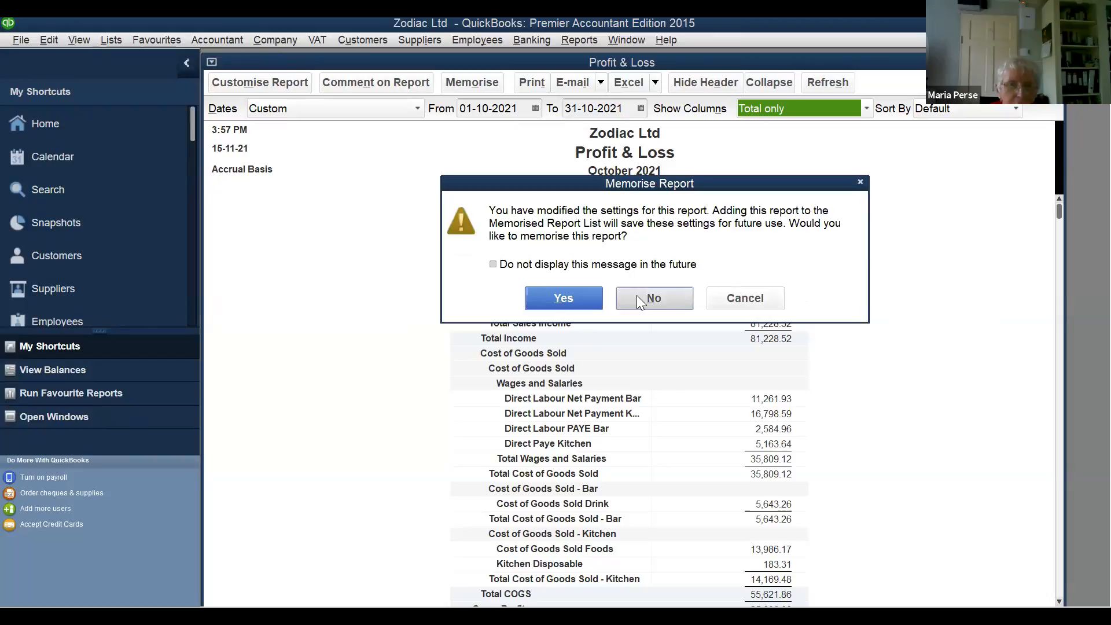
# Open the VAT 3 summary report, set its date range from 01-10-2021 to 31-10-2021, and maximize its window
pyautogui.click(310, 46)
pyautogui.click(328, 74)
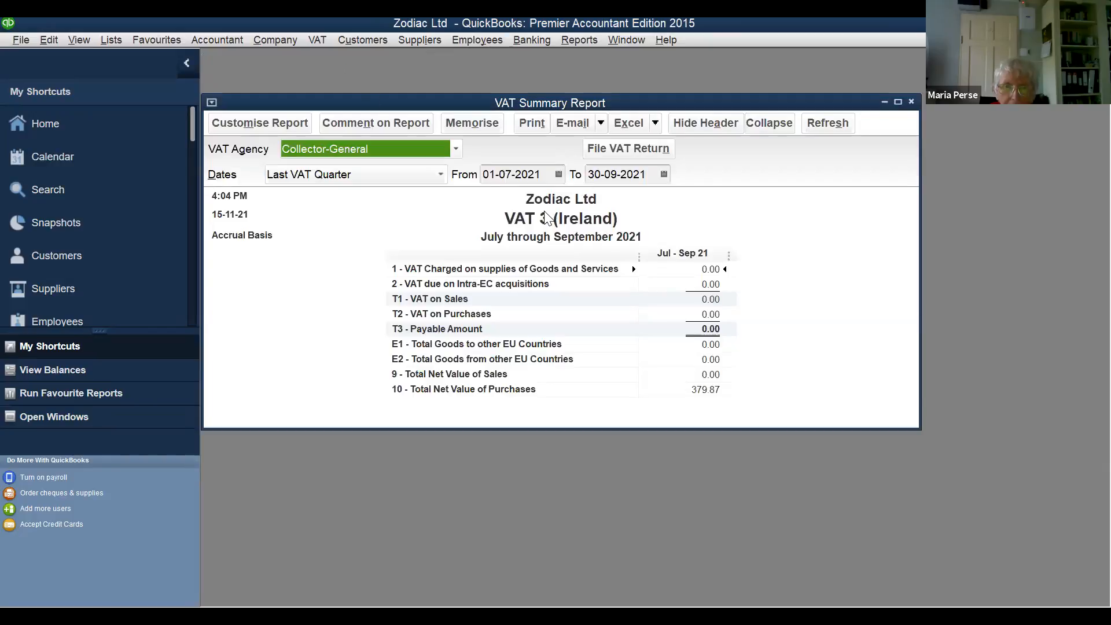
pyautogui.click(435, 171)
pyautogui.click(291, 536)
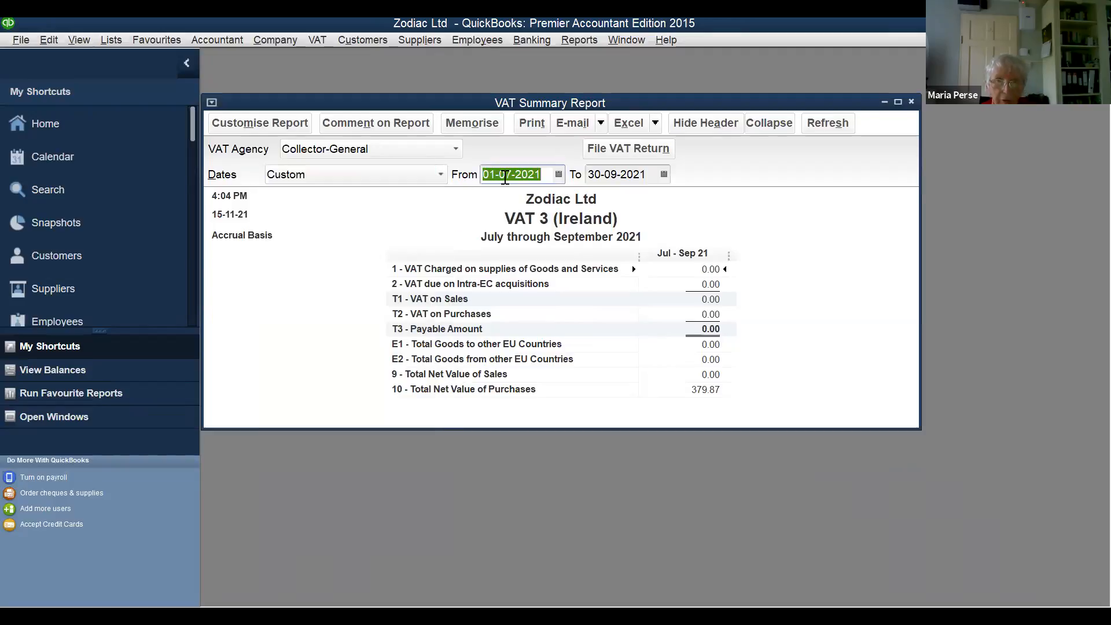
pyautogui.write('01-10-2021')
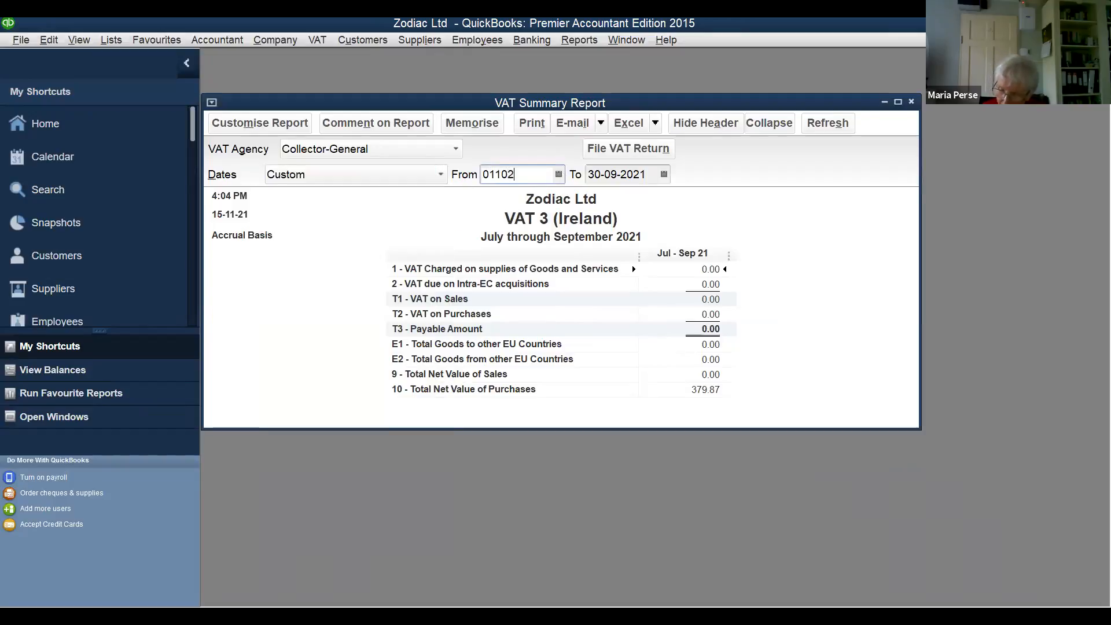
pyautogui.press('Tab')
pyautogui.write('3')
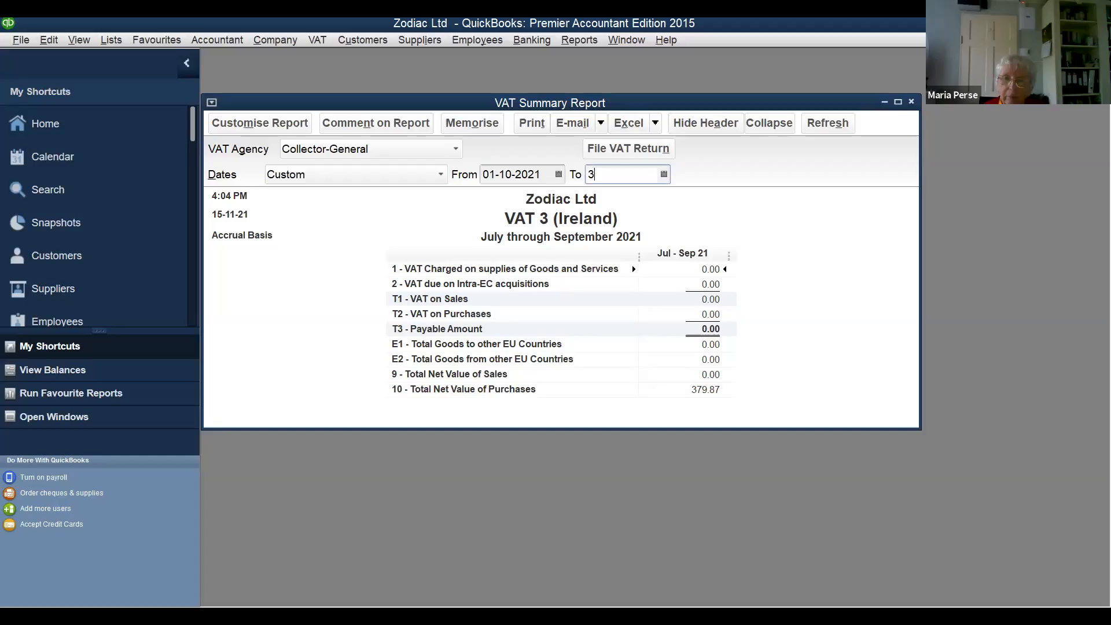
pyautogui.write('1-10-2021')
pyautogui.press('Tab')
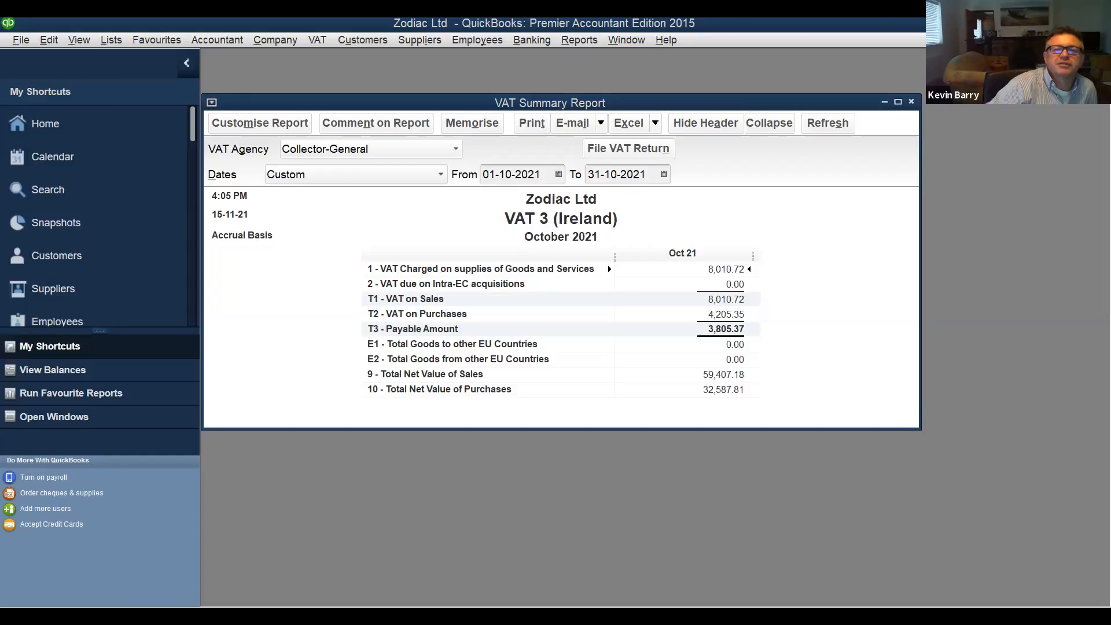
pyautogui.click(897, 103)
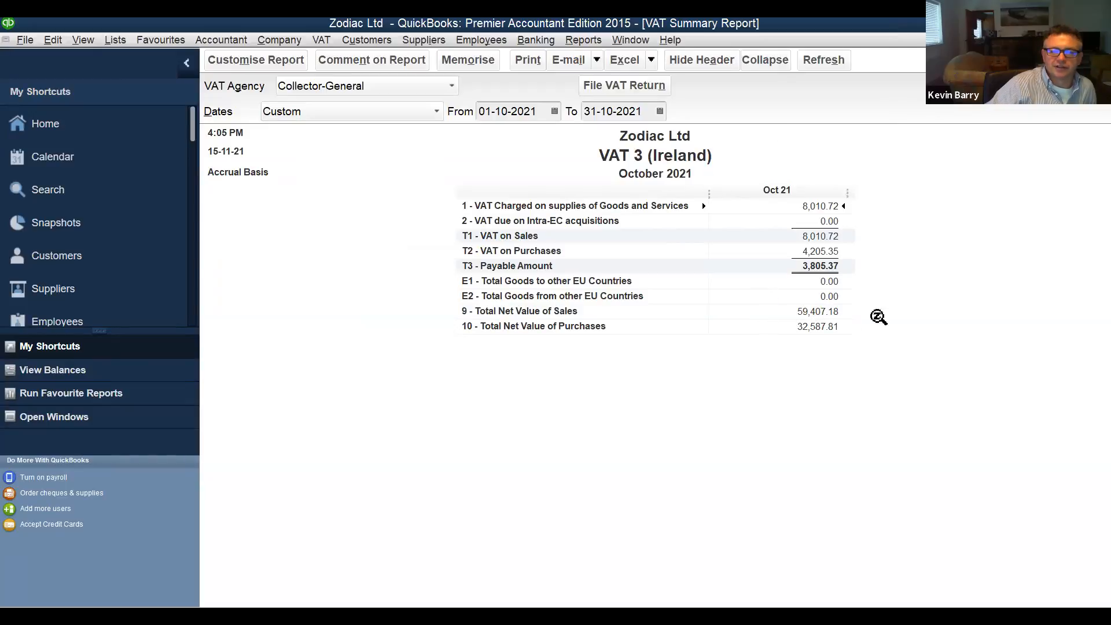
# Open the Profit & Loss Standard report from the Company & Financial reports
pyautogui.click(632, 40)
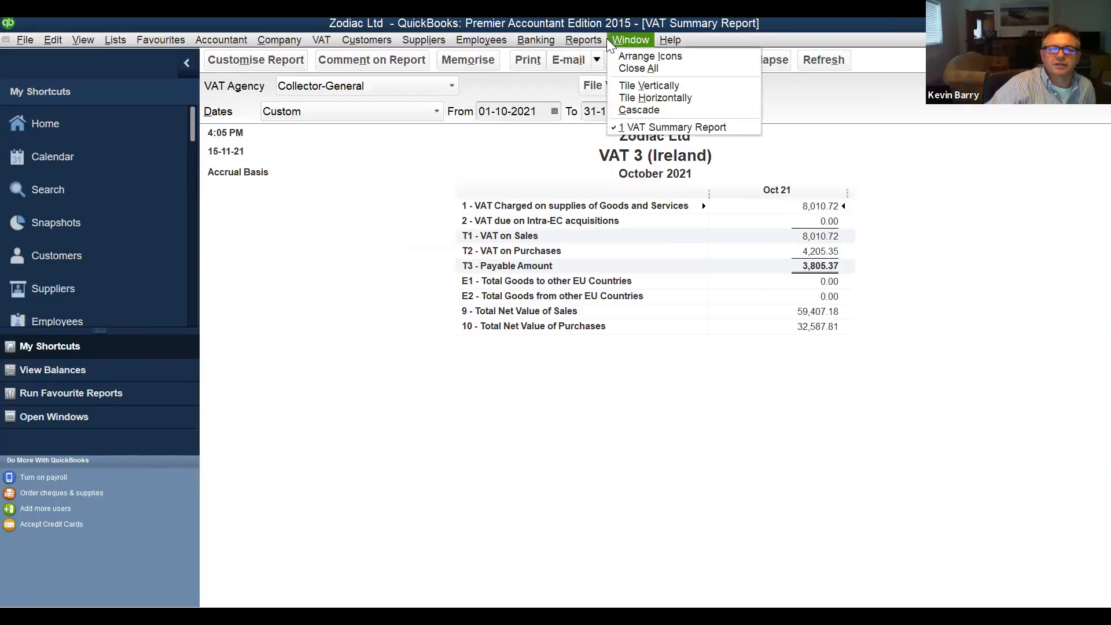
pyautogui.click(577, 41)
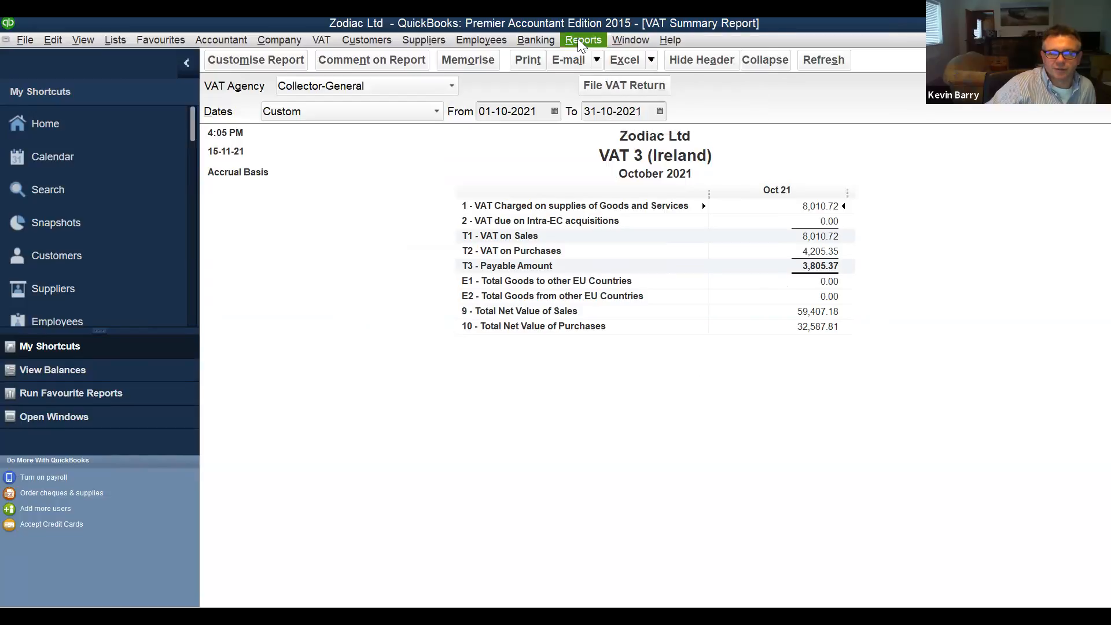
pyautogui.click(580, 40)
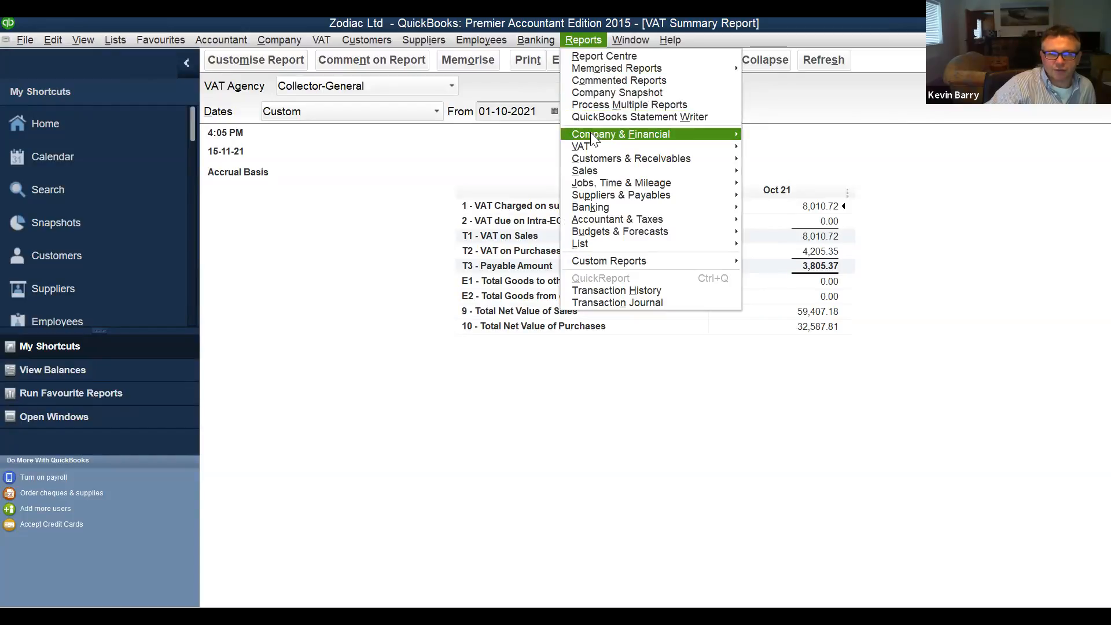
pyautogui.moveTo(590, 133)
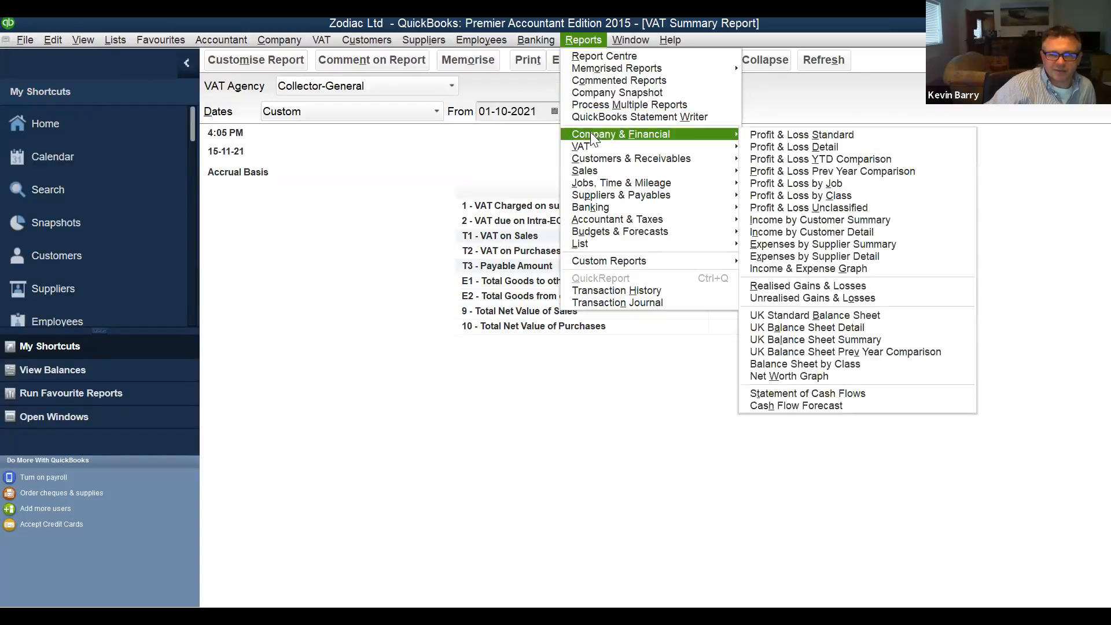
pyautogui.click(756, 134)
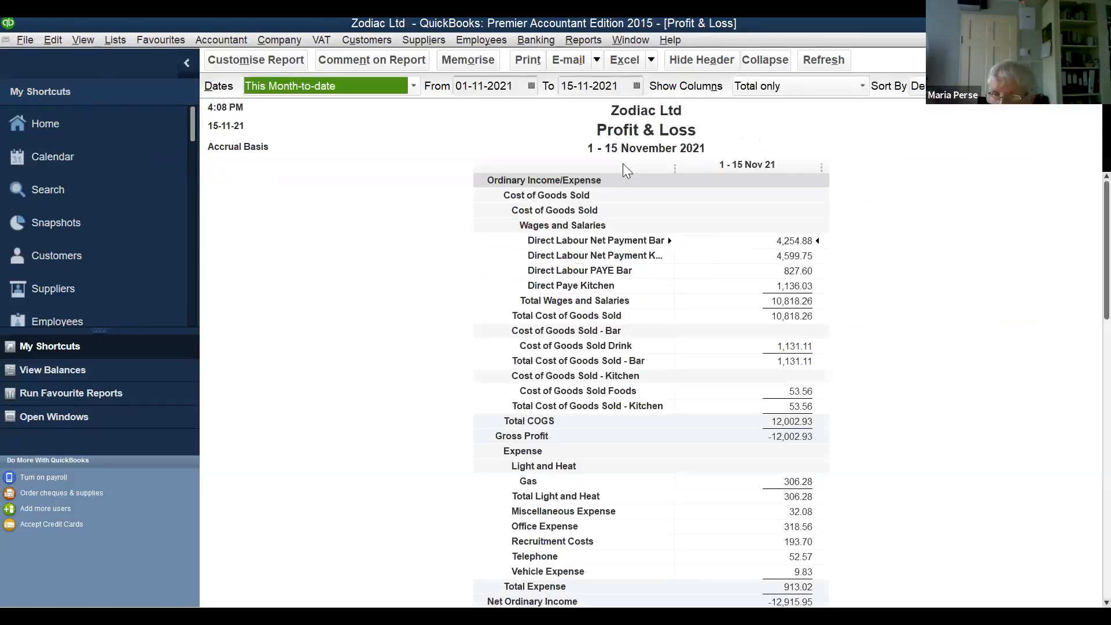
# Set the Profit & Loss report's date range from 01-10-2021 to 31-10-2021
pyautogui.click(532, 85)
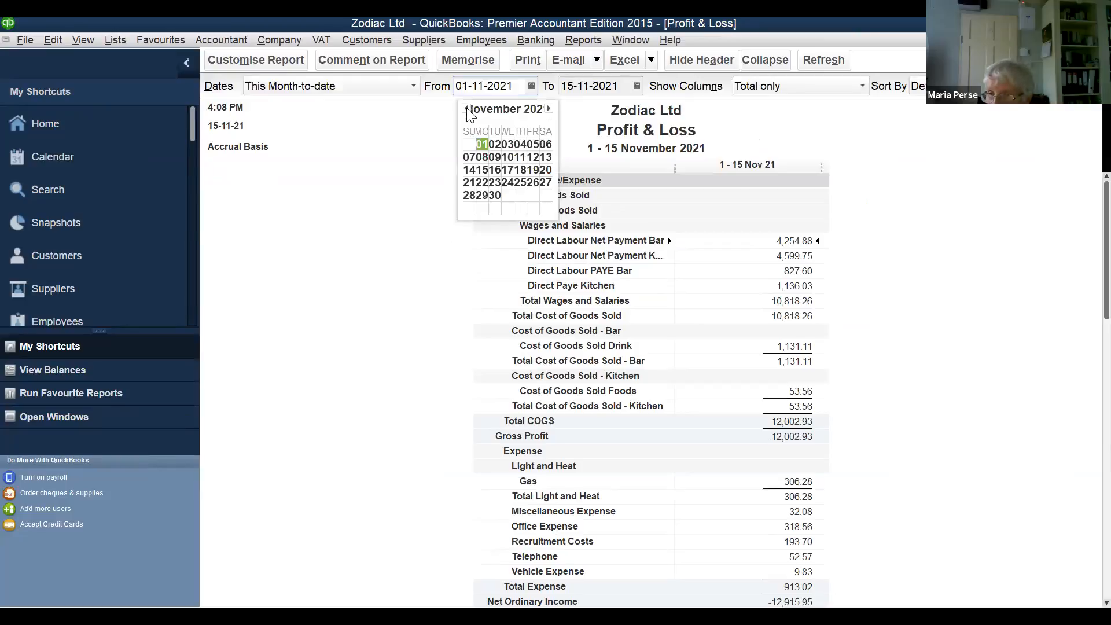
pyautogui.click(466, 108)
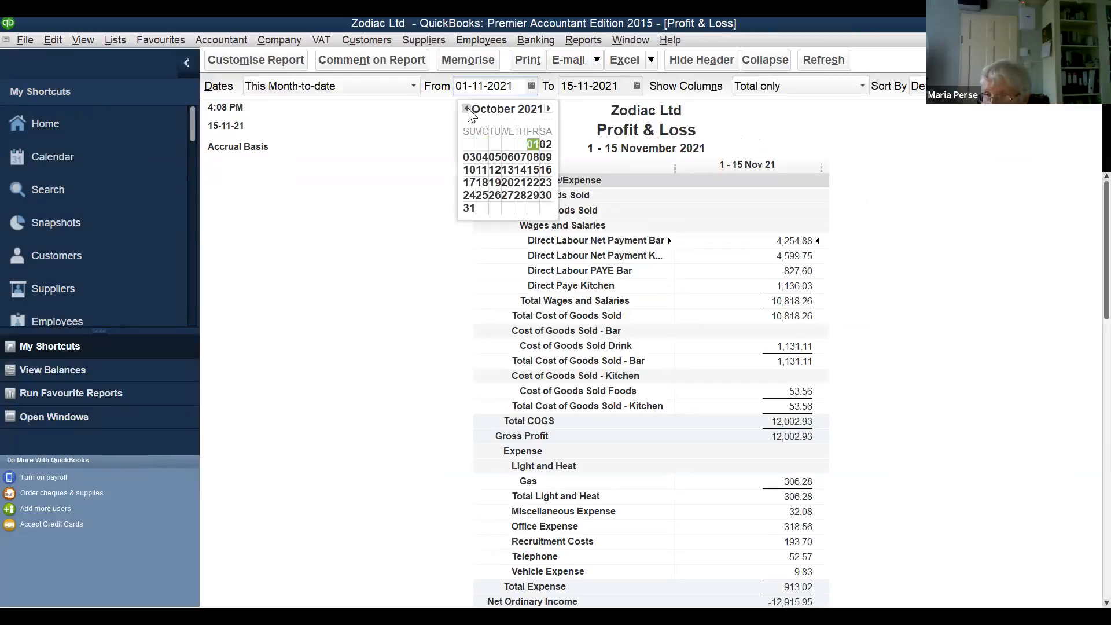
pyautogui.click(532, 144)
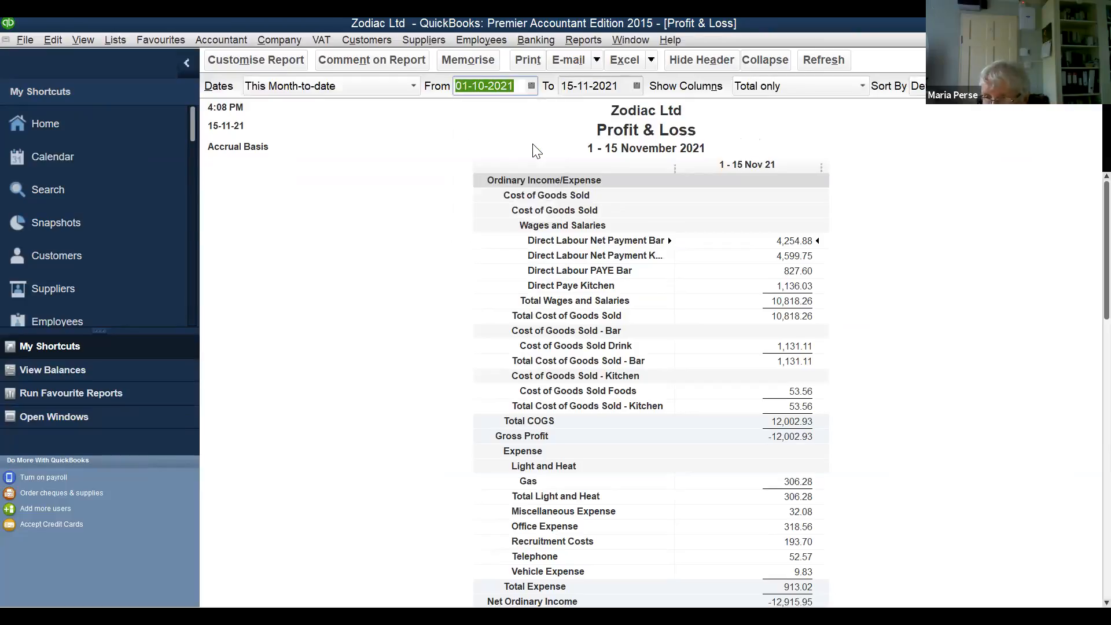
pyautogui.click(636, 85)
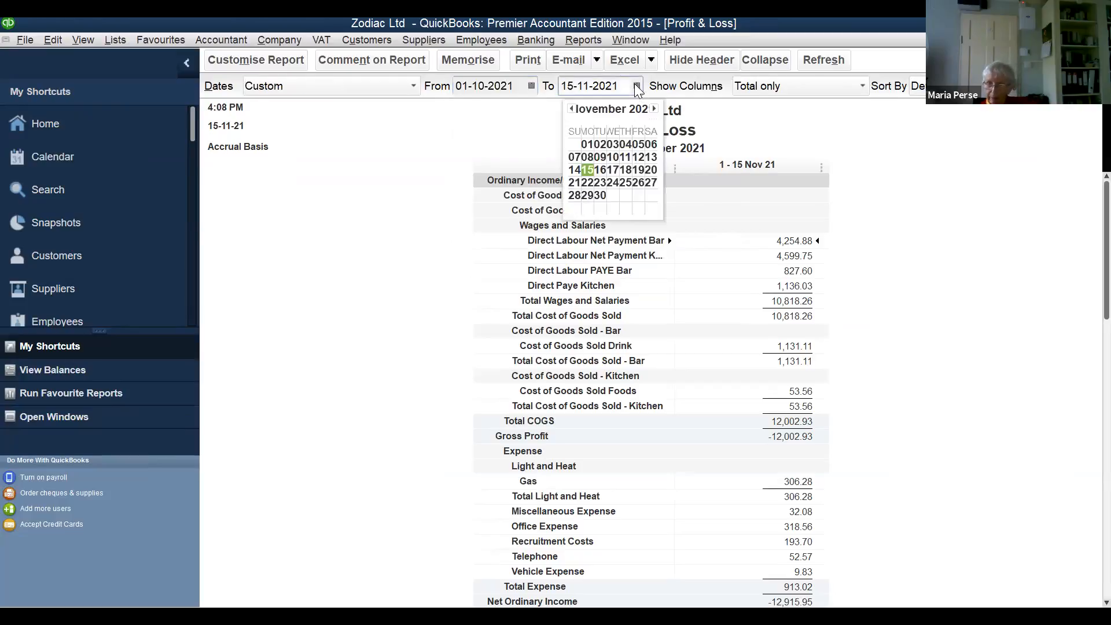
pyautogui.click(572, 109)
pyautogui.click(575, 208)
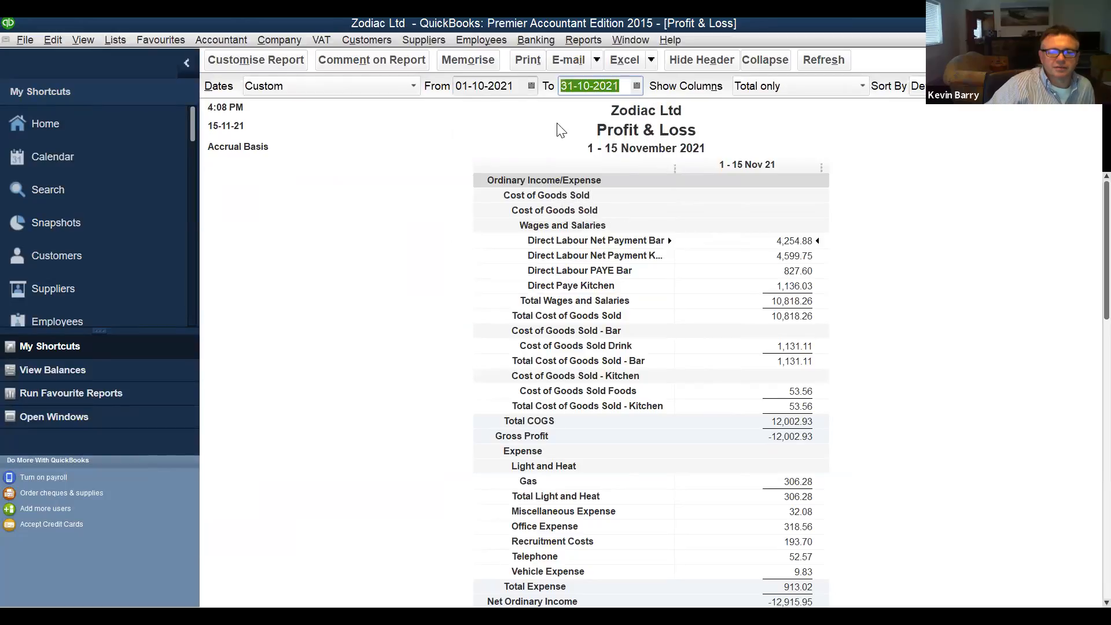
pyautogui.click(511, 123)
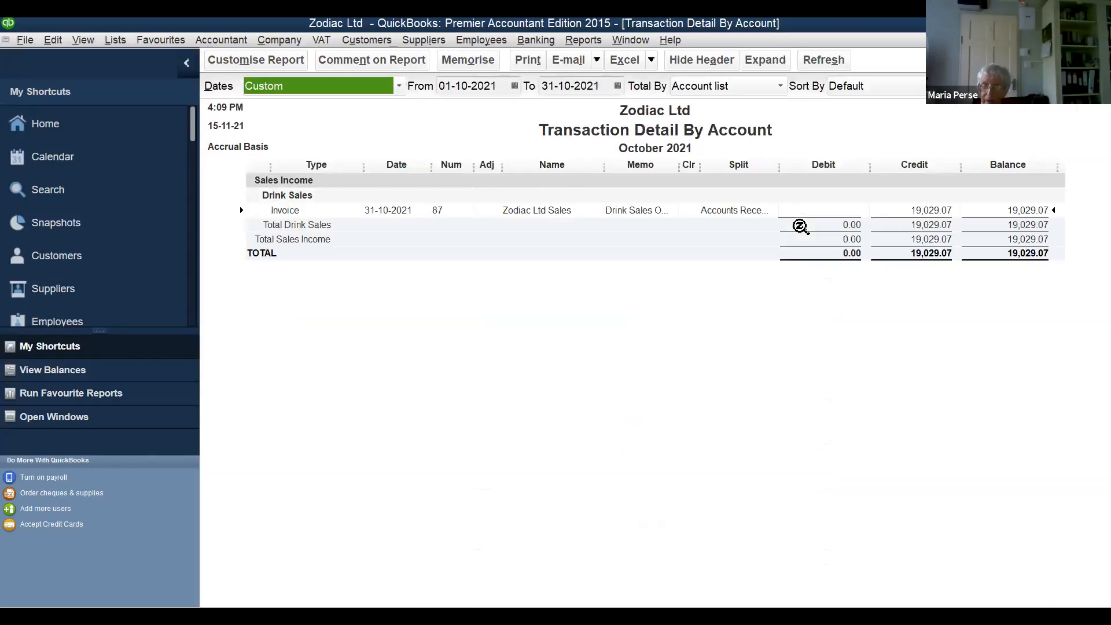
# Open the October Drink Sales invoice from the transaction detail report to examine its VAT codes
pyautogui.doubleClick(618, 210)
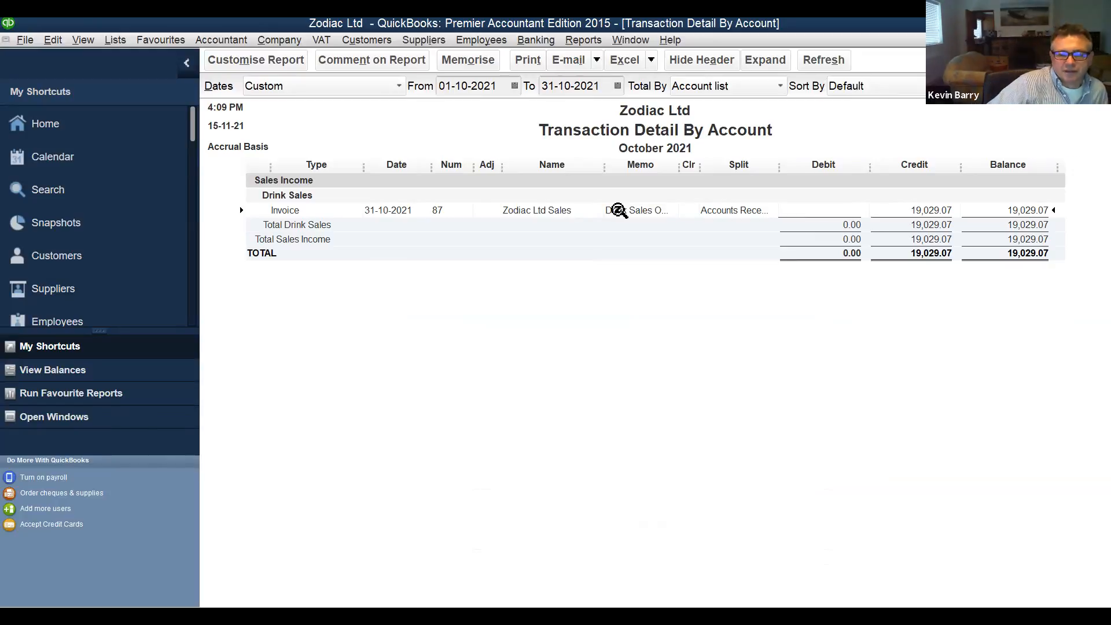
pyautogui.doubleClick(515, 209)
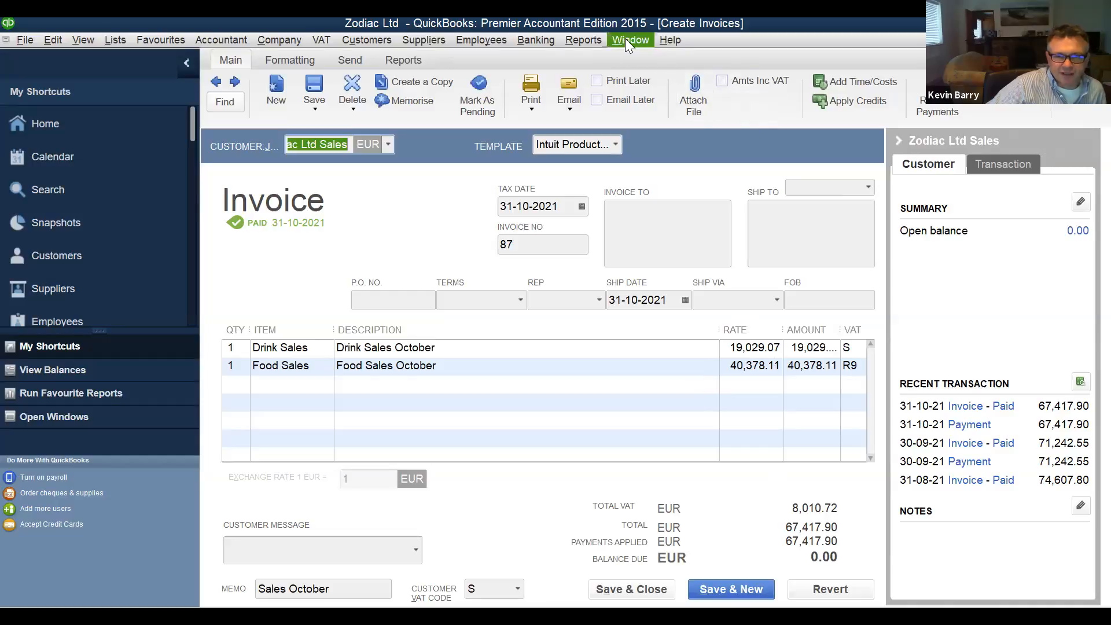
# Open the program preferences and view the company-level Accounting settings
pyautogui.click(281, 40)
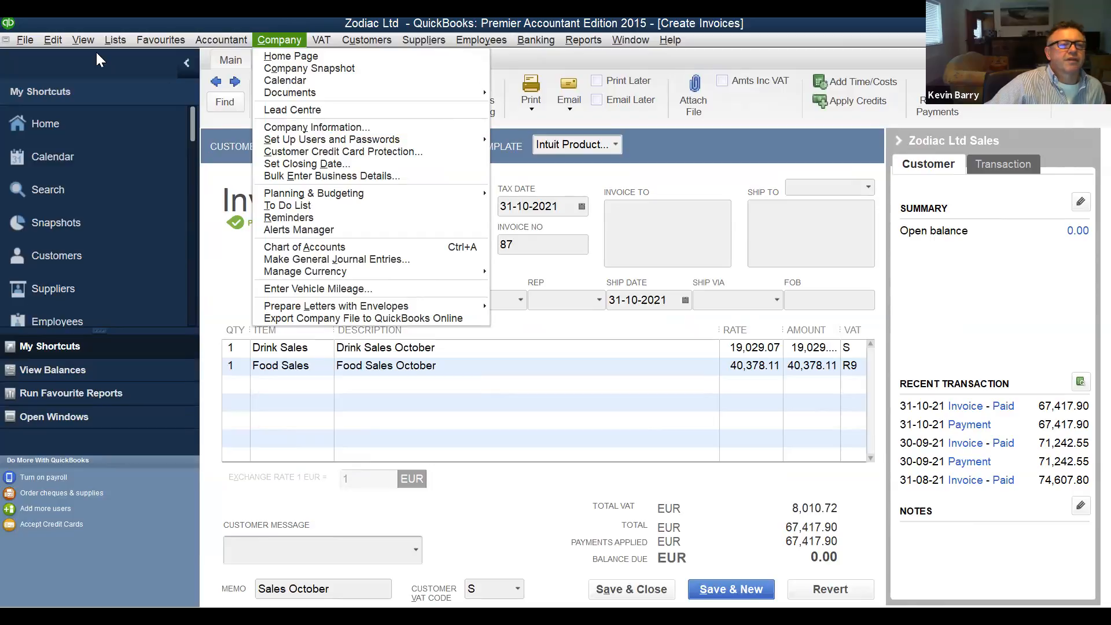
pyautogui.click(53, 40)
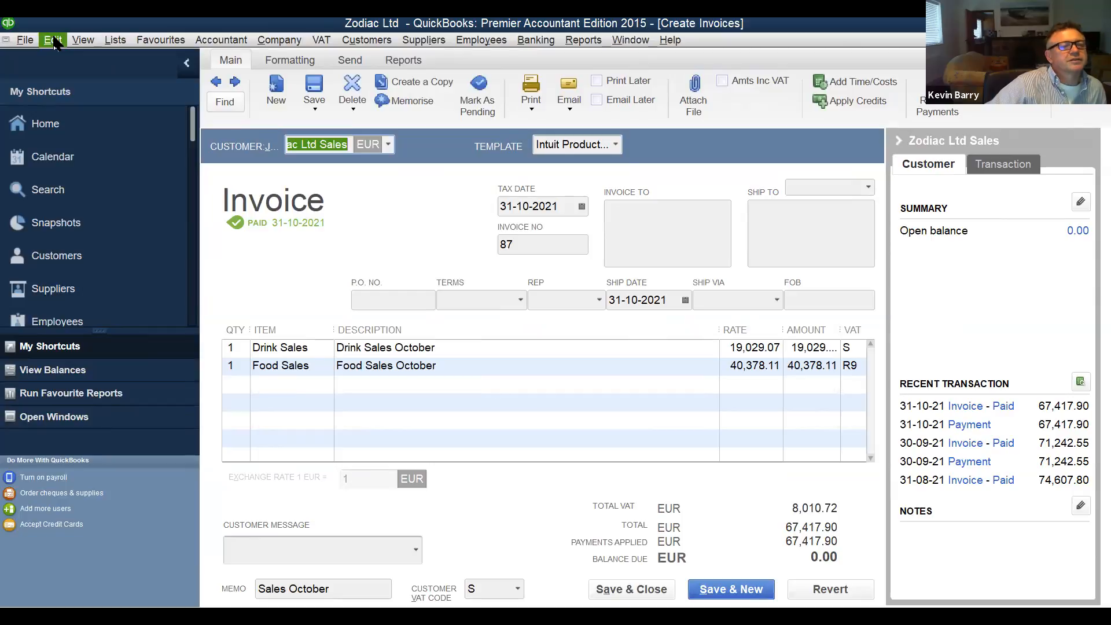
pyautogui.click(54, 41)
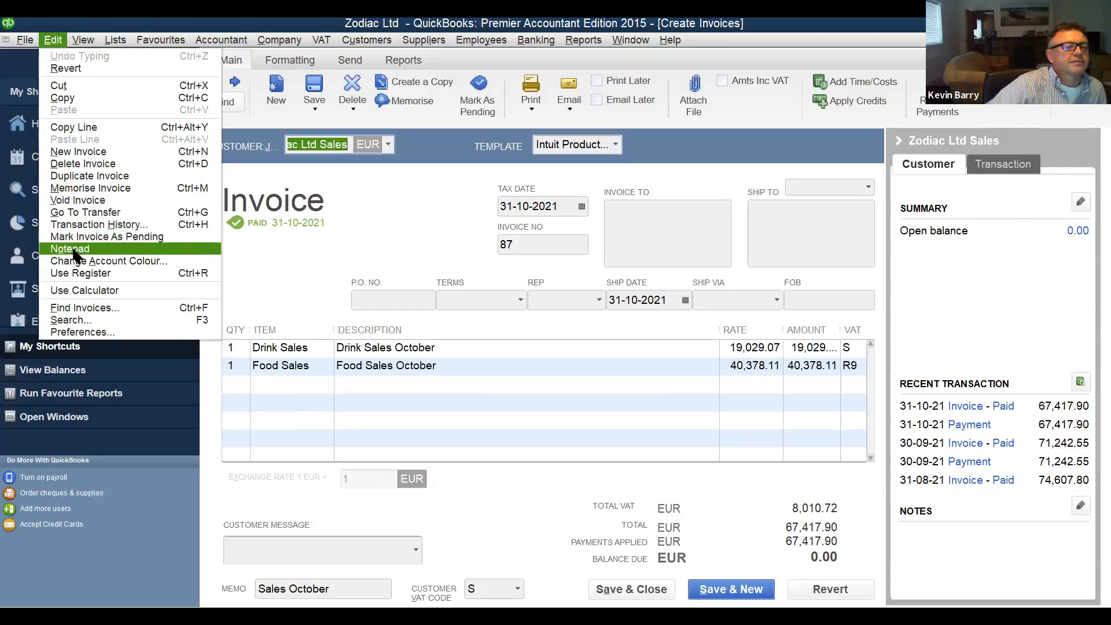
pyautogui.click(82, 332)
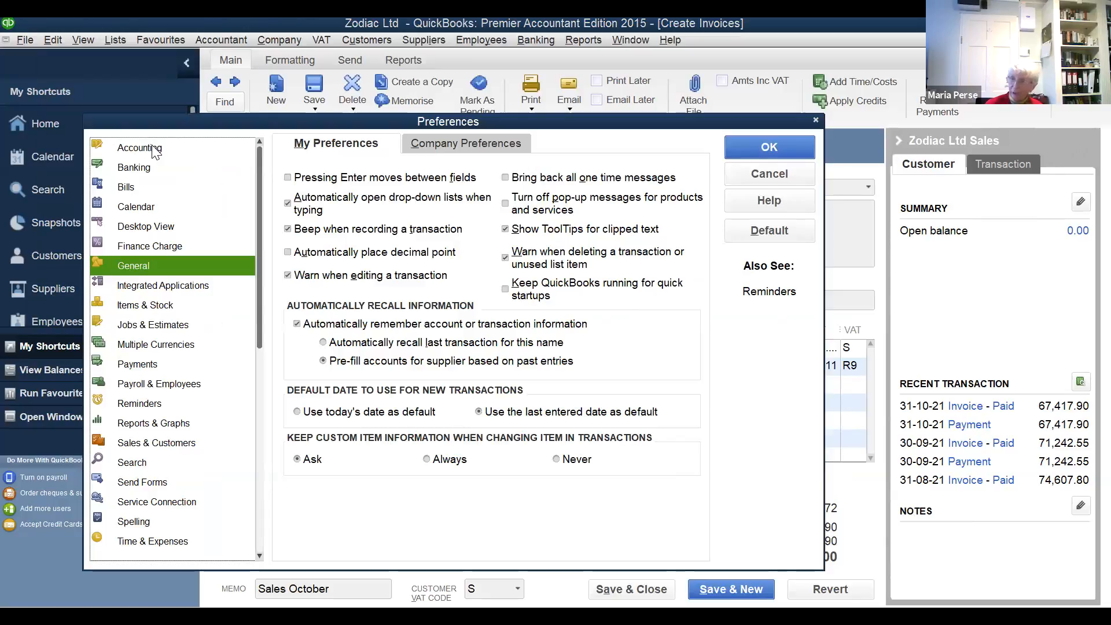
pyautogui.click(130, 149)
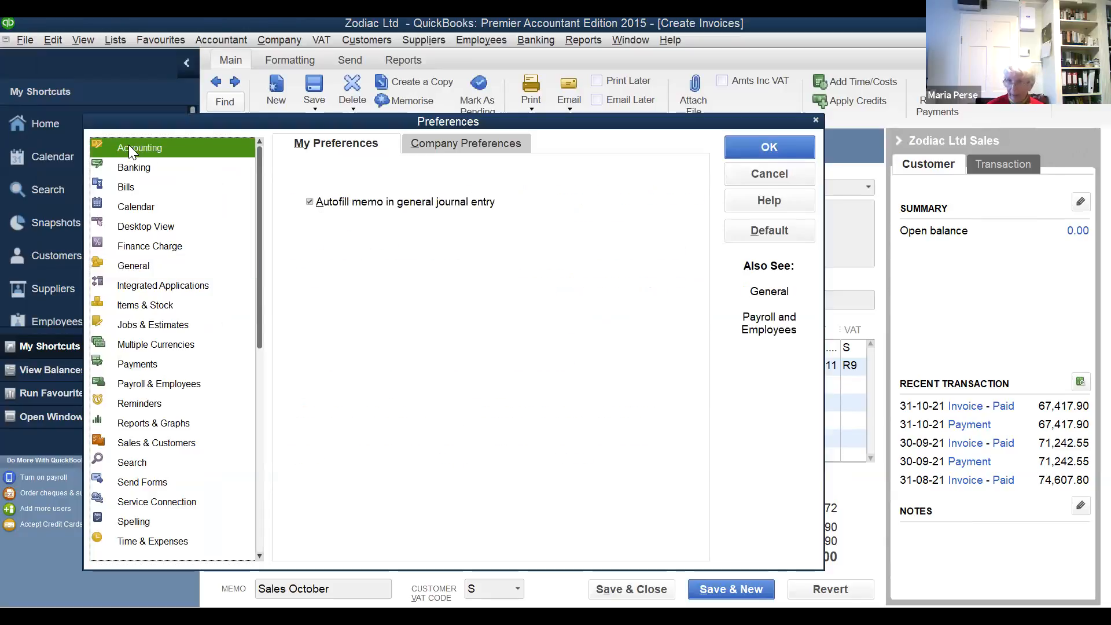
pyautogui.click(499, 148)
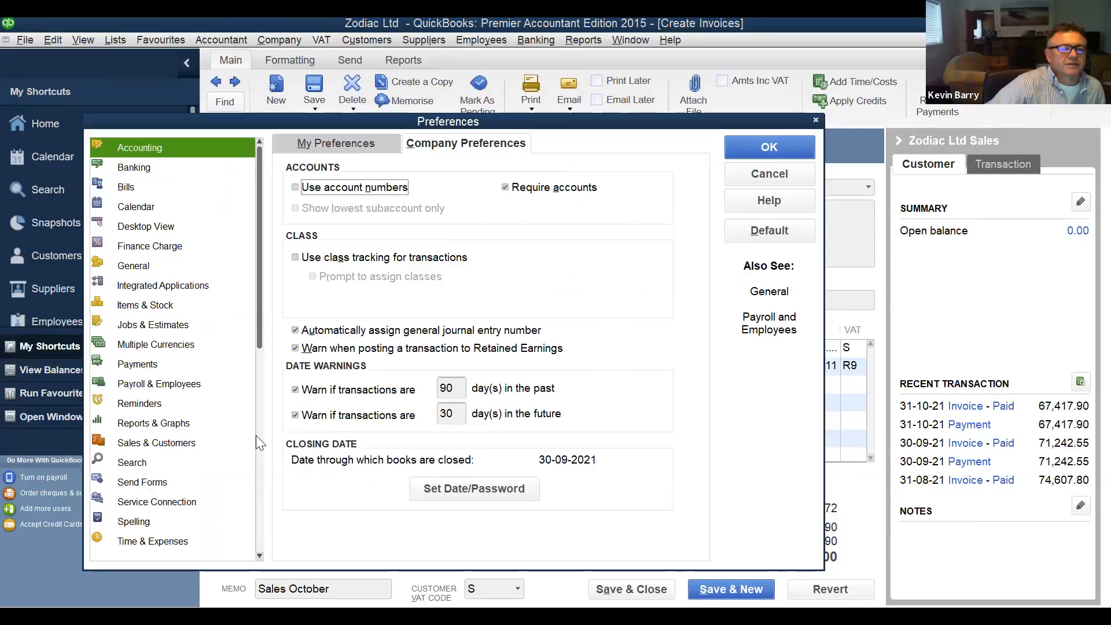
# Examine the company VAT preferences, including the available VAT schemes, and close the preferences without saving
pyautogui.scroll(-1, 185, 419)
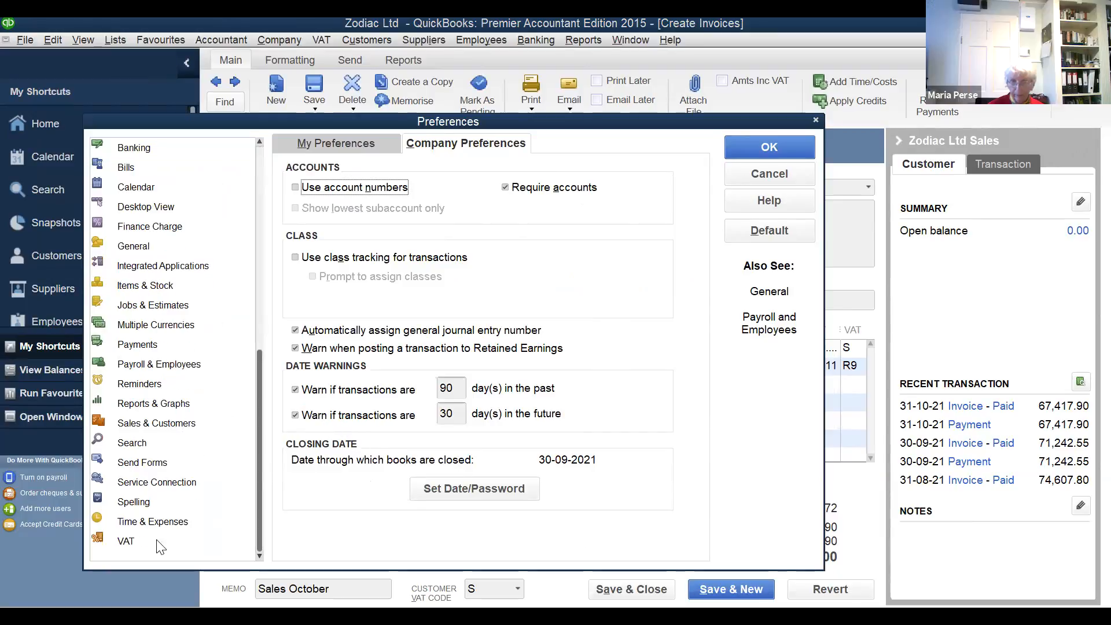
pyautogui.click(121, 540)
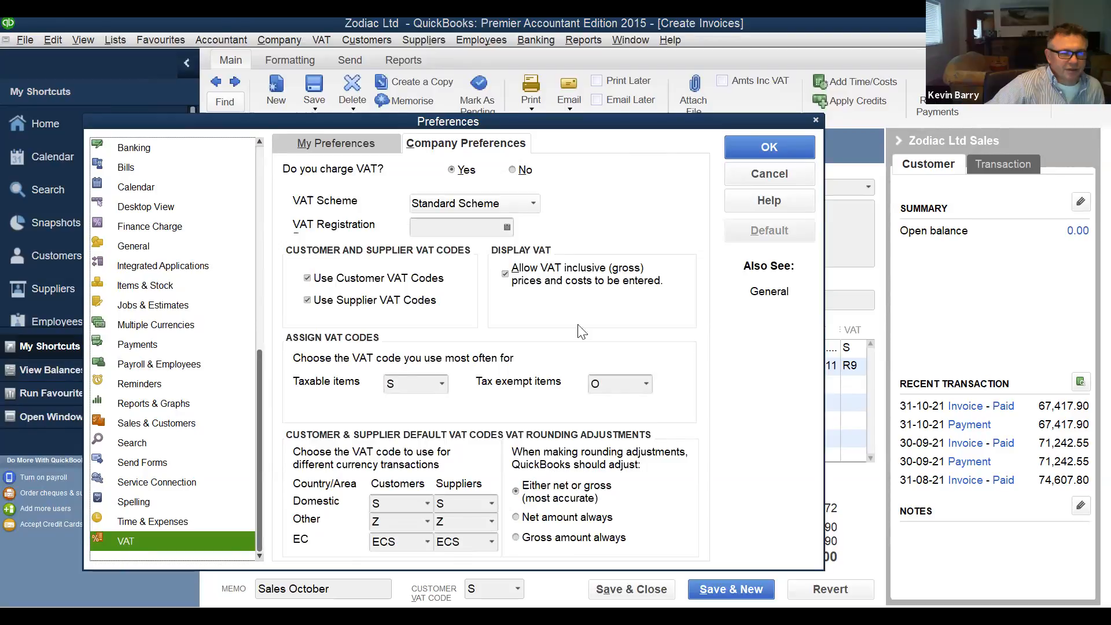
pyautogui.click(533, 205)
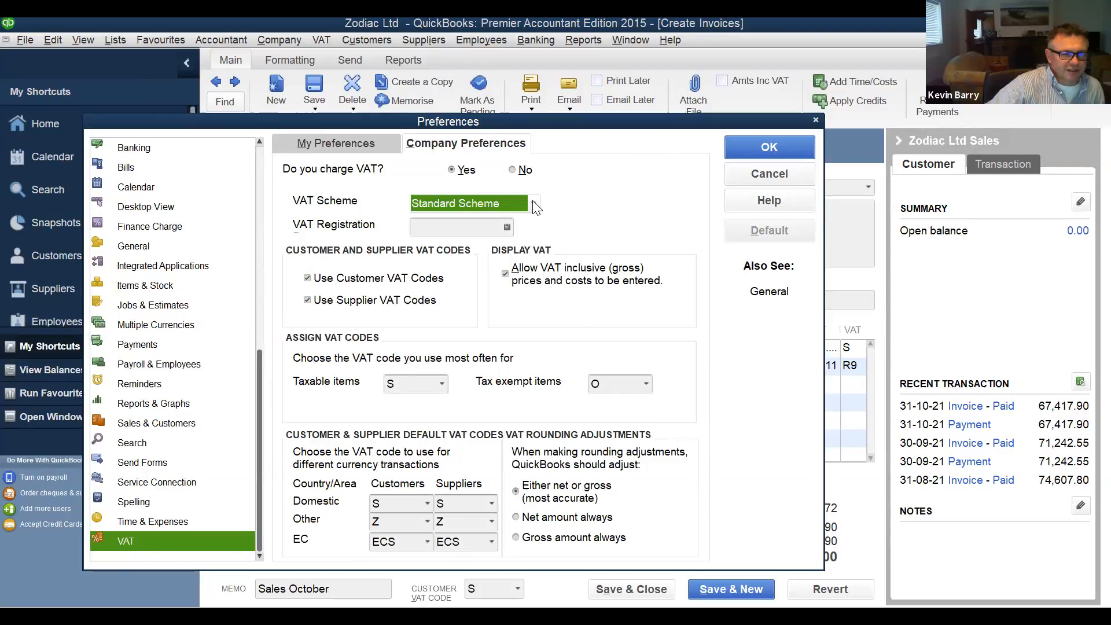
pyautogui.click(532, 203)
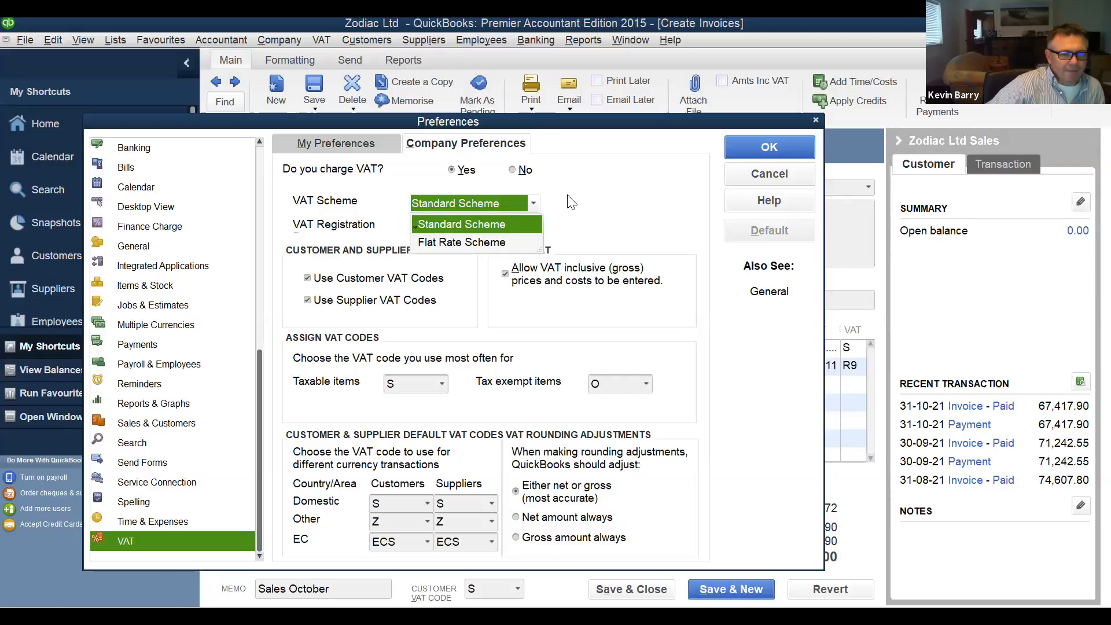
pyautogui.click(628, 200)
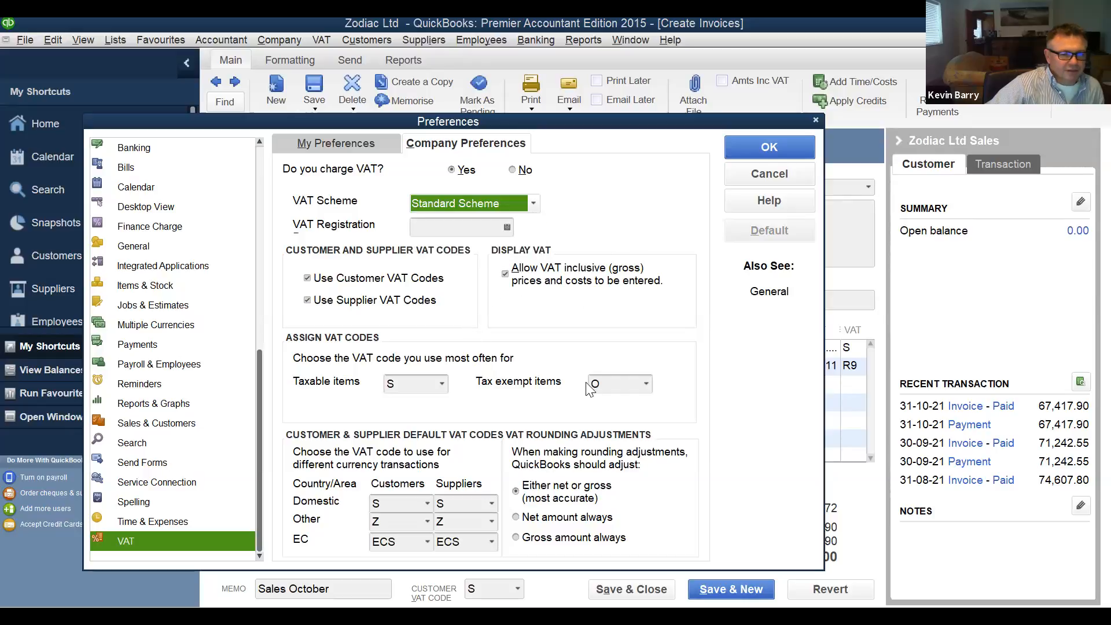
pyautogui.scroll(1, 593, 384)
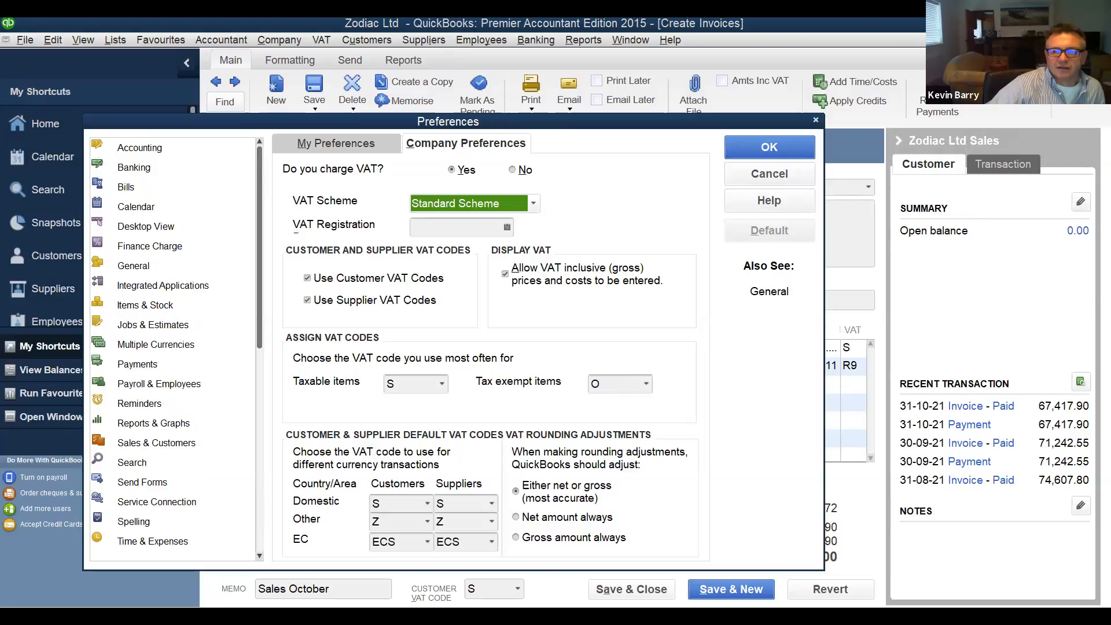
pyautogui.click(770, 176)
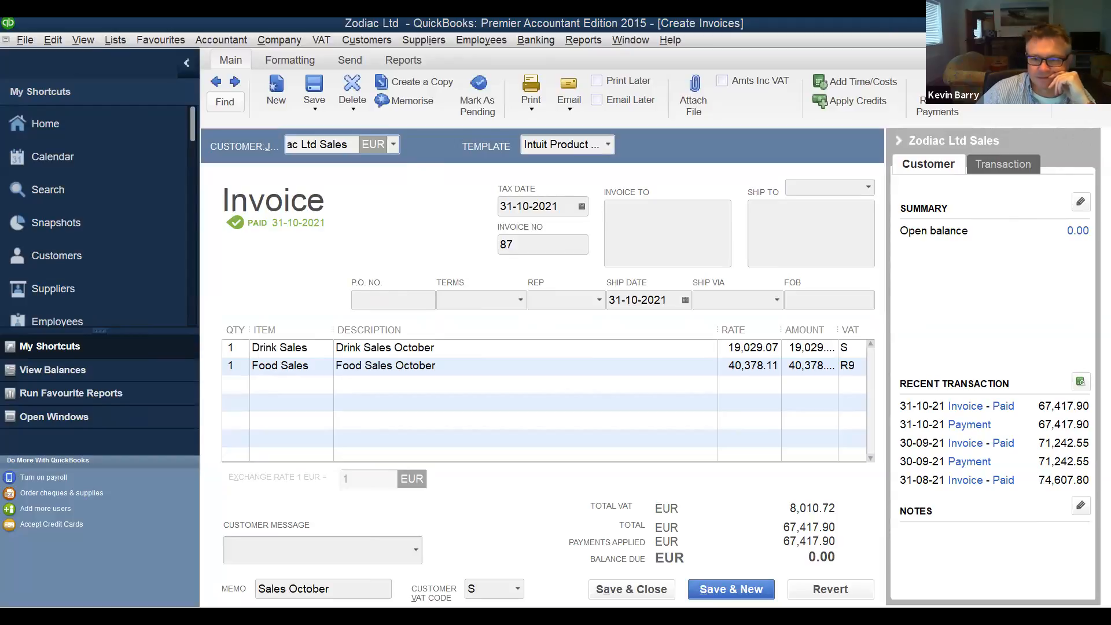
# Switch to QuickBooks Online and look through the standard reports list, including the sales, supplier and Manage VAT reports
pyautogui.hotkey('alt', 'Tab')
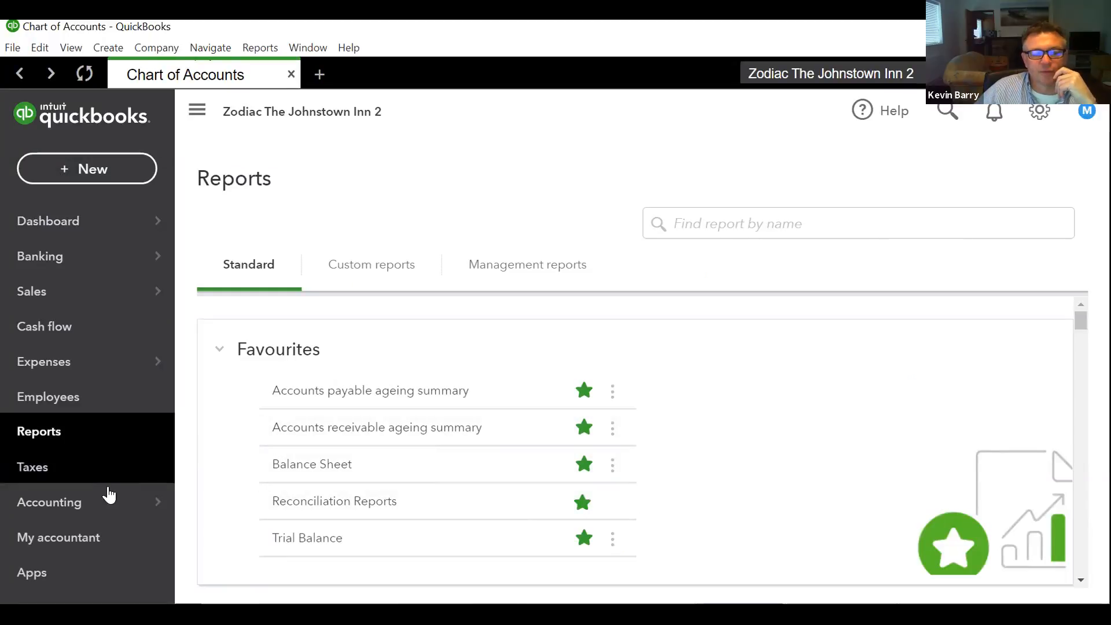
pyautogui.moveTo(108, 496)
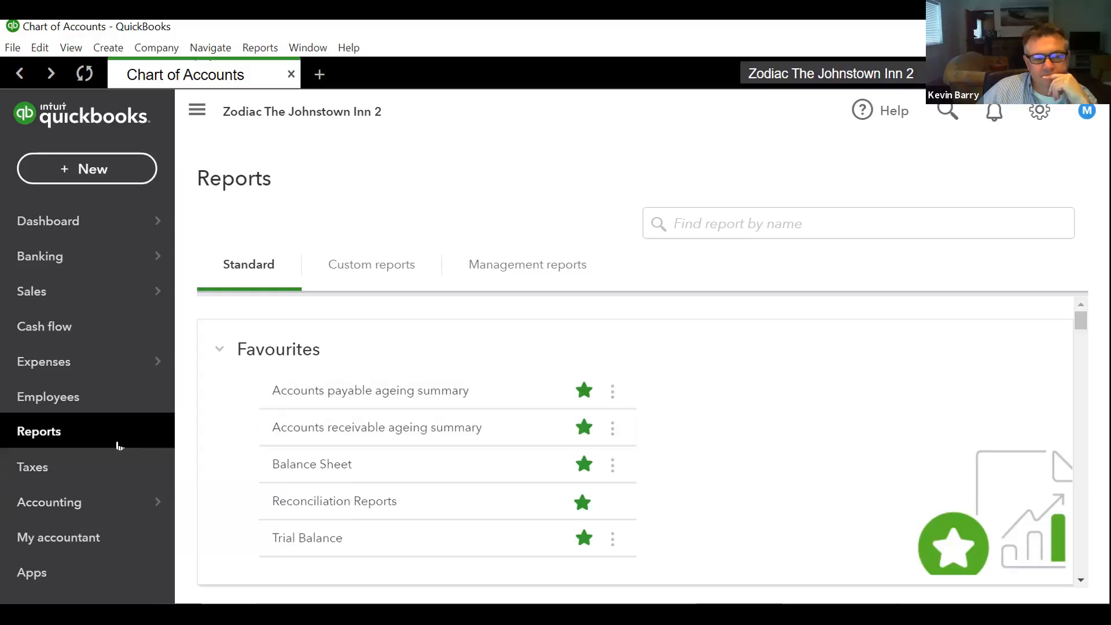
pyautogui.scroll(-8, 452, 457)
pyautogui.scroll(-15, 447, 451)
pyautogui.scroll(-15, 428, 443)
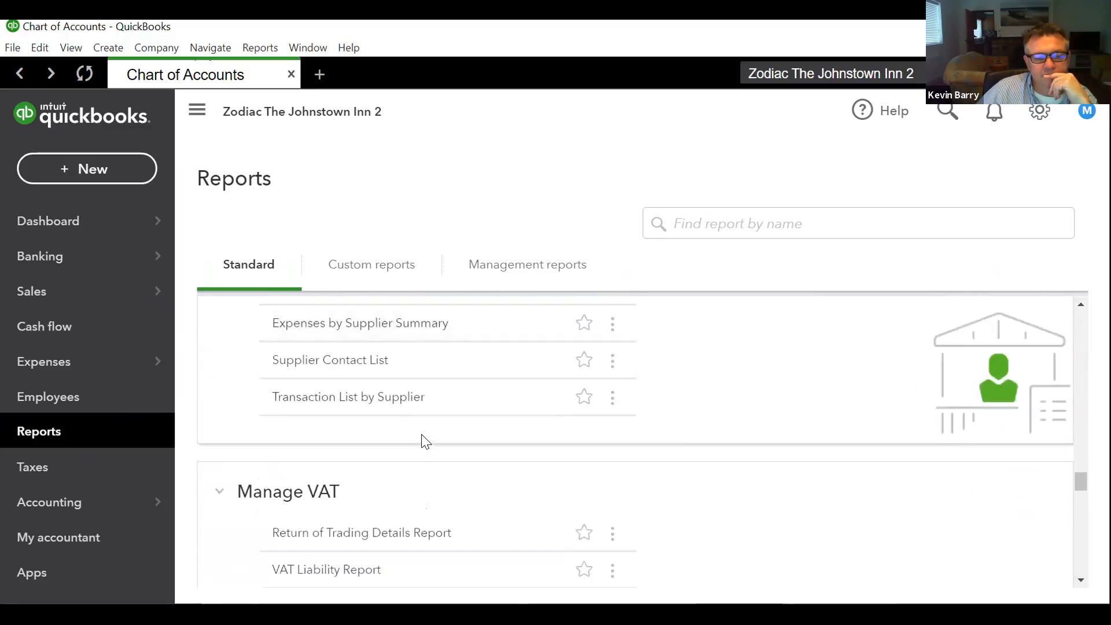
pyautogui.scroll(-5, 417, 445)
pyautogui.scroll(10, 422, 439)
pyautogui.scroll(6, 425, 435)
pyautogui.scroll(-3, 426, 437)
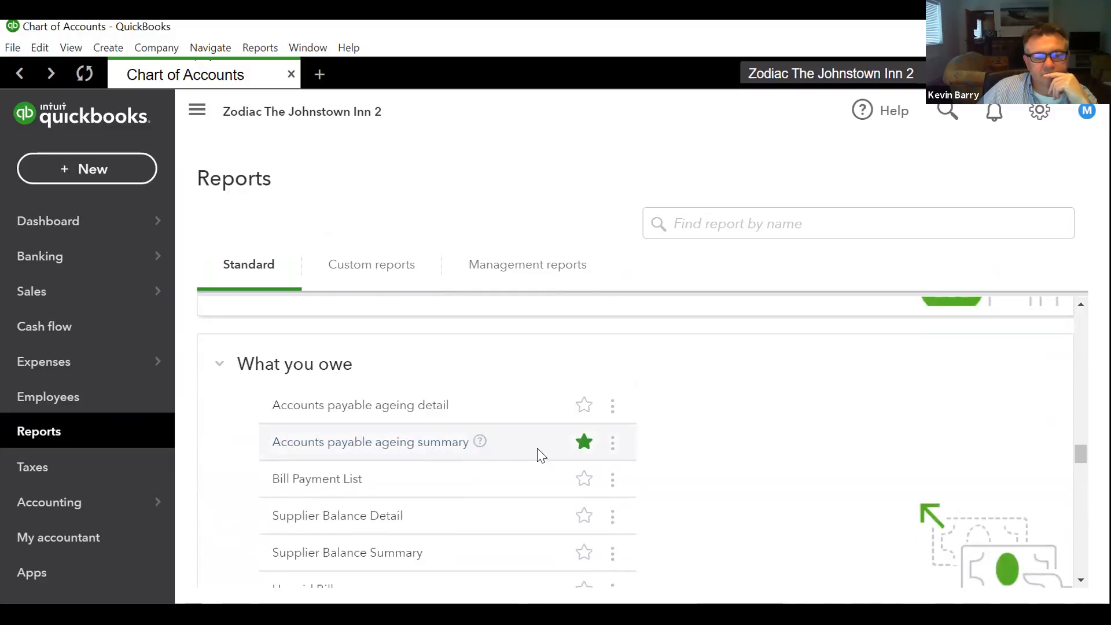
pyautogui.scroll(3, 539, 451)
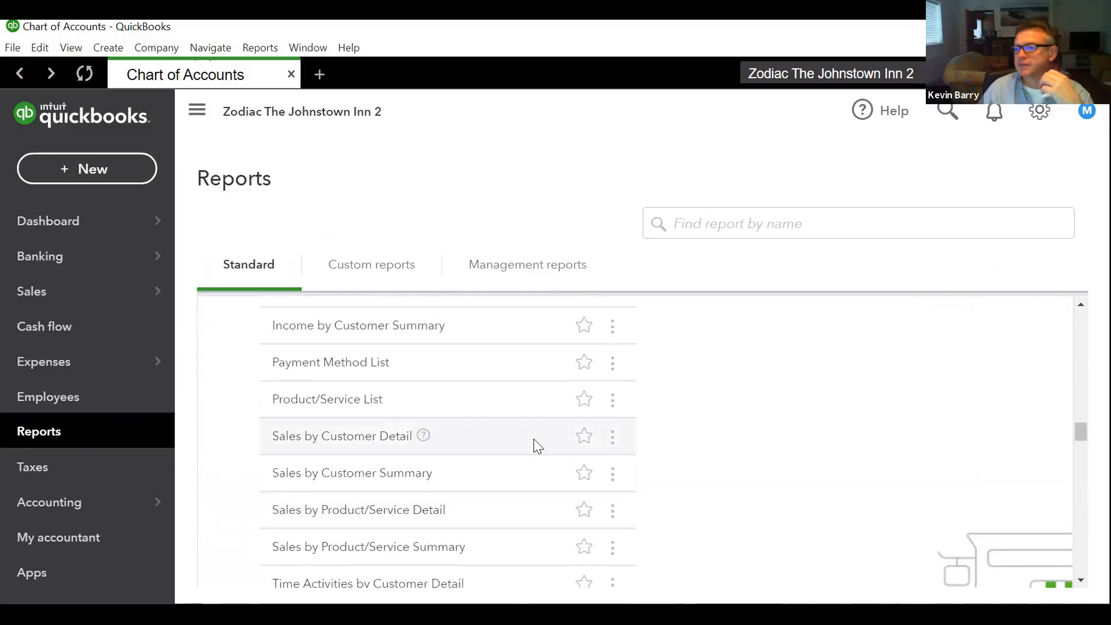
pyautogui.scroll(-3, 533, 439)
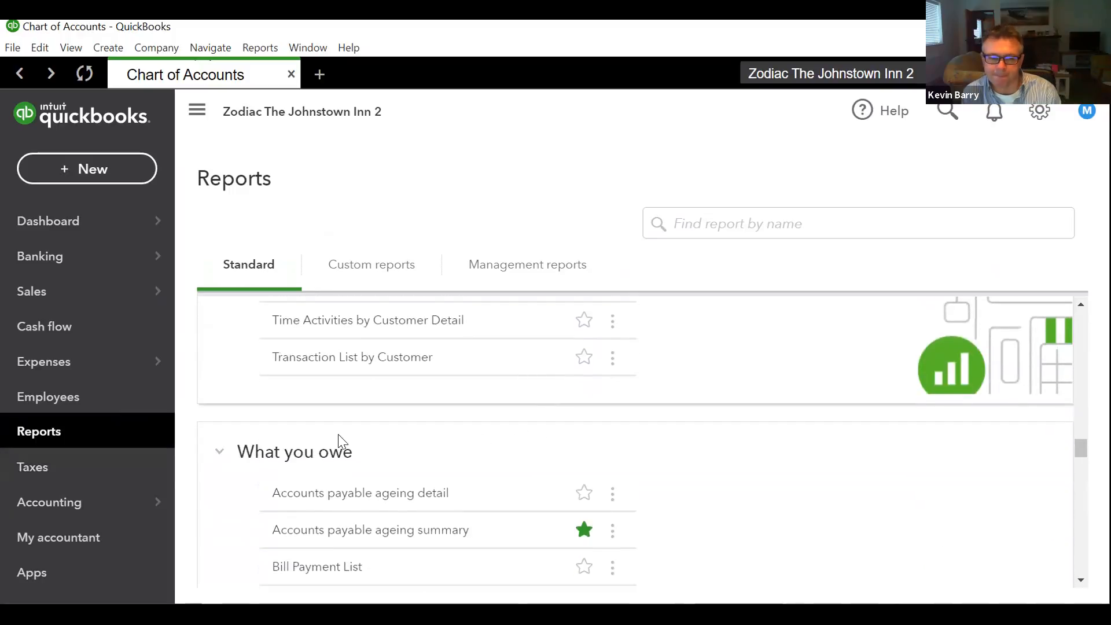
pyautogui.scroll(-3, 340, 438)
# Open the Profit and Loss report from the standard reports list
pyautogui.scroll(10, 344, 438)
pyautogui.scroll(8, 355, 434)
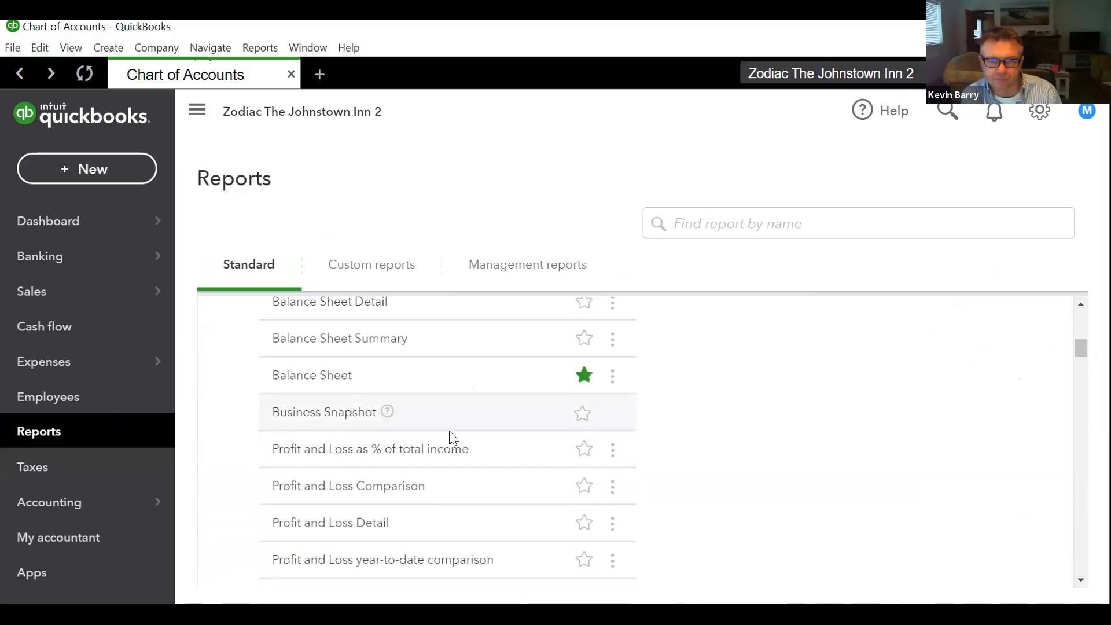
pyautogui.scroll(2, 409, 462)
pyautogui.scroll(-7, 411, 466)
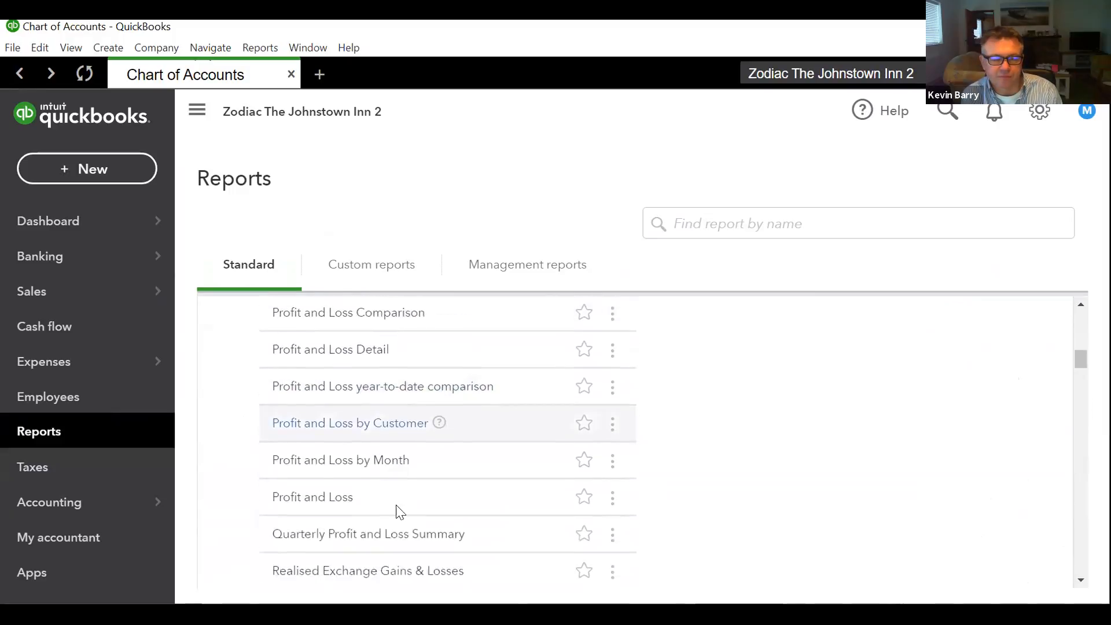
pyautogui.scroll(-2, 399, 512)
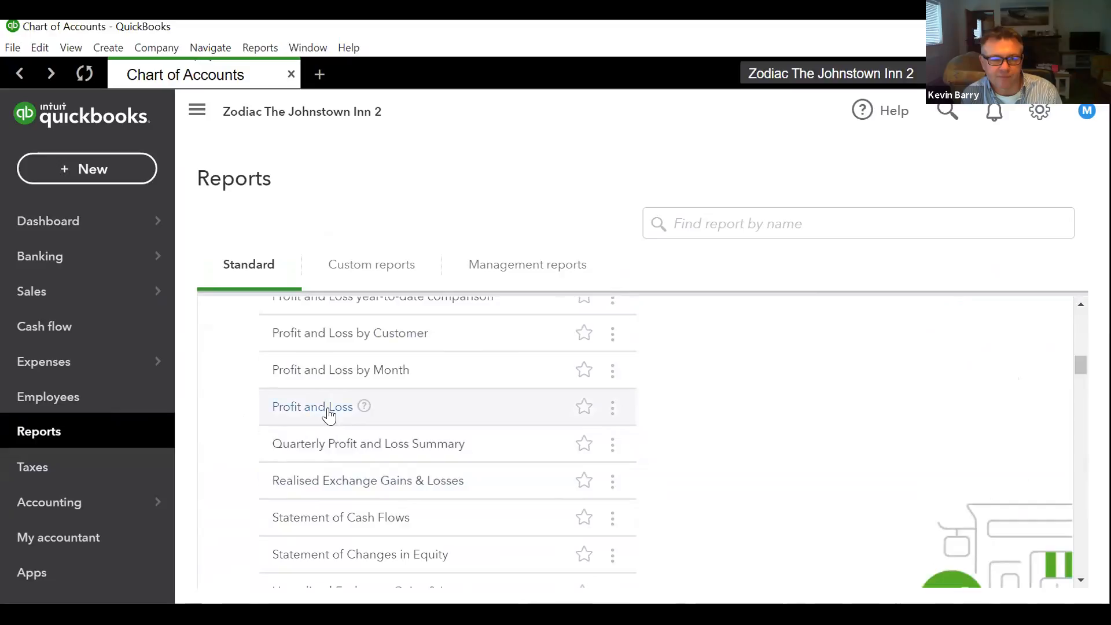
pyautogui.click(328, 407)
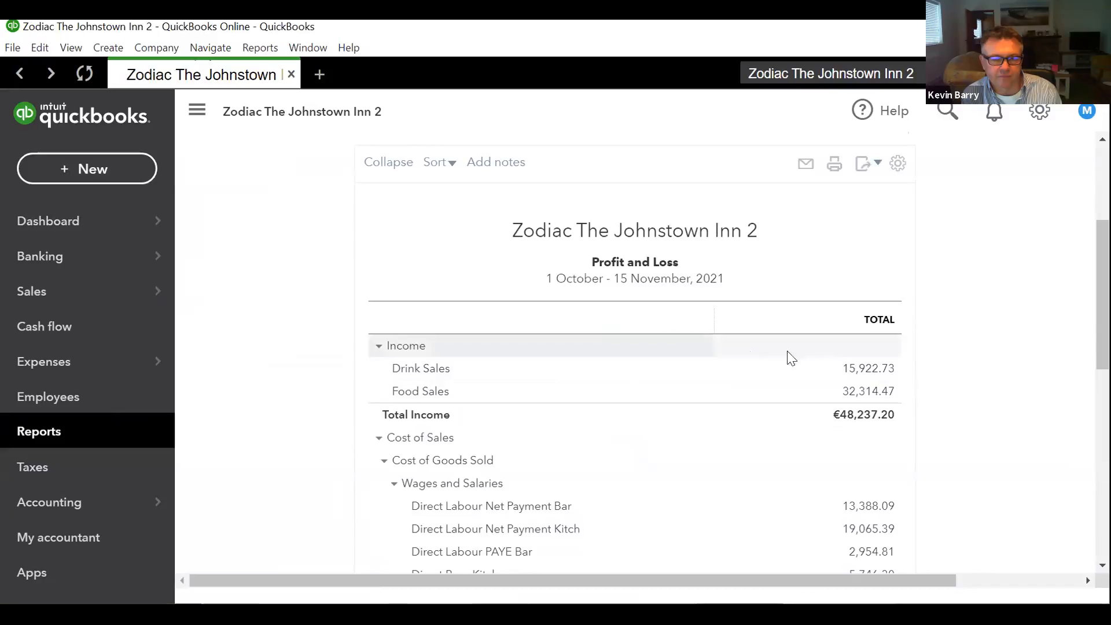
# Set the Profit and Loss report's end date to 31-10-2021 and run the report for October
pyautogui.scroll(4, 441, 247)
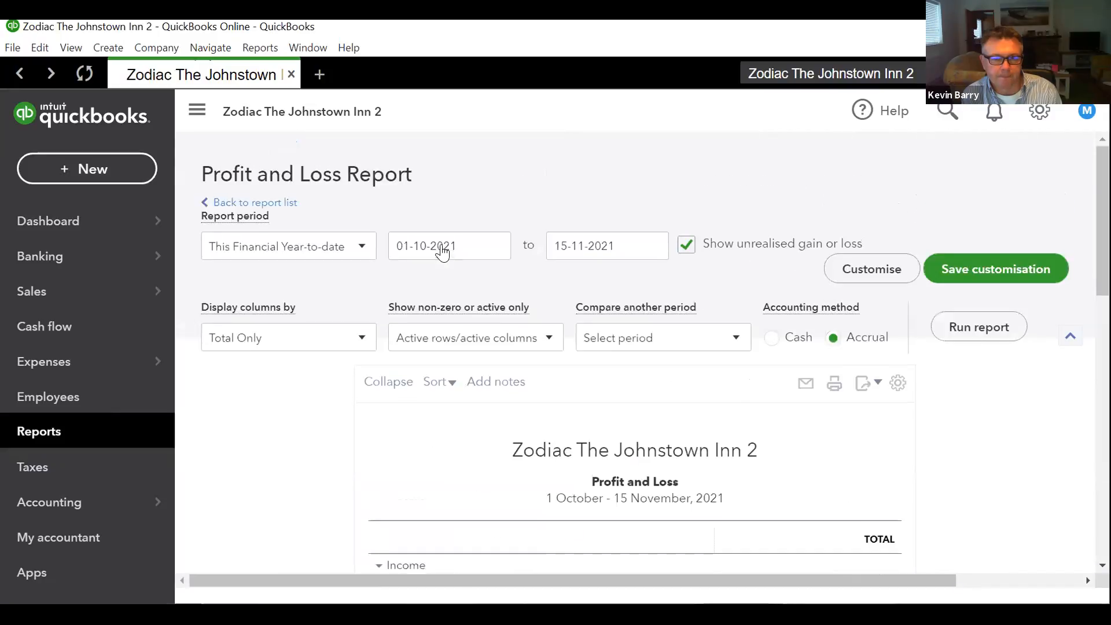
pyautogui.click(361, 247)
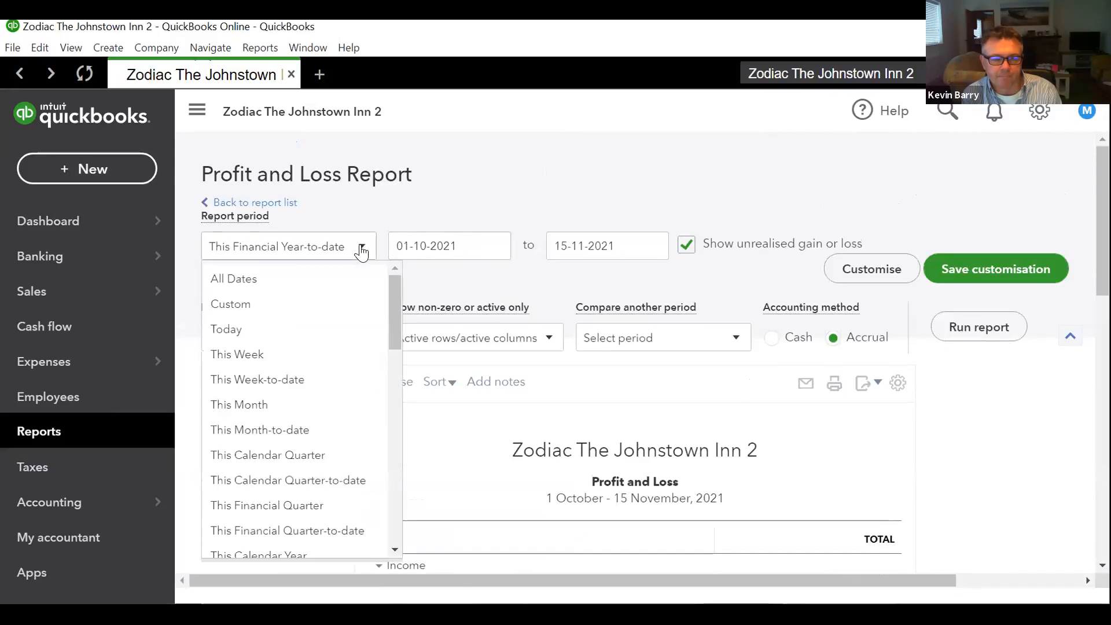
pyautogui.click(362, 249)
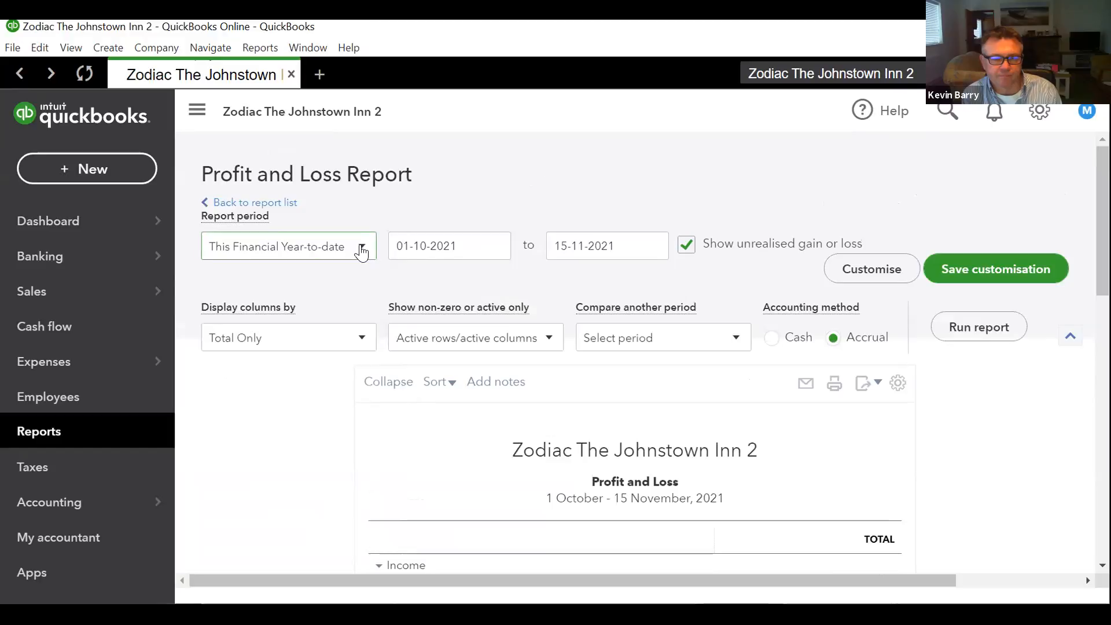
pyautogui.click(426, 254)
pyautogui.moveTo(601, 261); pyautogui.dragTo(520, 255)
pyautogui.write('3112')
pyautogui.press('BackSpace')
pyautogui.write('020')
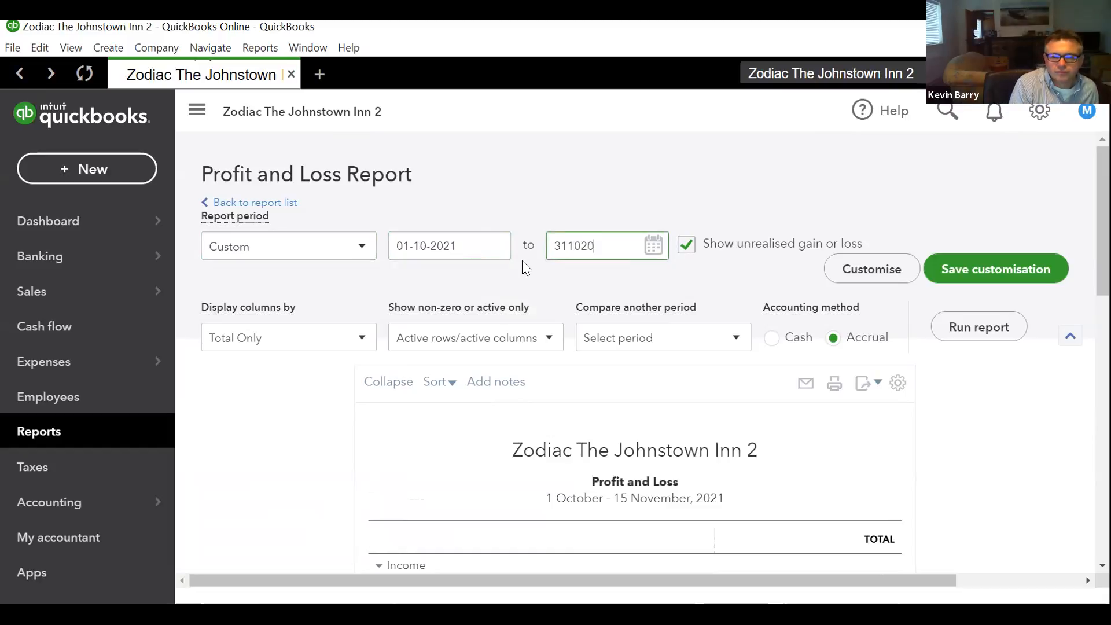
pyautogui.click(526, 267)
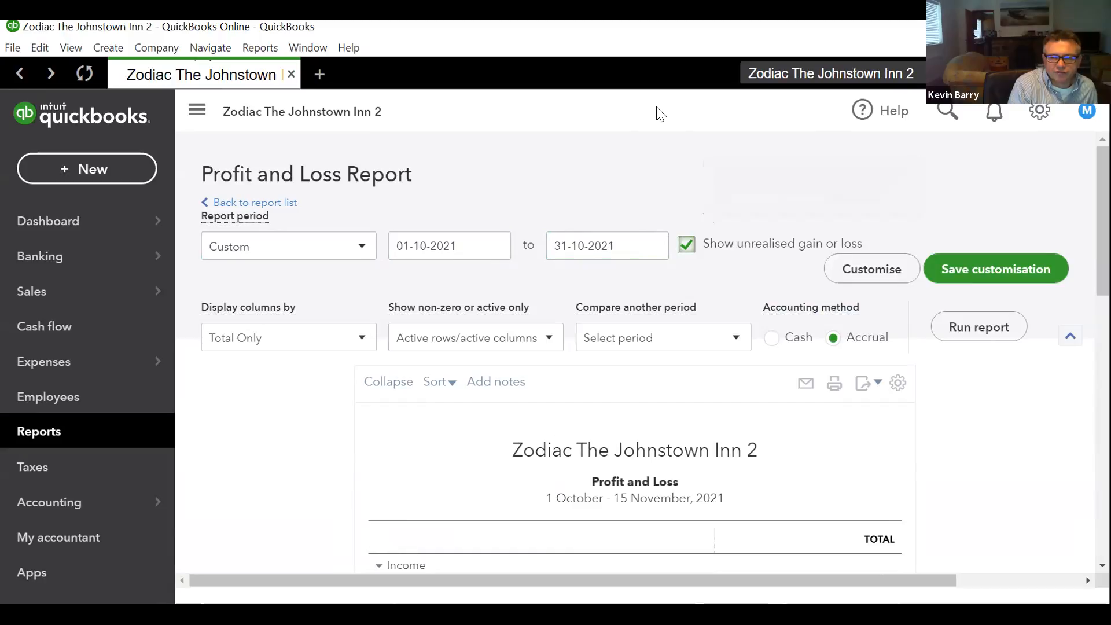
pyautogui.click(986, 332)
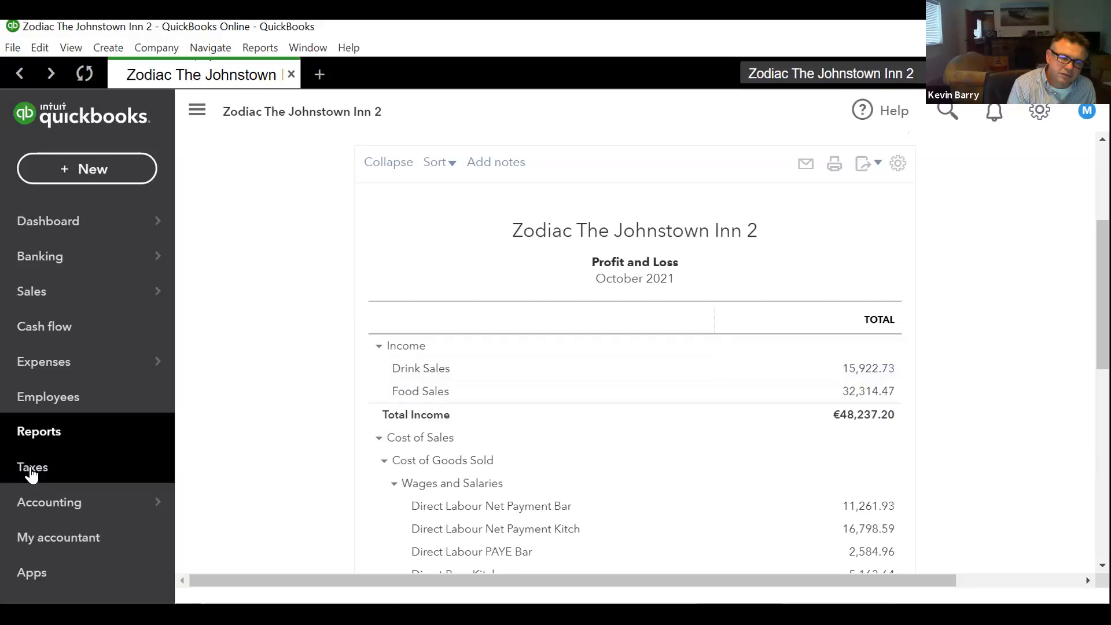
# Check the Collector General tax overview, return to the reports list and open the VAT 201 Calculation Report
pyautogui.click(32, 473)
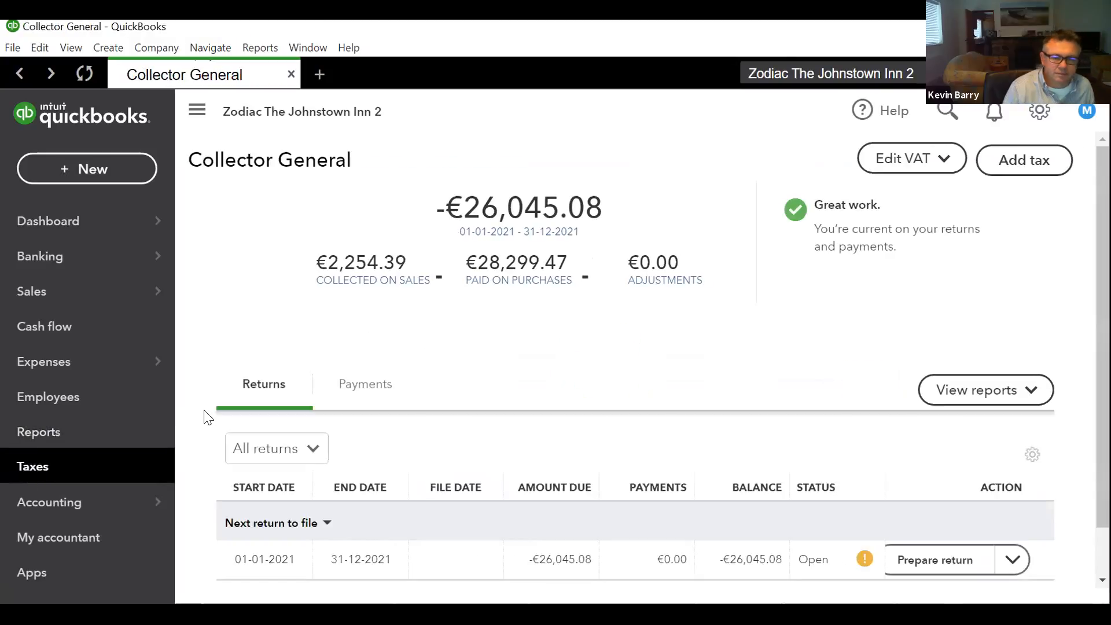
pyautogui.click(107, 438)
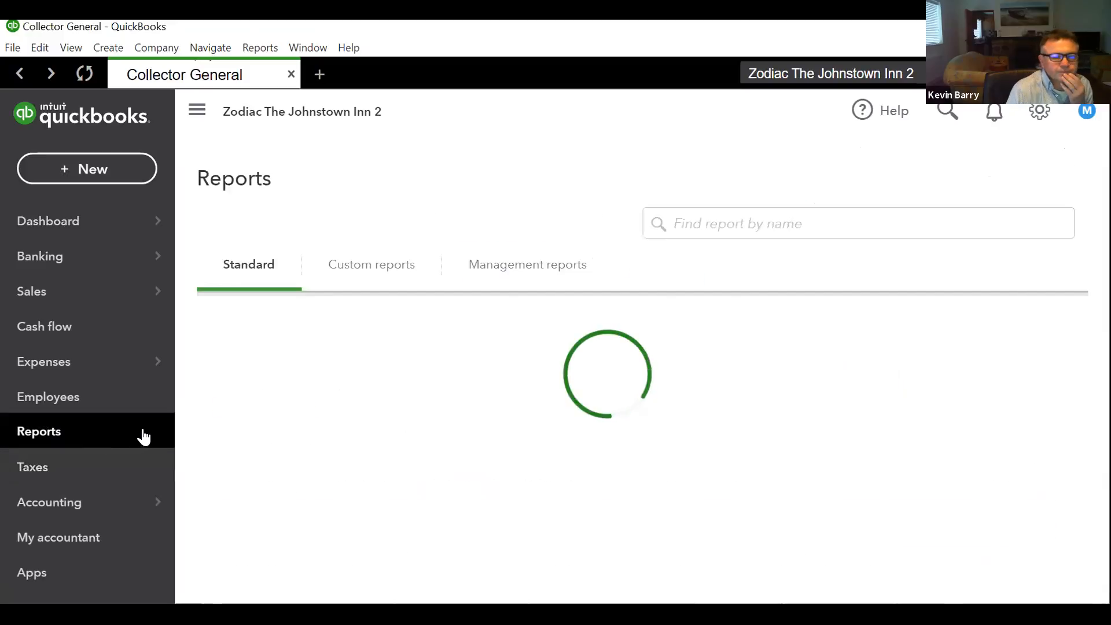
pyautogui.scroll(-5, 284, 436)
pyautogui.scroll(-20, 309, 441)
pyautogui.scroll(-12, 317, 425)
pyautogui.scroll(5, 317, 423)
pyautogui.scroll(-15, 317, 415)
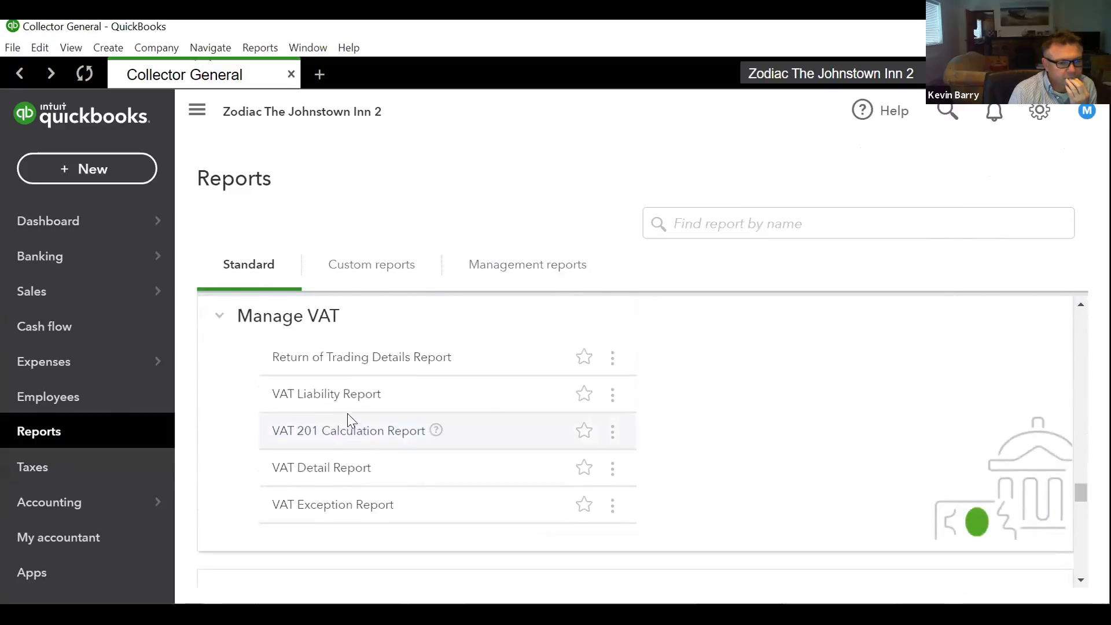
pyautogui.click(342, 431)
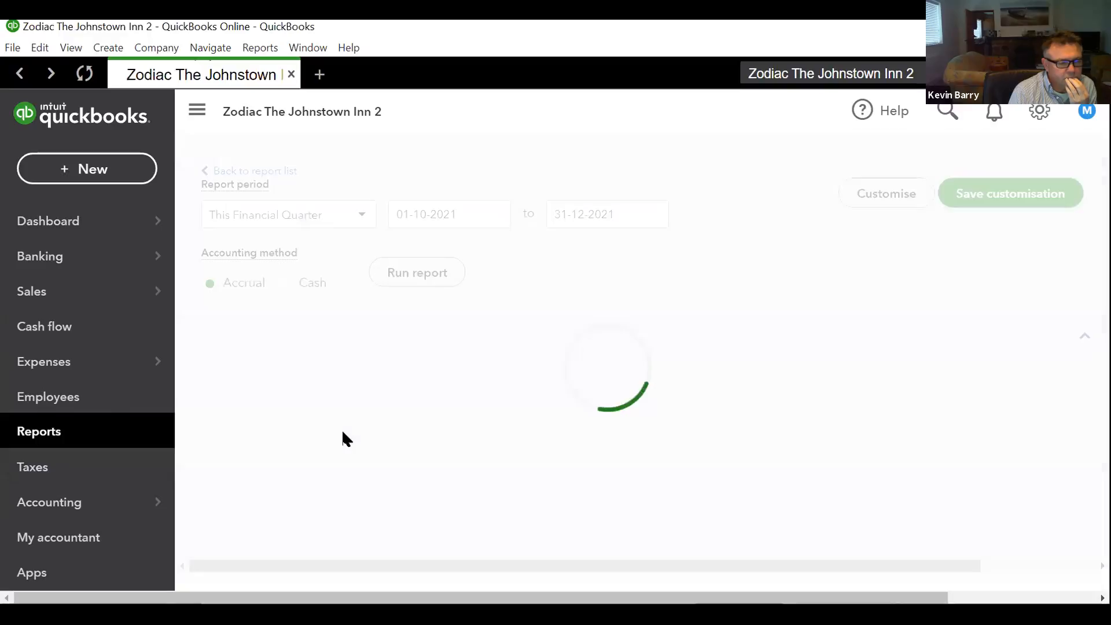
# Set the VAT 201 Calculation Report to a custom period ending 31-10-2021, run it and view the VAT lines
pyautogui.scroll(4, 486, 317)
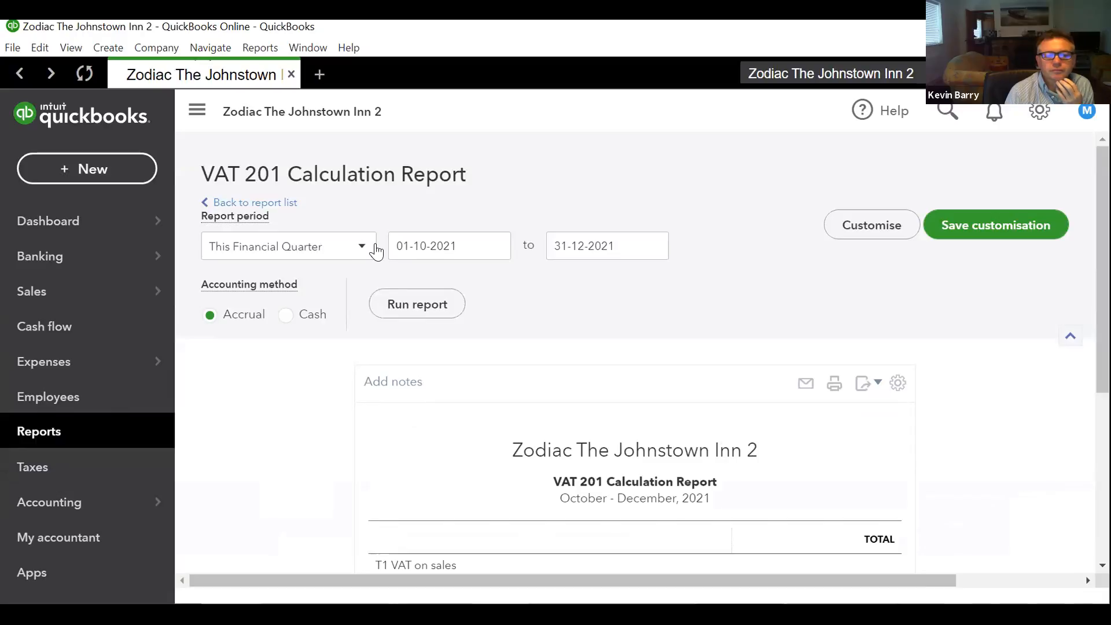
pyautogui.click(366, 249)
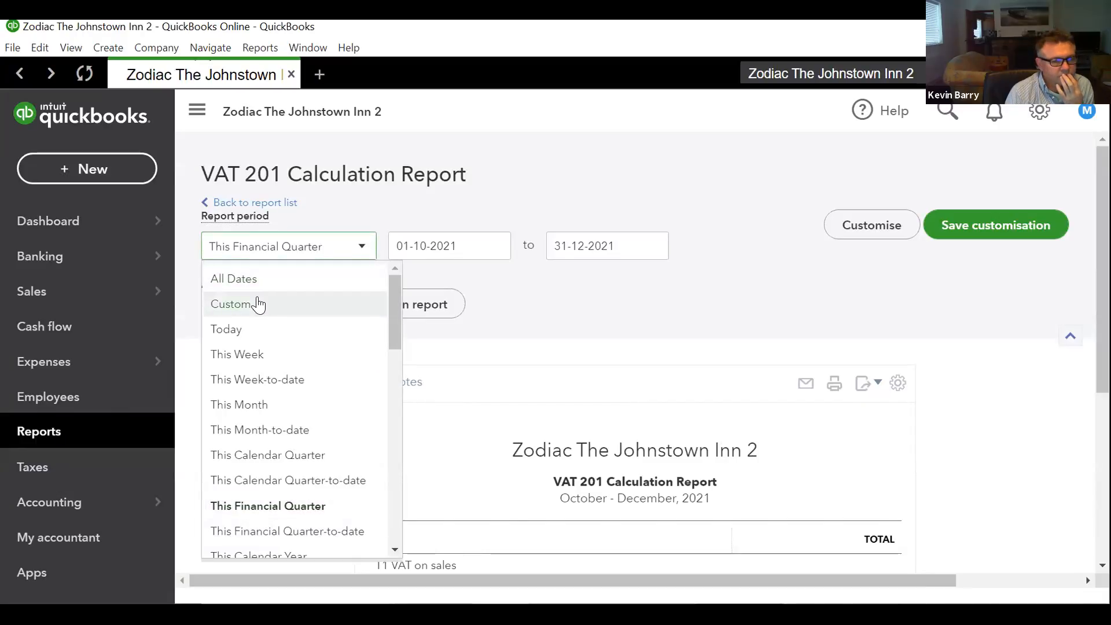
pyautogui.click(259, 303)
pyautogui.click(624, 246)
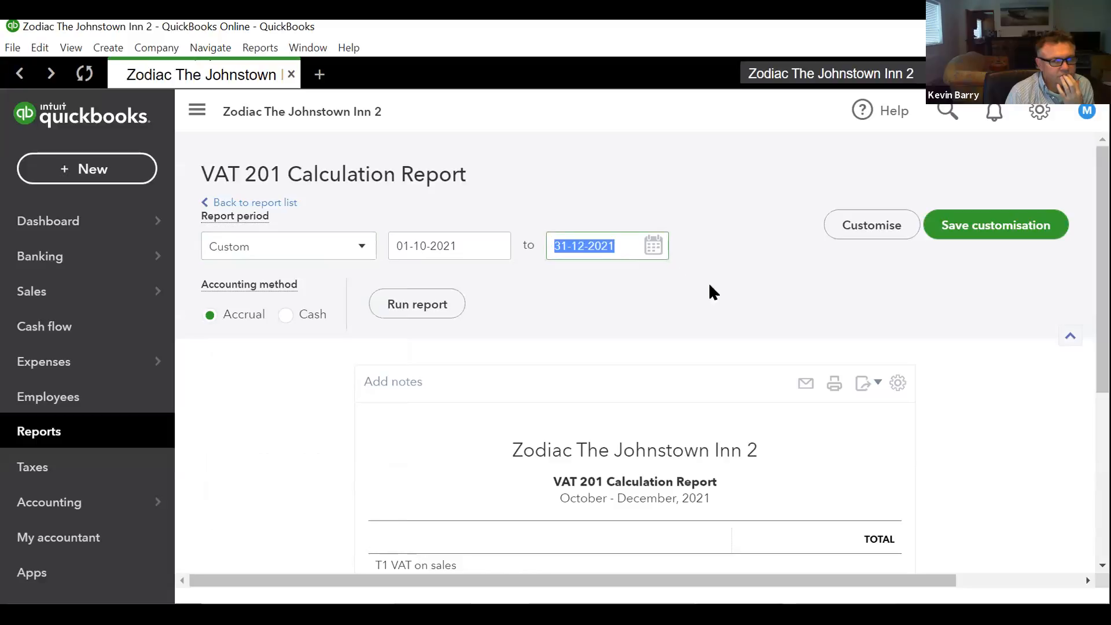
pyautogui.write('3')
pyautogui.write('1-10-2021')
pyautogui.press('Tab')
pyautogui.click(438, 308)
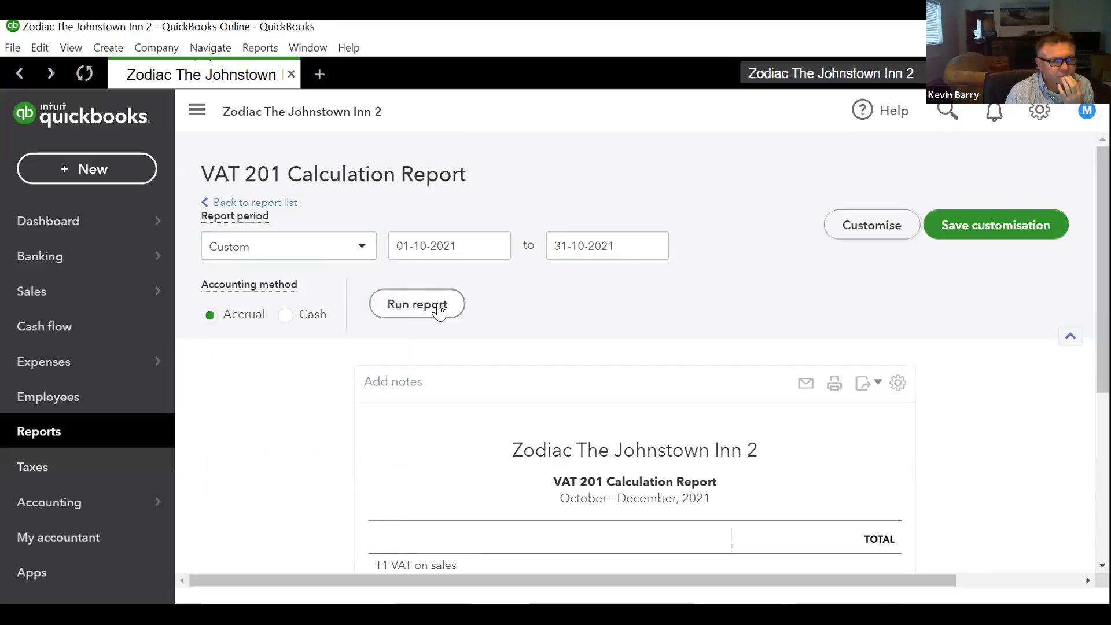
pyautogui.scroll(-4, 444, 309)
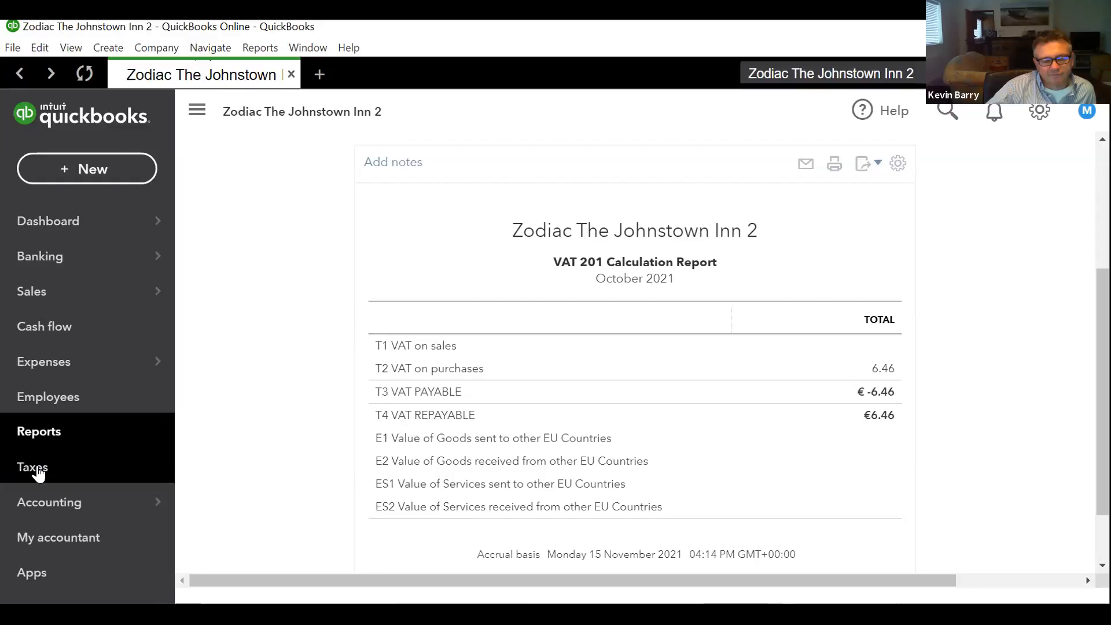
# Go to the Collector General taxes page, start preparing the open VAT return and examine its VAT3 lines
pyautogui.click(39, 471)
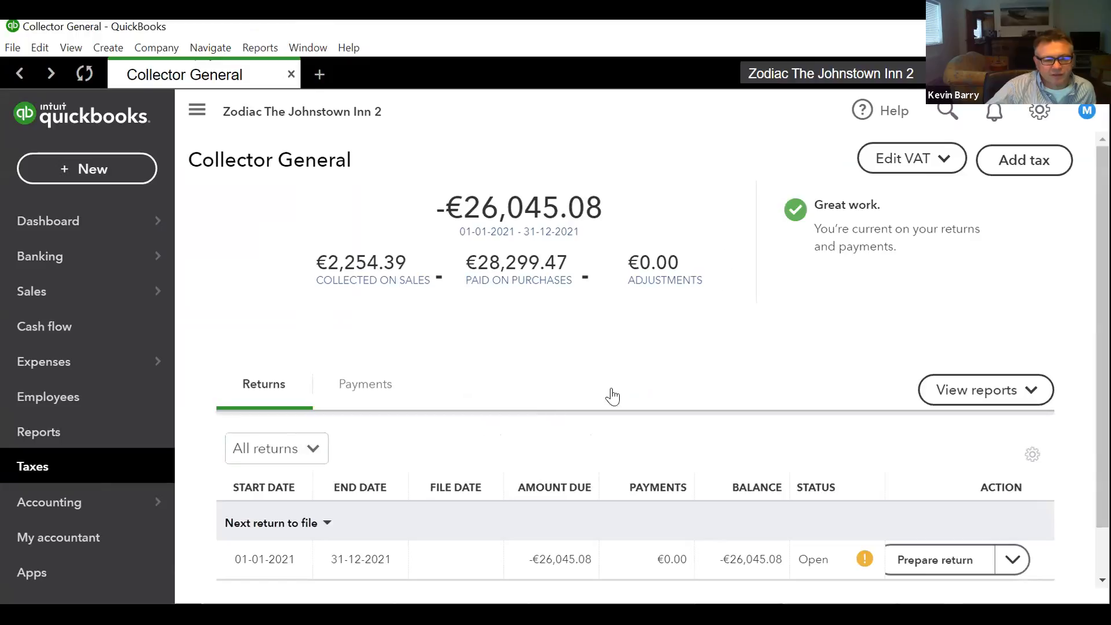
pyautogui.scroll(-1, 379, 570)
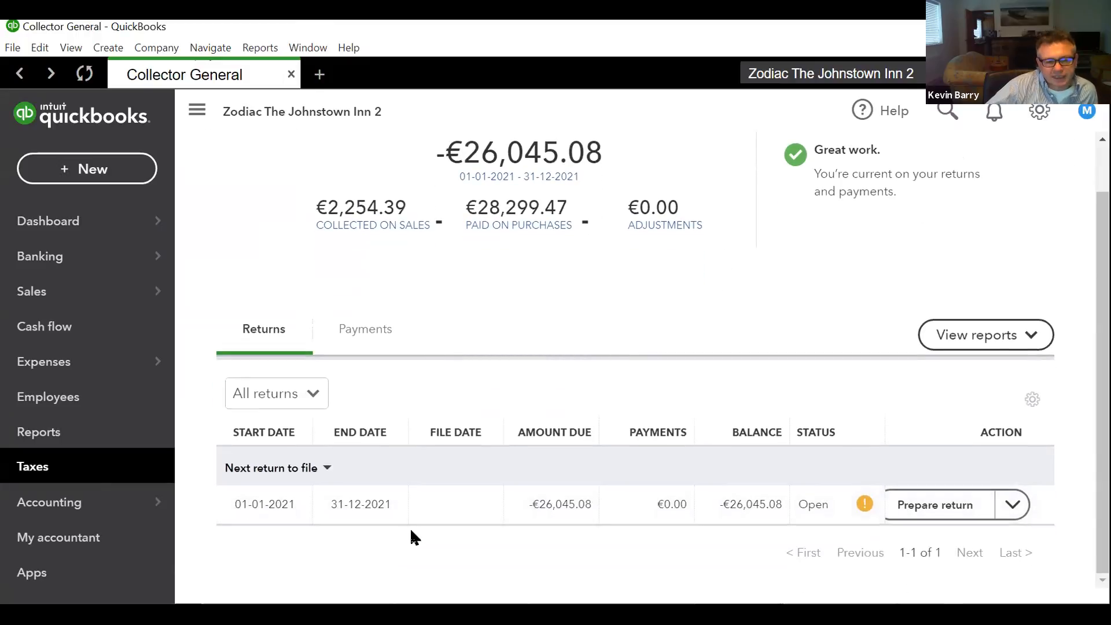
pyautogui.click(951, 505)
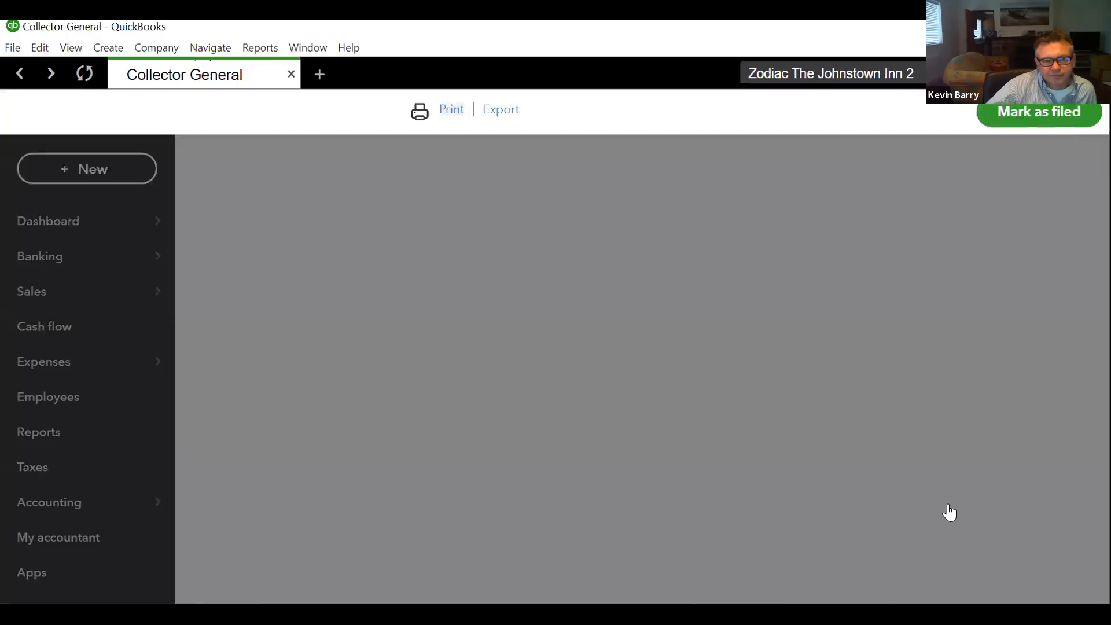
pyautogui.scroll(-3, 233, 307)
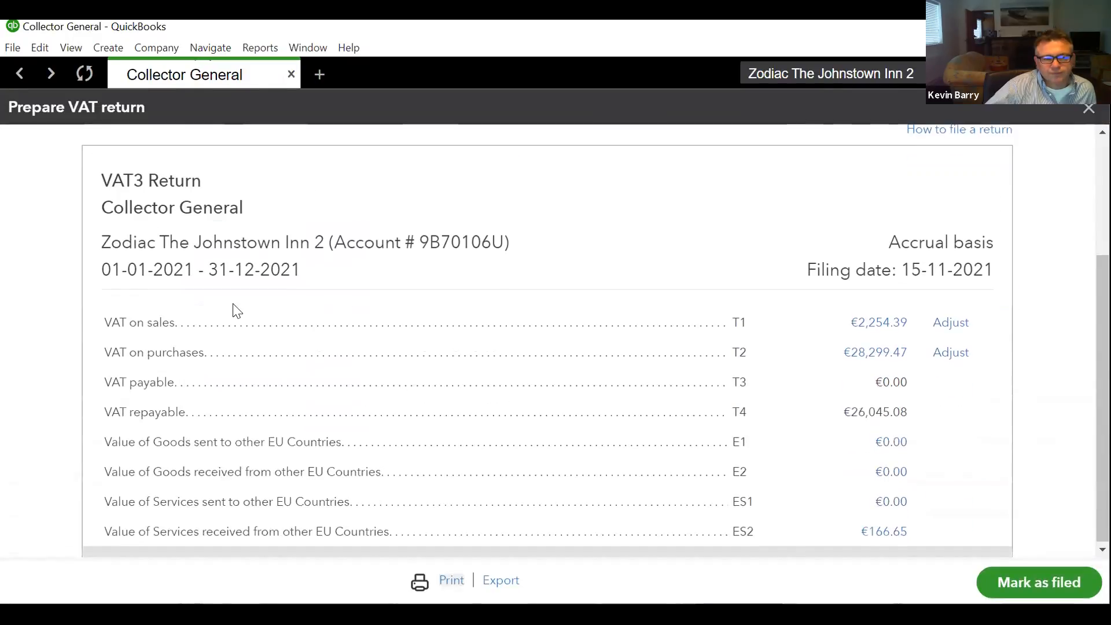
# Set the VAT return's start date to 01-10-2021
pyautogui.scroll(3, 476, 265)
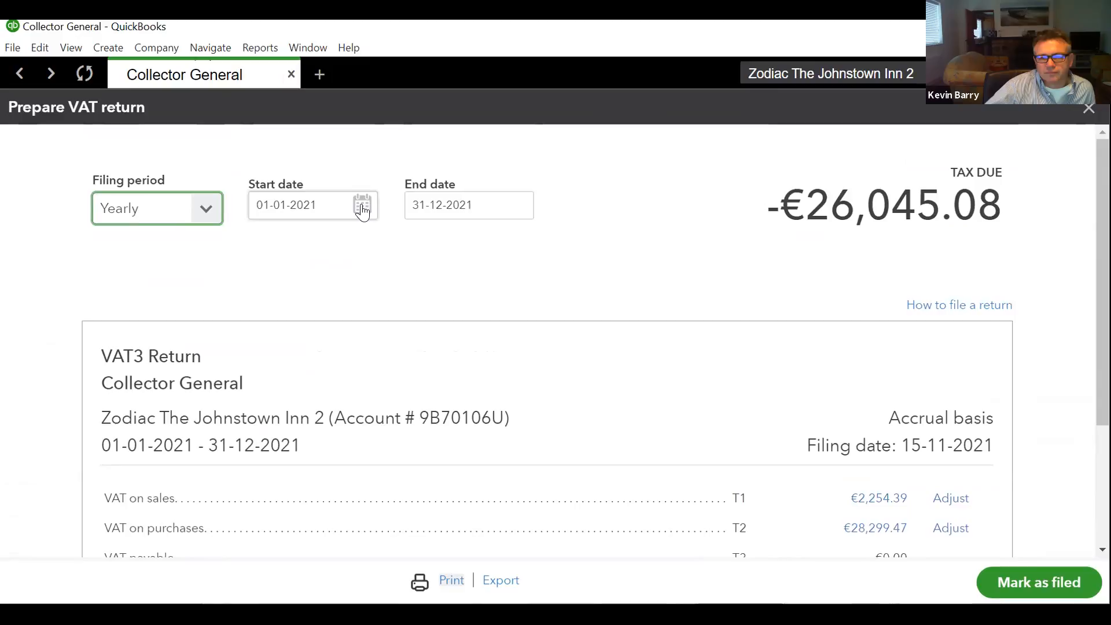
pyautogui.click(363, 204)
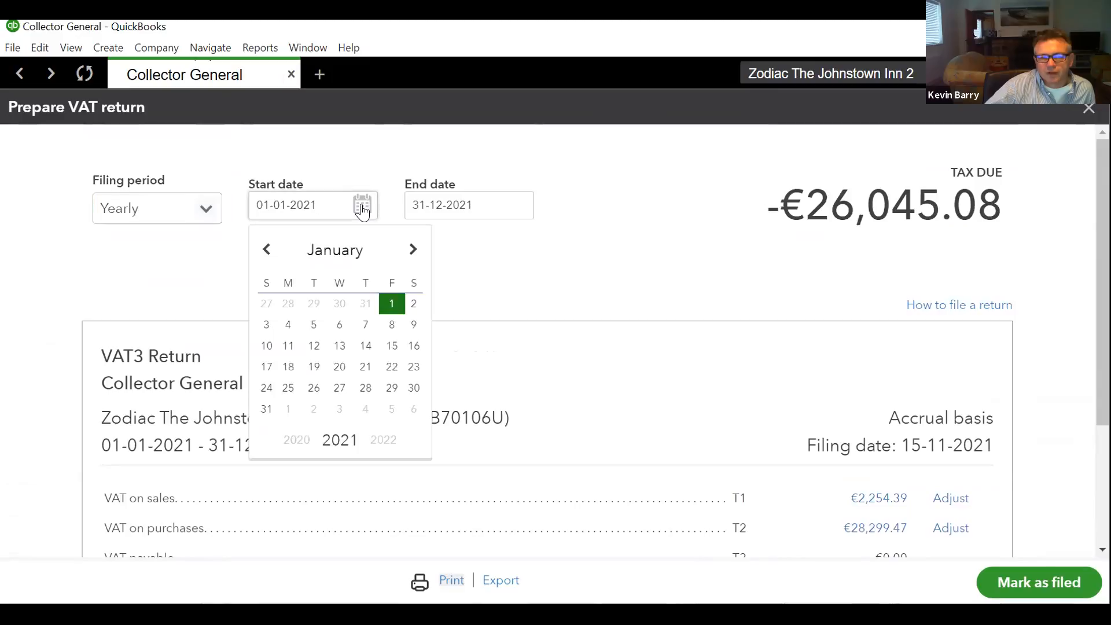
pyautogui.click(413, 251)
pyautogui.click(413, 251)
pyautogui.click(414, 252)
pyautogui.click(413, 252)
pyautogui.click(413, 251)
pyautogui.click(413, 252)
pyautogui.click(413, 252)
pyautogui.click(413, 252)
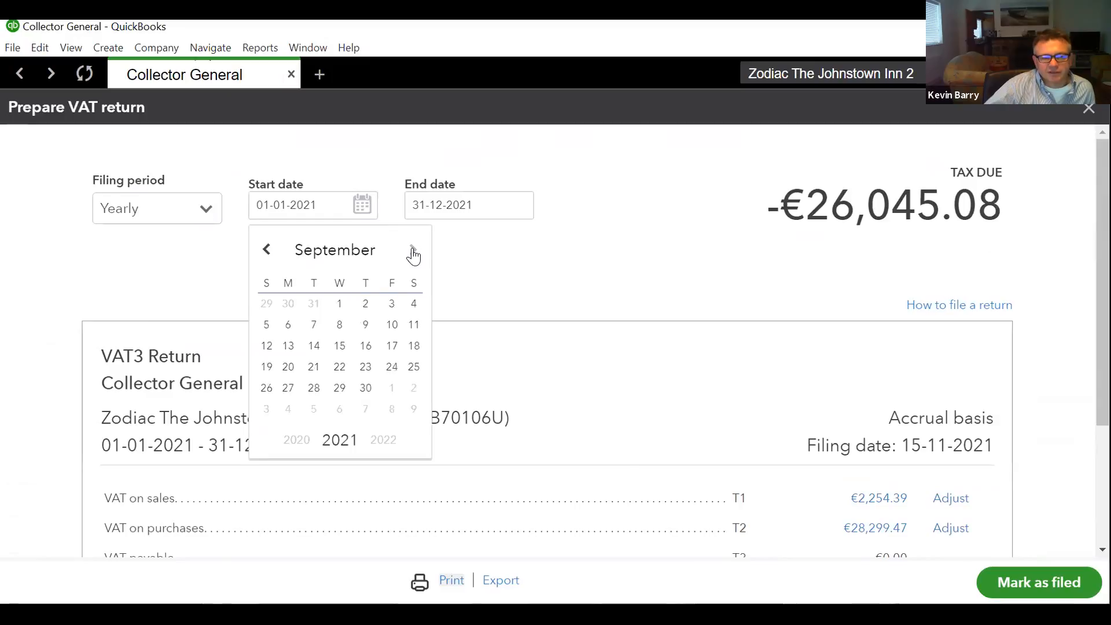
pyautogui.click(413, 251)
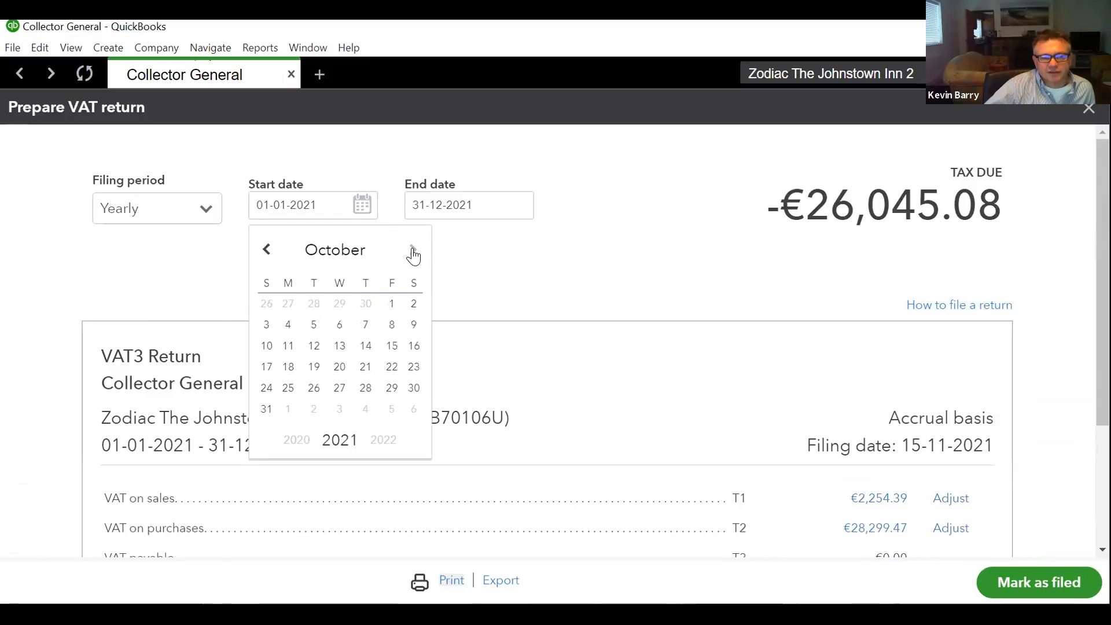
pyautogui.click(391, 304)
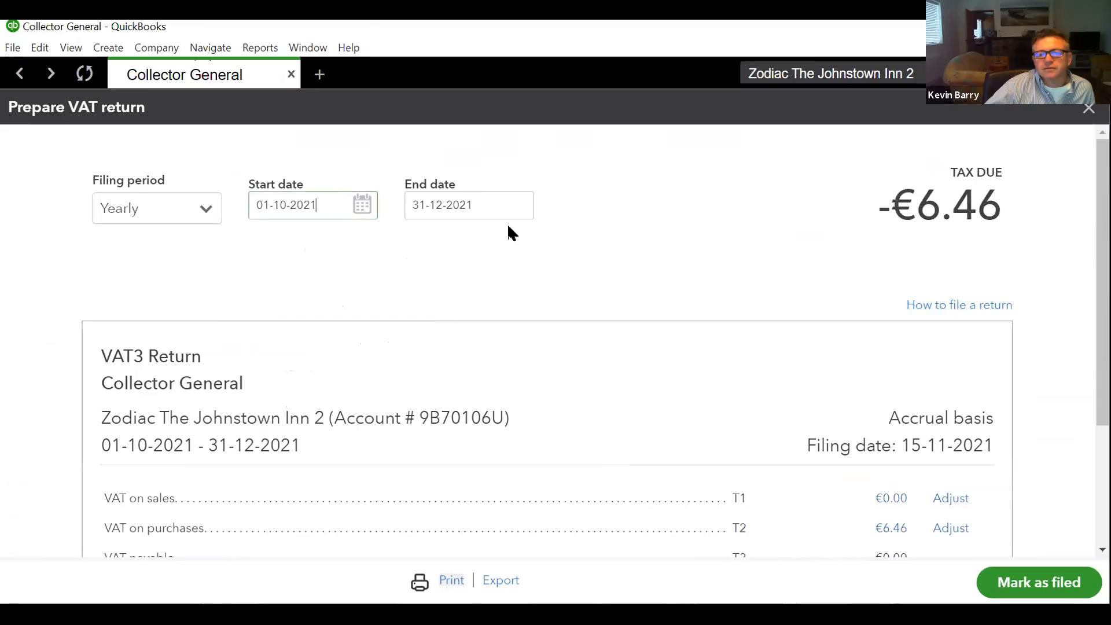
# Set the VAT return's end date to 31-10-2021
pyautogui.click(516, 206)
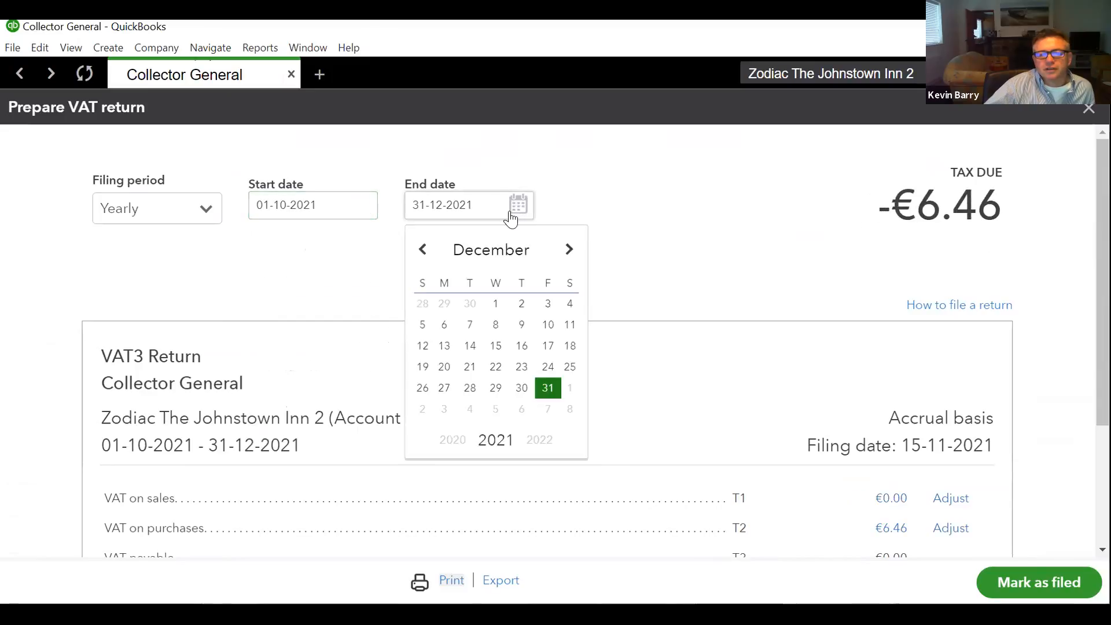
pyautogui.click(422, 251)
pyautogui.click(421, 251)
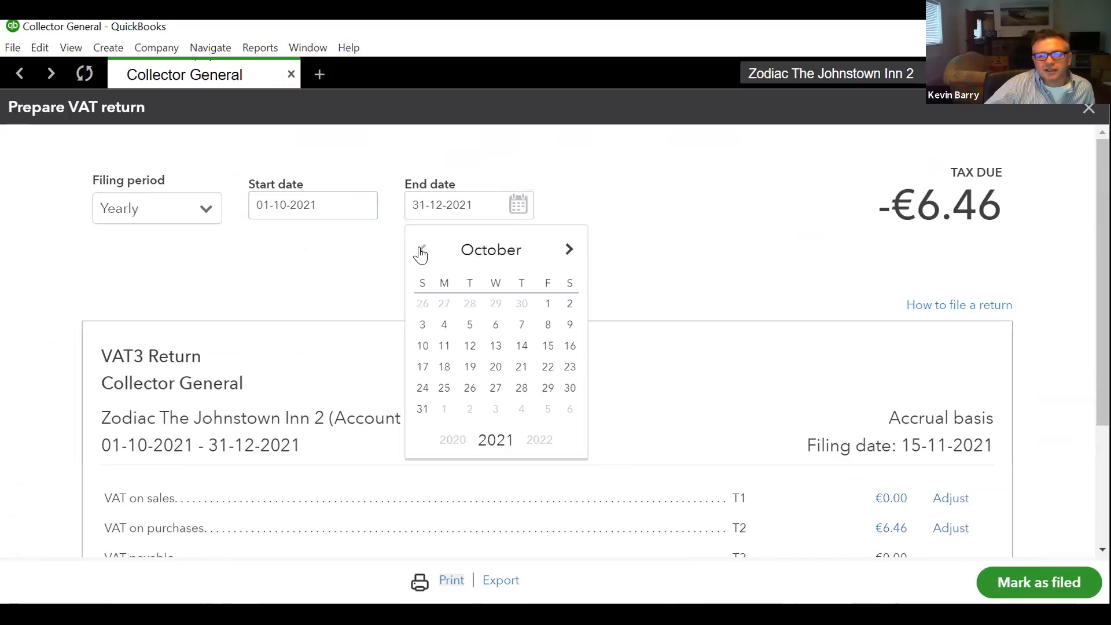
pyautogui.click(423, 409)
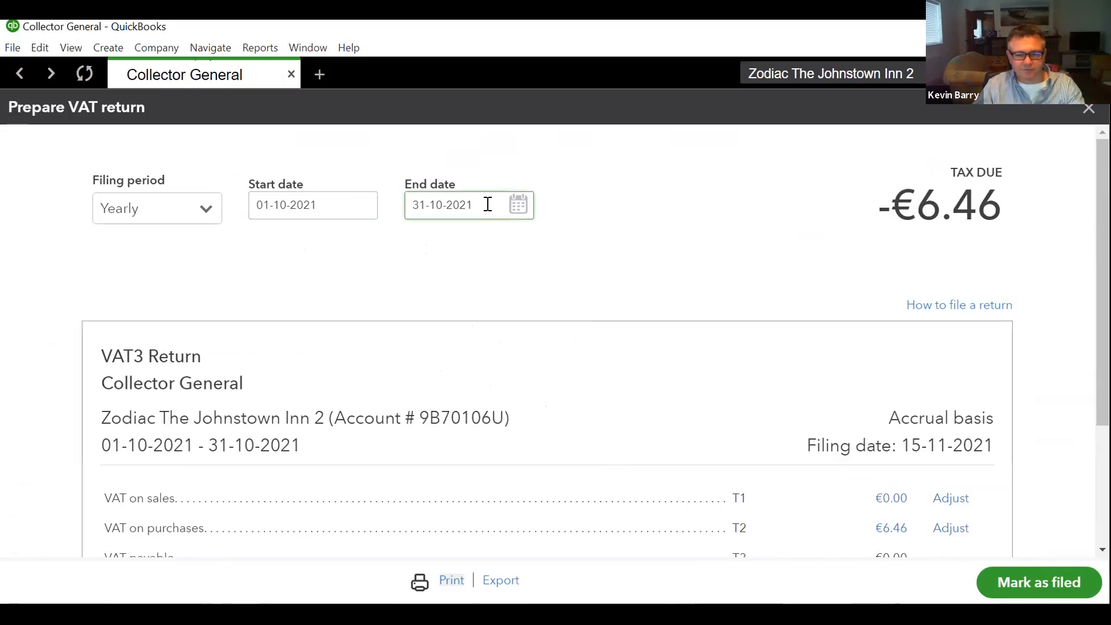
pyautogui.press('Tab')
pyautogui.press('Tab')
# Review the VAT3 lines and tax due for October 2021, then close the VAT return without filing it
pyautogui.scroll(-3, 570, 334)
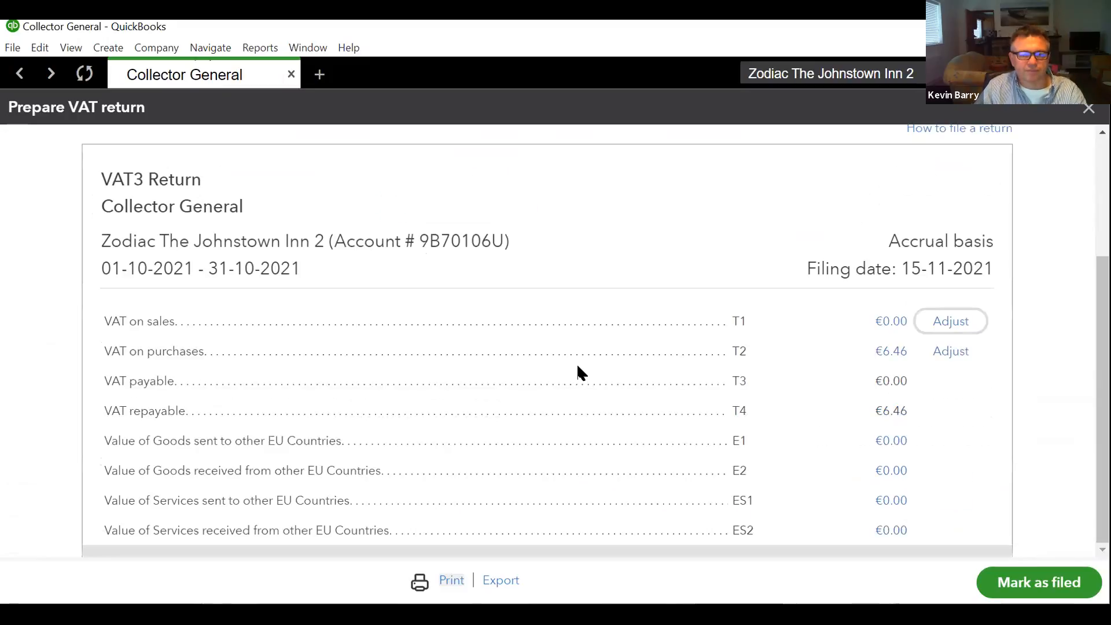
pyautogui.scroll(3, 577, 366)
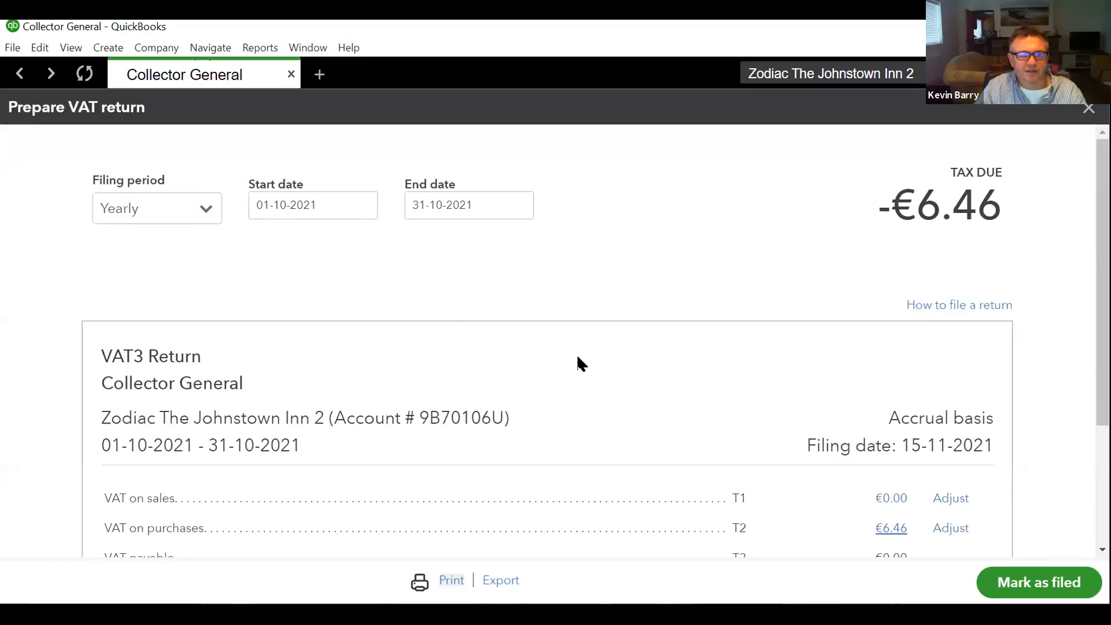
pyautogui.scroll(-3, 578, 357)
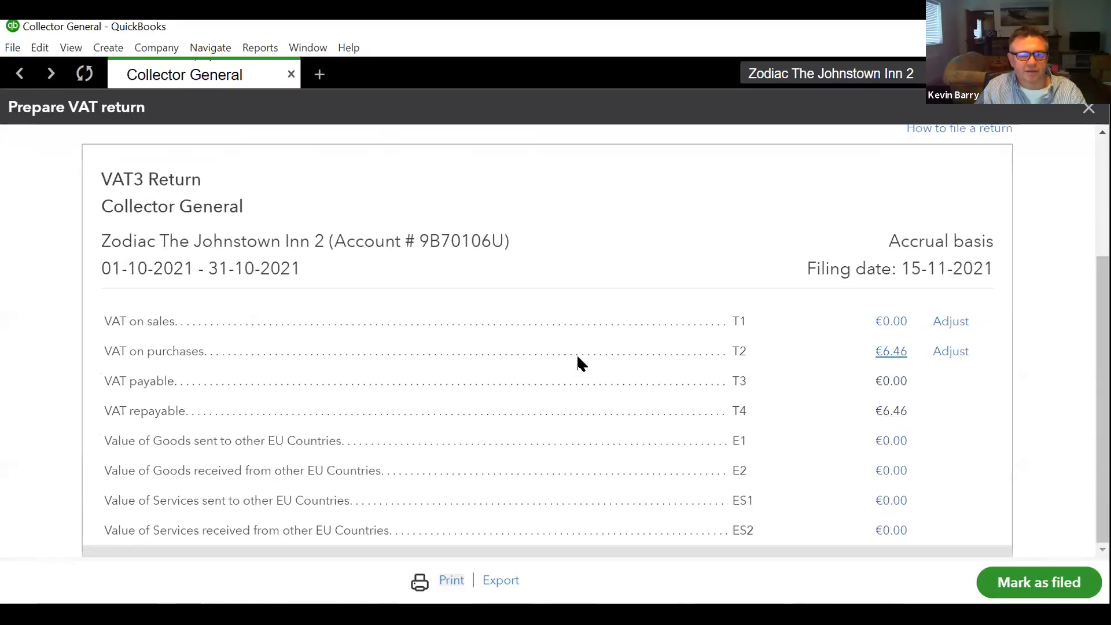
pyautogui.scroll(3, 581, 363)
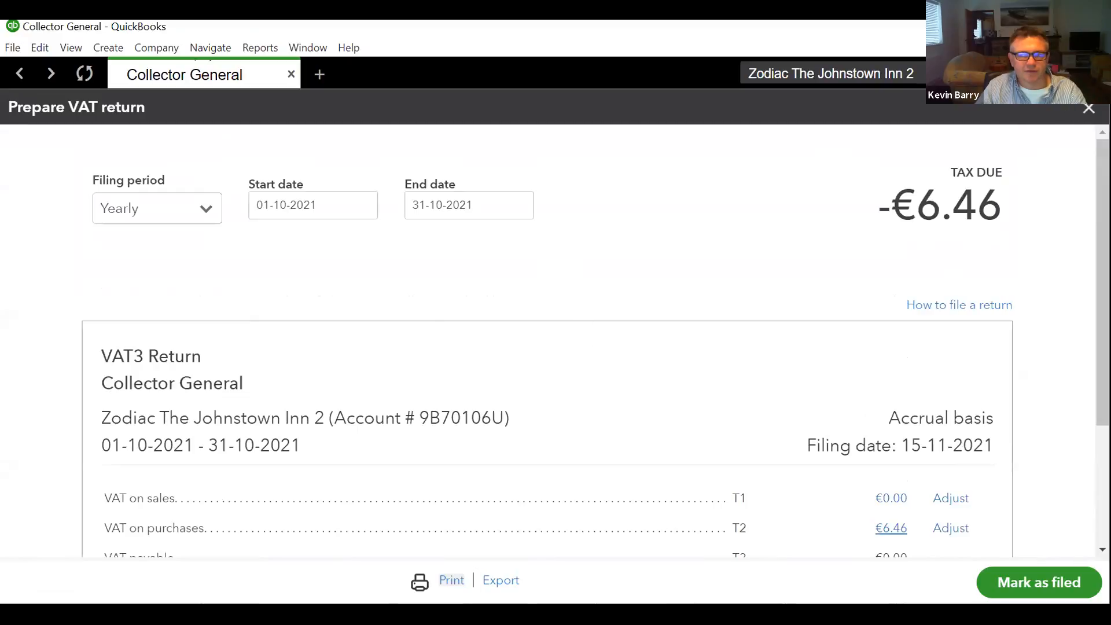
pyautogui.click(1087, 109)
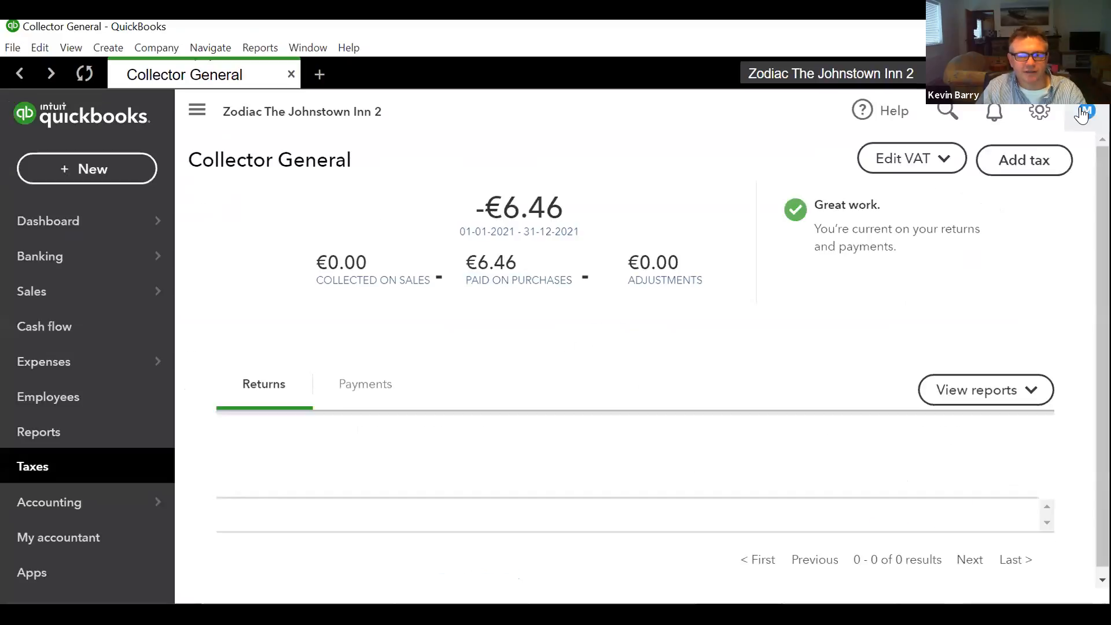
# Edit the Collector General VAT settings to a monthly filing frequency with the tax period starting in October, and save them
pyautogui.click(926, 158)
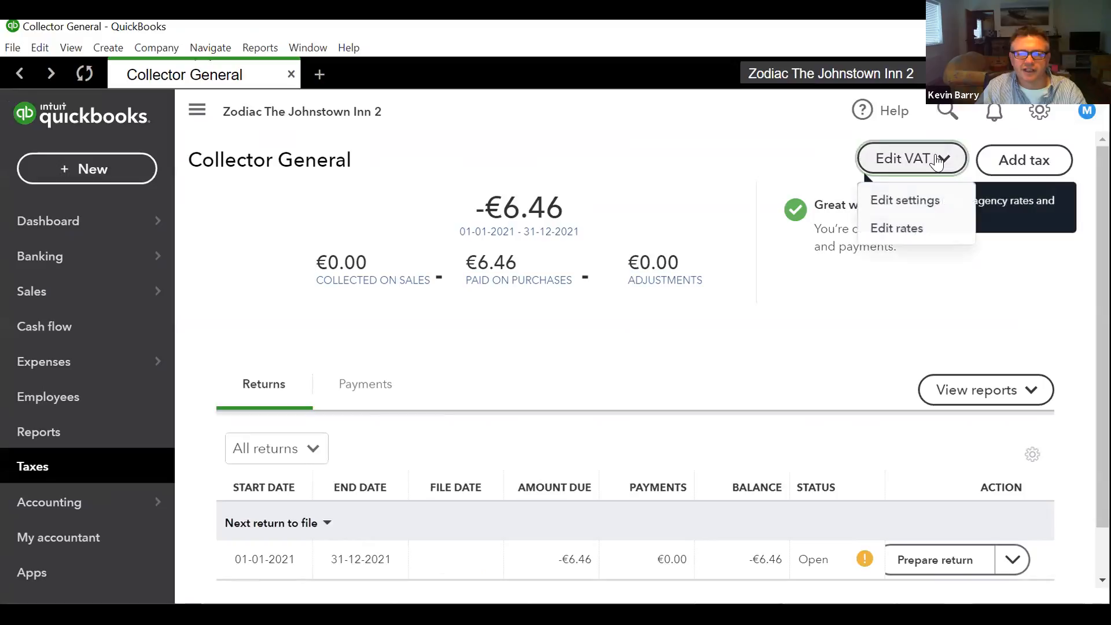
pyautogui.click(911, 203)
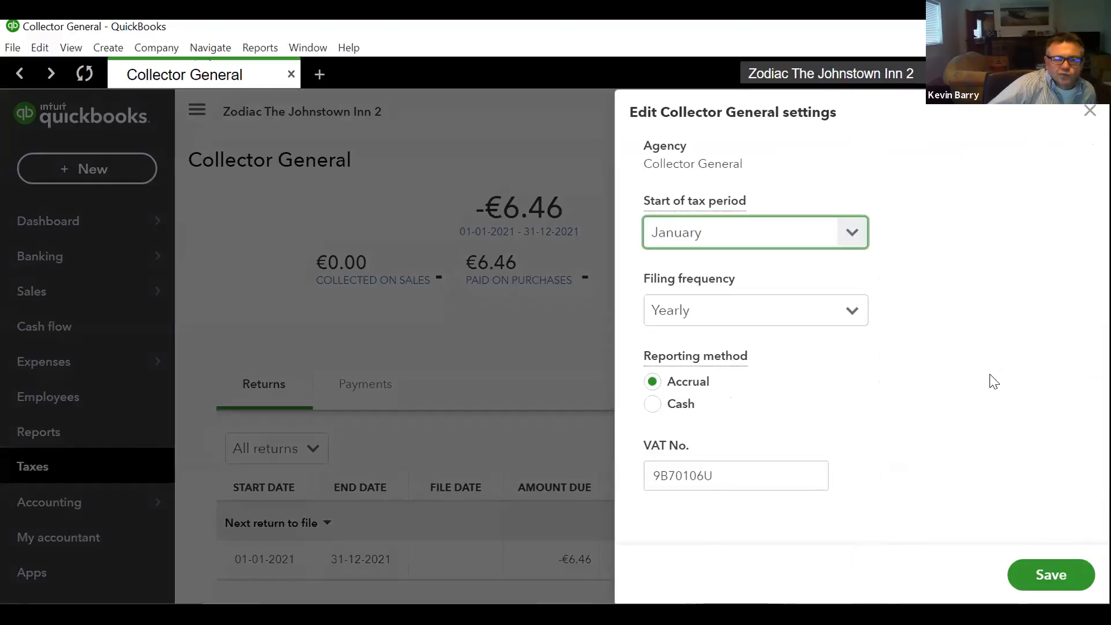
pyautogui.click(852, 316)
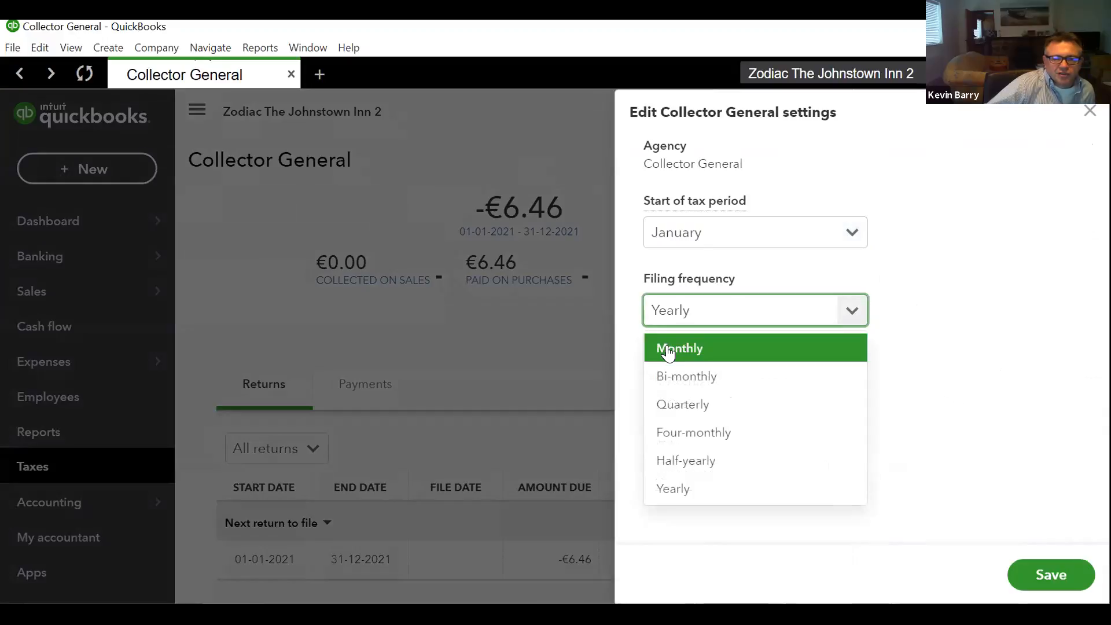
pyautogui.click(668, 350)
pyautogui.click(855, 237)
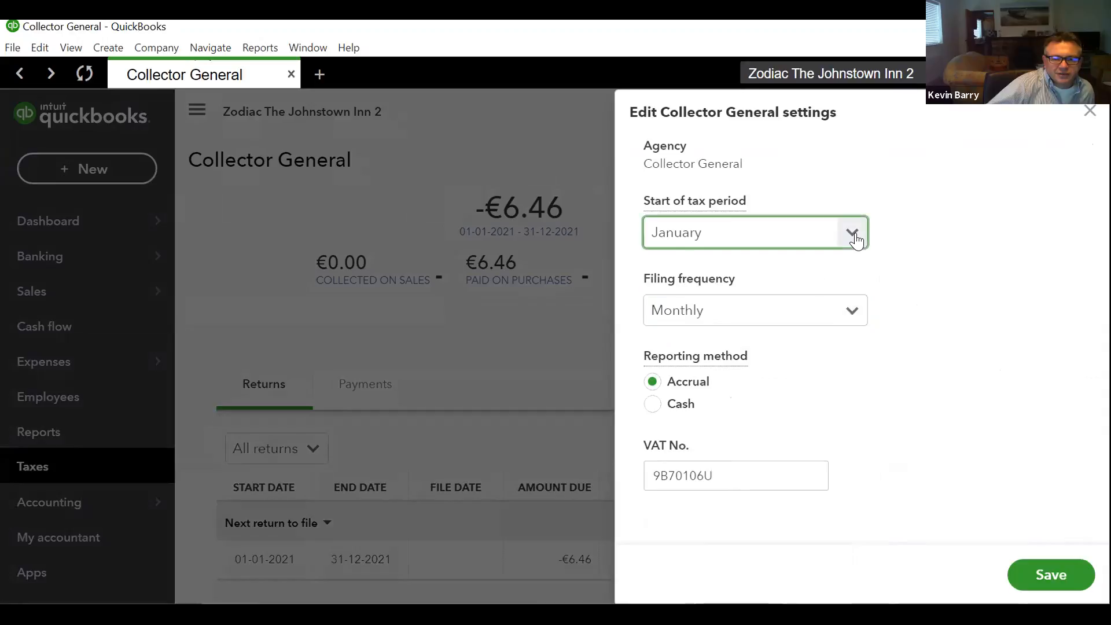
pyautogui.click(707, 525)
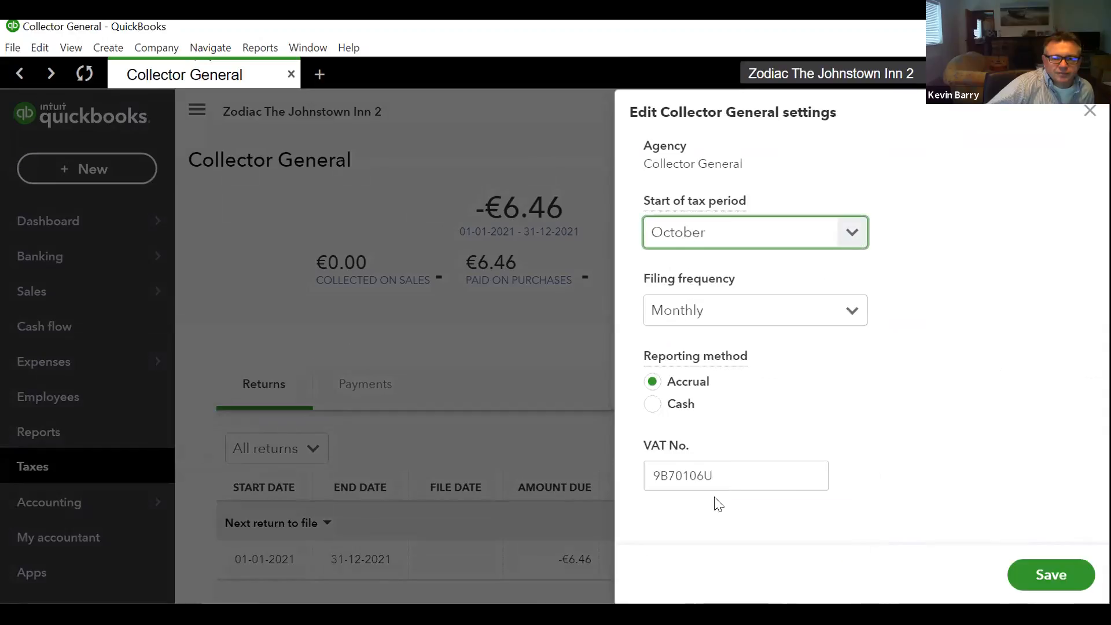
pyautogui.click(1047, 577)
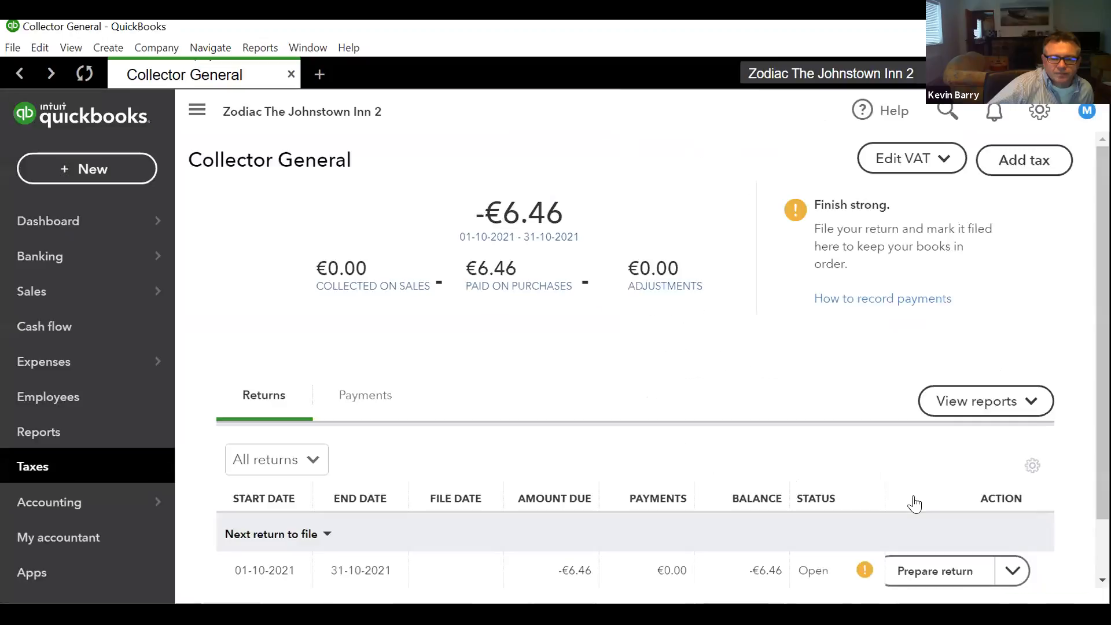
# Prepare the open October 2021 return, check its VAT3 lines and close it without filing
pyautogui.scroll(-2, 914, 505)
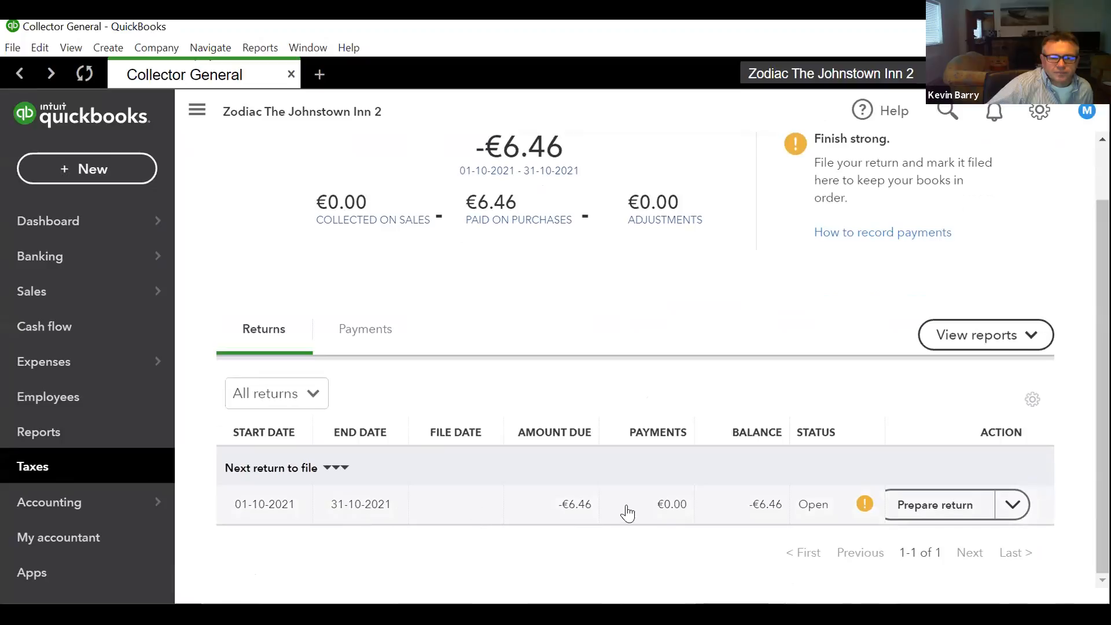
pyautogui.click(951, 508)
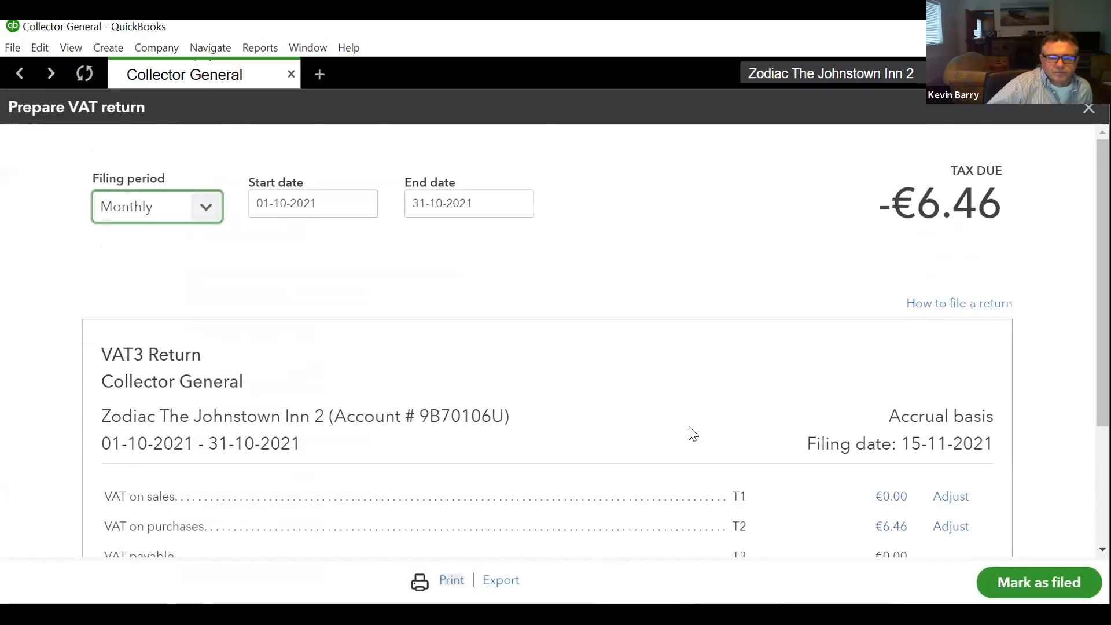
pyautogui.scroll(-3, 692, 434)
pyautogui.scroll(3, 693, 434)
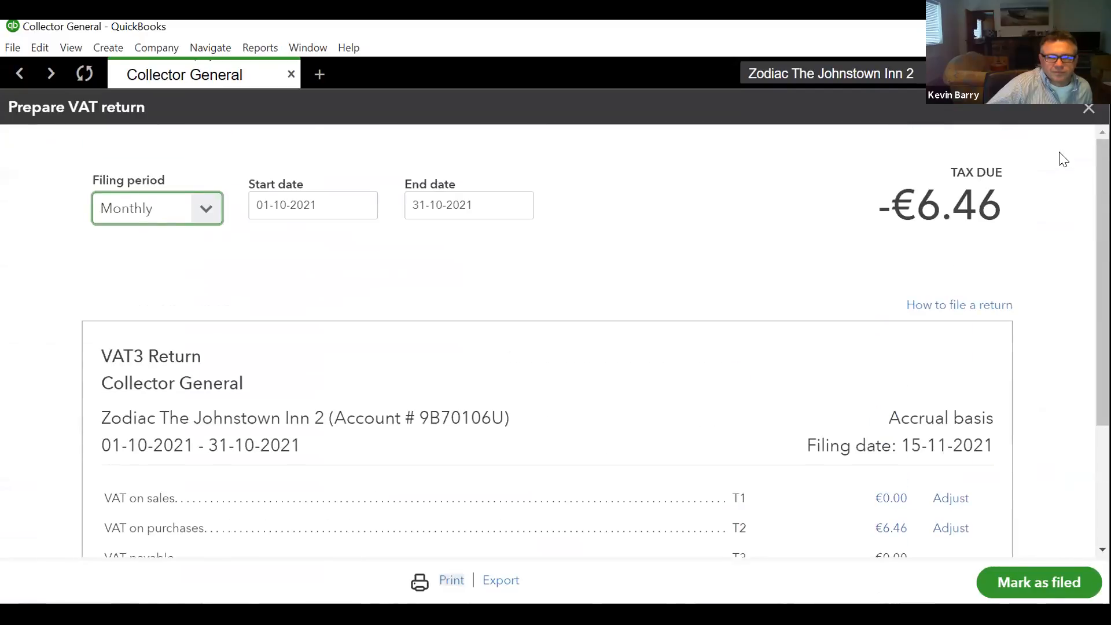
pyautogui.click(1086, 112)
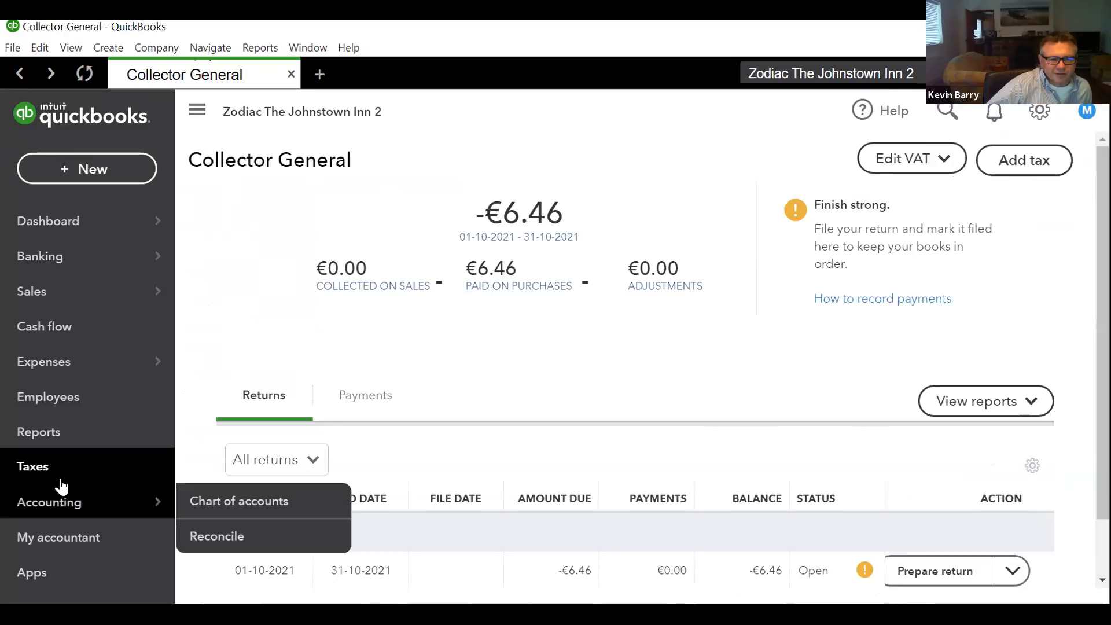
# Open the chart of accounts, find the VAT accounts among the current liabilities and widen the list to view their balances
pyautogui.moveTo(69, 504)
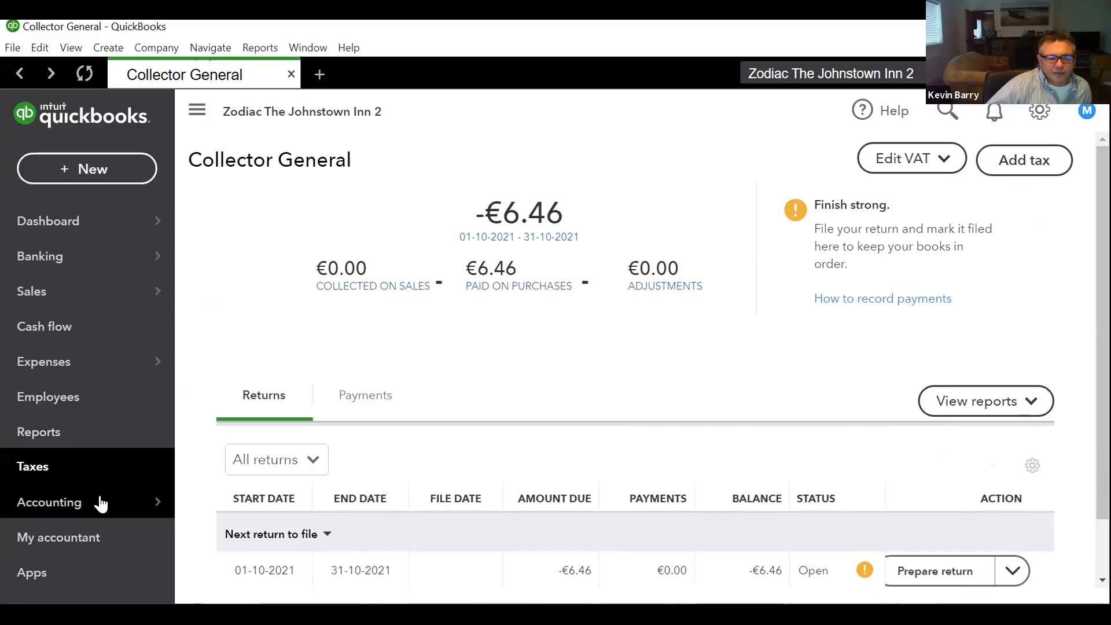
pyautogui.click(213, 504)
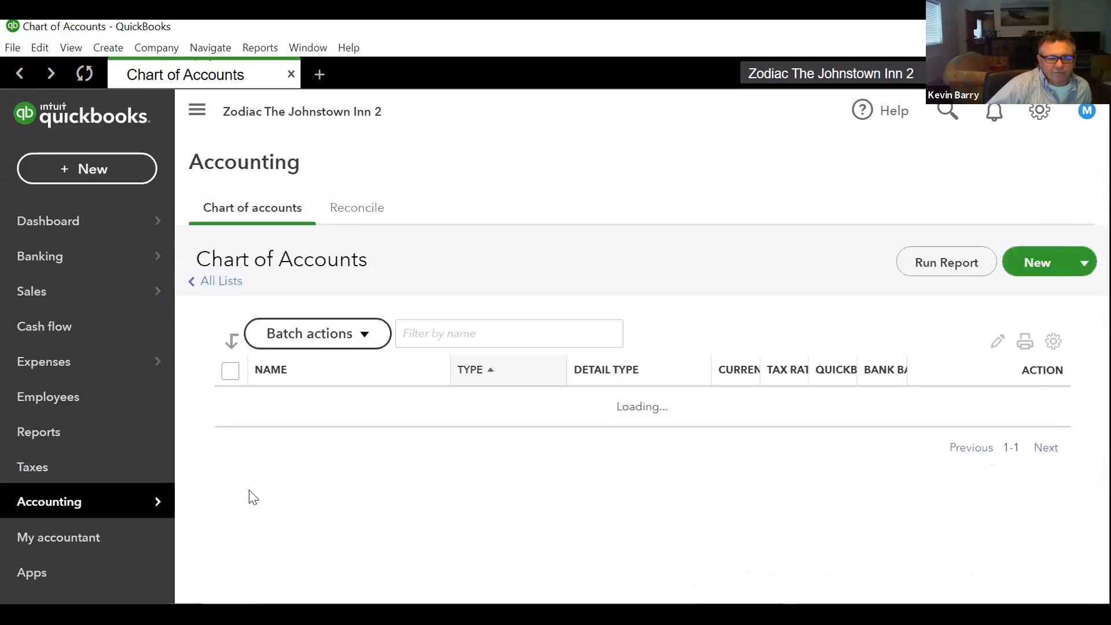
pyautogui.scroll(-5, 598, 437)
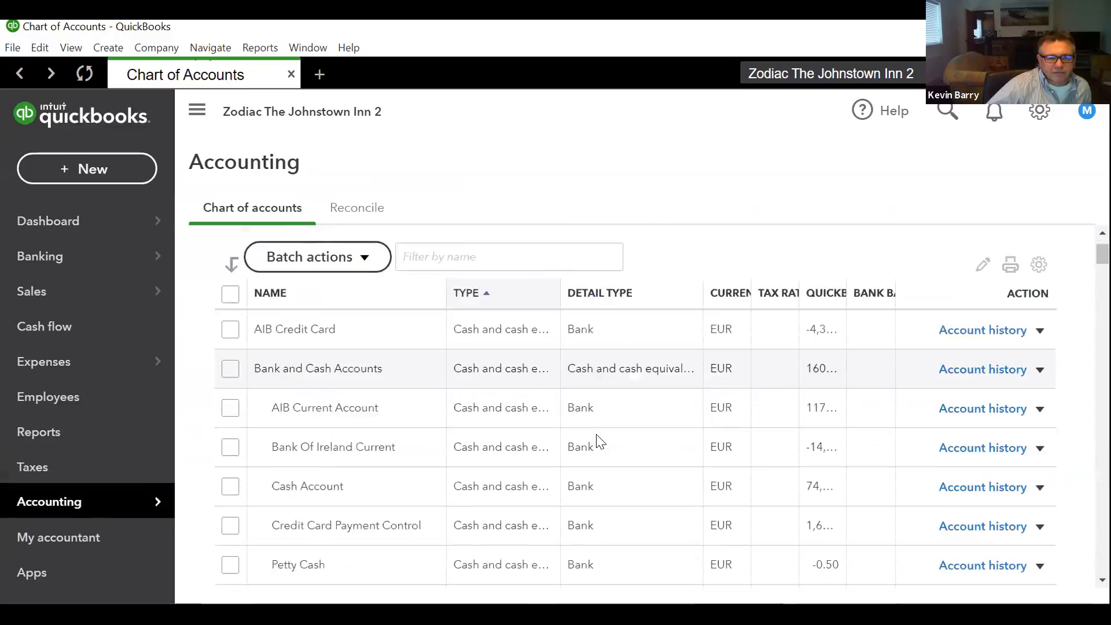
pyautogui.scroll(-10, 598, 441)
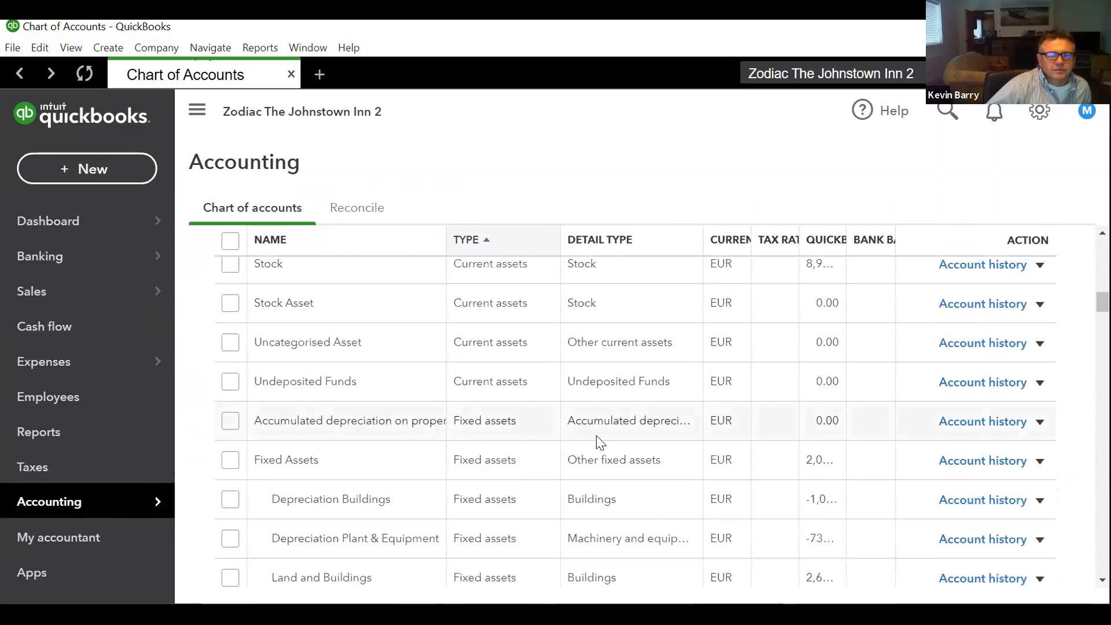
pyautogui.scroll(-3, 599, 443)
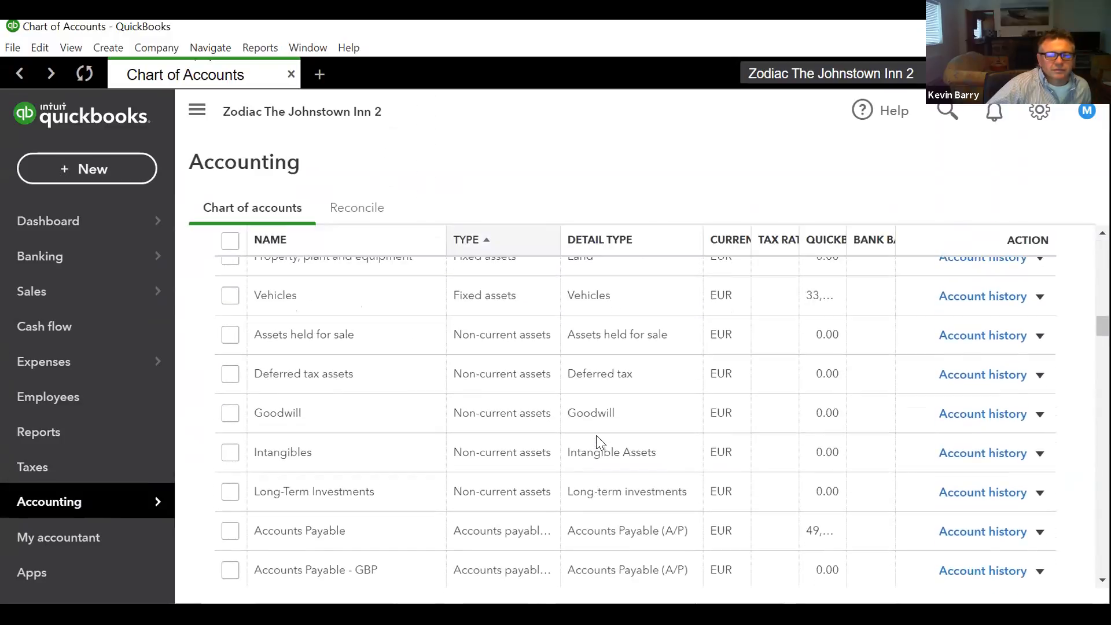
pyautogui.scroll(-2, 596, 436)
pyautogui.scroll(-3, 597, 439)
pyautogui.scroll(-11, 597, 439)
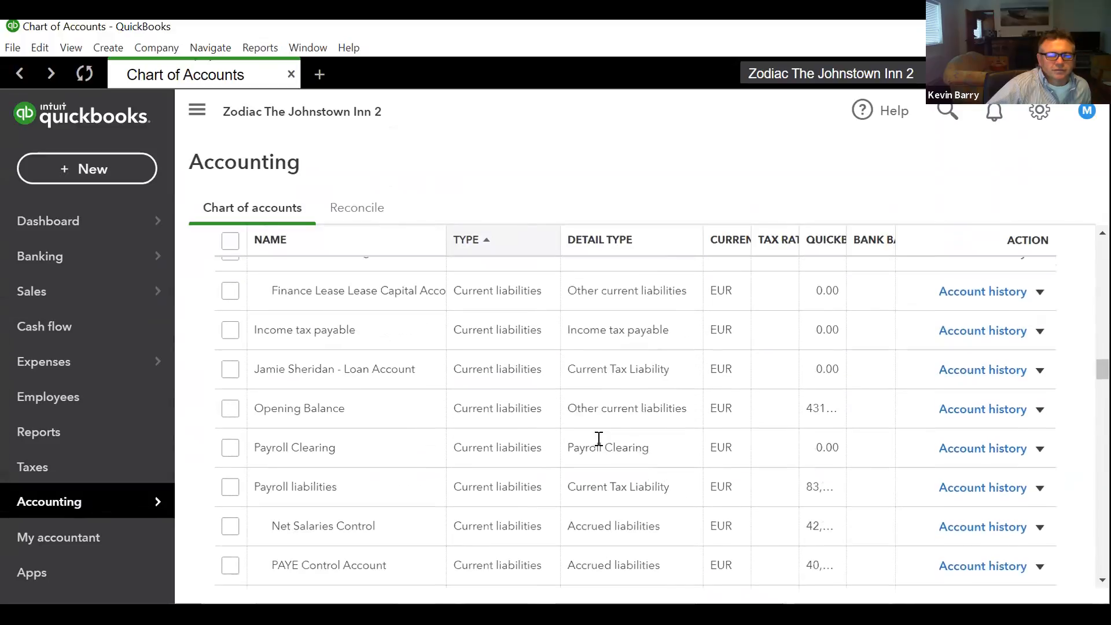
pyautogui.scroll(-3, 599, 438)
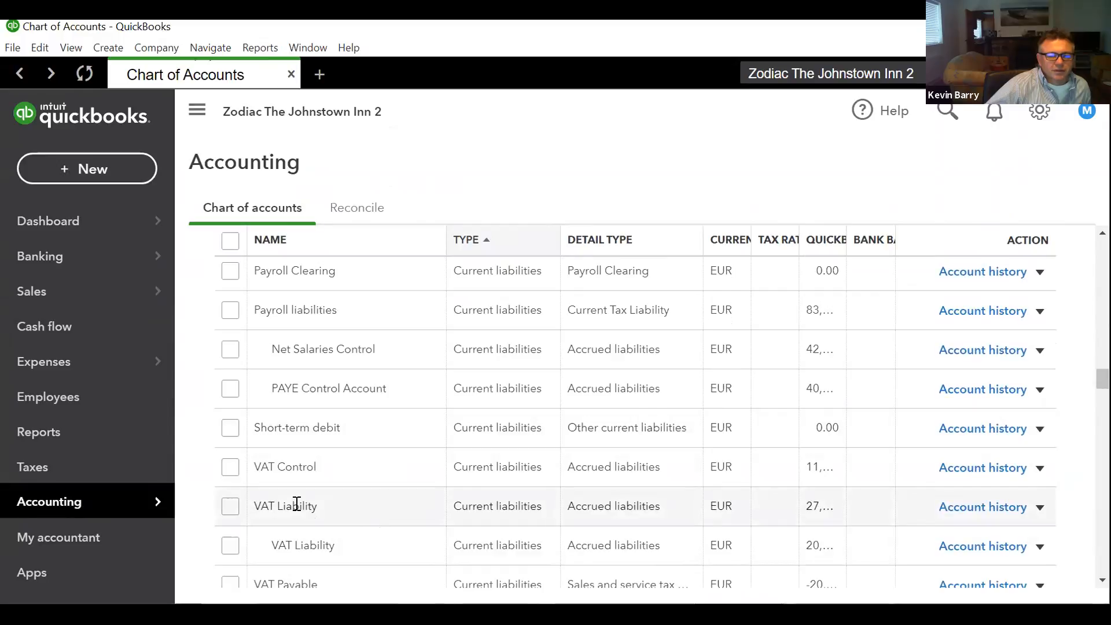
pyautogui.scroll(-2, 363, 519)
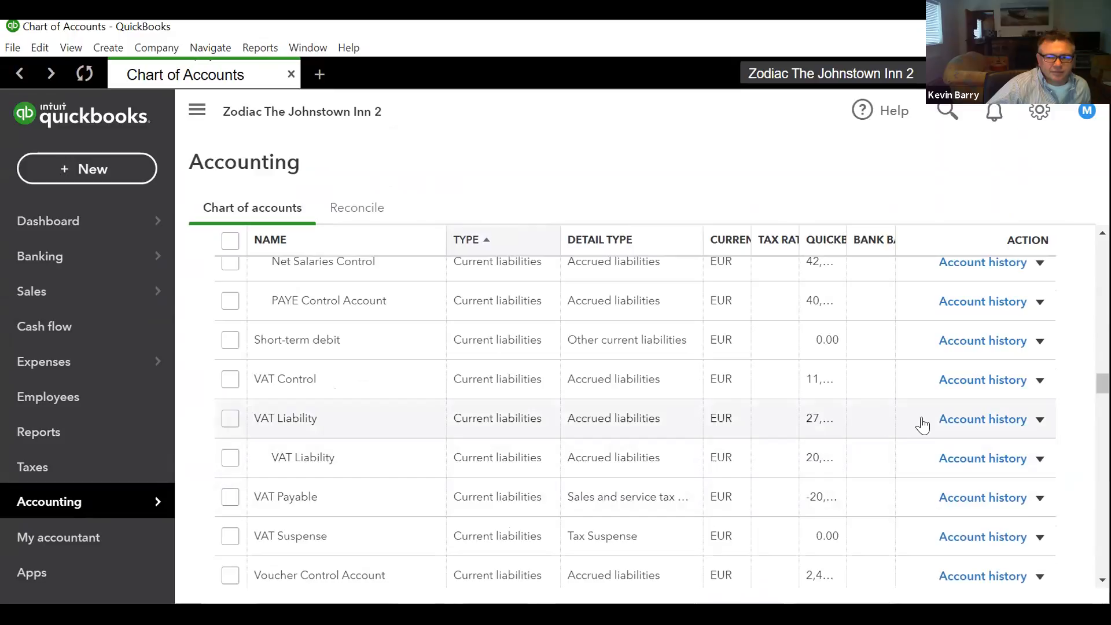
pyautogui.click(198, 110)
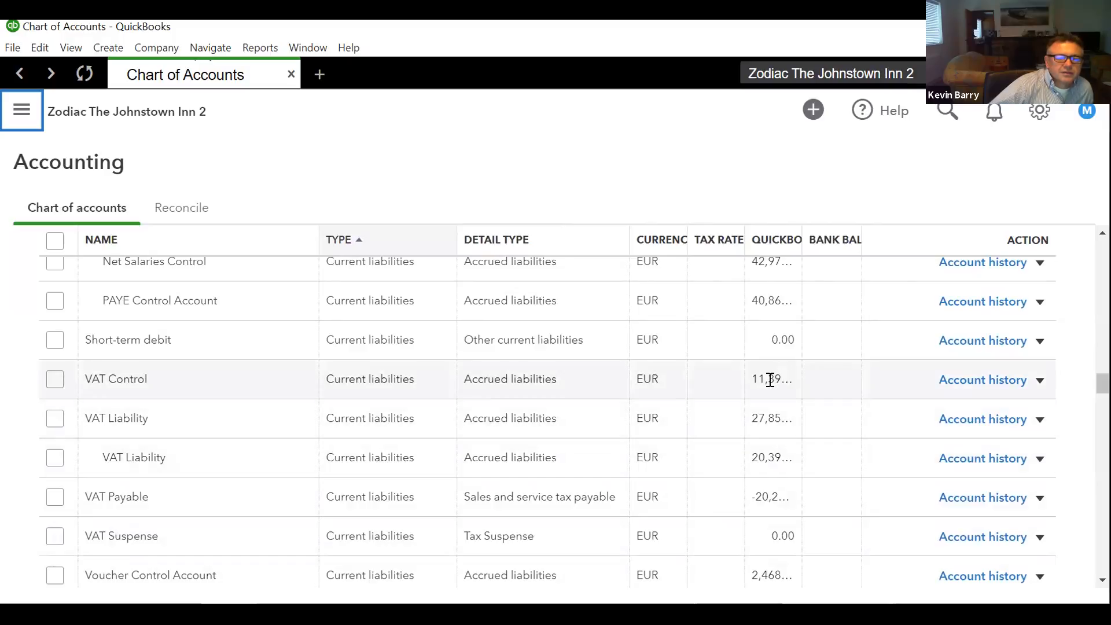
# Examine the accounts from the VAT liabilities through to the income accounts, including Drink Sales and Food Sales, and return to the VAT accounts
pyautogui.scroll(-2, 770, 379)
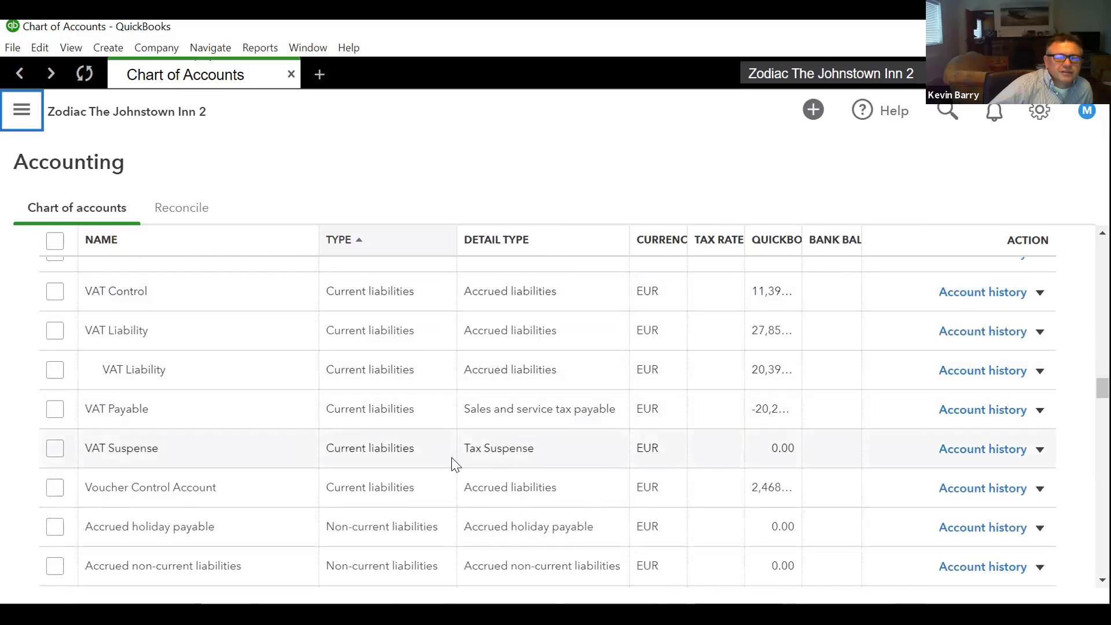
pyautogui.scroll(-7, 454, 463)
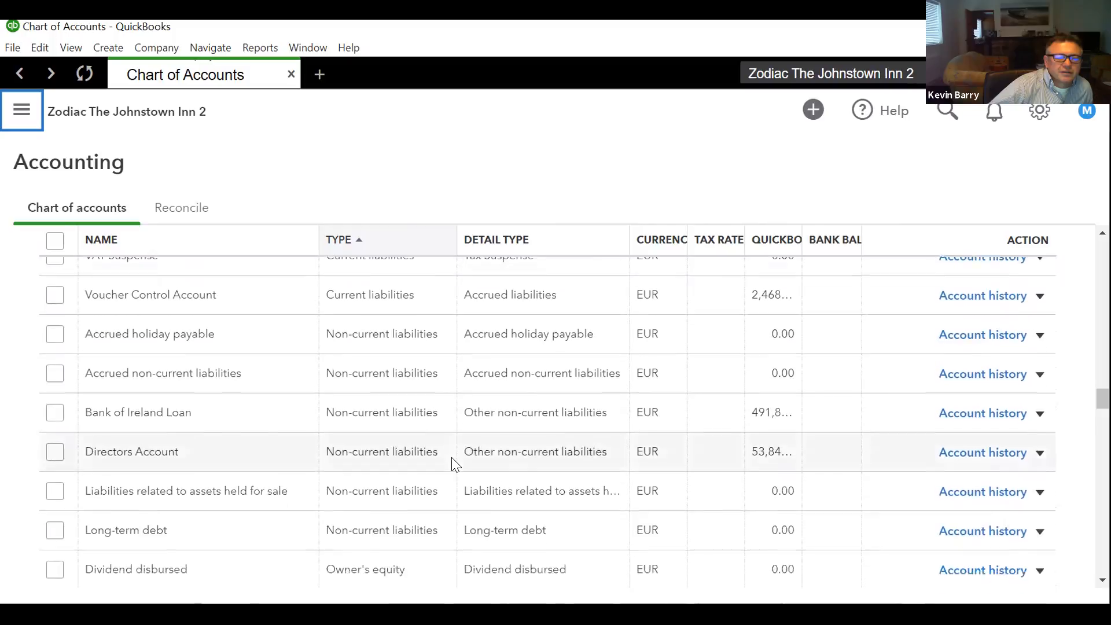
pyautogui.scroll(-5, 456, 463)
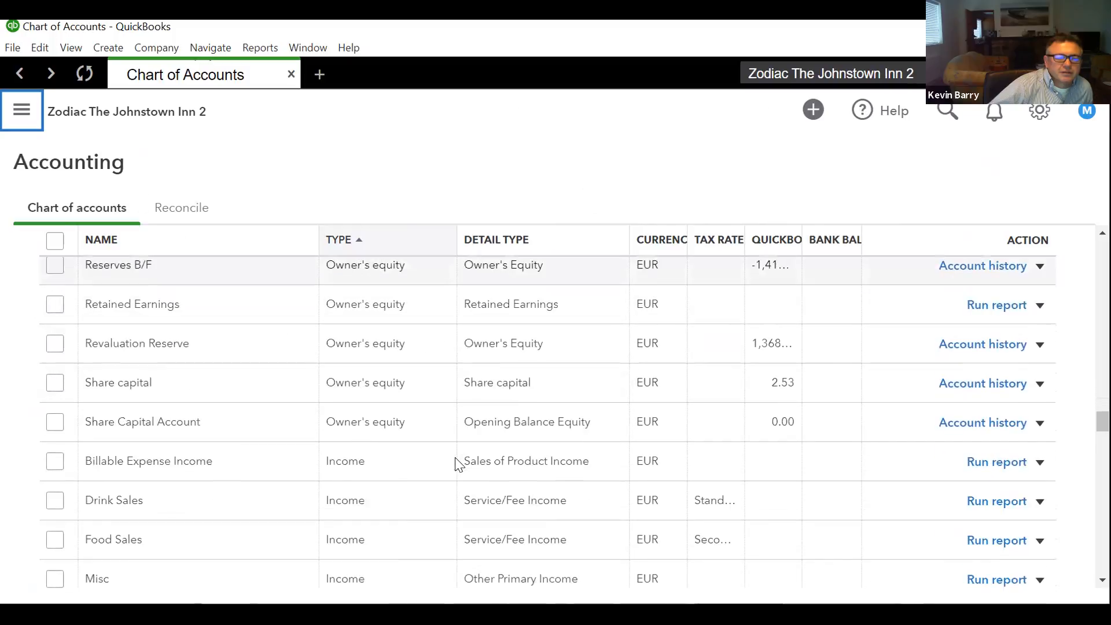
pyautogui.scroll(-2, 457, 463)
pyautogui.scroll(11, 458, 464)
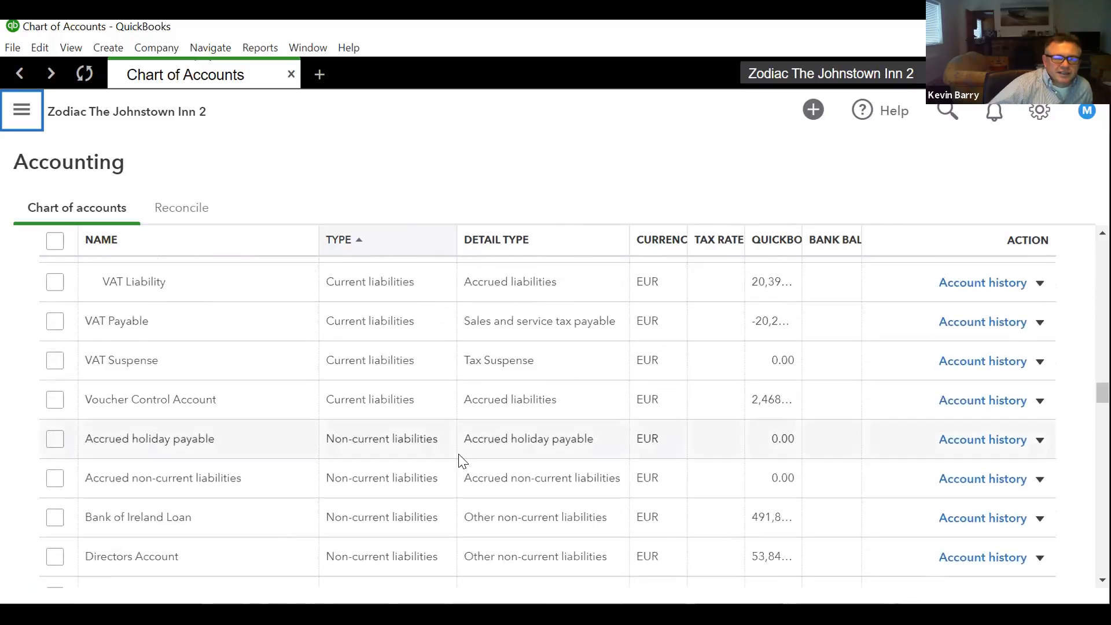
pyautogui.scroll(2, 420, 433)
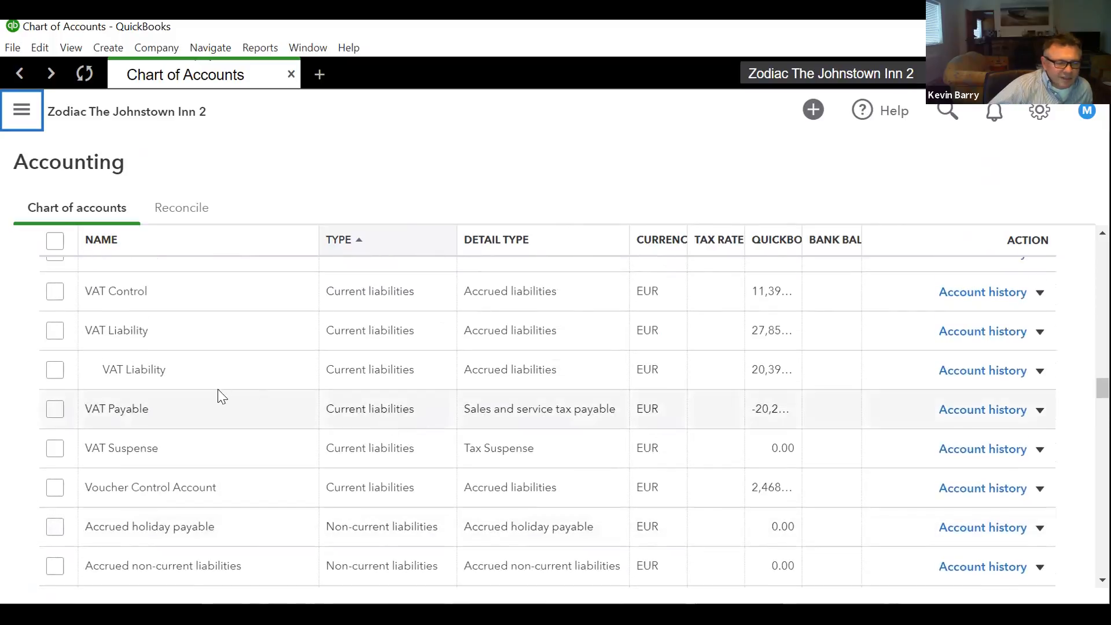
pyautogui.scroll(2, 124, 376)
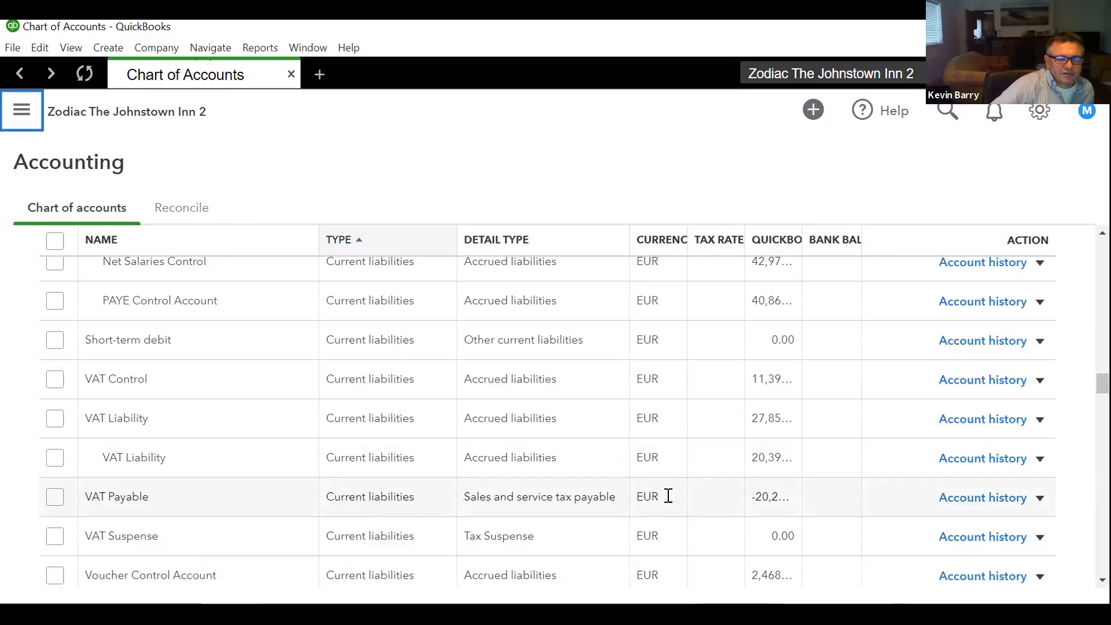
# Select the VAT Payable and VAT Suspense accounts in the chart of accounts
pyautogui.click(56, 499)
pyautogui.click(54, 535)
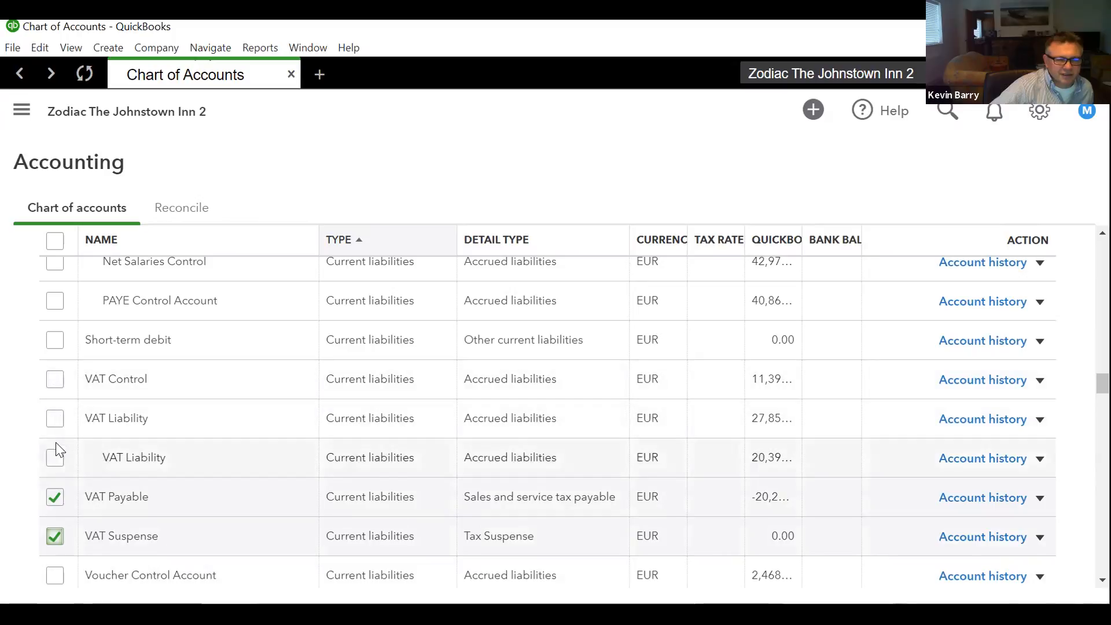
pyautogui.click(1038, 109)
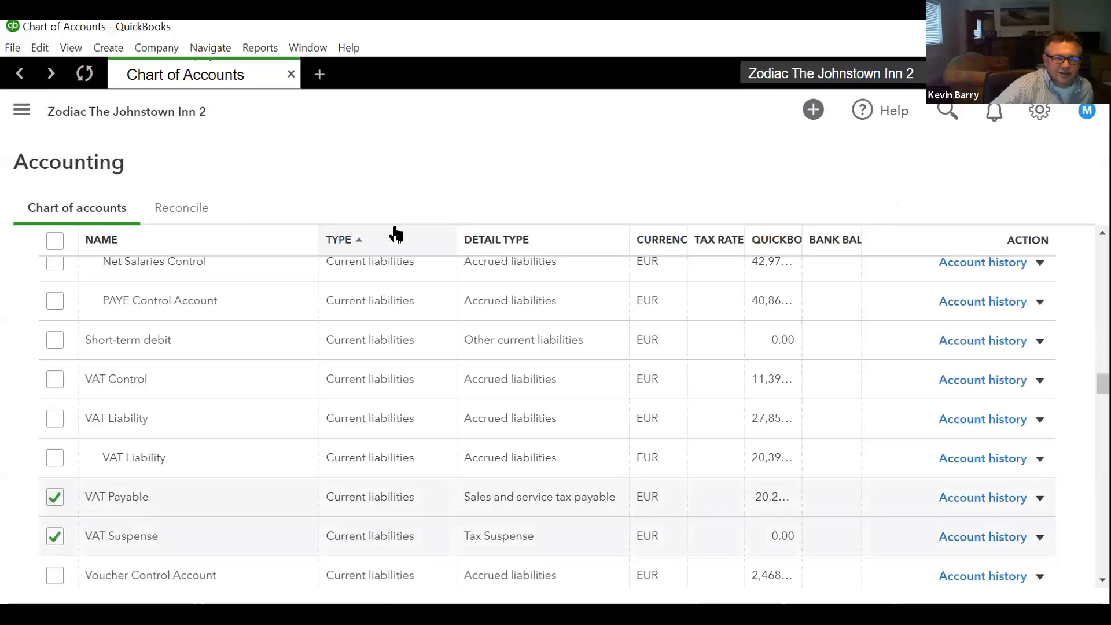
# Open the Collector General tax overview, check the October 2021 return figures and view the VAT editing options
pyautogui.click(22, 110)
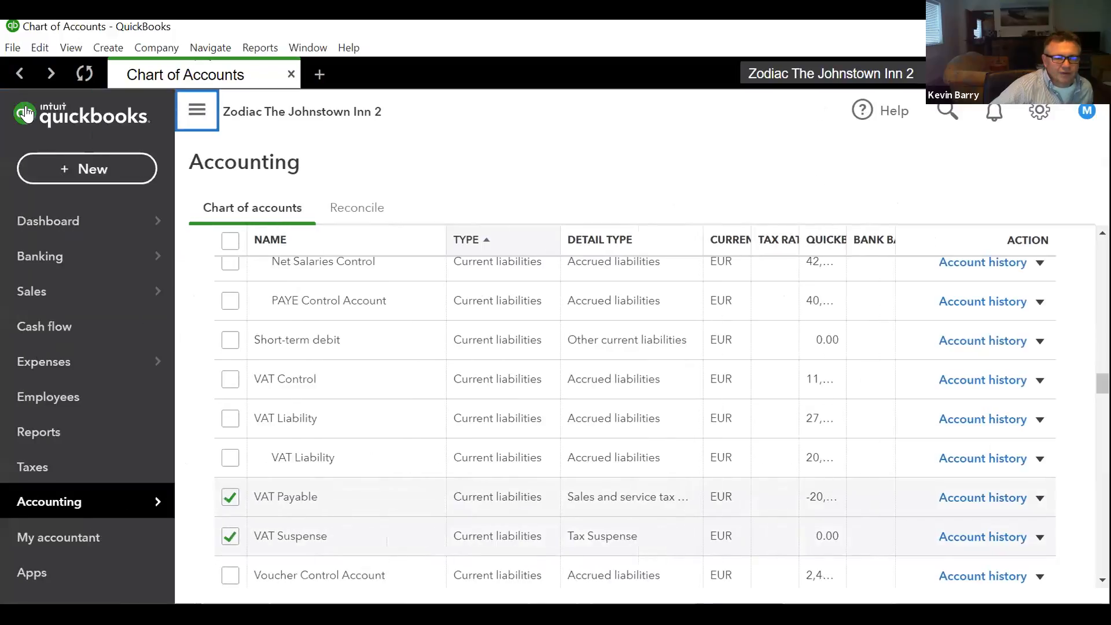
pyautogui.click(45, 470)
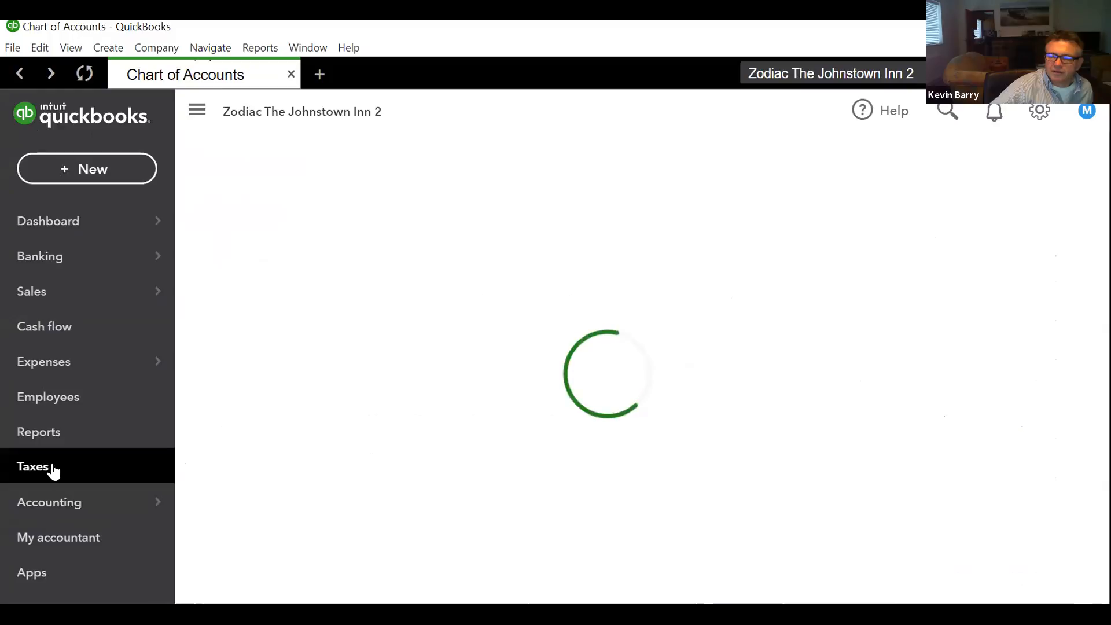
pyautogui.scroll(-2, 692, 385)
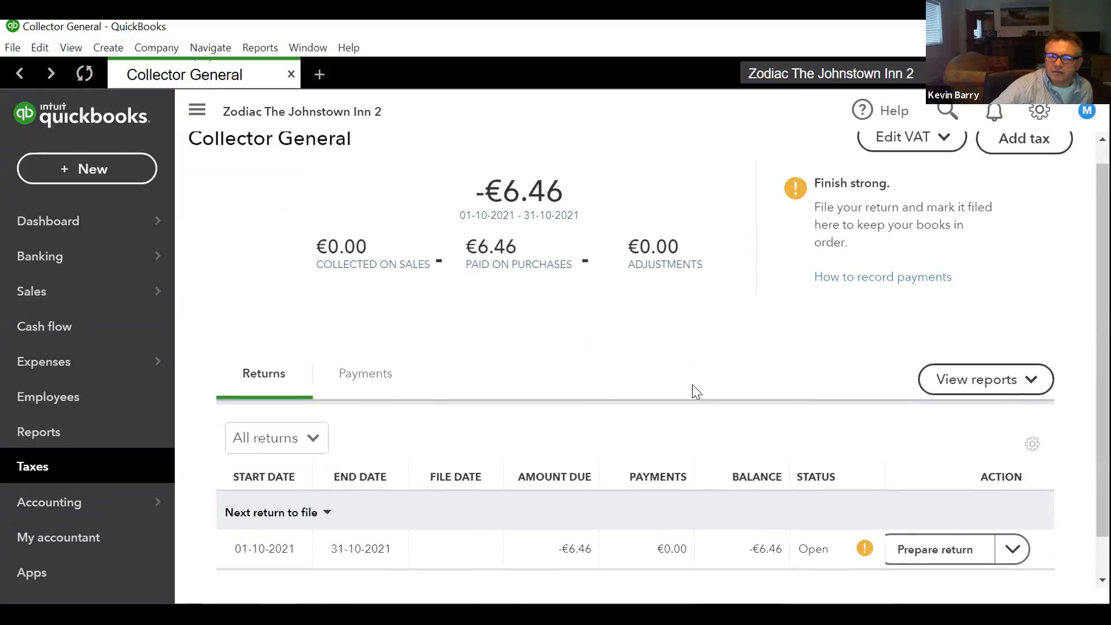
pyautogui.scroll(2, 688, 353)
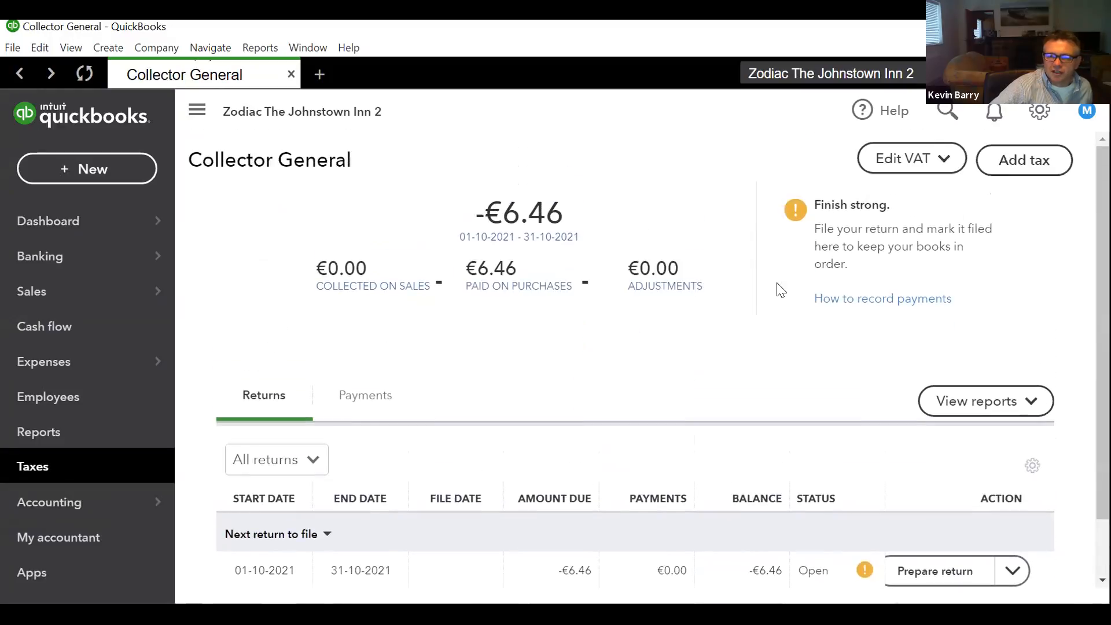
pyautogui.click(943, 160)
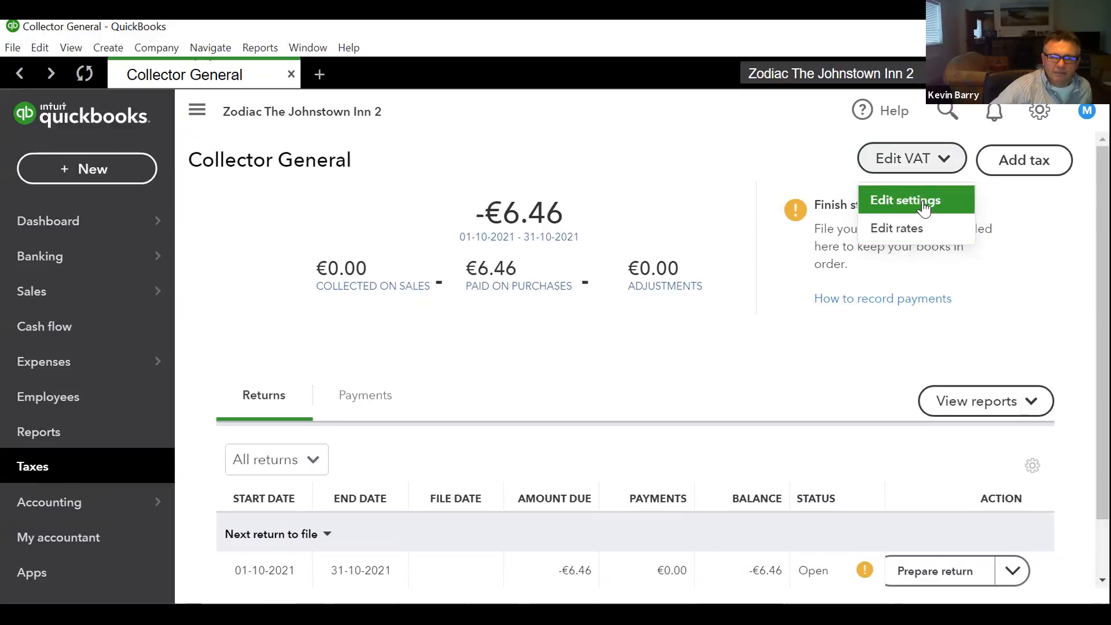
# Open user management and review the listed users and the linked accounting firms
pyautogui.click(1038, 113)
pyautogui.click(1037, 115)
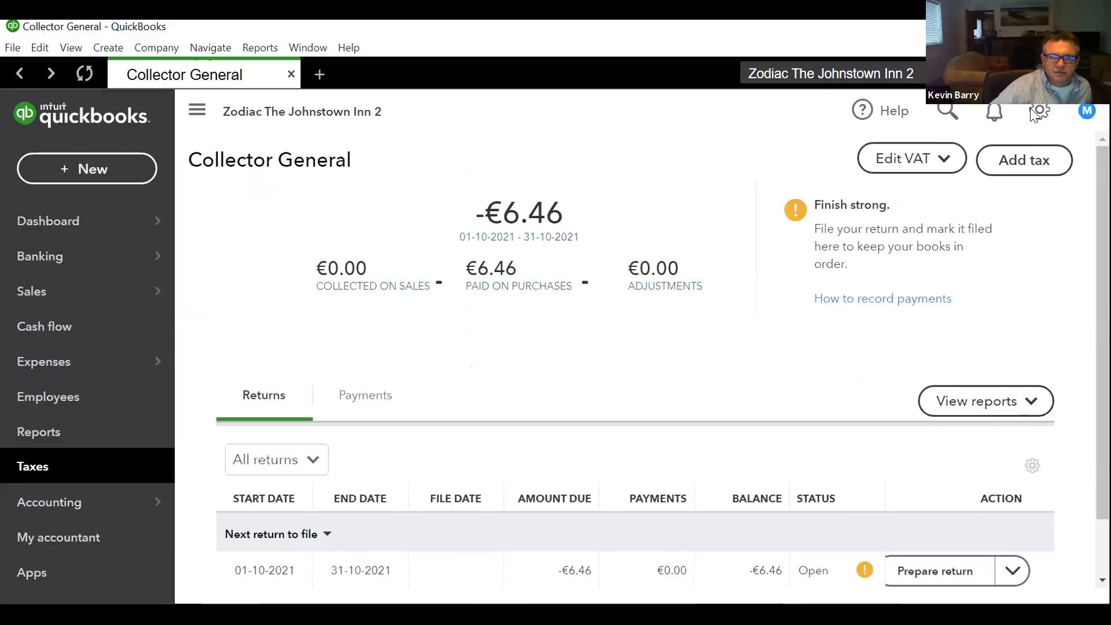
pyautogui.click(1039, 113)
pyautogui.click(307, 243)
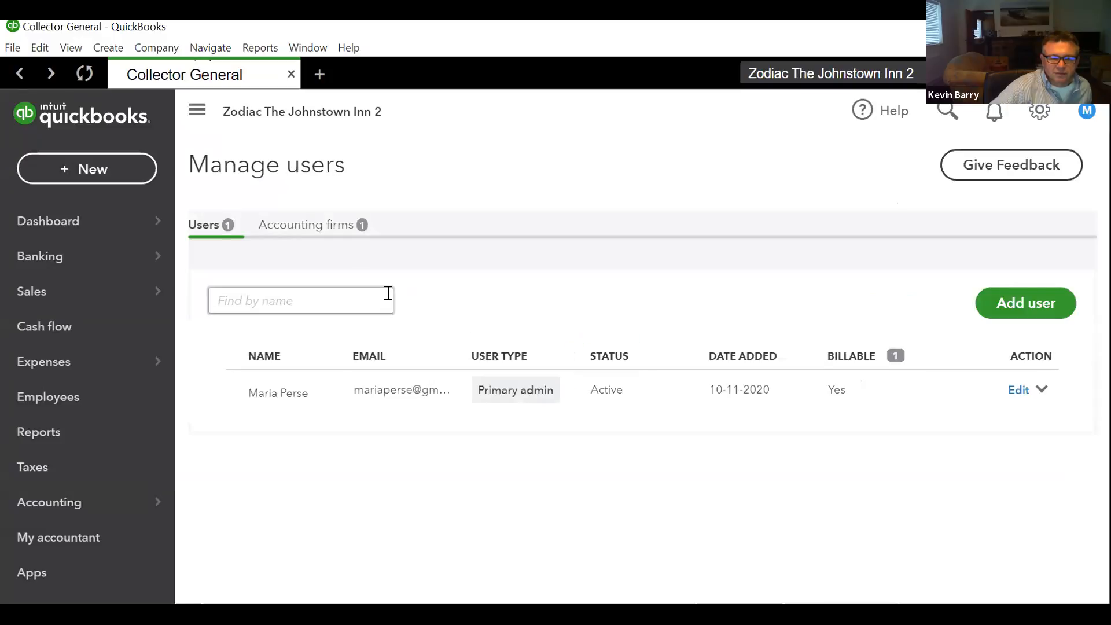
pyautogui.click(342, 224)
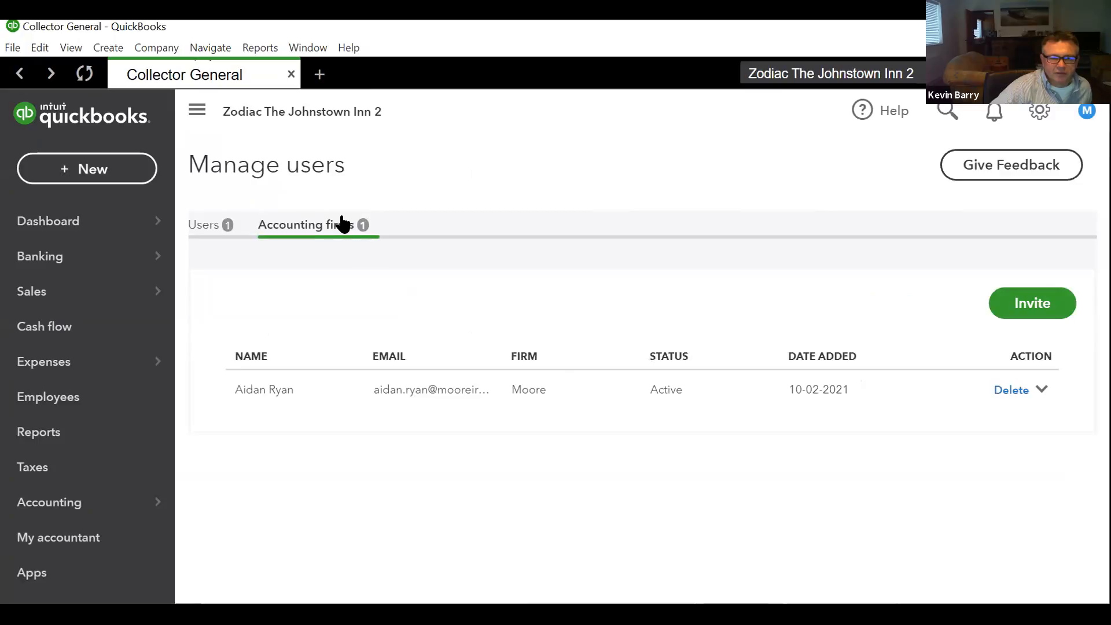
pyautogui.click(213, 227)
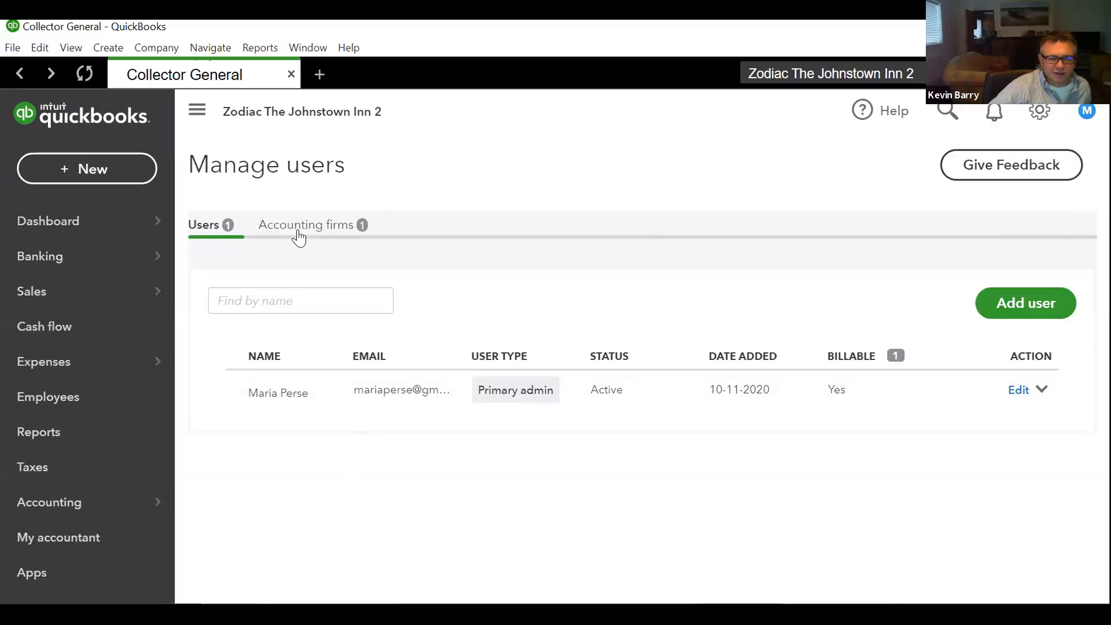
pyautogui.click(1036, 111)
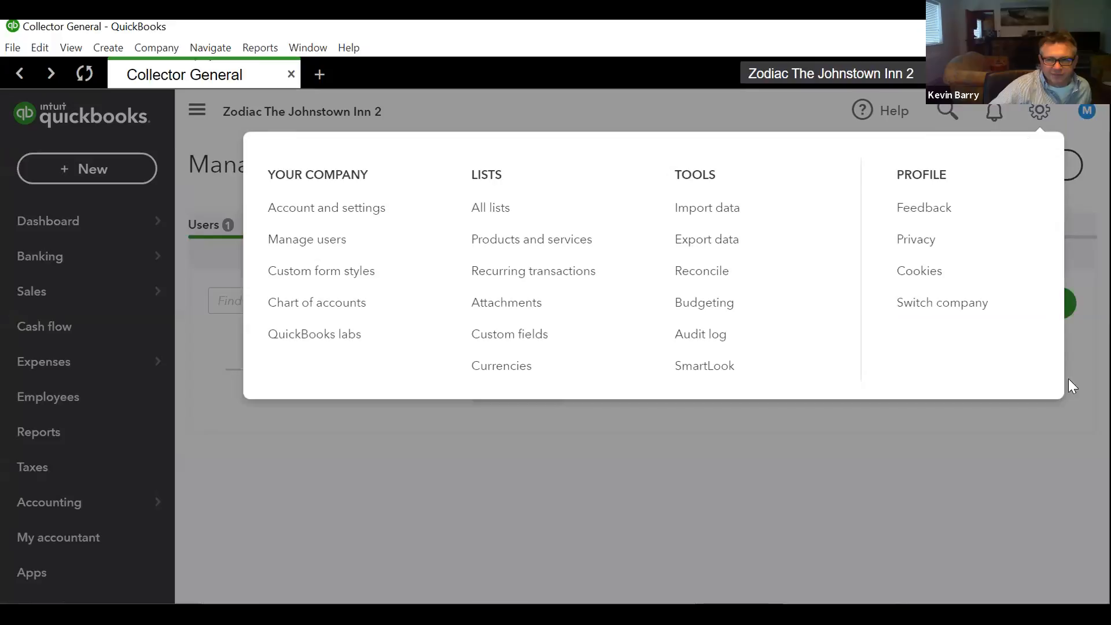
pyautogui.click(1020, 477)
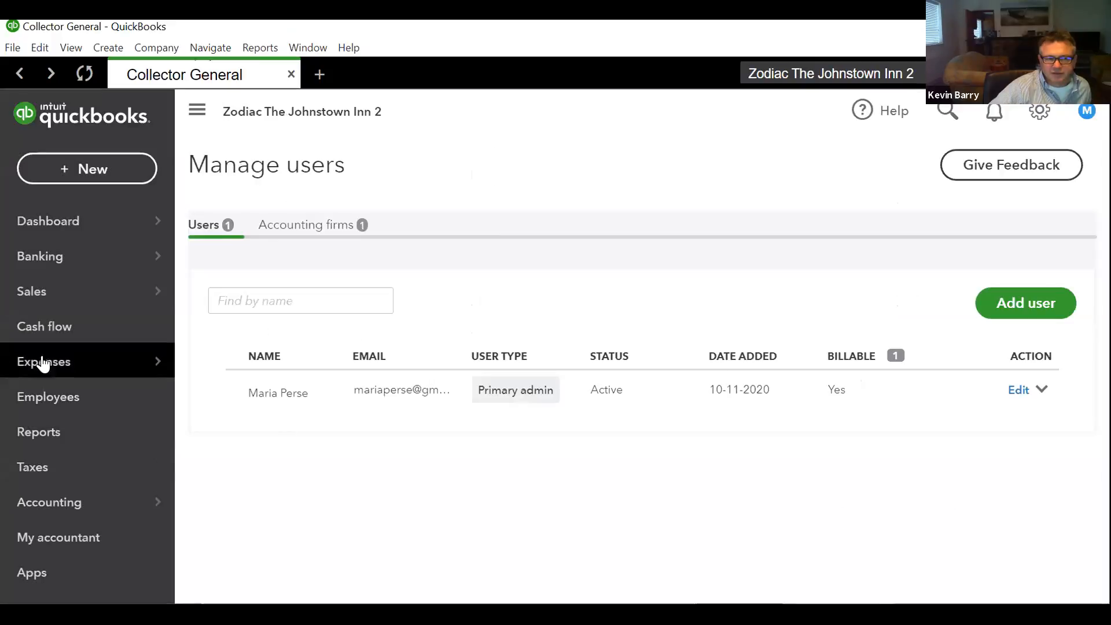
# Find the Profit and Loss report under Business overview in the standard reports and mark it as a favourite
pyautogui.click(49, 226)
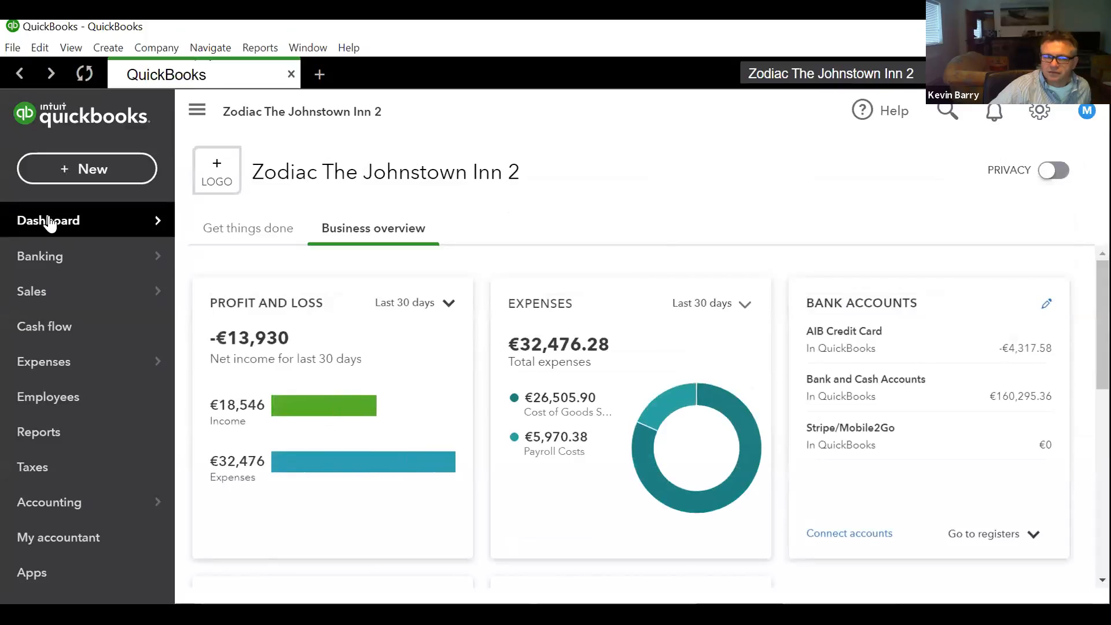
pyautogui.moveTo(149, 514)
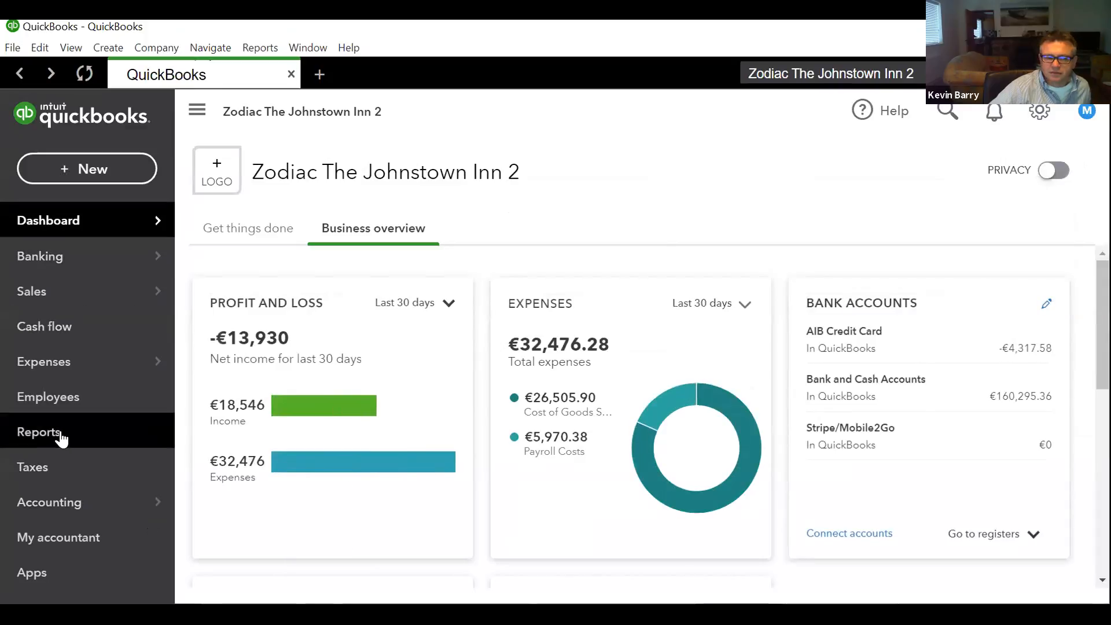
pyautogui.click(42, 435)
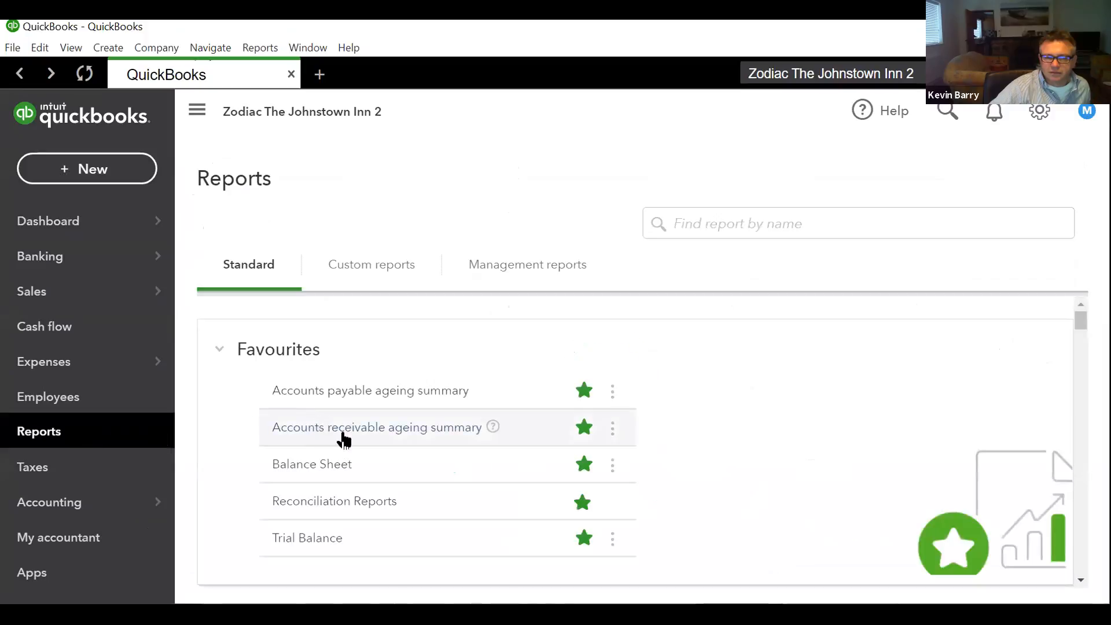
pyautogui.scroll(-6, 470, 419)
pyautogui.scroll(6, 470, 419)
pyautogui.scroll(-8, 471, 431)
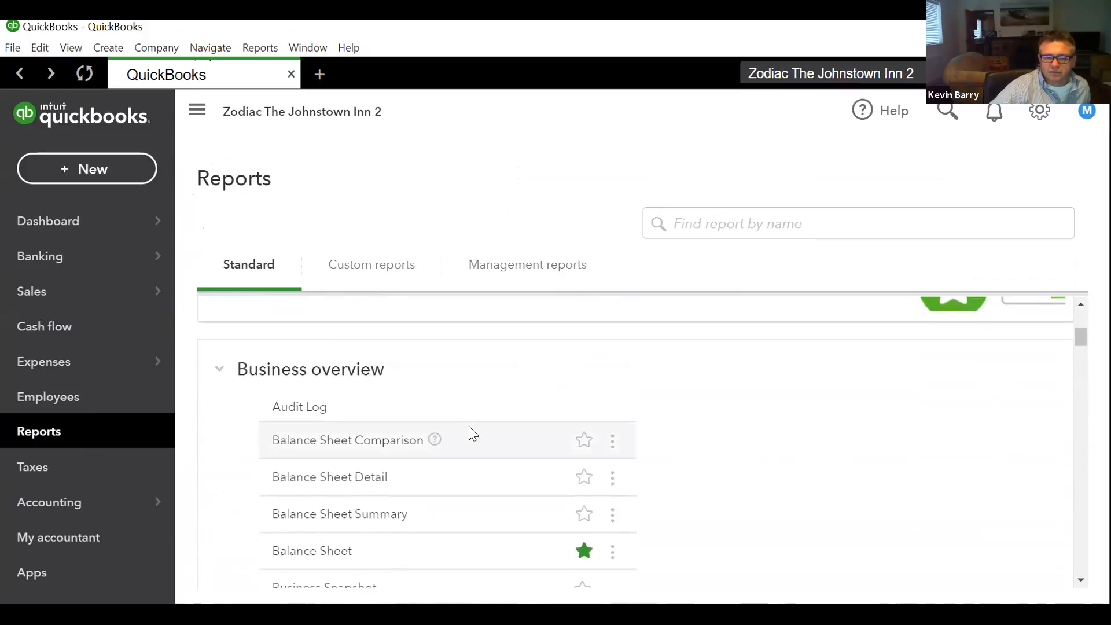
pyautogui.scroll(-8, 472, 435)
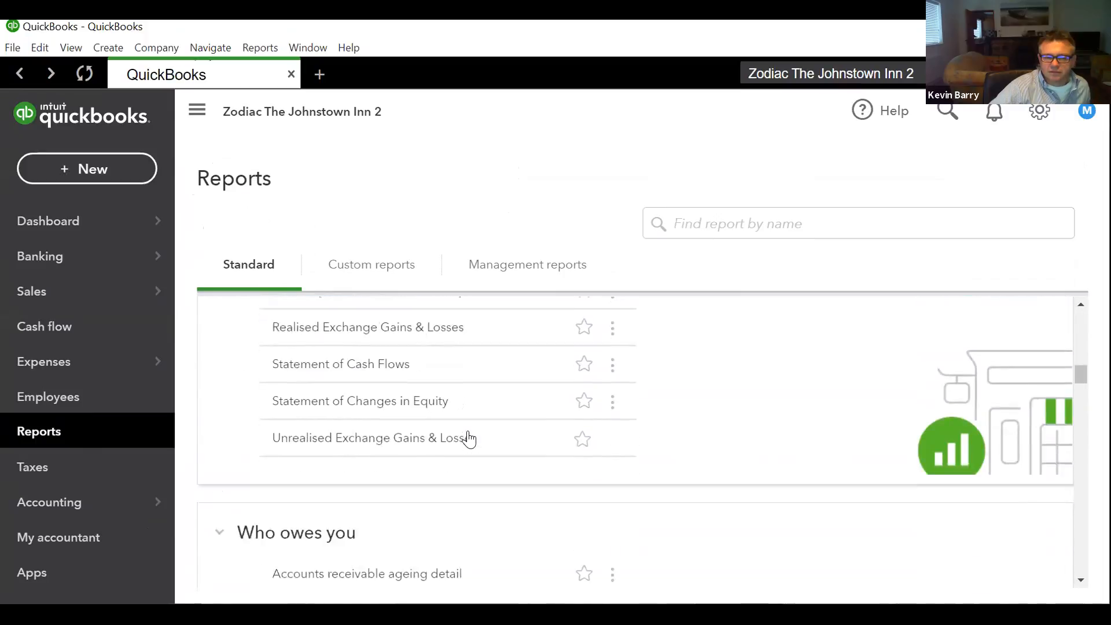
pyautogui.scroll(-5, 469, 439)
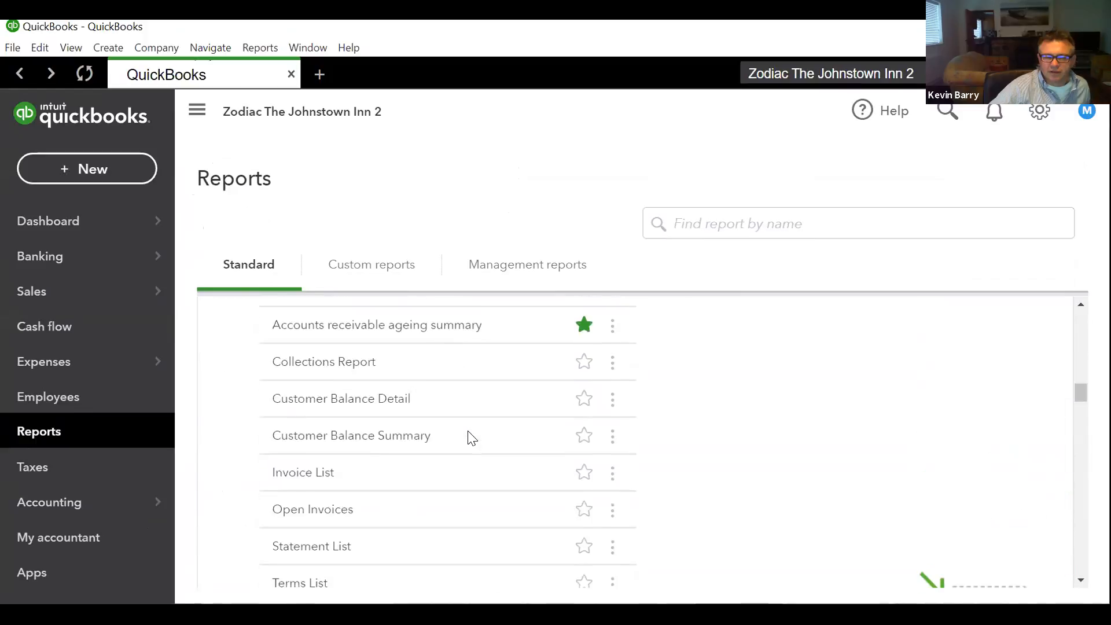
pyautogui.scroll(4, 470, 437)
pyautogui.scroll(-2, 470, 437)
pyautogui.scroll(1, 471, 438)
pyautogui.scroll(6, 470, 438)
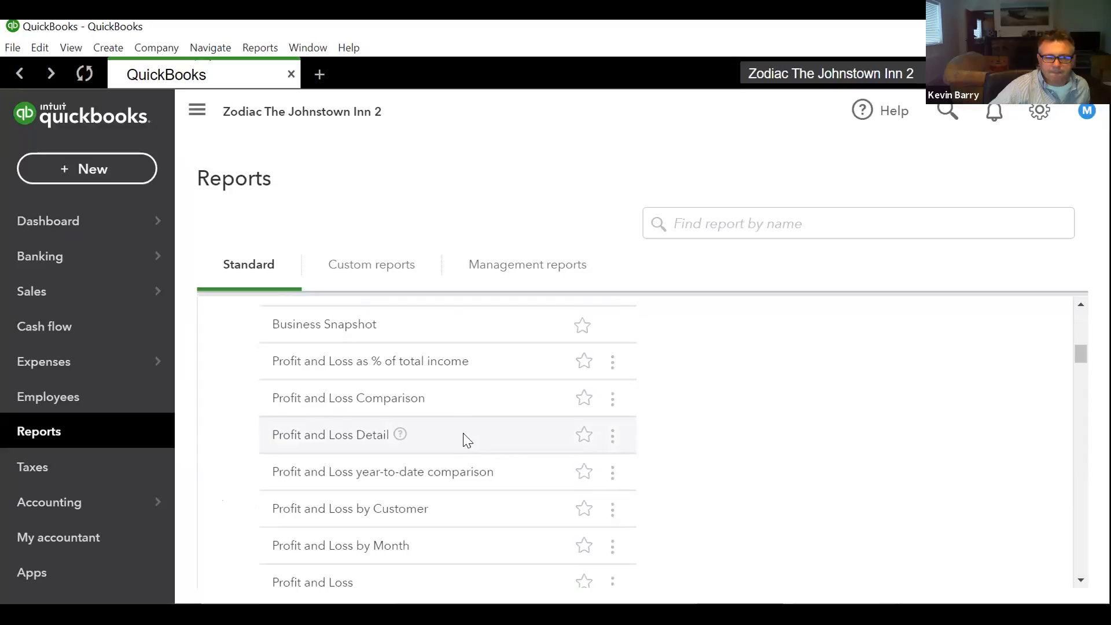
pyautogui.click(584, 582)
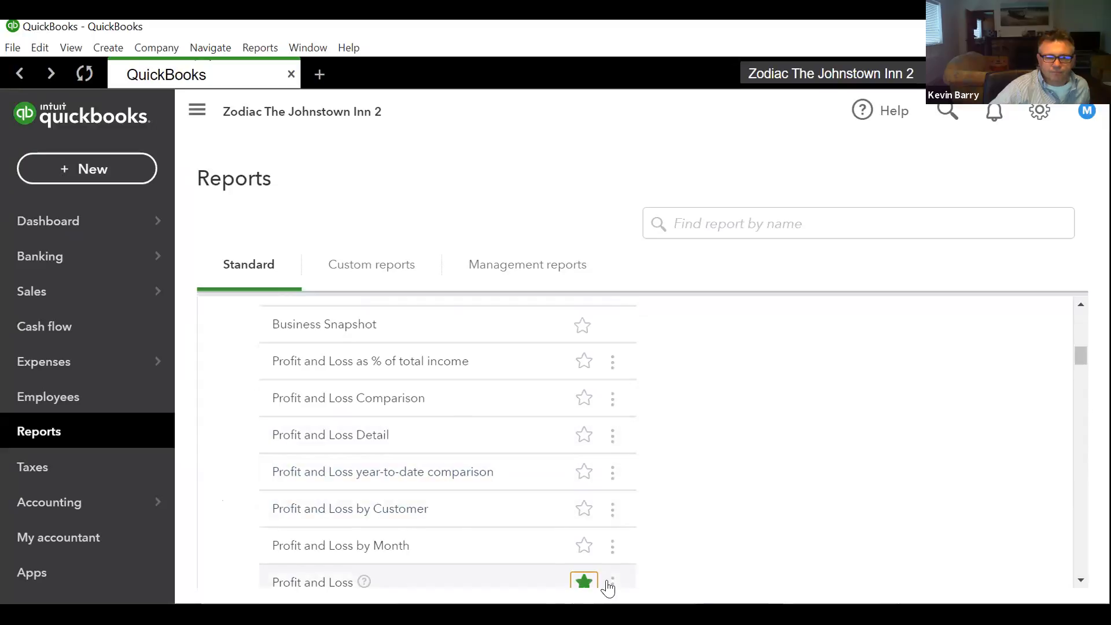
# Run the Profit and Loss report and drill into the Drink Sales total to list its transactions
pyautogui.click(312, 583)
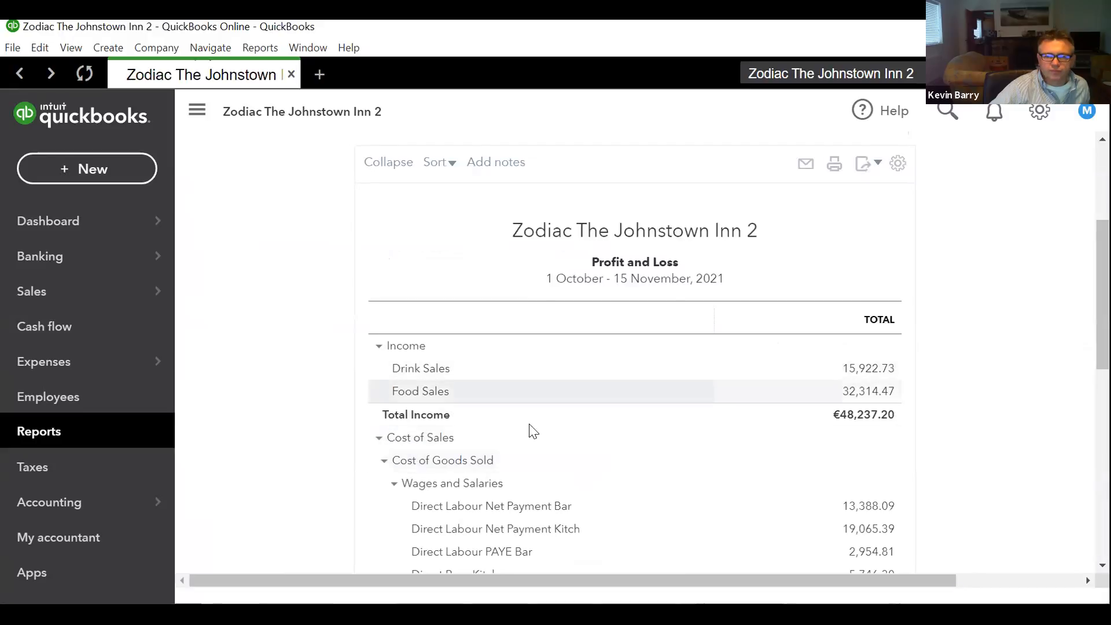
pyautogui.click(865, 370)
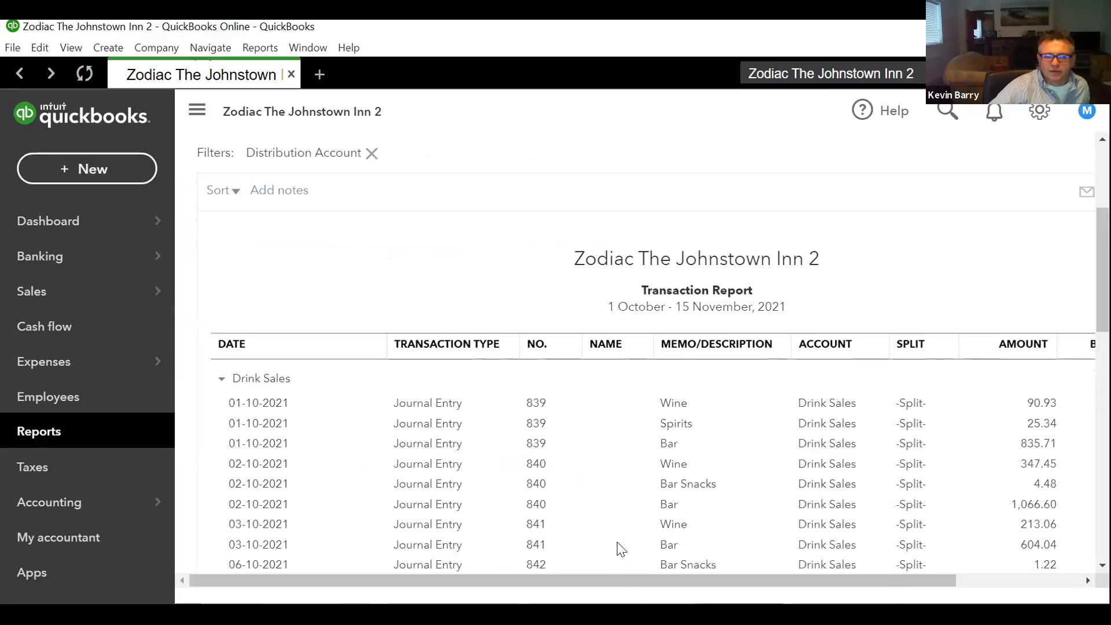
pyautogui.moveTo(702, 579); pyautogui.dragTo(505, 587)
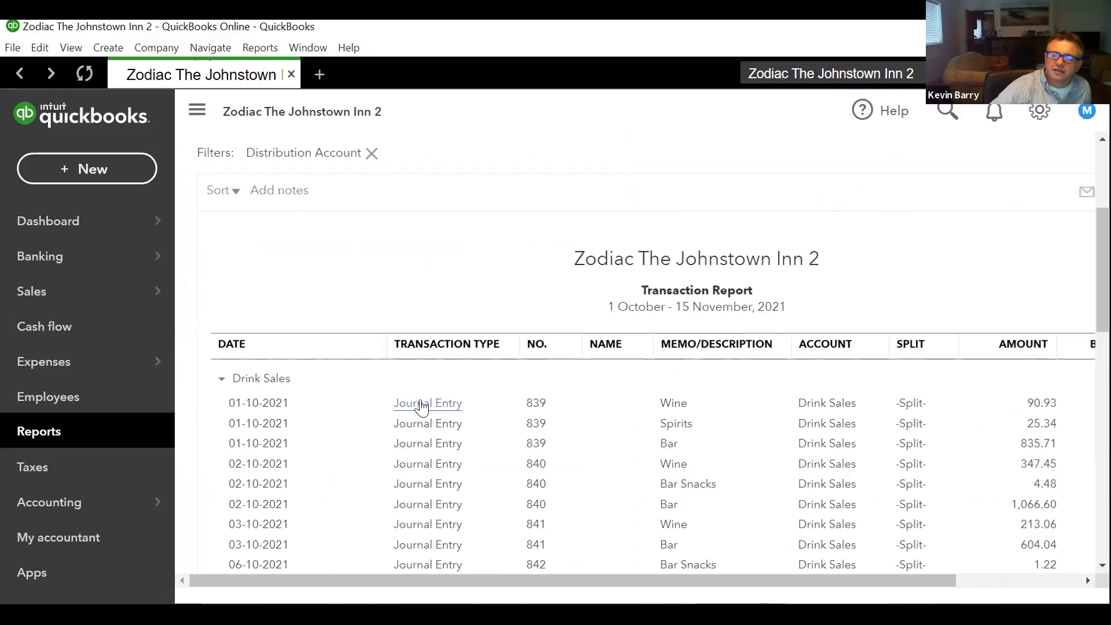
# Open the 01-10-2021 Wine journal entry from the Drink Sales transactions and examine its sales, VAT Liability and cash account lines
pyautogui.click(421, 404)
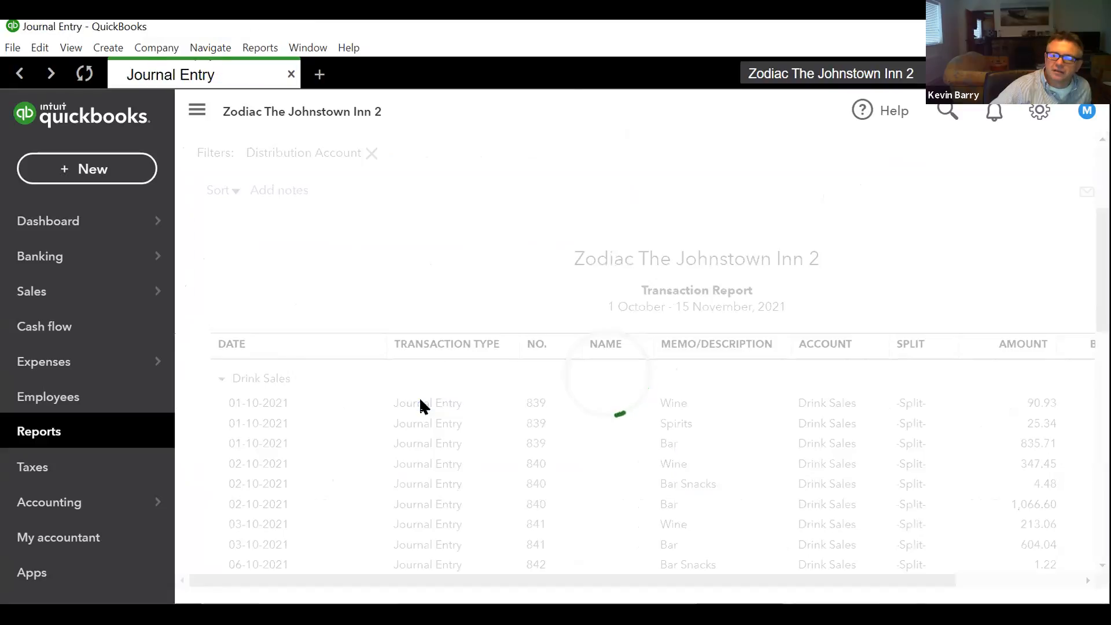
pyautogui.scroll(-8, 405, 303)
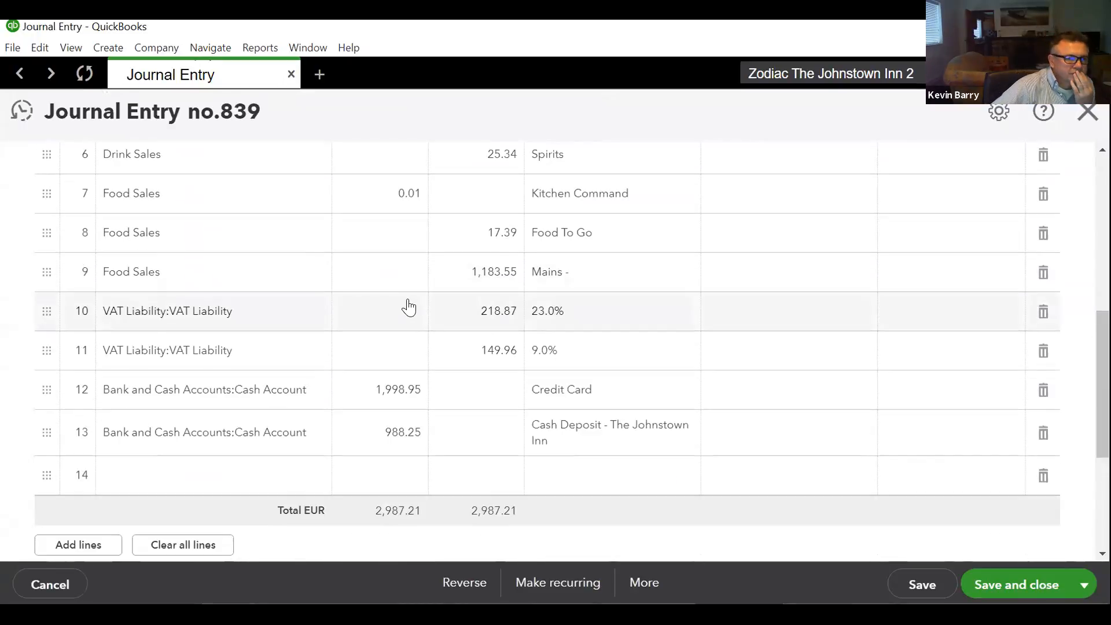
pyautogui.scroll(8, 405, 307)
pyautogui.scroll(1, 409, 307)
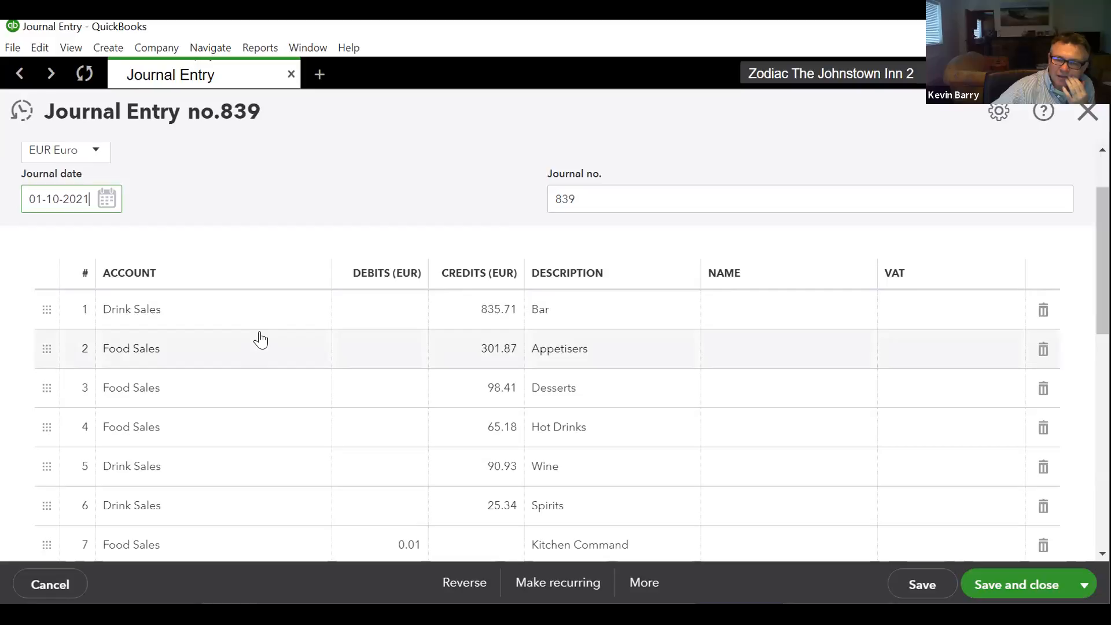
pyautogui.scroll(-6, 319, 398)
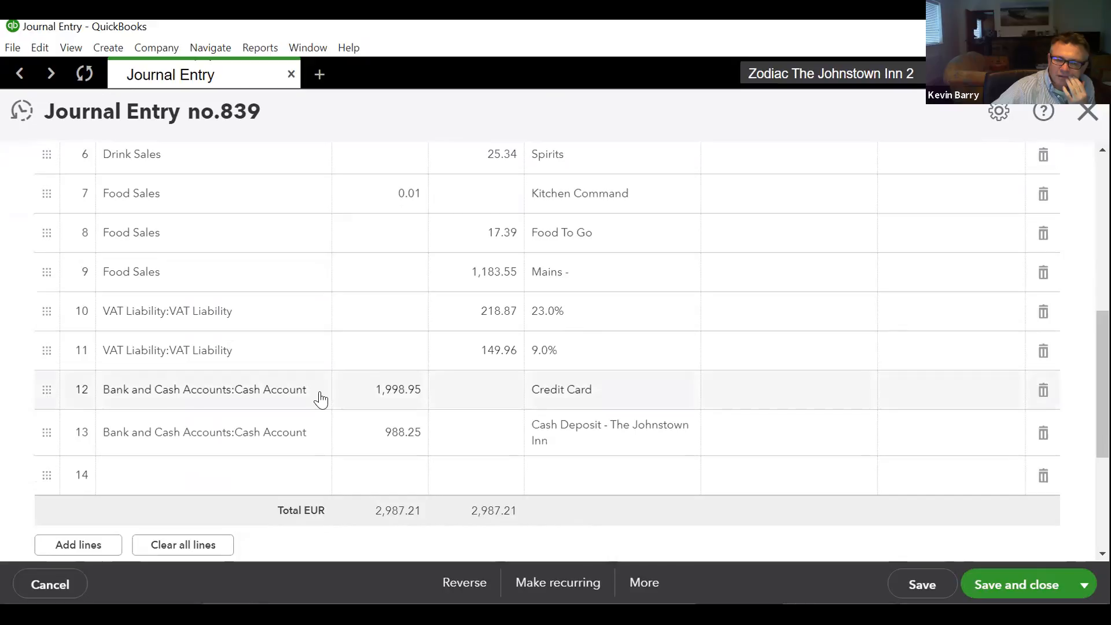
pyautogui.scroll(6, 321, 399)
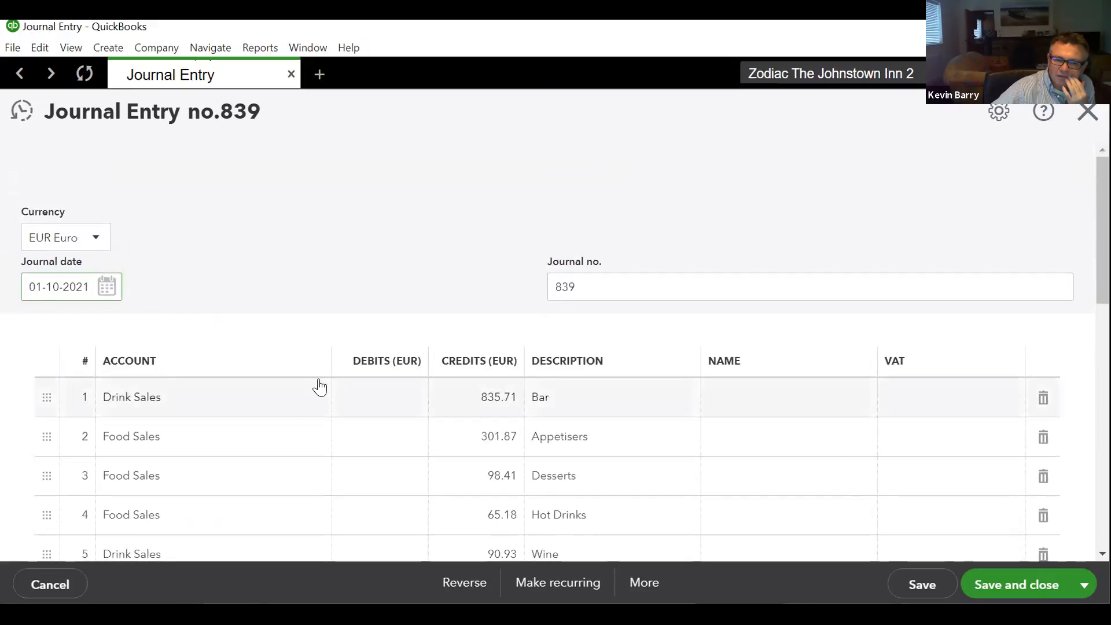
pyautogui.scroll(-5, 320, 390)
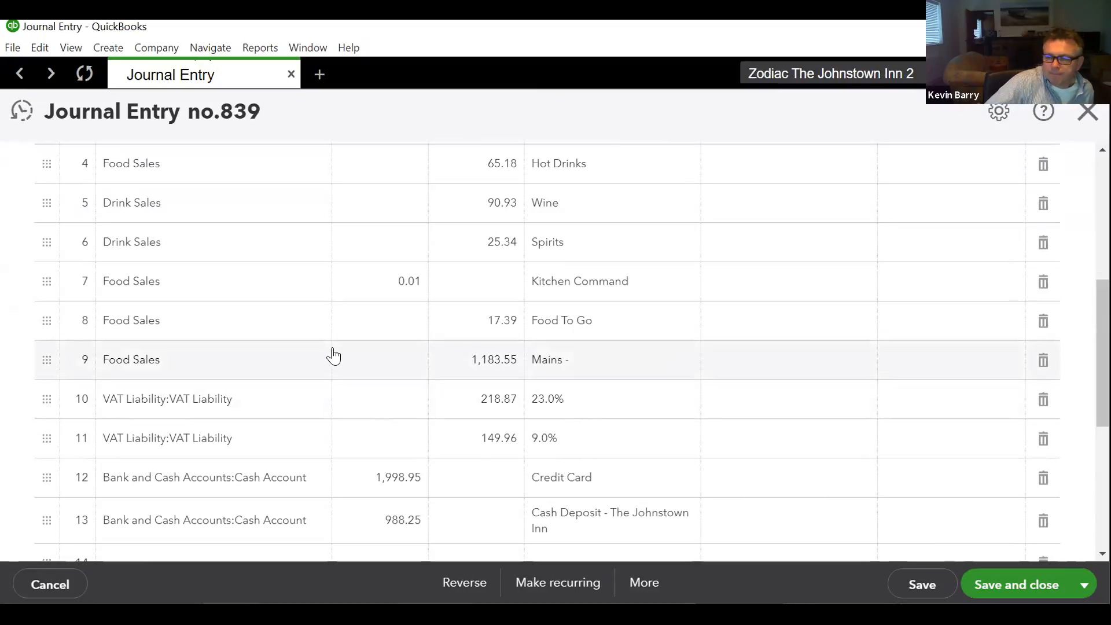
pyautogui.scroll(-2, 342, 373)
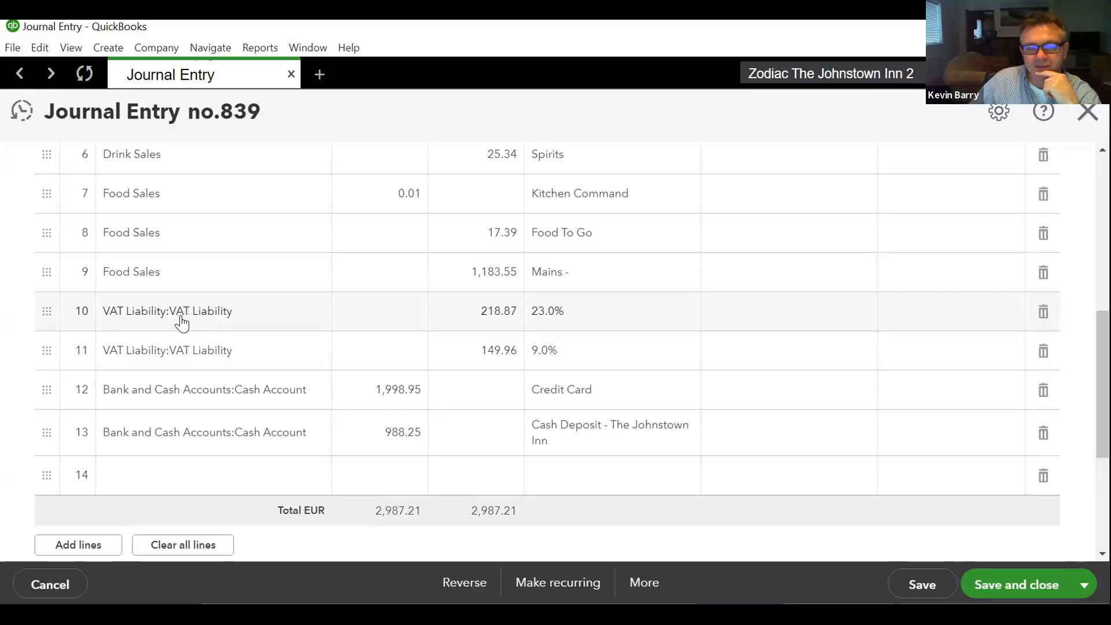
# Change the account on journal line 10, the 23.0% VAT line, to VAT Payable
pyautogui.click(279, 311)
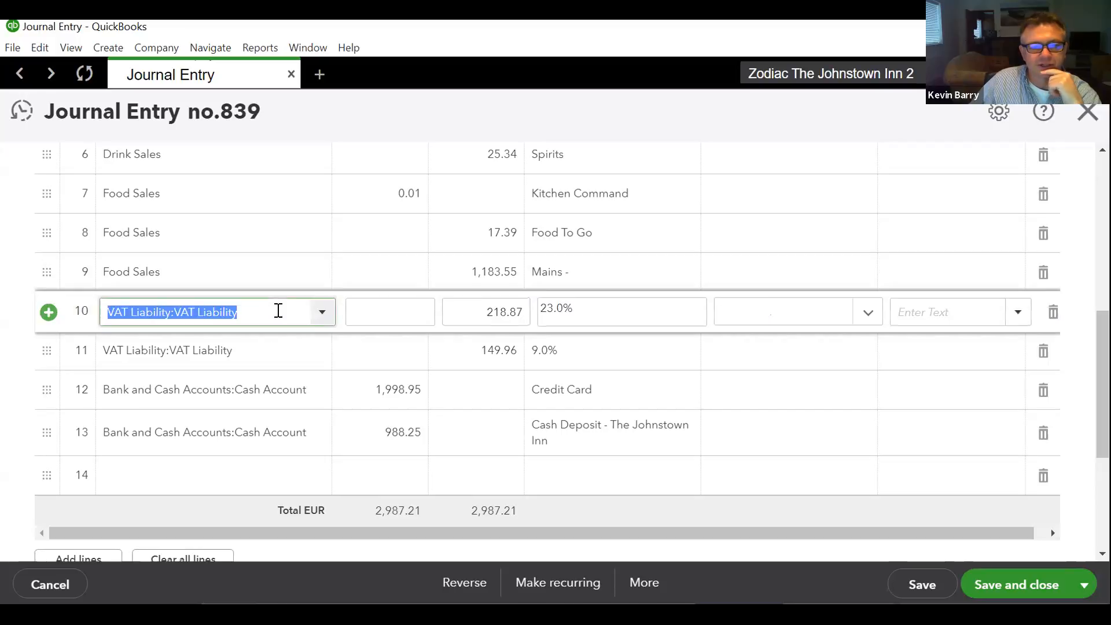
pyautogui.click(322, 315)
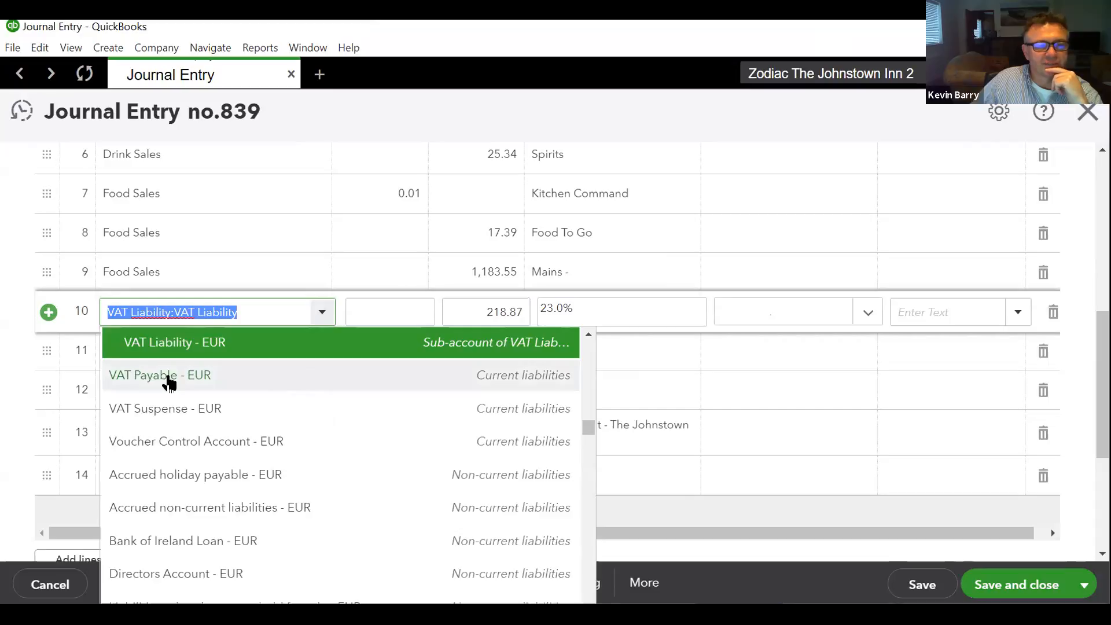
pyautogui.click(198, 381)
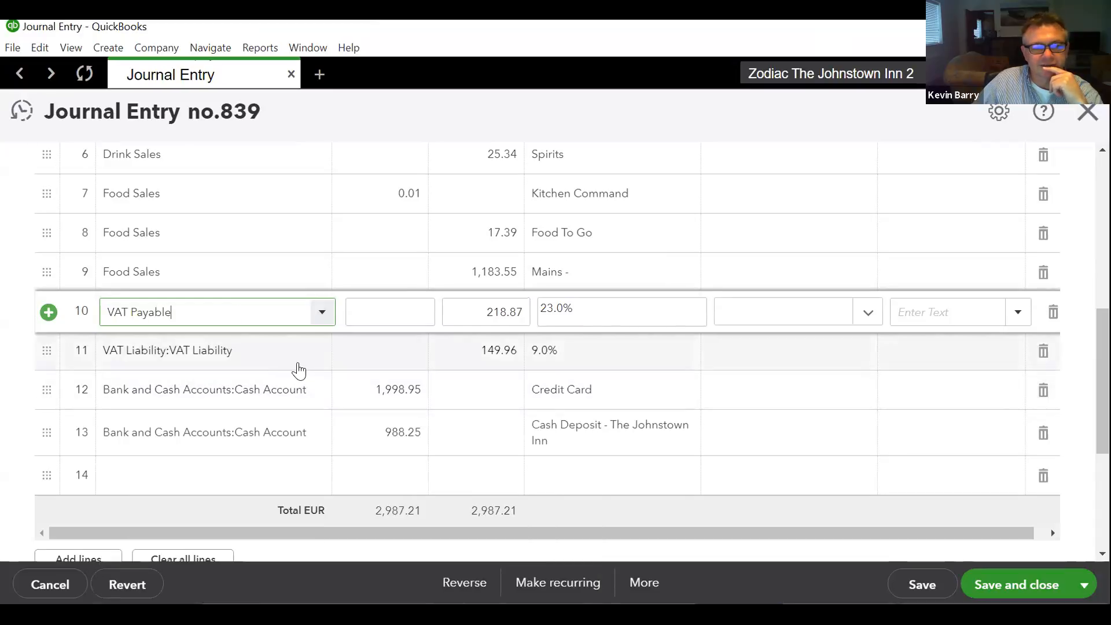
# Change the account on journal line 11, the 9.0% VAT line, to VAT Payable, and save and close the entry
pyautogui.scroll(6, 593, 352)
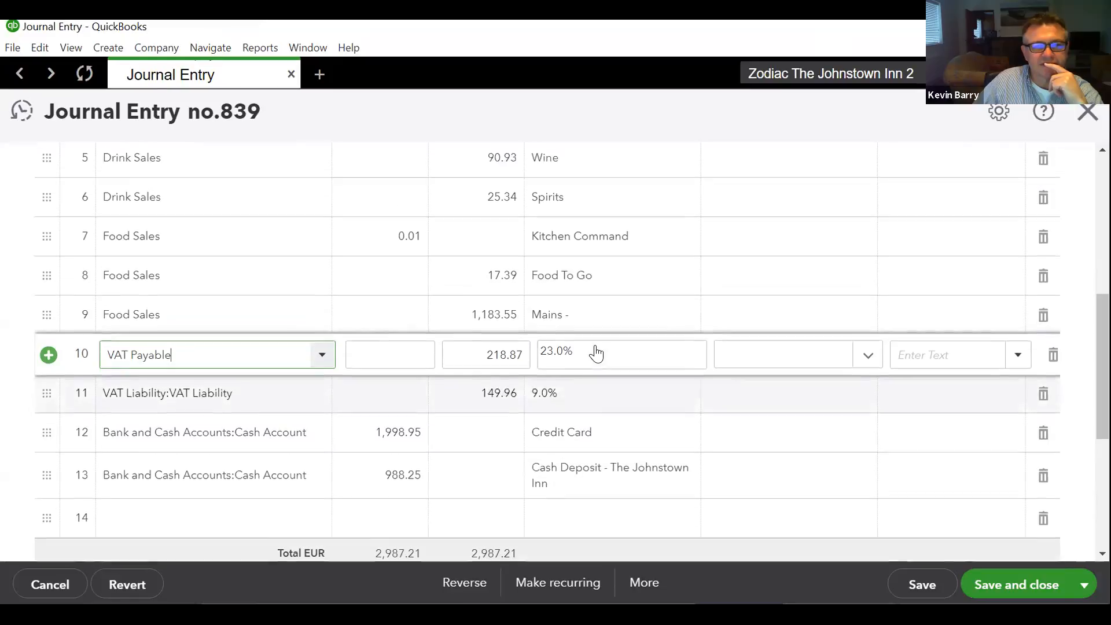
pyautogui.scroll(-7, 593, 370)
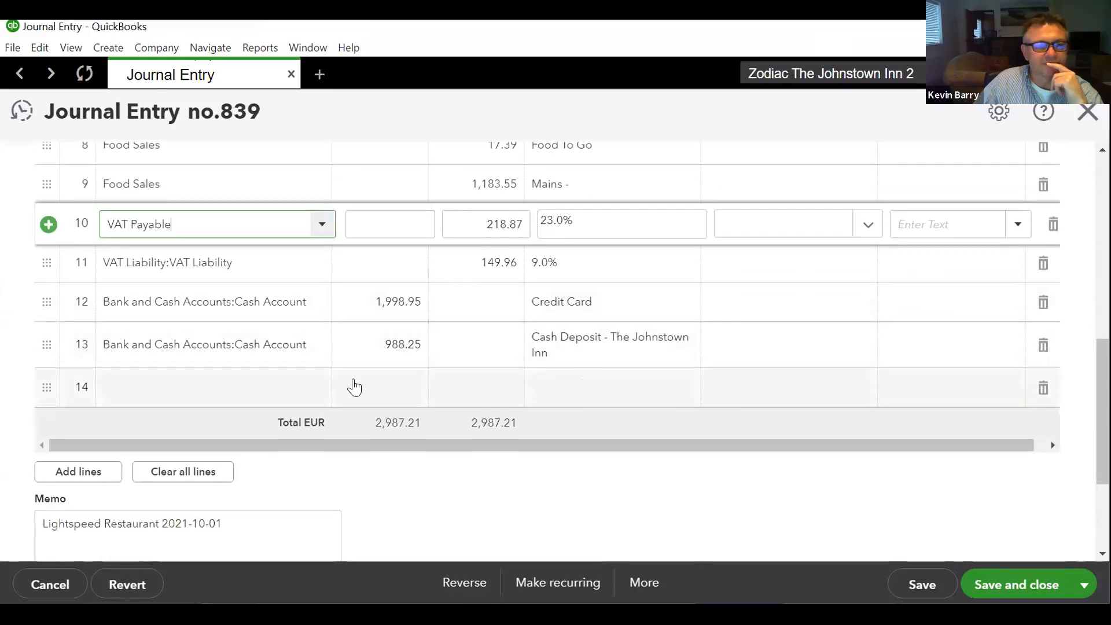
pyautogui.scroll(3, 353, 384)
pyautogui.click(320, 446)
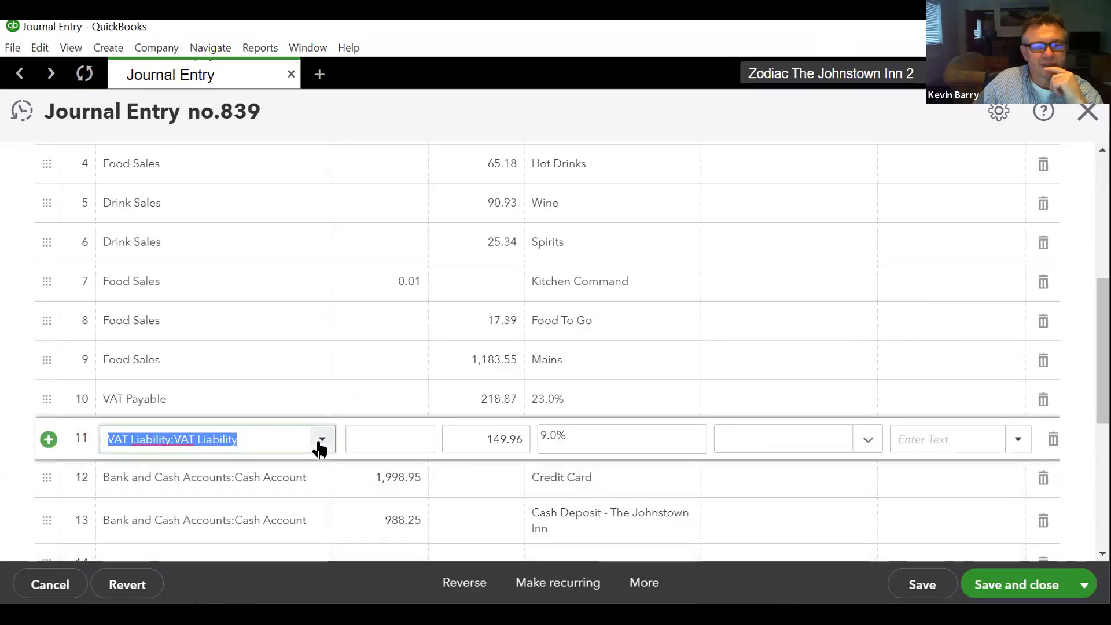
pyautogui.click(322, 442)
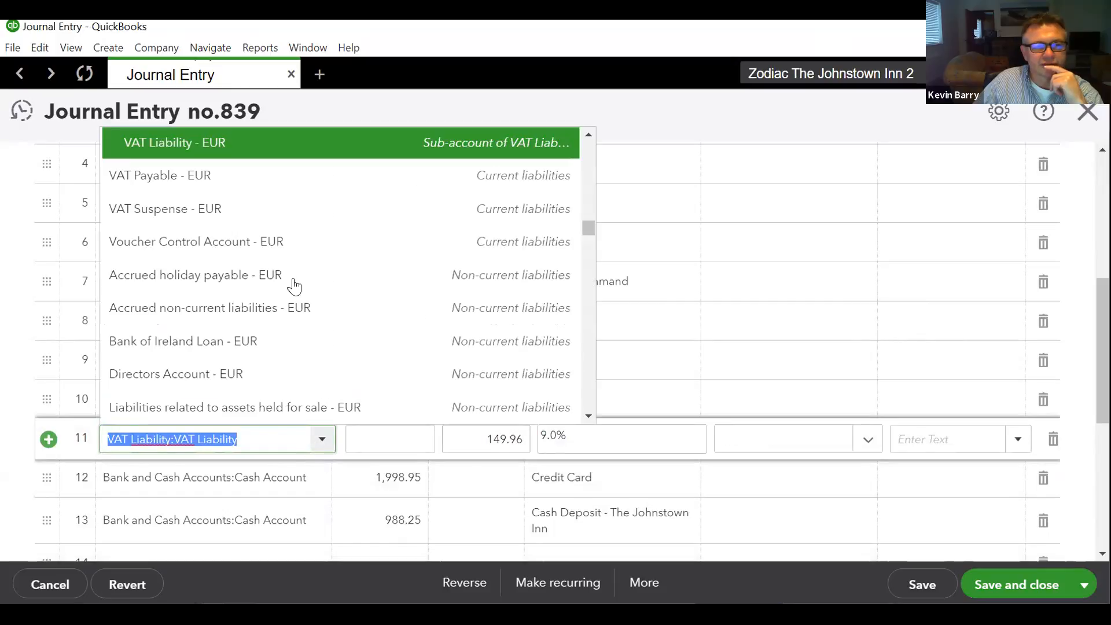
pyautogui.click(254, 176)
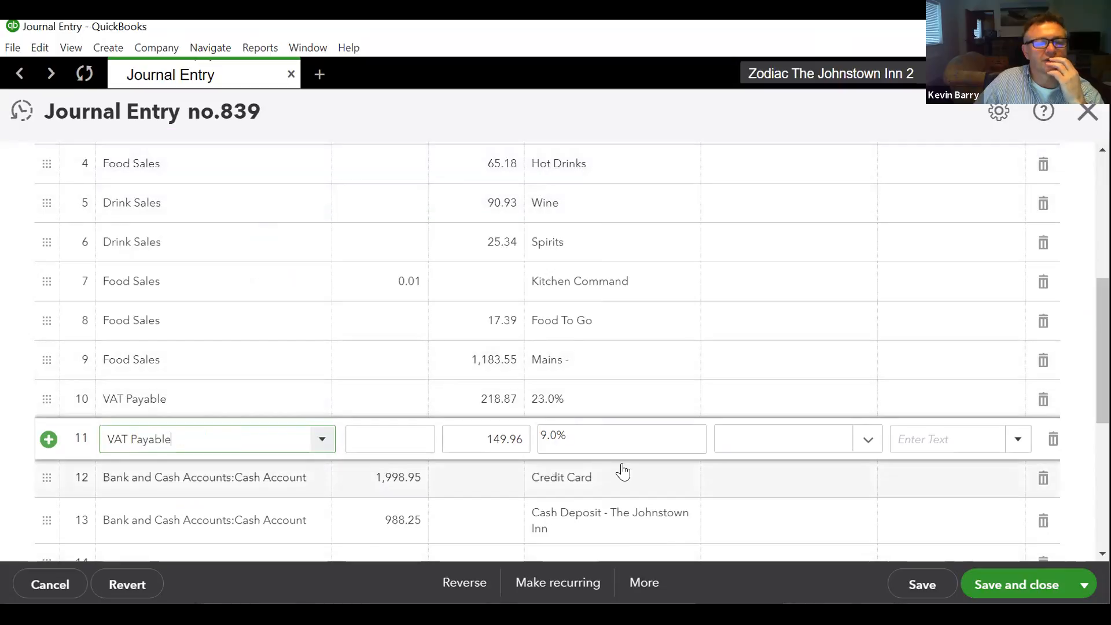
pyautogui.scroll(2, 627, 465)
pyautogui.scroll(-2, 627, 465)
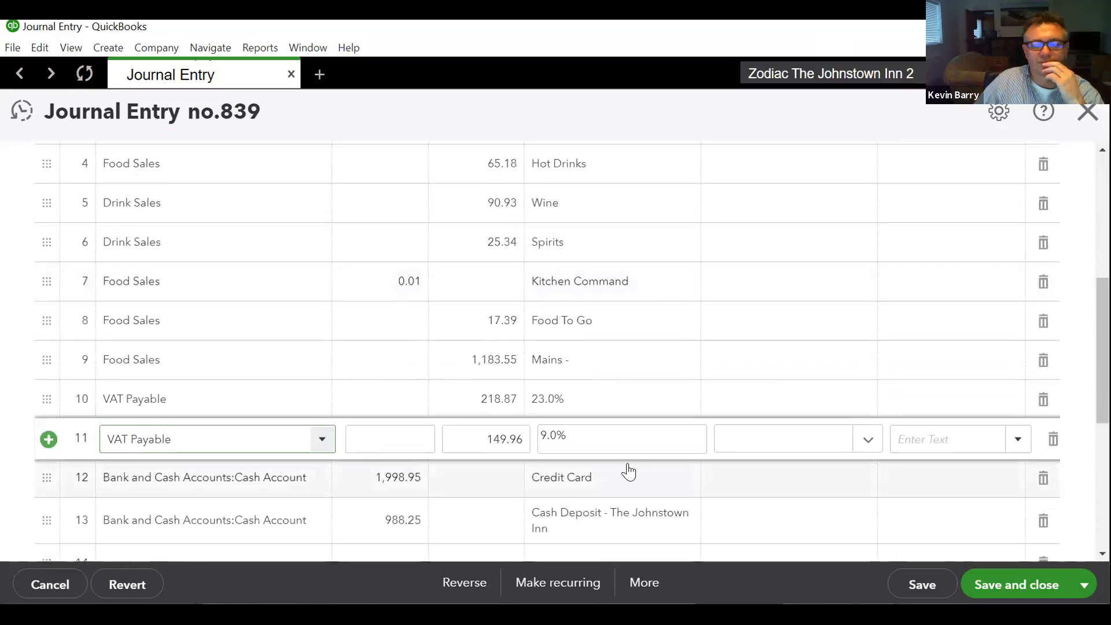
pyautogui.click(1007, 585)
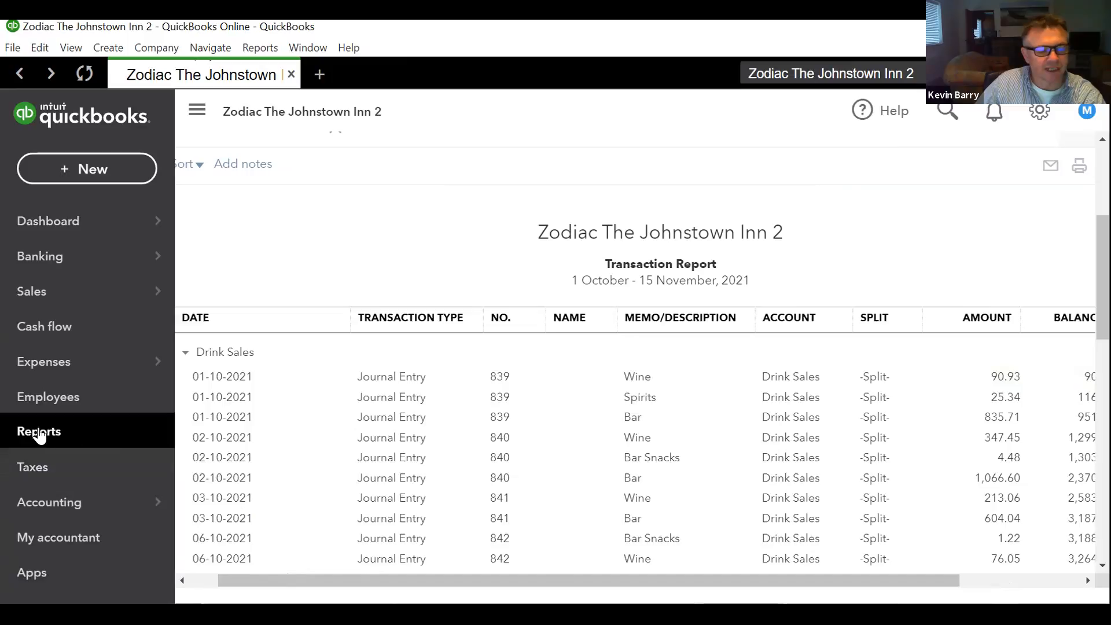
# Open the Collector General VAT overview and examine its returns, payments and report options for October 2021
pyautogui.click(40, 434)
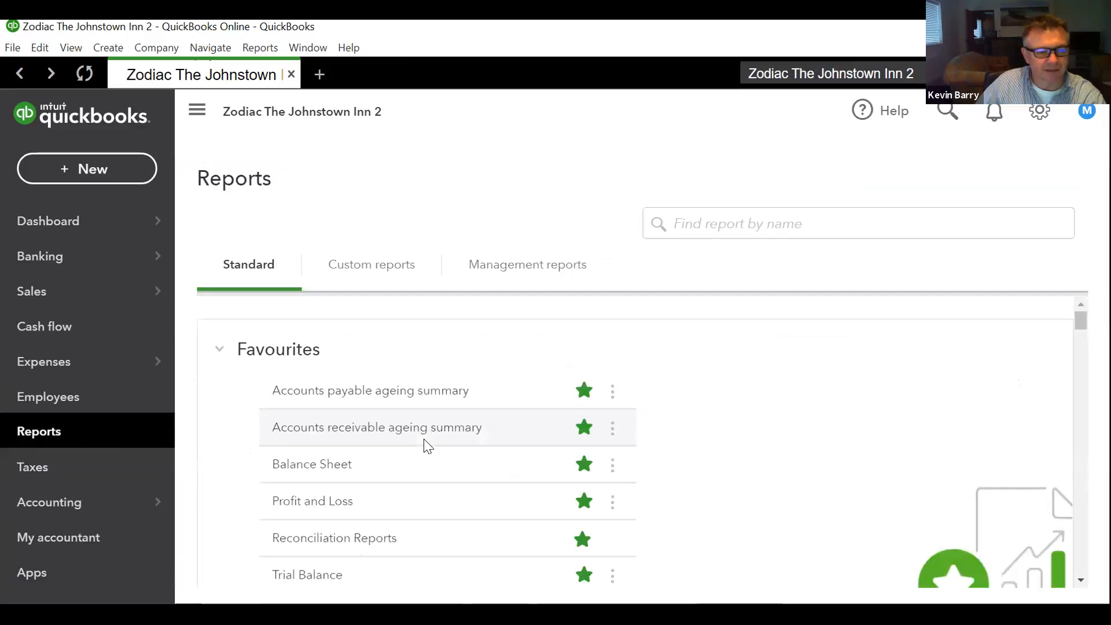
pyautogui.click(126, 475)
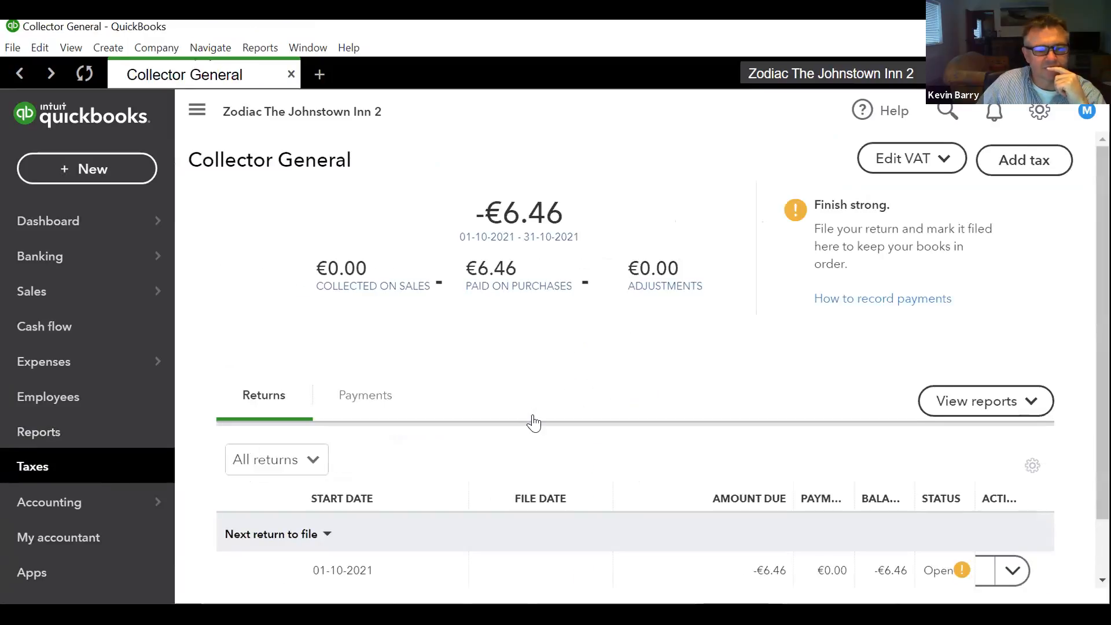
pyautogui.scroll(-2, 533, 424)
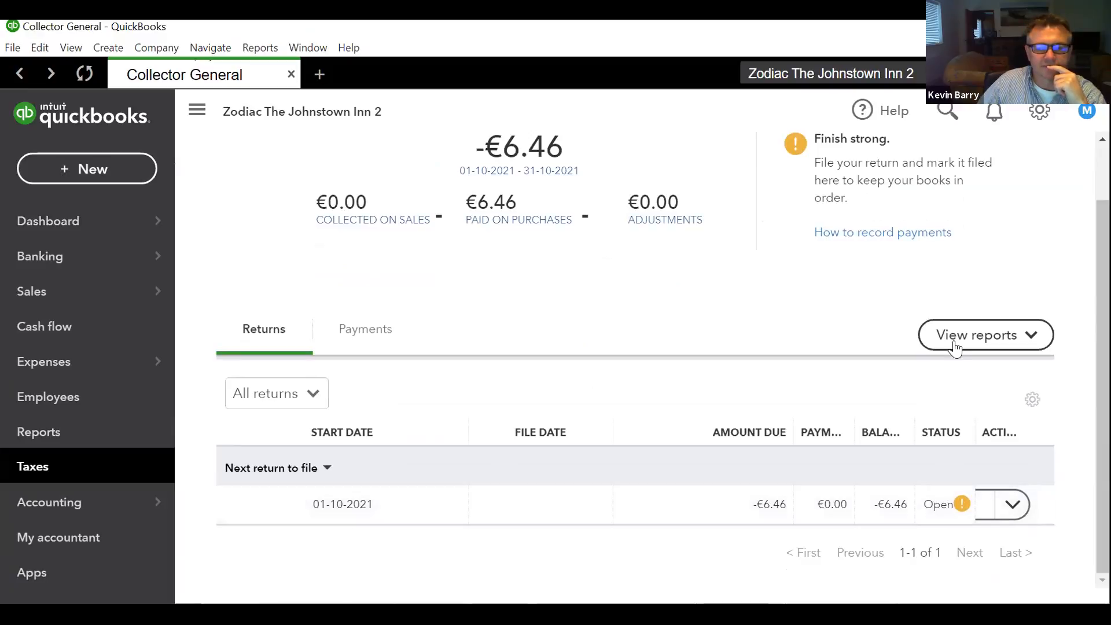
pyautogui.scroll(2, 359, 427)
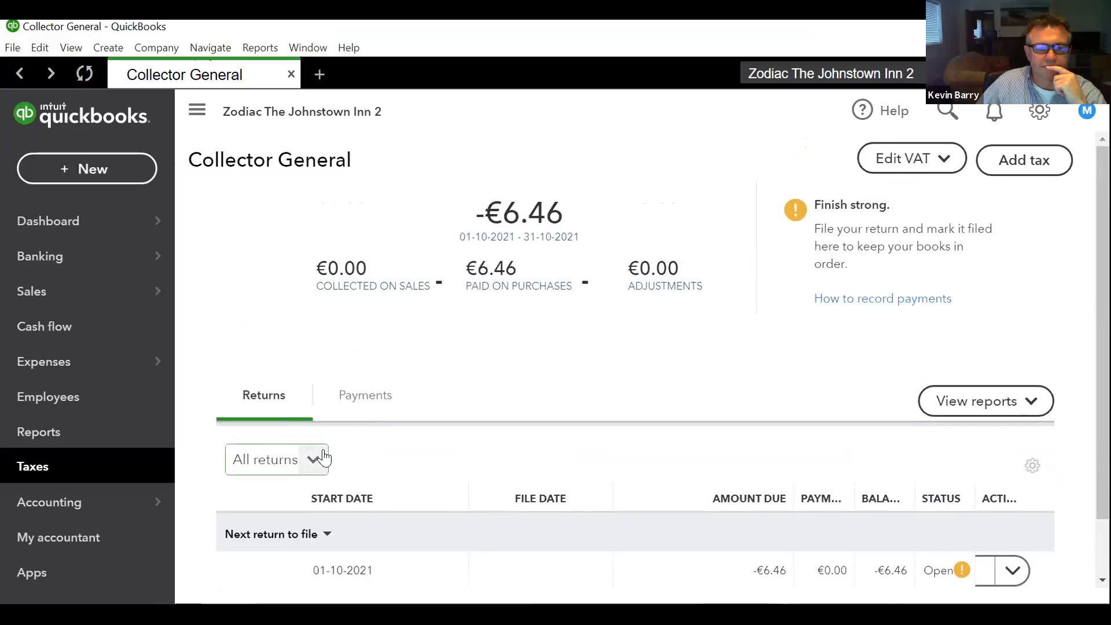
pyautogui.scroll(-2, 317, 457)
pyautogui.click(280, 467)
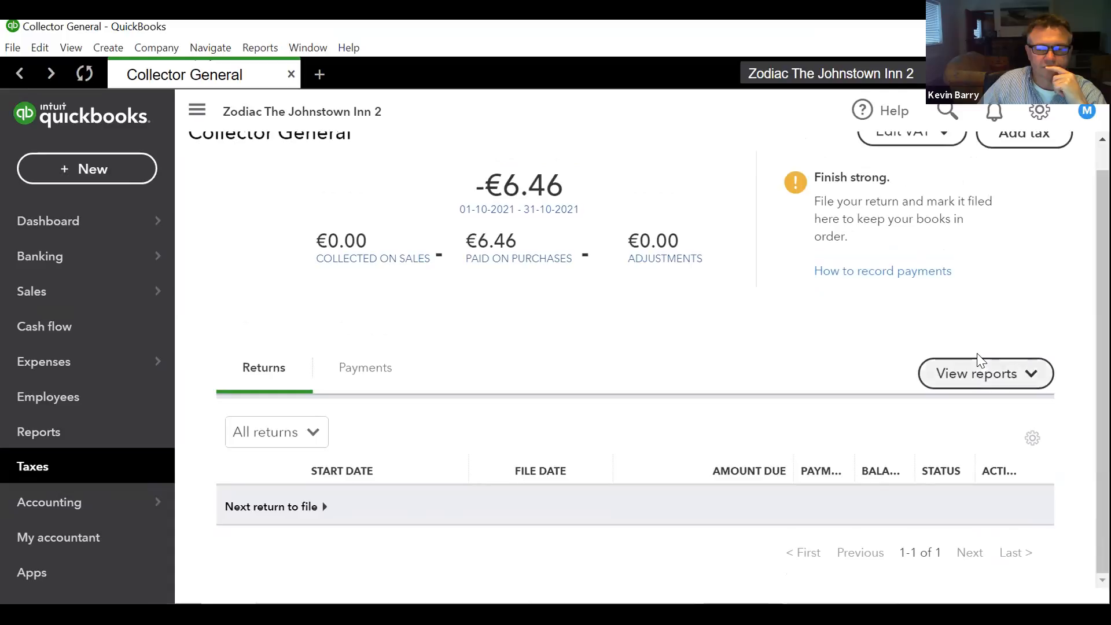
pyautogui.click(977, 374)
pyautogui.click(776, 311)
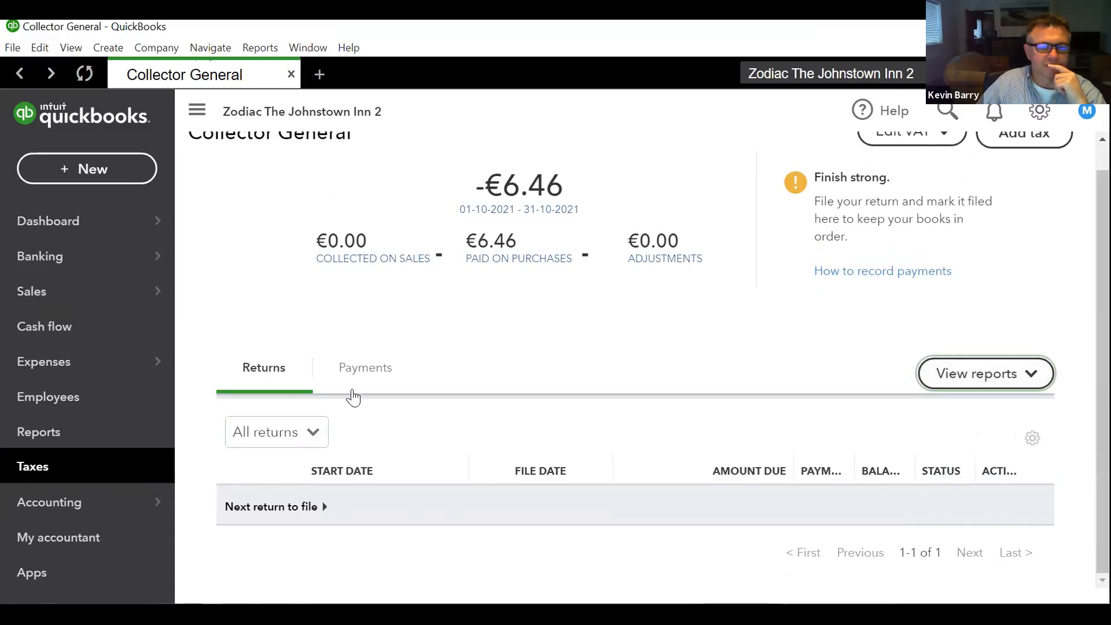
pyautogui.click(359, 371)
pyautogui.click(275, 404)
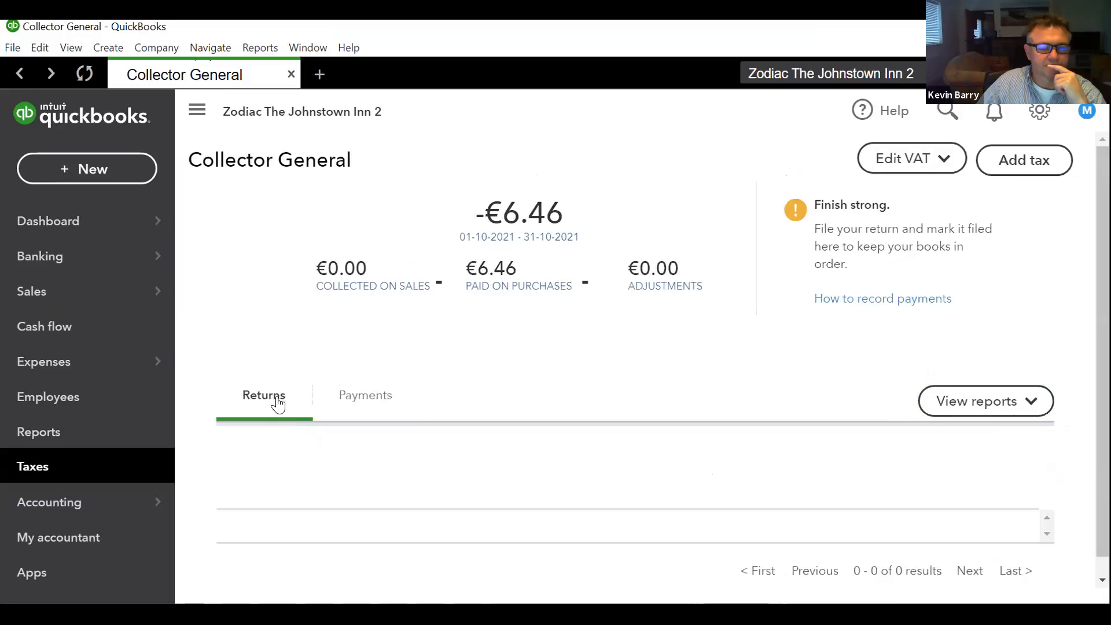
pyautogui.scroll(-1, 405, 451)
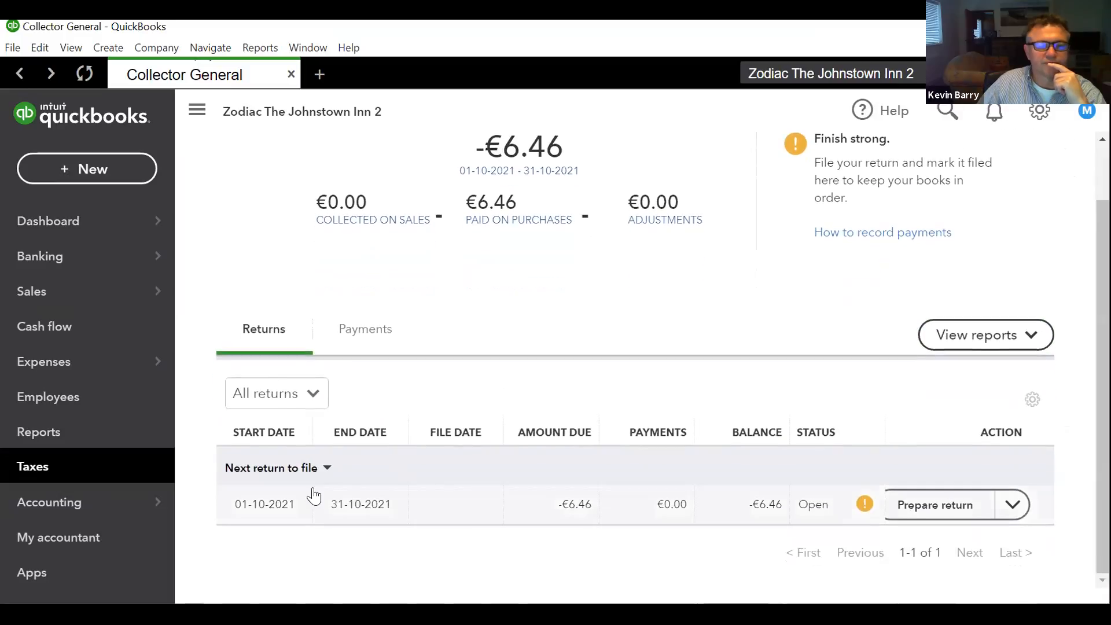
# Open the VAT return for 01-10-2021 to 31-10-2021, examine the VAT3 boxes, and close it without filing
pyautogui.click(914, 503)
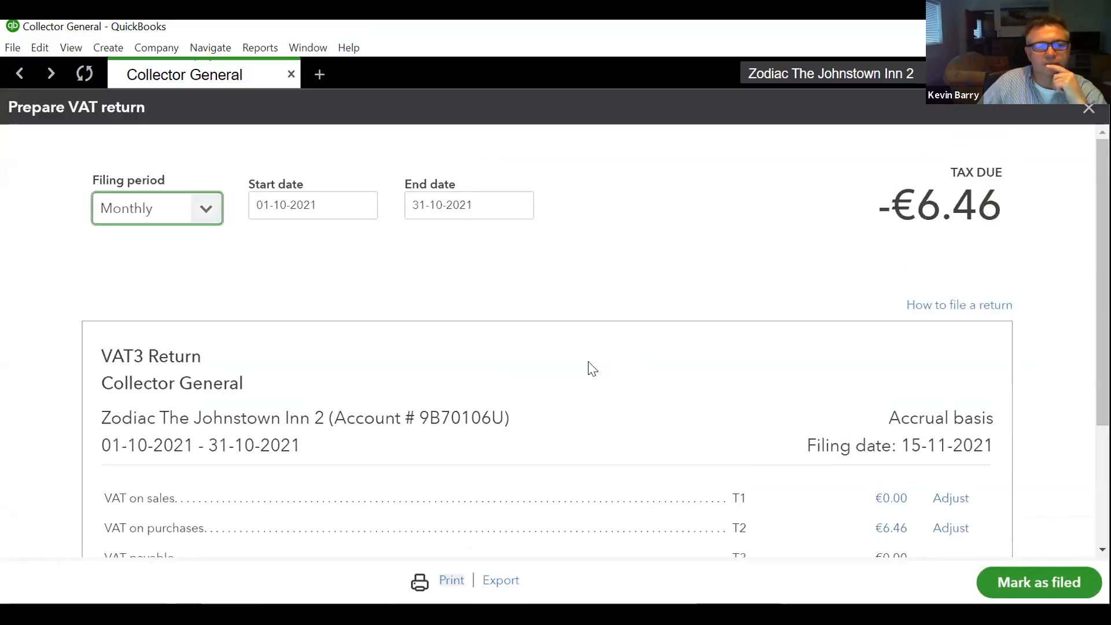
pyautogui.scroll(-1, 561, 341)
pyautogui.scroll(-1, 564, 343)
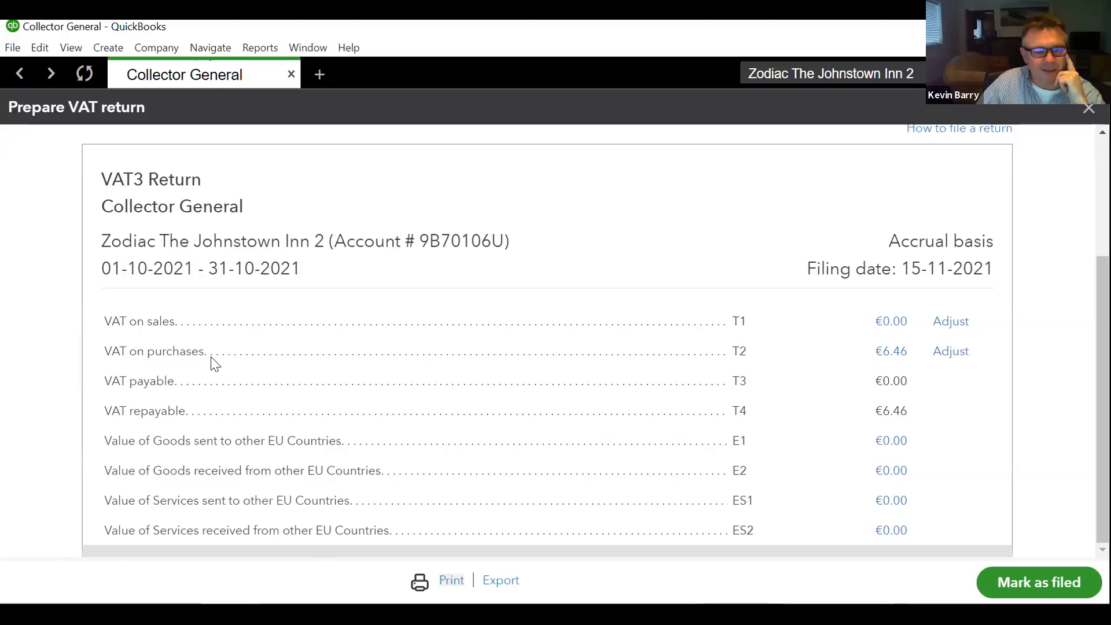
pyautogui.click(1088, 111)
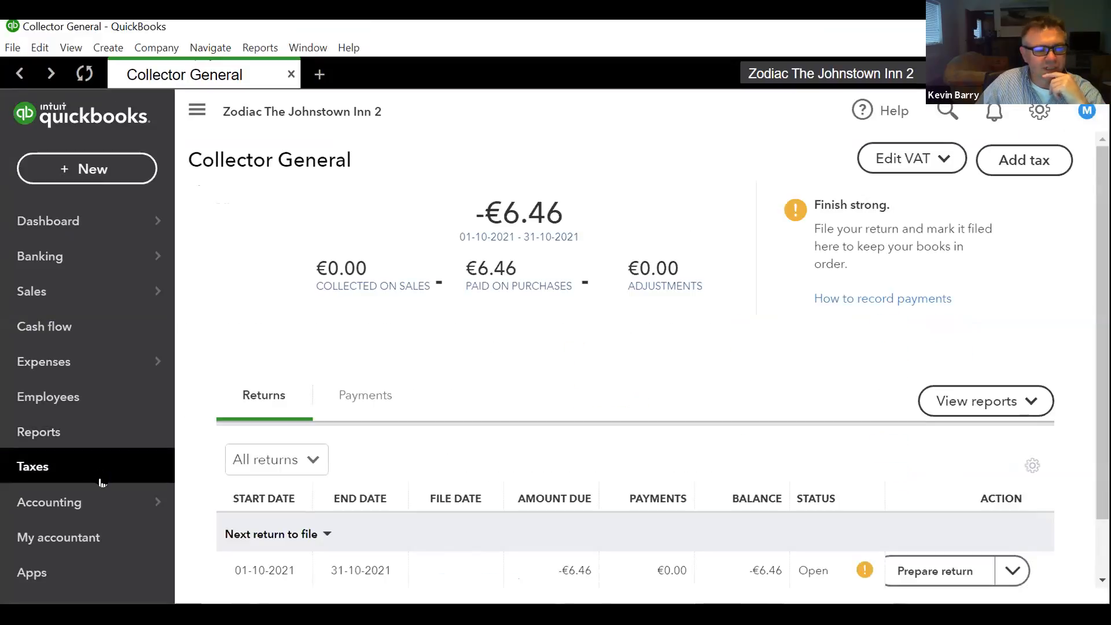
# Run the favourite Profit and Loss report and drill into the Drink Sales total to review its transactions
pyautogui.click(56, 433)
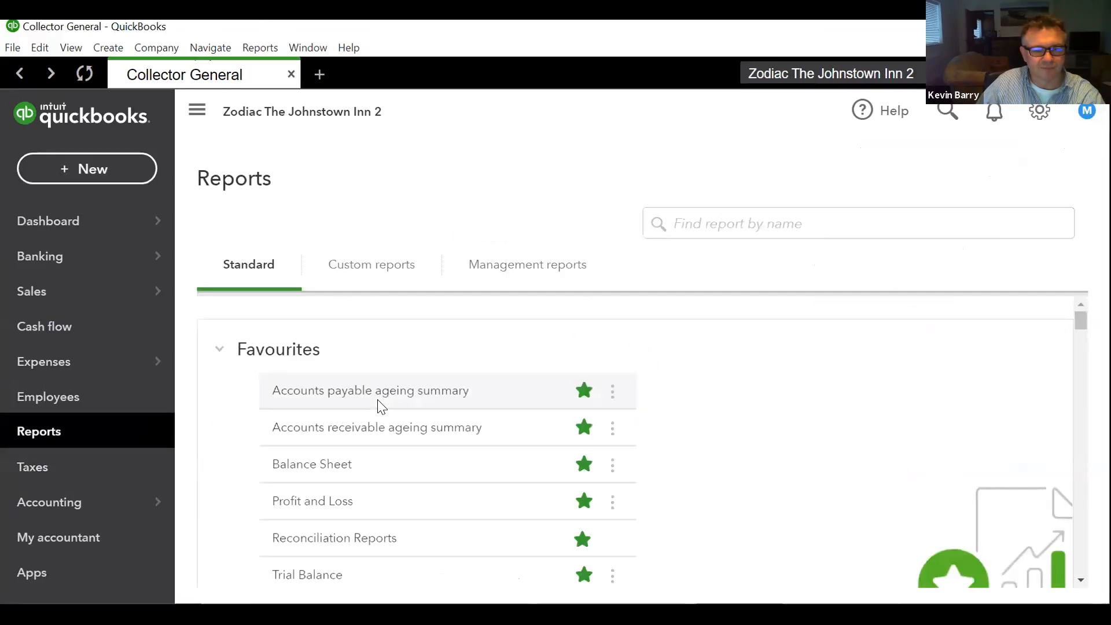
pyautogui.scroll(-7, 511, 459)
pyautogui.scroll(3, 561, 473)
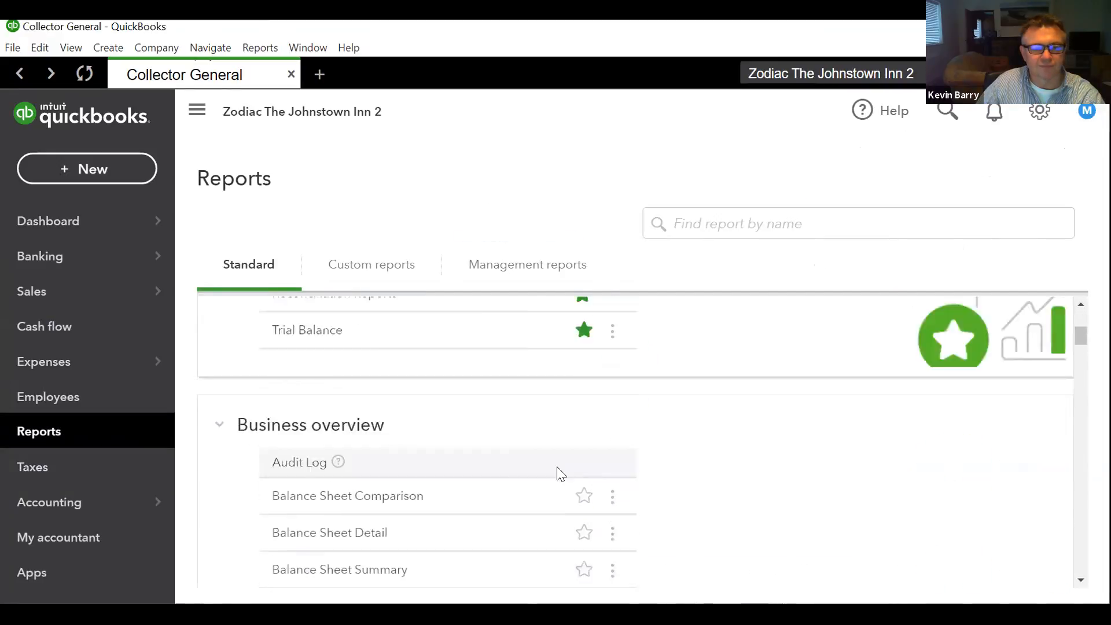
pyautogui.scroll(3, 561, 473)
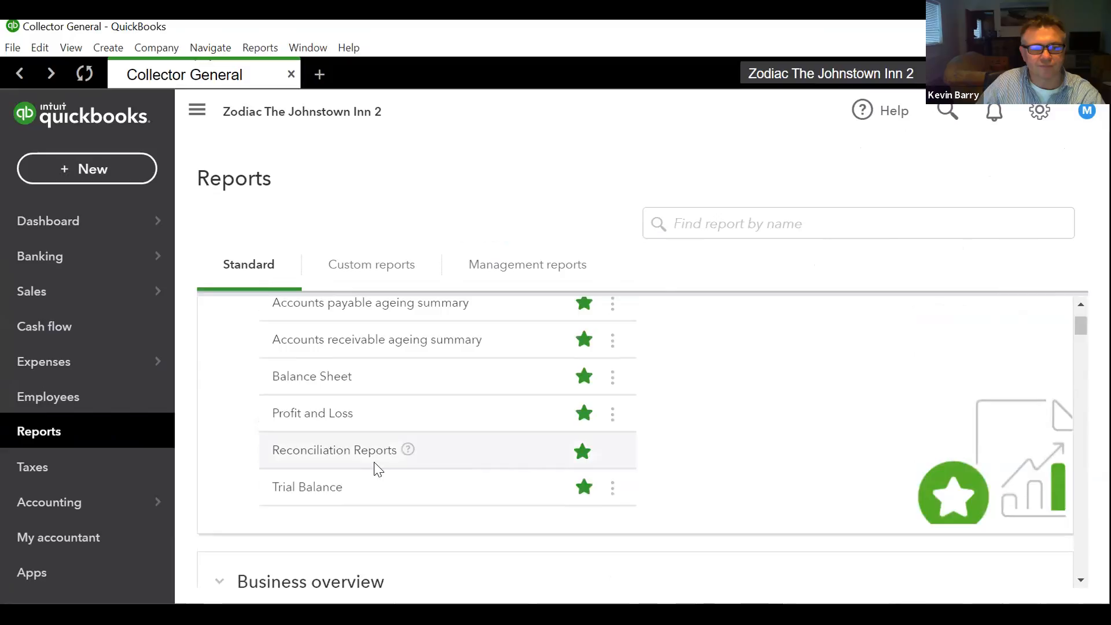
pyautogui.click(323, 414)
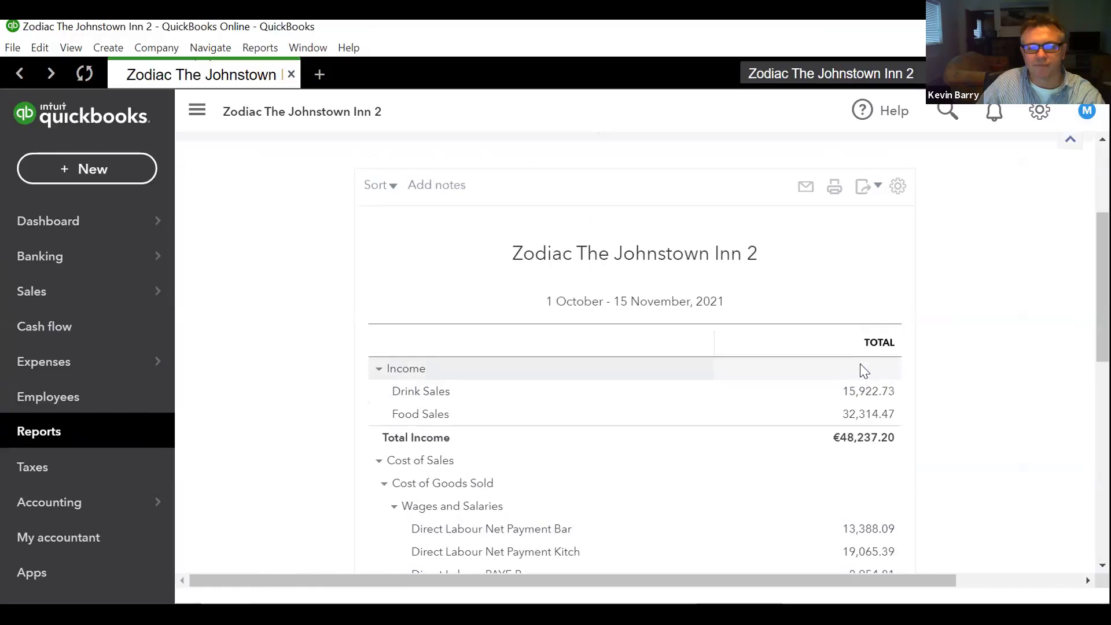
pyautogui.click(862, 370)
pyautogui.scroll(-2, 473, 515)
pyautogui.scroll(-3, 474, 515)
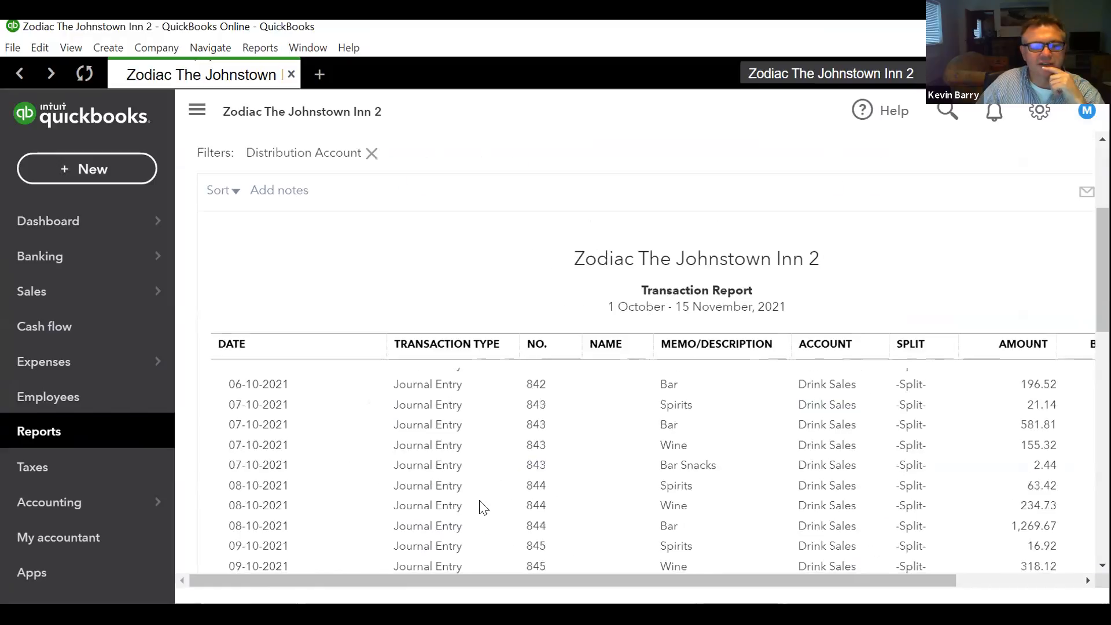
# Open journal entry 844 dated 08-10-2021, examine its sales, VAT Liability, cash account and memo details, and close it
pyautogui.click(533, 492)
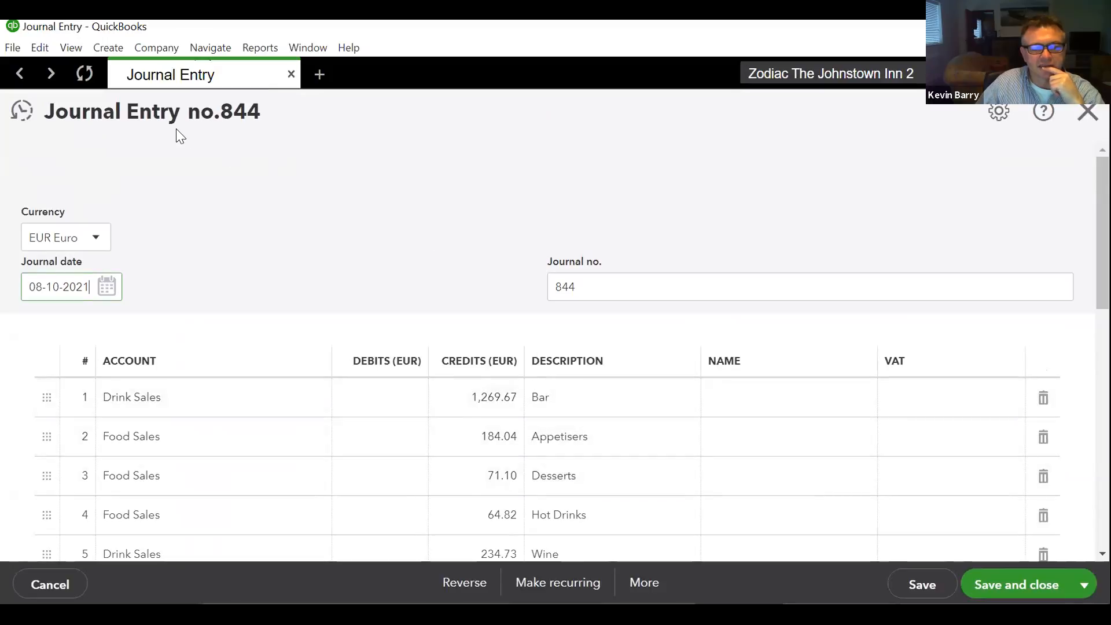
pyautogui.scroll(-8, 446, 389)
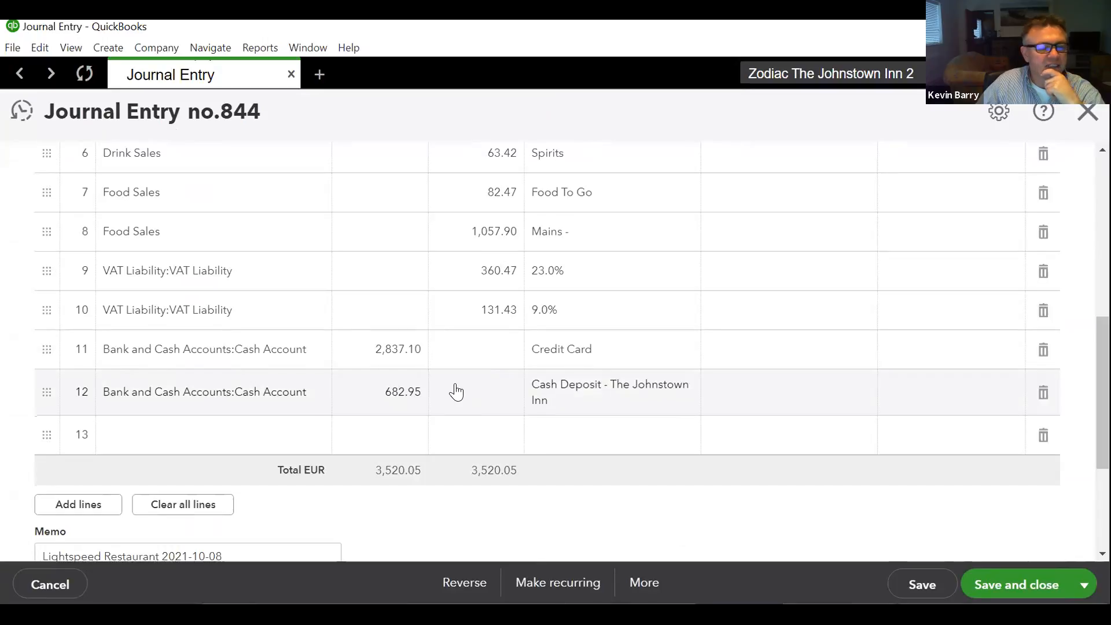
pyautogui.scroll(-4, 454, 391)
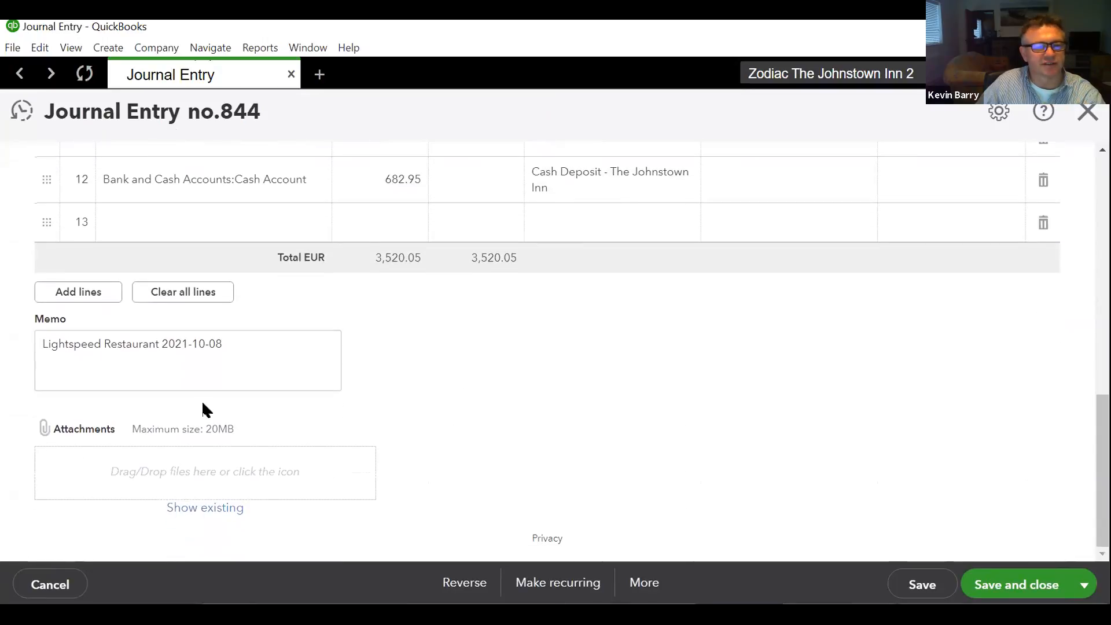
pyautogui.scroll(8, 494, 446)
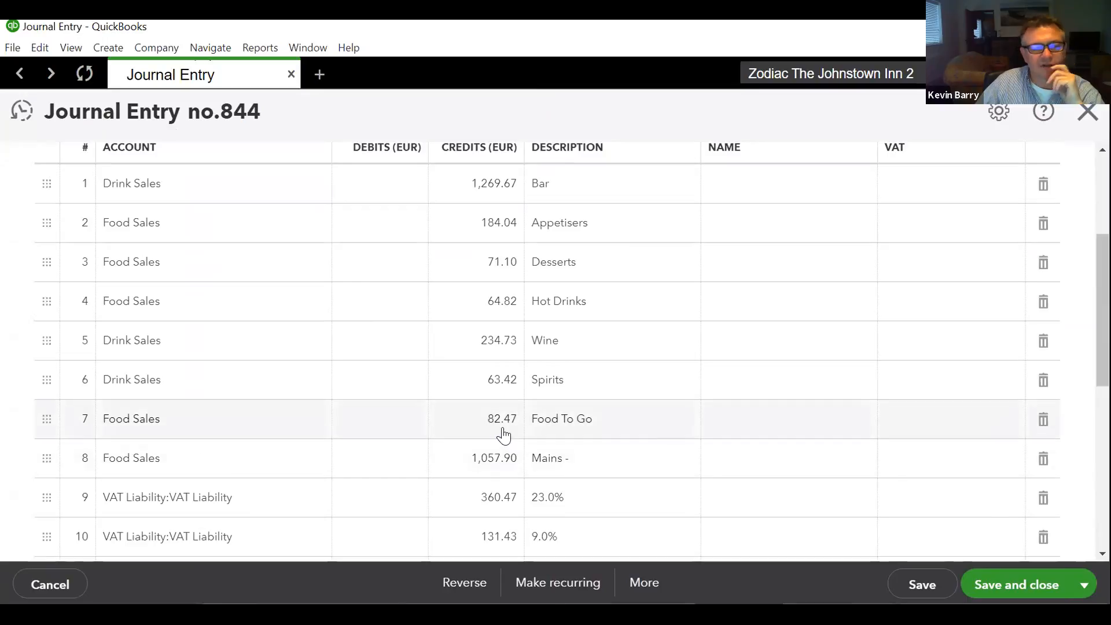
pyautogui.scroll(-8, 670, 372)
pyautogui.scroll(5, 672, 372)
pyautogui.scroll(5, 664, 389)
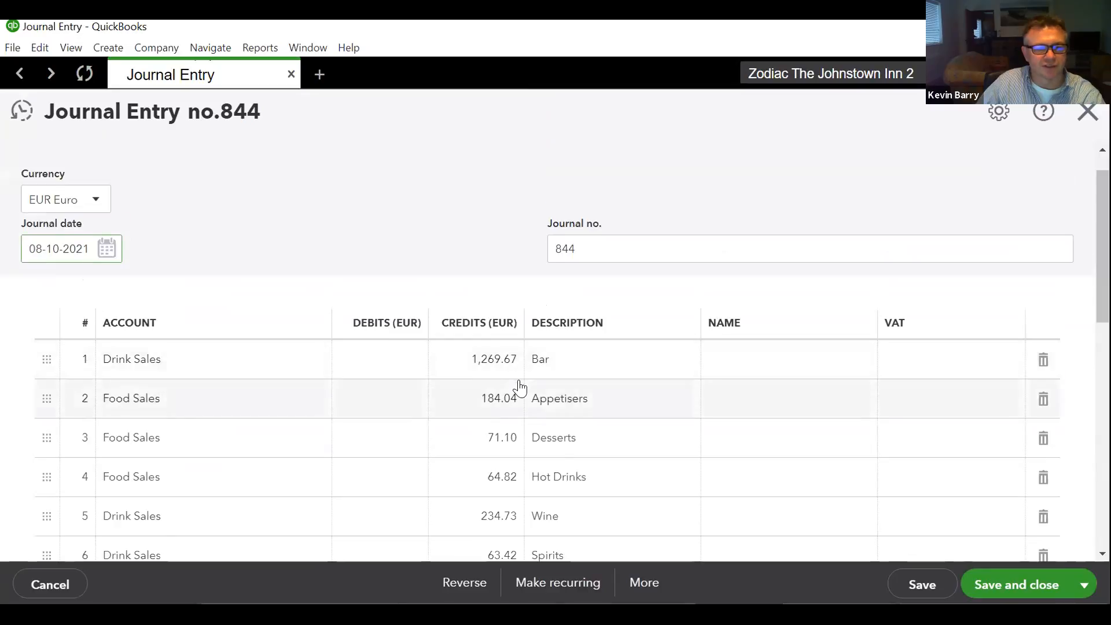
pyautogui.scroll(-5, 515, 386)
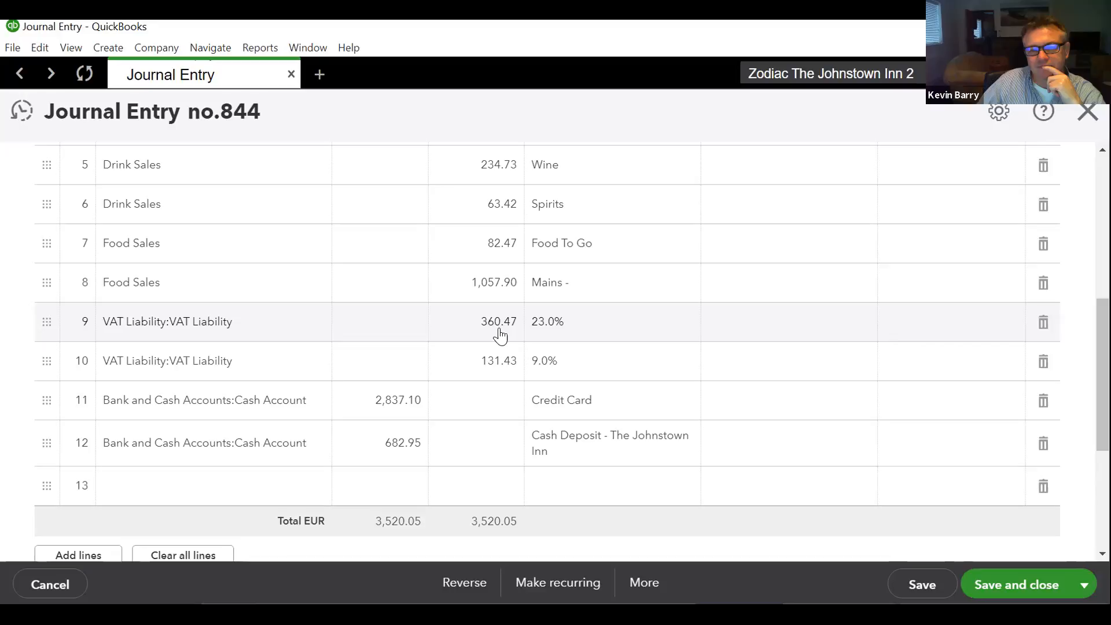
pyautogui.scroll(2, 500, 335)
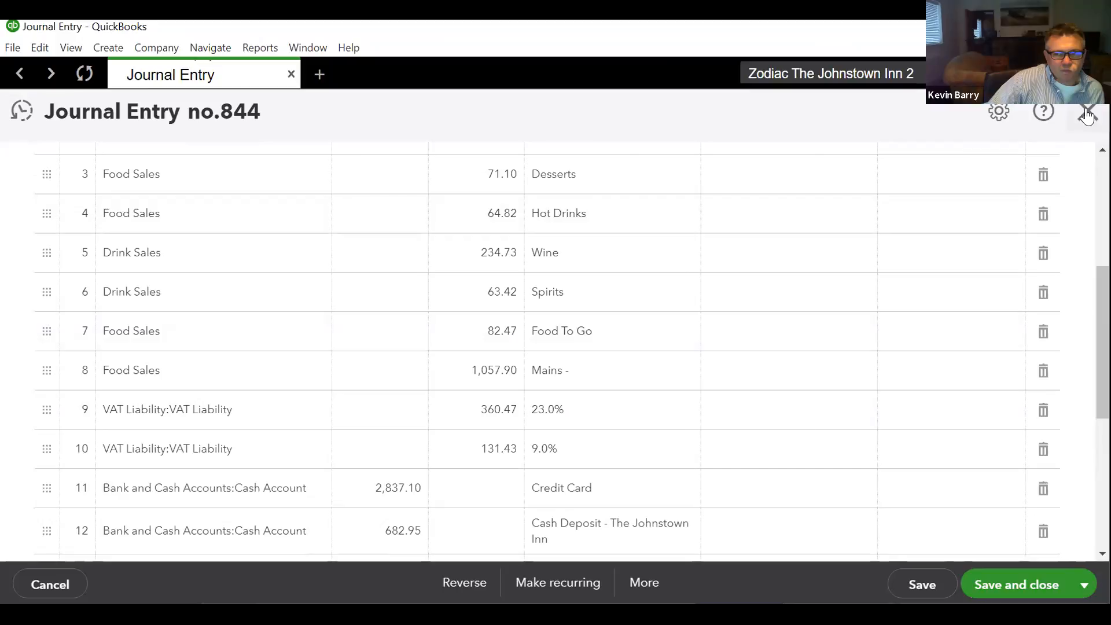
pyautogui.scroll(6, 942, 230)
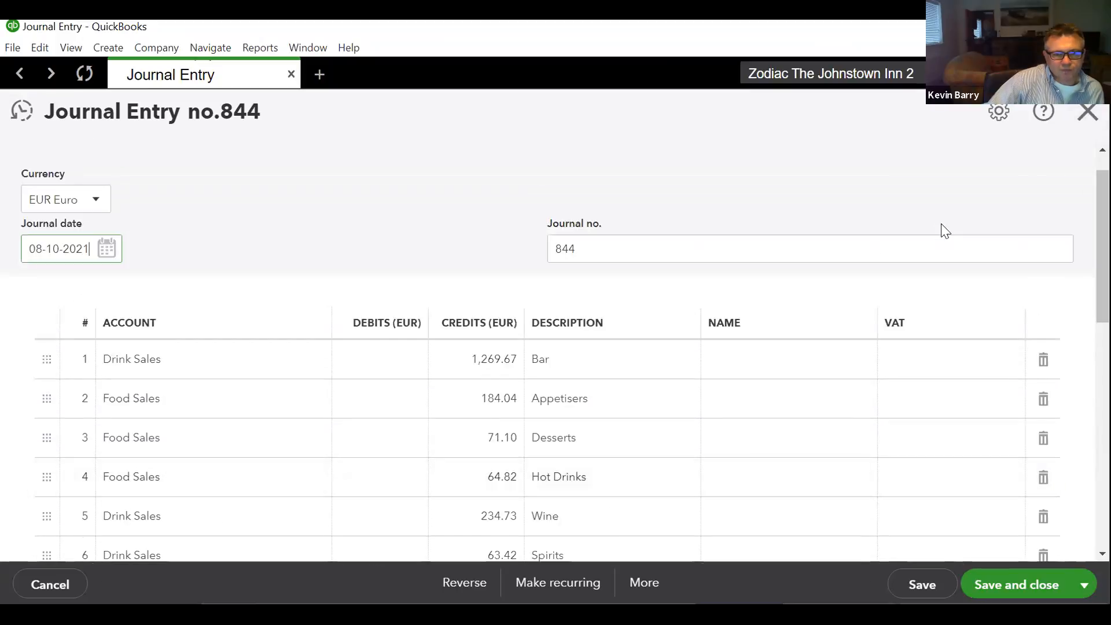
pyautogui.scroll(-2, 945, 231)
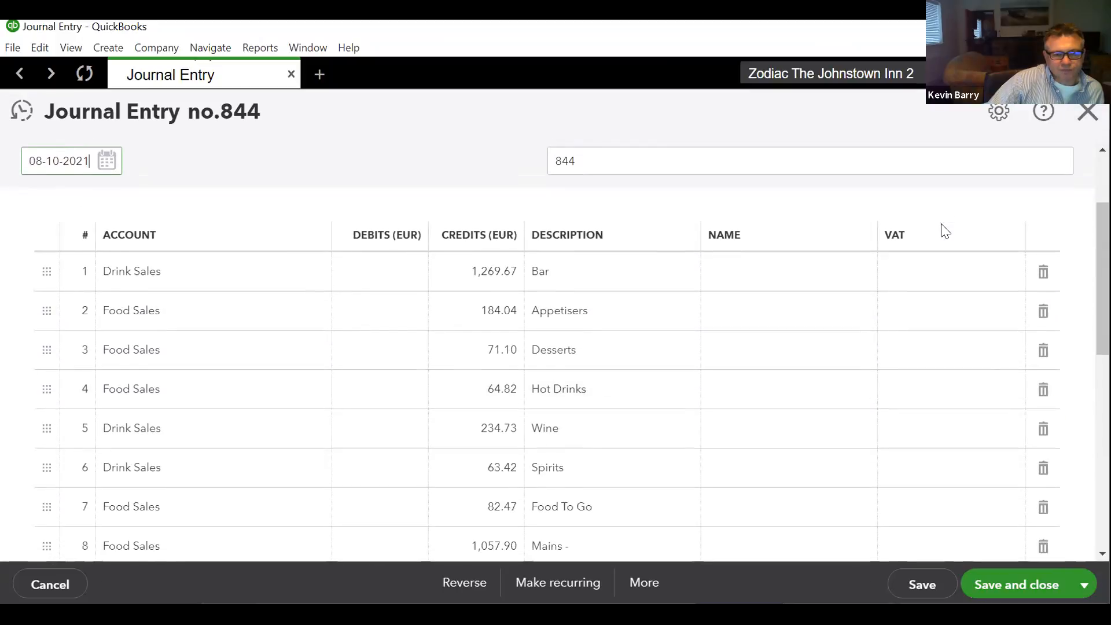
pyautogui.scroll(2, 962, 216)
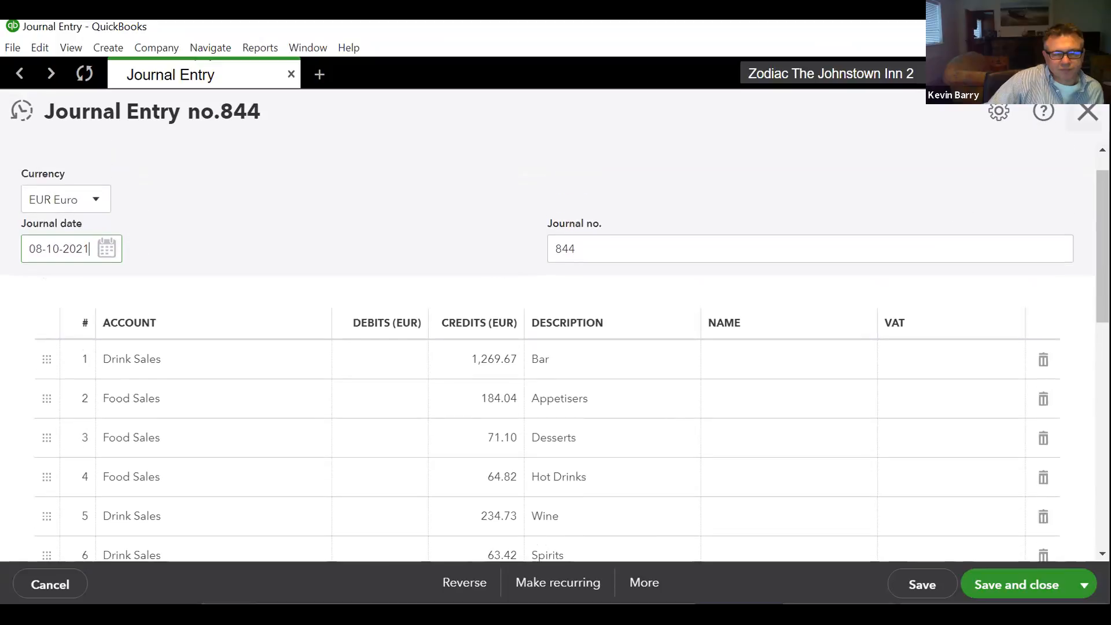
pyautogui.scroll(-8, 975, 202)
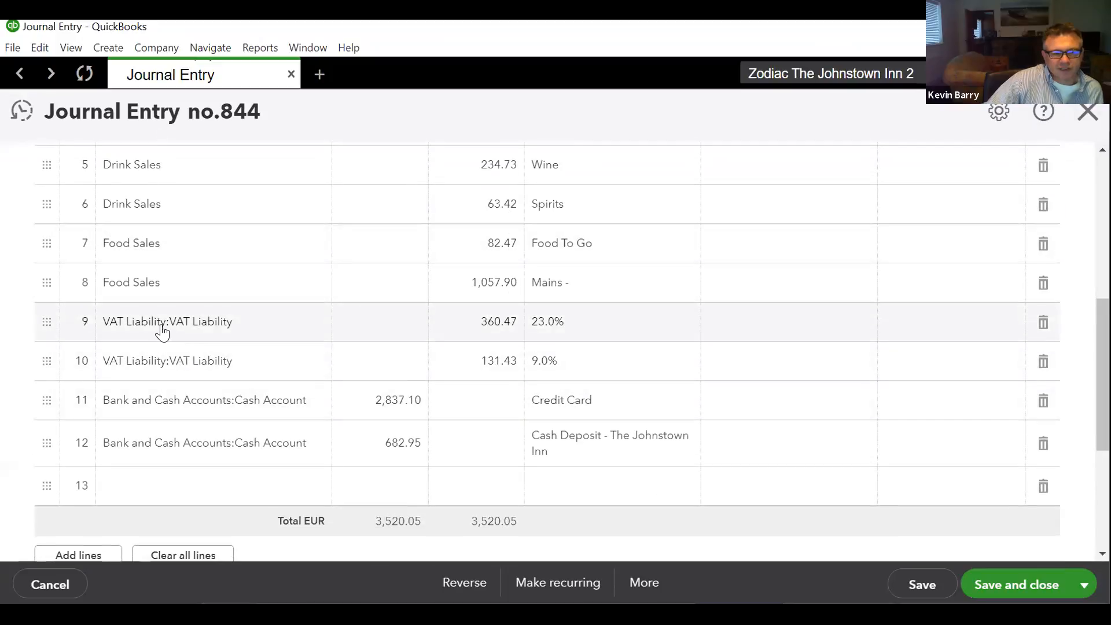
pyautogui.click(1086, 114)
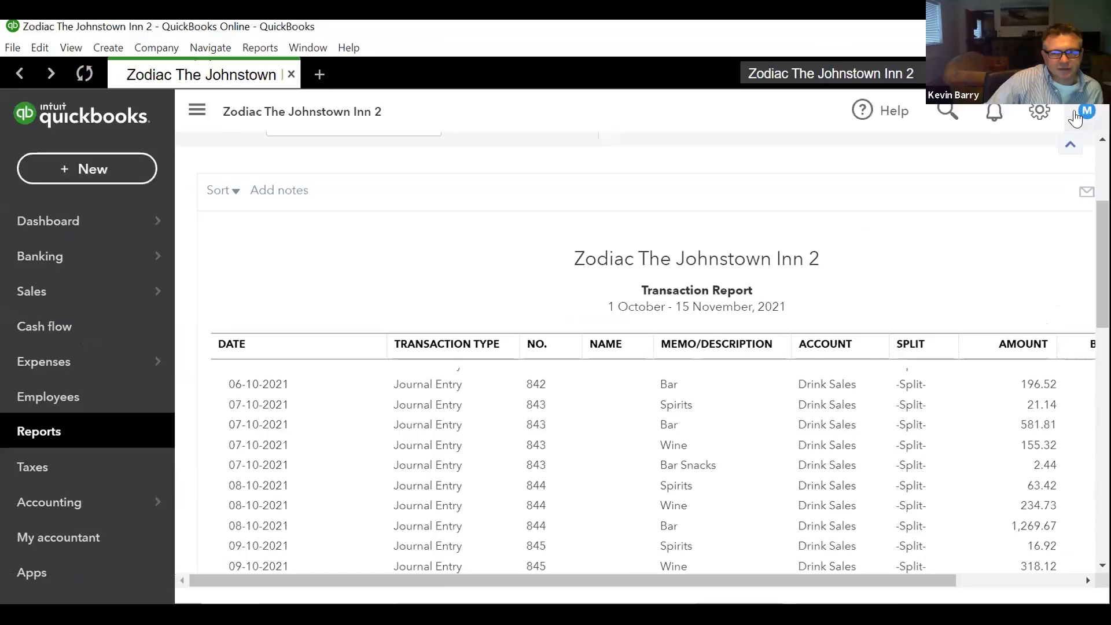
# Open the products and services list and examine the sales items, including Drink Sales and Food Sales
pyautogui.click(1039, 111)
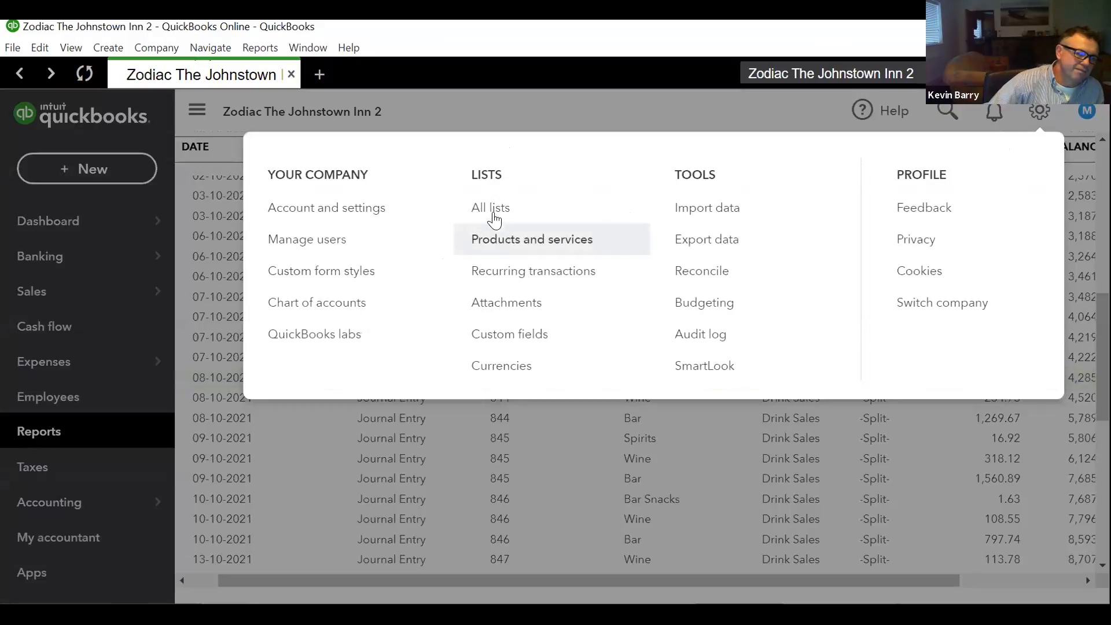
pyautogui.click(496, 241)
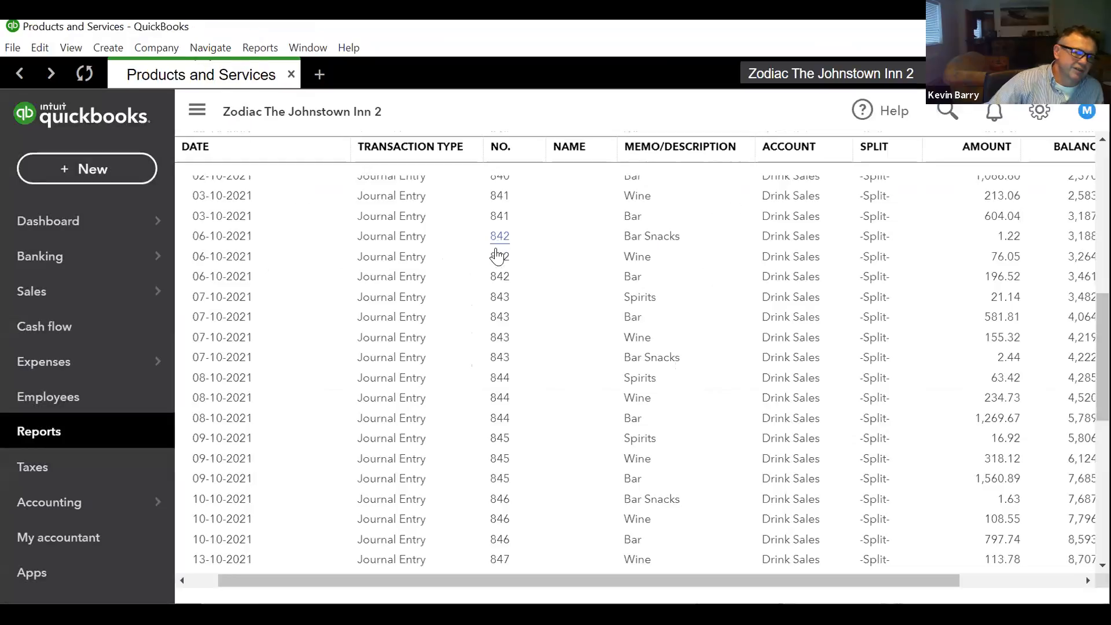
pyautogui.scroll(-3, 470, 361)
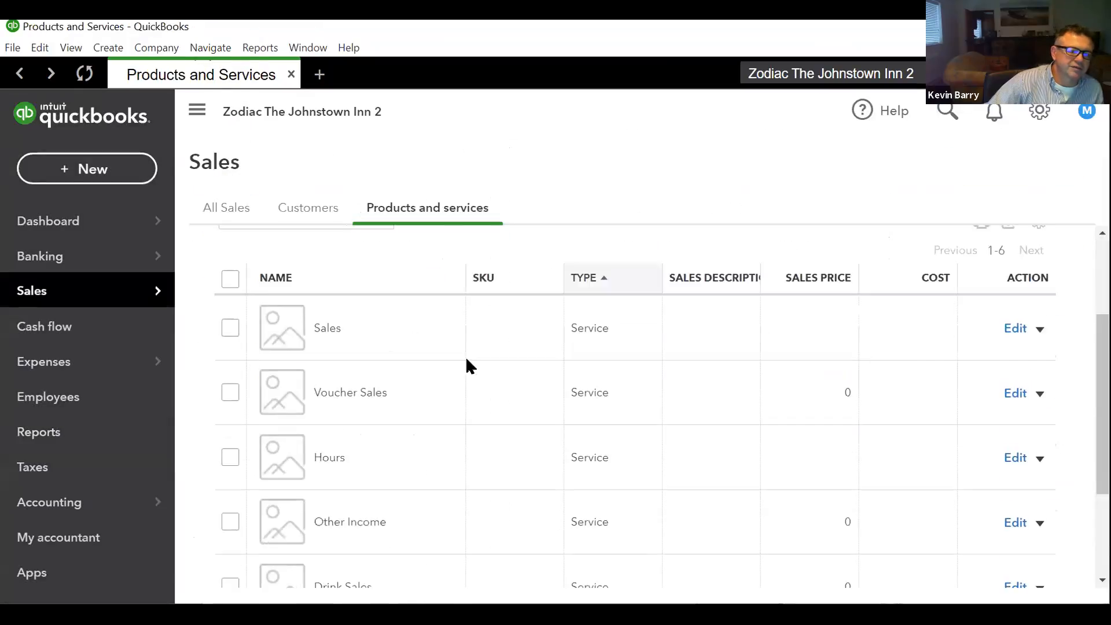
pyautogui.scroll(-3, 488, 387)
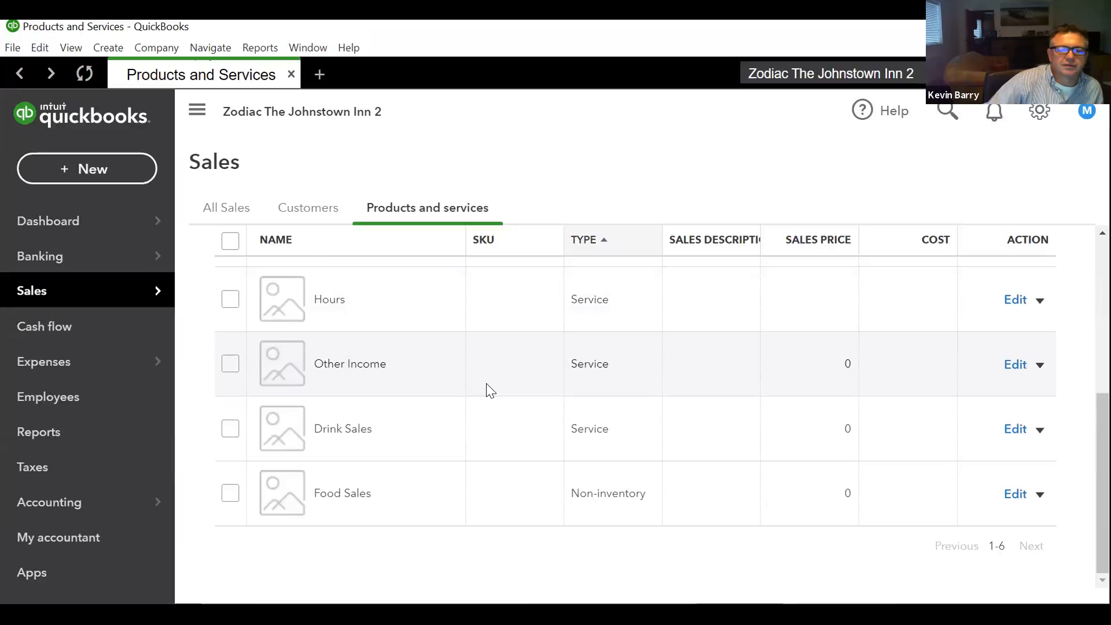
pyautogui.scroll(3, 488, 391)
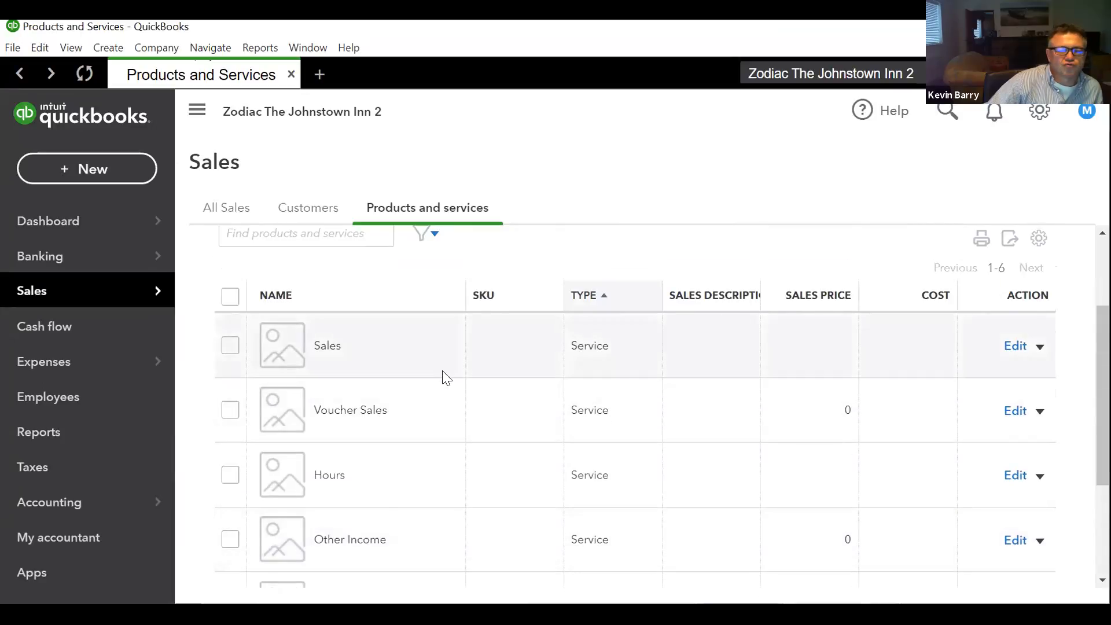
pyautogui.scroll(-3, 445, 378)
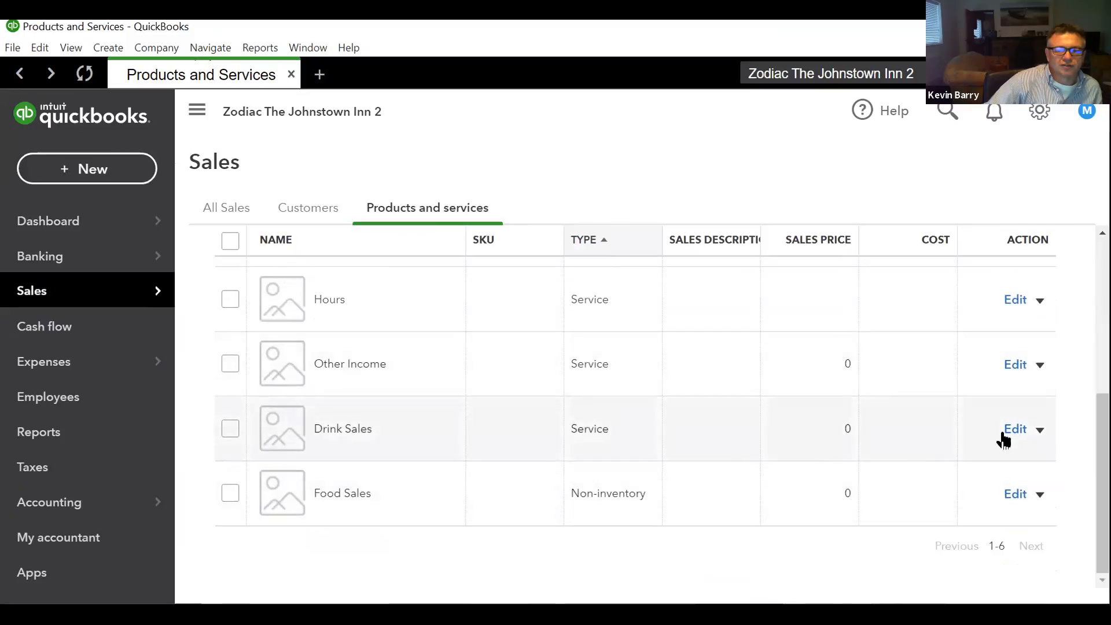
# Set the Drink Sales service's default tax to Standard (23%) and save the item
pyautogui.click(746, 450)
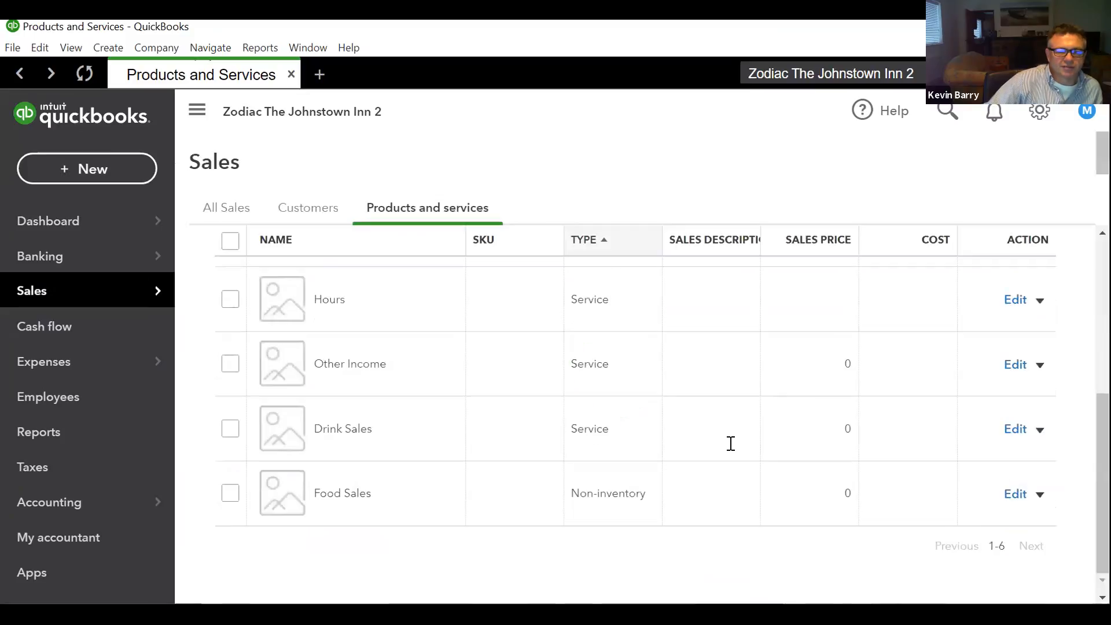
pyautogui.scroll(-4, 848, 379)
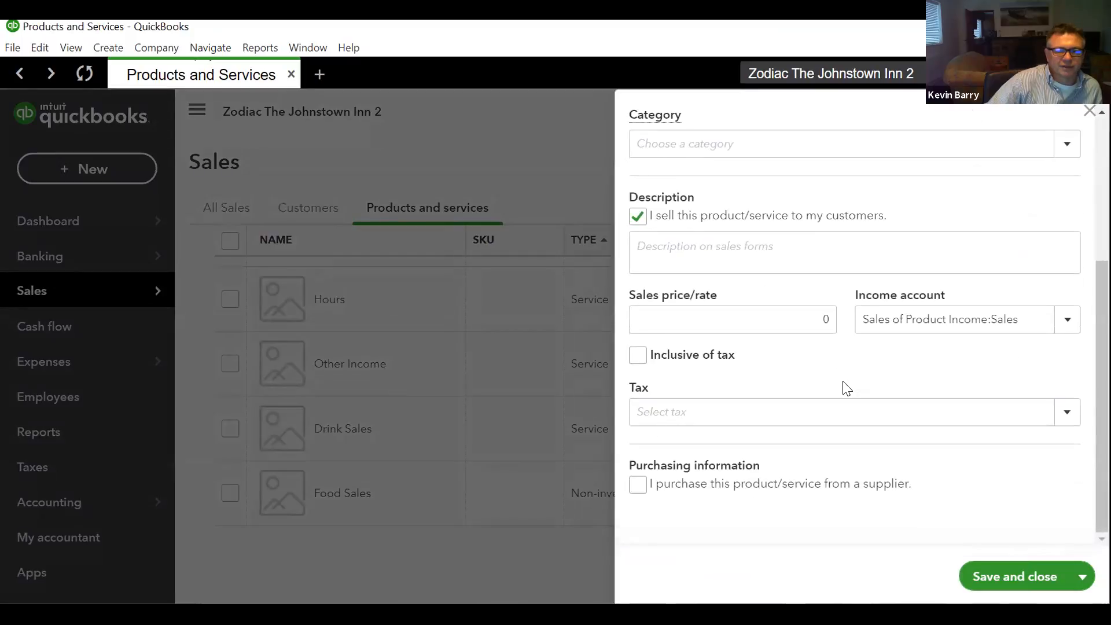
pyautogui.click(1066, 414)
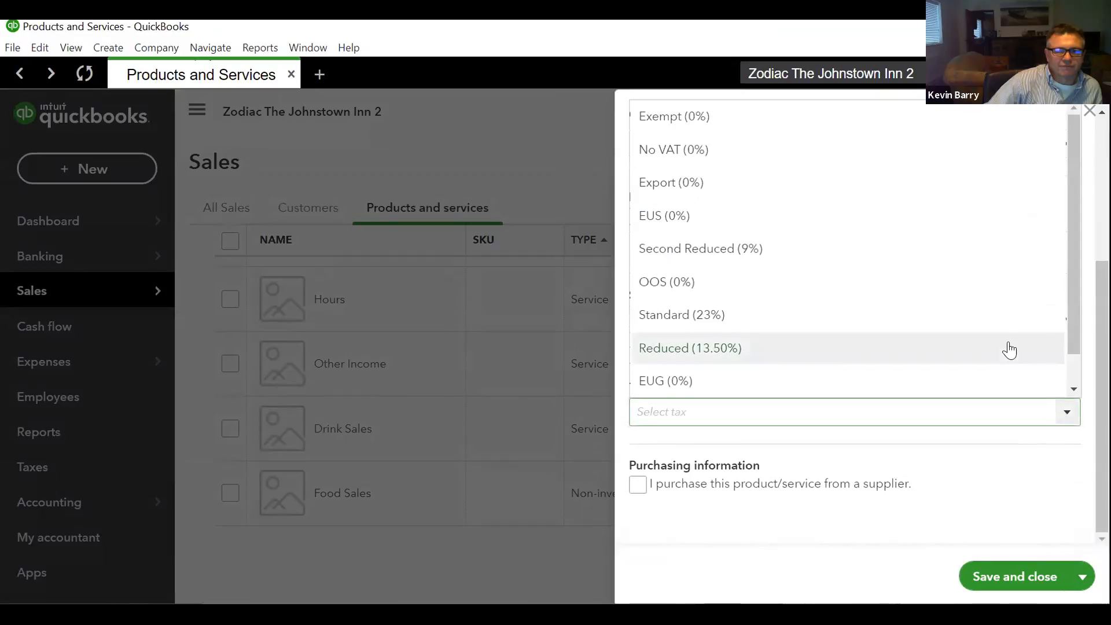
pyautogui.scroll(-1, 1009, 347)
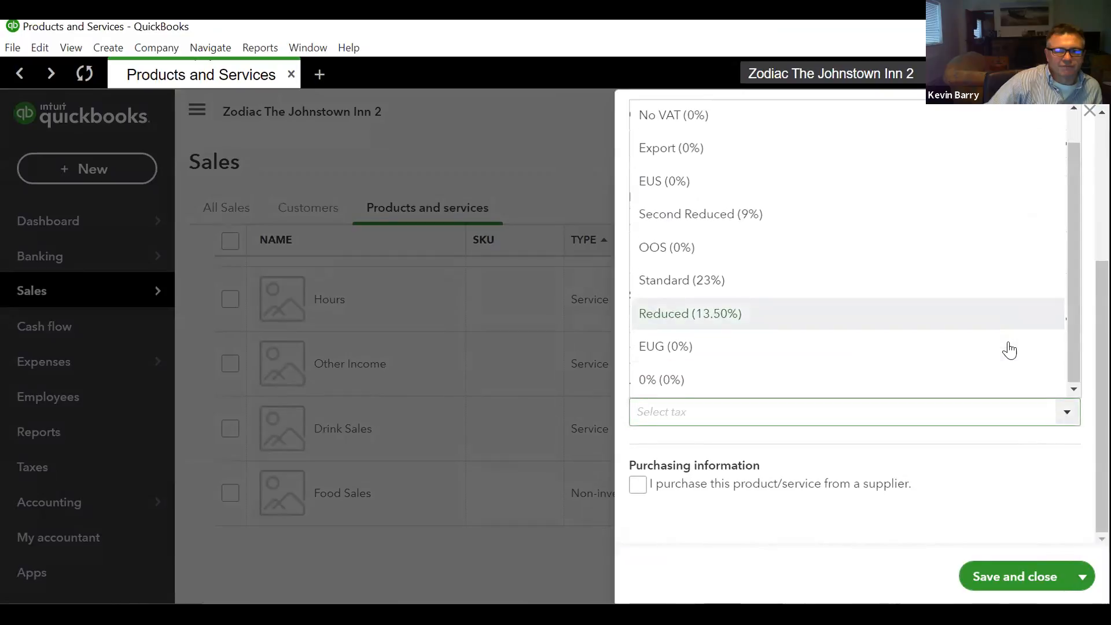
pyautogui.click(730, 289)
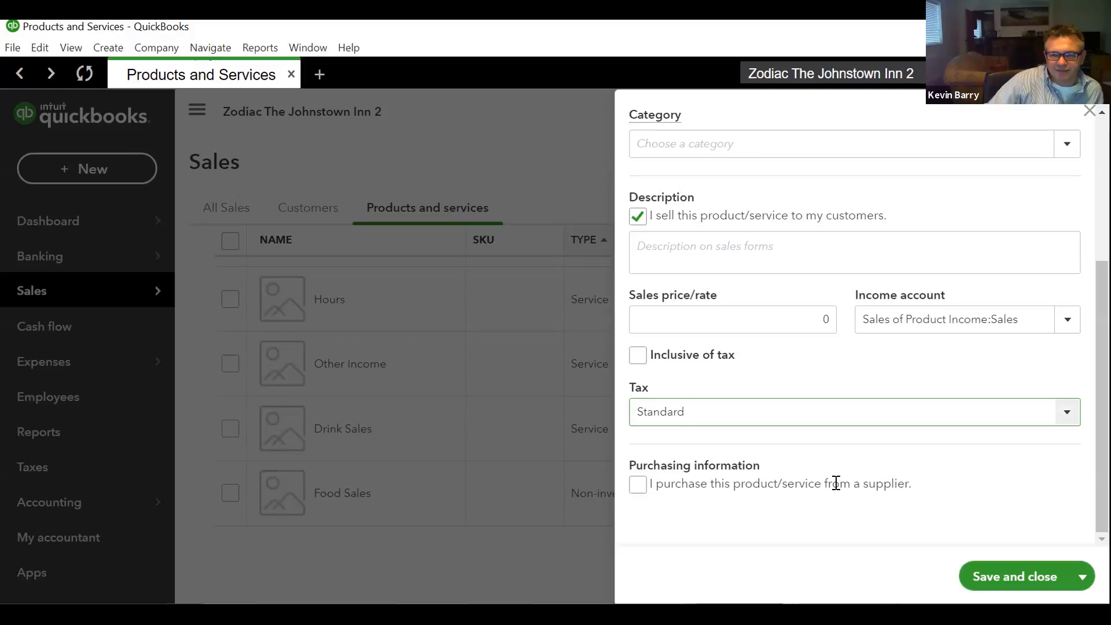
pyautogui.scroll(5, 775, 290)
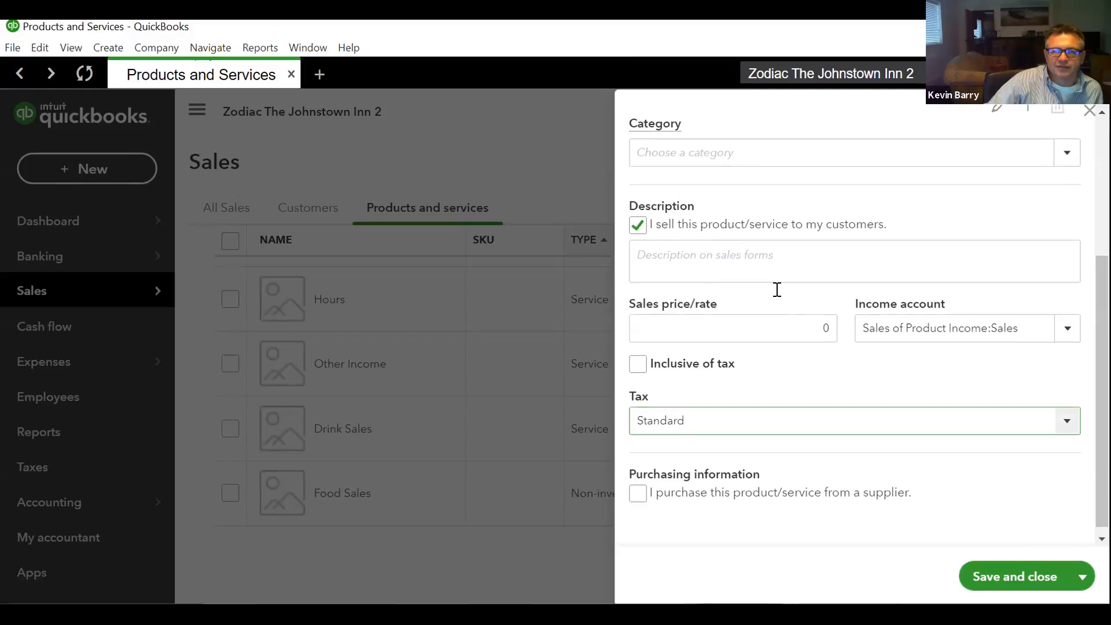
pyautogui.scroll(-4, 775, 298)
pyautogui.scroll(4, 775, 297)
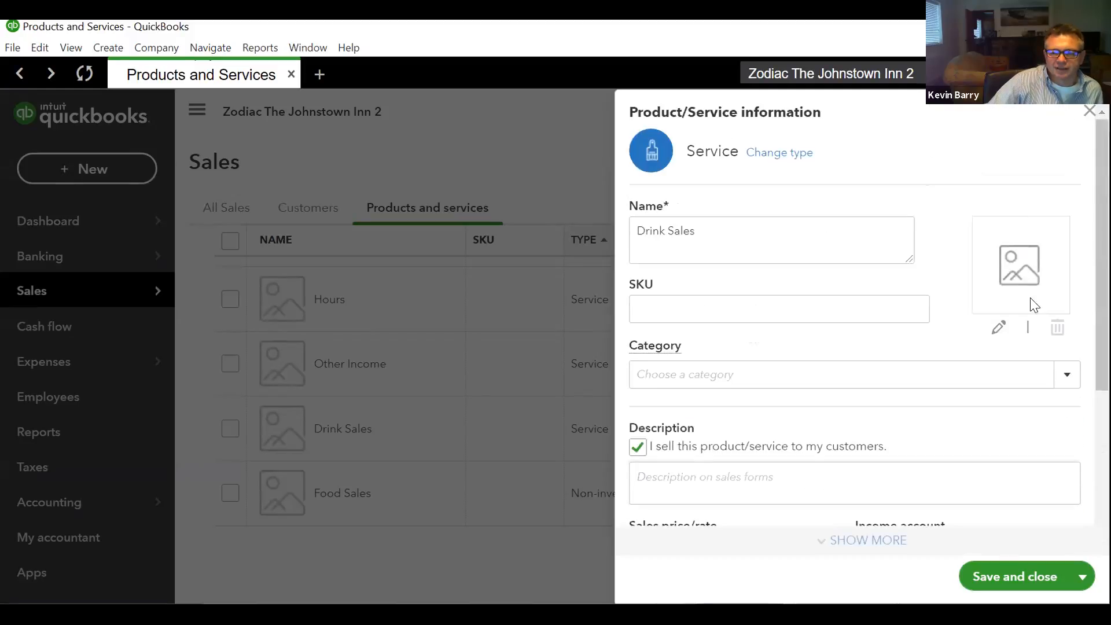
pyautogui.scroll(-4, 914, 426)
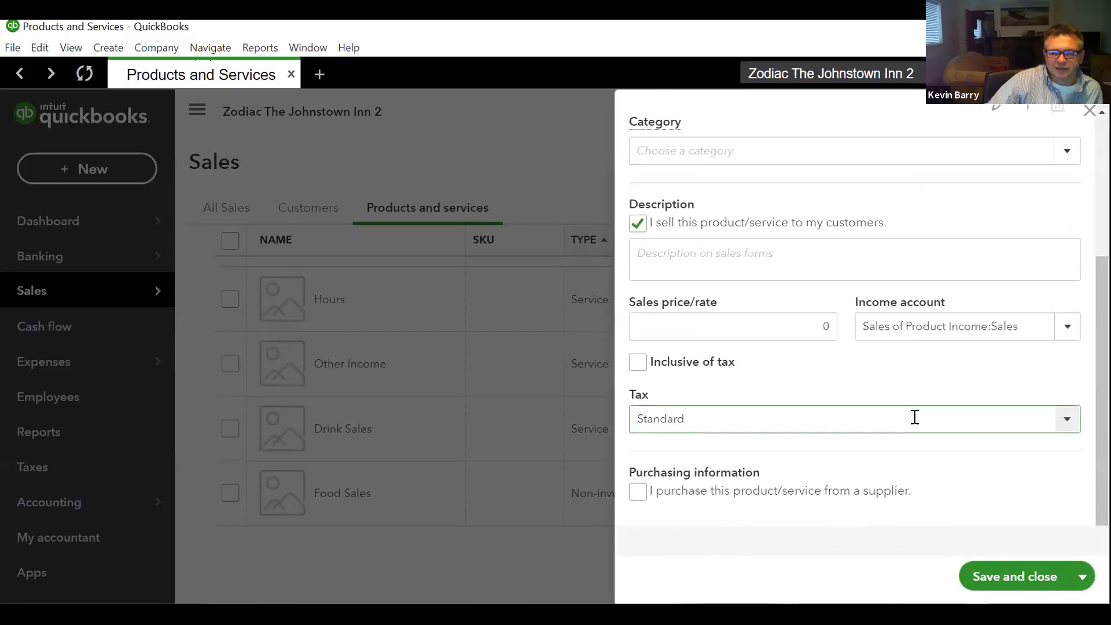
pyautogui.click(987, 576)
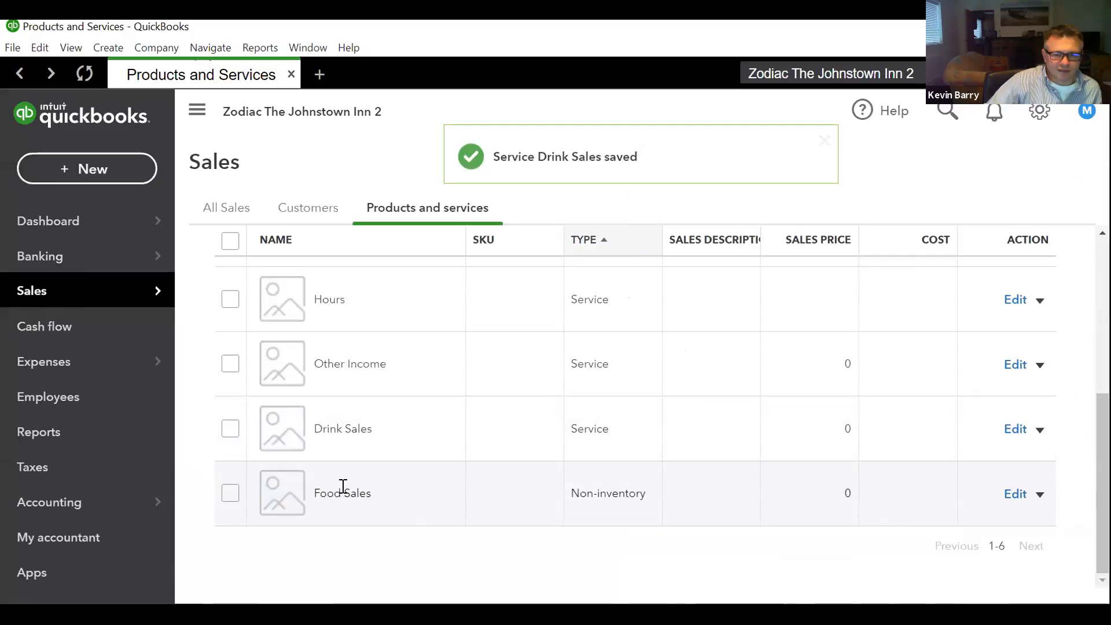
# Set the Food Sales item's default tax to Second Reduced (9%) and save the item
pyautogui.click(1013, 494)
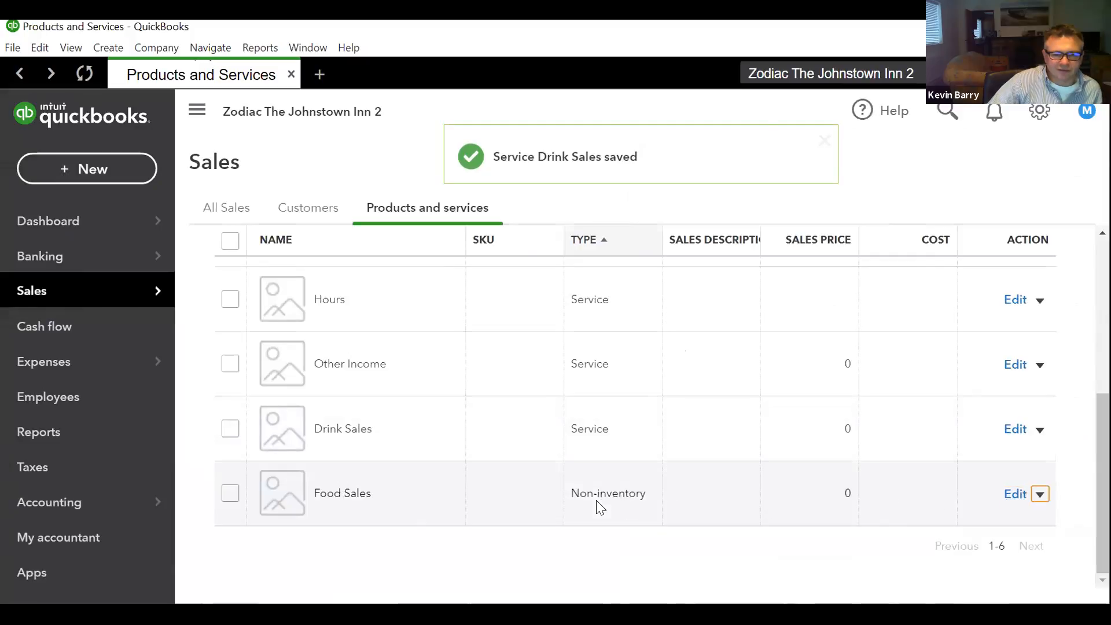
pyautogui.scroll(-5, 732, 280)
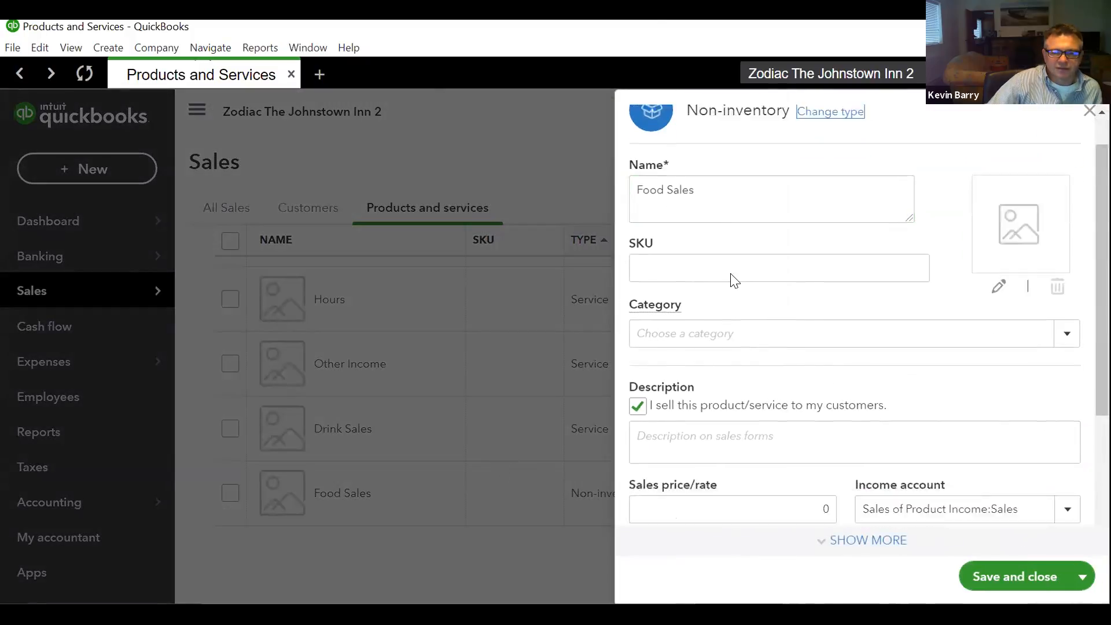
pyautogui.scroll(-1, 746, 329)
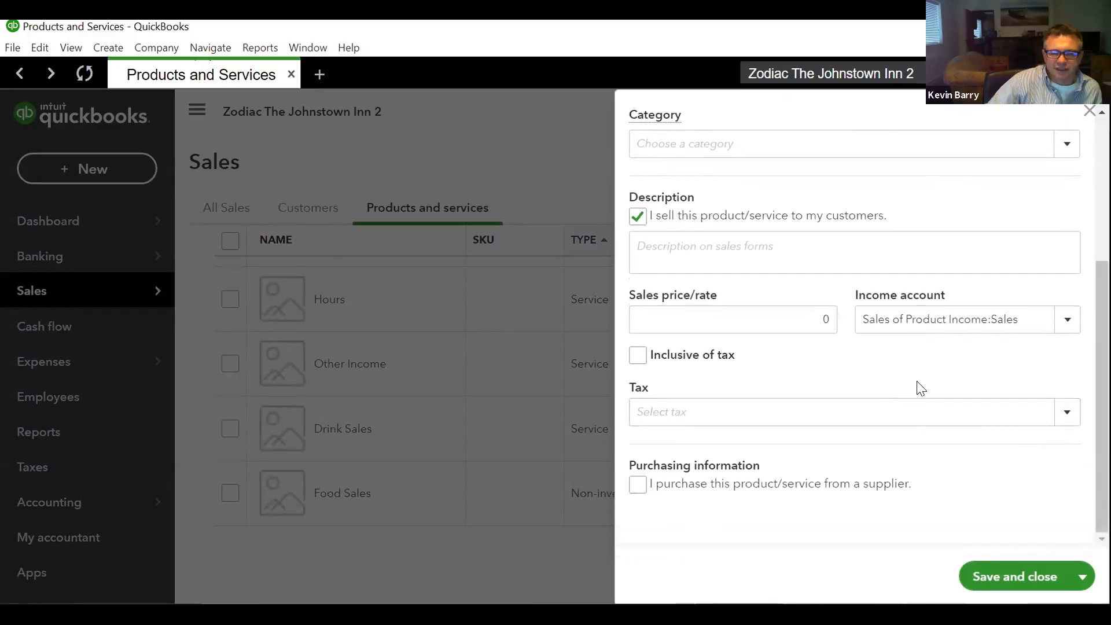
pyautogui.click(1066, 413)
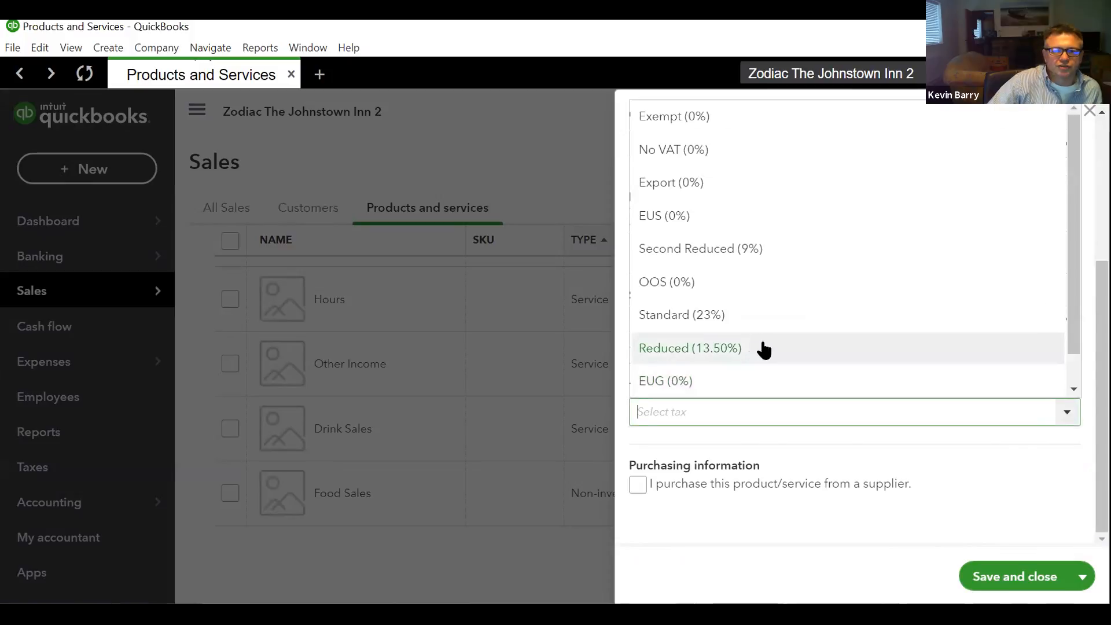
pyautogui.click(753, 258)
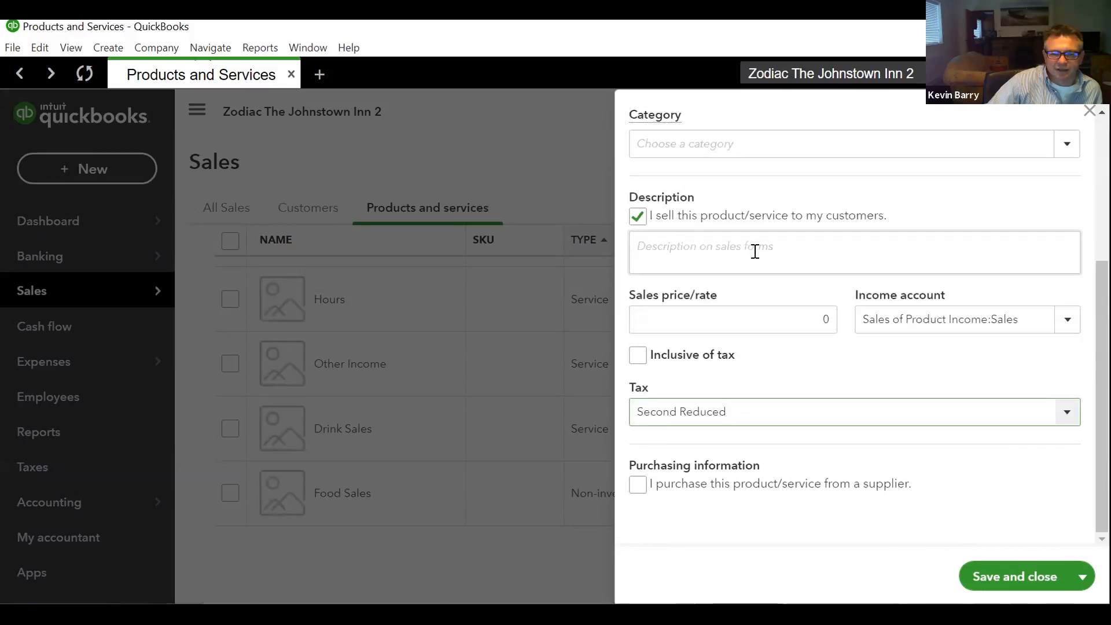
pyautogui.click(1000, 577)
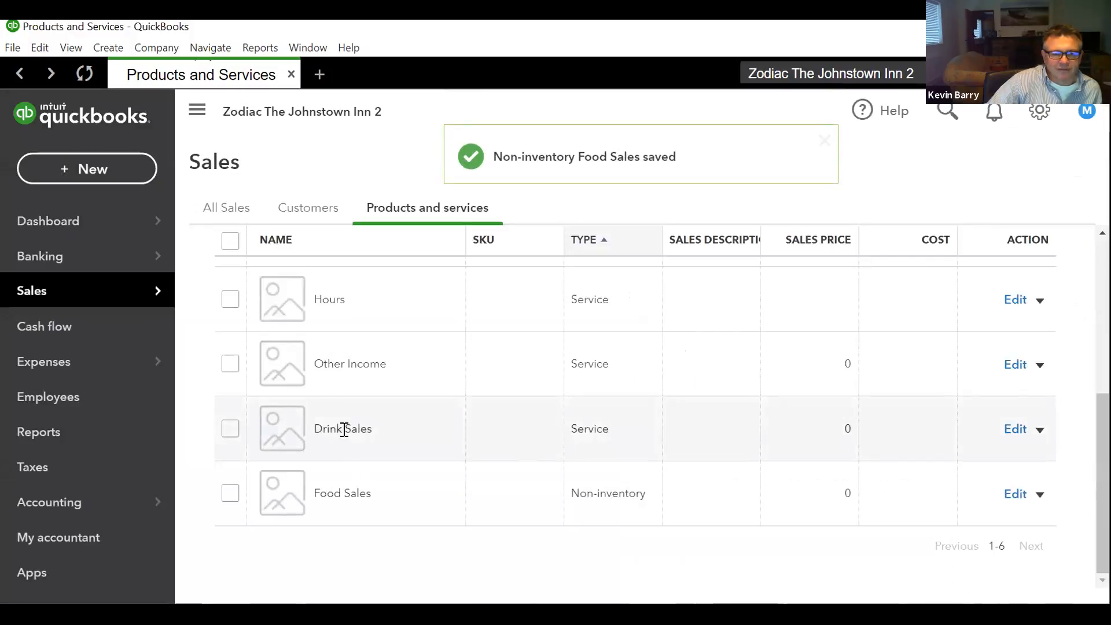
pyautogui.moveTo(89, 298)
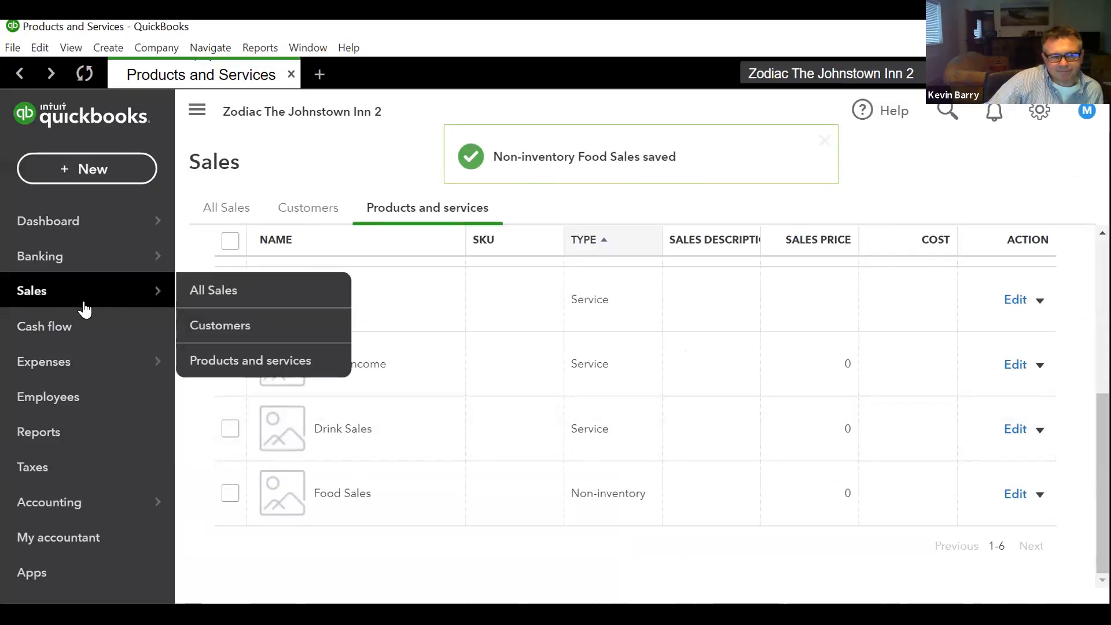
pyautogui.click(57, 437)
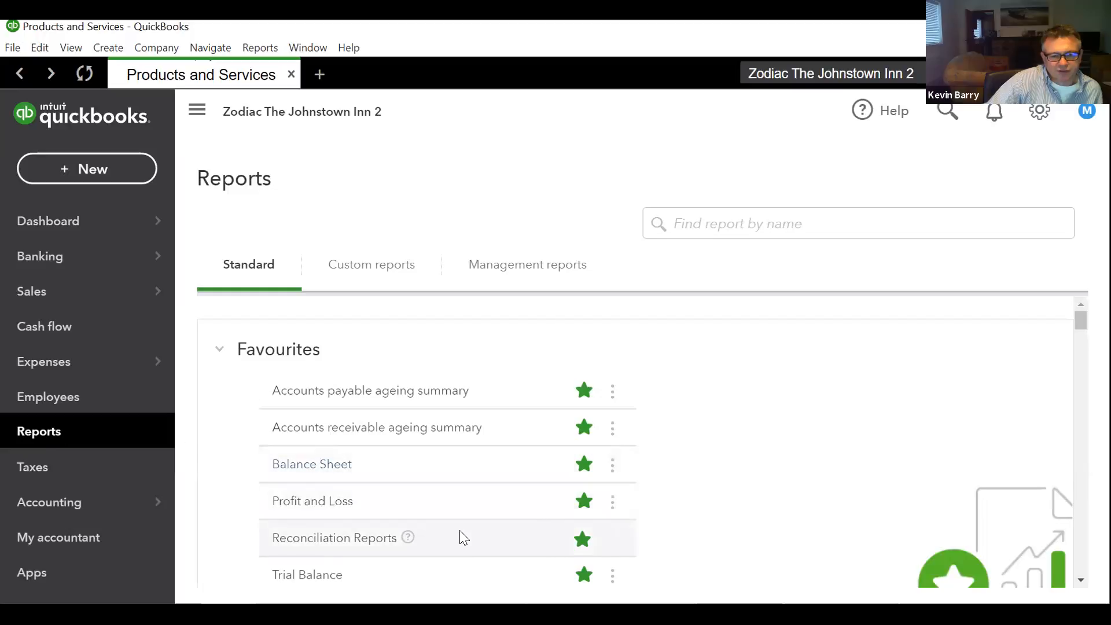
pyautogui.scroll(-6, 461, 528)
pyautogui.scroll(4, 457, 526)
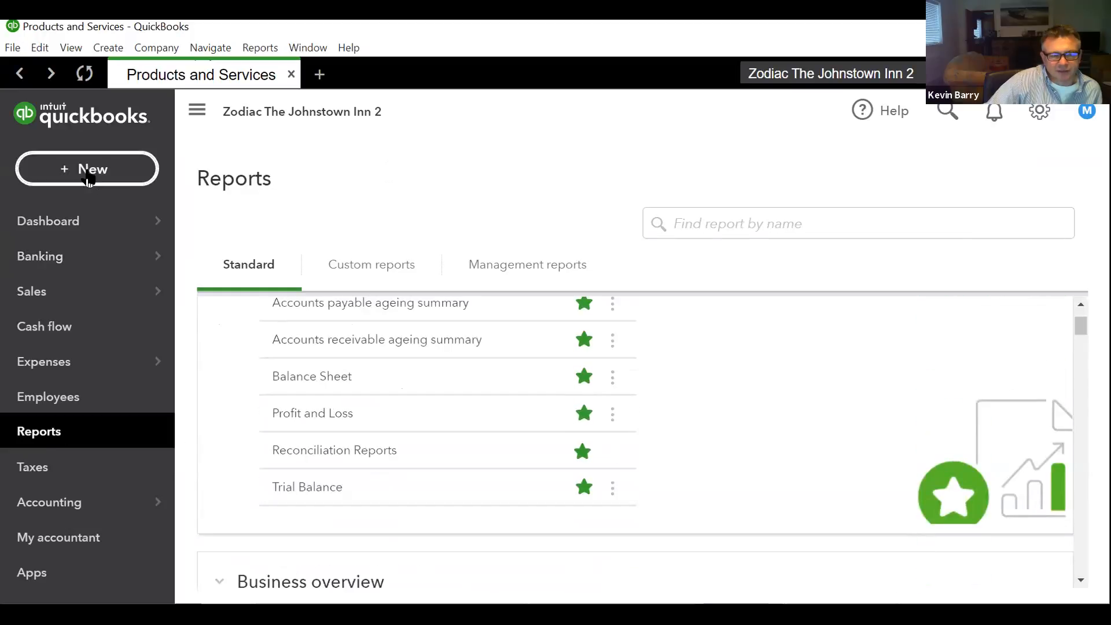
# Create a new invoice for the customer Zodiac Ltd Sales and set its invoice date to 31-10-2021
pyautogui.click(88, 179)
pyautogui.click(60, 275)
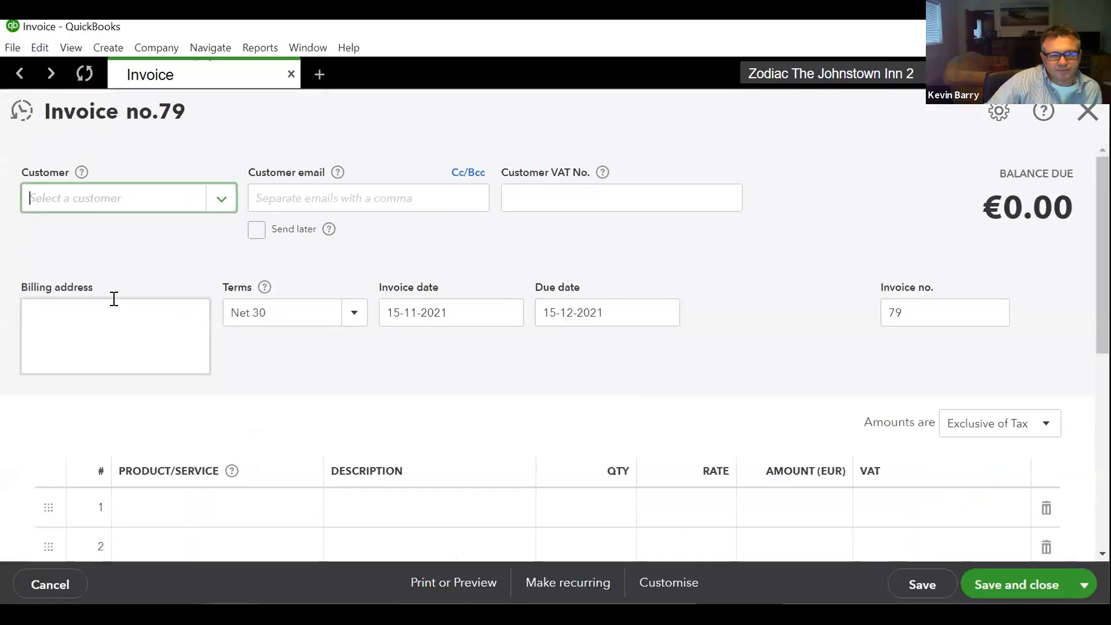
pyautogui.click(218, 209)
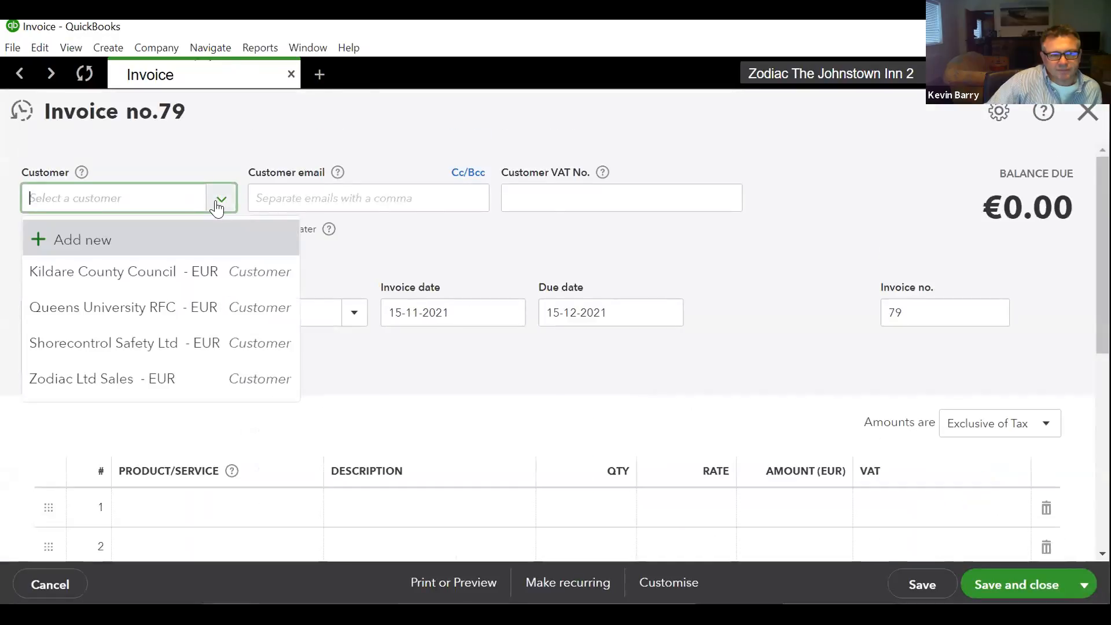
pyautogui.click(129, 377)
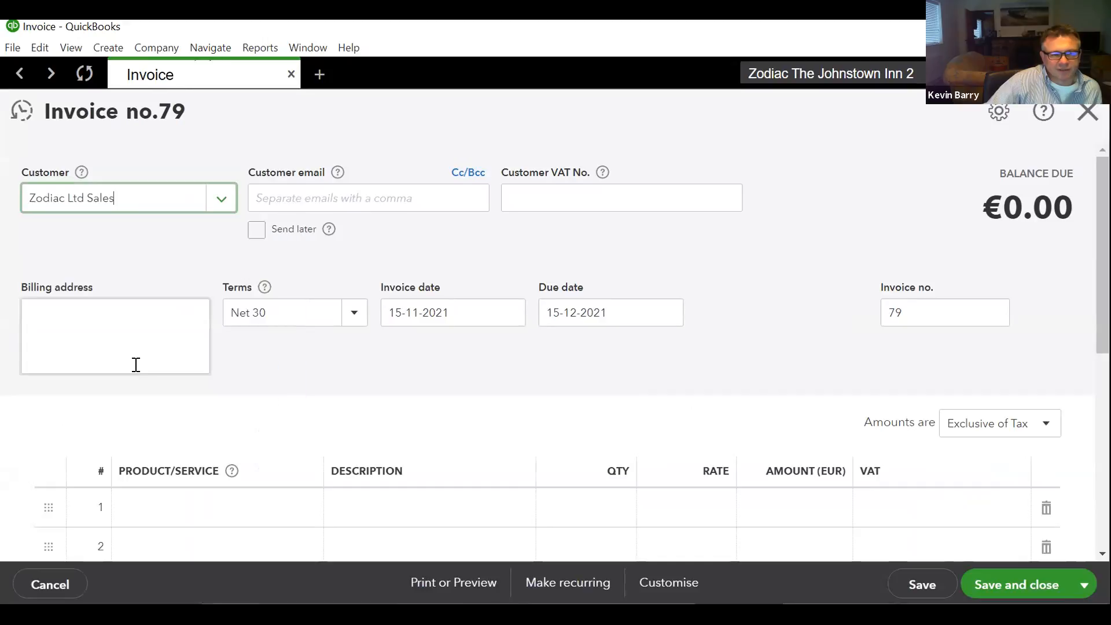
pyautogui.click(511, 314)
pyautogui.click(399, 365)
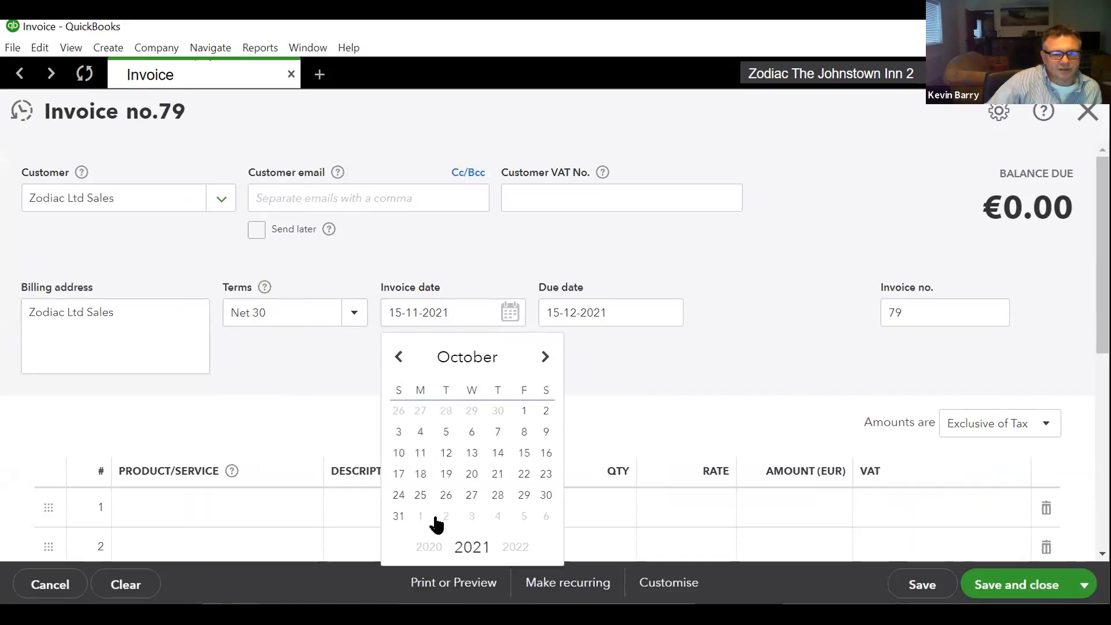
pyautogui.click(396, 515)
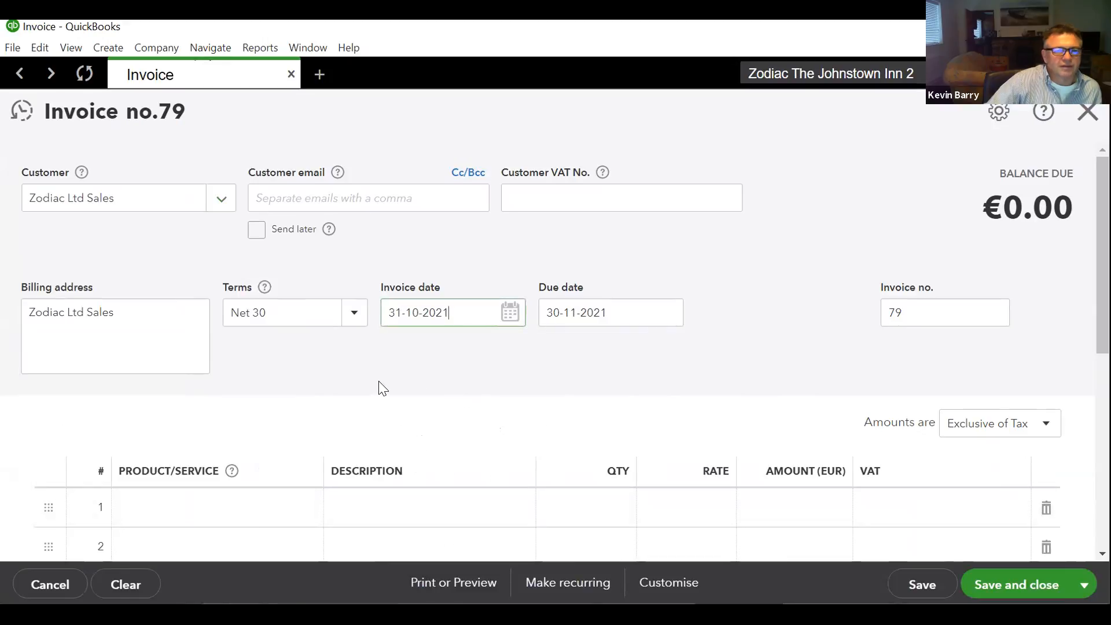
# Add Drink Sales as the product on the invoice's first line
pyautogui.scroll(-3, 393, 382)
pyautogui.scroll(2, 397, 379)
pyautogui.click(280, 422)
pyautogui.click(305, 427)
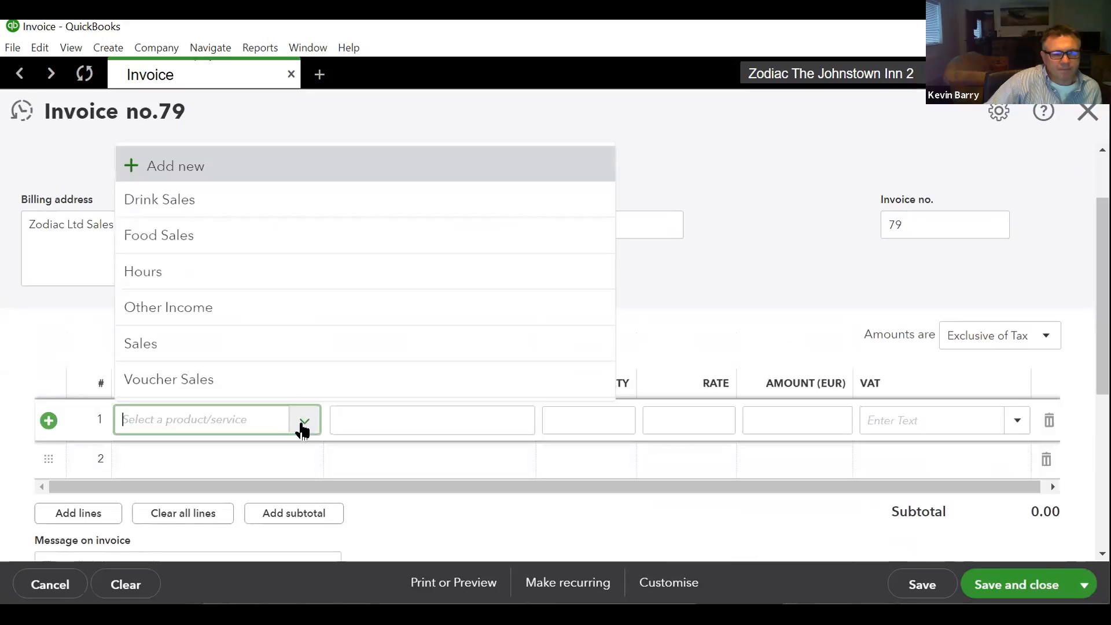
pyautogui.click(169, 198)
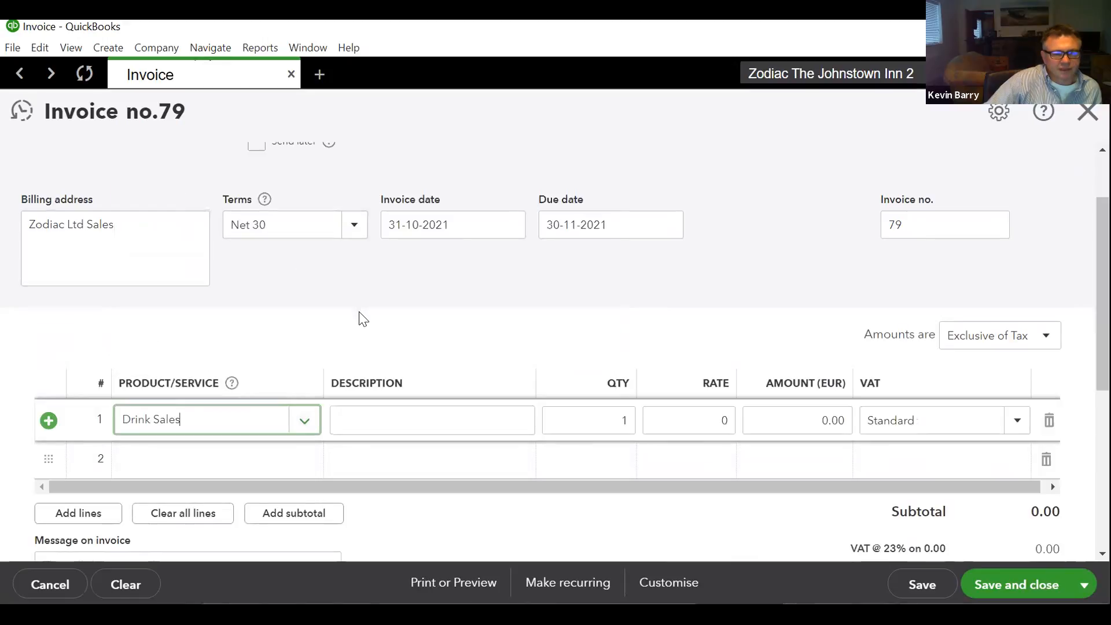
# Make the invoice amounts Inclusive of Tax and enter 10000 as the Drink Sales line amount
pyautogui.click(1031, 344)
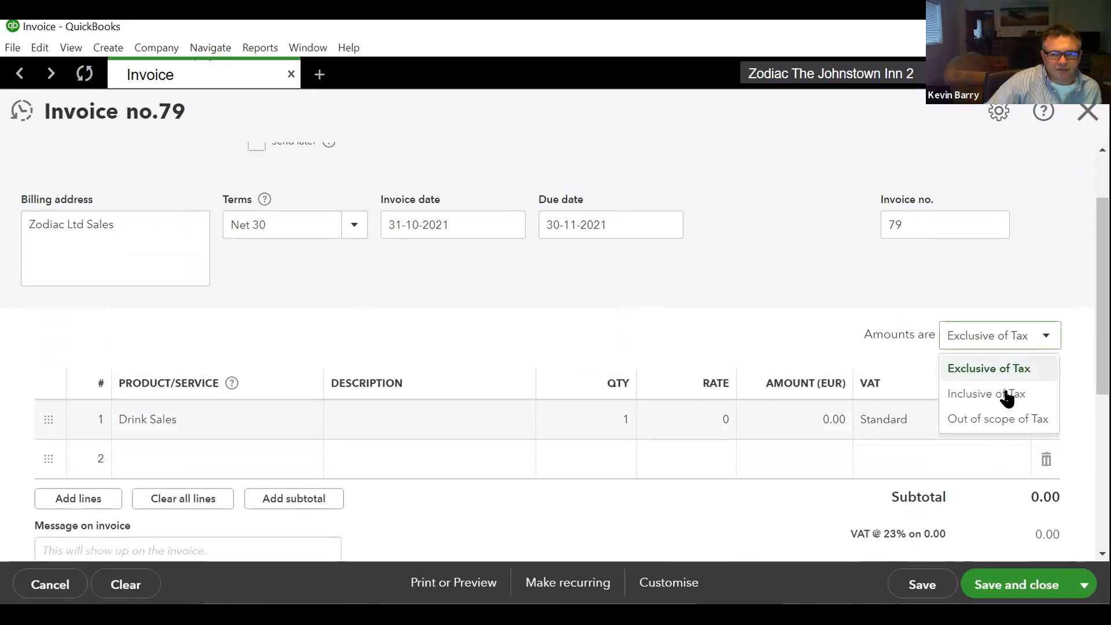
pyautogui.click(1006, 392)
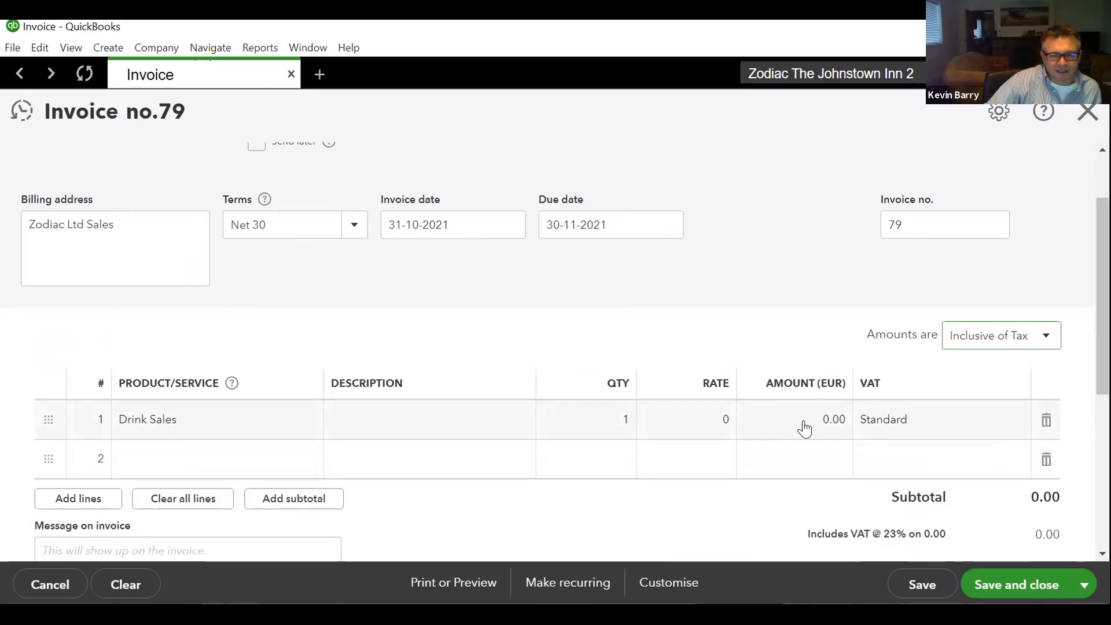
pyautogui.click(820, 420)
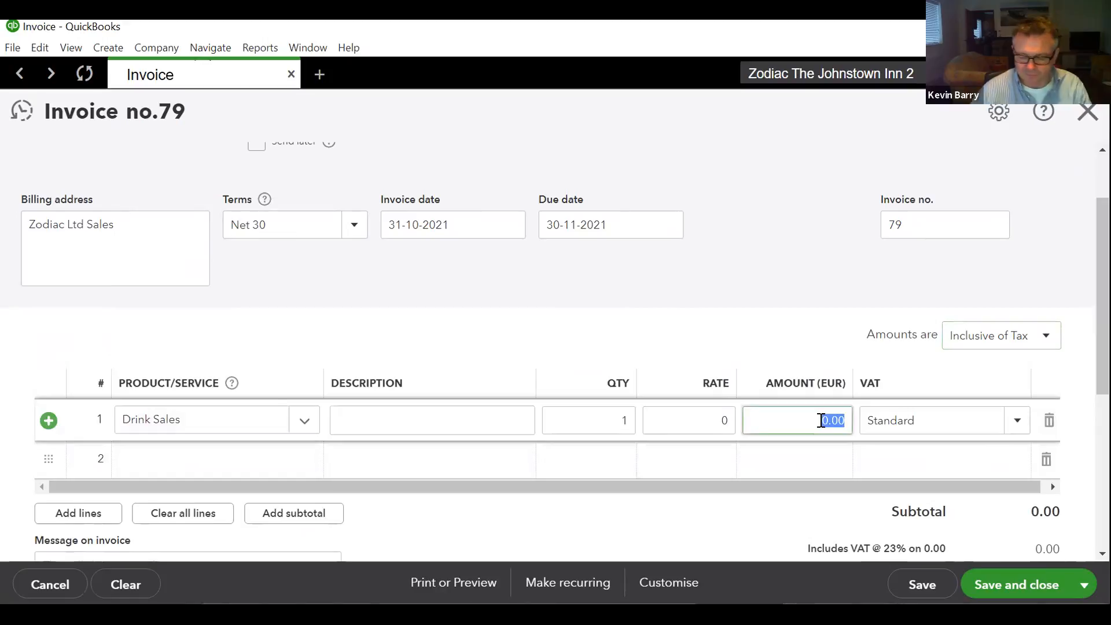
pyautogui.write('1')
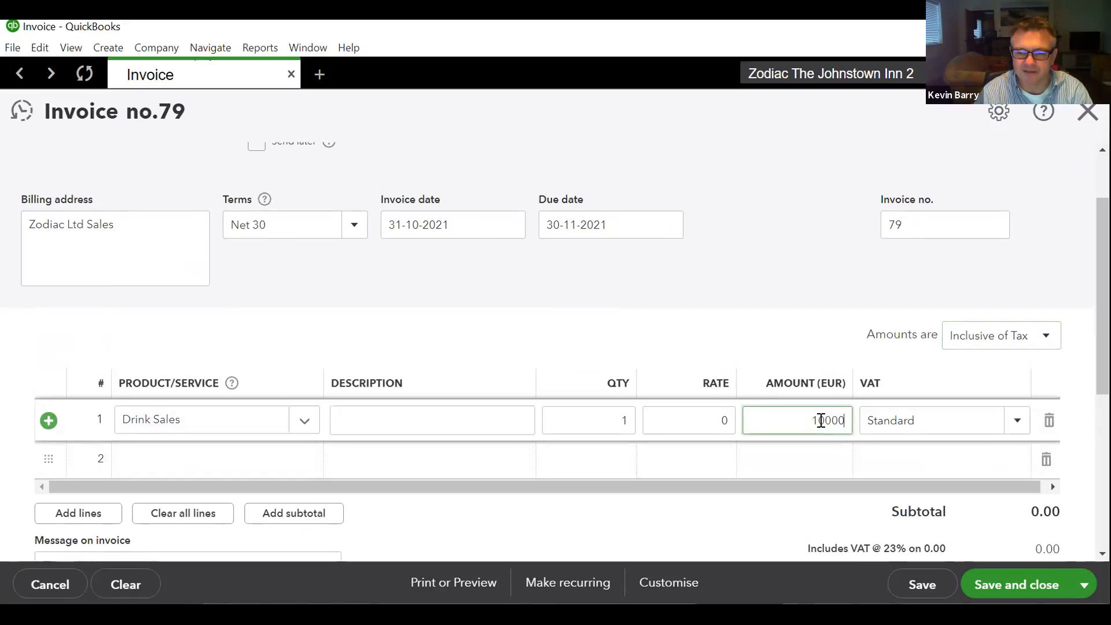
# Complete the Drink Sales amount as 10,000 and add a second invoice line for Food Sales with an amount of 5,000
pyautogui.write('0,000')
pyautogui.press('Tab')
pyautogui.click(307, 468)
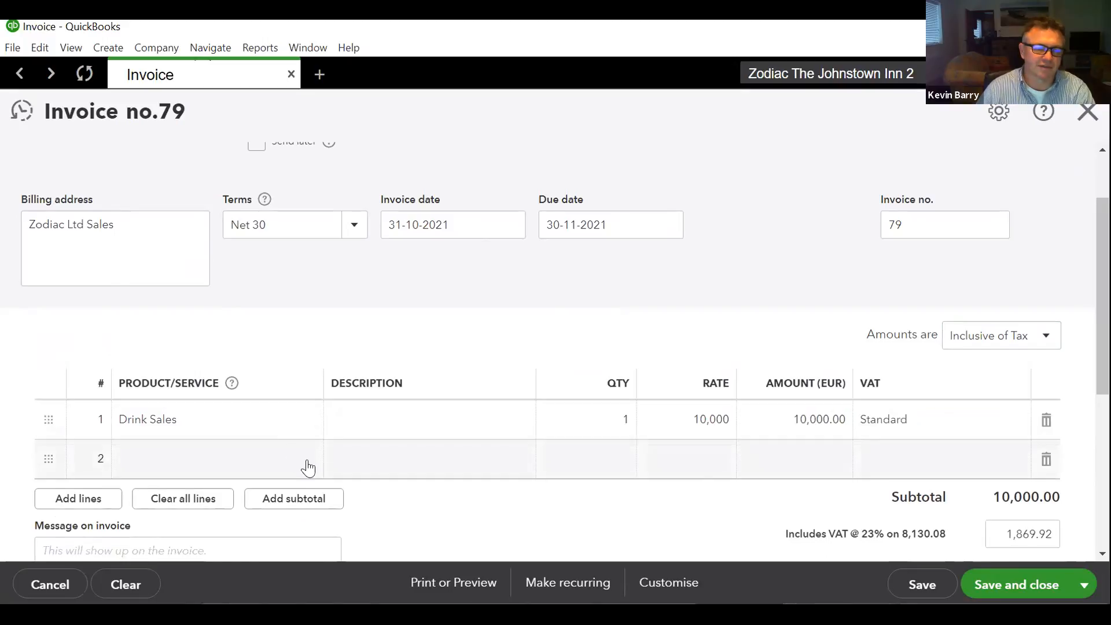
pyautogui.click(301, 460)
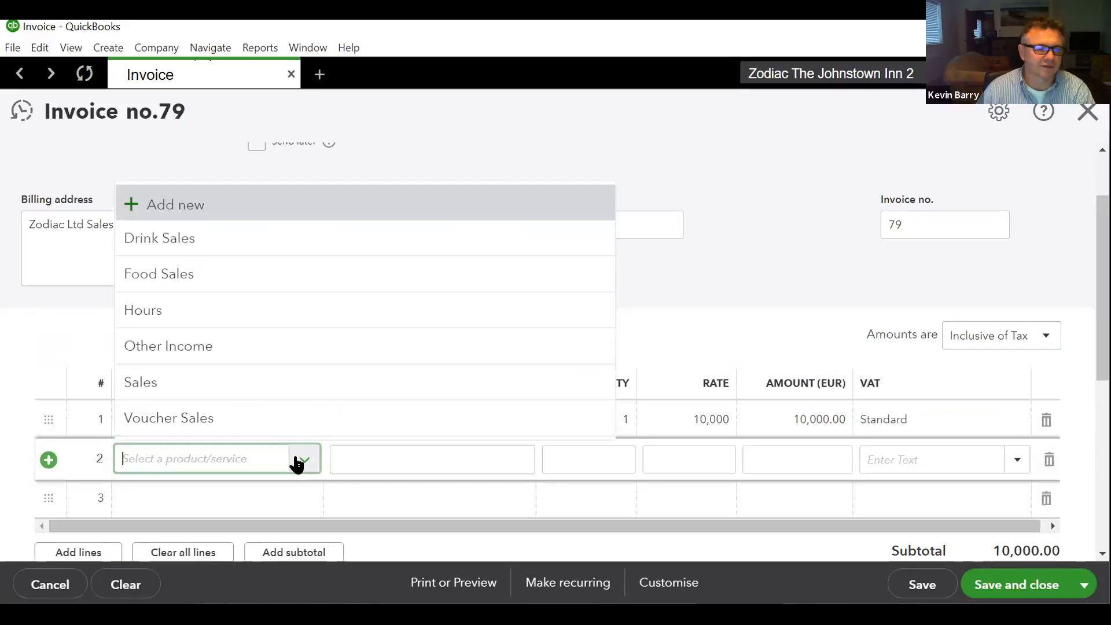
pyautogui.click(209, 275)
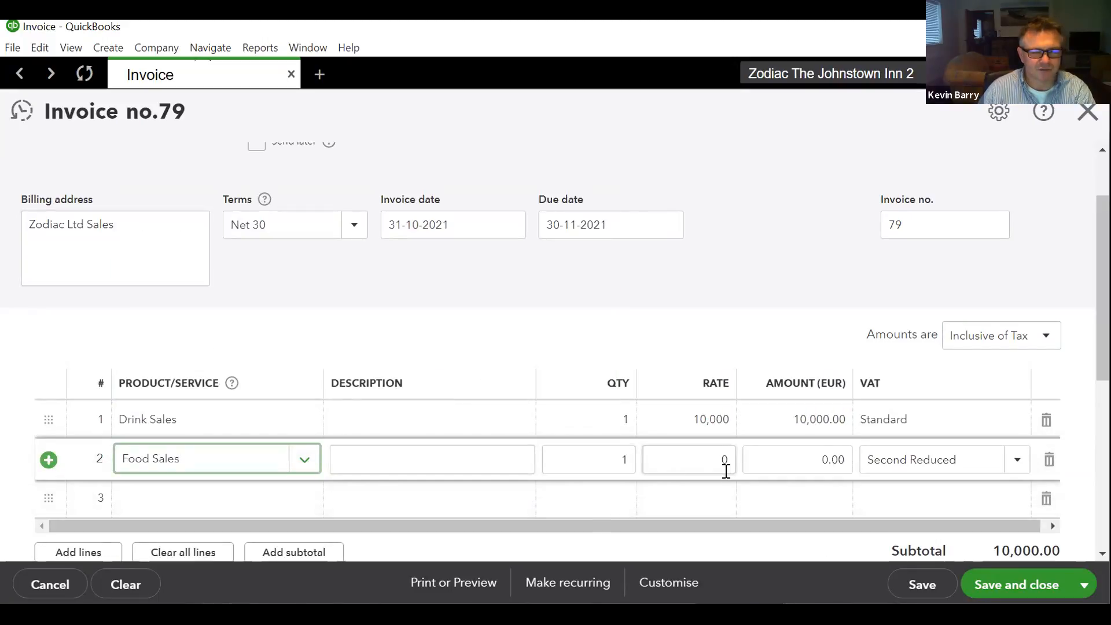
pyautogui.click(772, 461)
pyautogui.write('5')
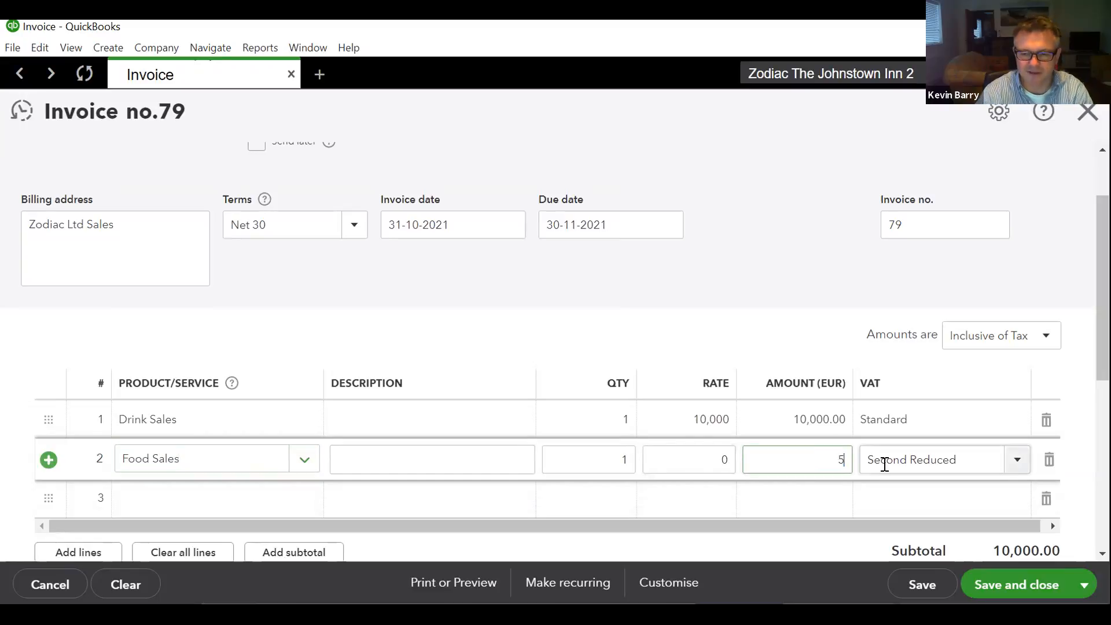
pyautogui.write(',000')
pyautogui.press('Tab')
# Review the invoice's VAT breakdown, then save and close it, accepting the reuse of invoice number 79
pyautogui.scroll(-4, 719, 295)
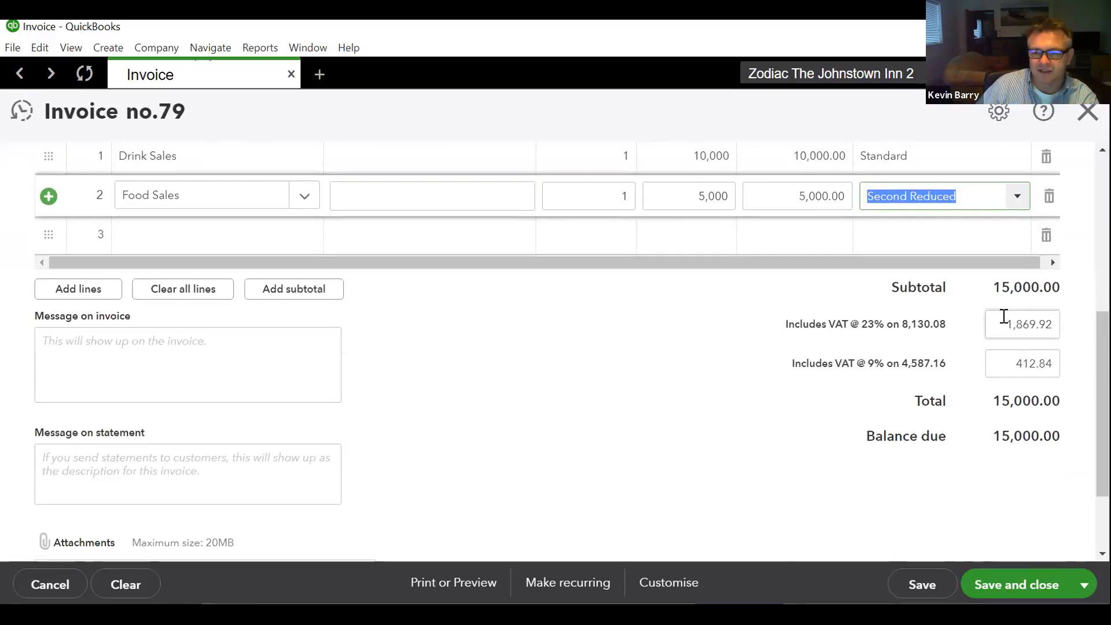
pyautogui.scroll(5, 618, 379)
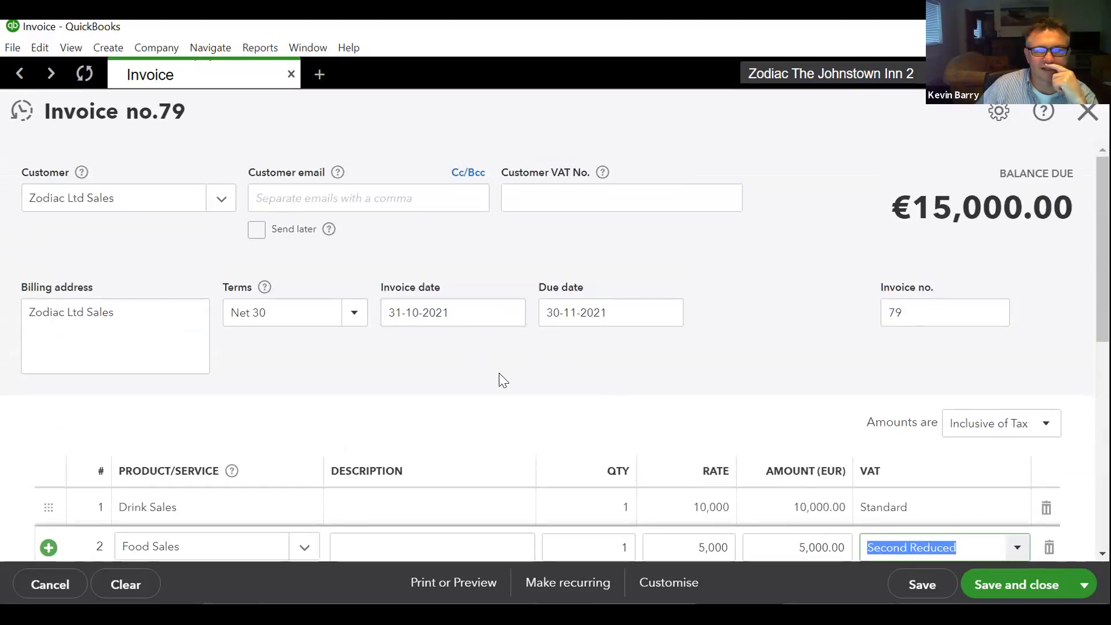
pyautogui.scroll(-5, 499, 380)
pyautogui.click(988, 585)
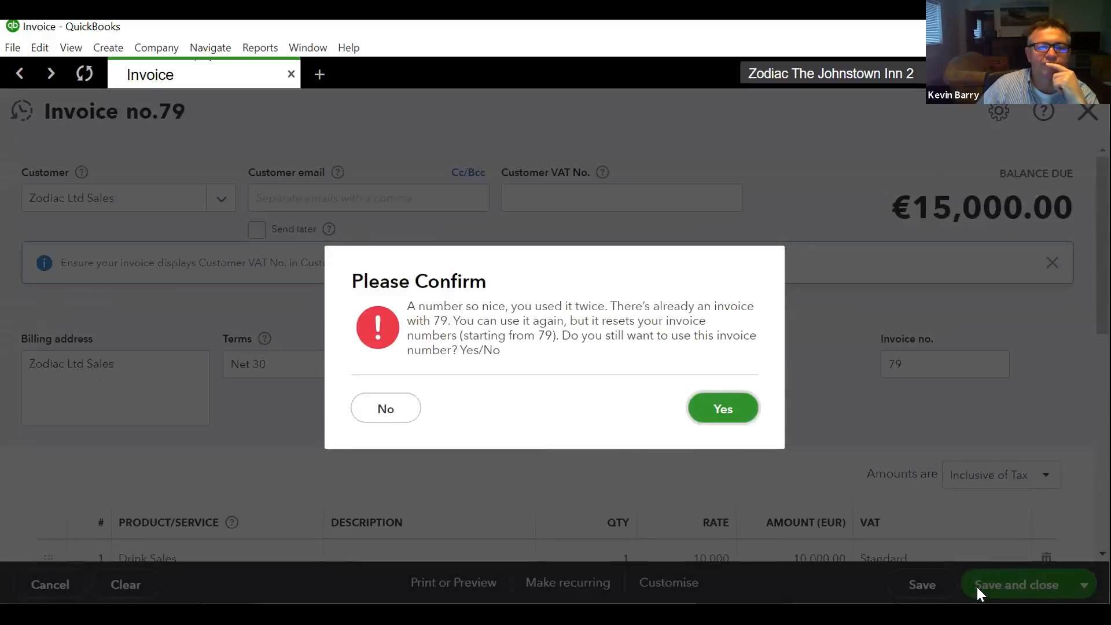
pyautogui.click(702, 409)
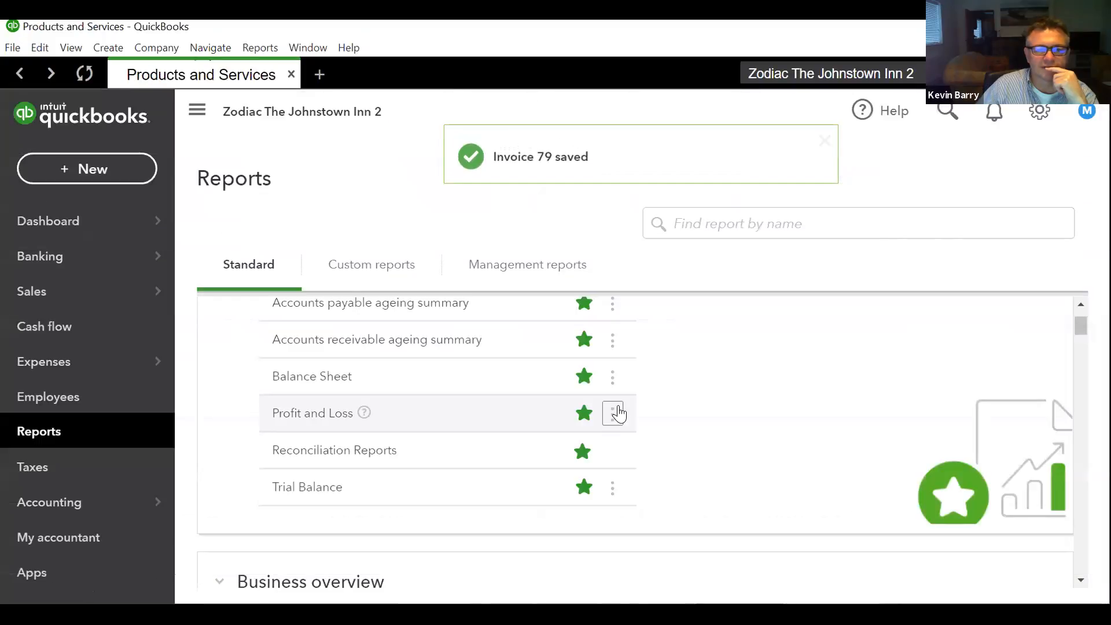
# Open the VAT return preparation for 01-10-2021 to 31-10-2021 and review the VAT3 figures
pyautogui.click(43, 480)
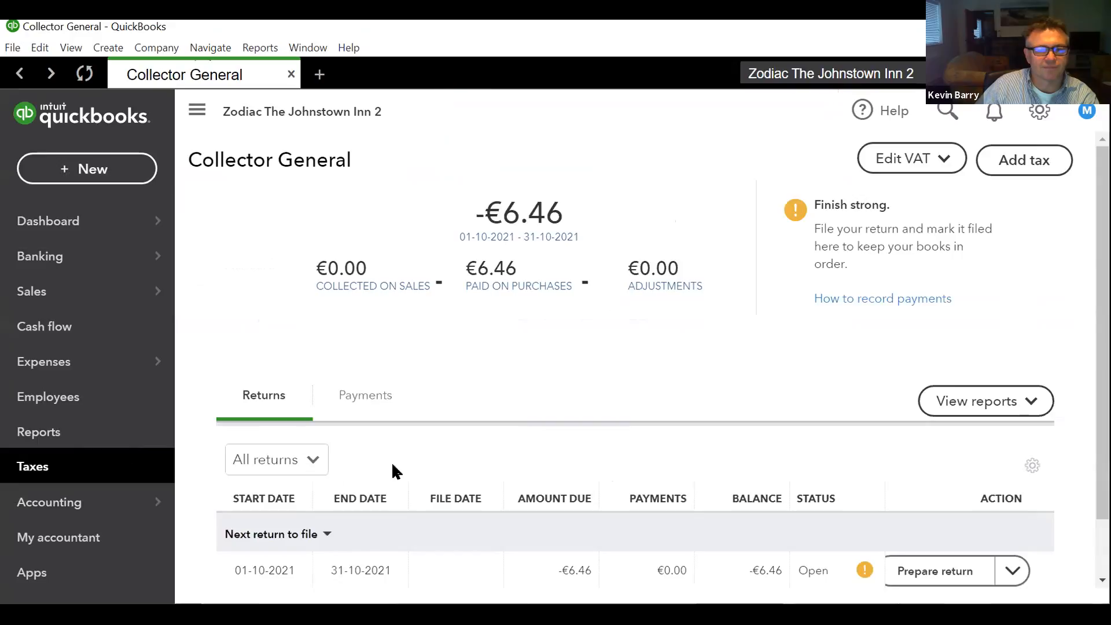
pyautogui.scroll(-1, 431, 488)
pyautogui.scroll(-1, 431, 488)
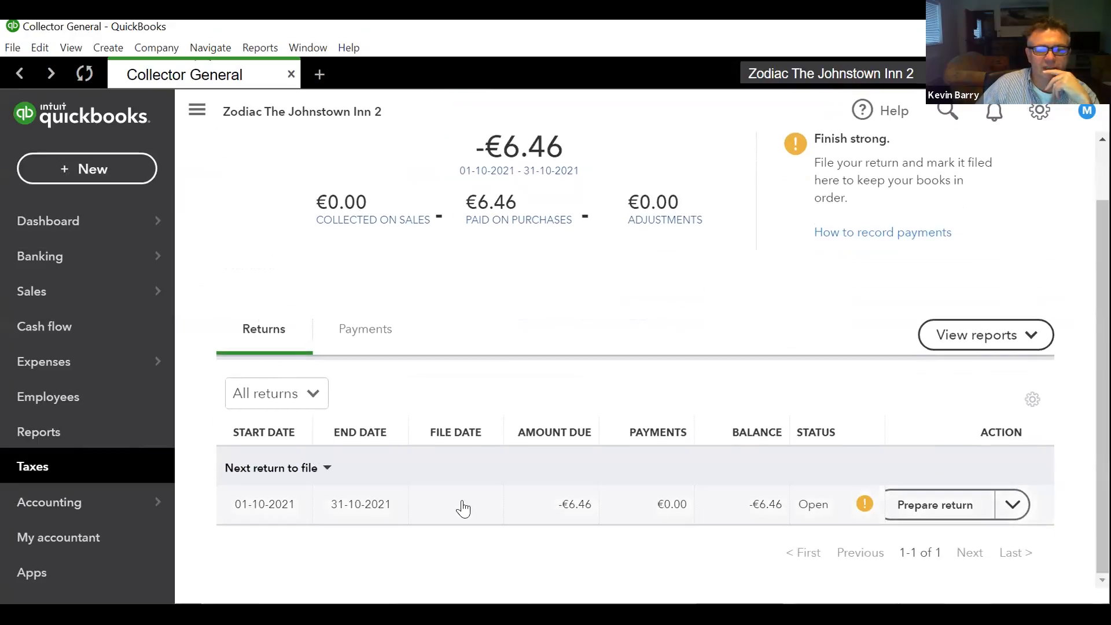
pyautogui.click(956, 514)
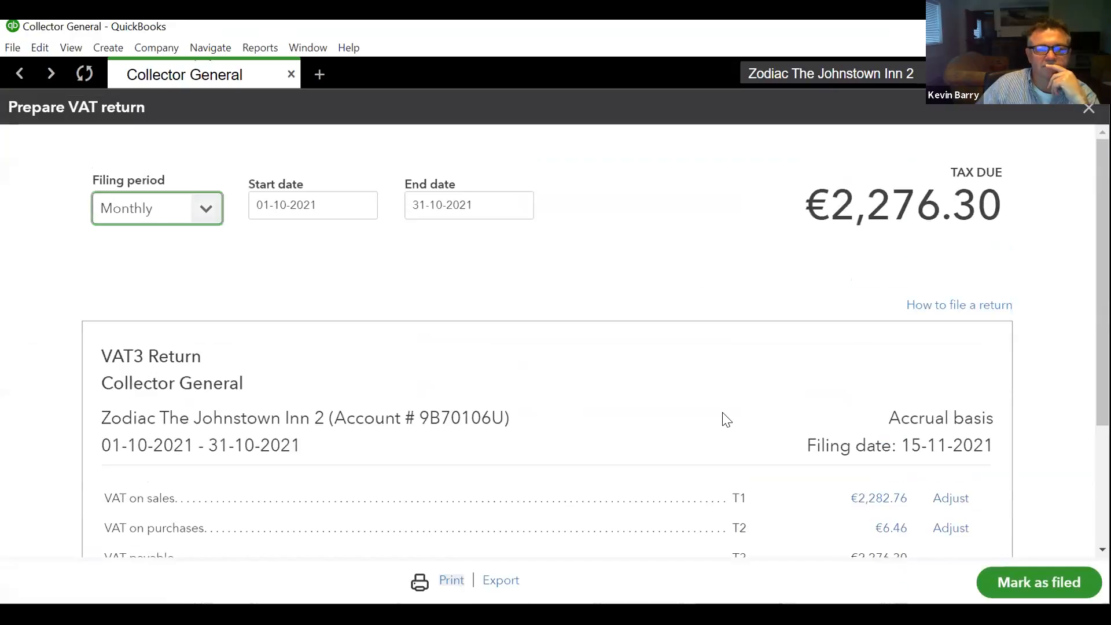
pyautogui.scroll(-3, 727, 420)
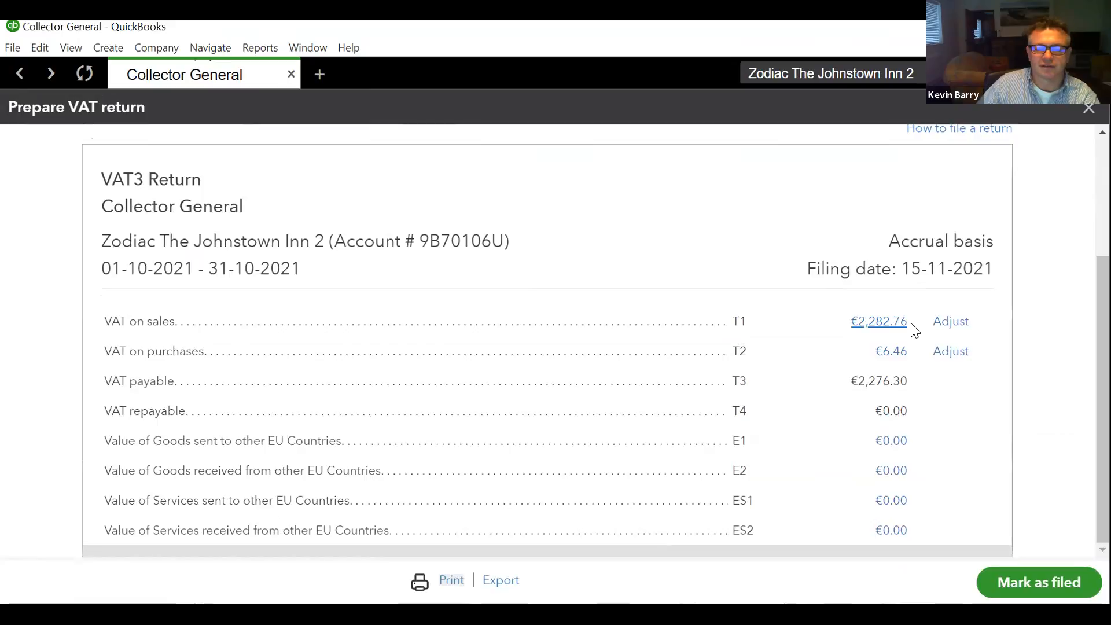
# Open the detail behind the VAT on sales (T1) figure and examine its tax rates, taxable amounts and VAT amounts
pyautogui.click(882, 321)
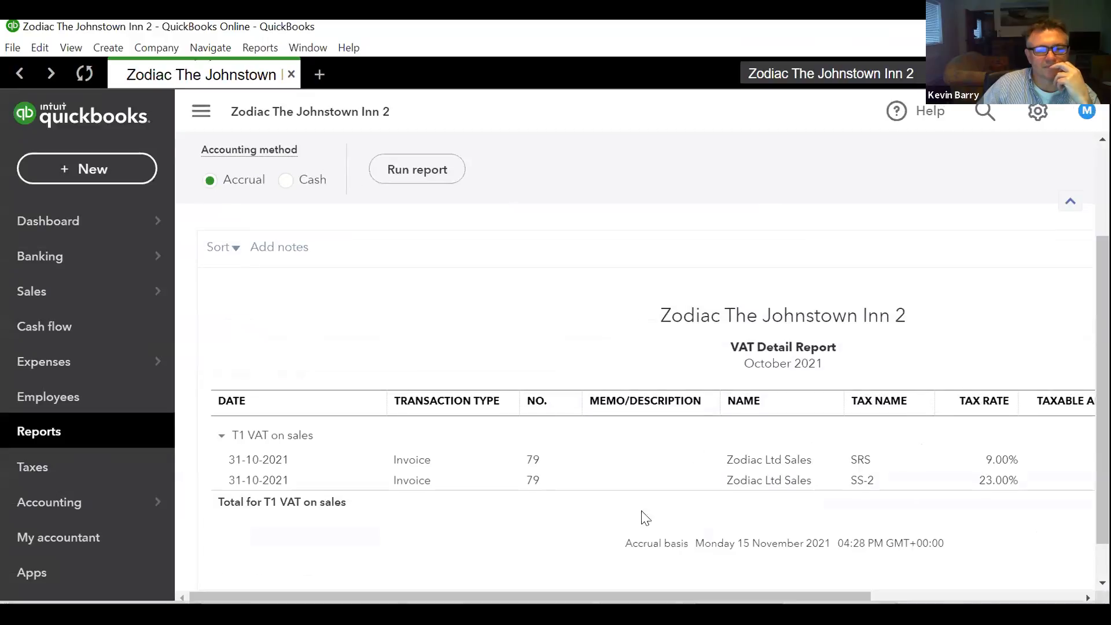
pyautogui.moveTo(868, 596); pyautogui.dragTo(1023, 593)
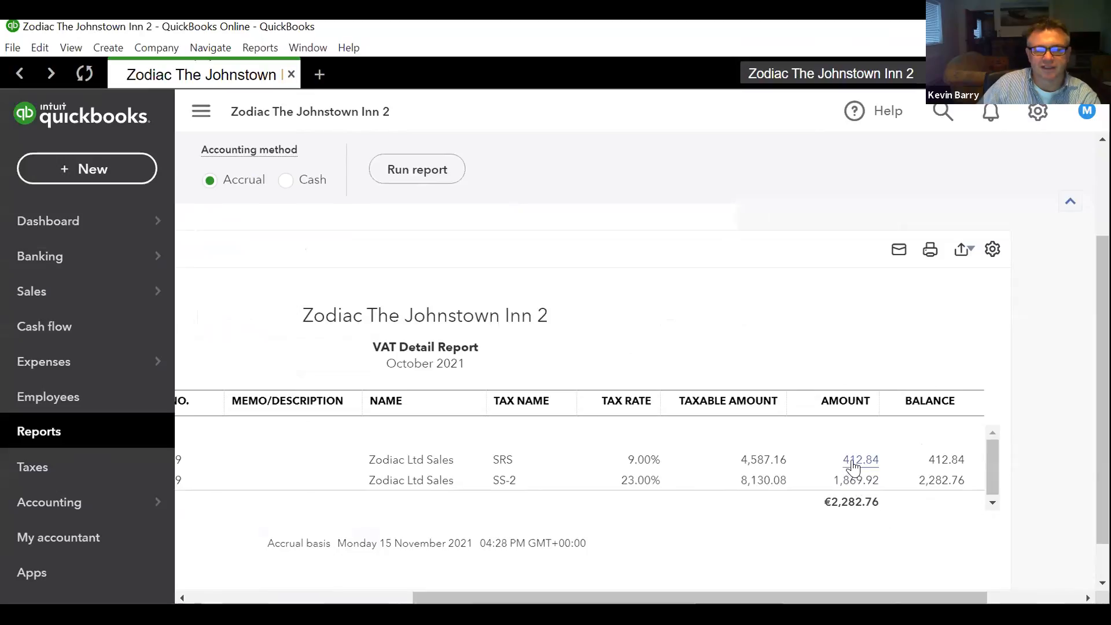
pyautogui.moveTo(550, 597); pyautogui.dragTo(479, 570)
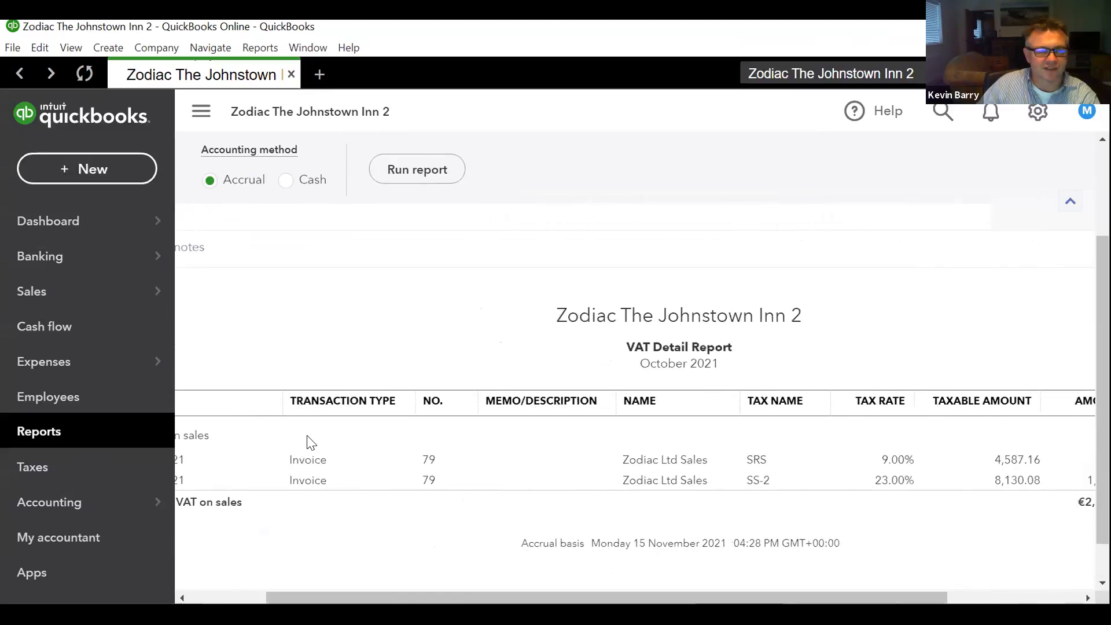
# Run the Profit and Loss report with both the start and end dates set to 31-10-2021
pyautogui.click(95, 438)
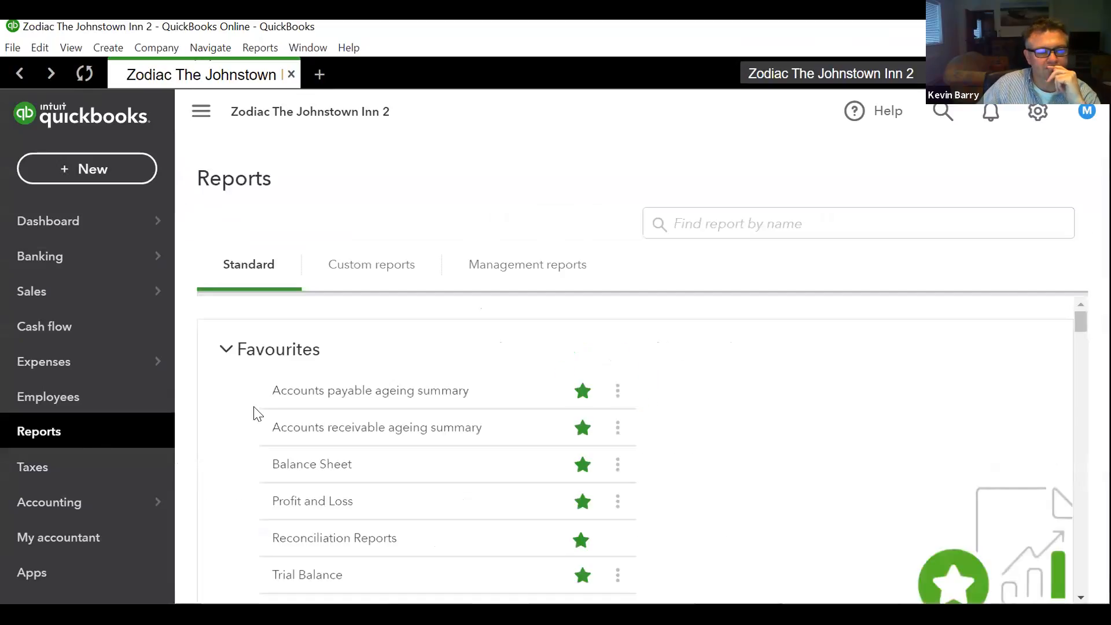
pyautogui.click(294, 499)
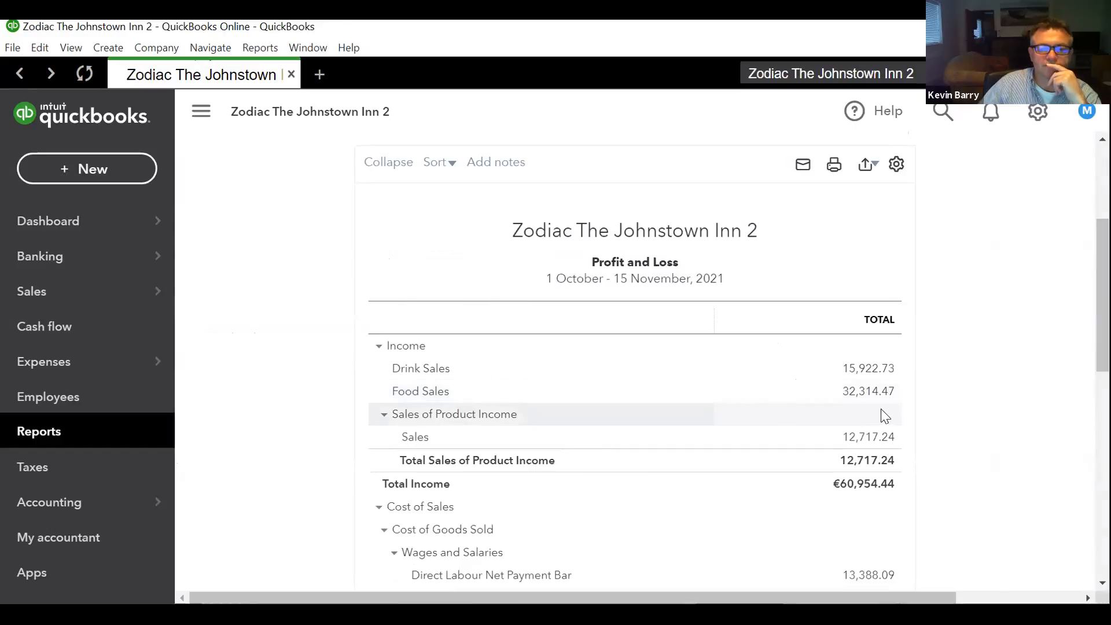
pyautogui.scroll(4, 491, 290)
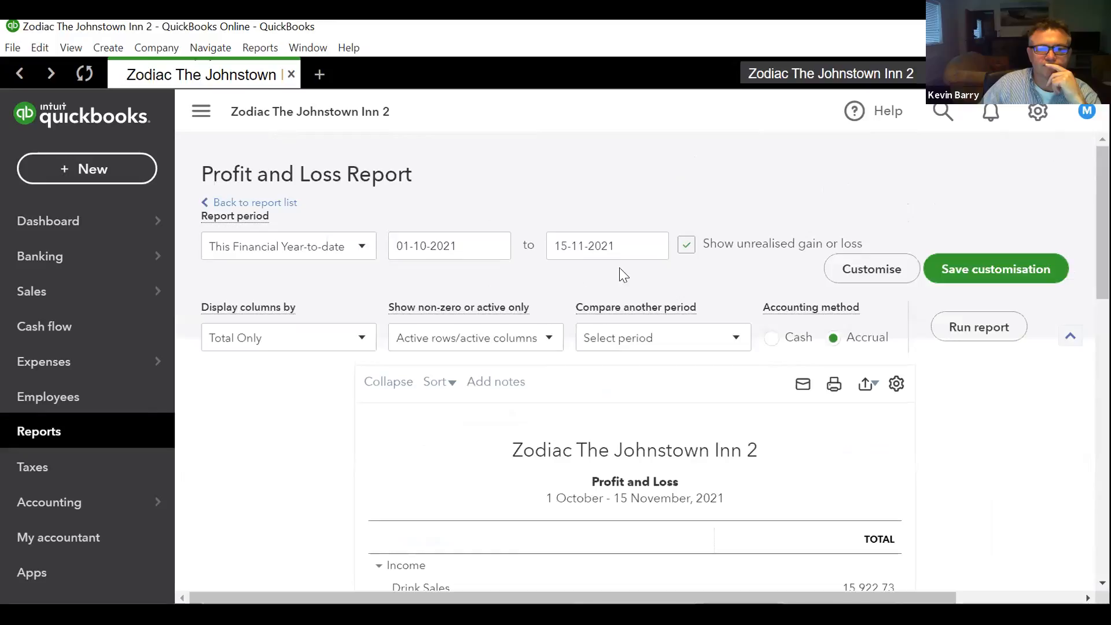
pyautogui.click(652, 245)
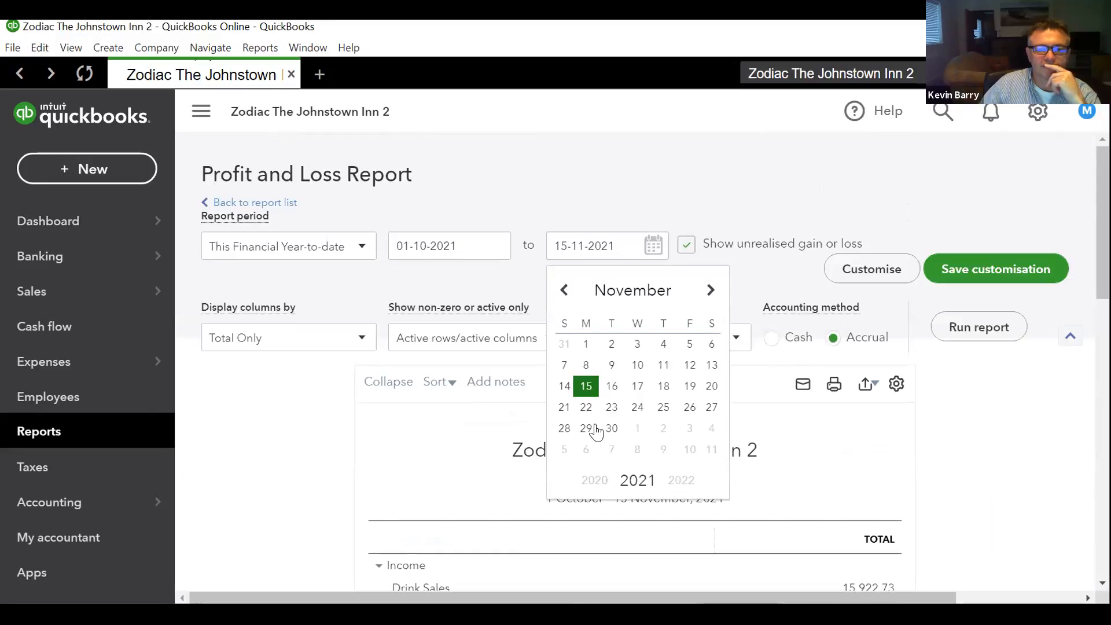
pyautogui.click(564, 289)
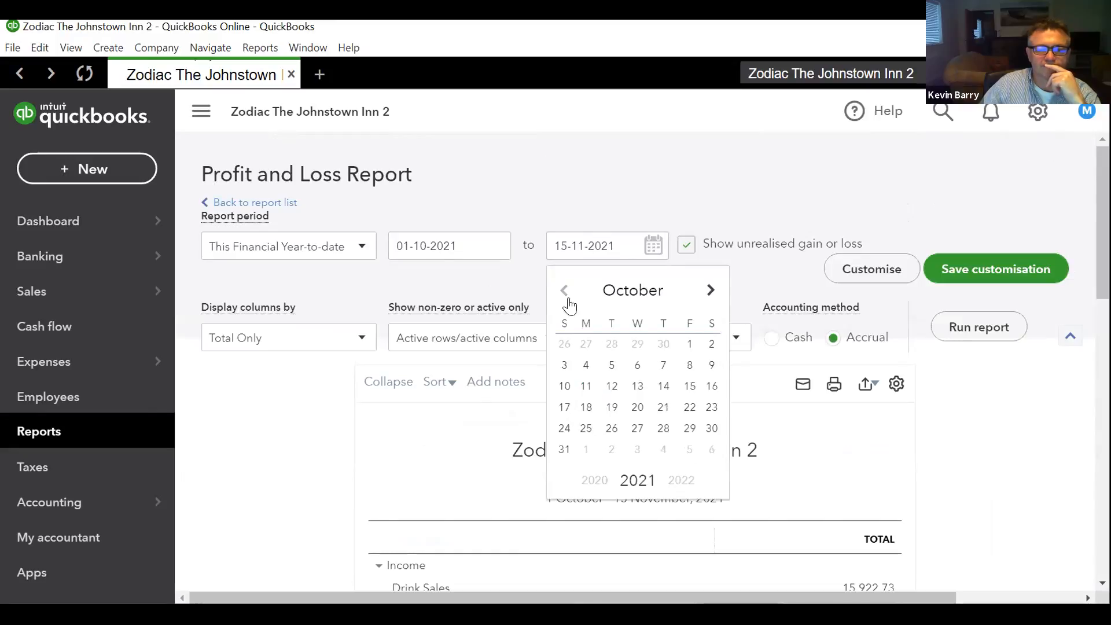
pyautogui.click(564, 450)
pyautogui.click(480, 245)
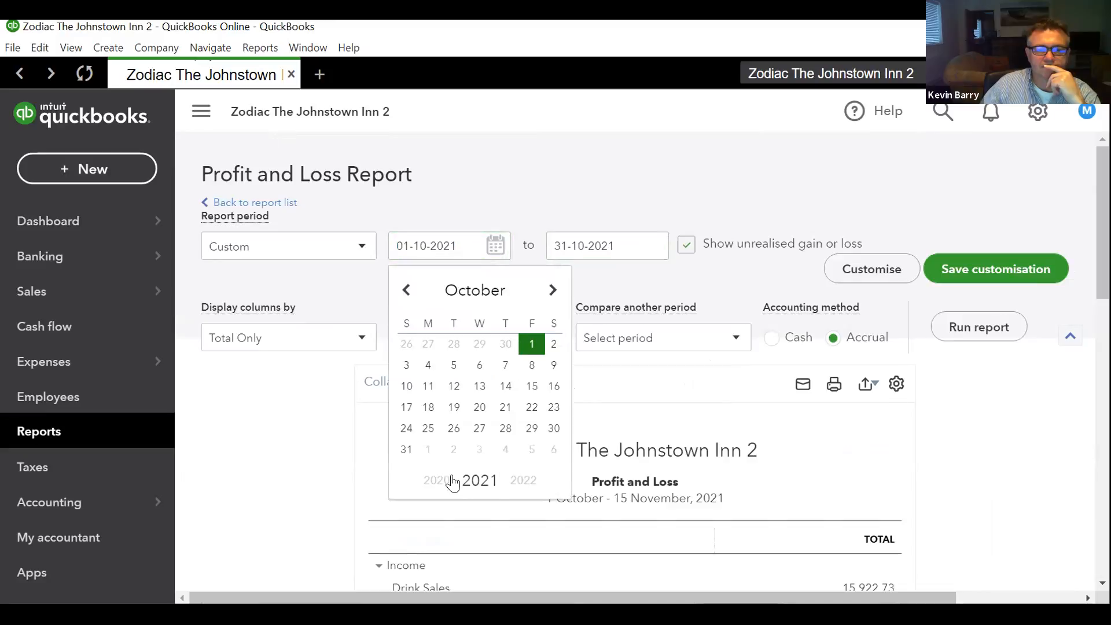
pyautogui.click(405, 451)
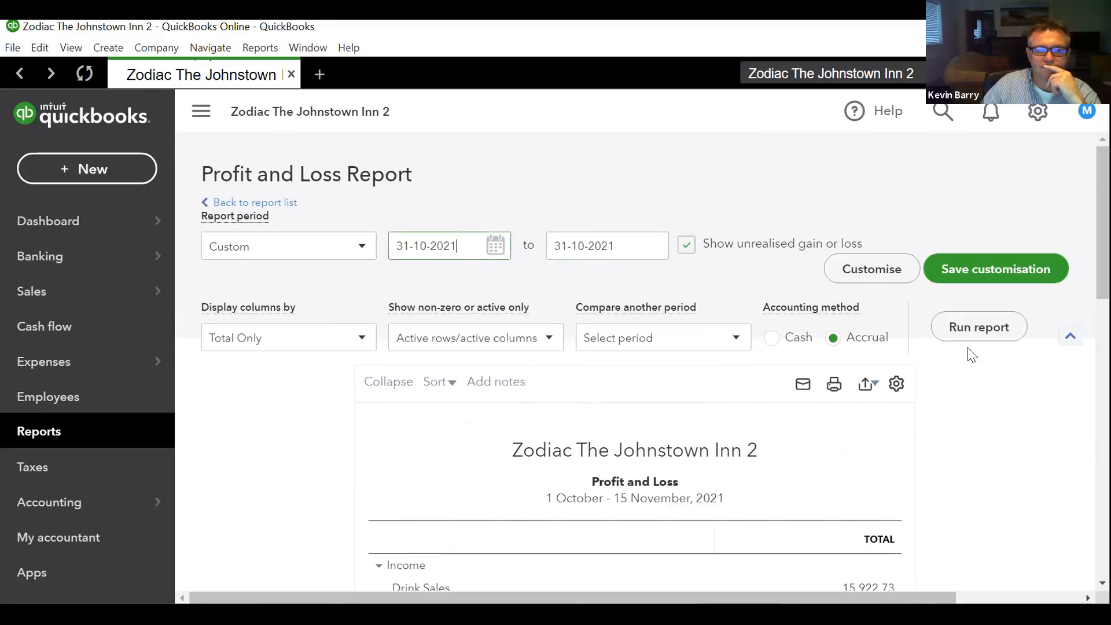
pyautogui.click(988, 334)
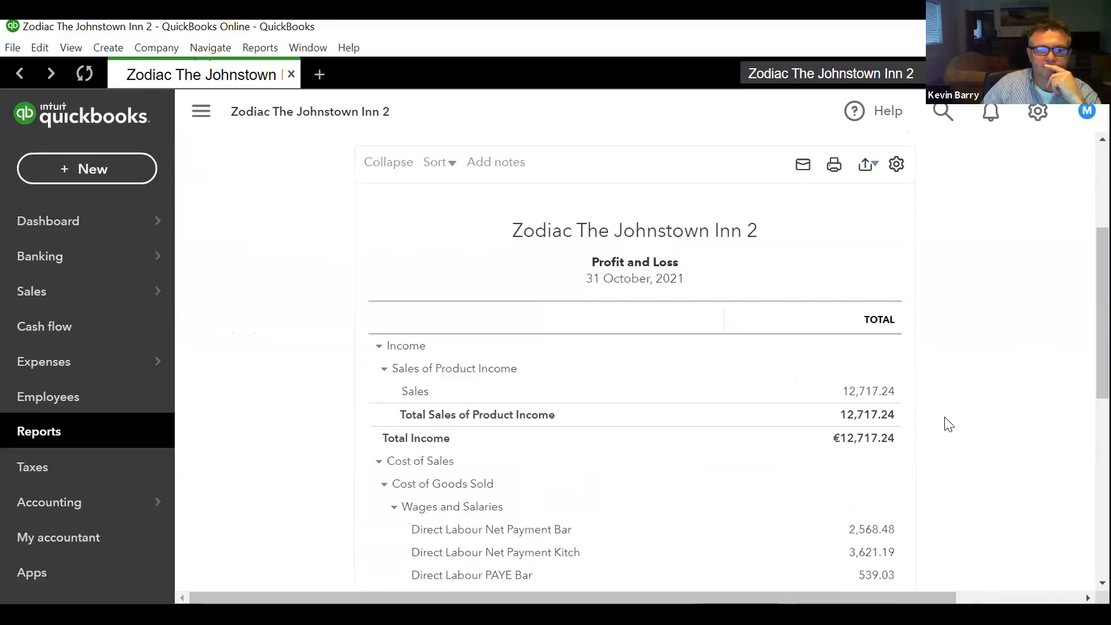
# Drill into the Sales income figure and examine the accounts, splits and amounts of its invoice lines
pyautogui.click(880, 398)
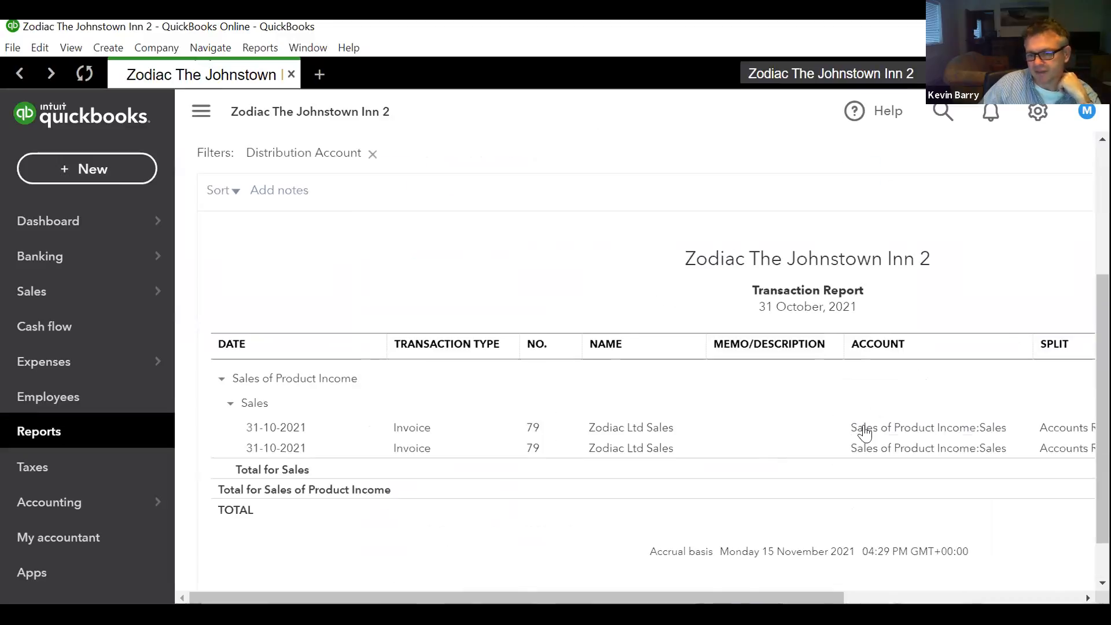
pyautogui.moveTo(752, 597); pyautogui.dragTo(1015, 597)
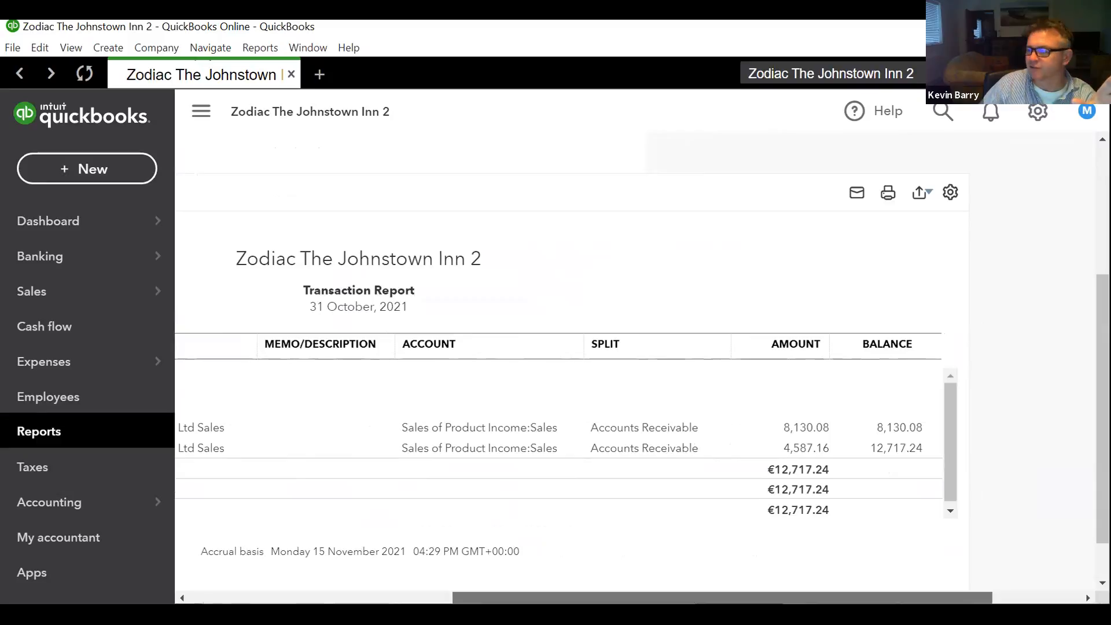
pyautogui.moveTo(722, 598); pyautogui.dragTo(721, 598)
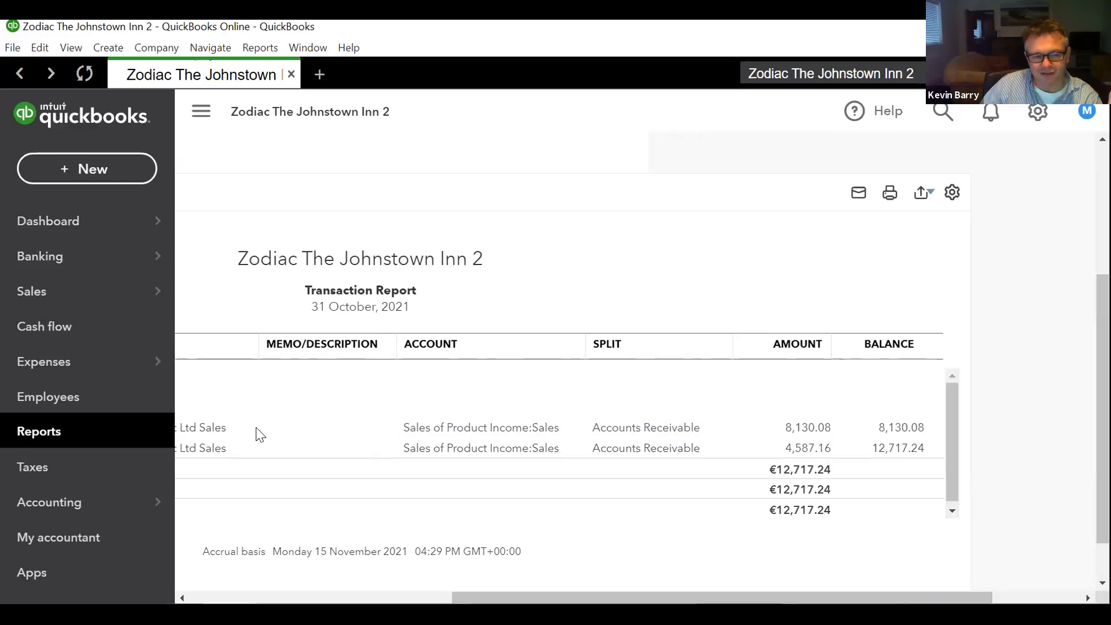
pyautogui.moveTo(722, 598); pyautogui.dragTo(721, 598)
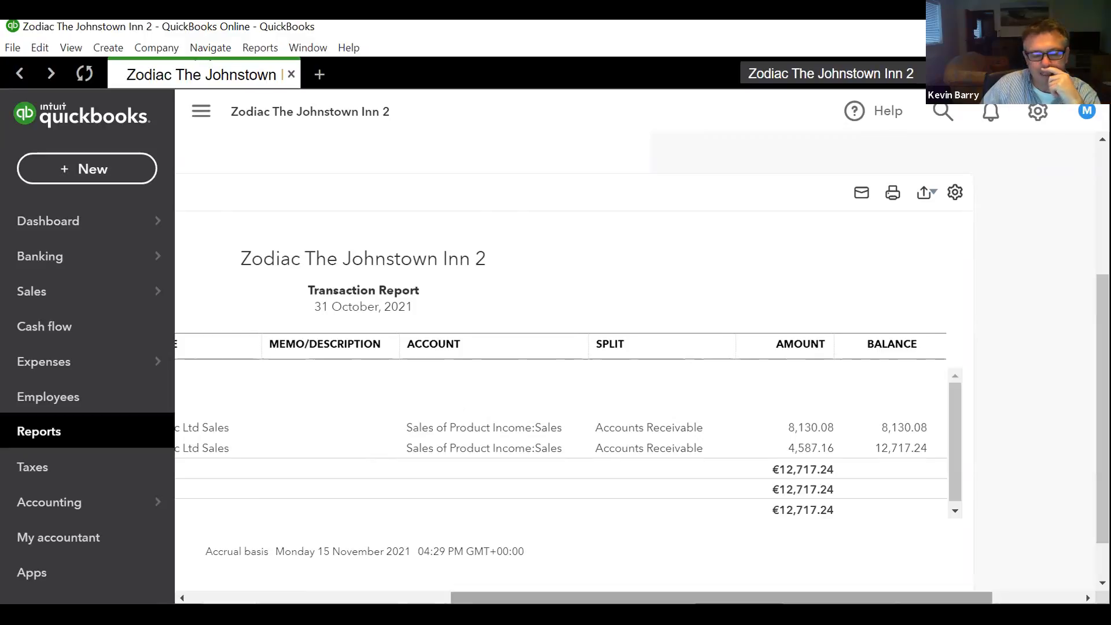
pyautogui.moveTo(521, 598); pyautogui.dragTo(178, 588)
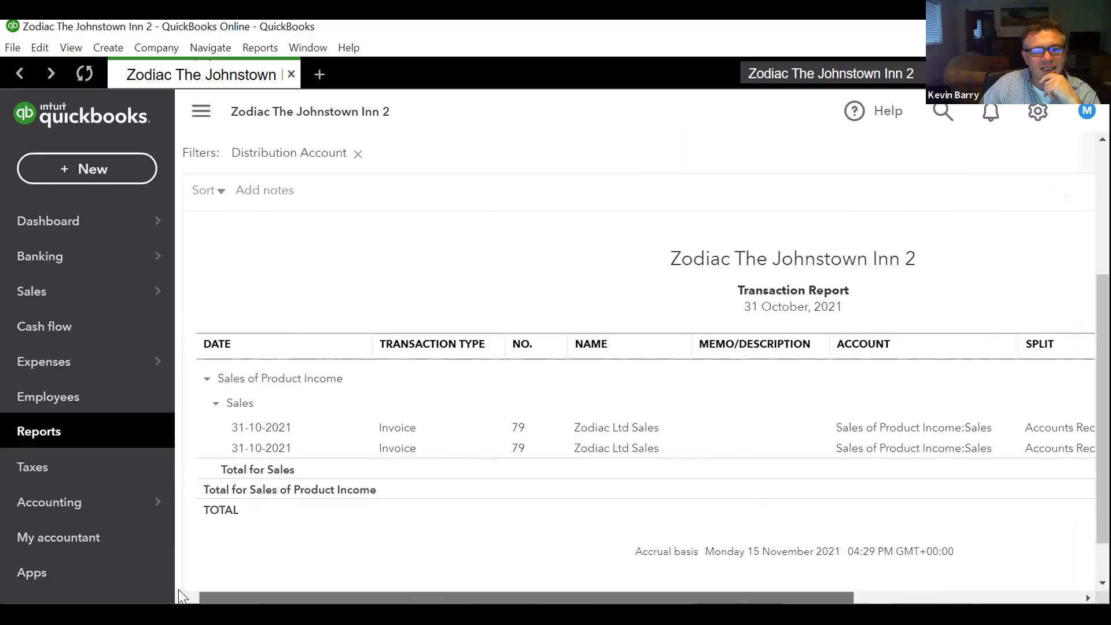
# Open the VAT Payable account's history from the chart of accounts and look through it to the 31-10-2020 sales invoice entries
pyautogui.moveTo(102, 522)
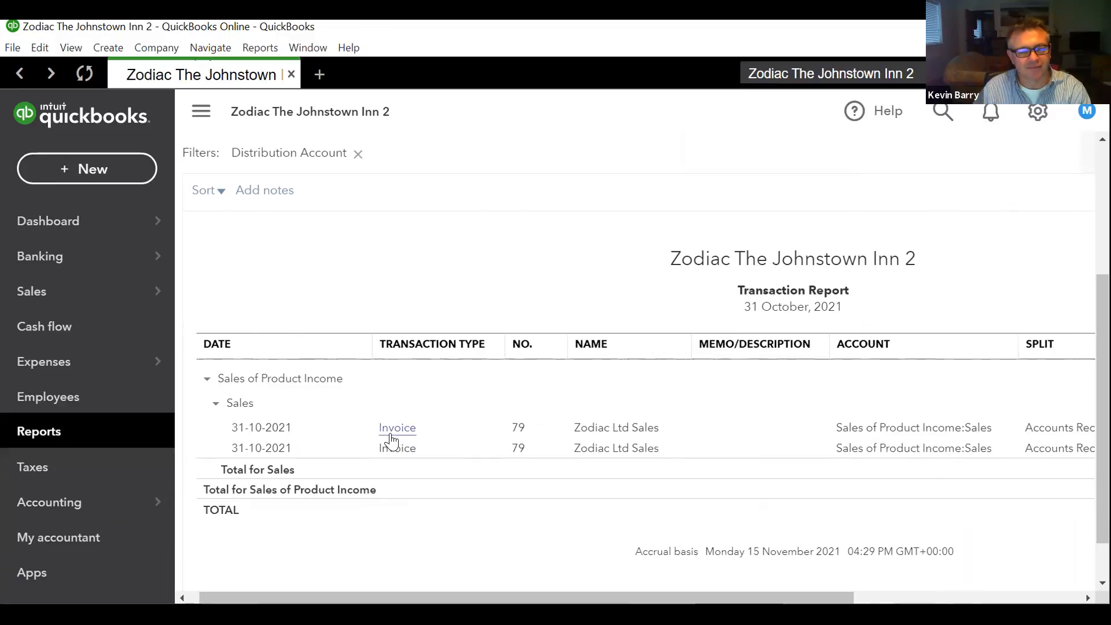
pyautogui.moveTo(137, 517)
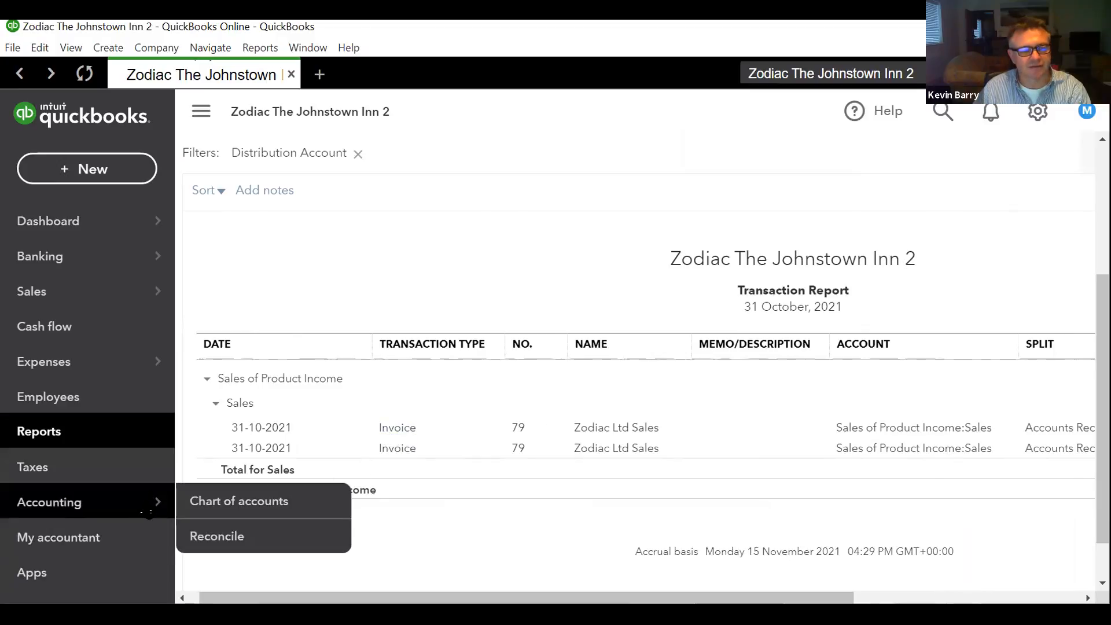
pyautogui.click(228, 504)
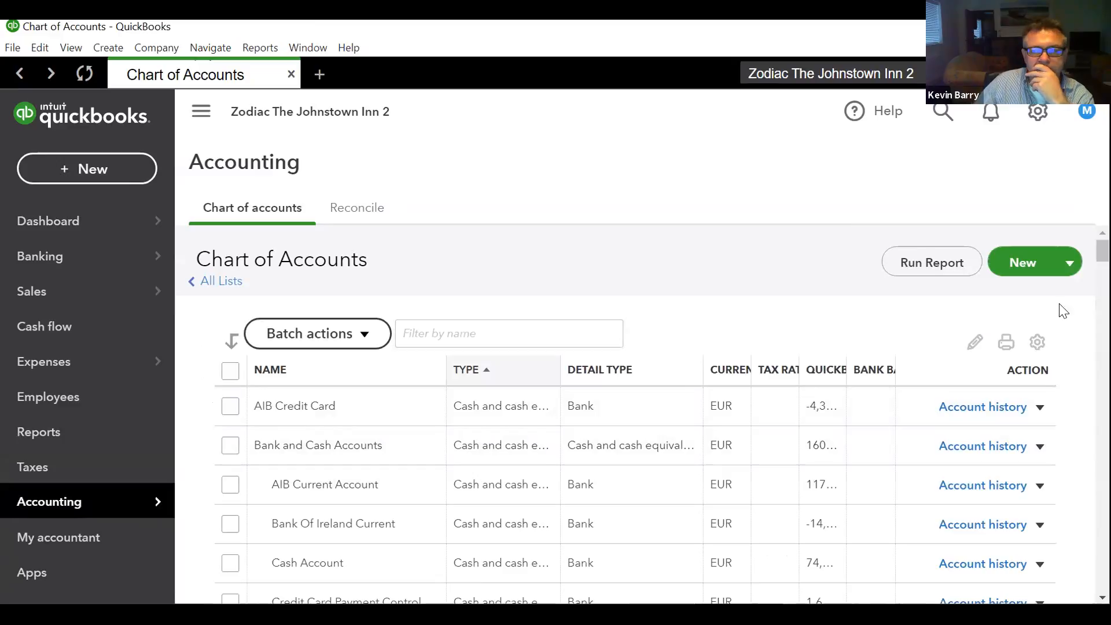
pyautogui.moveTo(1102, 251); pyautogui.dragTo(1102, 393)
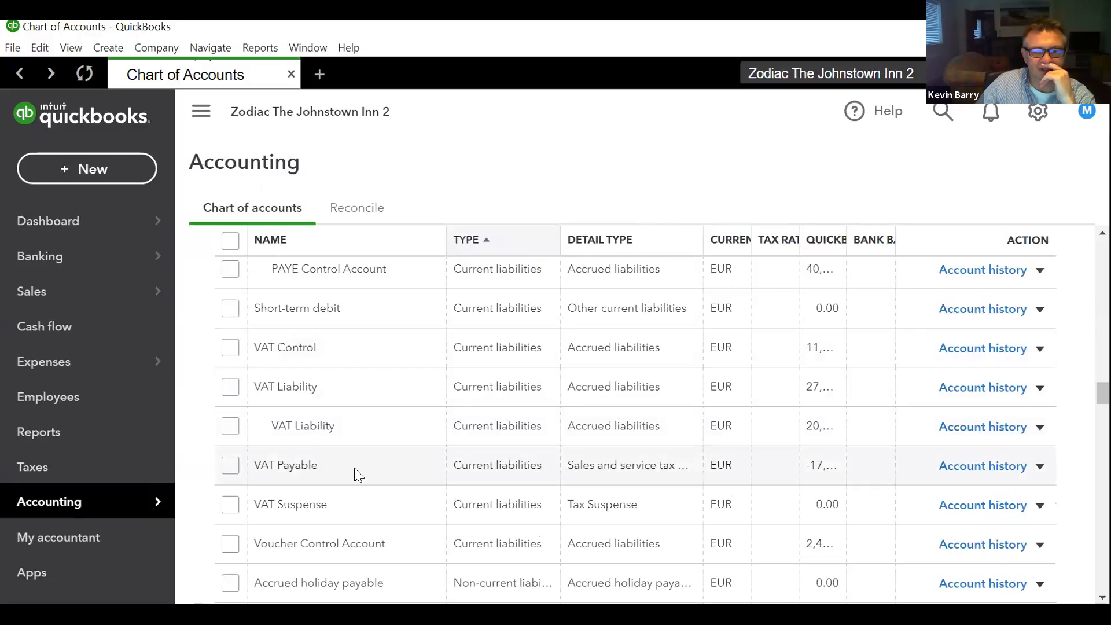
pyautogui.click(957, 468)
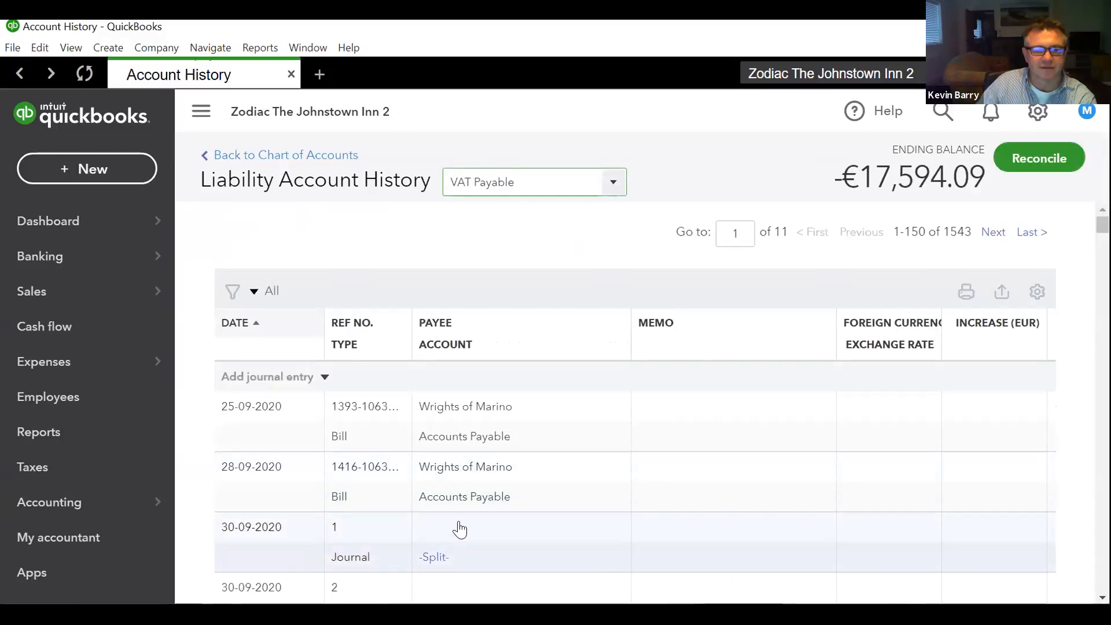
pyautogui.scroll(-15, 460, 530)
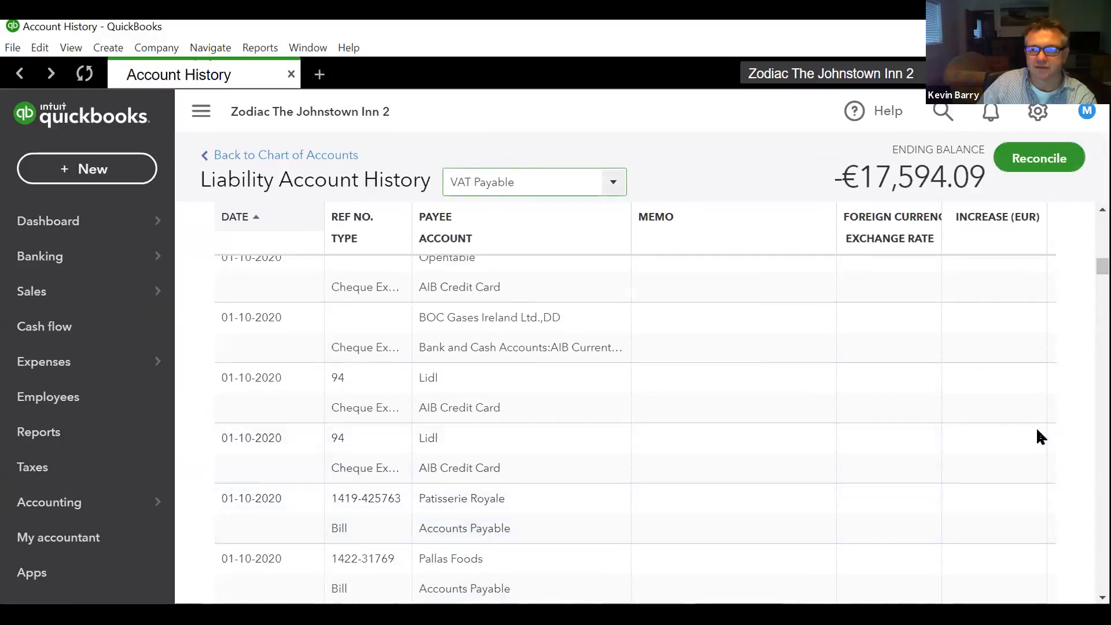
pyautogui.moveTo(1102, 267); pyautogui.dragTo(1102, 463)
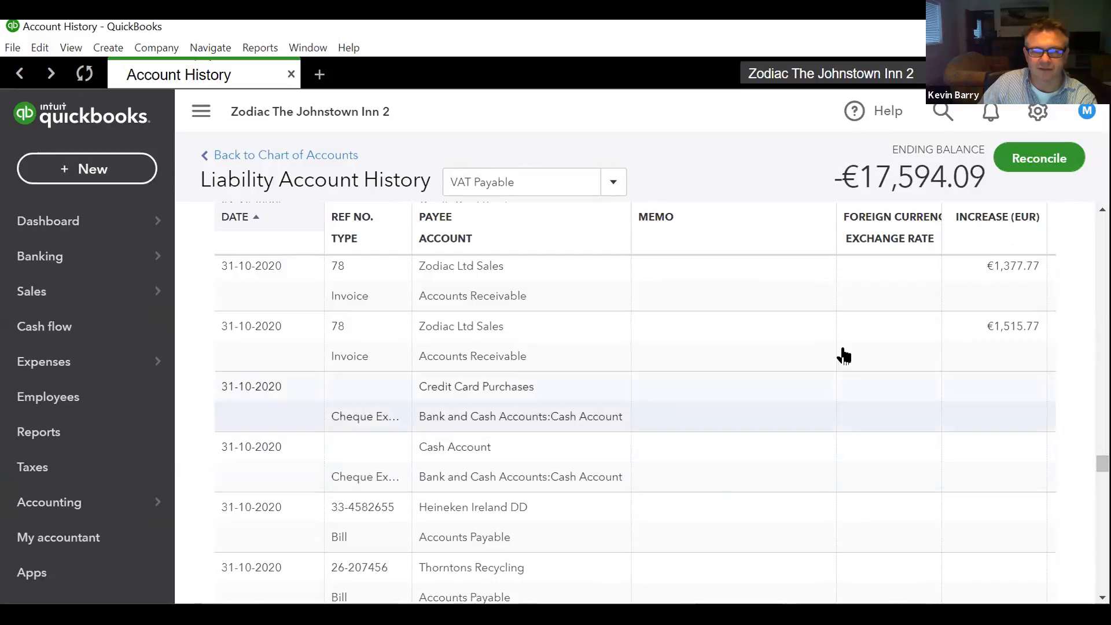
# Open the 31-10-2020 sales invoice no. 78 from the VAT Payable history and examine its sales lines and VAT amounts
pyautogui.scroll(5, 694, 466)
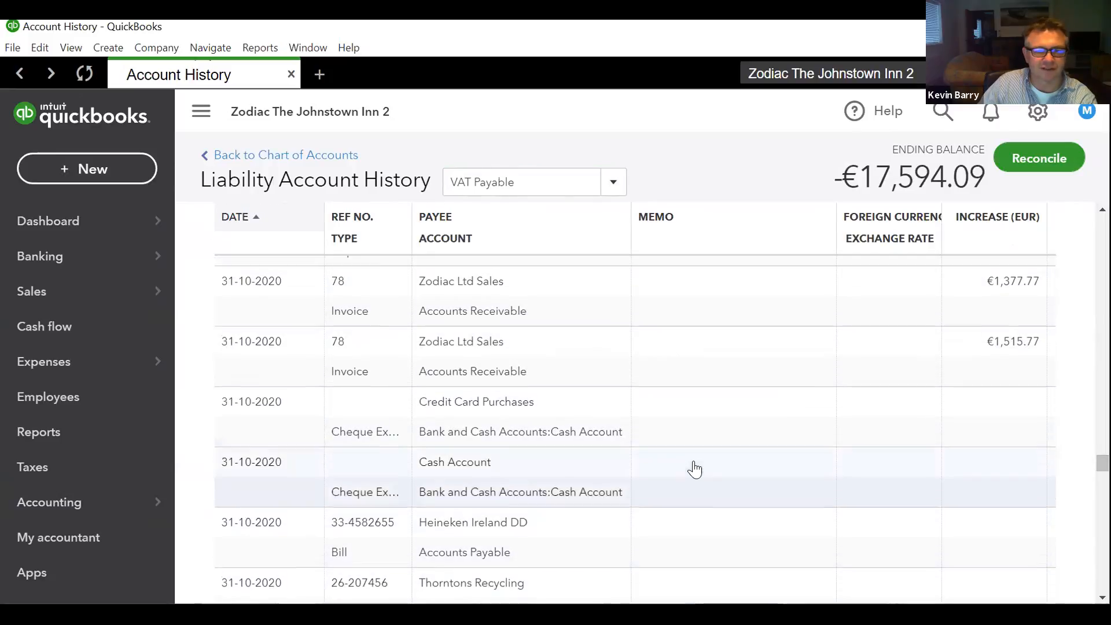
pyautogui.scroll(-2, 995, 564)
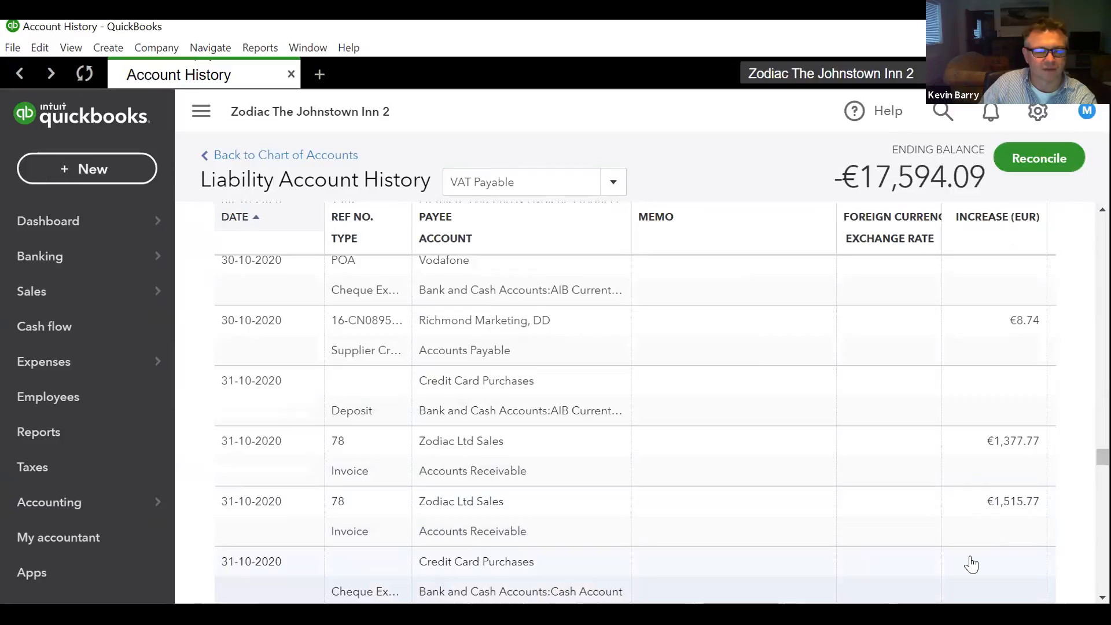
pyautogui.click(354, 475)
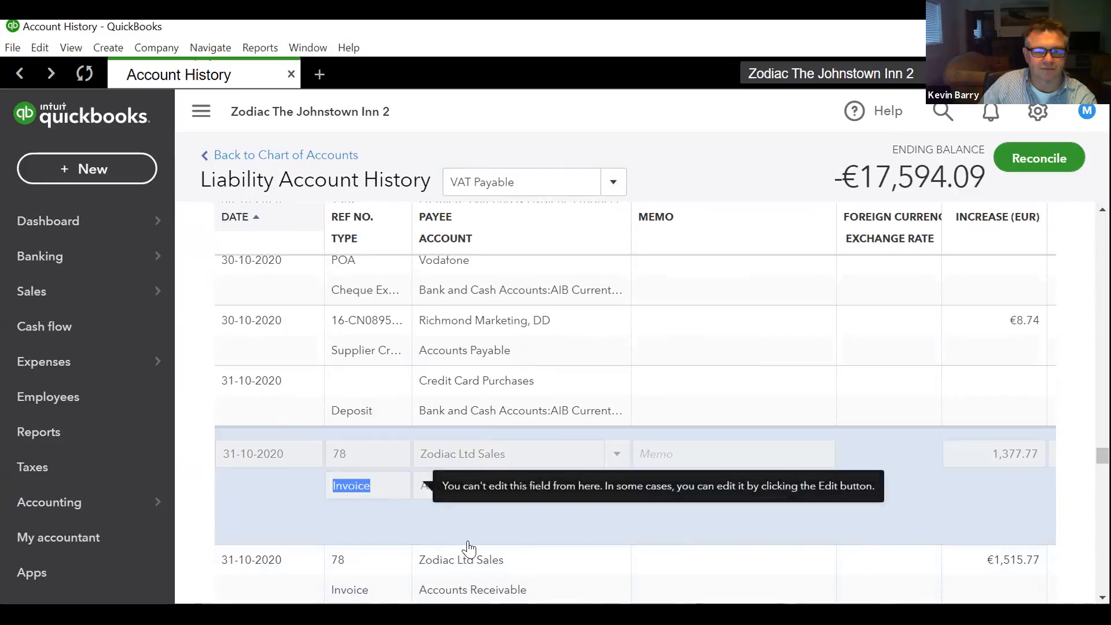
pyautogui.click(201, 112)
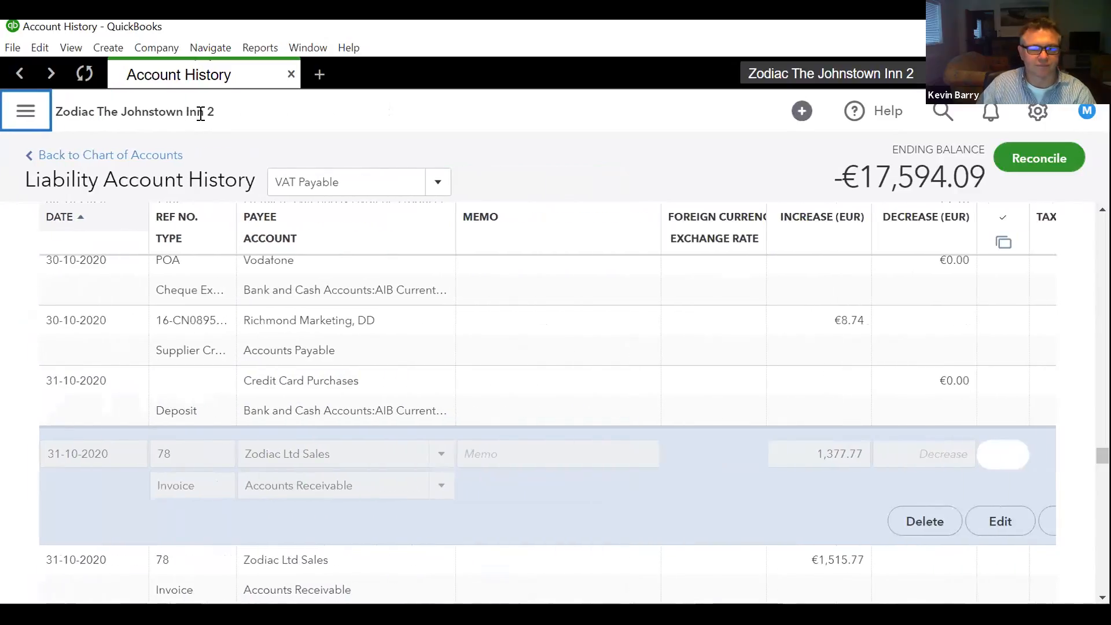
pyautogui.click(1011, 527)
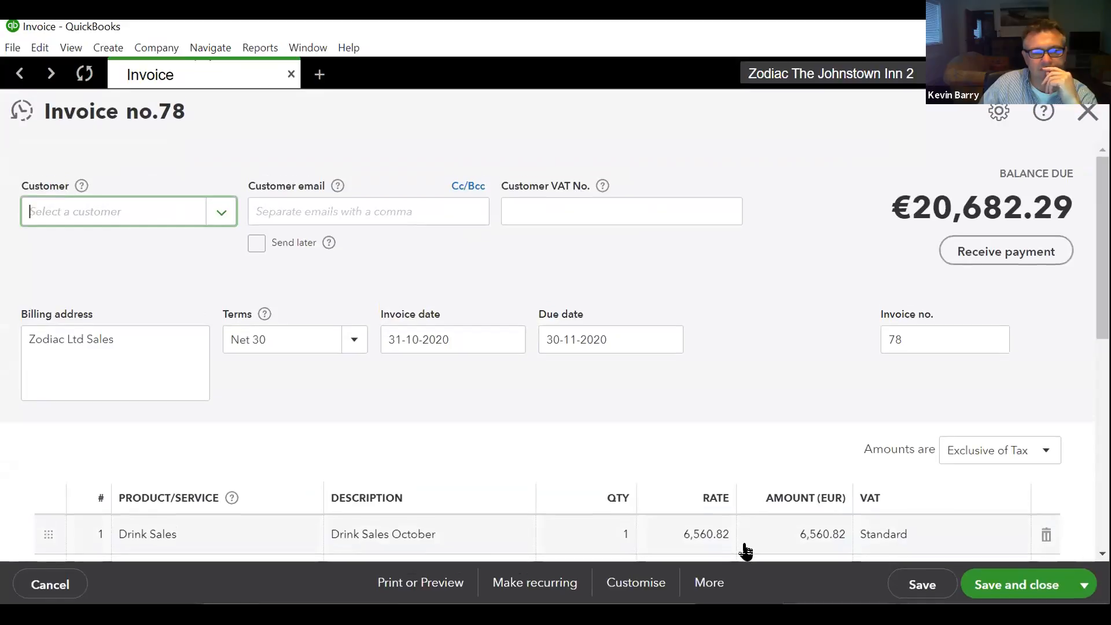
pyautogui.scroll(-5, 745, 550)
pyautogui.scroll(2, 750, 549)
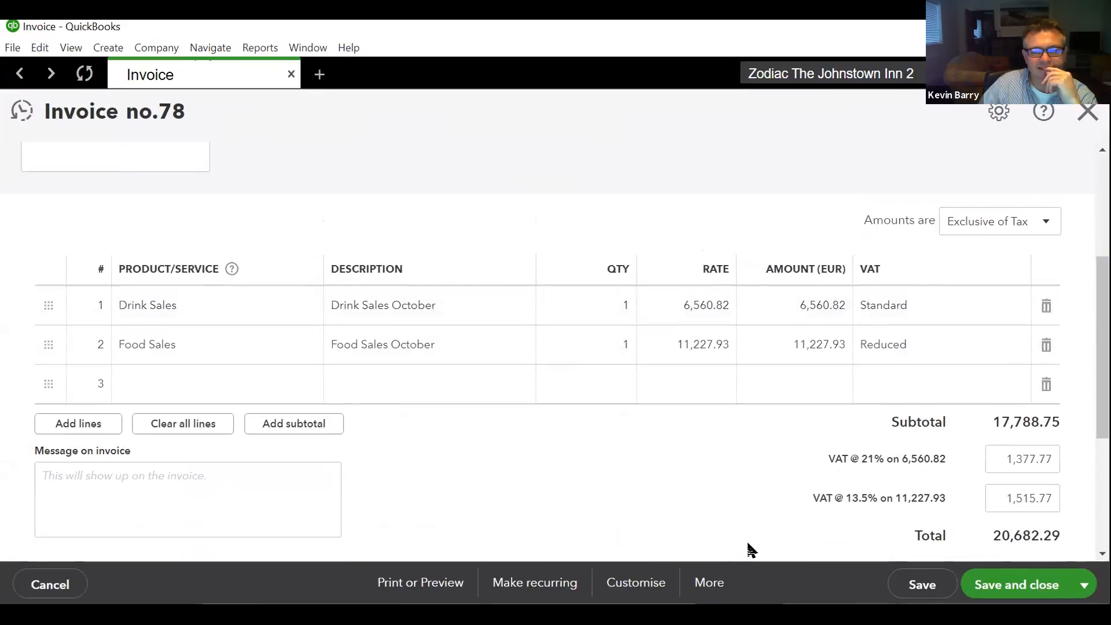
# Set the amounts on invoice 78 to Inclusive of Tax and check the line amounts against the included VAT
pyautogui.scroll(1, 750, 550)
pyautogui.click(985, 277)
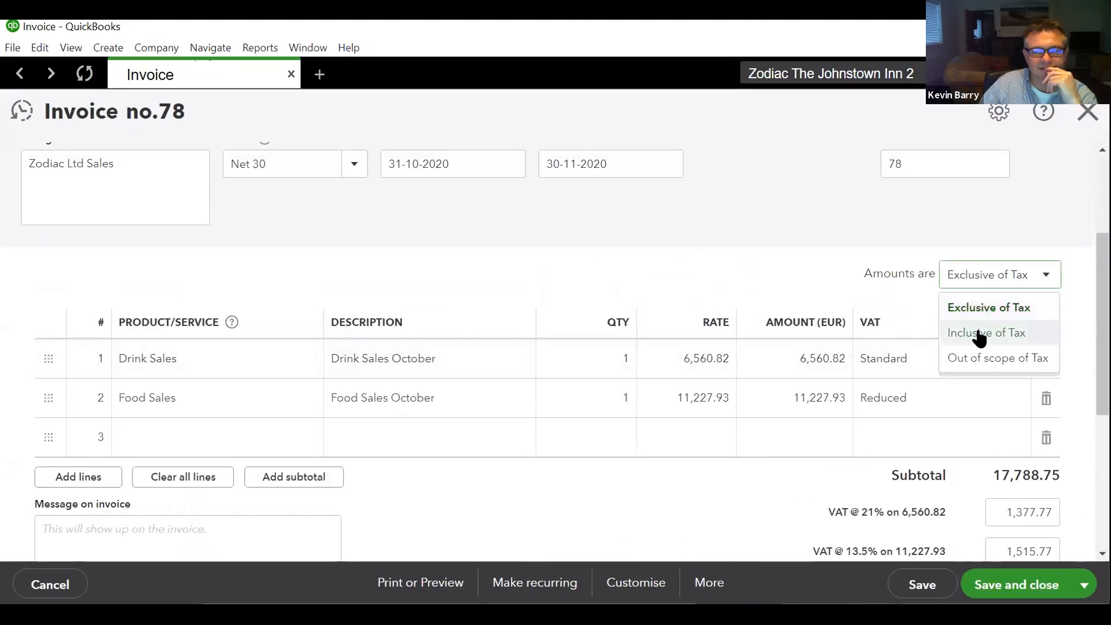
pyautogui.click(971, 333)
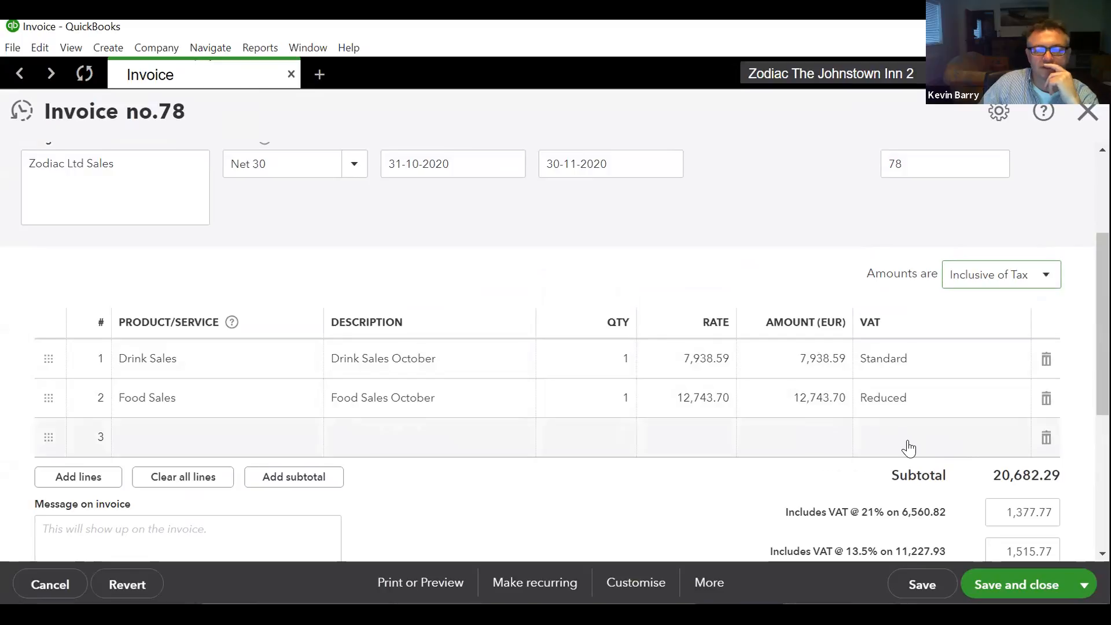
pyautogui.scroll(-3, 913, 443)
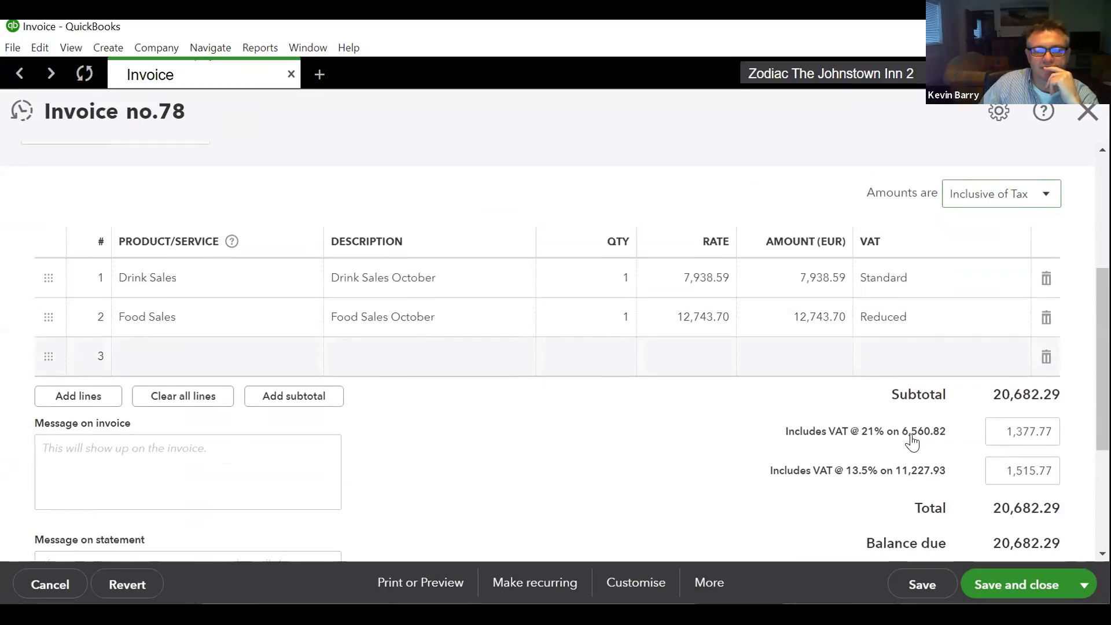
pyautogui.scroll(3, 913, 442)
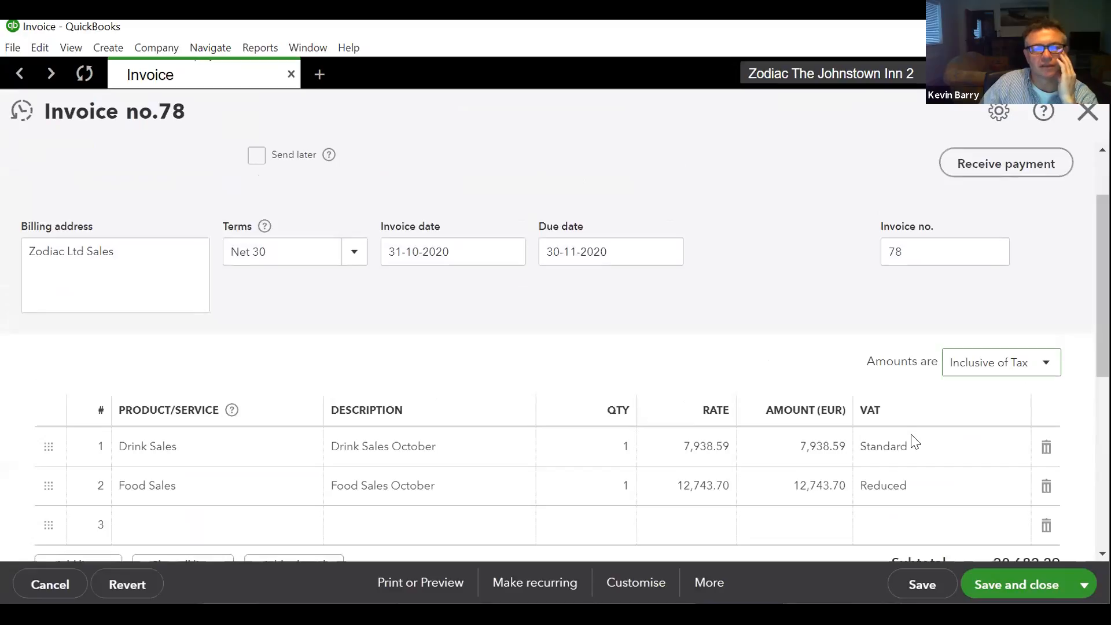
pyautogui.scroll(-2, 913, 443)
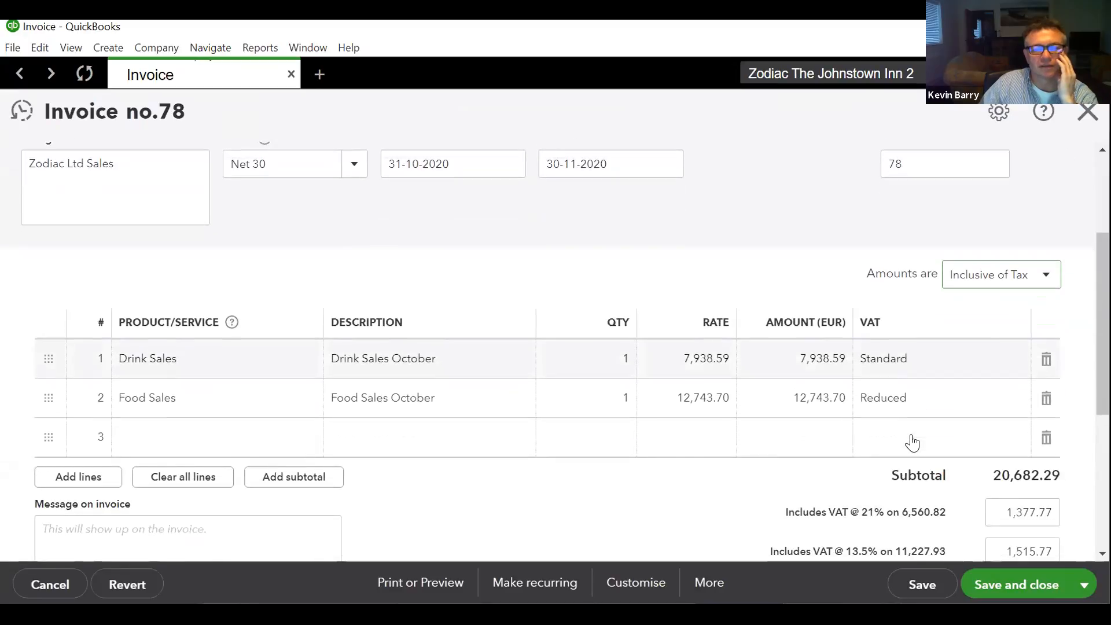
# Set the amounts on invoice 78 back to Exclusive of Tax
pyautogui.click(979, 277)
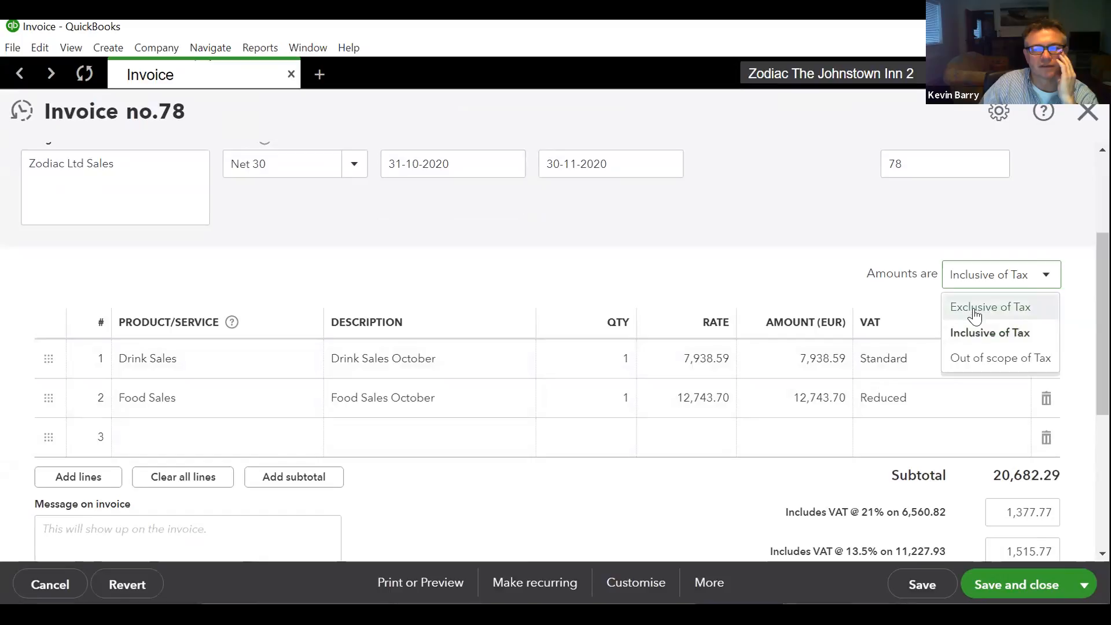
pyautogui.click(975, 312)
pyautogui.click(976, 287)
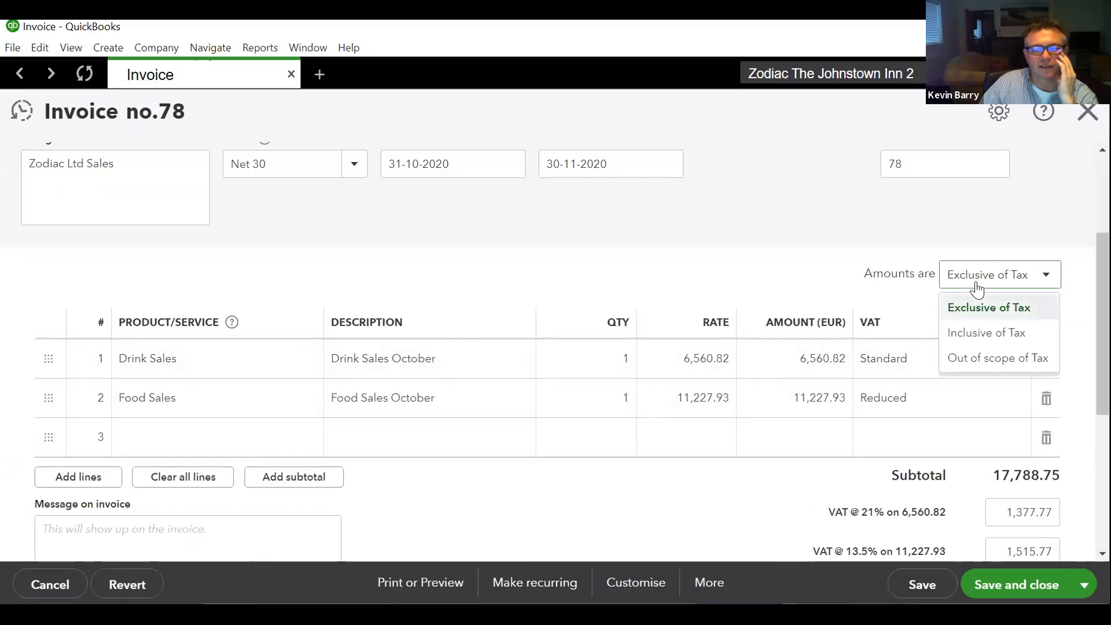
# Open the audit history of invoice 78 without saving changes and examine the accounts and amounts of its posting lines
pyautogui.click(694, 583)
pyautogui.click(694, 523)
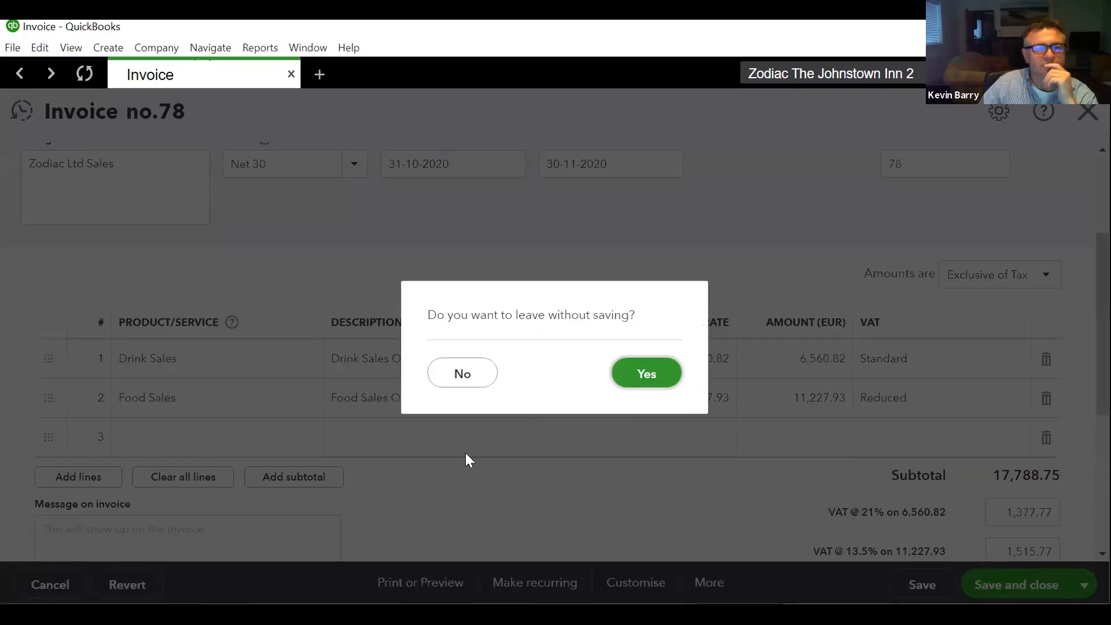
pyautogui.click(657, 374)
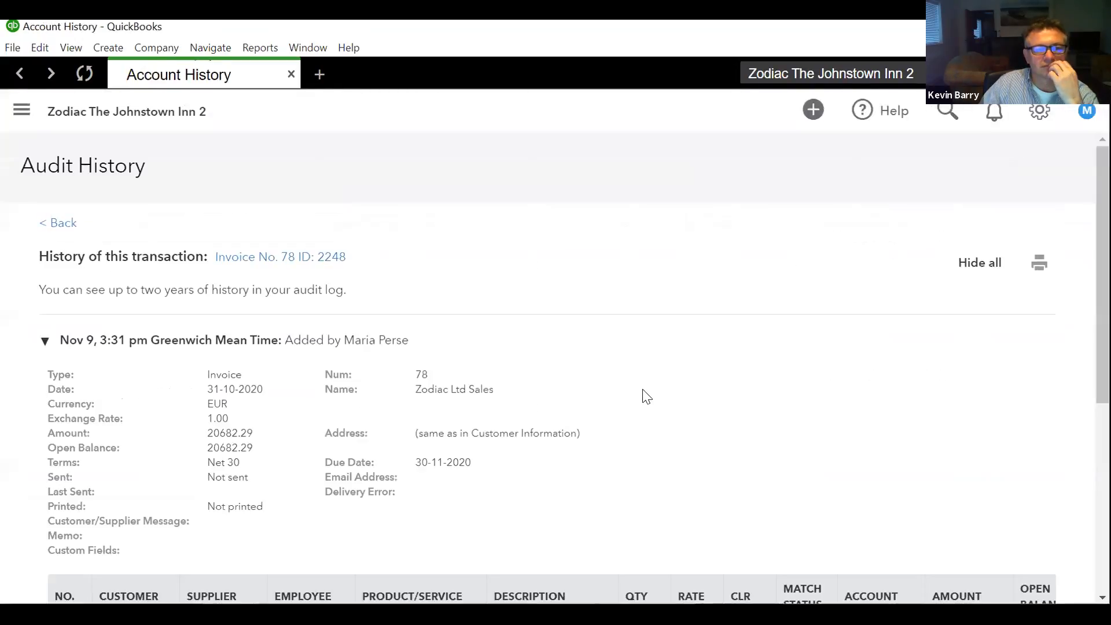
pyautogui.scroll(-2, 635, 450)
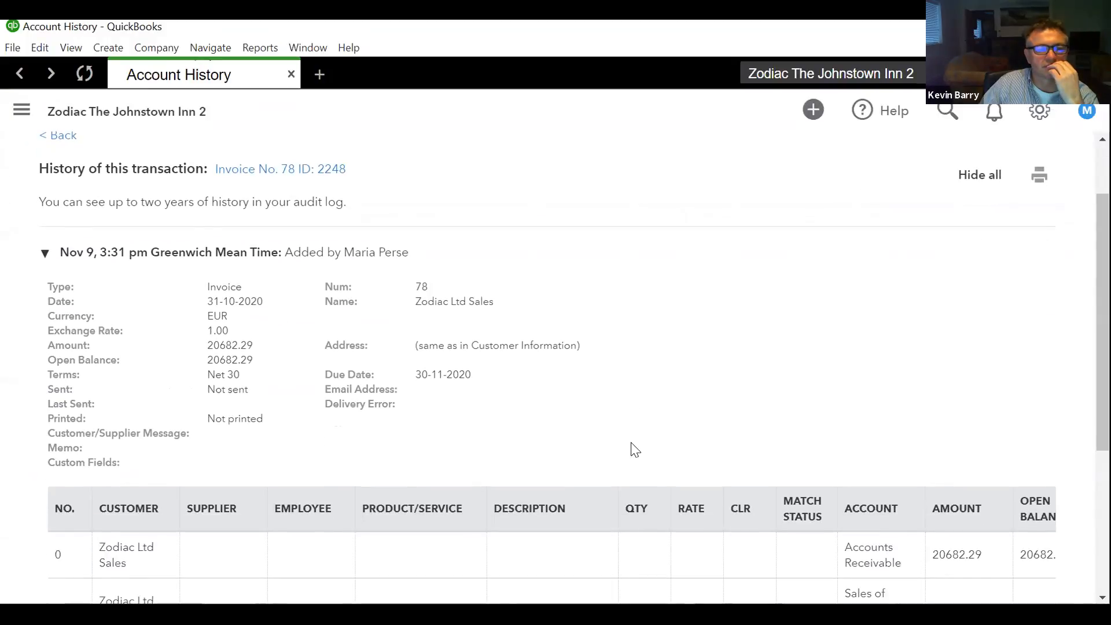
pyautogui.scroll(-3, 635, 450)
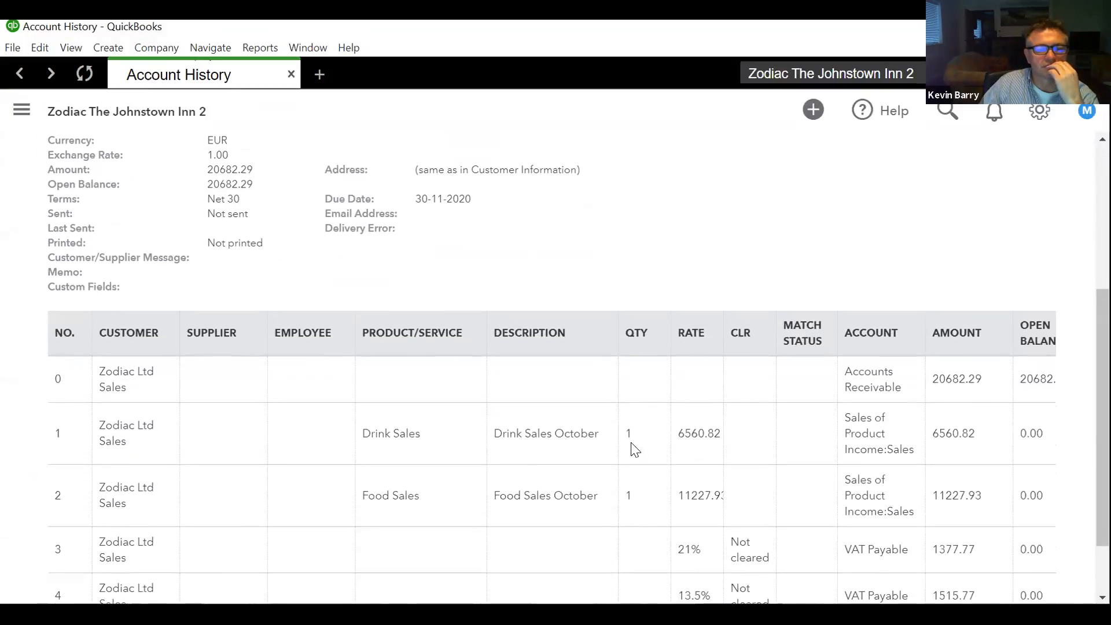
pyautogui.scroll(-2, 635, 449)
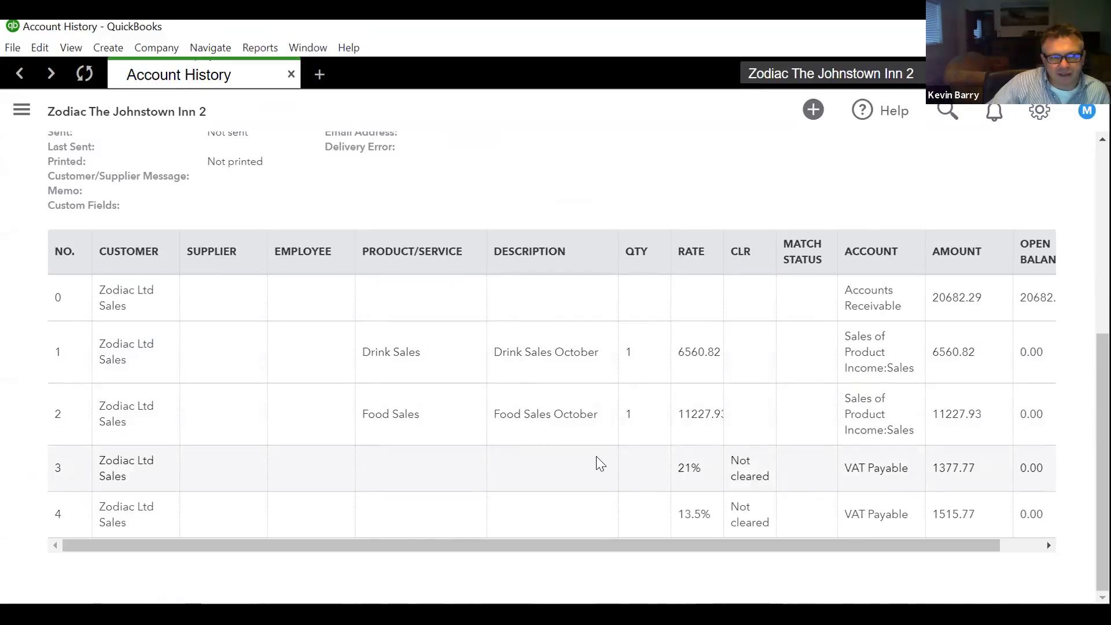
# Make the Equity in earnings of subsidiaries account inactive in the chart of accounts
pyautogui.click(21, 116)
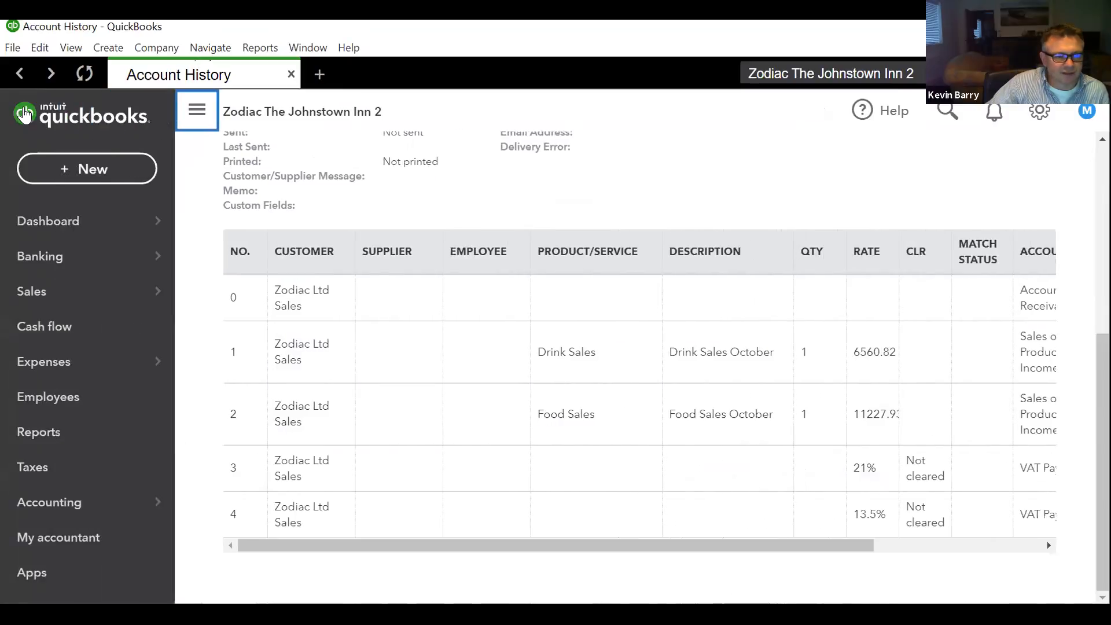
pyautogui.moveTo(122, 508)
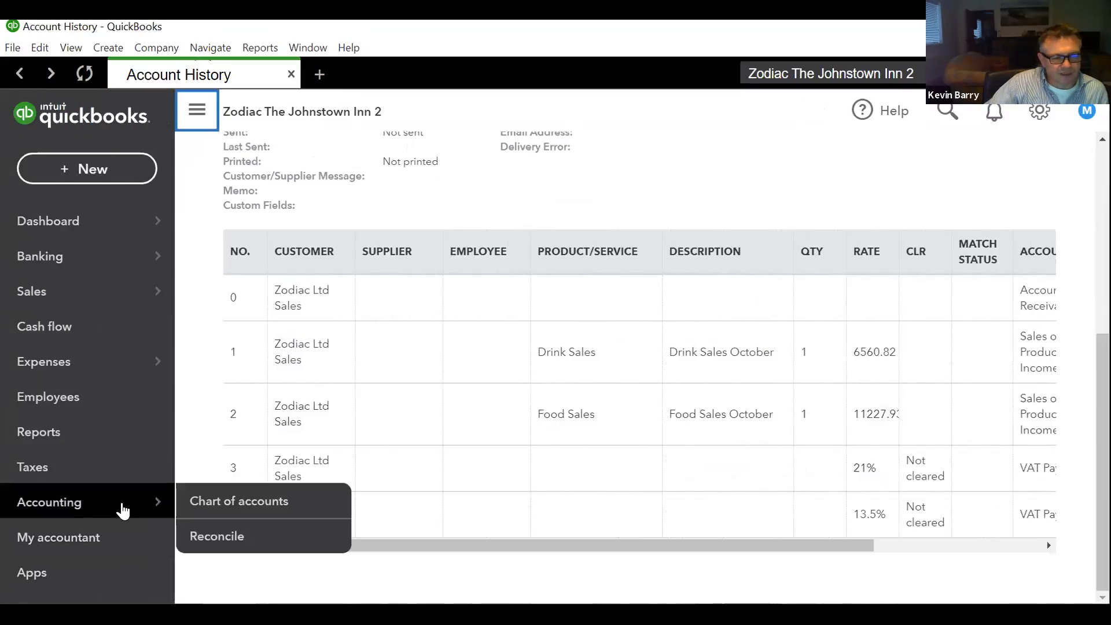
pyautogui.click(239, 502)
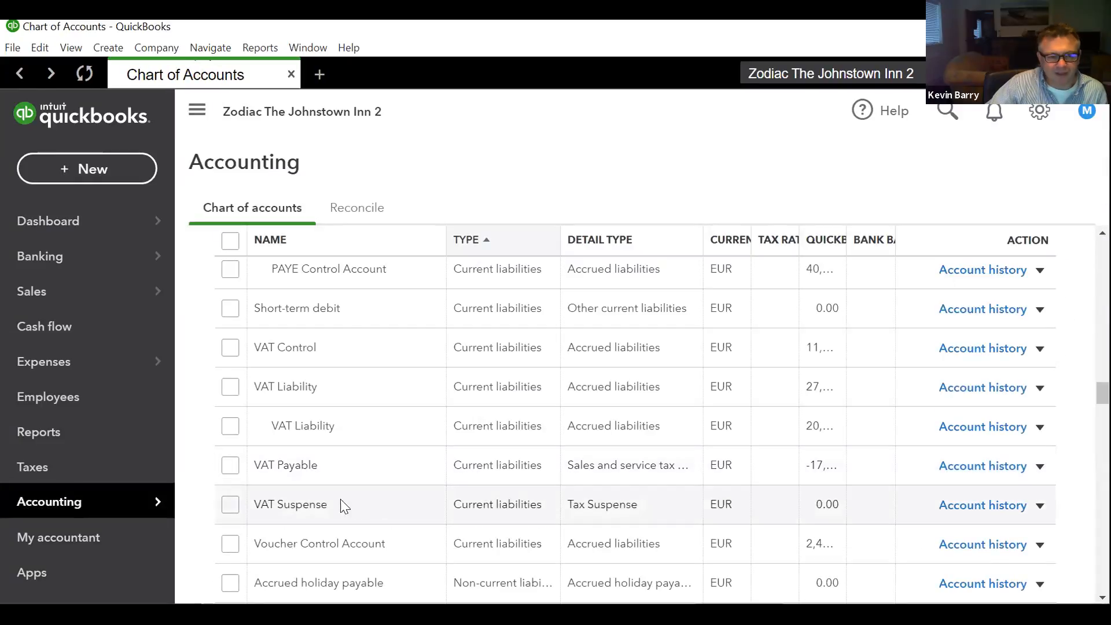
pyautogui.scroll(-2, 386, 538)
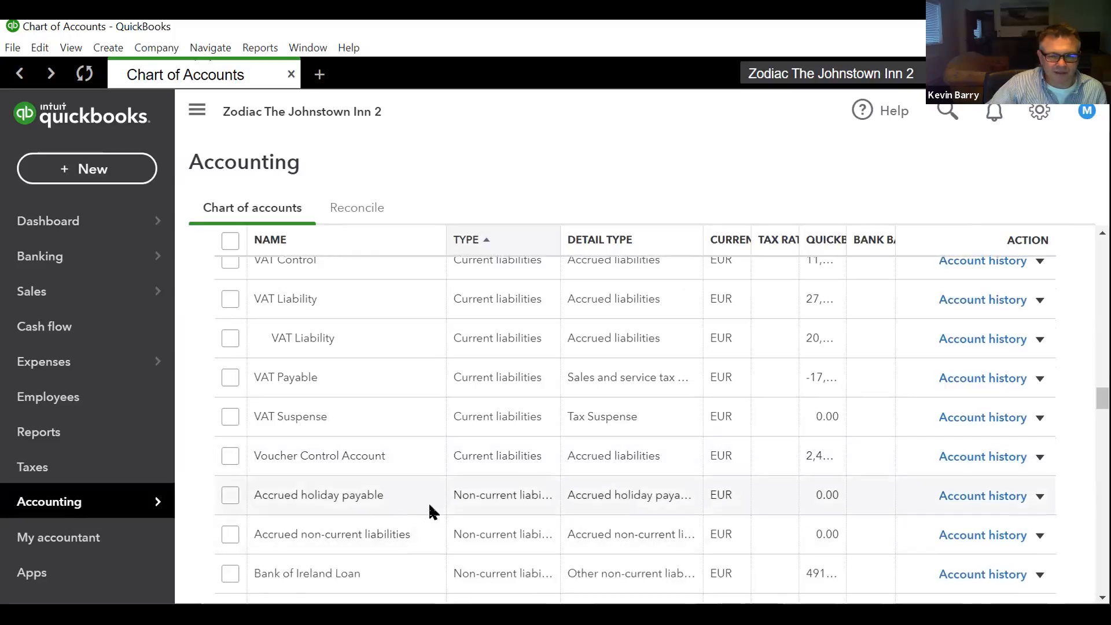
pyautogui.scroll(-2, 436, 512)
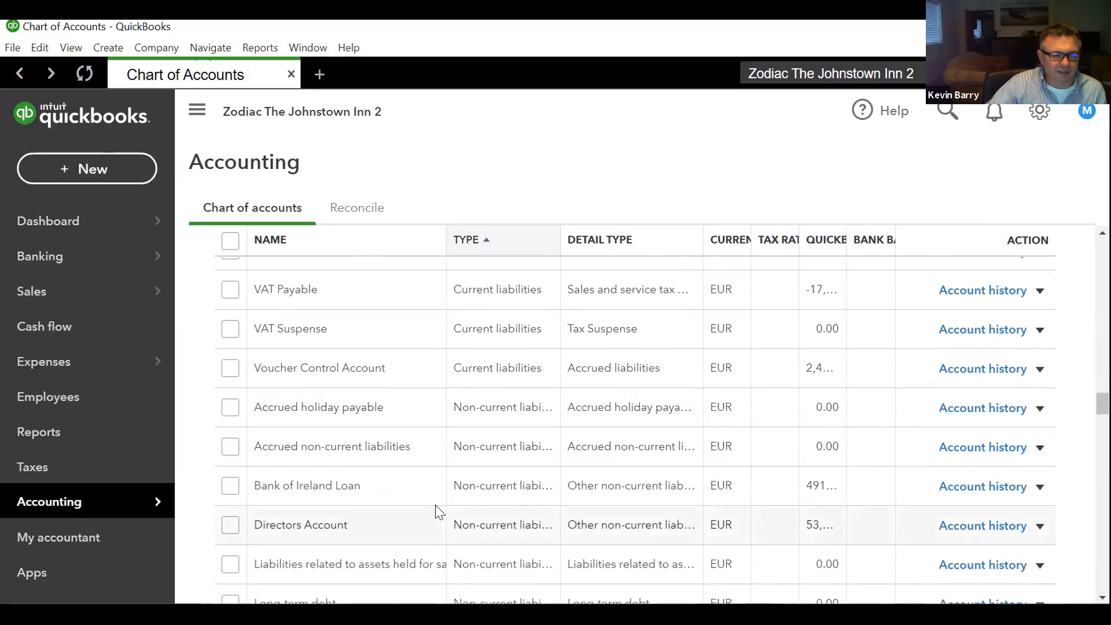
pyautogui.scroll(-6, 435, 509)
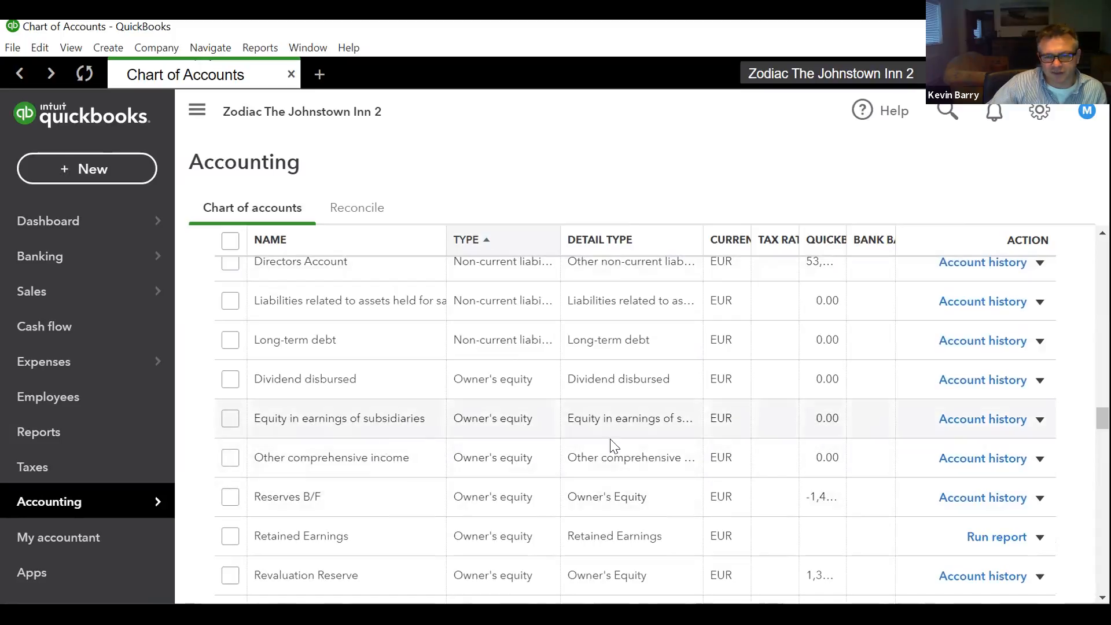
pyautogui.click(231, 418)
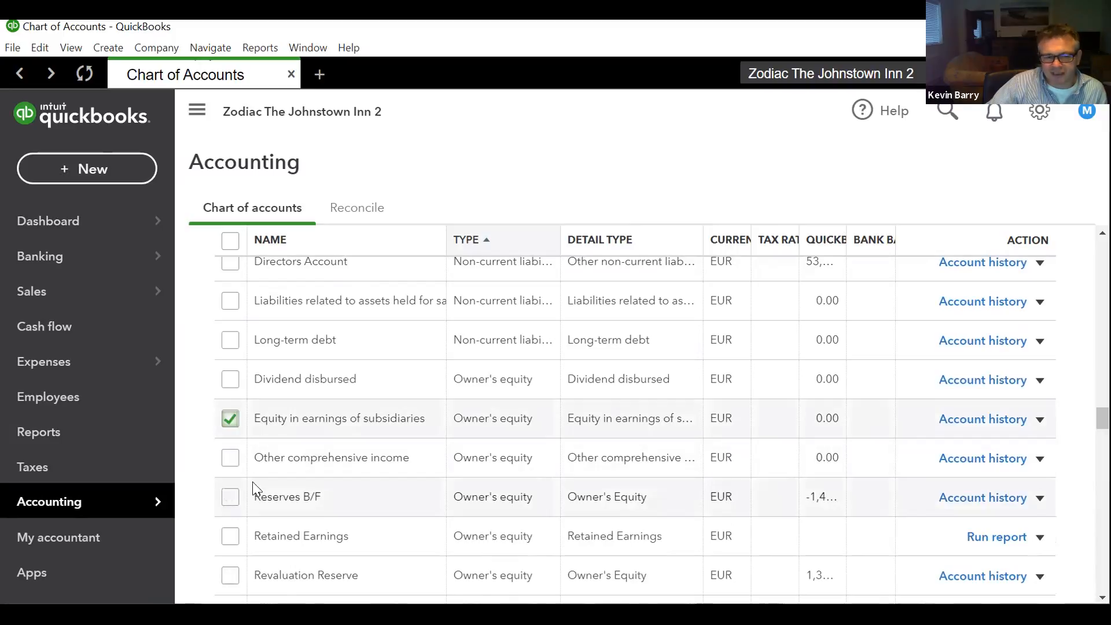
pyautogui.click(1040, 420)
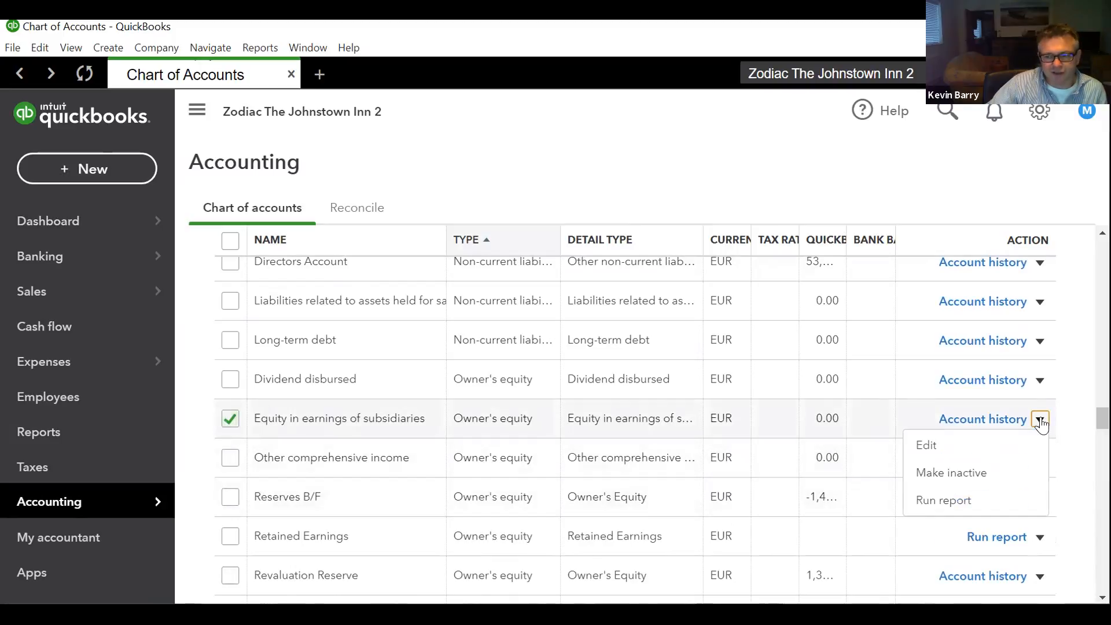
pyautogui.click(904, 472)
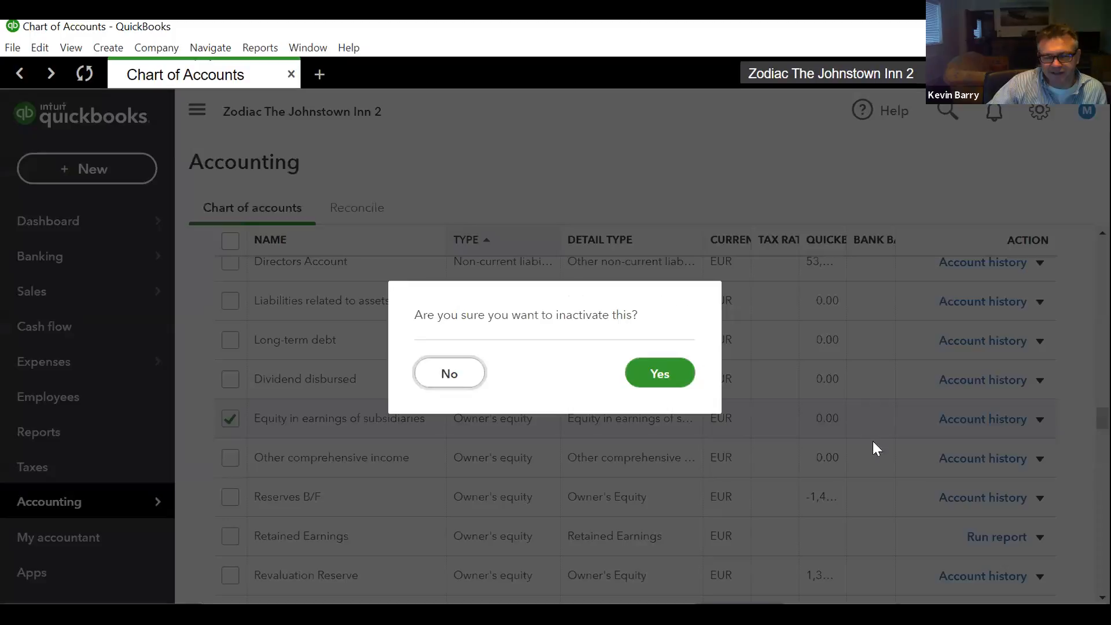
pyautogui.click(626, 379)
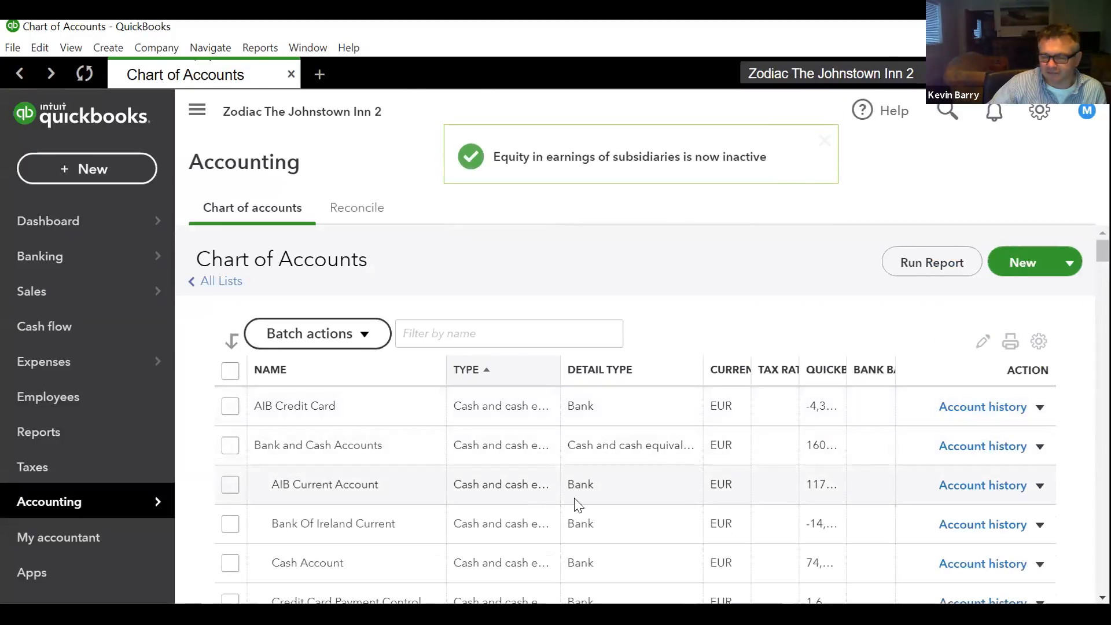
# Look through the chart of accounts from the cash accounts to the current liabilities, examining account types and balances
pyautogui.scroll(-3, 578, 496)
pyautogui.scroll(-7, 589, 501)
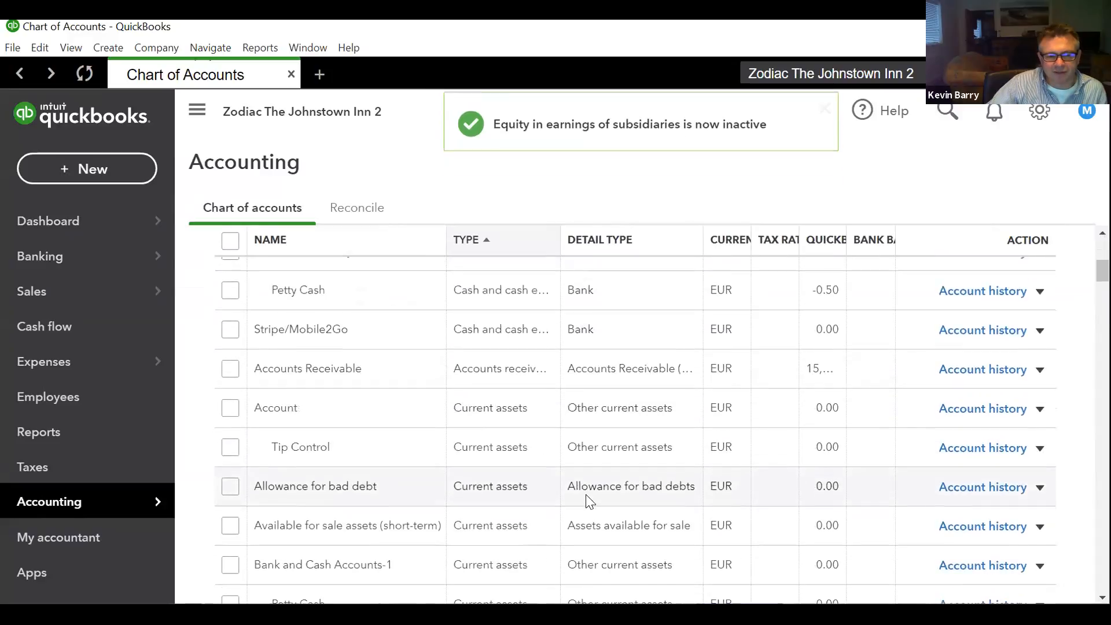
pyautogui.scroll(-3, 588, 493)
pyautogui.scroll(-1, 588, 493)
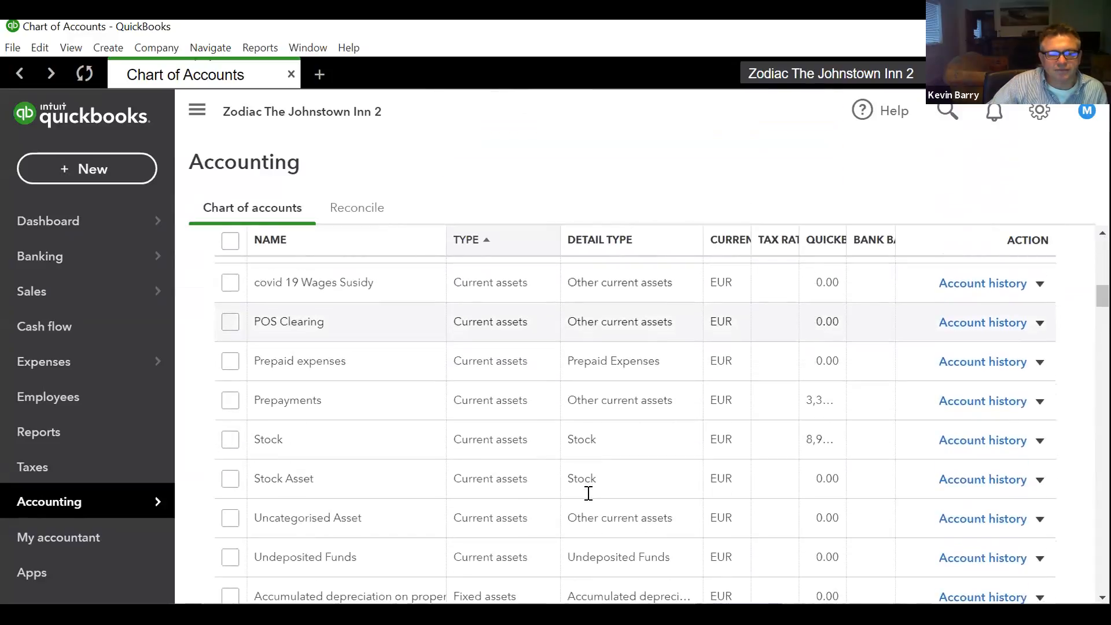
pyautogui.scroll(-3, 589, 497)
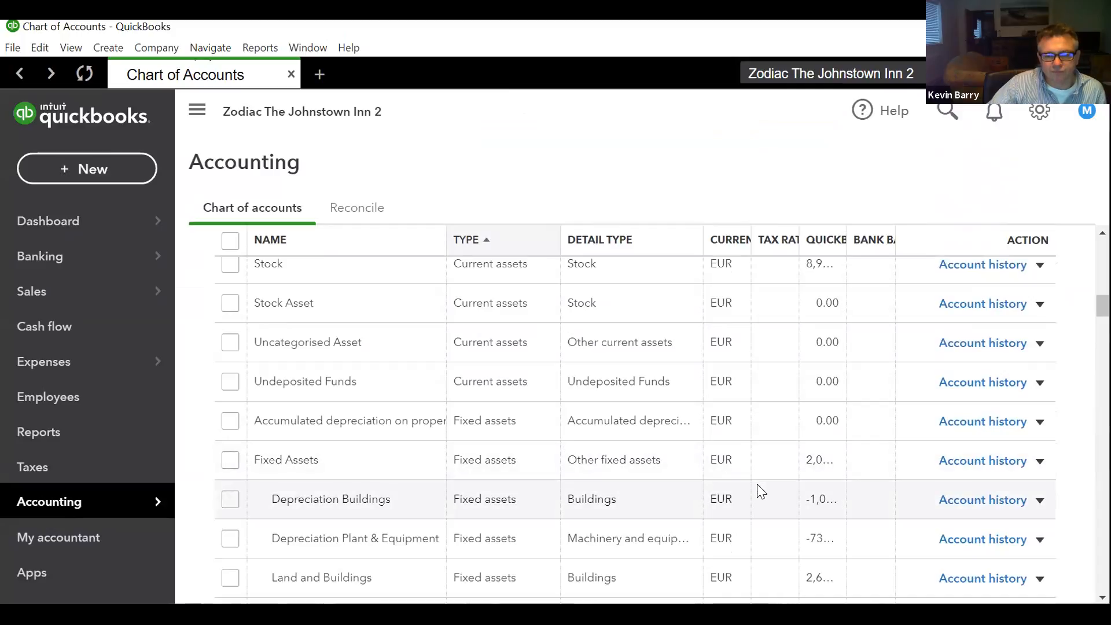
pyautogui.scroll(-8, 760, 491)
pyautogui.scroll(-9, 761, 490)
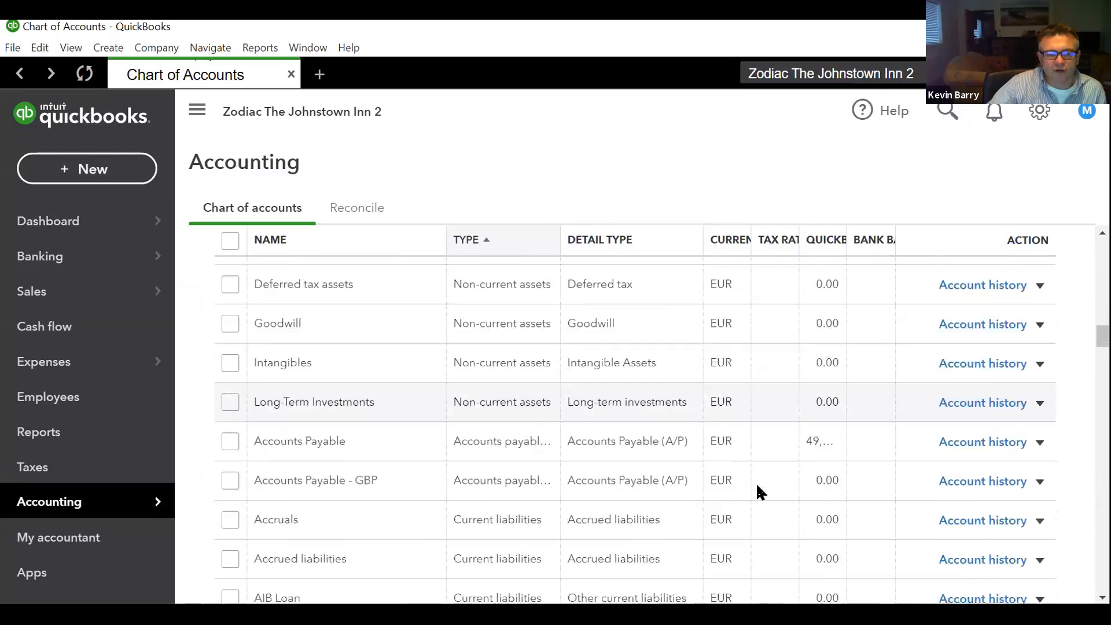
pyautogui.scroll(-5, 701, 496)
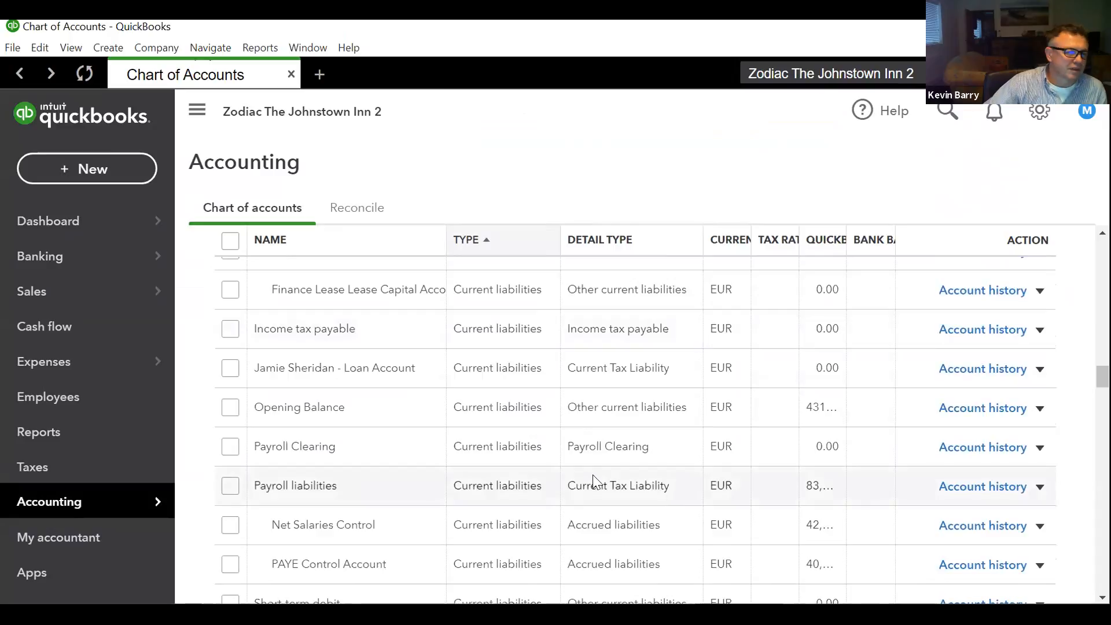
pyautogui.scroll(5, 587, 468)
pyautogui.scroll(-5, 593, 466)
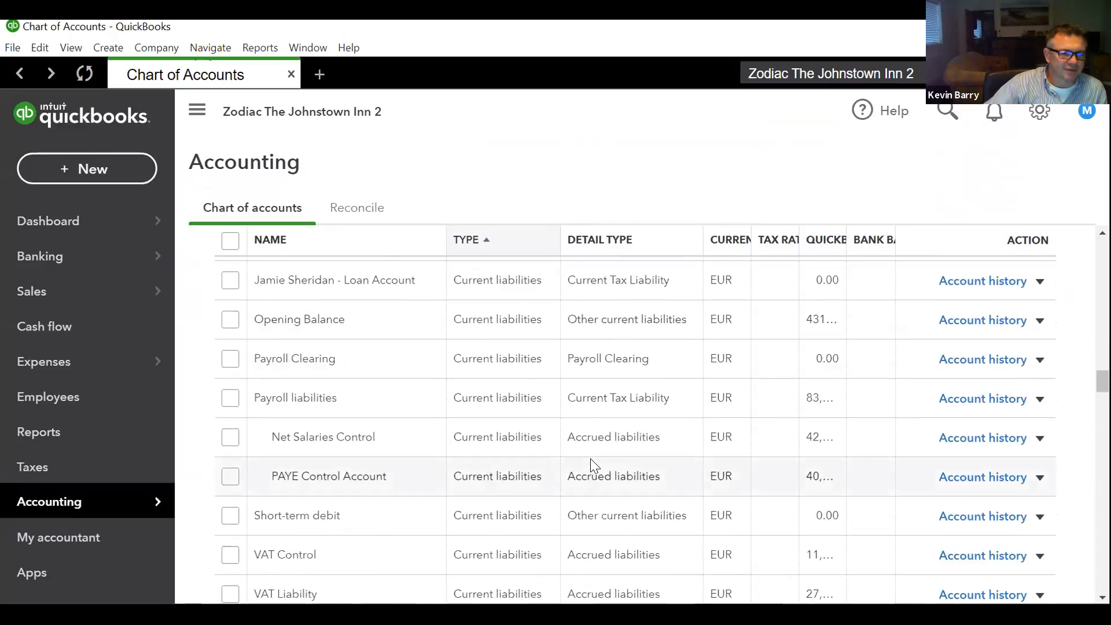
# Check the balances of the VAT Liability accounts in the chart of accounts and open the VAT Liability sub-account's history
pyautogui.scroll(-2, 590, 462)
pyautogui.scroll(-4, 590, 467)
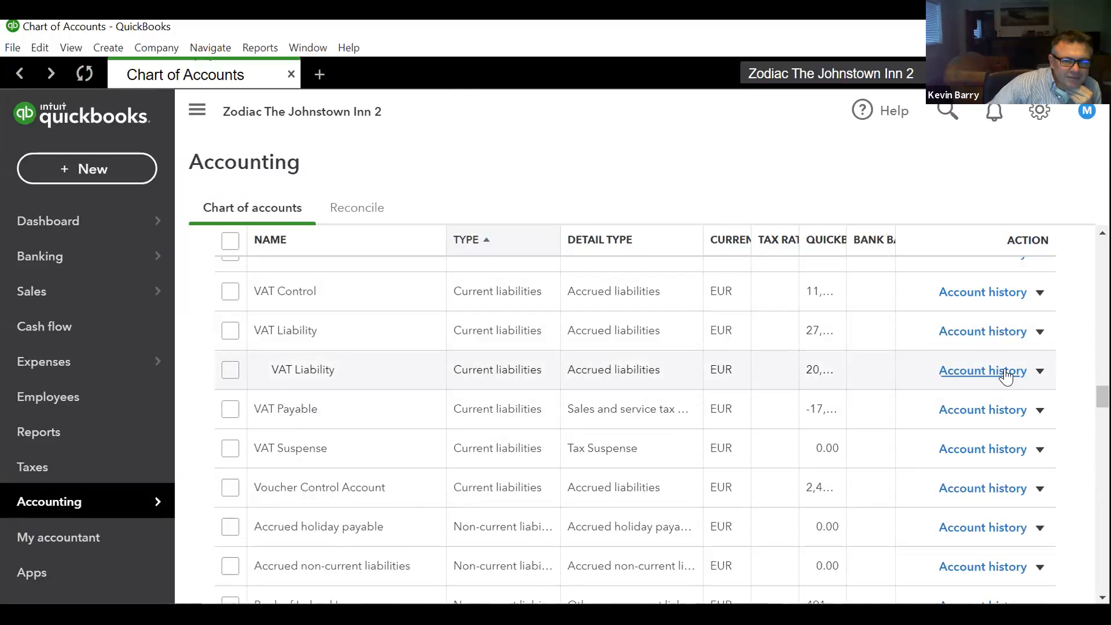
pyautogui.moveTo(805, 371); pyautogui.dragTo(822, 370)
pyautogui.moveTo(803, 327); pyautogui.dragTo(815, 326)
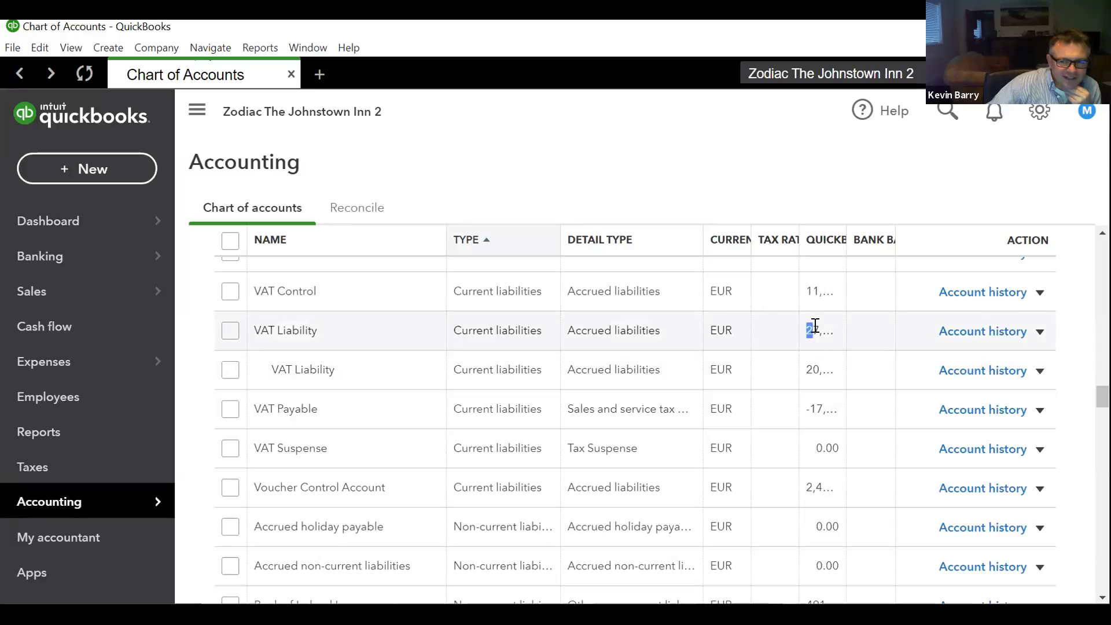
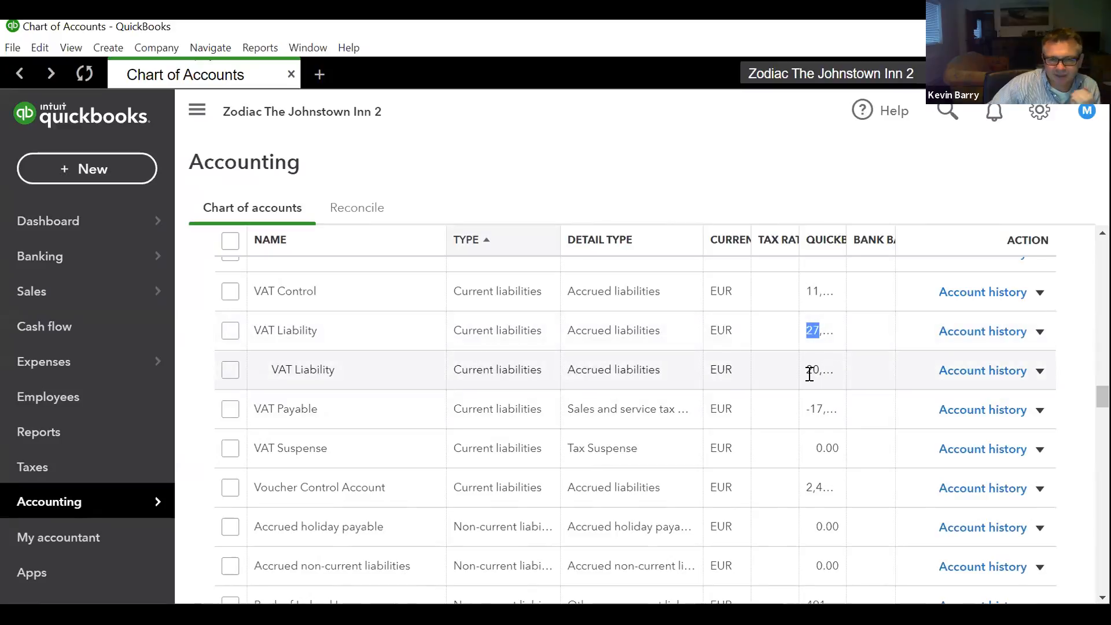
pyautogui.click(972, 371)
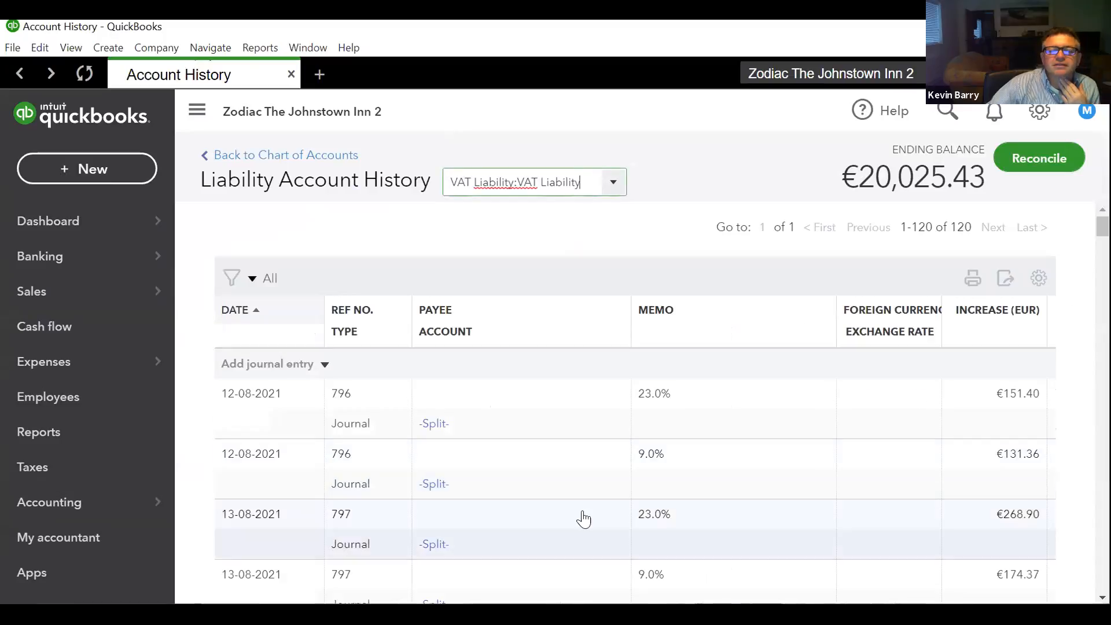
# Open journal entry 796 from its 23.0% line in the account history, review its posting lines, and close it
pyautogui.scroll(-5, 579, 518)
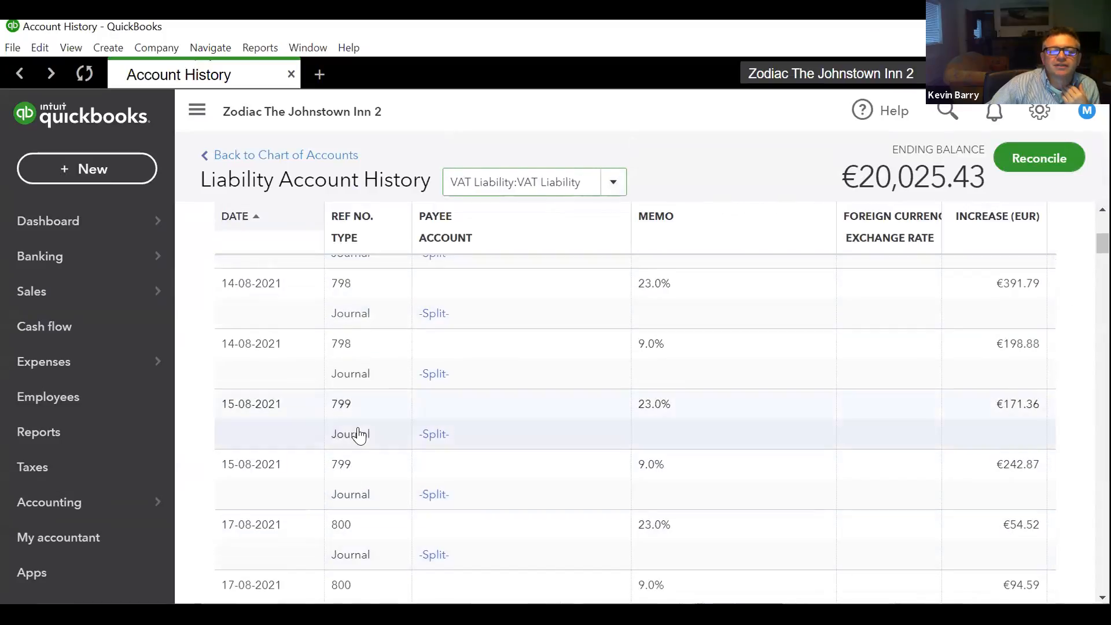
pyautogui.click(358, 435)
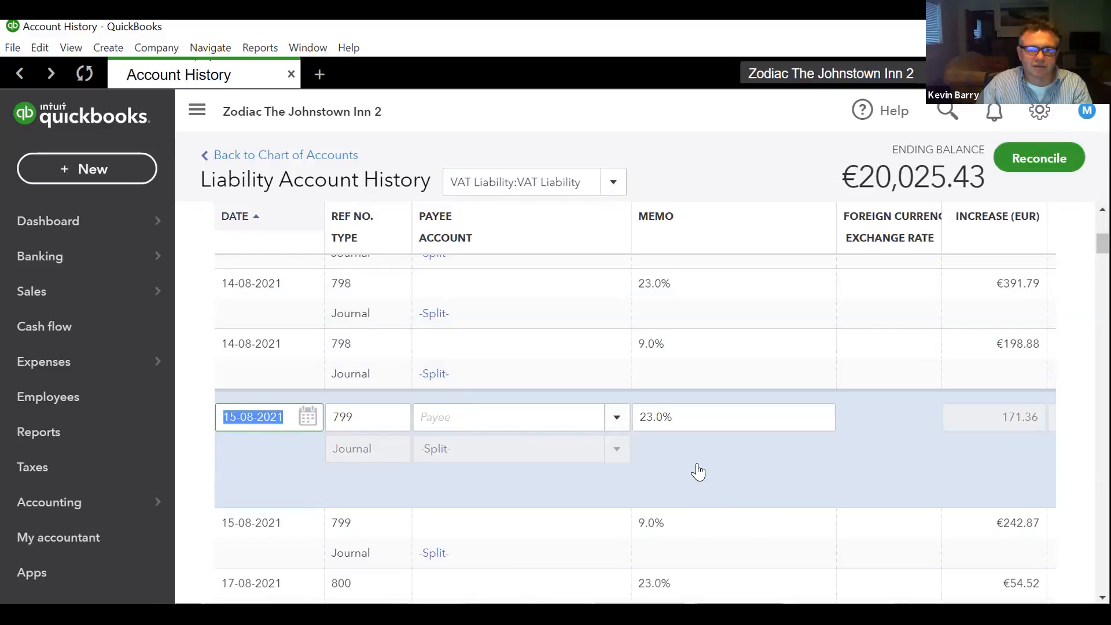
pyautogui.scroll(6, 686, 463)
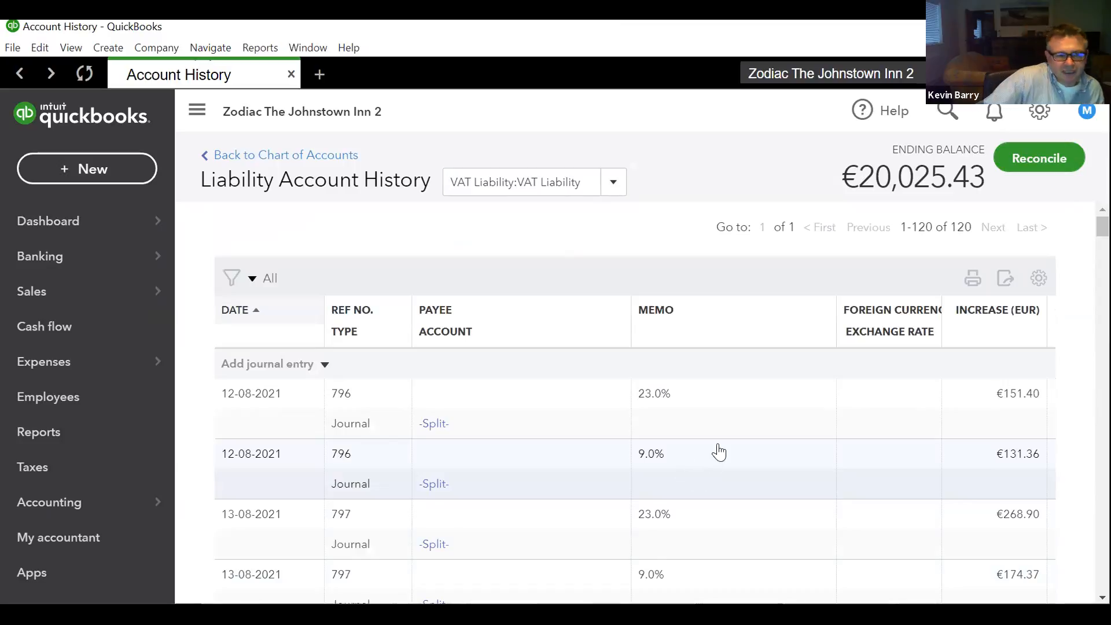
pyautogui.click(373, 418)
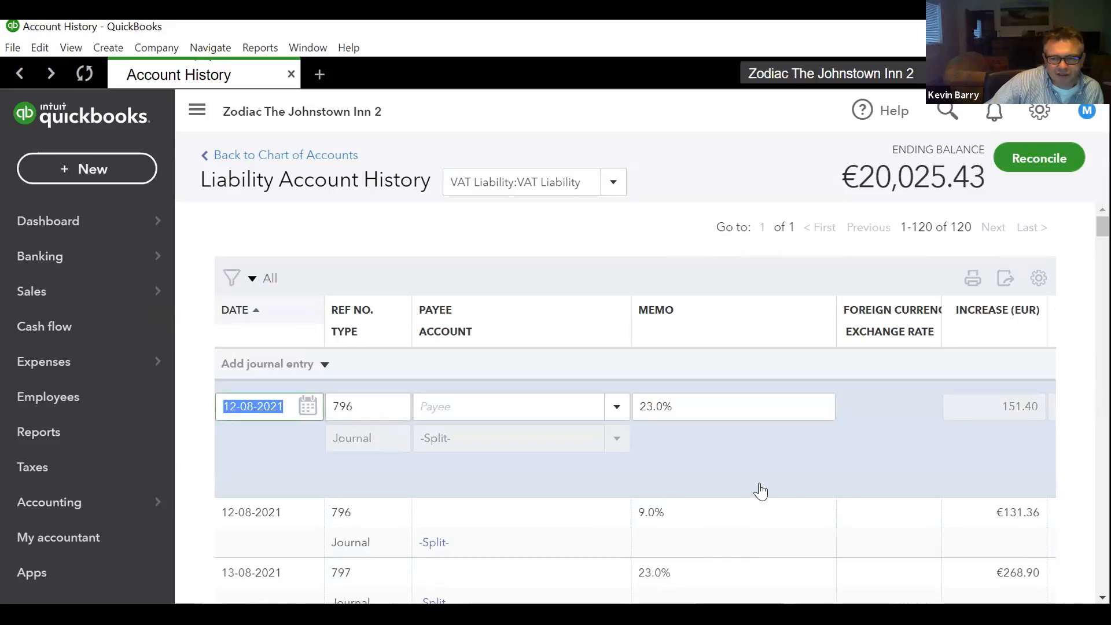
pyautogui.click(196, 106)
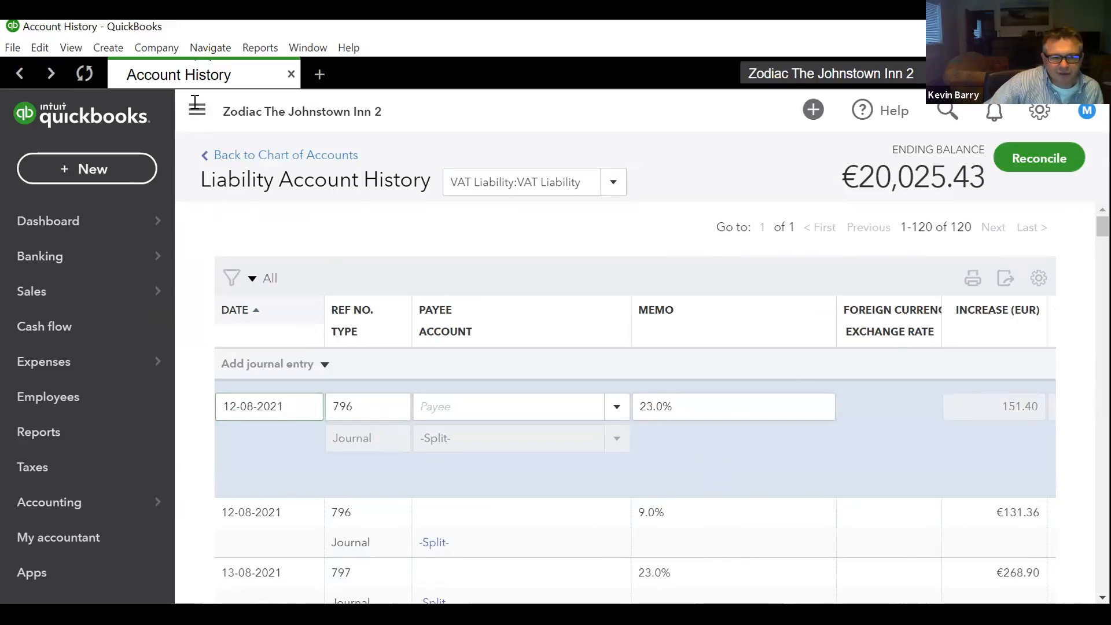
pyautogui.click(1002, 475)
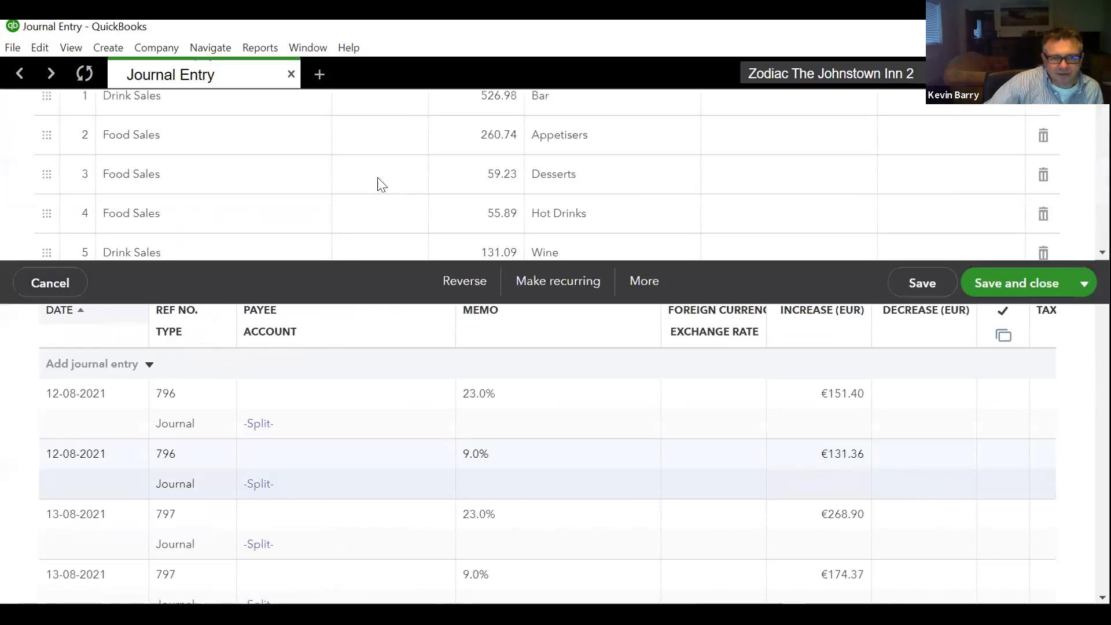
pyautogui.scroll(-3, 529, 480)
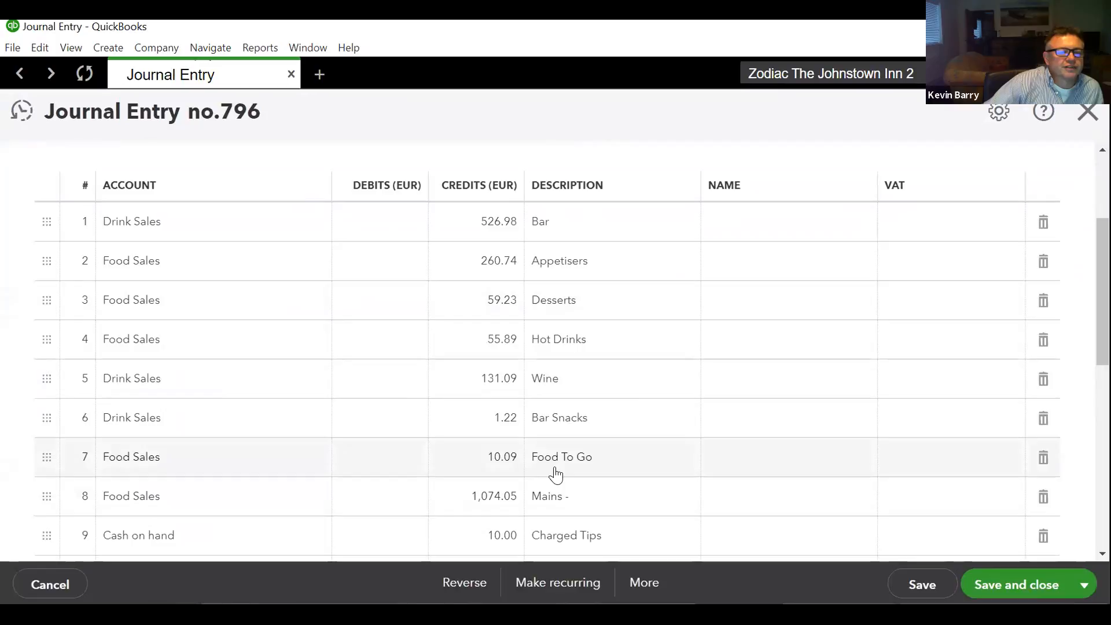
pyautogui.scroll(-5, 555, 475)
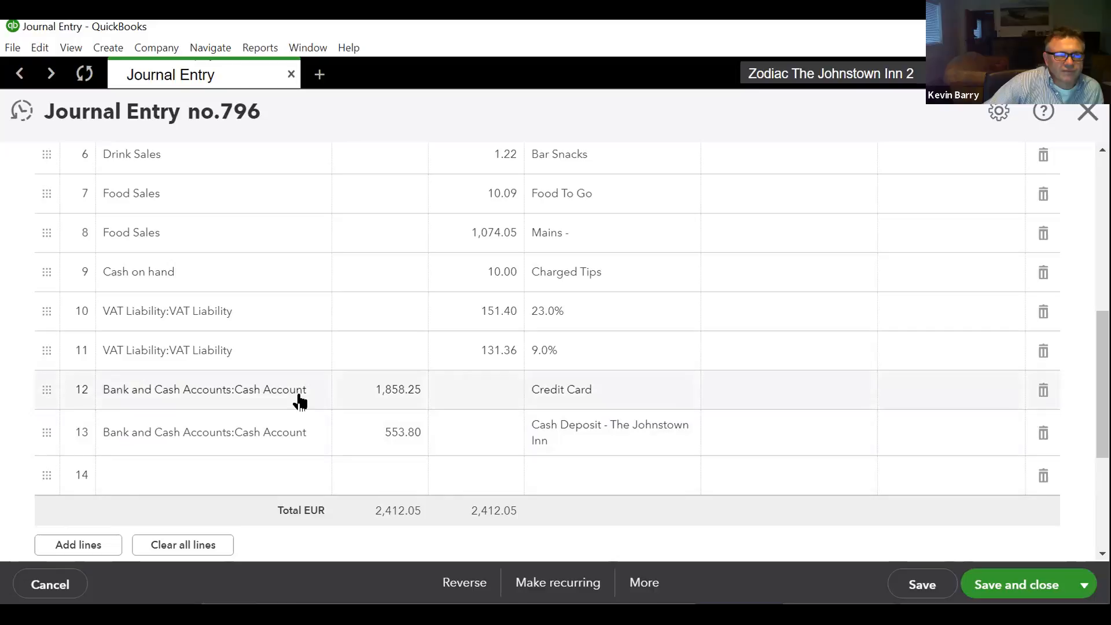
pyautogui.click(1085, 114)
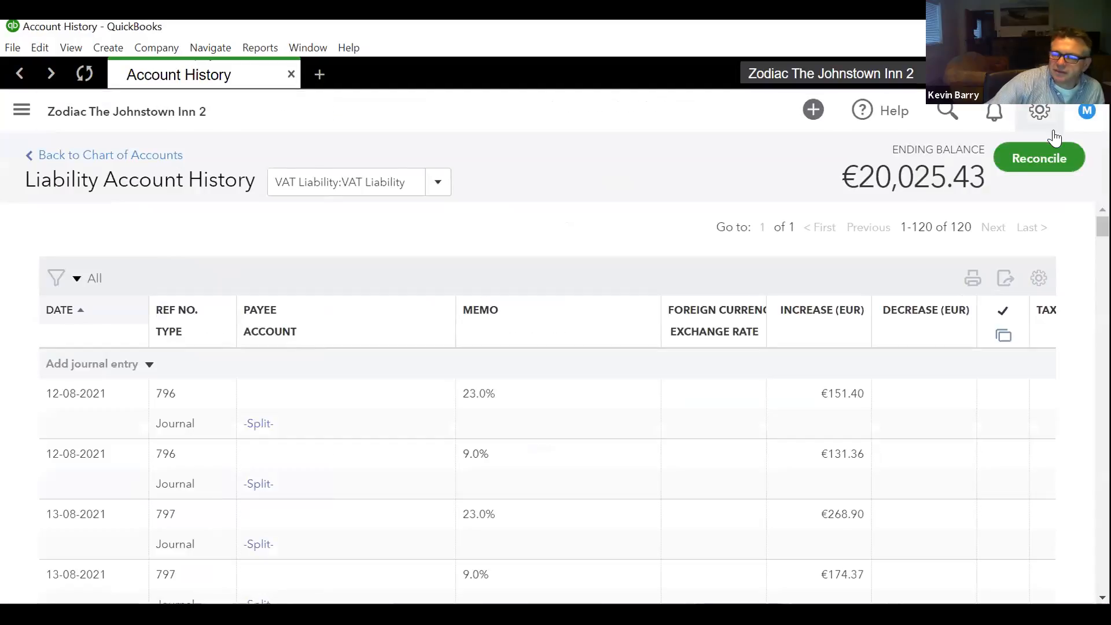
# Reopen journal entry 796 from its 9.0% line, examine its VAT Liability credit lines, and close it without saving
pyautogui.click(196, 491)
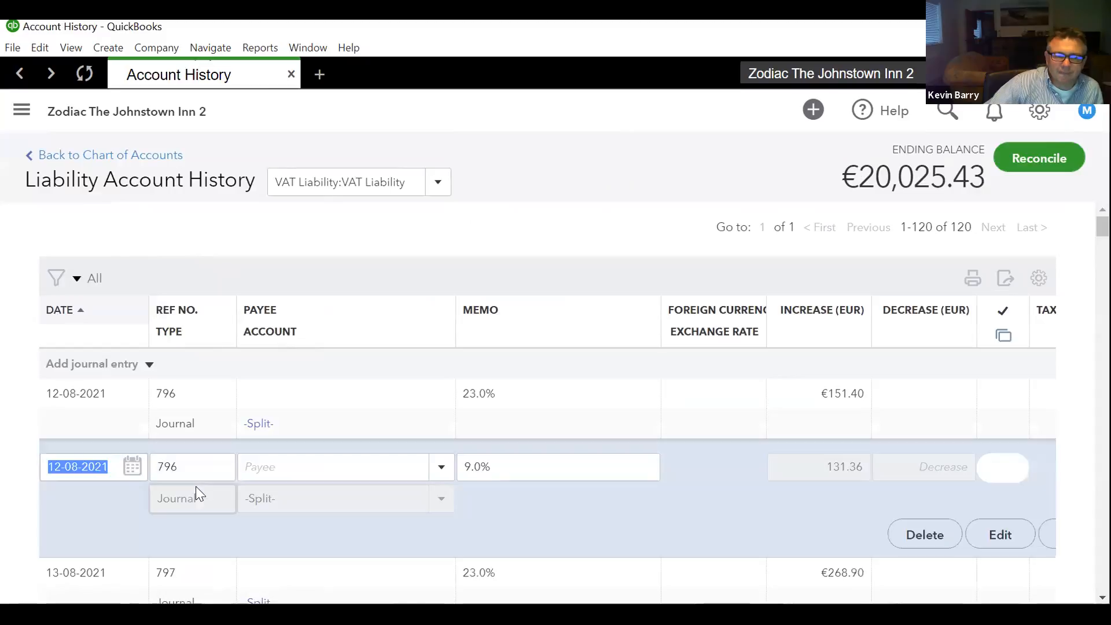
pyautogui.click(999, 534)
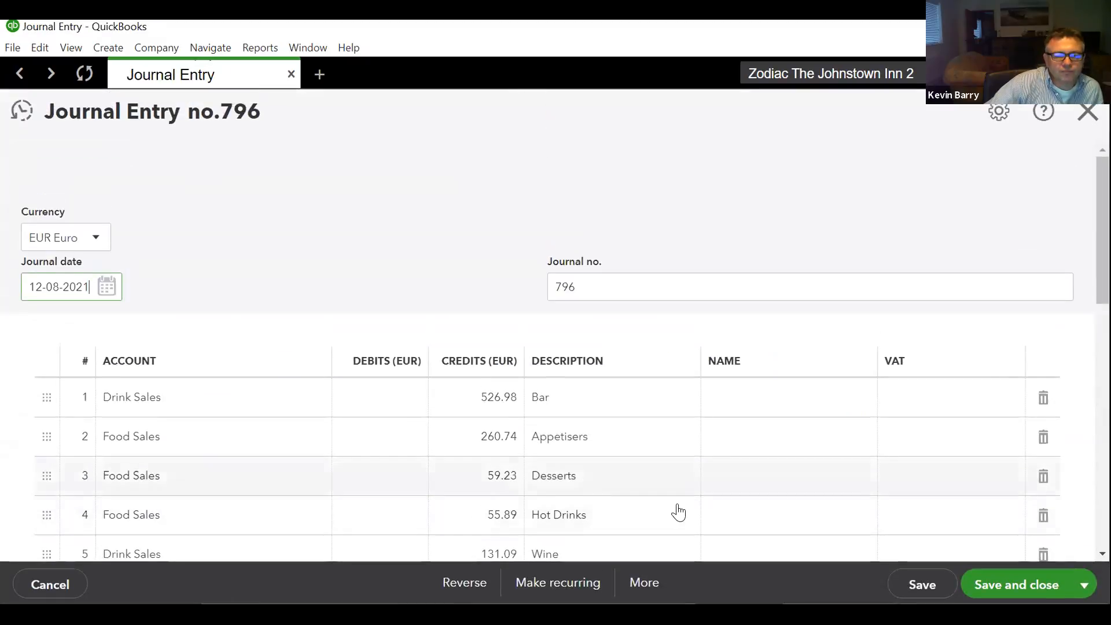
pyautogui.scroll(-2, 729, 457)
pyautogui.scroll(-6, 727, 456)
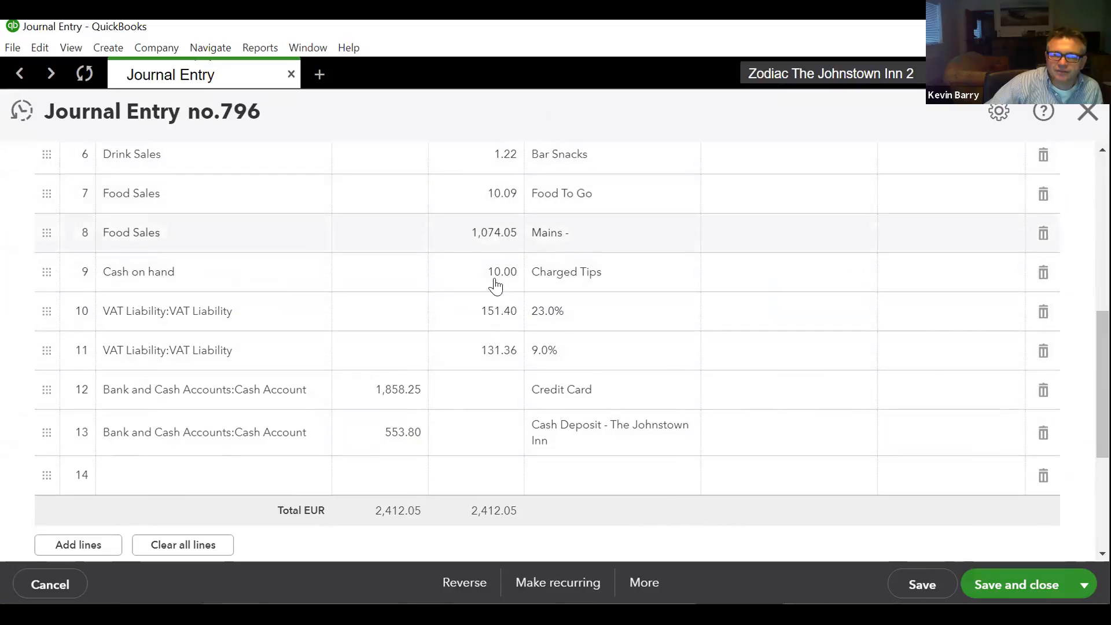
pyautogui.click(501, 313)
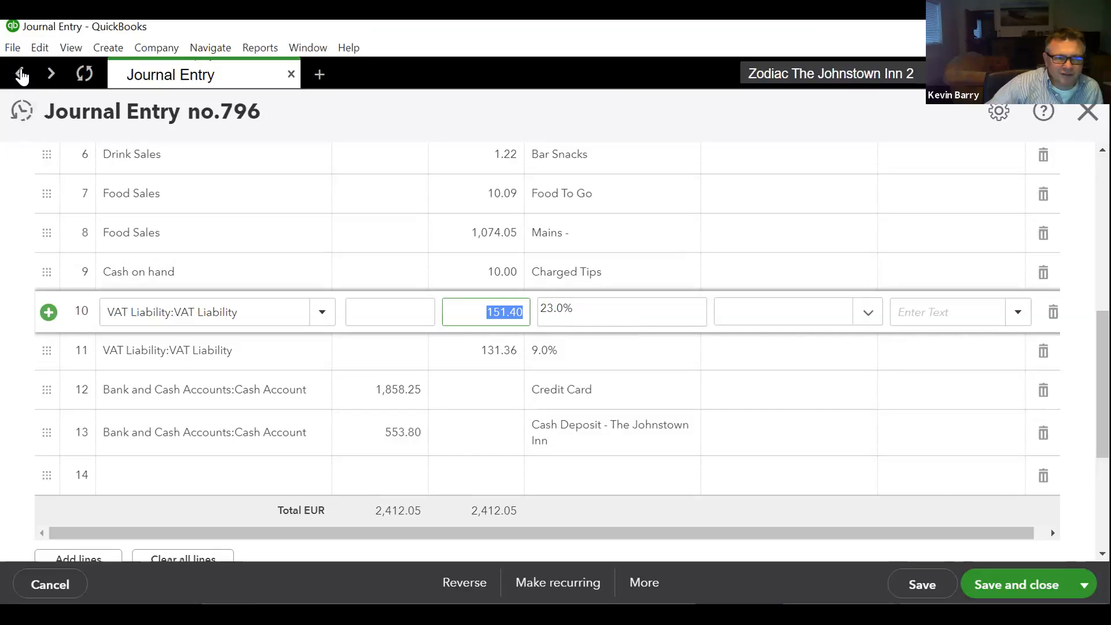
pyautogui.click(1080, 112)
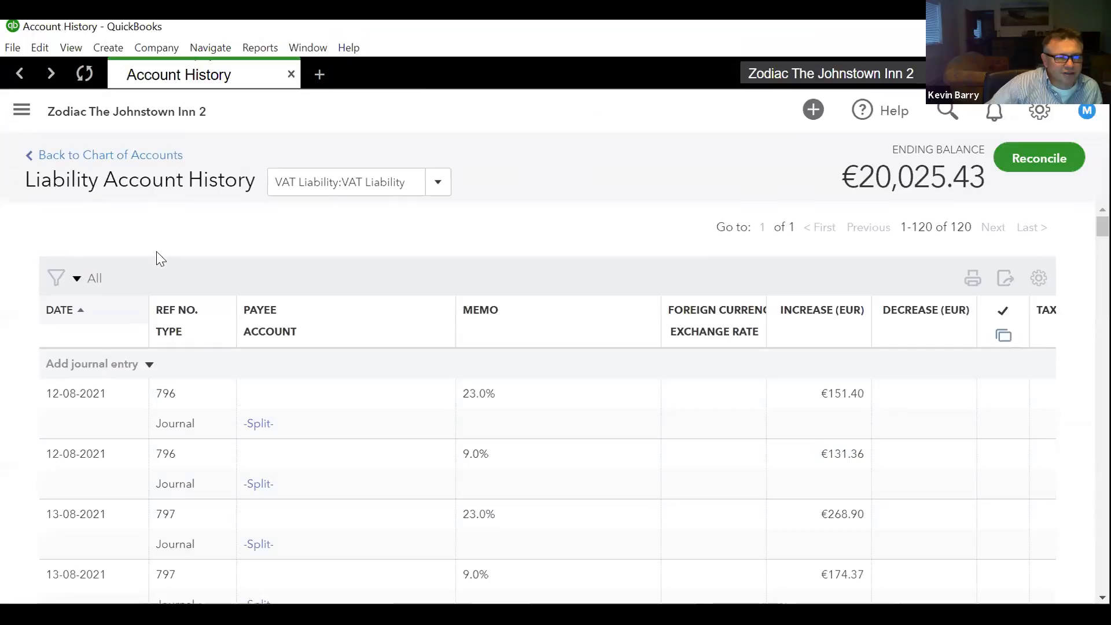
# Run the VAT Liability Report from the Manage VAT group of the standard reports
pyautogui.click(23, 111)
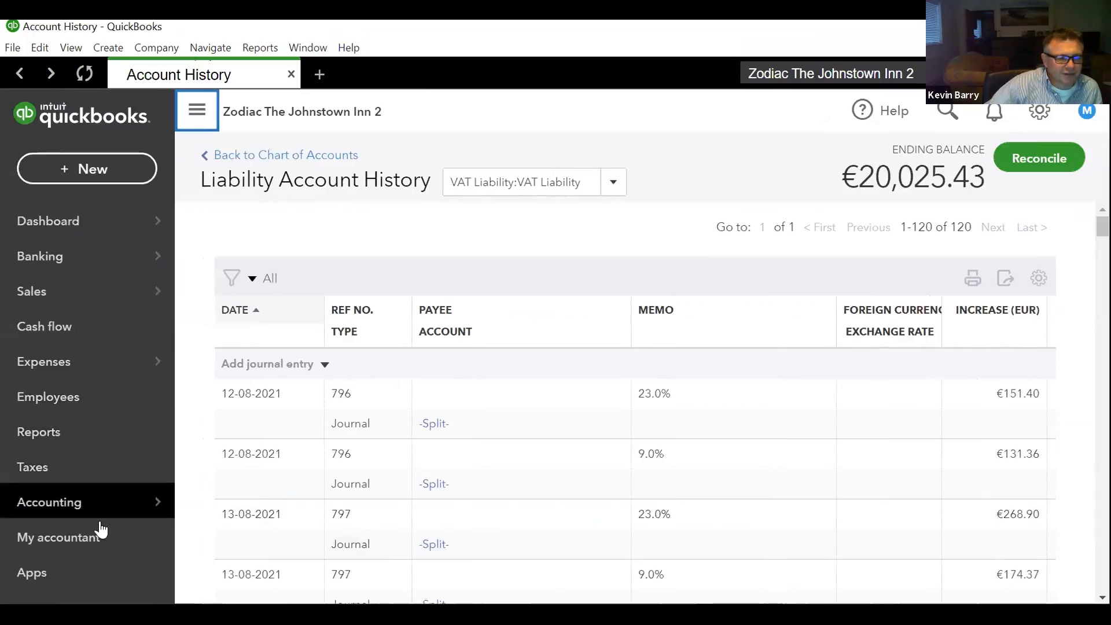
pyautogui.click(46, 432)
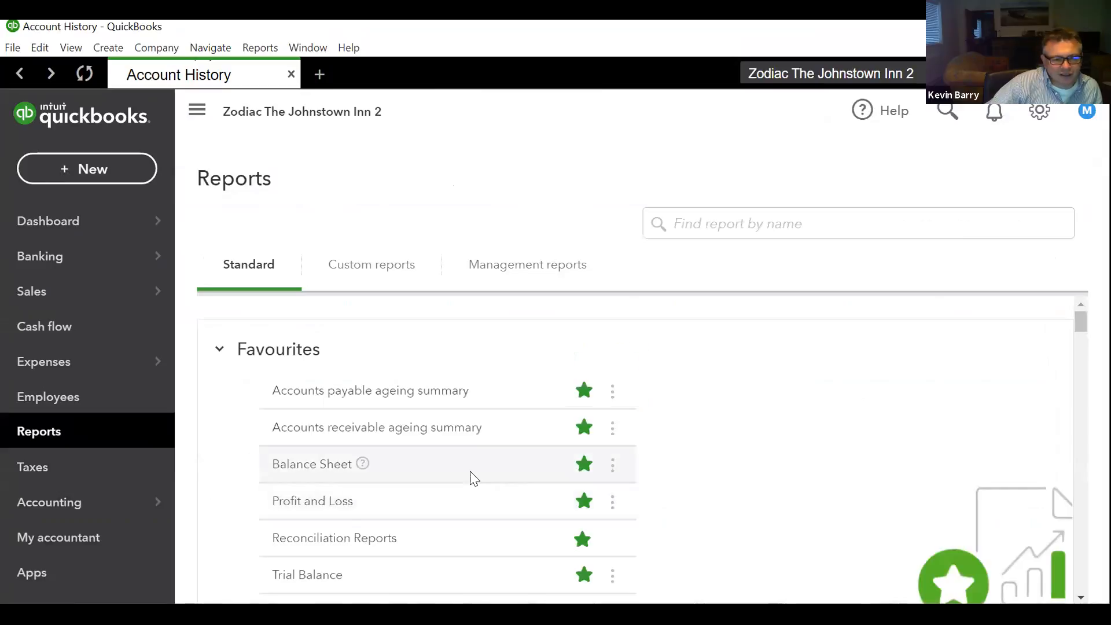
pyautogui.scroll(-7, 471, 476)
pyautogui.scroll(-5, 473, 476)
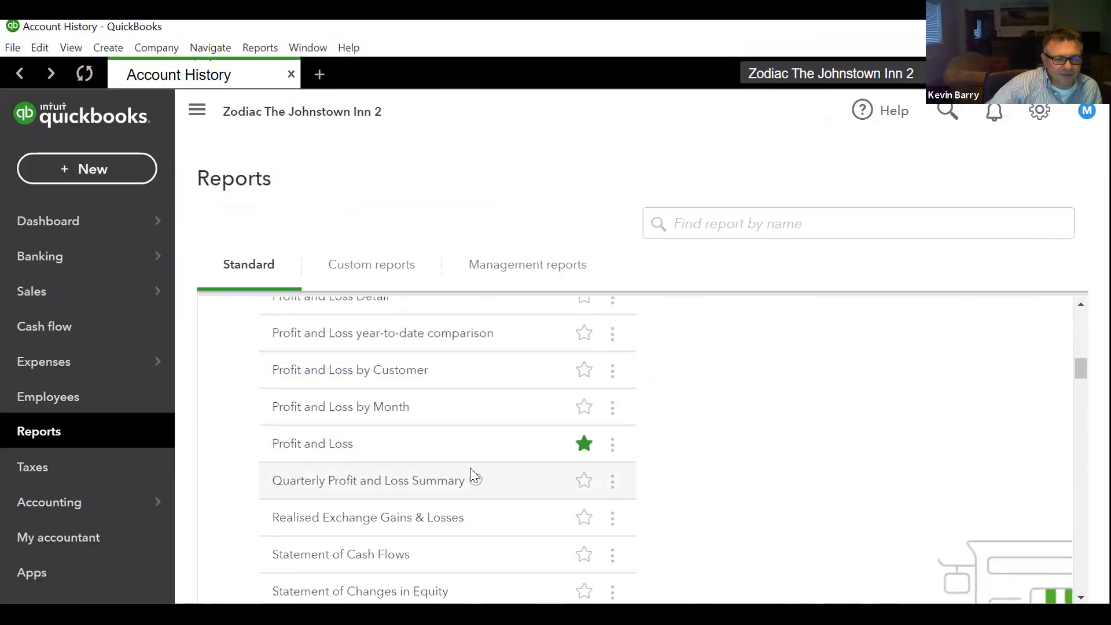
pyautogui.scroll(-10, 470, 468)
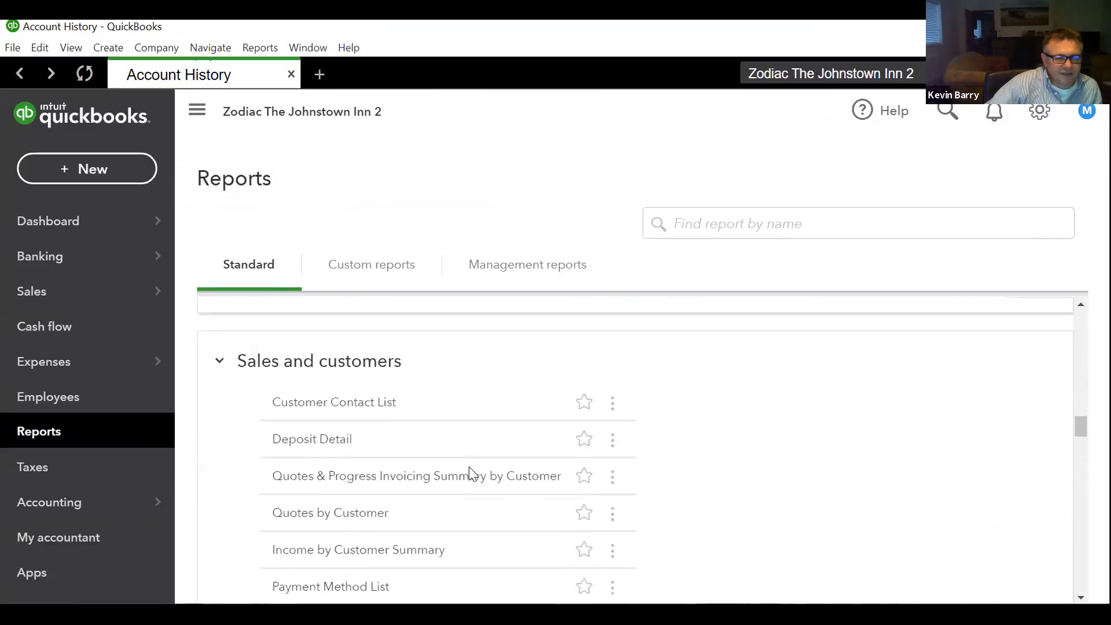
pyautogui.scroll(-12, 473, 476)
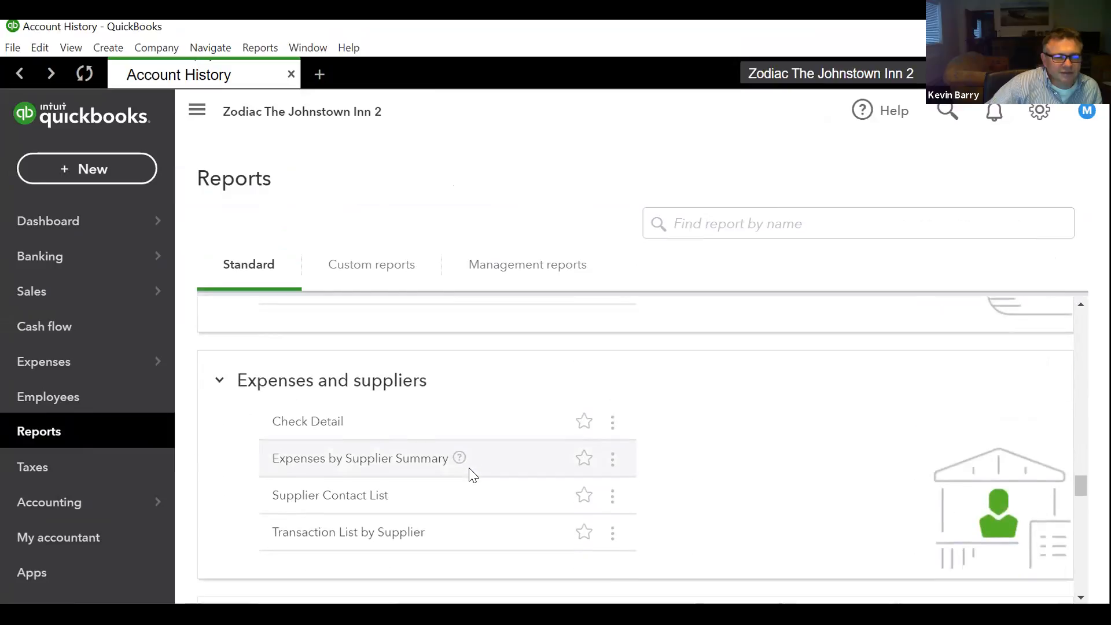
pyautogui.scroll(-3, 474, 474)
pyautogui.scroll(3, 469, 471)
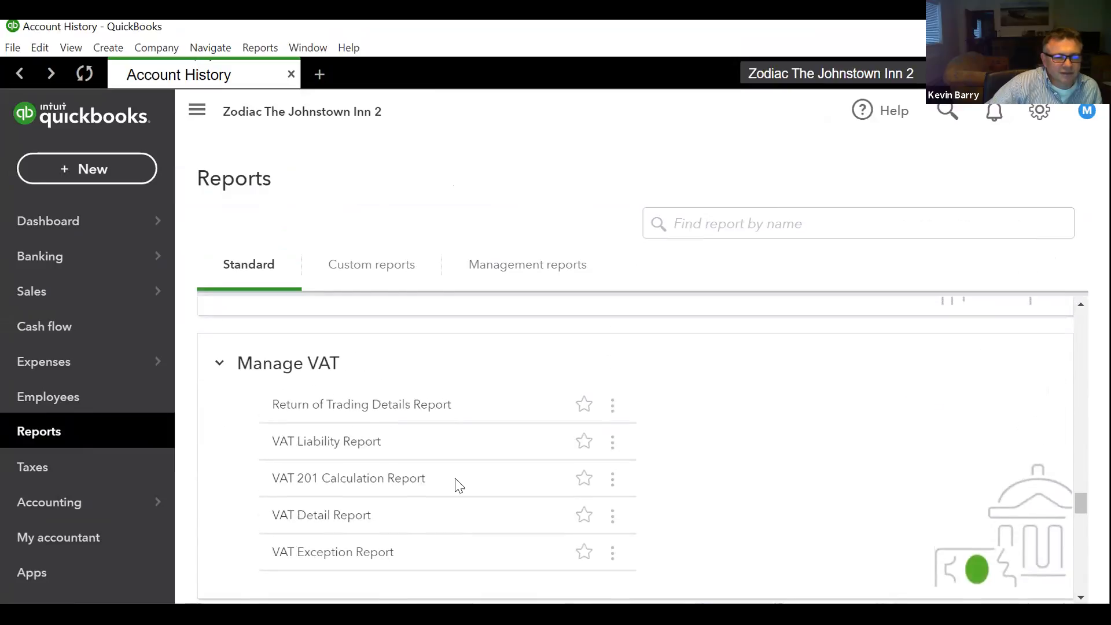
pyautogui.click(309, 443)
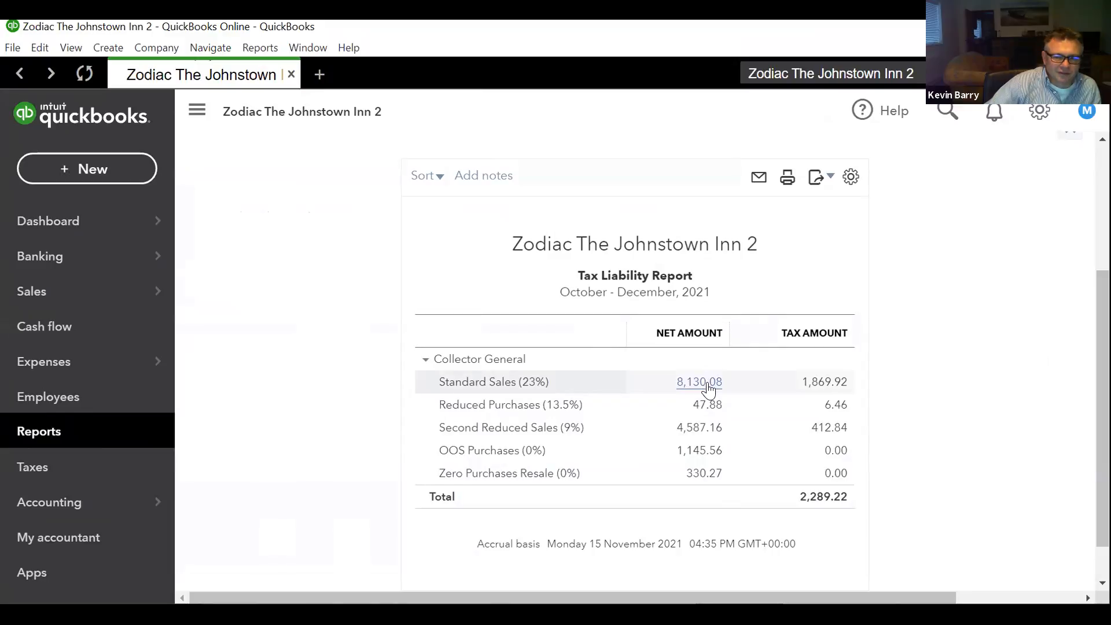
# Drill into the net amount for Second Reduced Sales (9%), review the underlying Zodiac Ltd Sales invoice, and close it
pyautogui.click(699, 429)
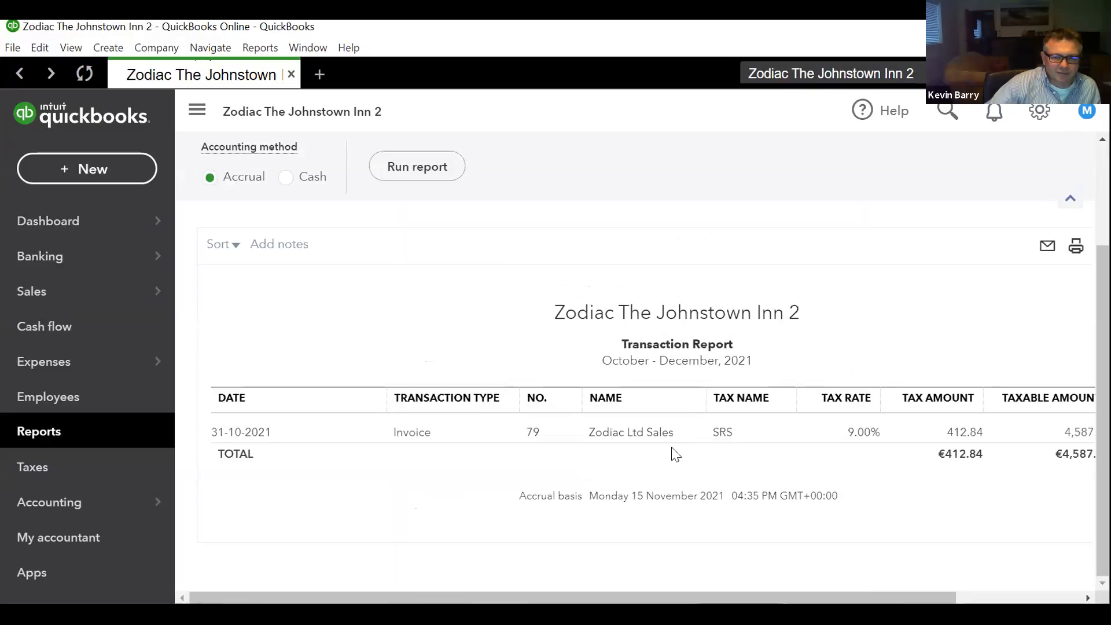
pyautogui.click(634, 433)
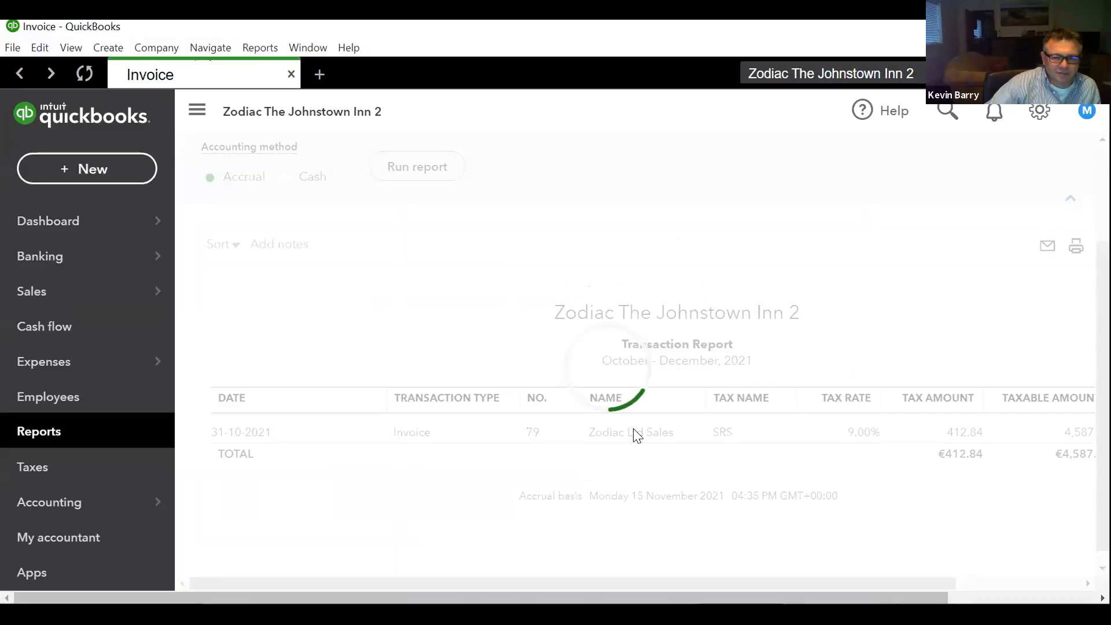
pyautogui.scroll(-5, 659, 450)
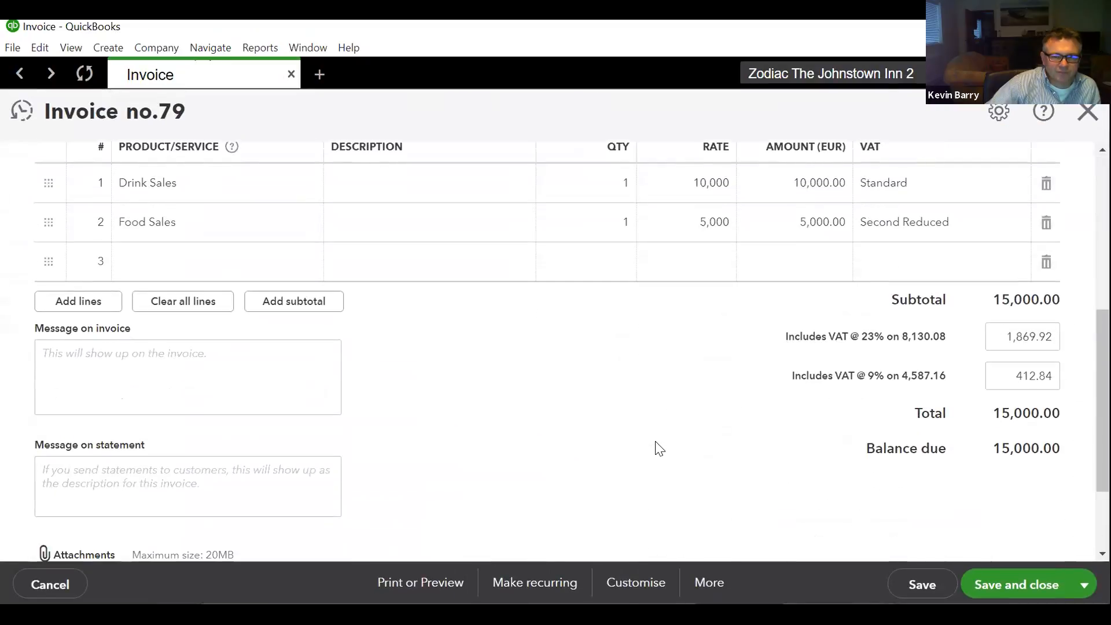
pyautogui.scroll(5, 658, 448)
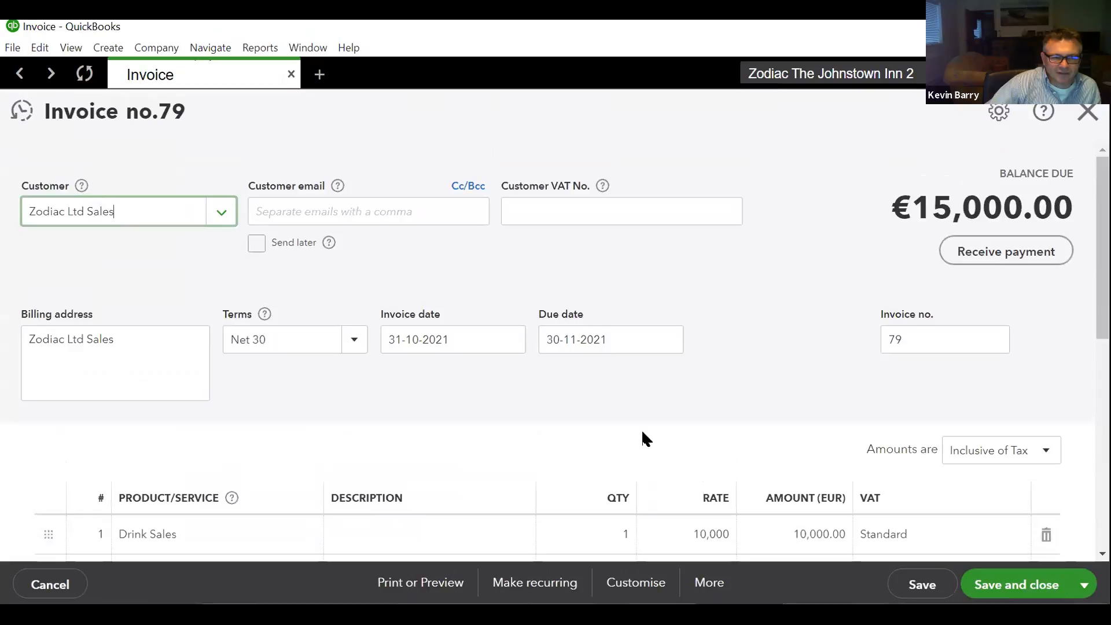
pyautogui.click(1087, 112)
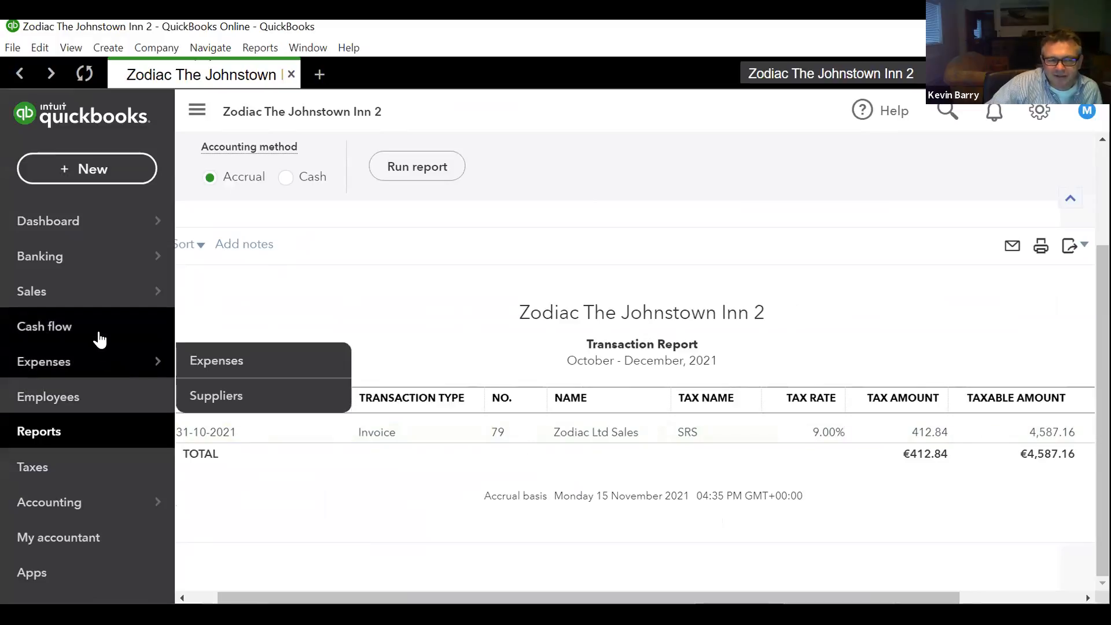
# Return to the chart of accounts and look through the VAT and other current liabilities accounts
pyautogui.moveTo(62, 298)
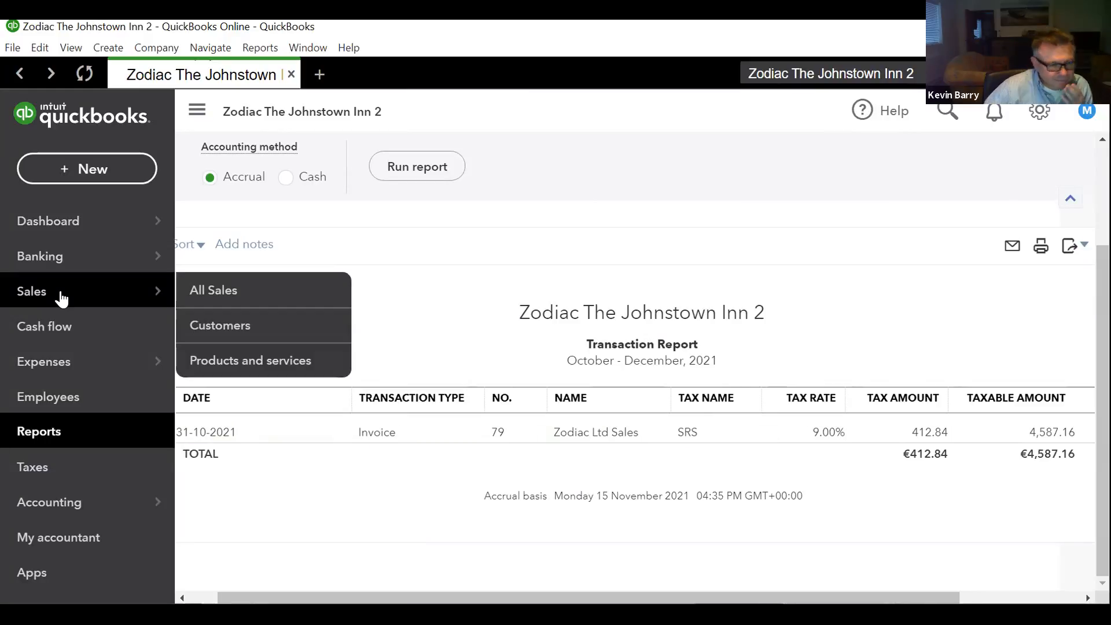
pyautogui.moveTo(84, 506)
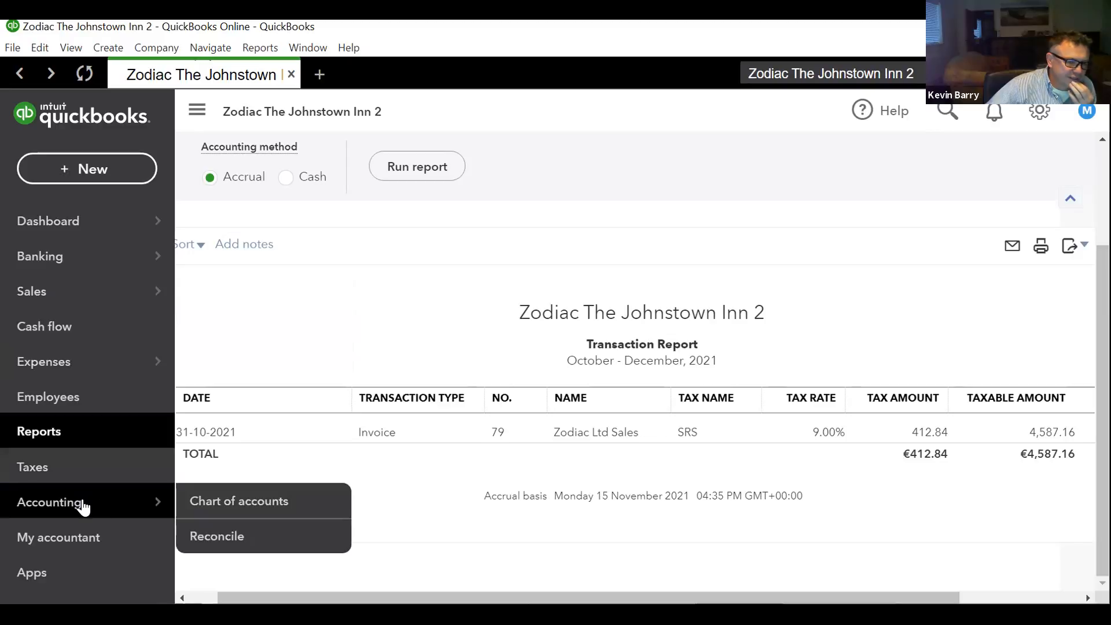
pyautogui.click(233, 505)
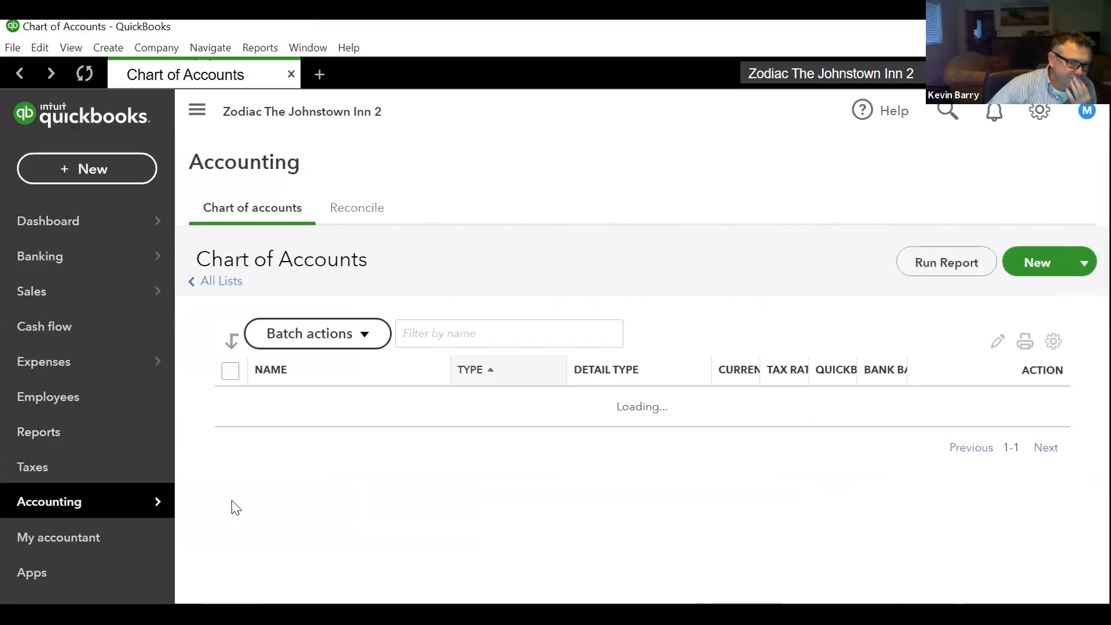
pyautogui.scroll(-20, 478, 438)
pyautogui.scroll(10, 441, 444)
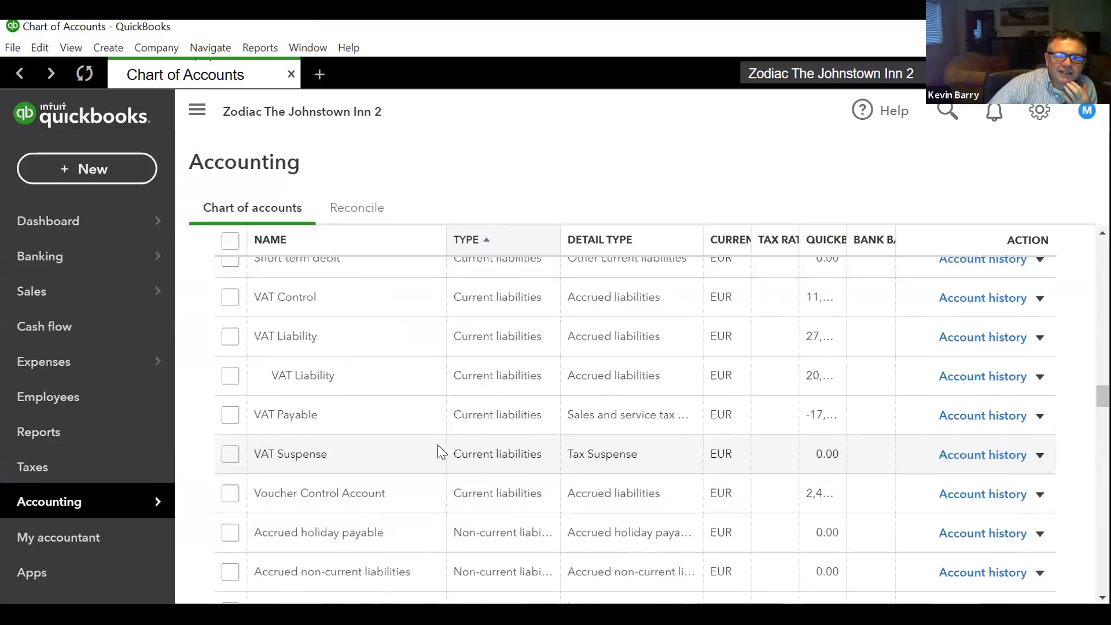
pyautogui.scroll(5, 452, 428)
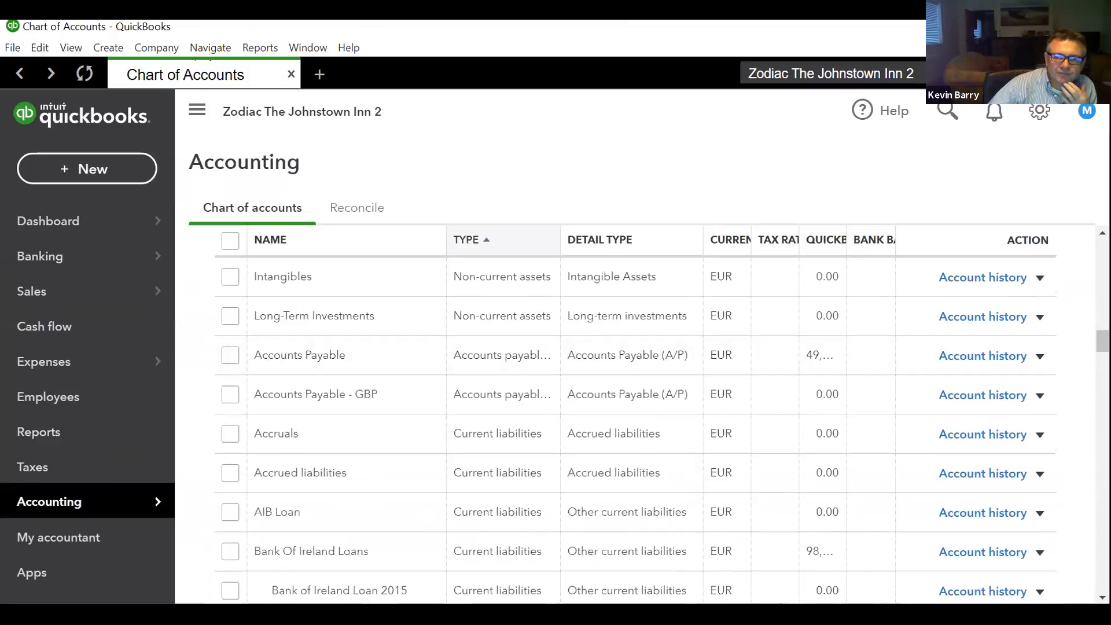
# Review the bank and cash accounts in the chart of accounts, including AIB Credit Card, Credit Card Payment Control and Petty Cash
pyautogui.moveTo(1102, 341); pyautogui.dragTo(1079, 226)
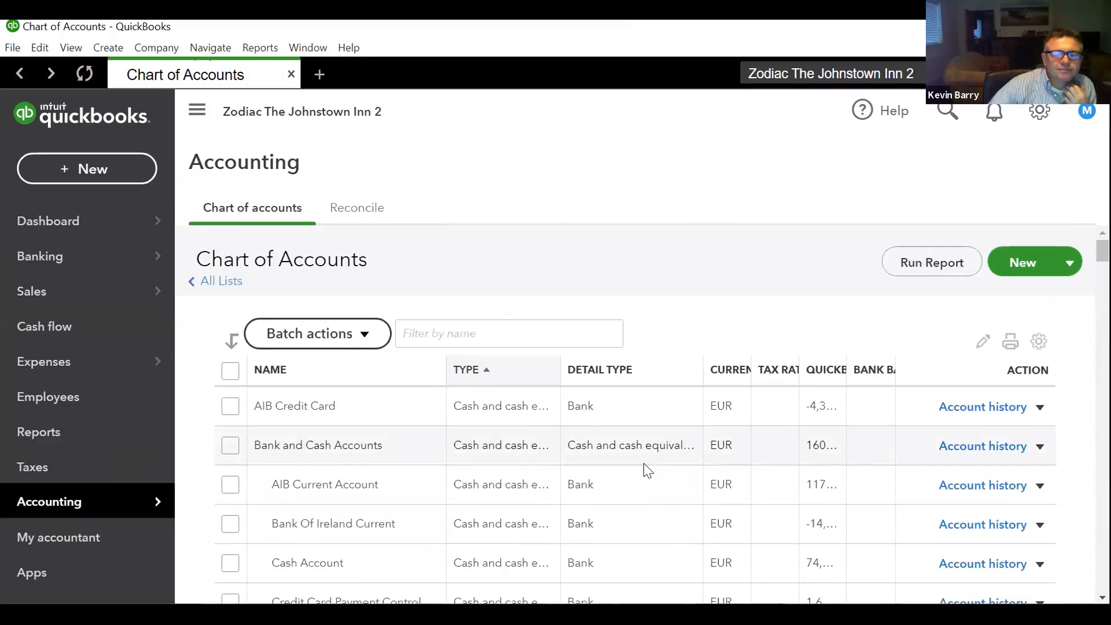
pyautogui.scroll(-2, 645, 467)
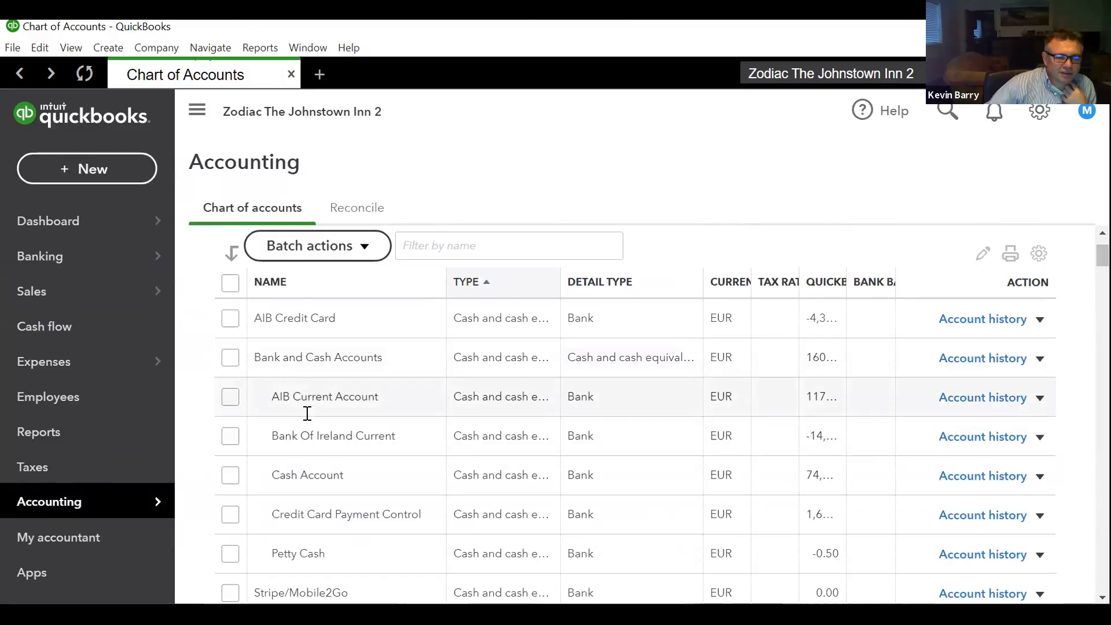
pyautogui.scroll(-2, 316, 538)
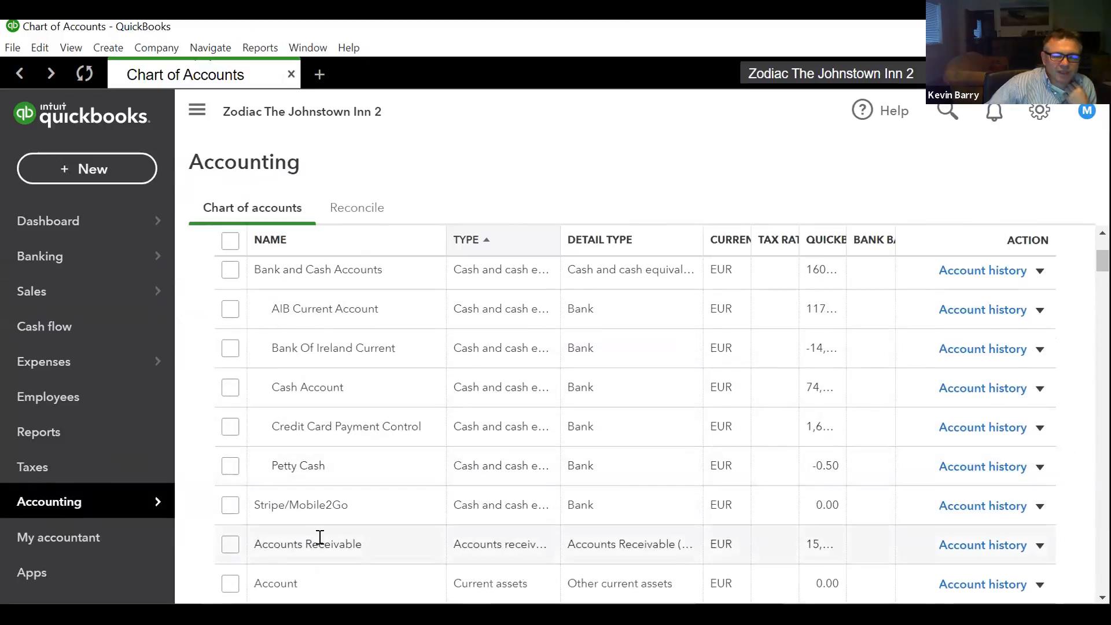
pyautogui.scroll(2, 318, 537)
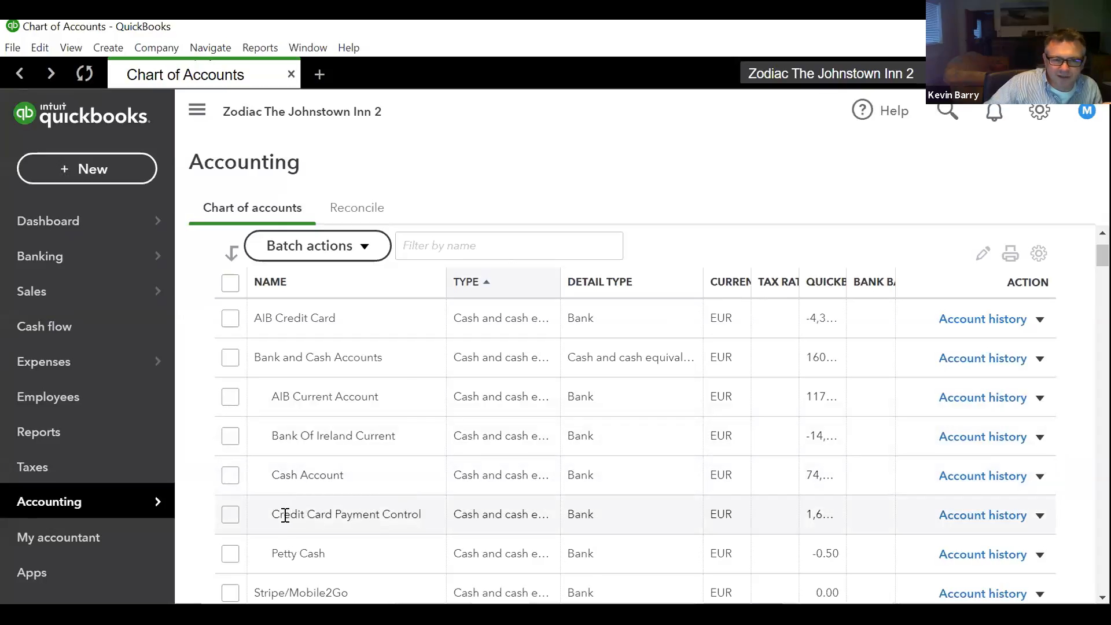
pyautogui.moveTo(285, 516); pyautogui.dragTo(382, 515)
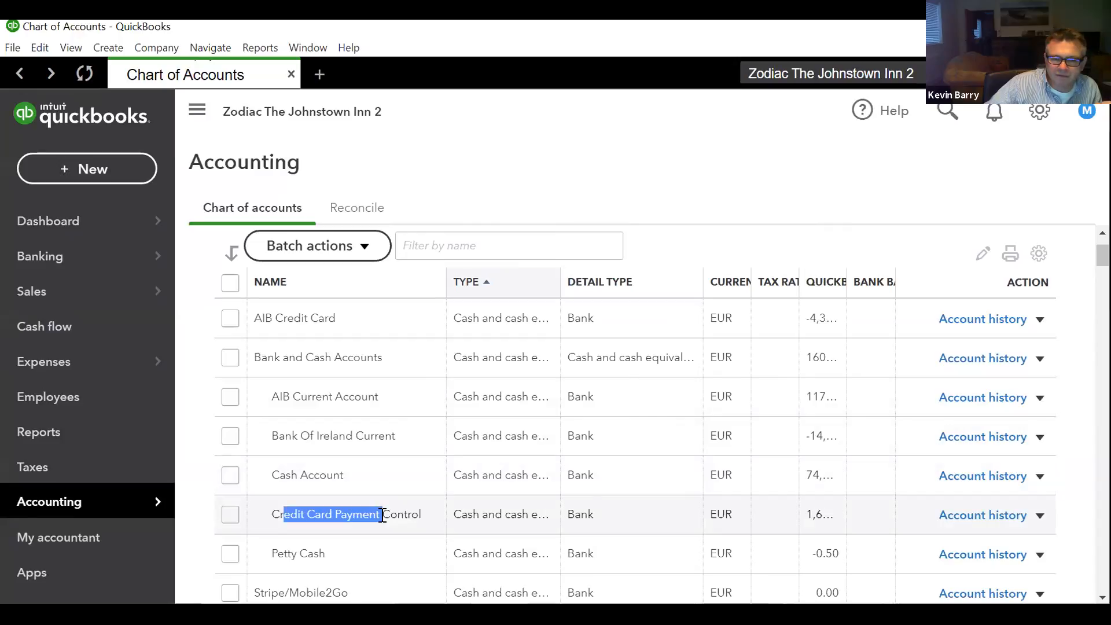
pyautogui.moveTo(258, 317); pyautogui.dragTo(344, 321)
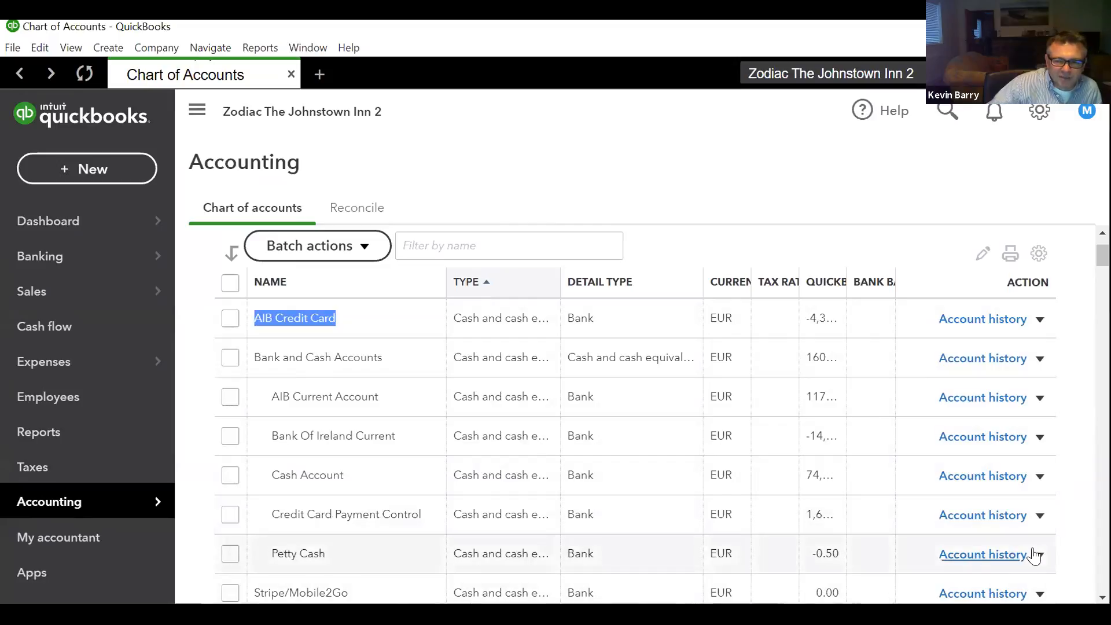
pyautogui.scroll(-3, 1036, 572)
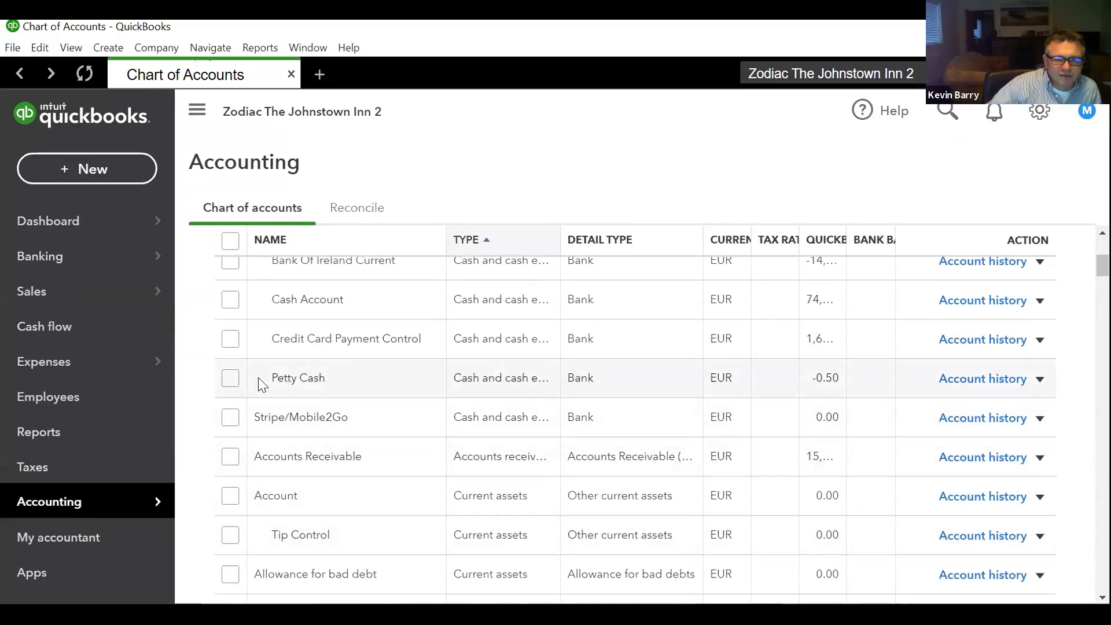
pyautogui.scroll(3, 509, 393)
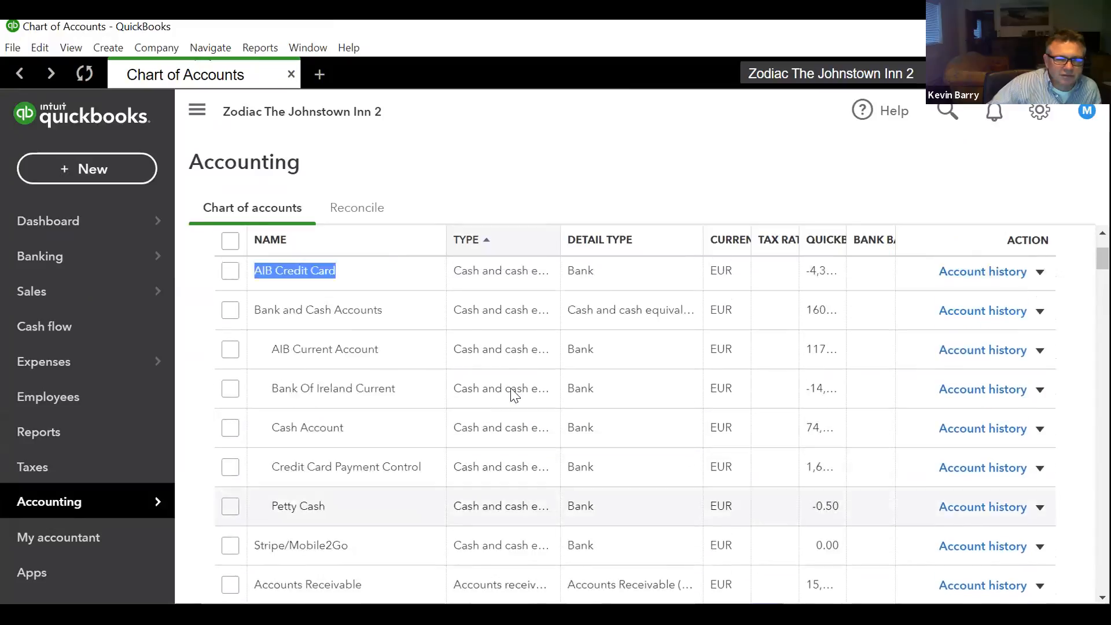
pyautogui.scroll(-2, 514, 434)
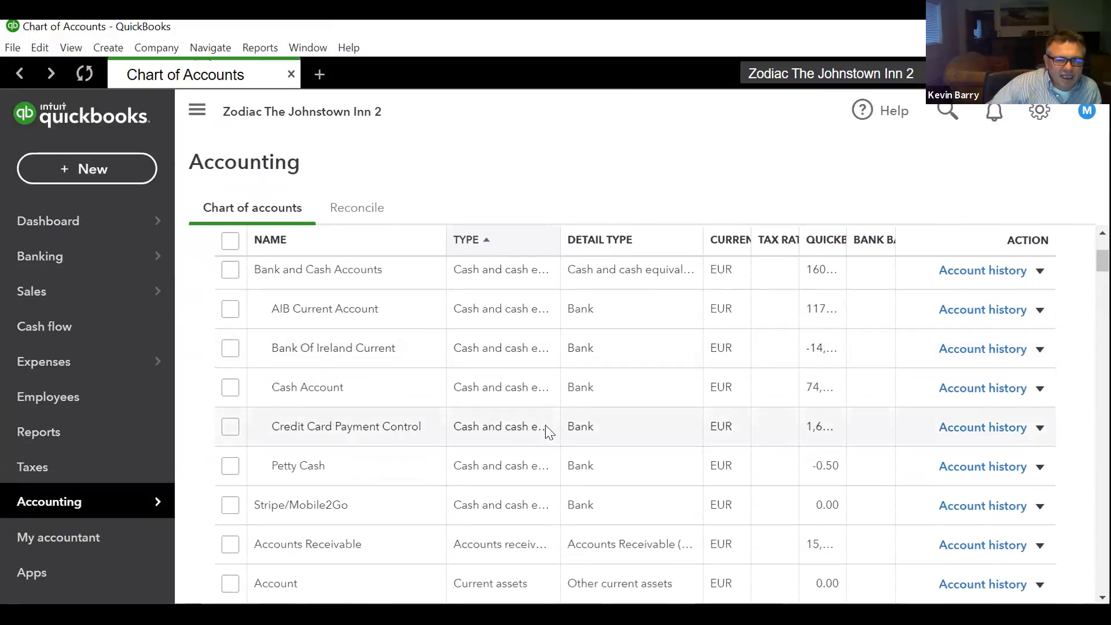
pyautogui.scroll(3, 545, 424)
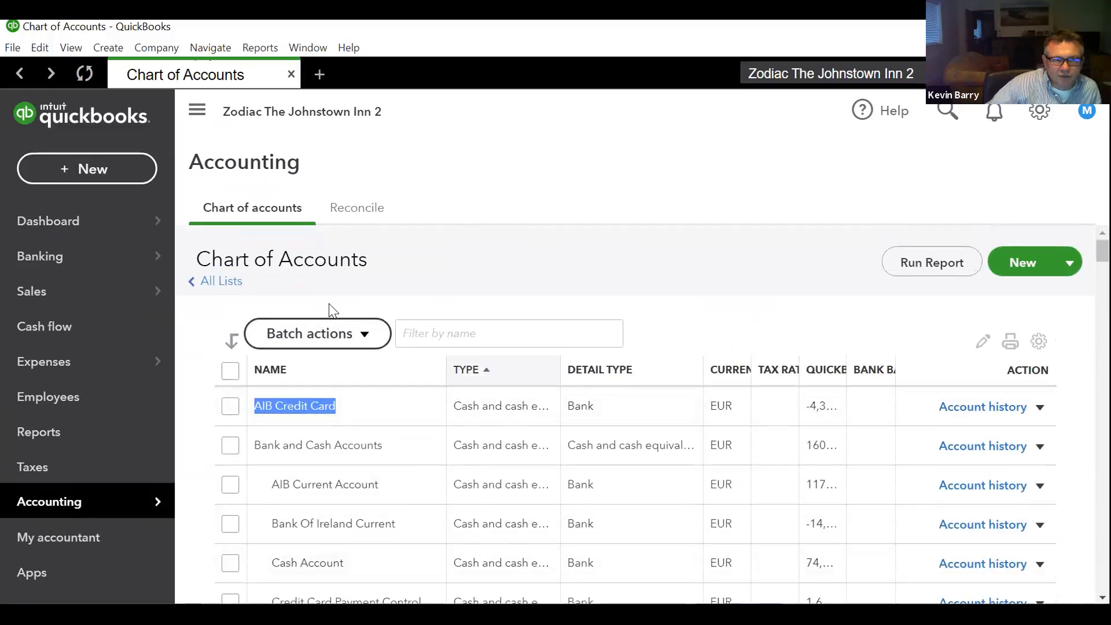
# From a new invoice form, open recent Invoice No.79 dated 31-10-2021 and review its sales lines and VAT
pyautogui.click(76, 168)
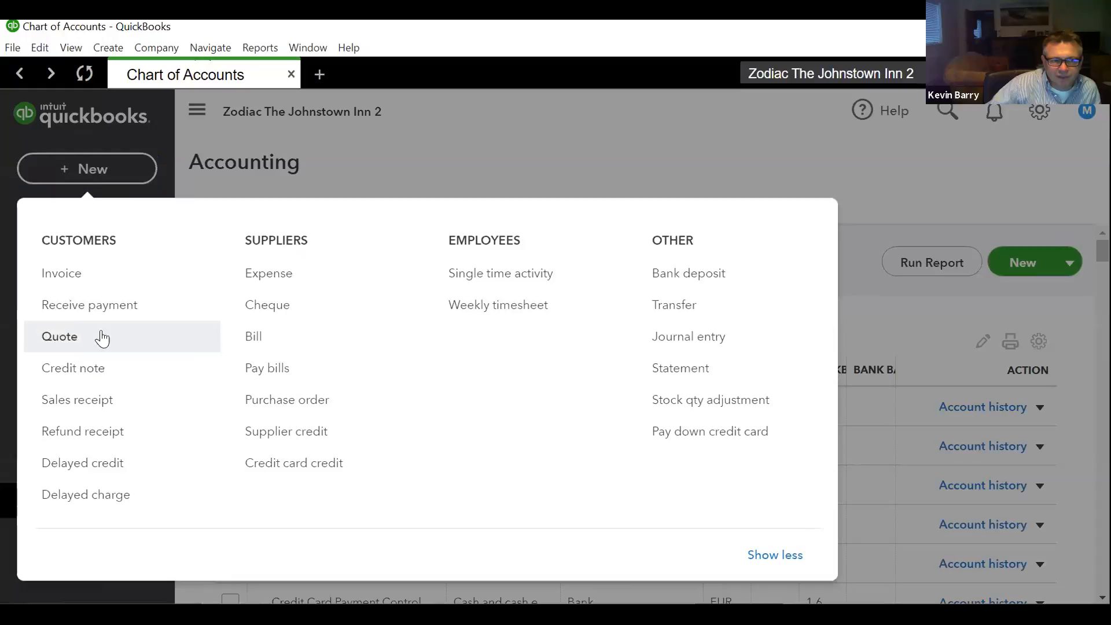
pyautogui.click(62, 276)
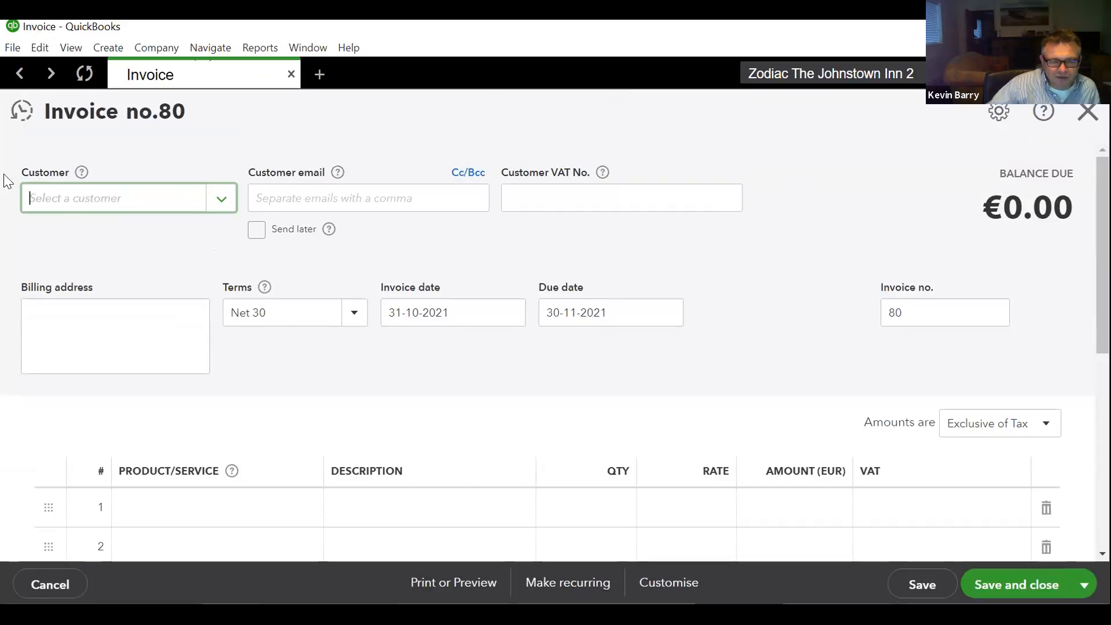
pyautogui.click(23, 111)
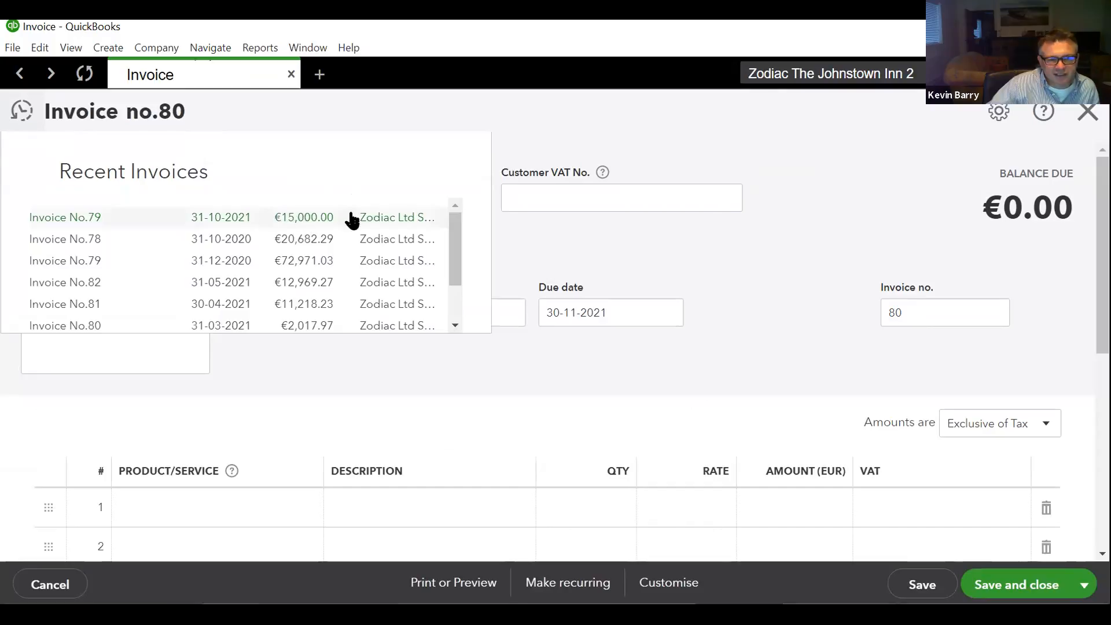
pyautogui.click(304, 216)
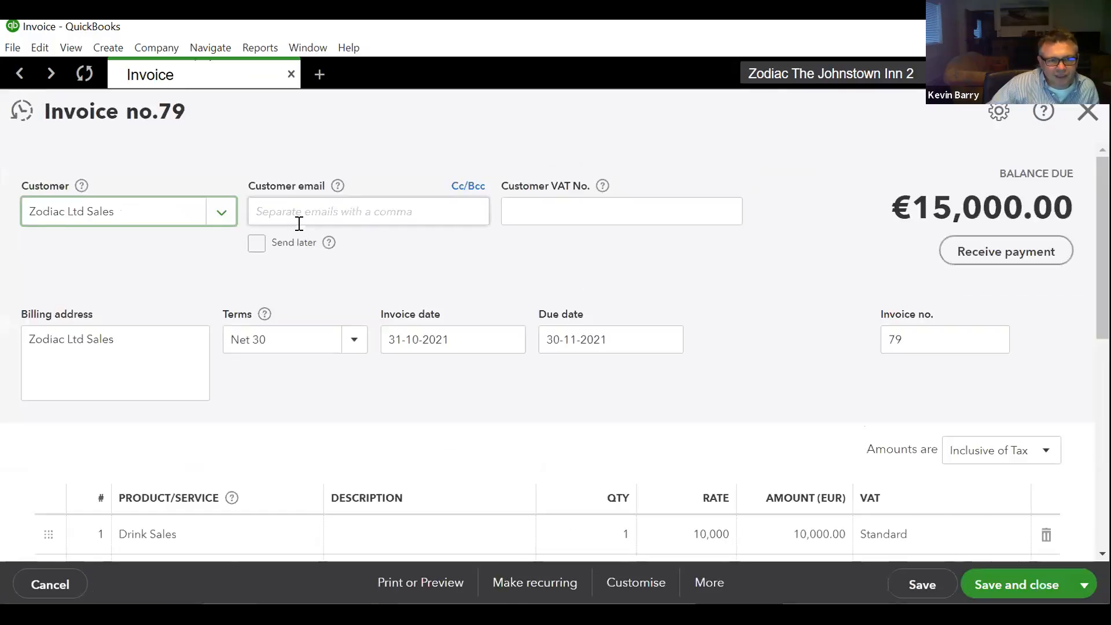
pyautogui.scroll(-4, 642, 393)
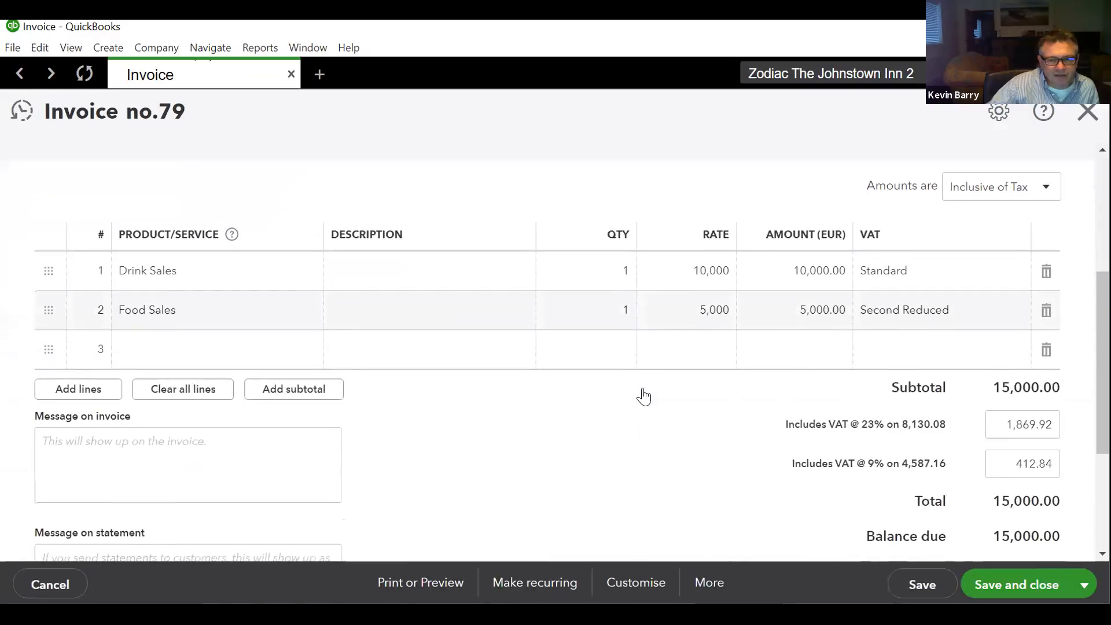
pyautogui.scroll(4, 644, 397)
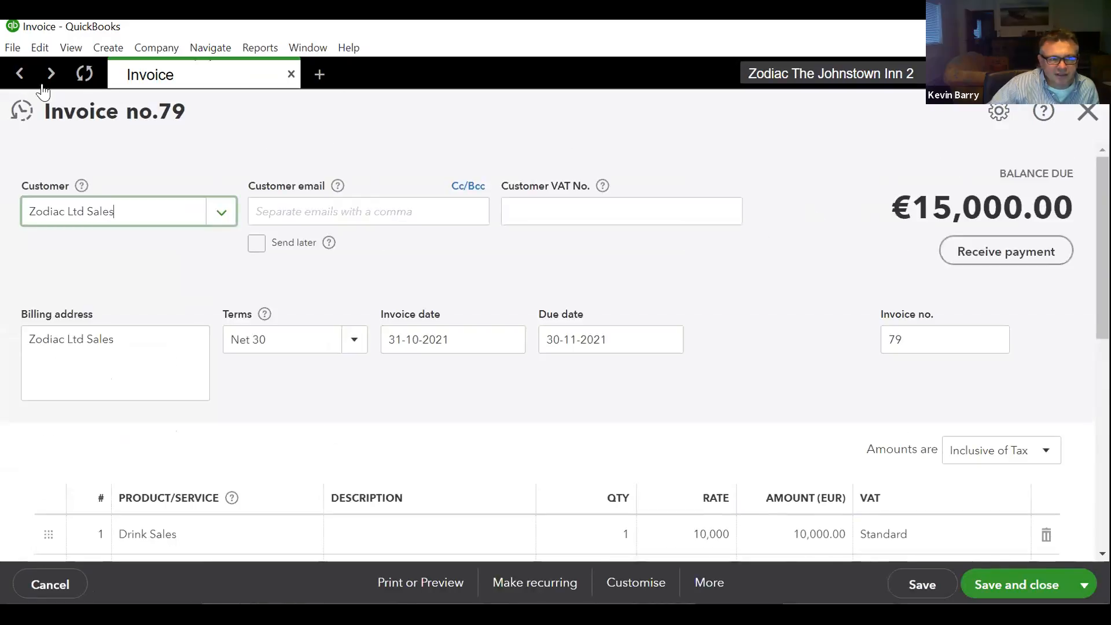
# Open recent Invoice No.78 dated 31-10-2020 and examine its Drink Sales and Food Sales lines and VAT
pyautogui.click(21, 110)
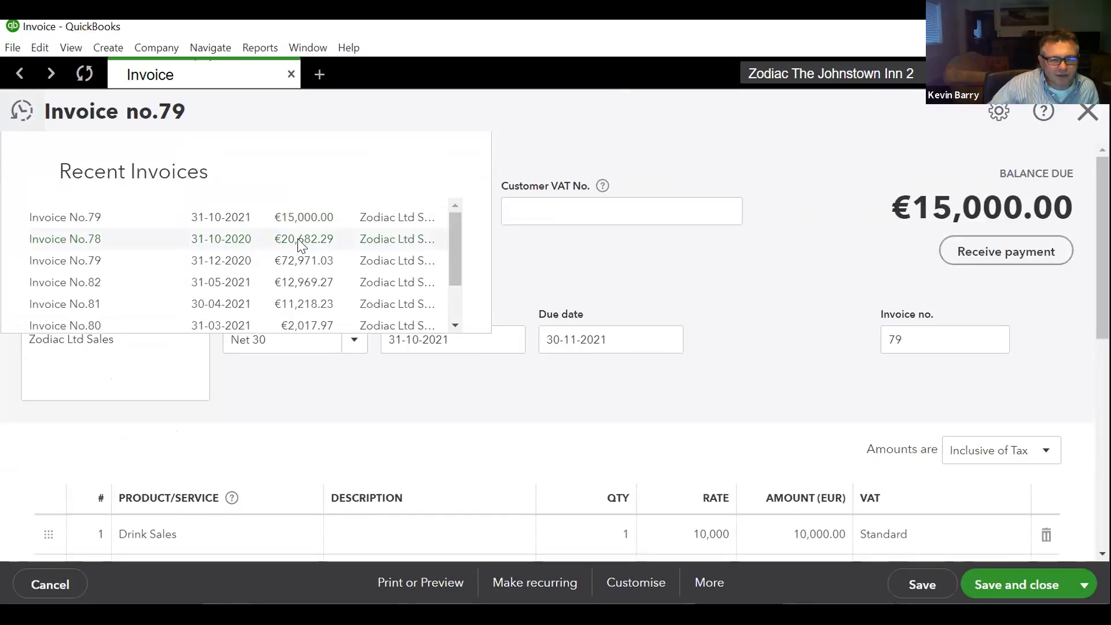
pyautogui.click(300, 245)
pyautogui.scroll(-5, 124, 277)
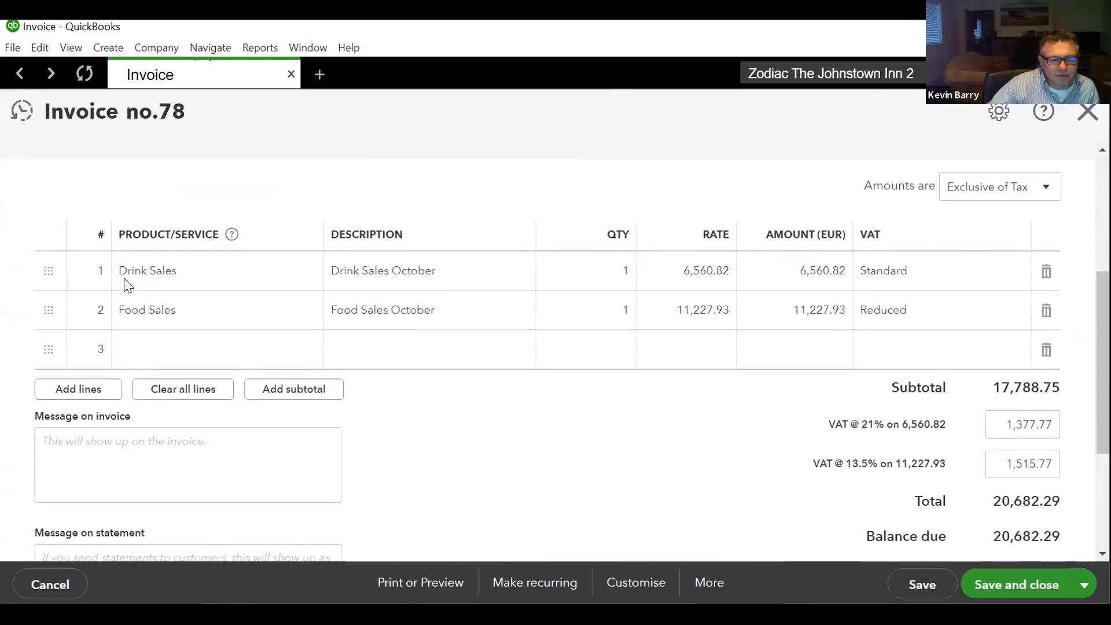
pyautogui.scroll(5, 124, 285)
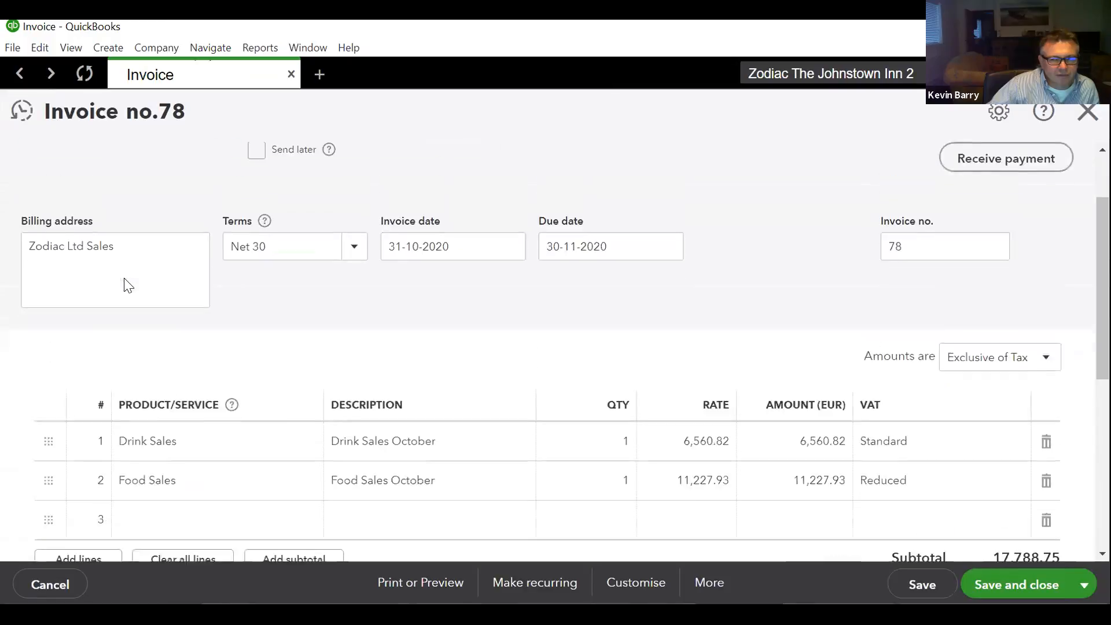
pyautogui.scroll(-5, 124, 279)
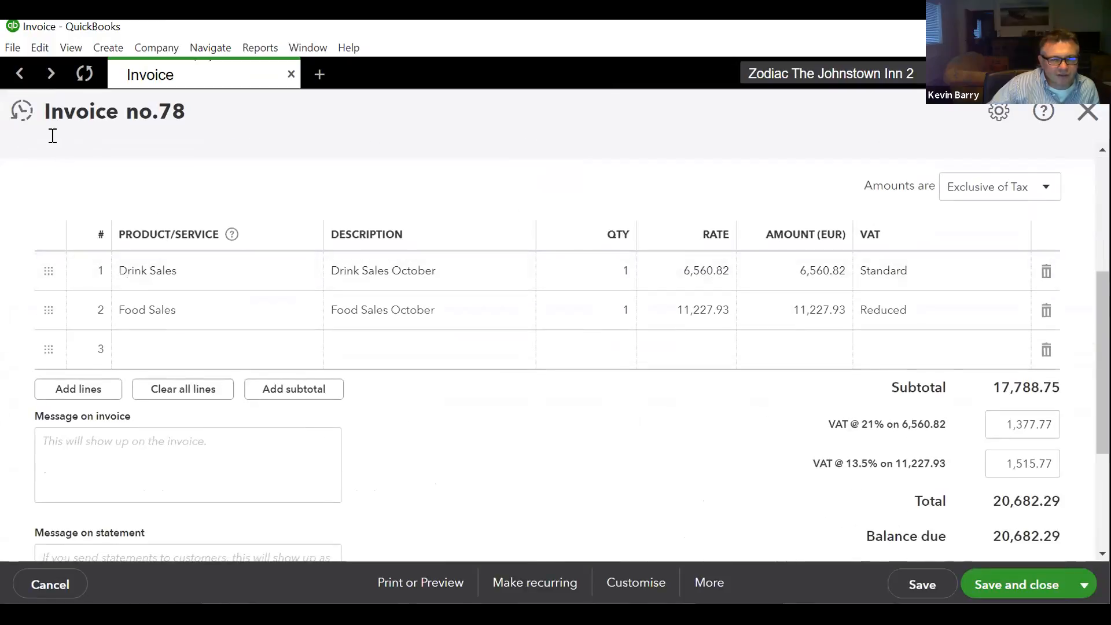
# Open recent Invoice No.79 dated 31-12-2020 and review its December sales lines, VAT, totals and payment status
pyautogui.click(21, 110)
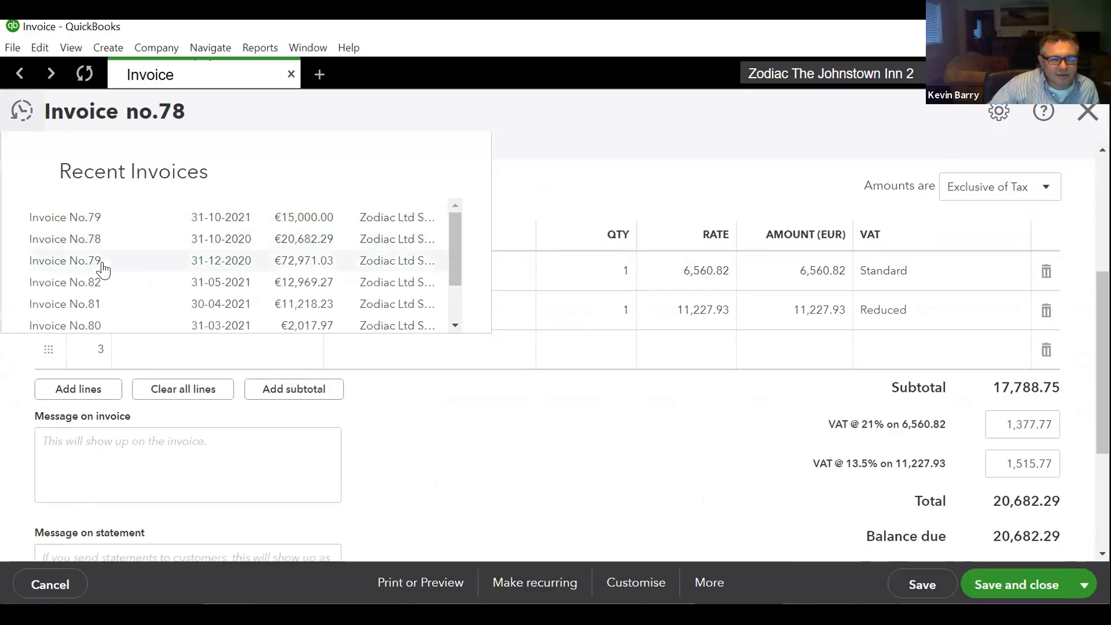
pyautogui.click(224, 266)
pyautogui.scroll(-1, 438, 327)
pyautogui.scroll(-3, 439, 329)
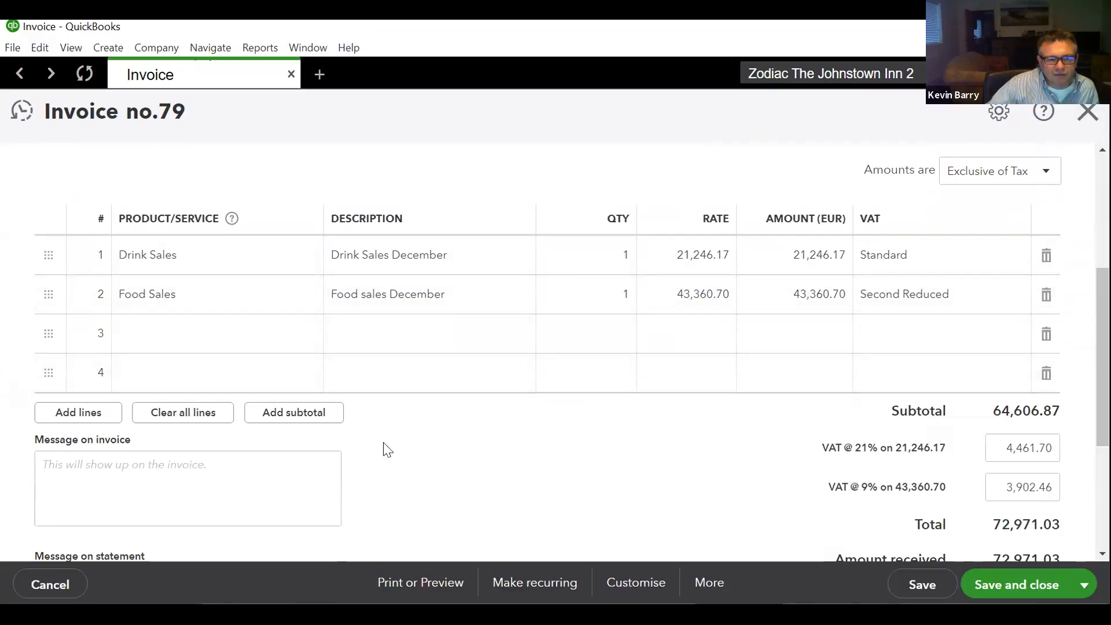
pyautogui.scroll(-4, 384, 457)
pyautogui.scroll(6, 390, 460)
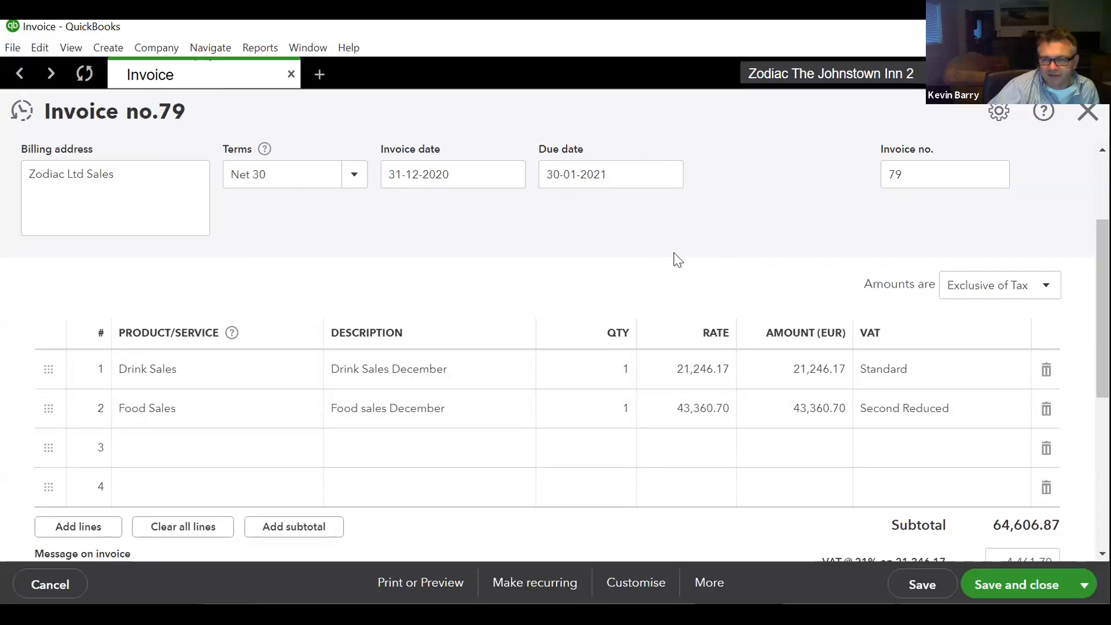
pyautogui.scroll(-5, 847, 415)
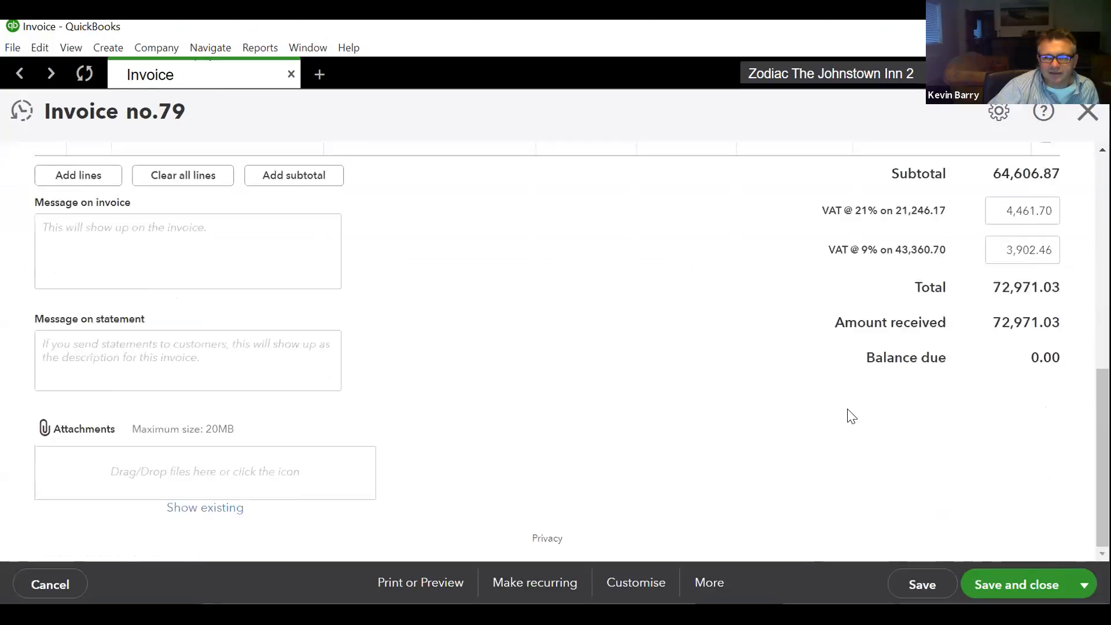
pyautogui.scroll(5, 851, 416)
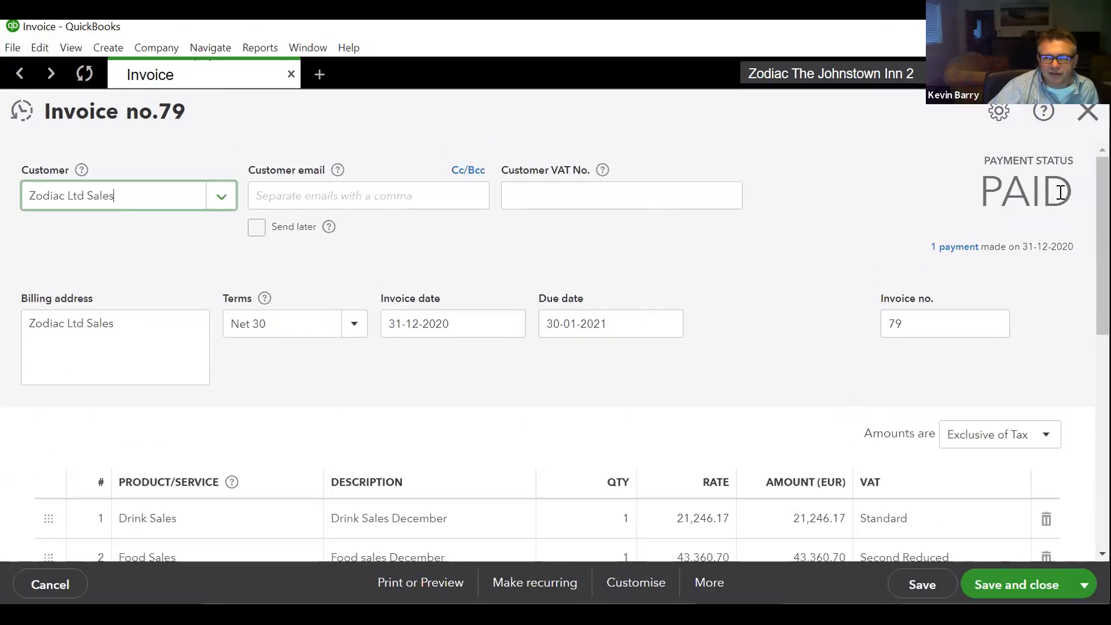
# Open the 31-12-2020 payment linked to the invoice and check its amount received and the invoice it is applied to
pyautogui.click(959, 247)
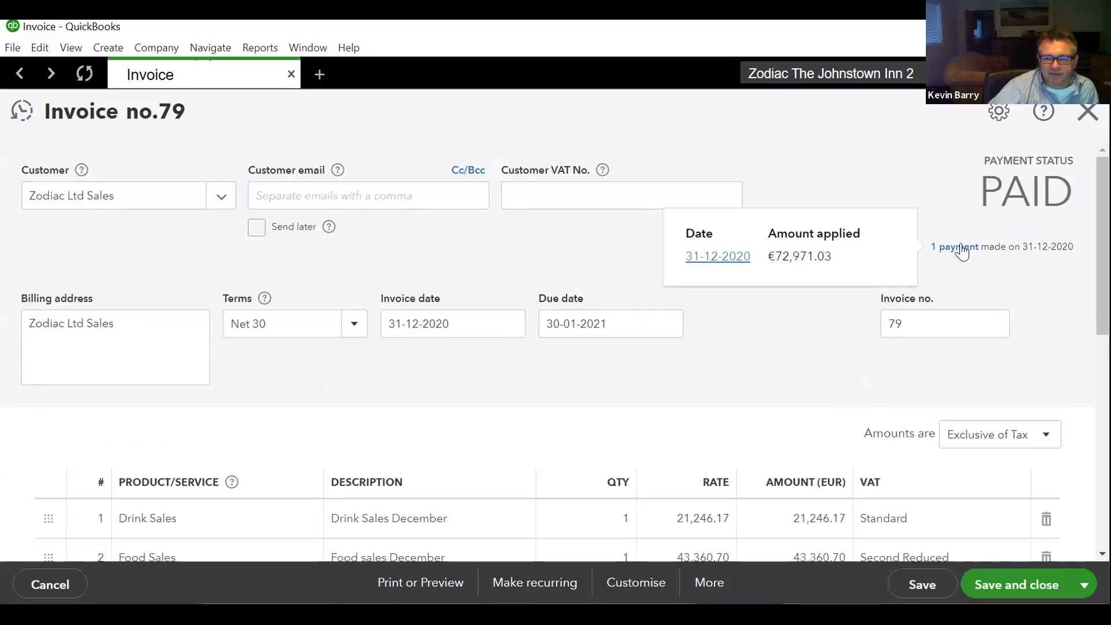
pyautogui.click(718, 258)
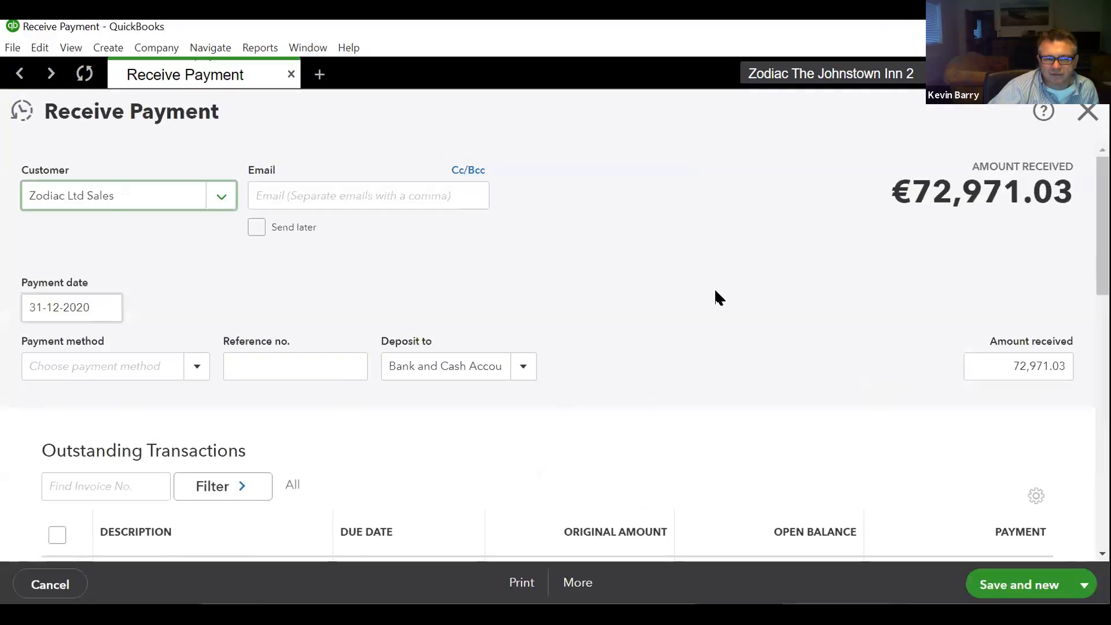
pyautogui.scroll(-5, 715, 292)
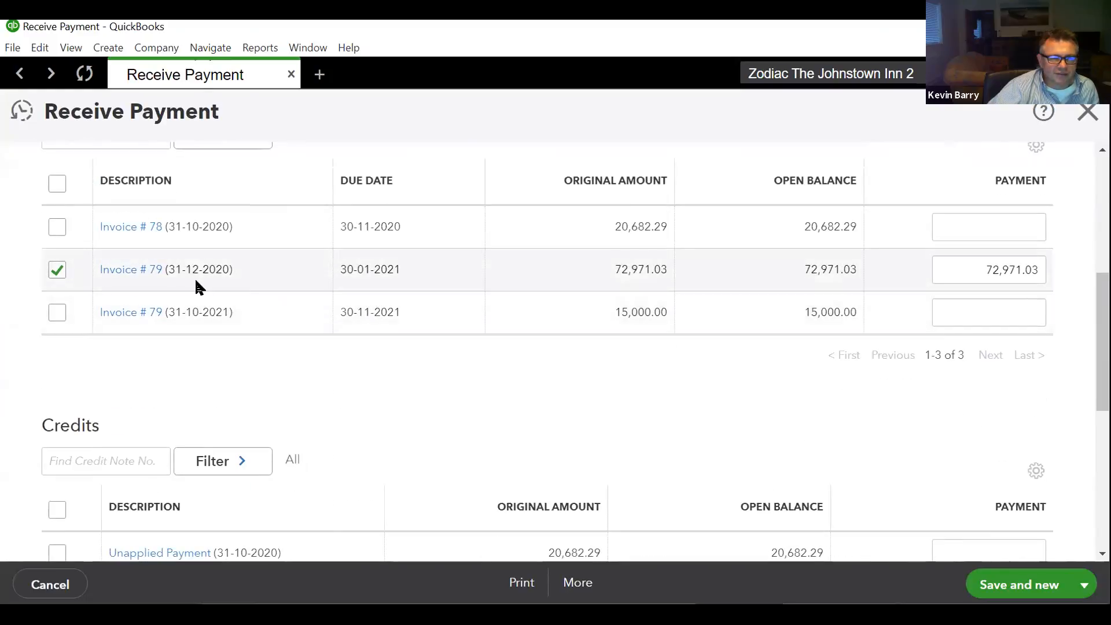
pyautogui.scroll(5, 202, 283)
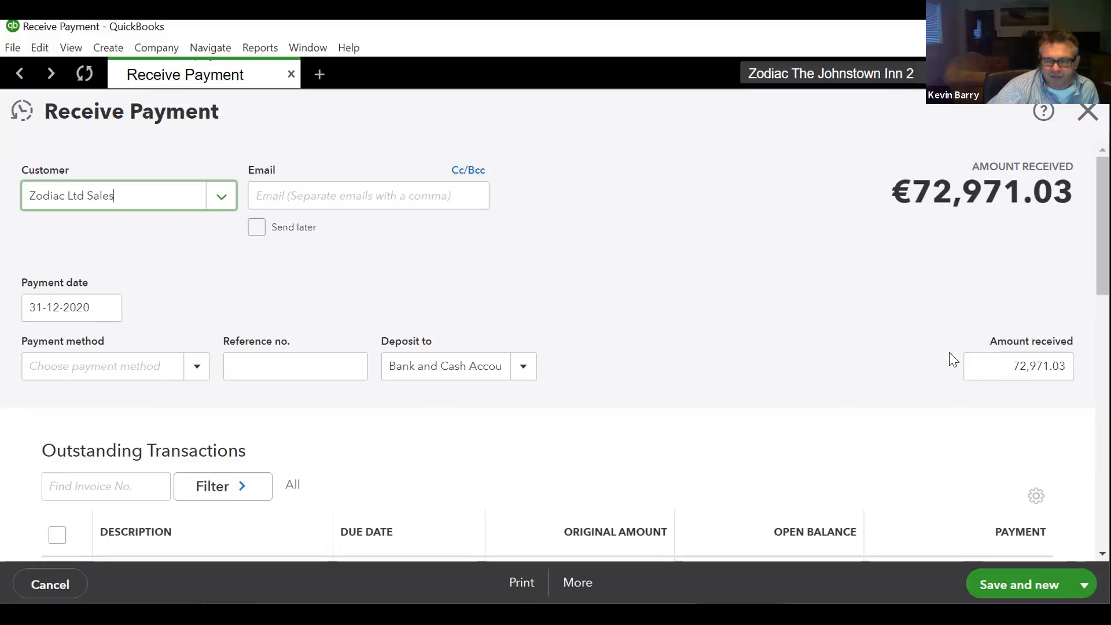
pyautogui.click(1021, 361)
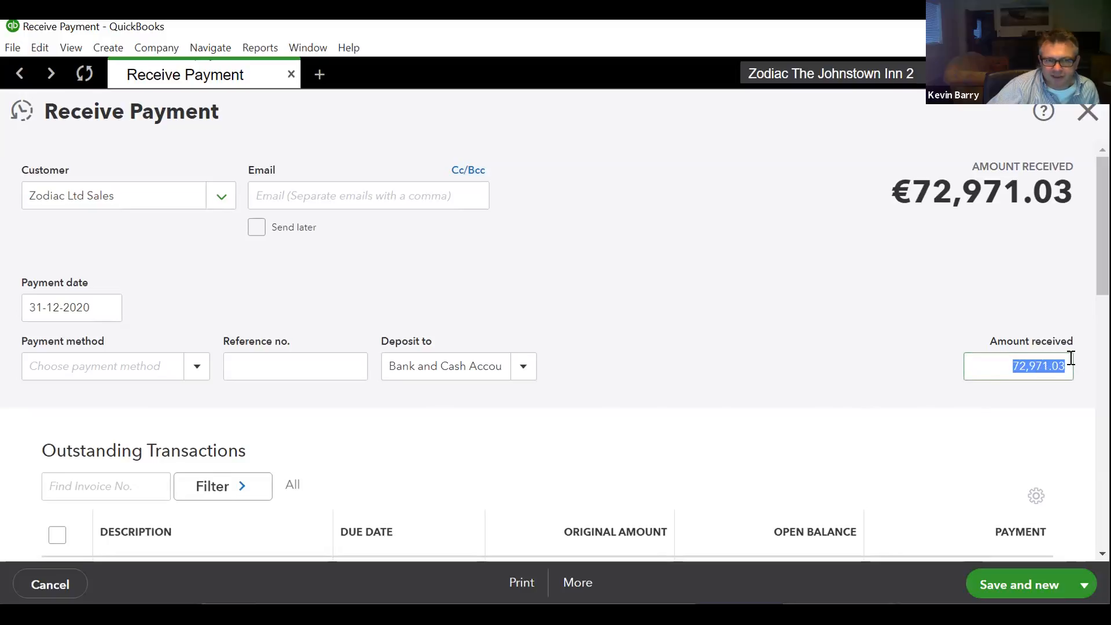
pyautogui.scroll(-1, 885, 258)
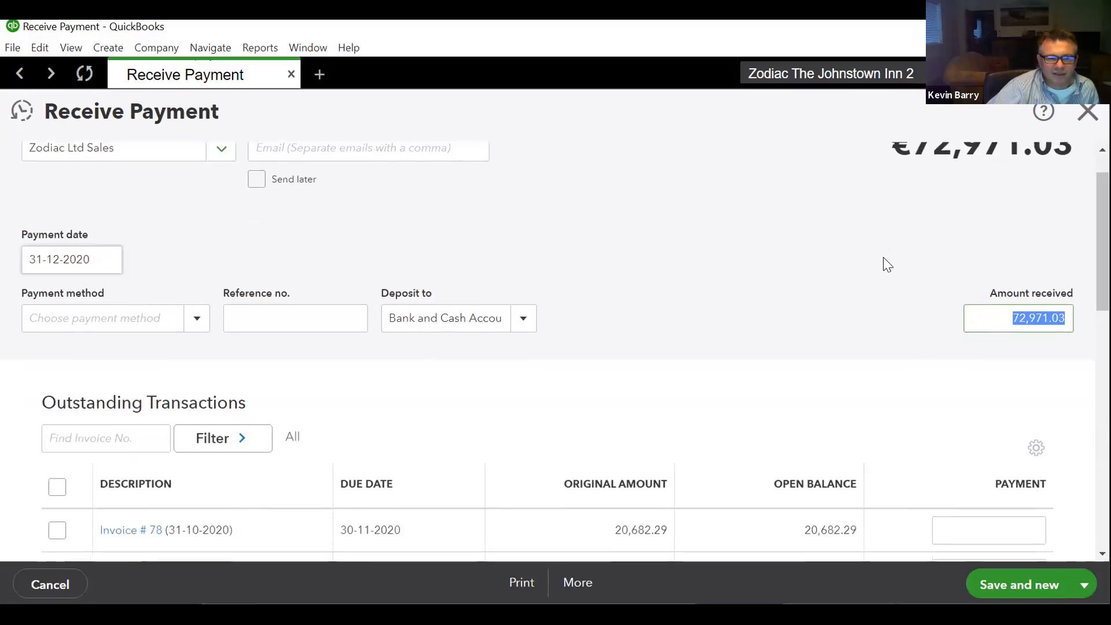
pyautogui.scroll(-3, 886, 261)
# Look through the account choices in the payment's Deposit to list, and close the payment without saving
pyautogui.click(524, 191)
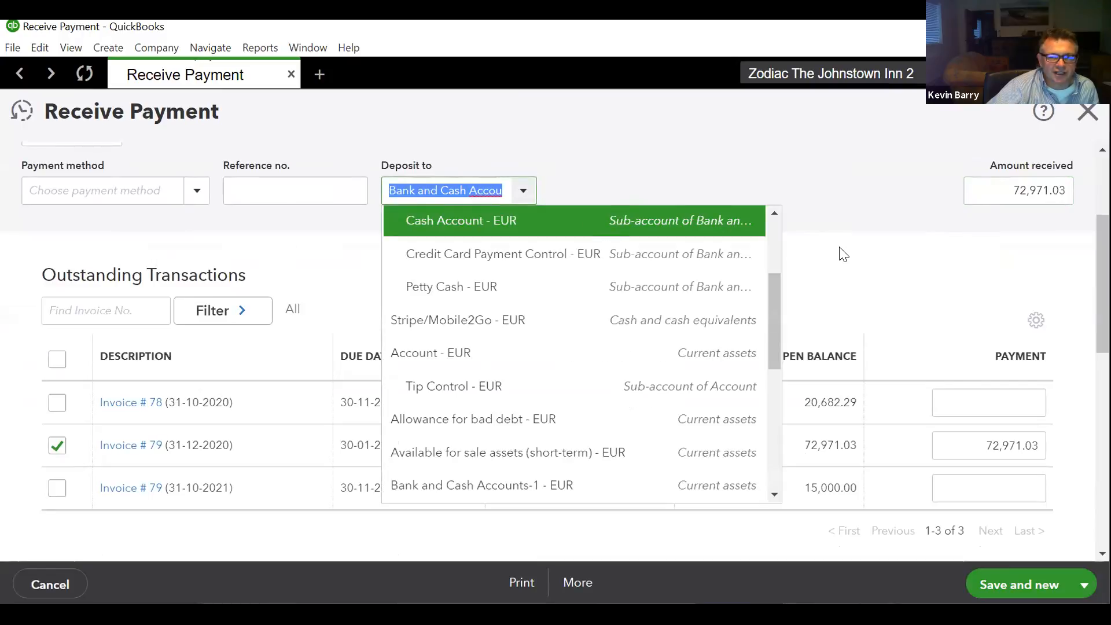
pyautogui.moveTo(773, 313); pyautogui.dragTo(774, 235)
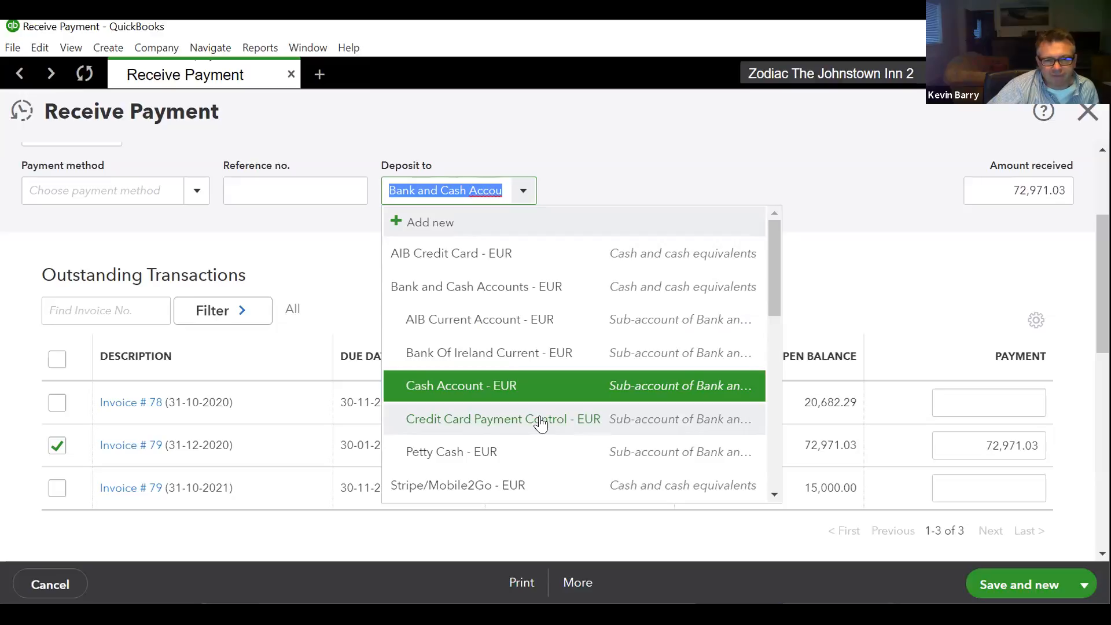
pyautogui.click(1088, 111)
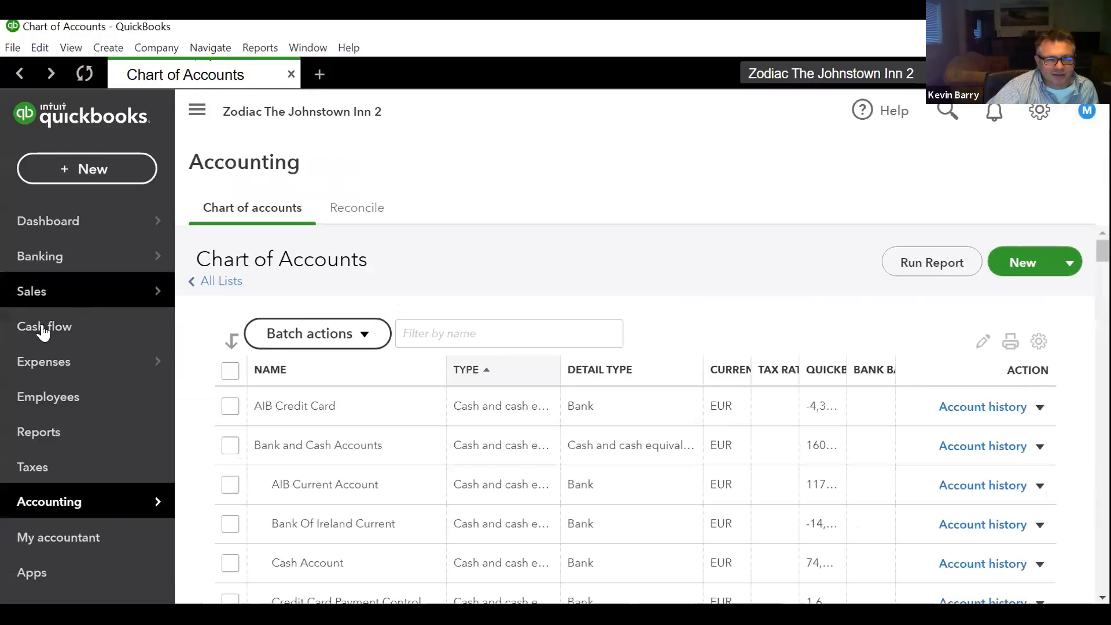
# Open the company Dashboard to view the business overview
pyautogui.click(53, 219)
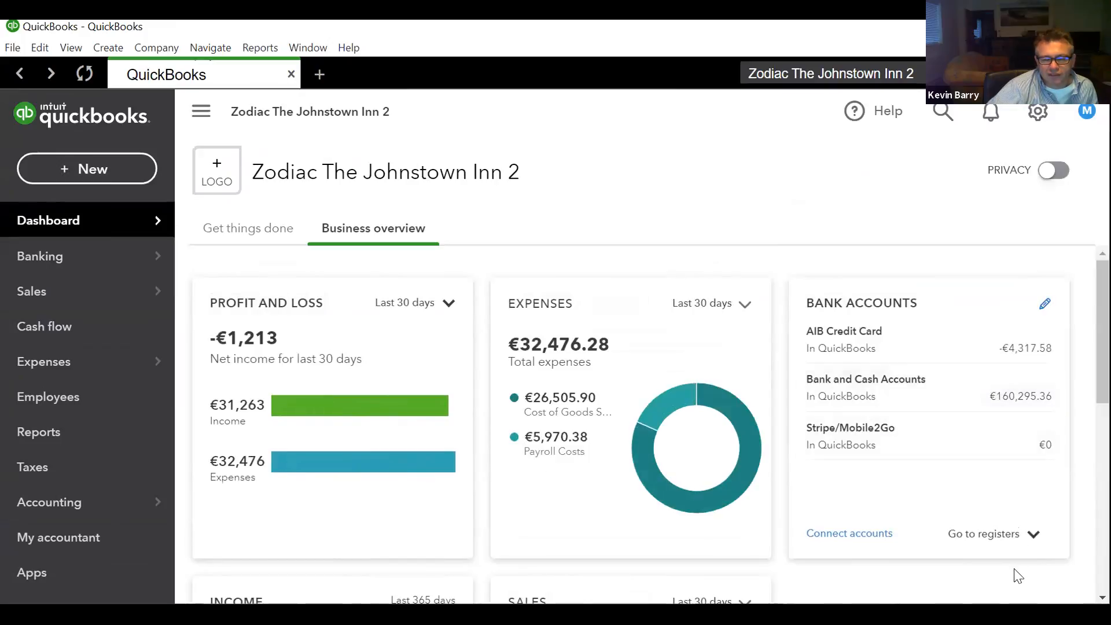
# Open the Bank and Cash Accounts register from the Dashboard and look through its transactions
pyautogui.click(1003, 537)
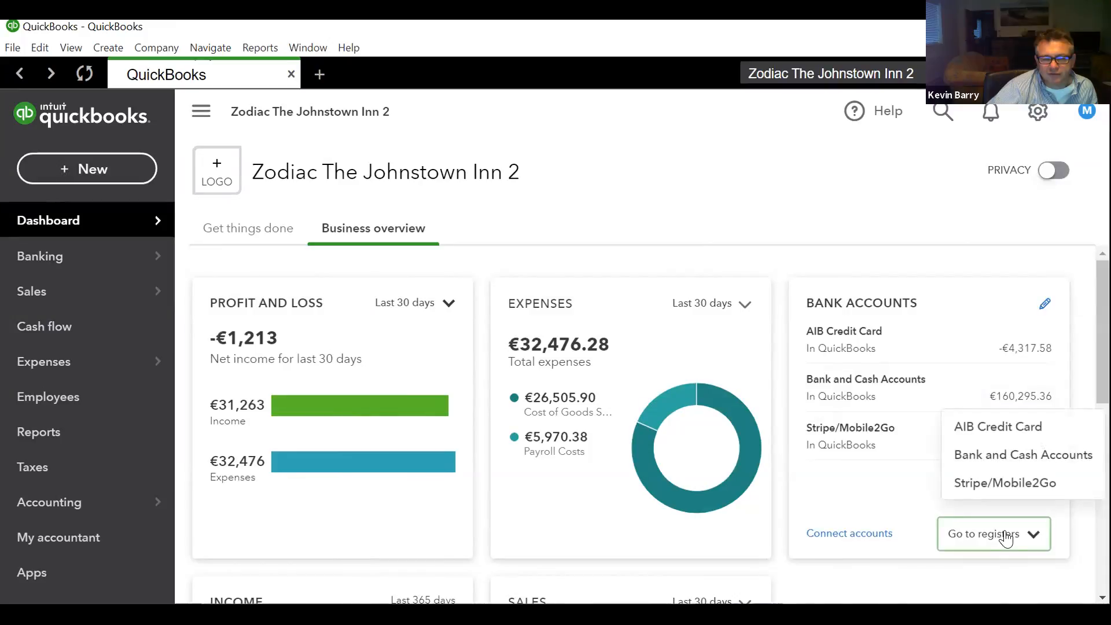
pyautogui.click(950, 232)
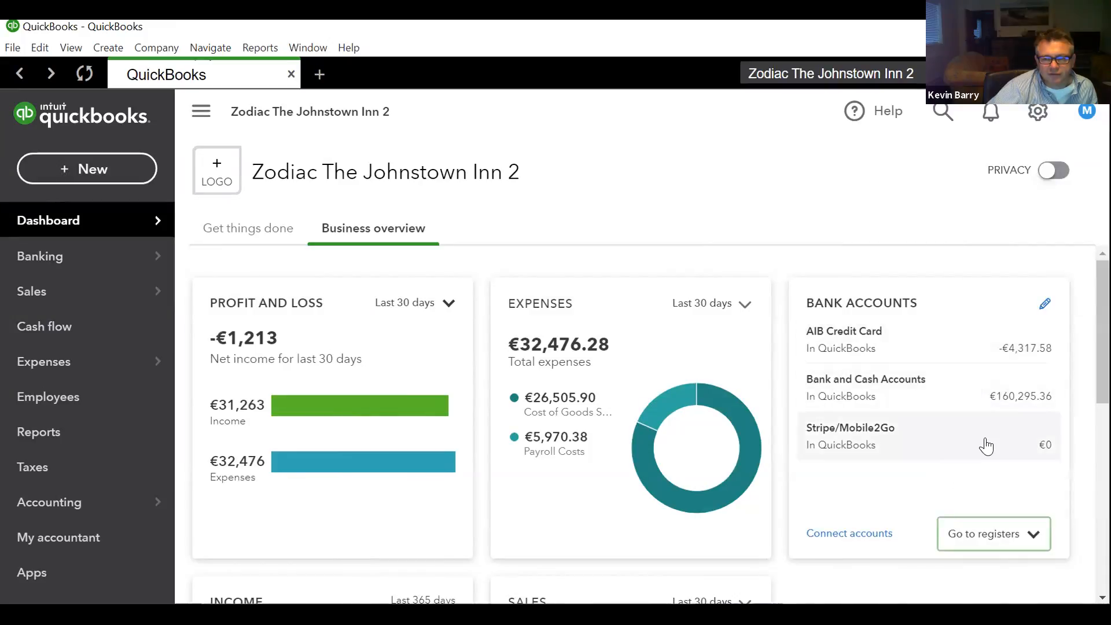
pyautogui.click(1021, 398)
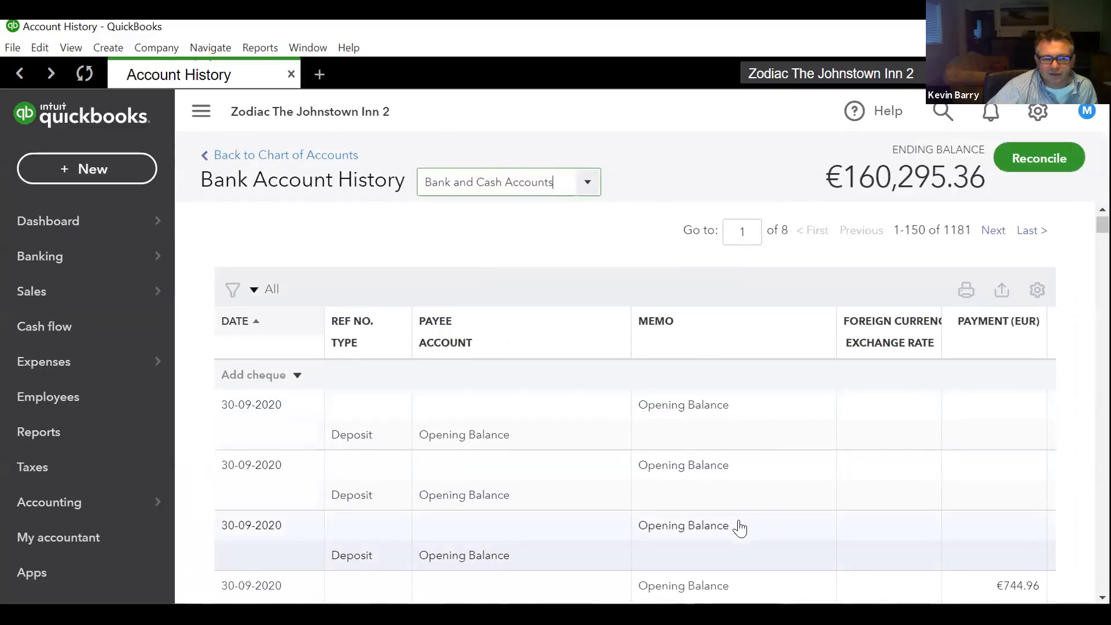
pyautogui.scroll(-5, 739, 527)
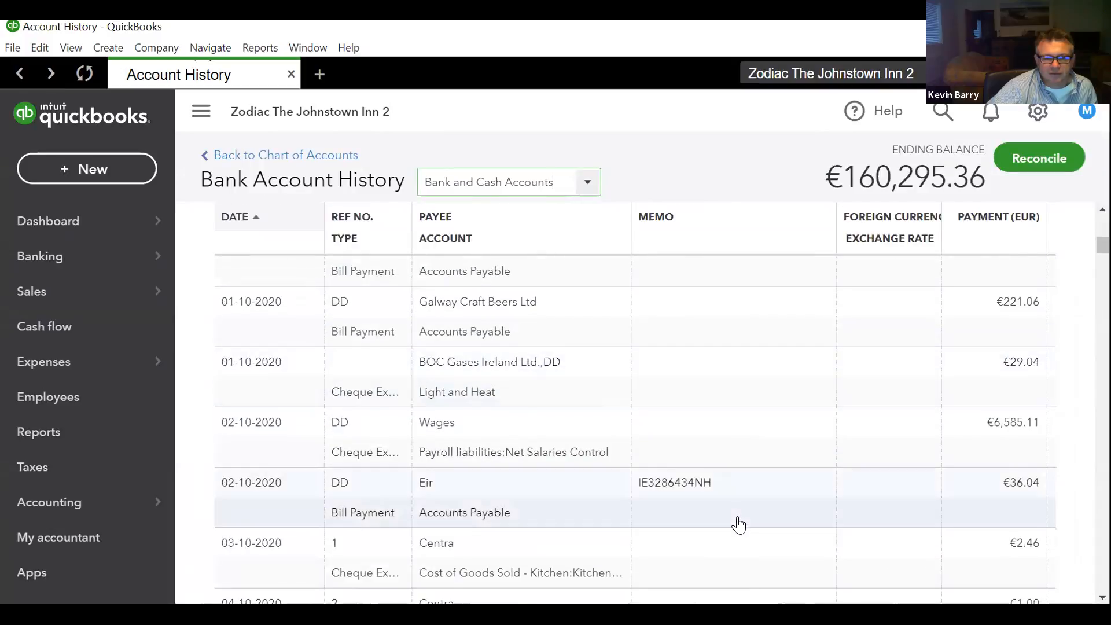
pyautogui.scroll(-3, 645, 509)
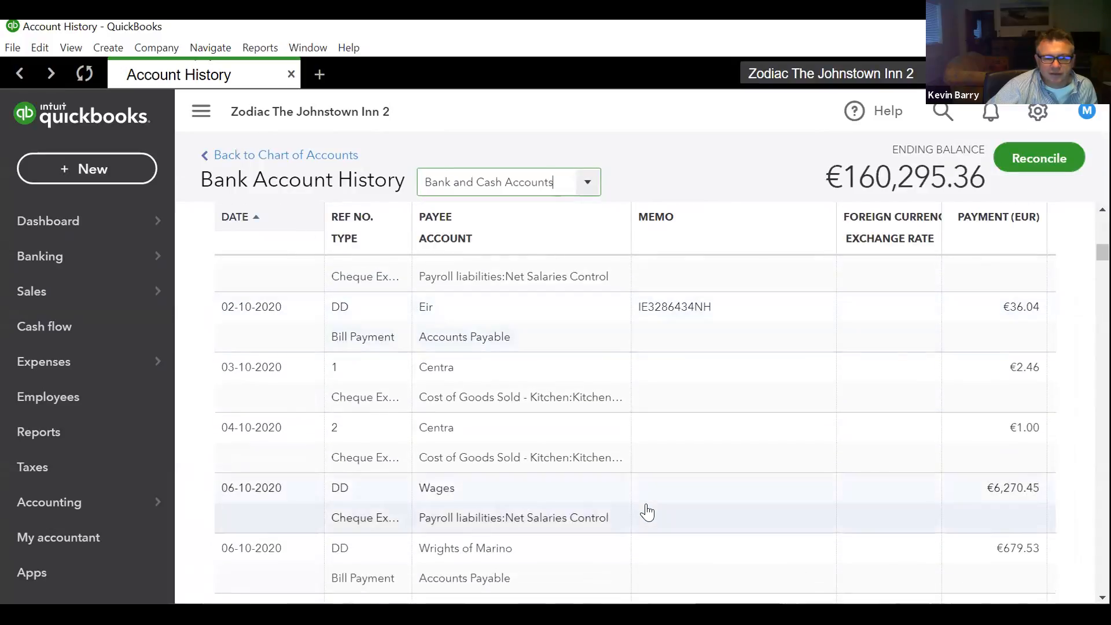
pyautogui.scroll(8, 645, 510)
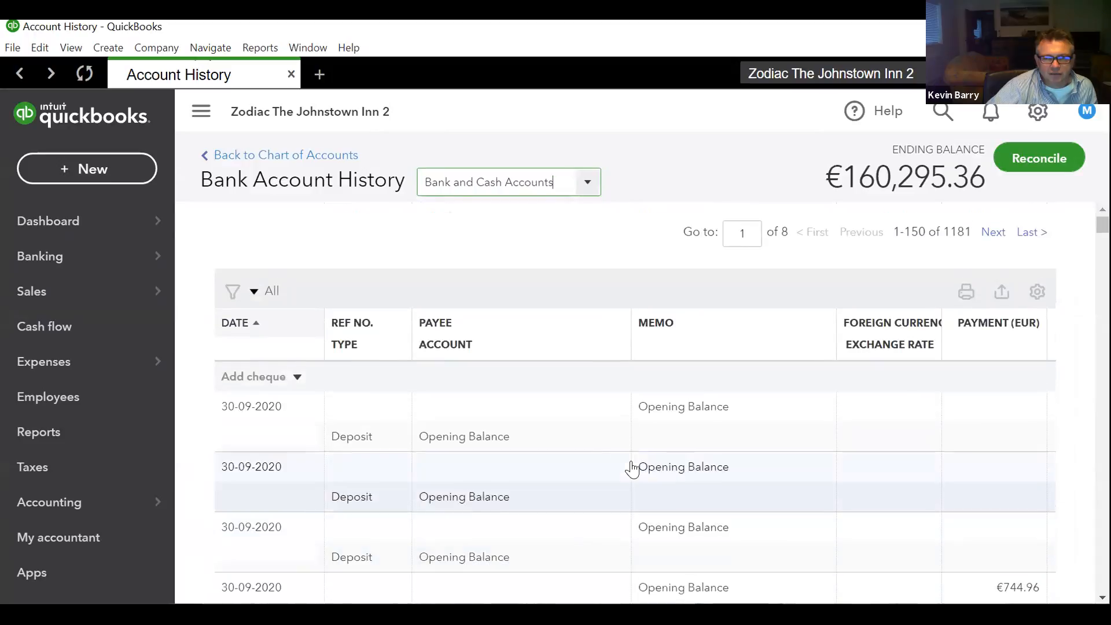
# Edit AIB Current Account in the Chart of Accounts so it is no longer a sub-account of Bank and Cash Accounts, and save it
pyautogui.click(49, 223)
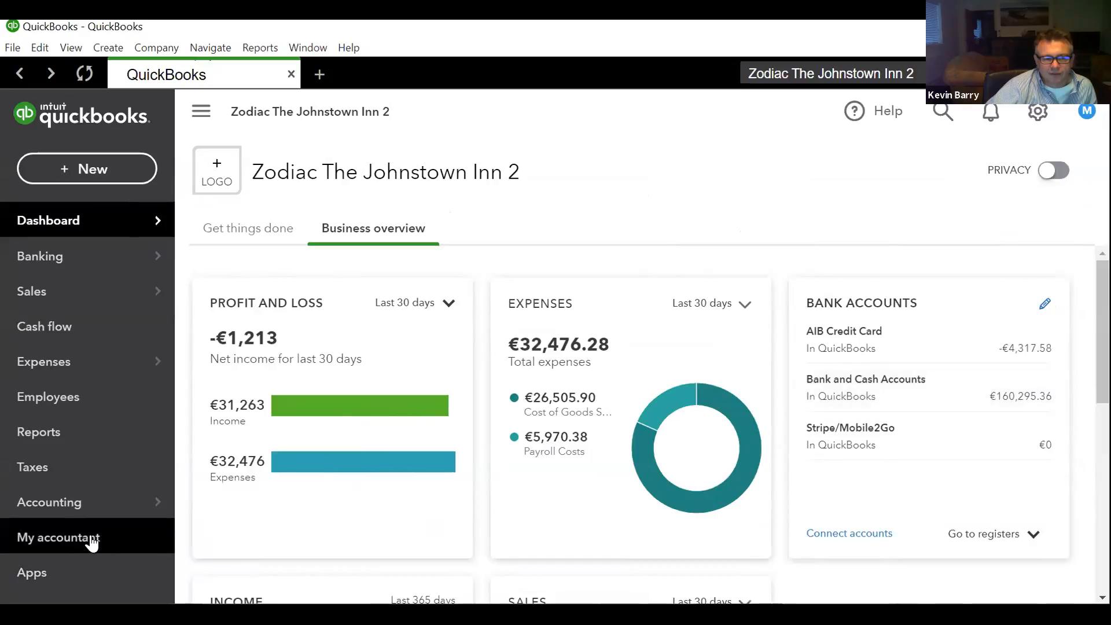
pyautogui.moveTo(104, 501)
pyautogui.click(246, 503)
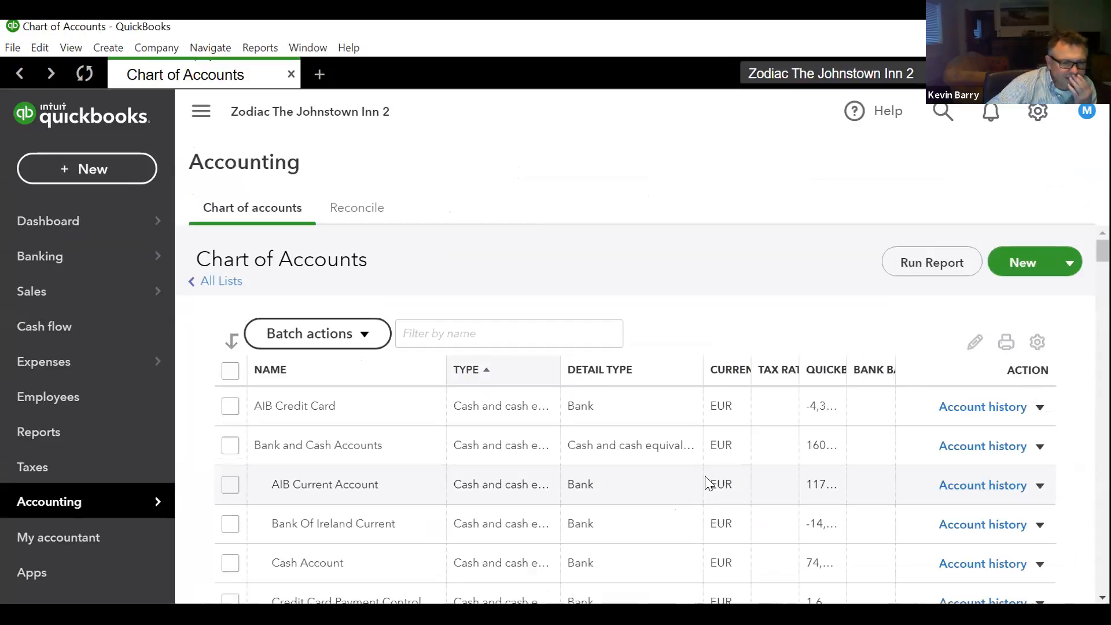
pyautogui.scroll(-2, 707, 481)
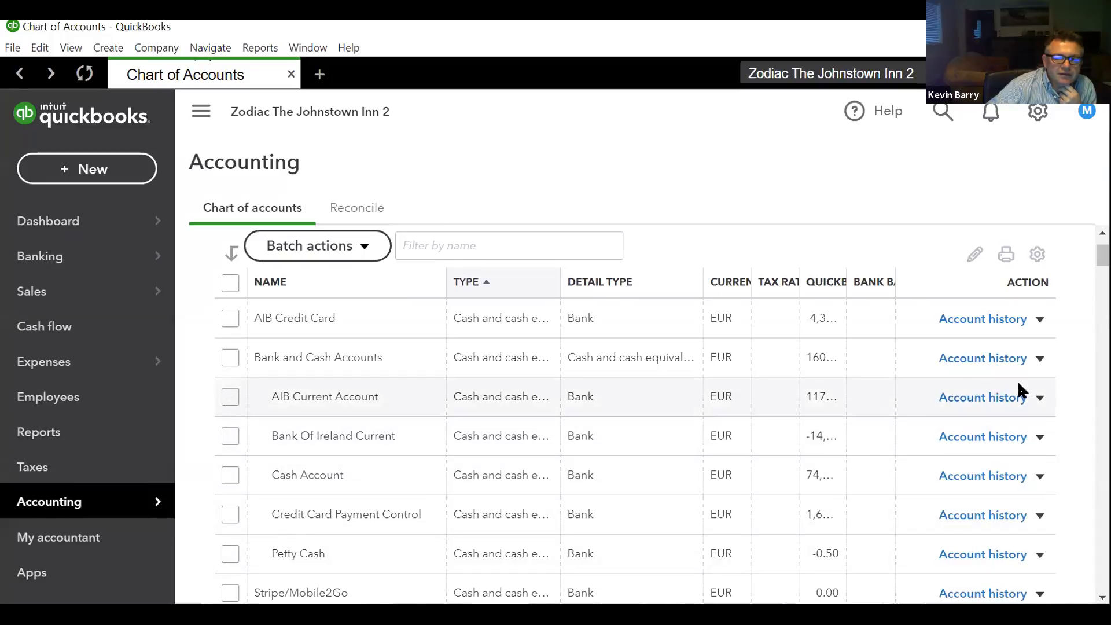
pyautogui.click(1039, 398)
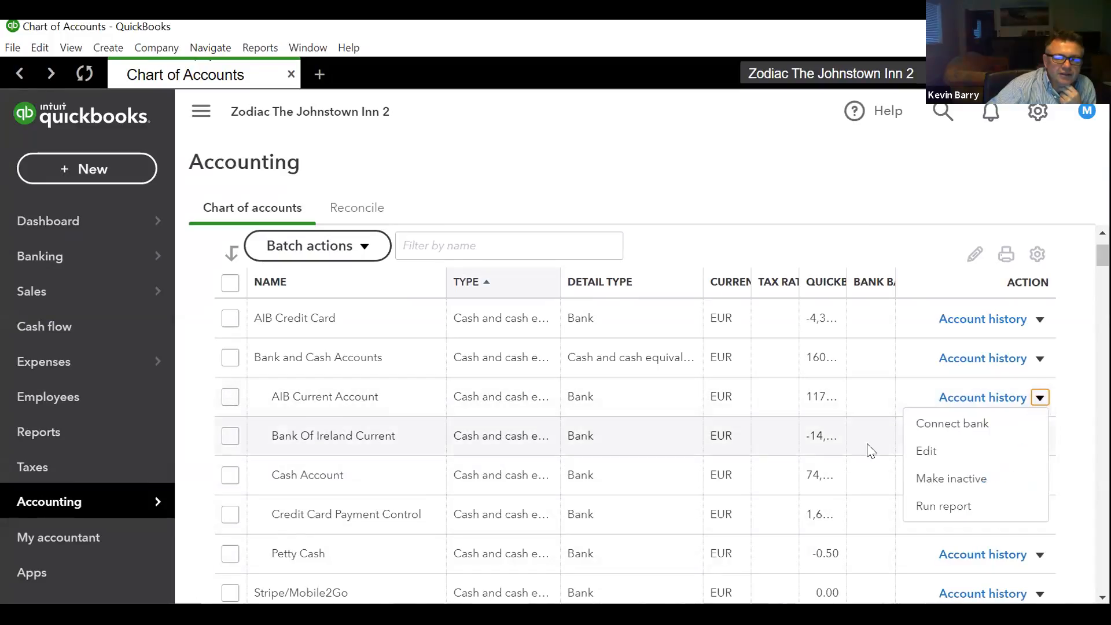
pyautogui.click(924, 452)
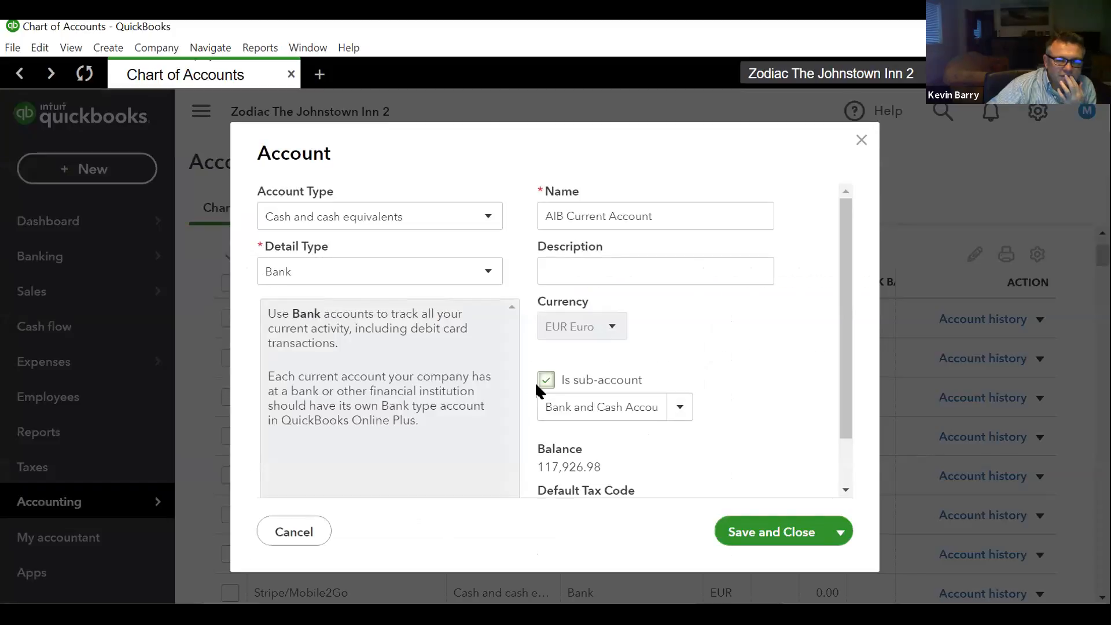
pyautogui.click(546, 381)
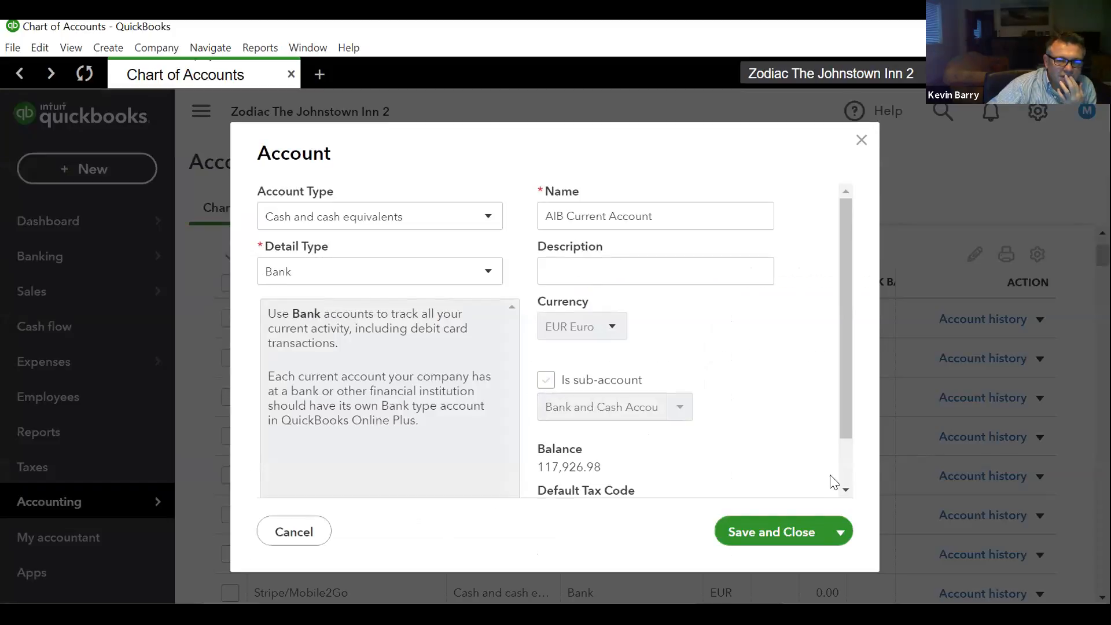
pyautogui.click(773, 533)
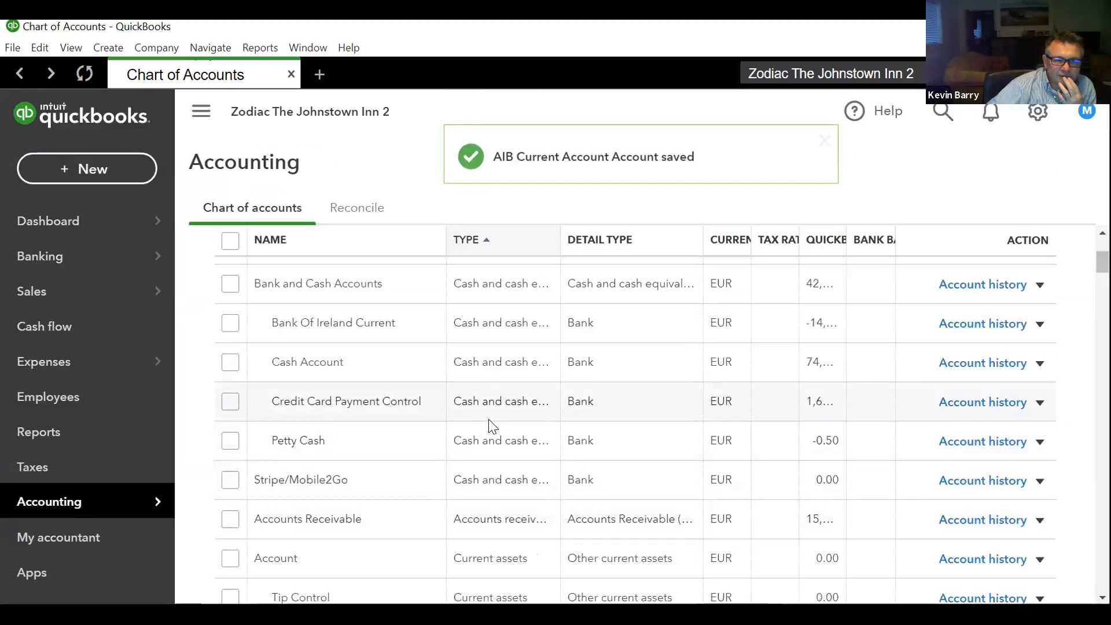
# Remove the sub-account setting from Cash Account and save the account
pyautogui.click(1039, 363)
pyautogui.click(952, 417)
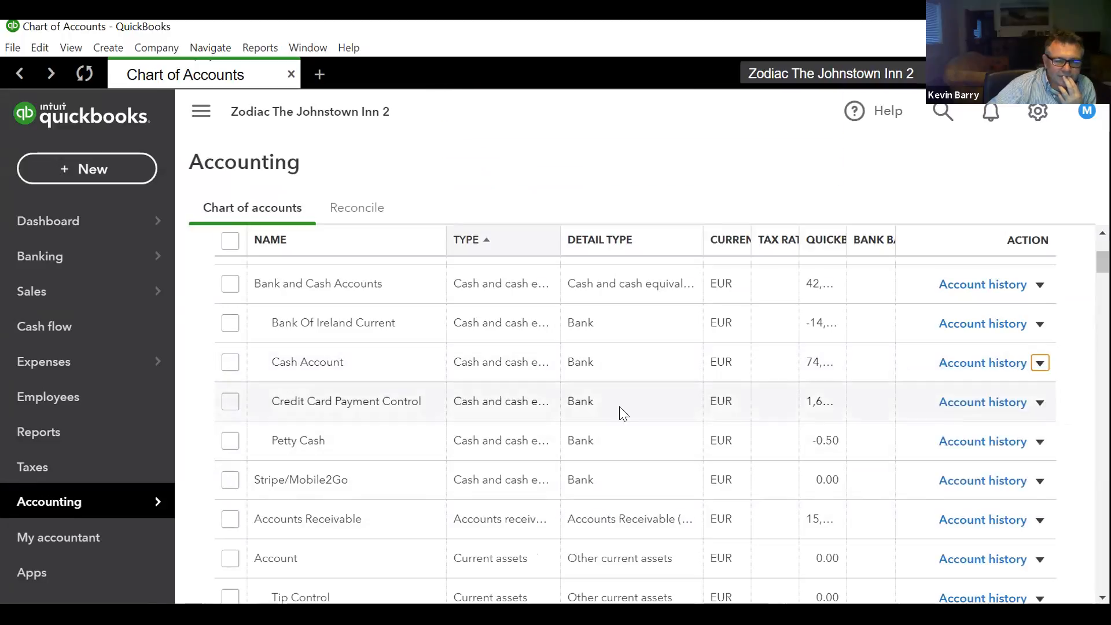
pyautogui.click(546, 379)
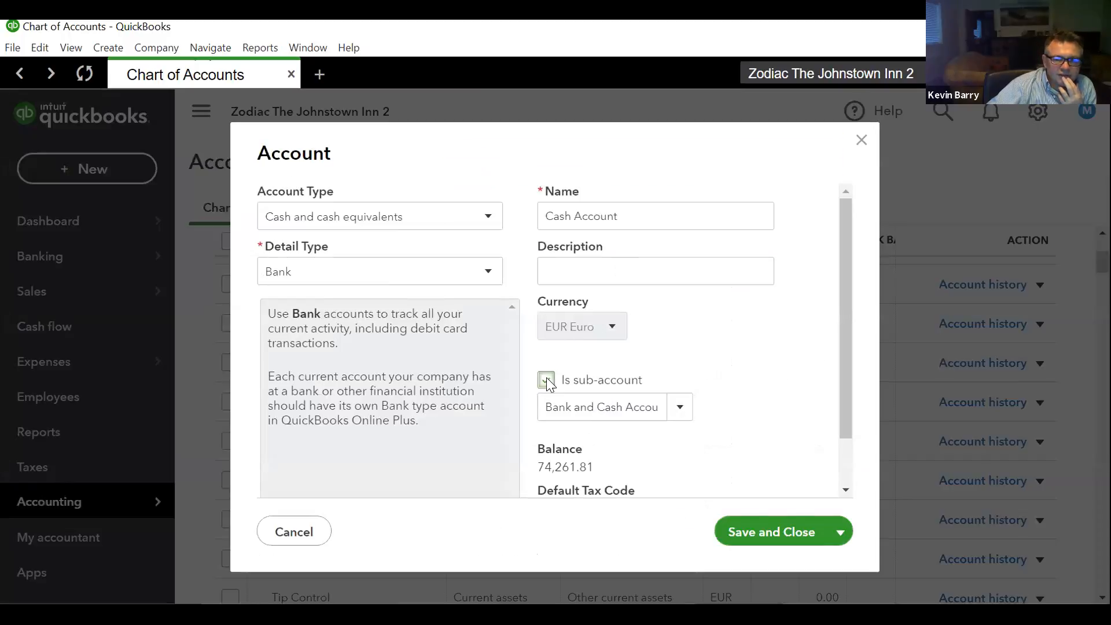
pyautogui.click(765, 532)
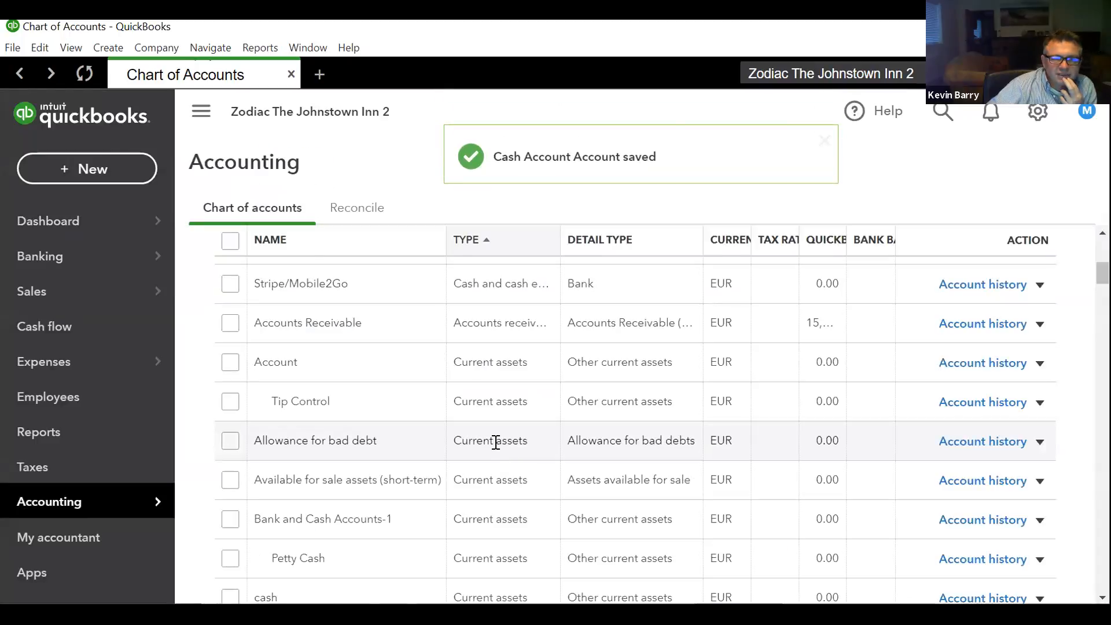
# Review the bank accounts listed on the Dashboard's business overview, and return to the Chart of Accounts
pyautogui.scroll(5, 467, 441)
pyautogui.click(52, 227)
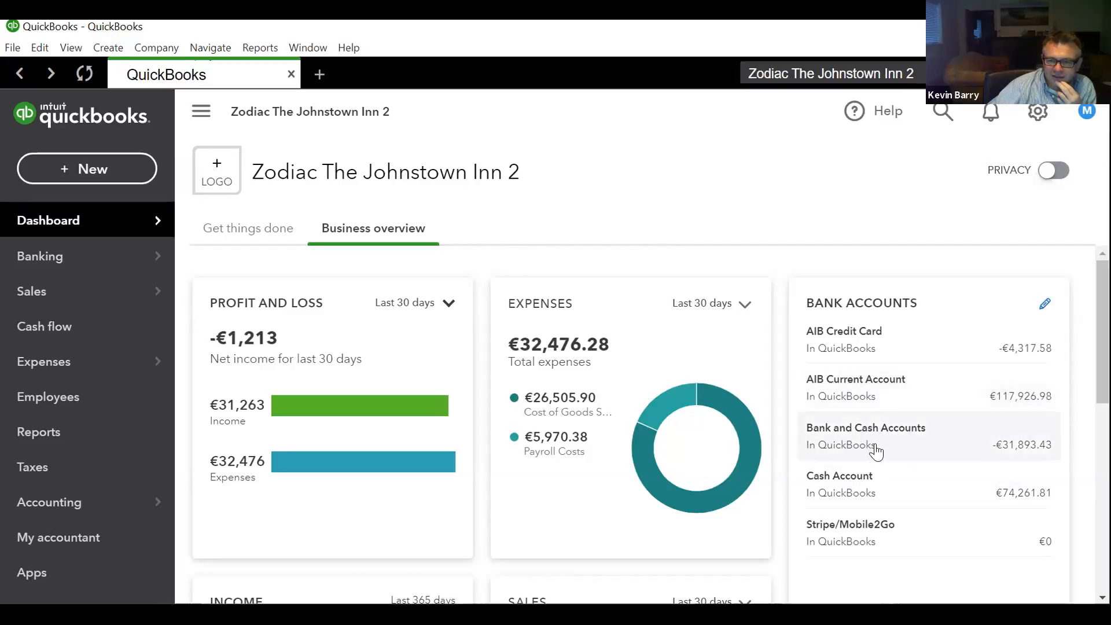
pyautogui.scroll(-3, 878, 450)
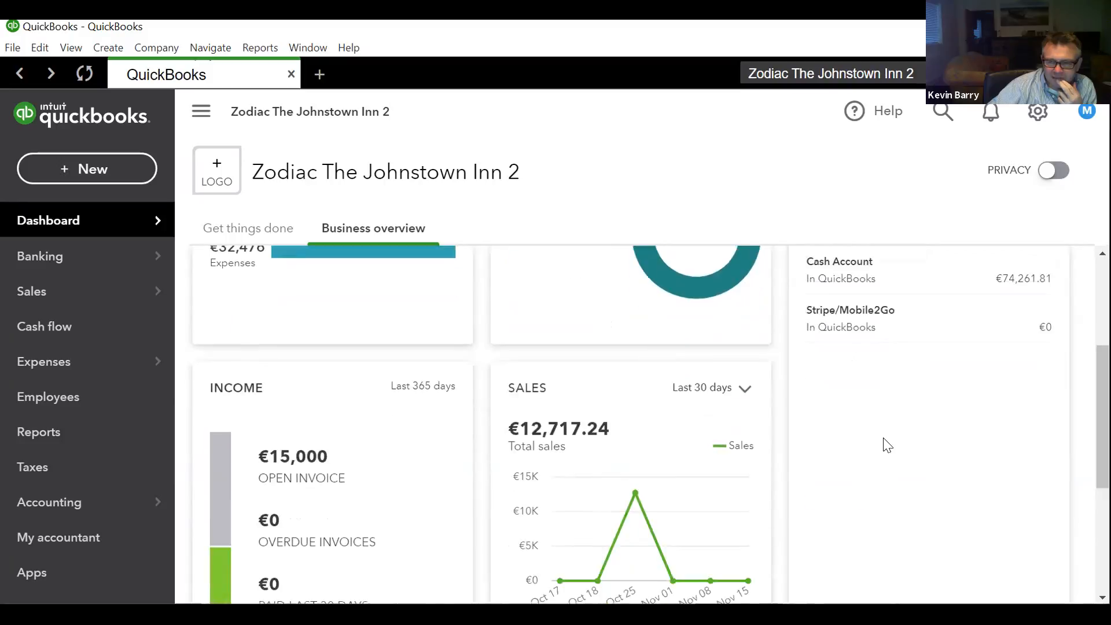
pyautogui.scroll(3, 889, 447)
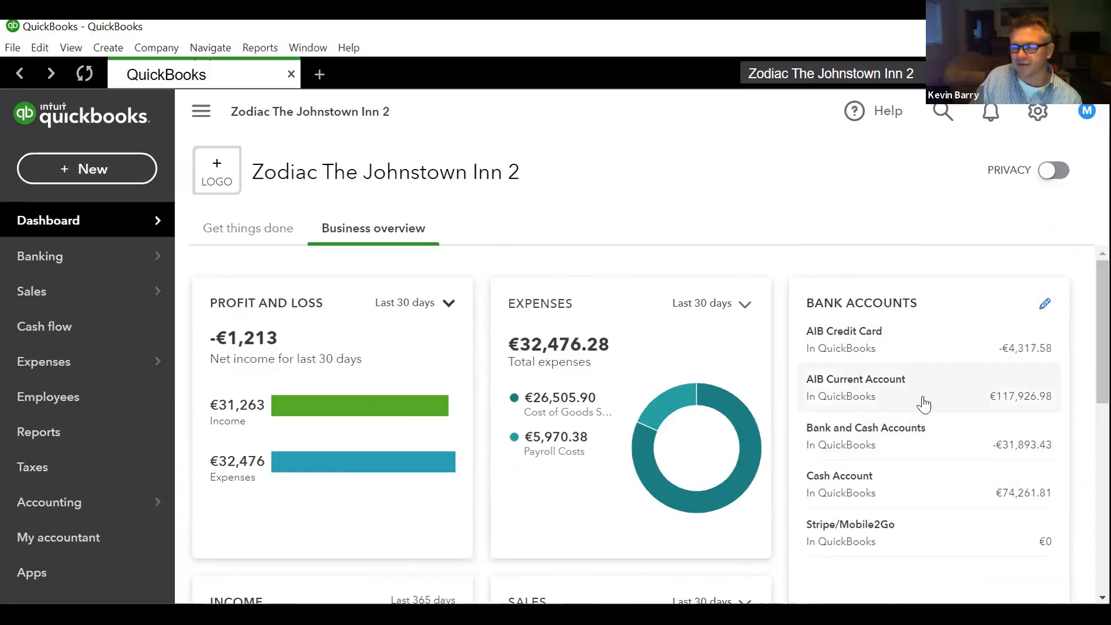
pyautogui.moveTo(59, 514)
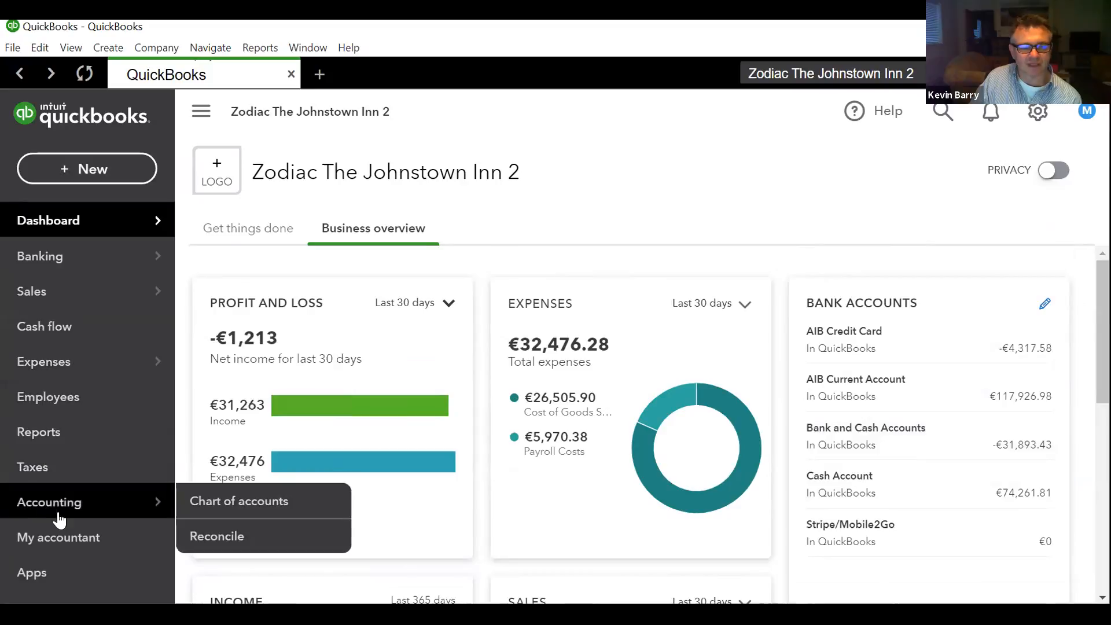
pyautogui.click(239, 501)
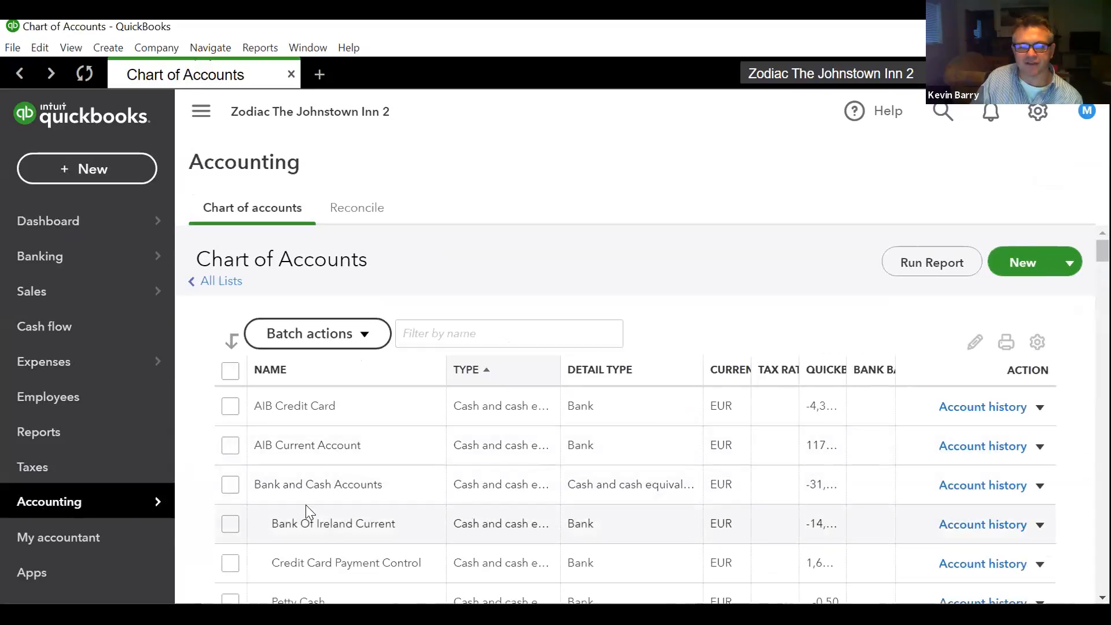
pyautogui.click(1039, 486)
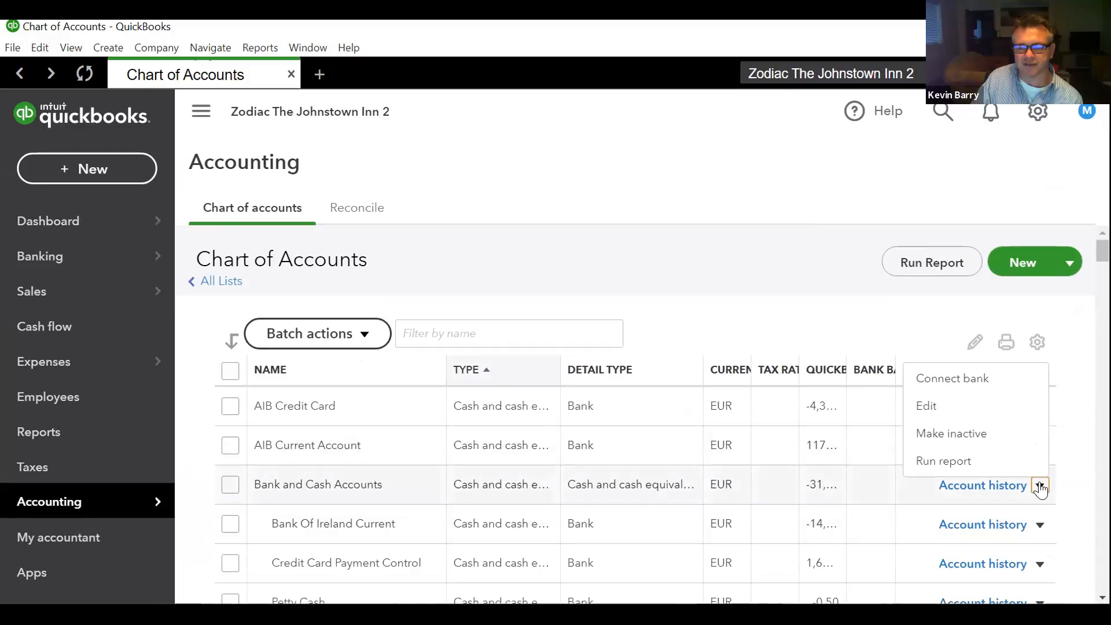
pyautogui.click(983, 433)
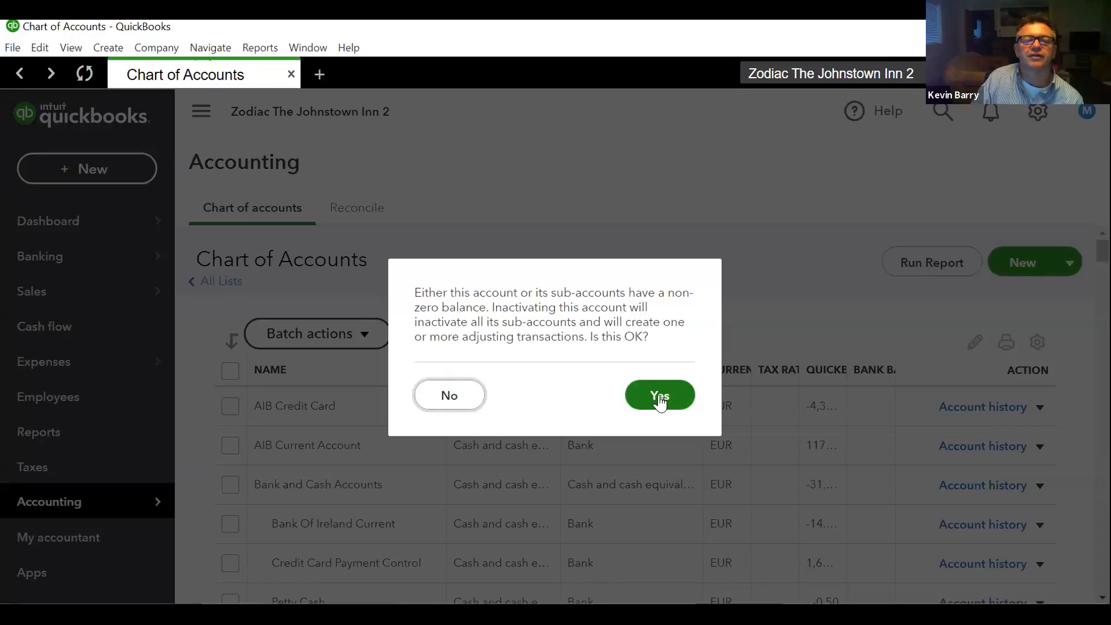
pyautogui.click(449, 397)
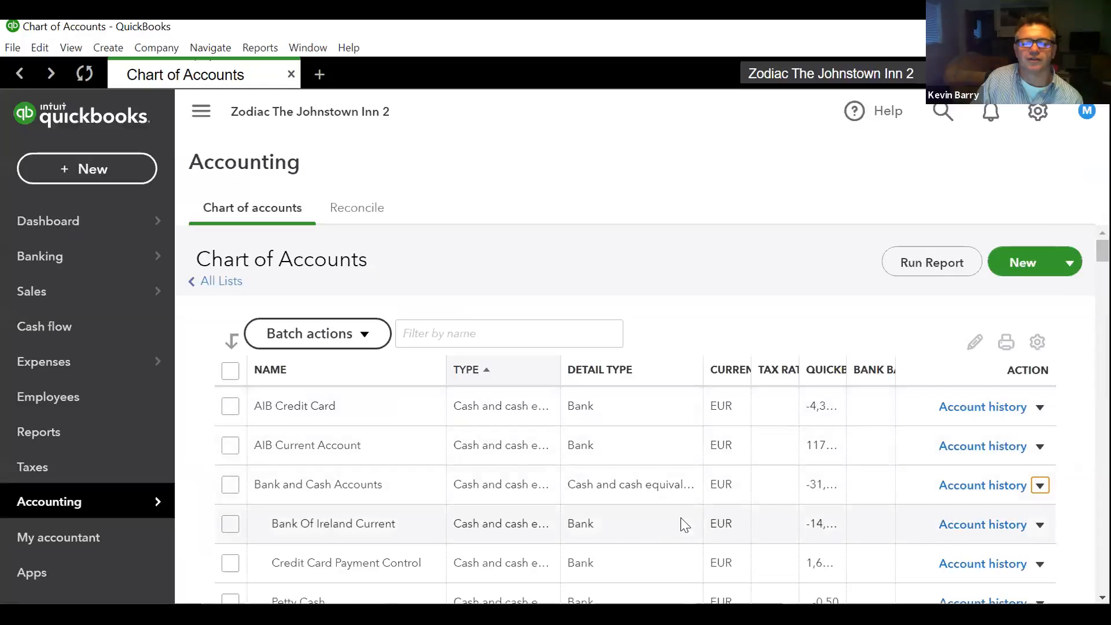
# Edit Bank Of Ireland Current so it is no longer a sub-account of Bank and Cash Accounts, and save it
pyautogui.scroll(-3, 346, 520)
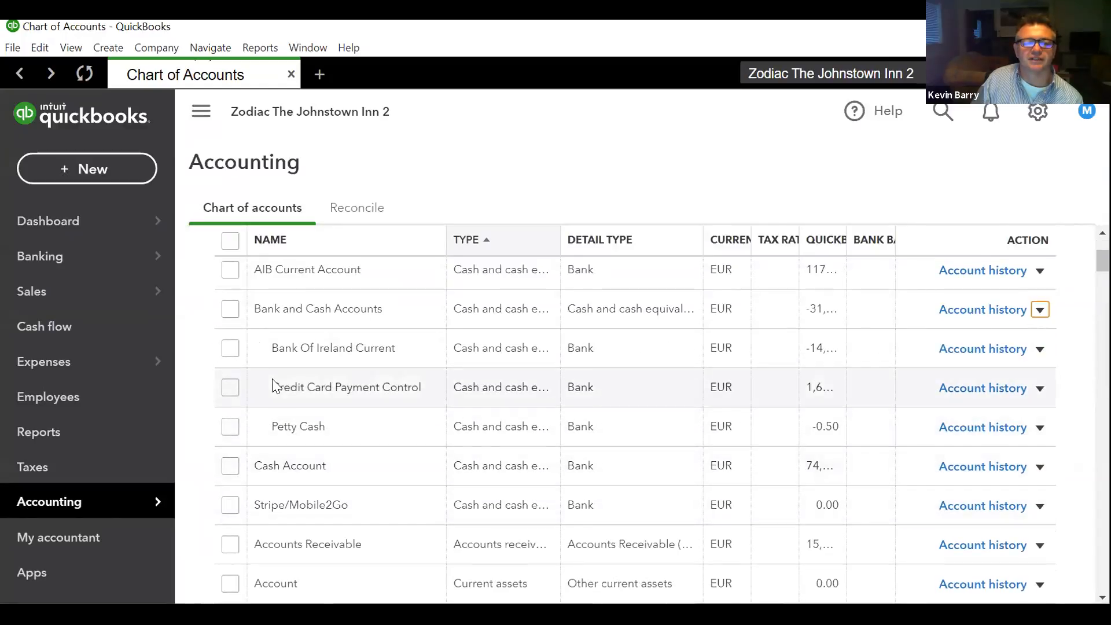
pyautogui.click(1039, 349)
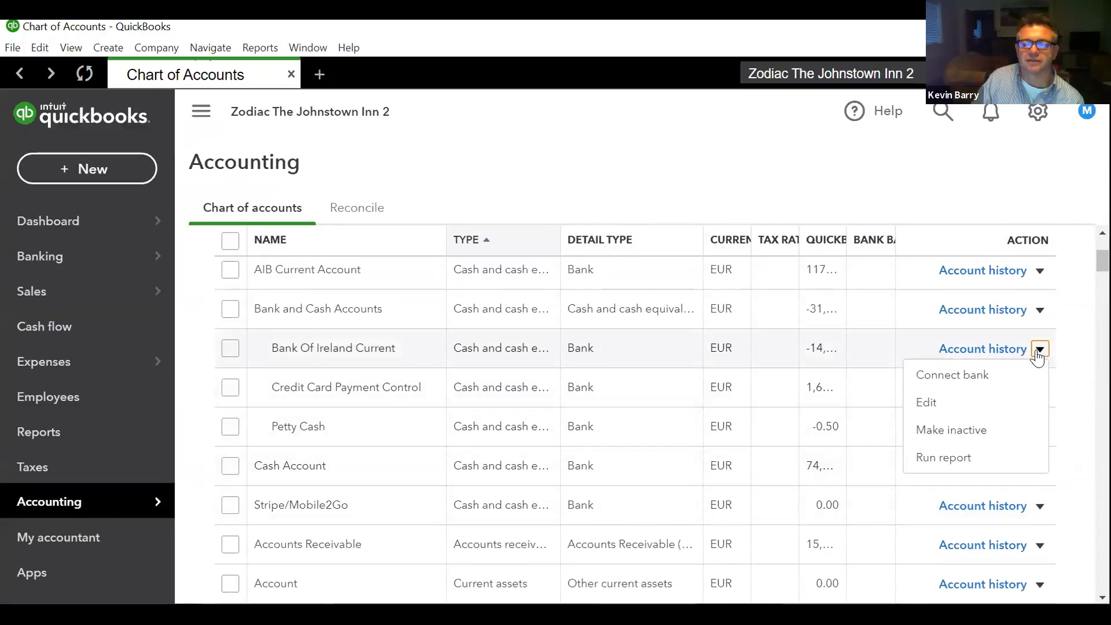
pyautogui.click(931, 402)
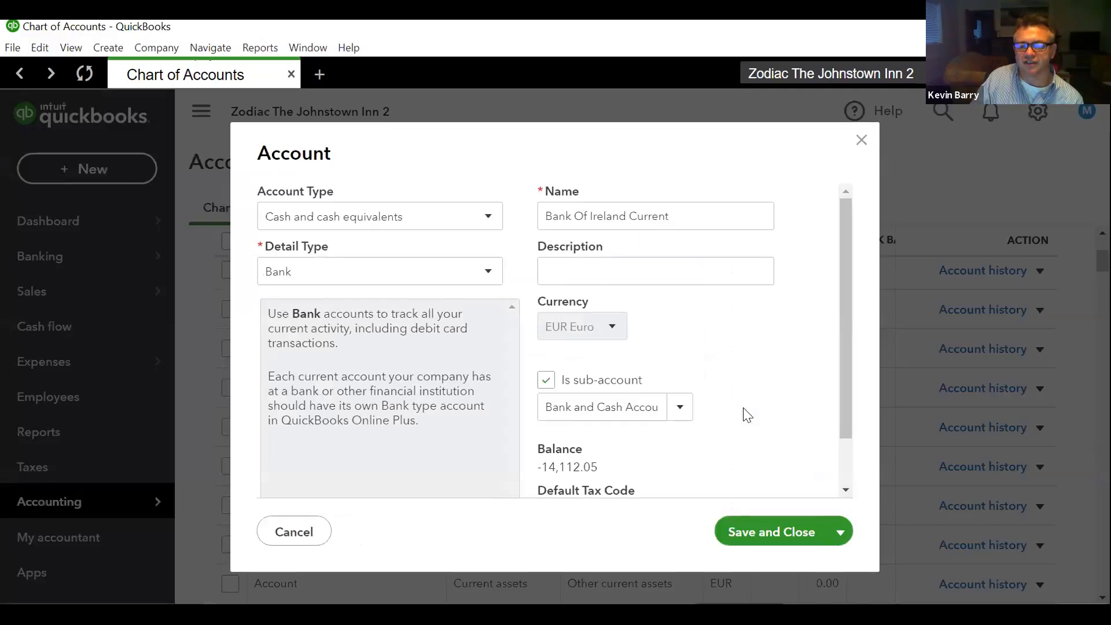
pyautogui.click(547, 380)
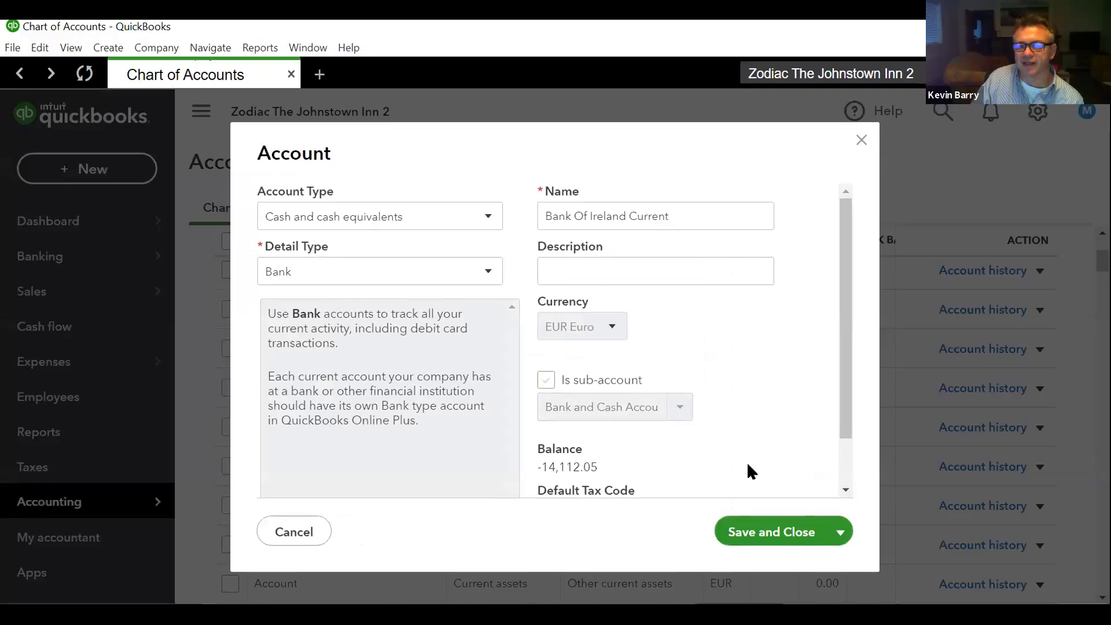
pyautogui.click(779, 531)
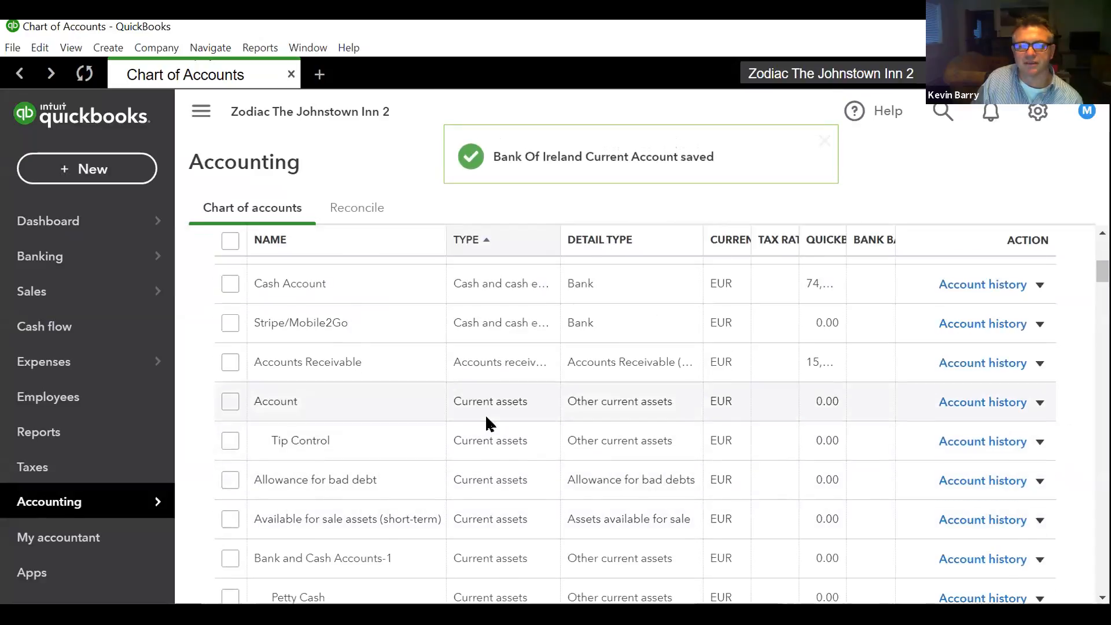
# Turn off the sub-account option for Credit Card Payment Control, save it, and check the accounts remaining under Bank and Cash Accounts
pyautogui.scroll(-2, 497, 425)
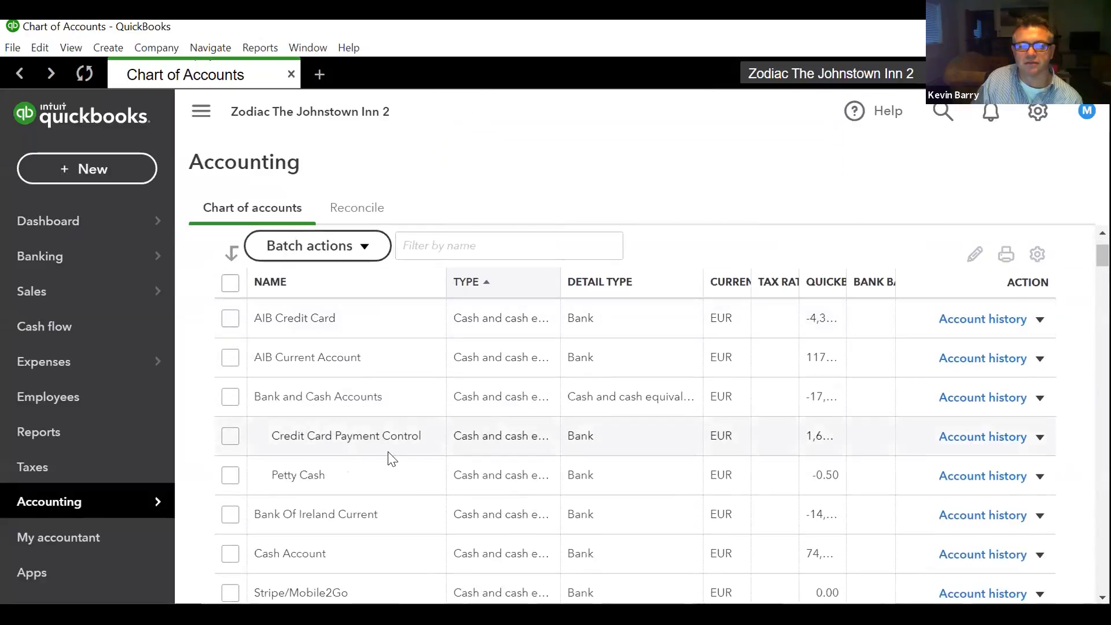
pyautogui.click(1039, 437)
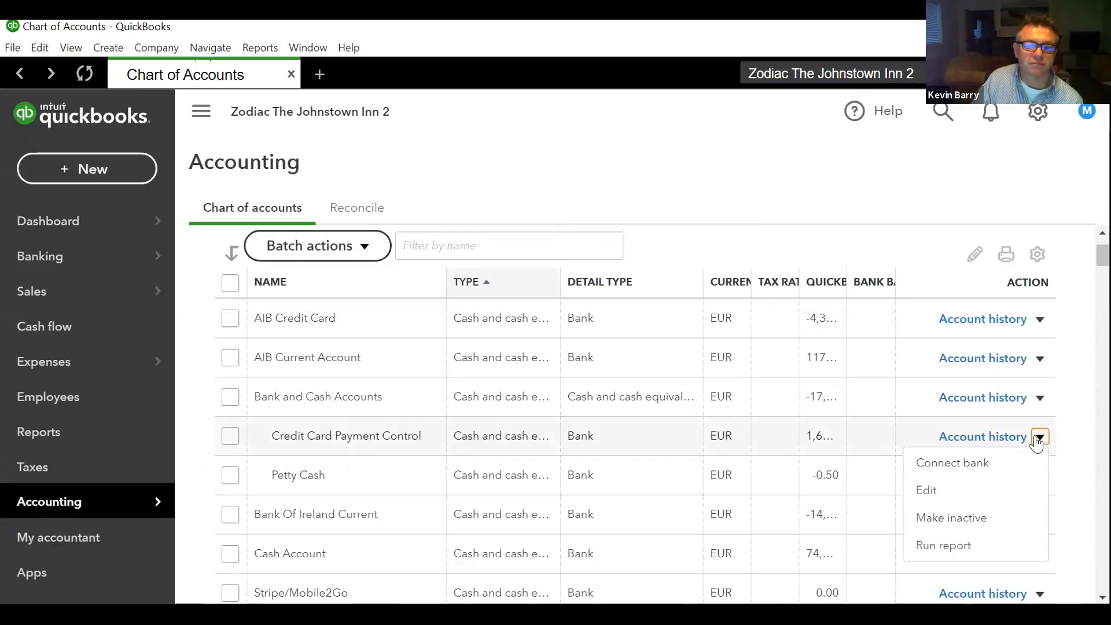
pyautogui.click(957, 495)
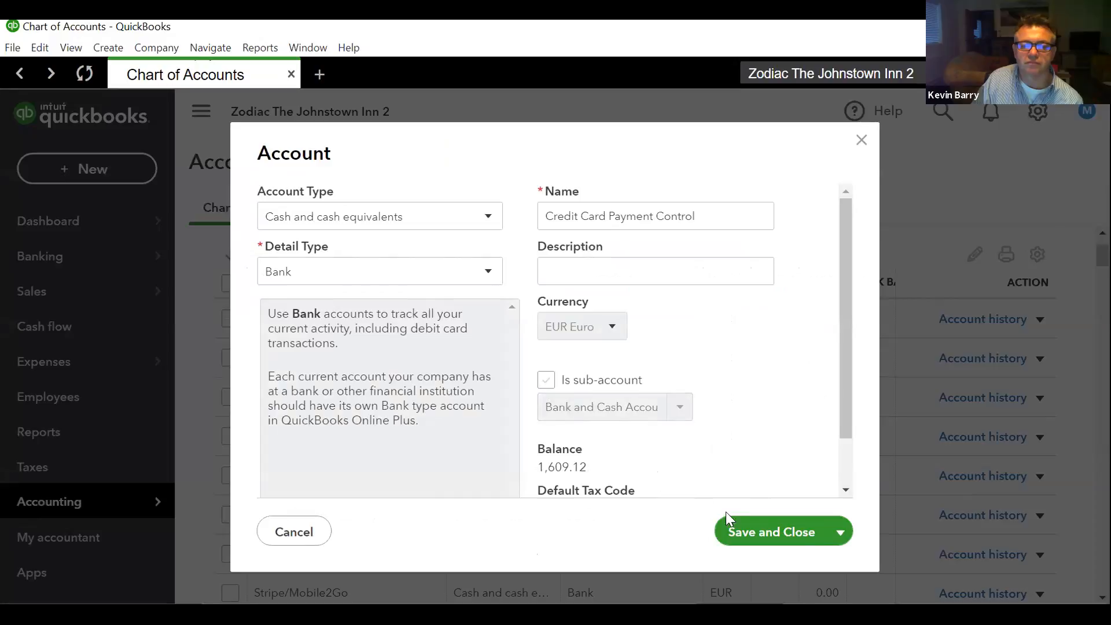
pyautogui.click(754, 530)
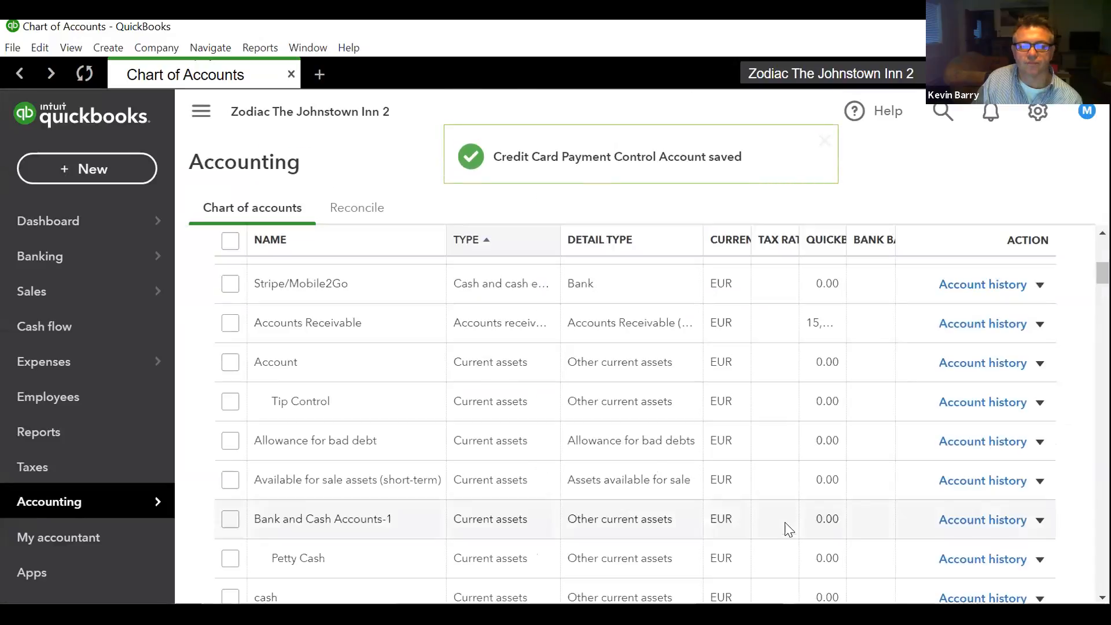
pyautogui.scroll(5, 399, 433)
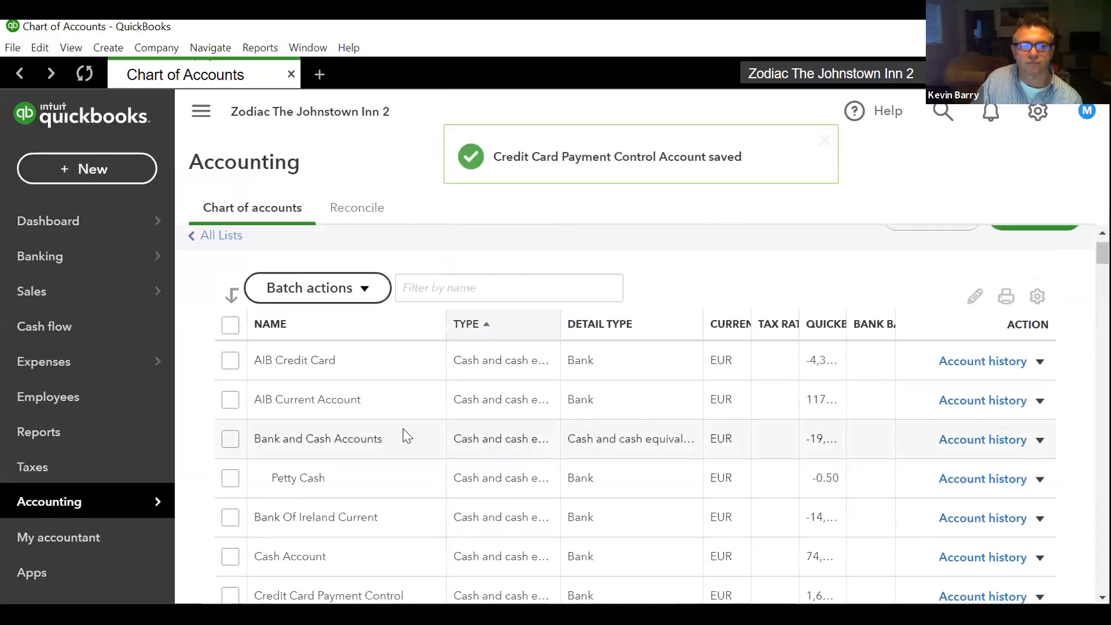
pyautogui.scroll(-2, 406, 432)
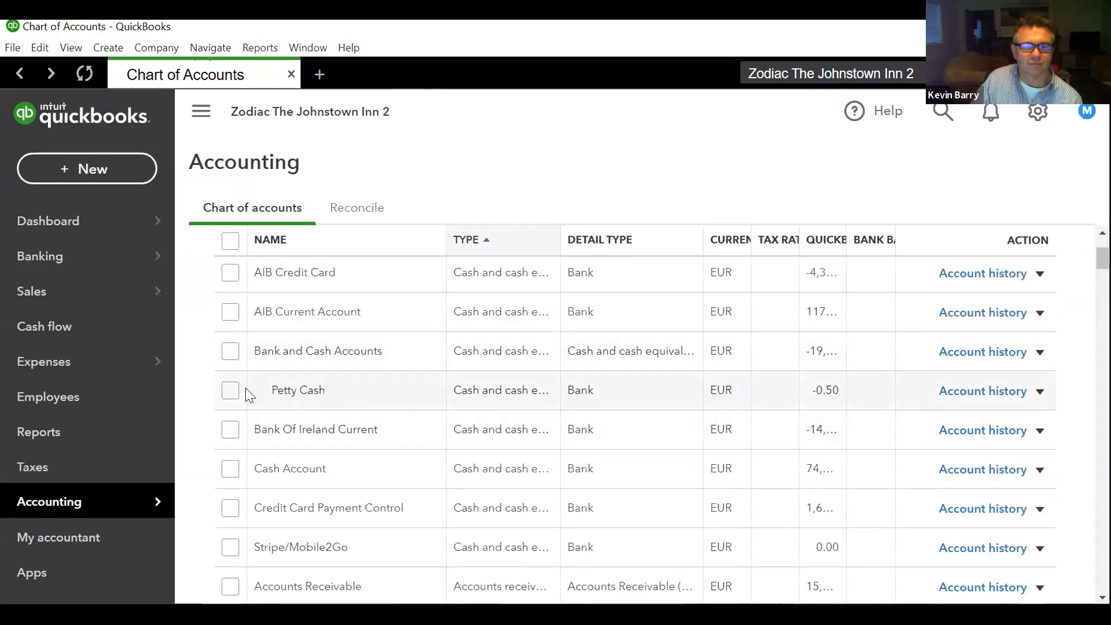
# Edit Petty Cash so it is no longer a sub-account of Bank and Cash Accounts, and save it
pyautogui.click(1038, 391)
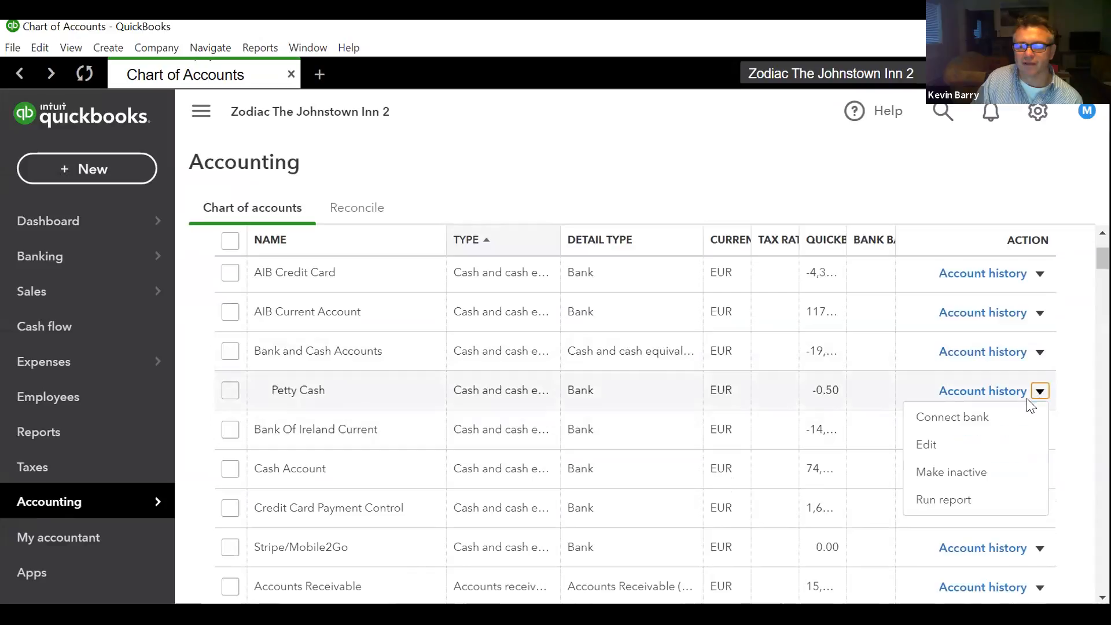
pyautogui.click(932, 444)
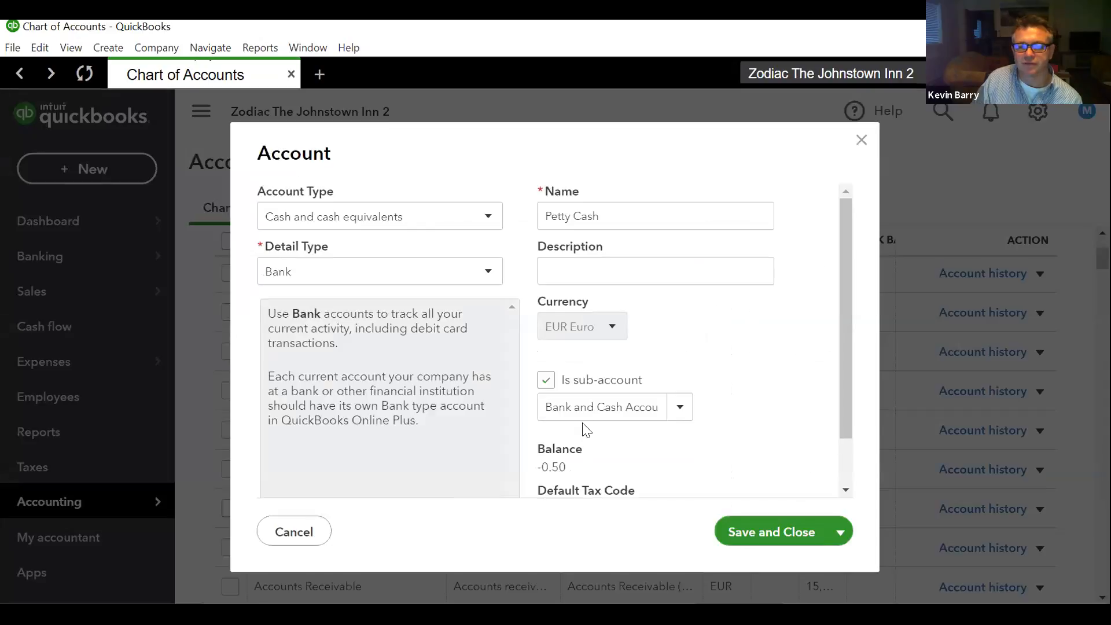
pyautogui.click(546, 380)
pyautogui.click(762, 523)
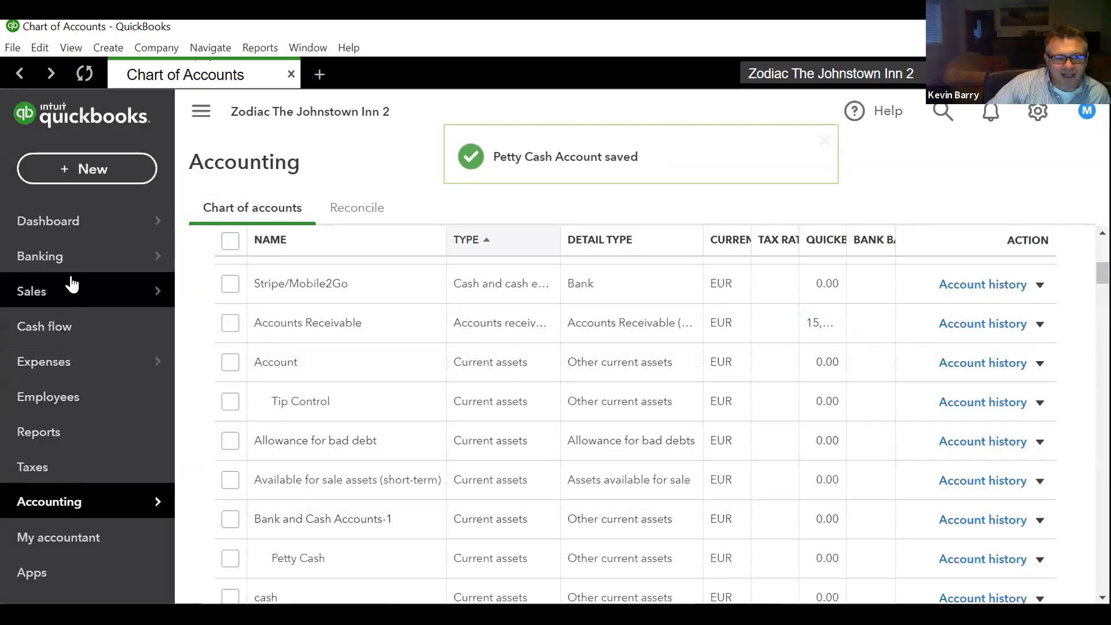
# Return to the Dashboard's business overview and check that each bank and cash account is listed separately
pyautogui.moveTo(75, 225)
pyautogui.click(246, 253)
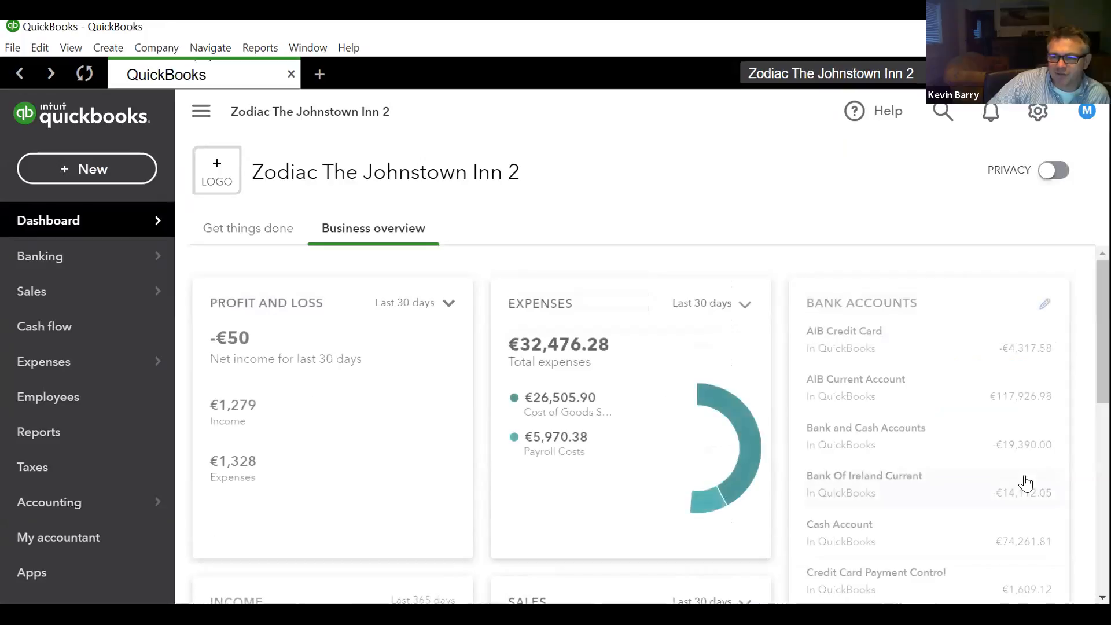
pyautogui.scroll(-3, 990, 496)
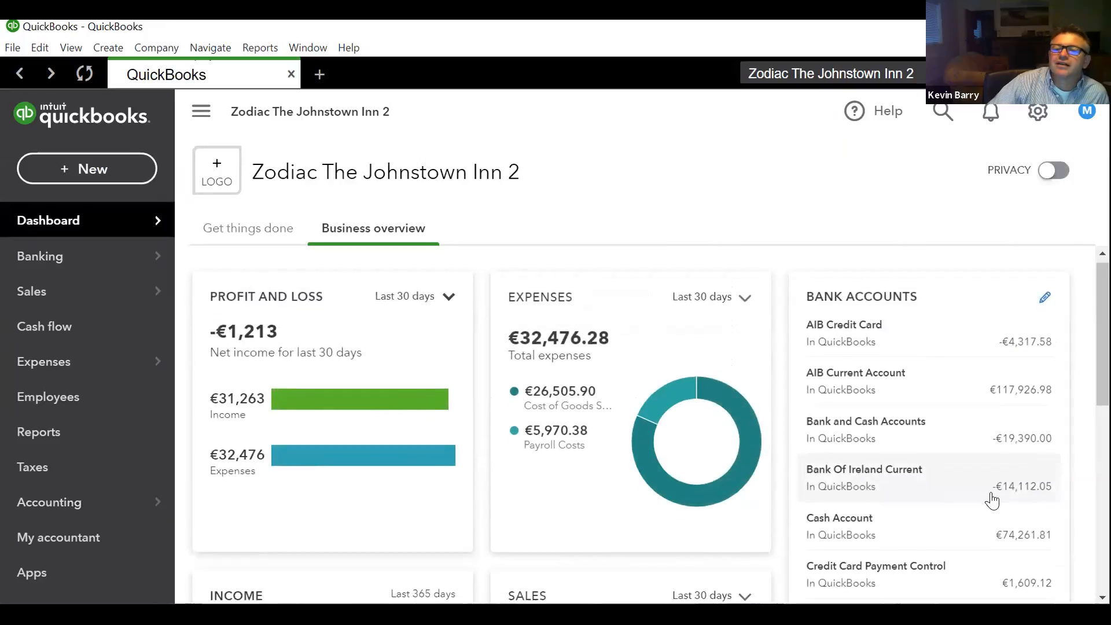
pyautogui.scroll(2, 988, 503)
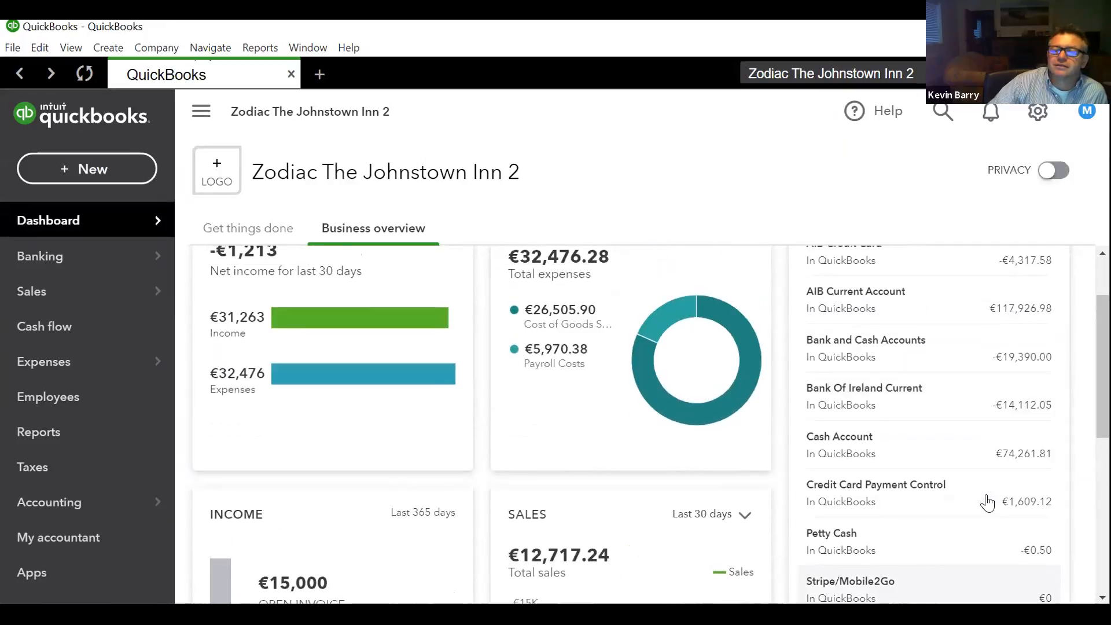
pyautogui.scroll(2, 995, 517)
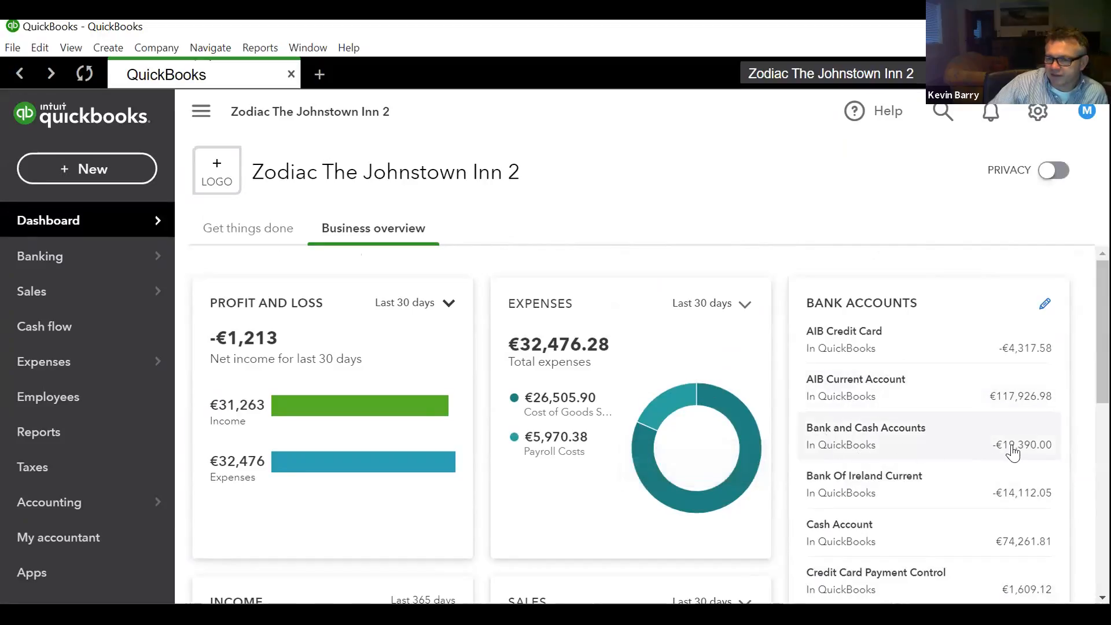
# Open the AIB Current Account from the Dashboard's bank accounts and examine its transaction history
pyautogui.click(883, 389)
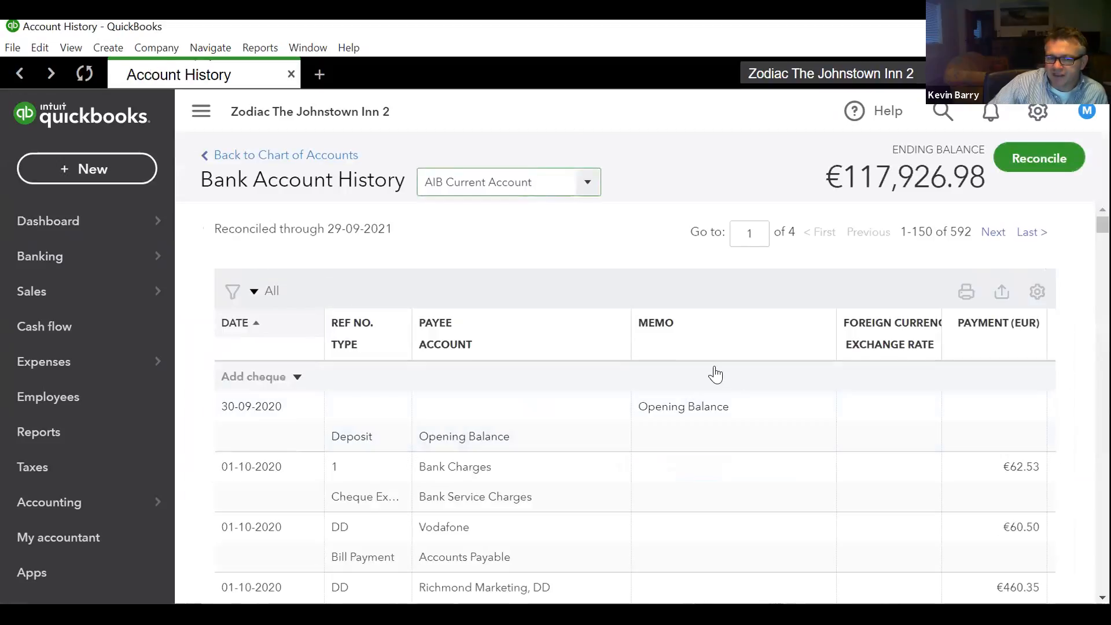
pyautogui.scroll(-2, 781, 490)
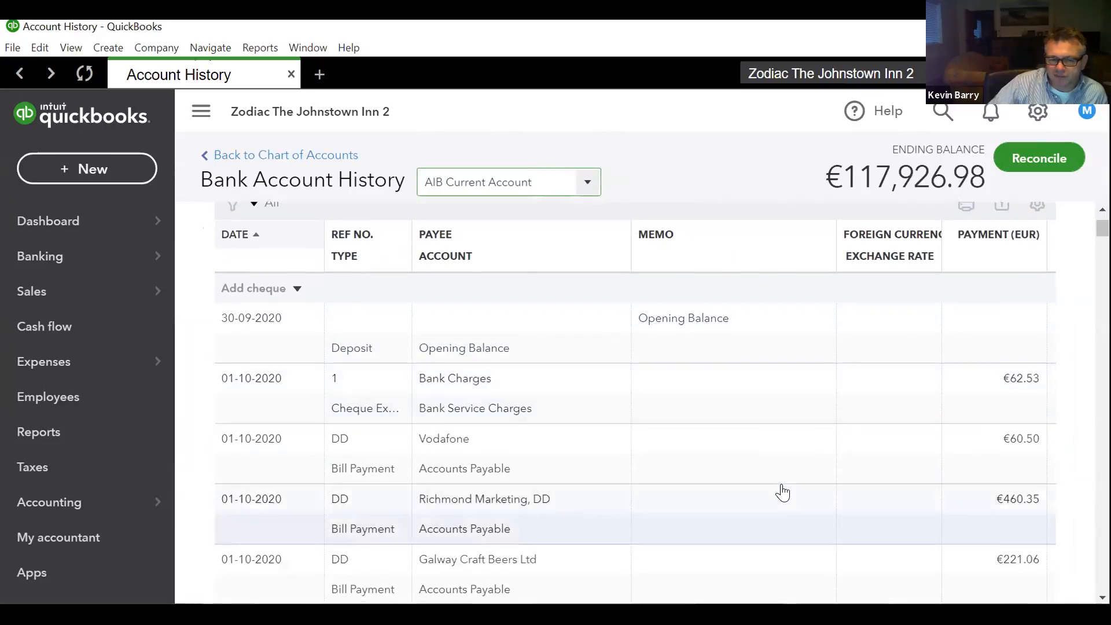
pyautogui.scroll(-2, 782, 493)
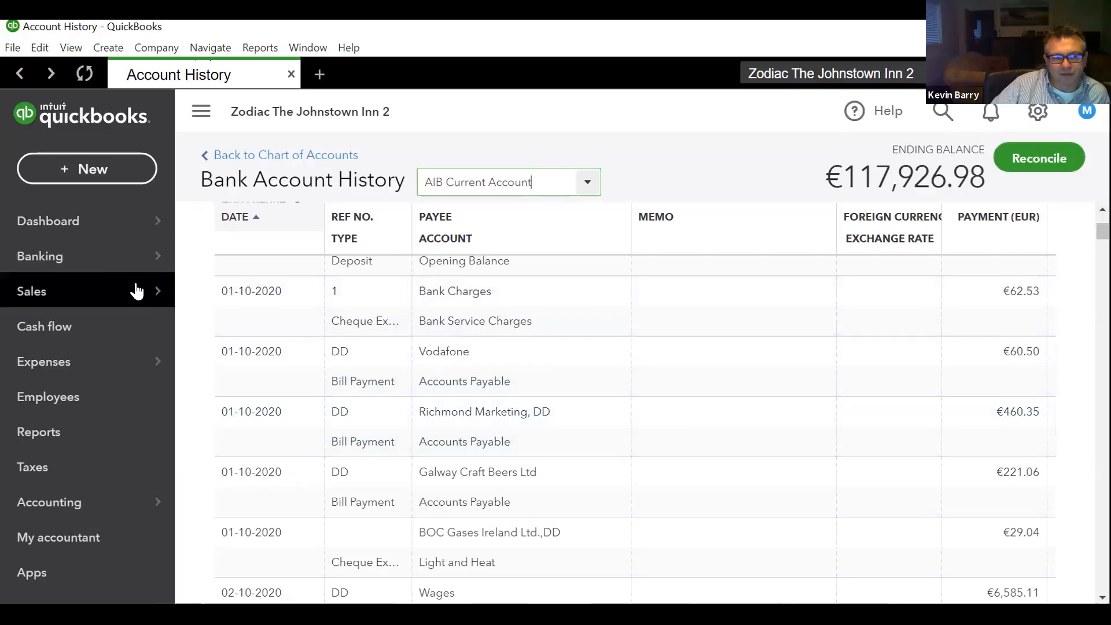
# Go back to the Chart of Accounts and open the account history of Bank and Cash Accounts
pyautogui.moveTo(90, 501)
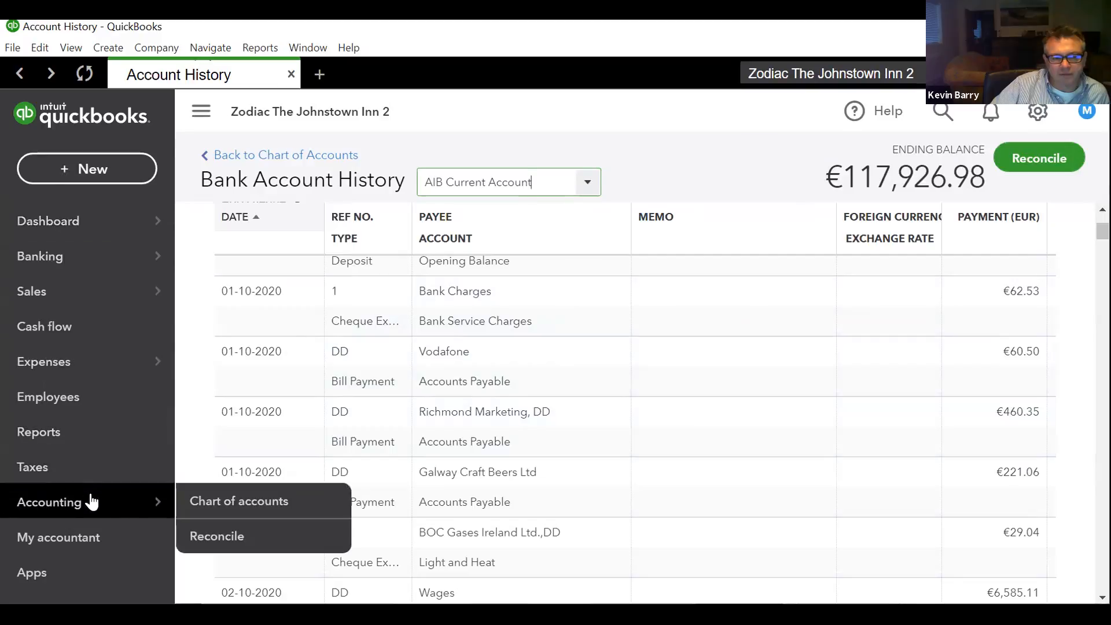
pyautogui.click(251, 502)
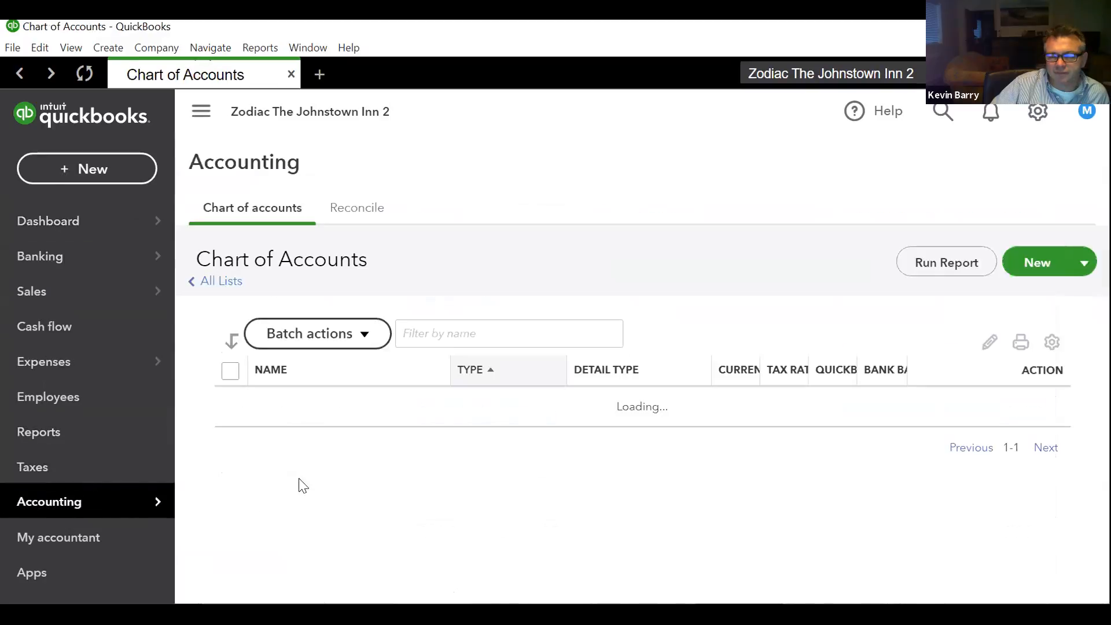
pyautogui.scroll(-3, 602, 412)
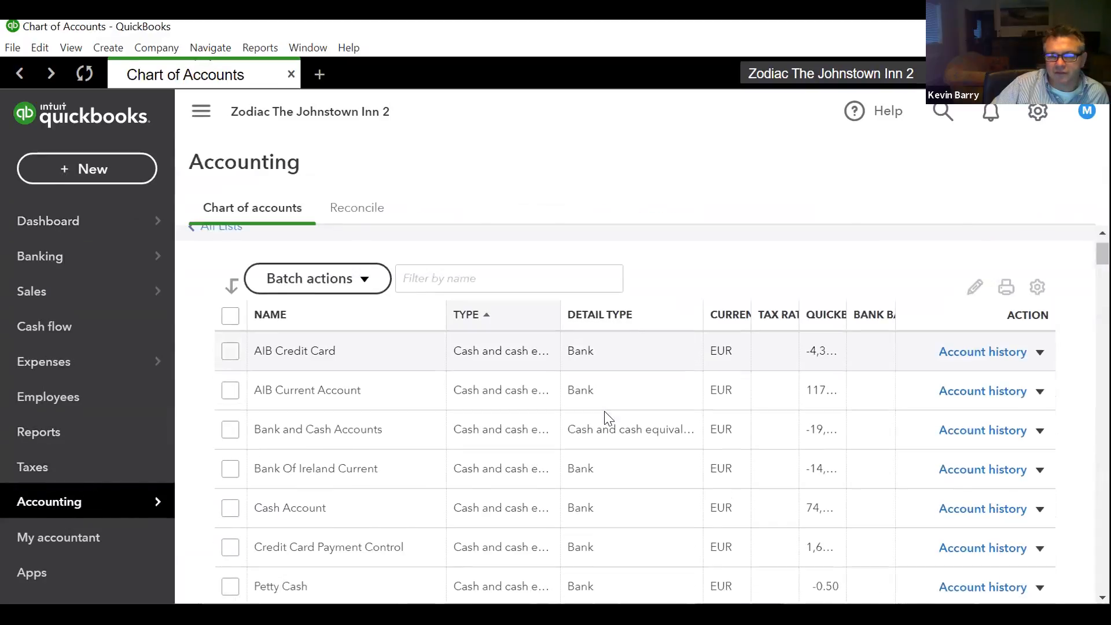
pyautogui.scroll(-1, 605, 420)
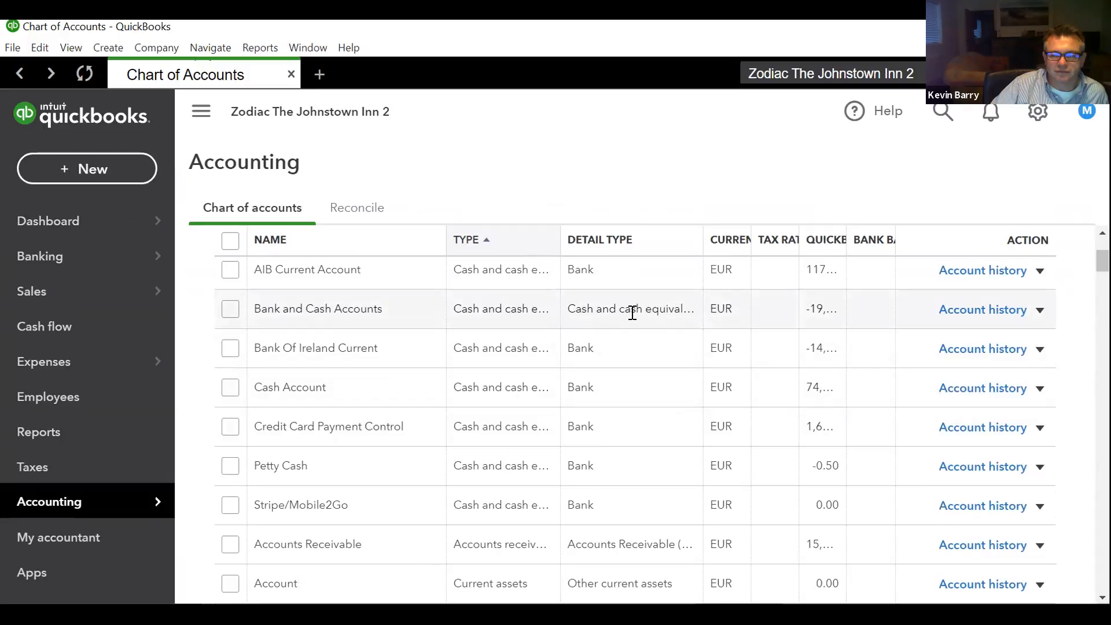
pyautogui.click(976, 313)
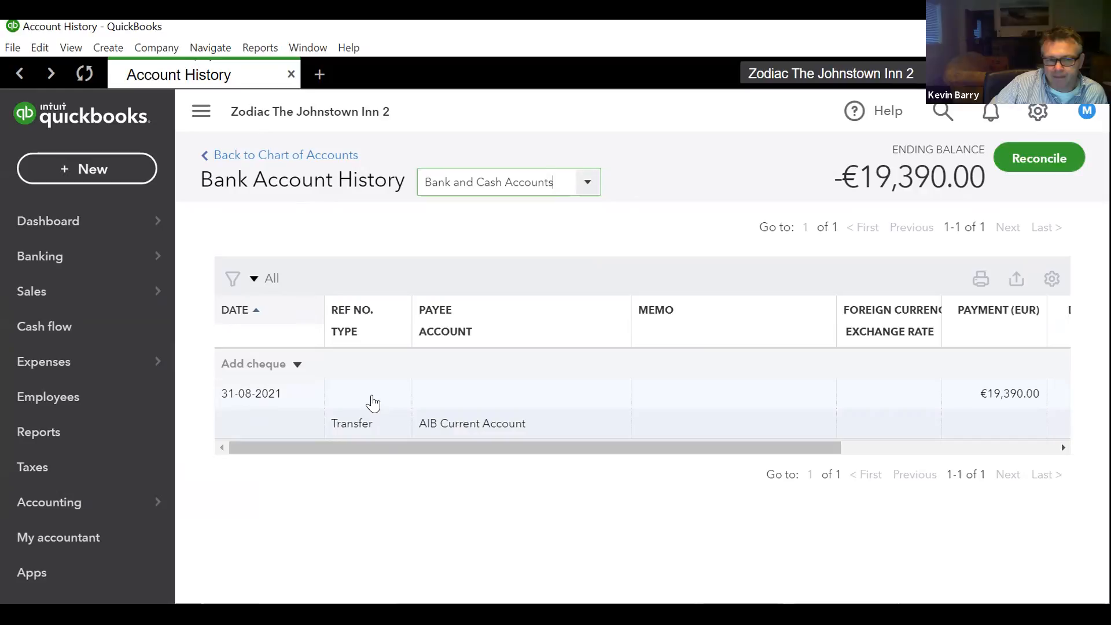
# Edit the 31-08-2021 transfer to AIB Current Account so the funds come from Cash Account, and save it
pyautogui.click(369, 402)
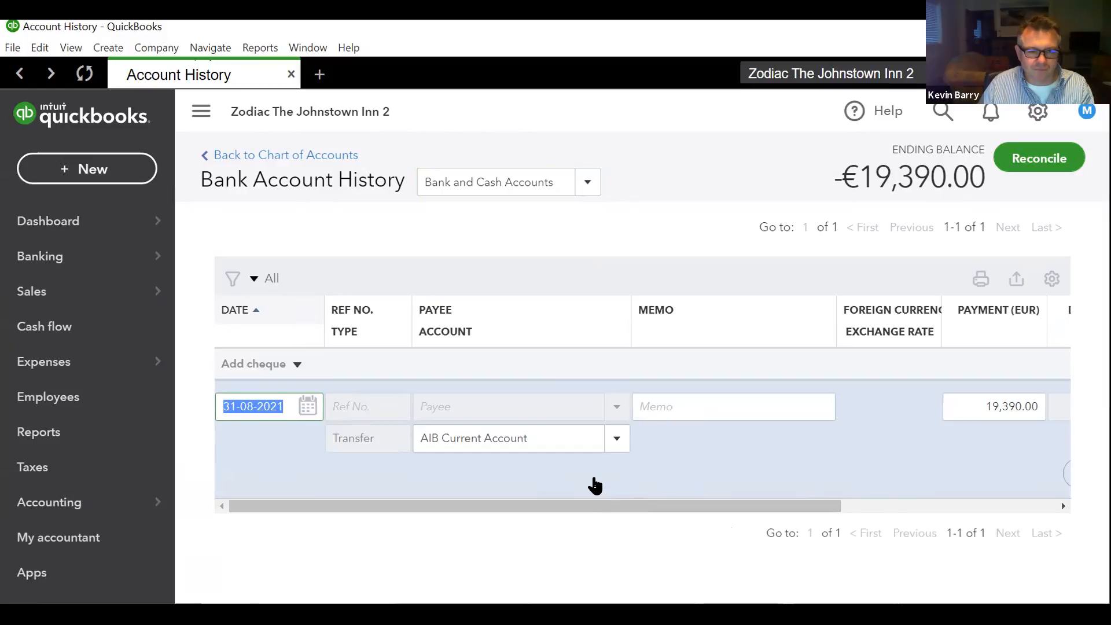
pyautogui.click(200, 110)
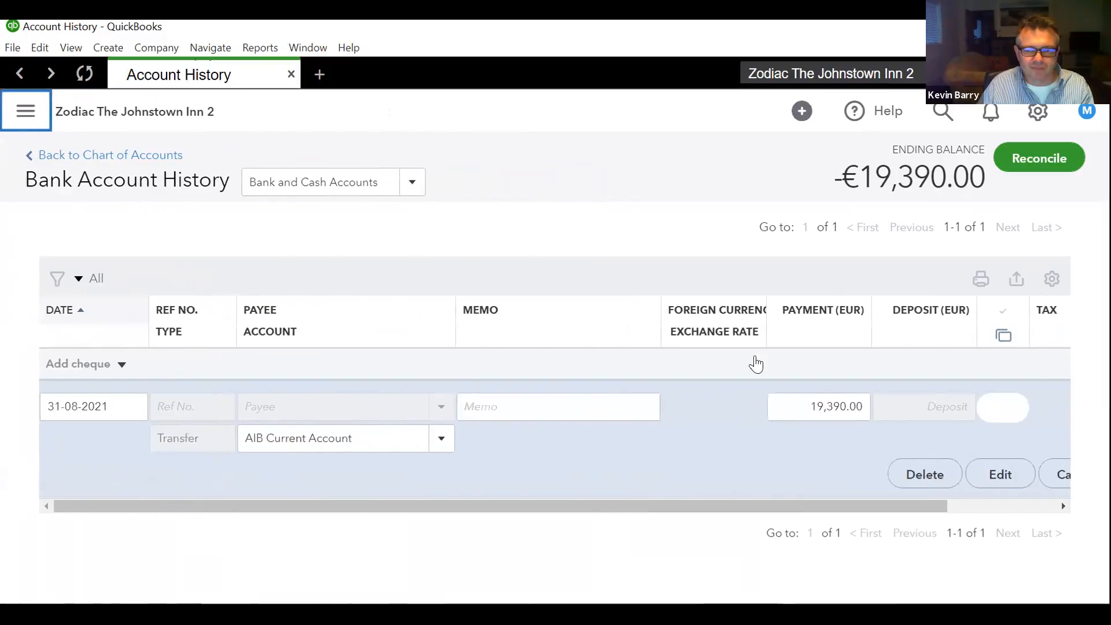
pyautogui.click(999, 474)
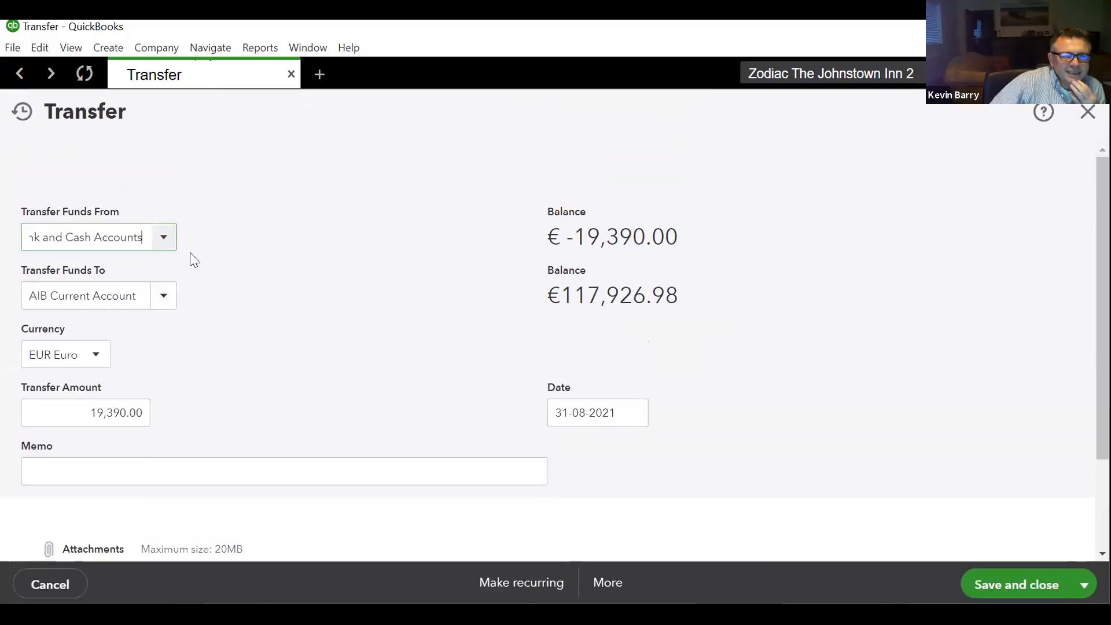
pyautogui.click(165, 239)
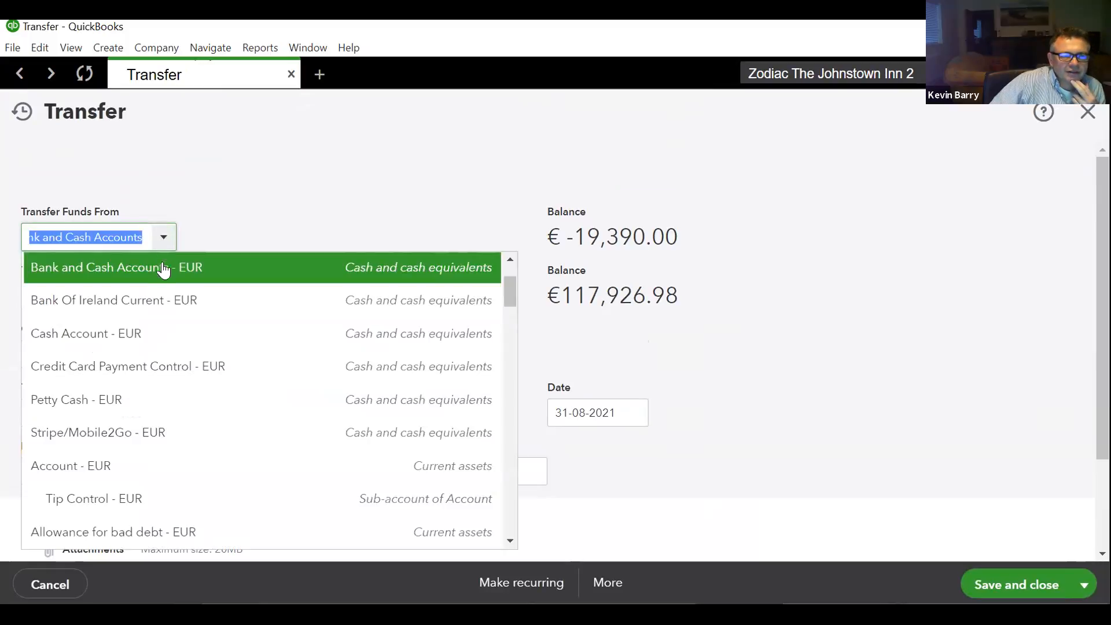
pyautogui.click(121, 338)
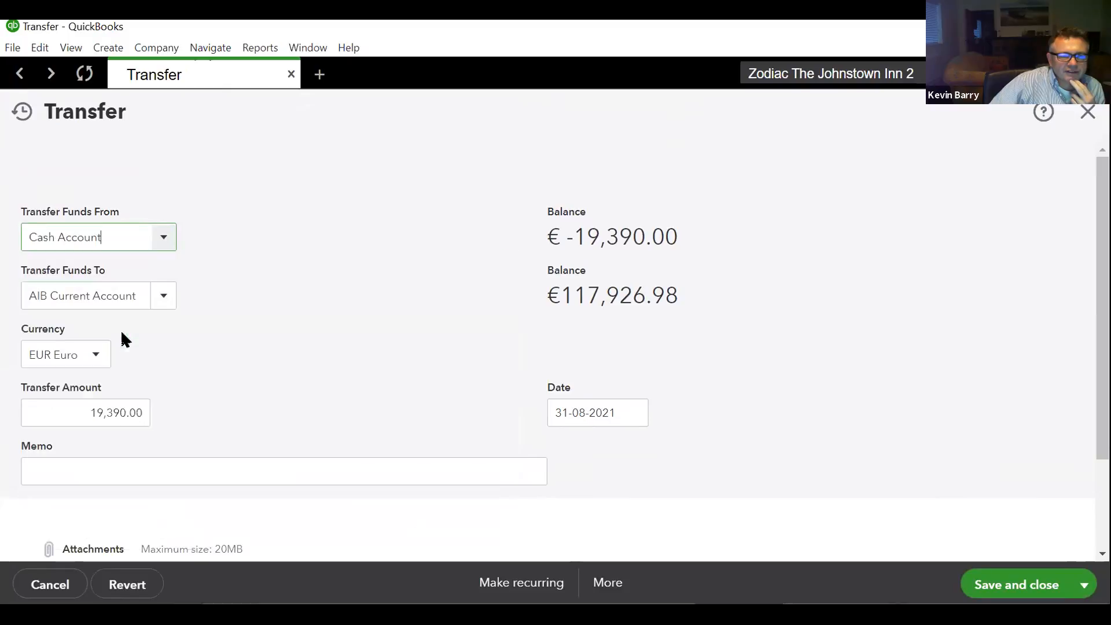
pyautogui.click(1009, 585)
pyautogui.click(668, 396)
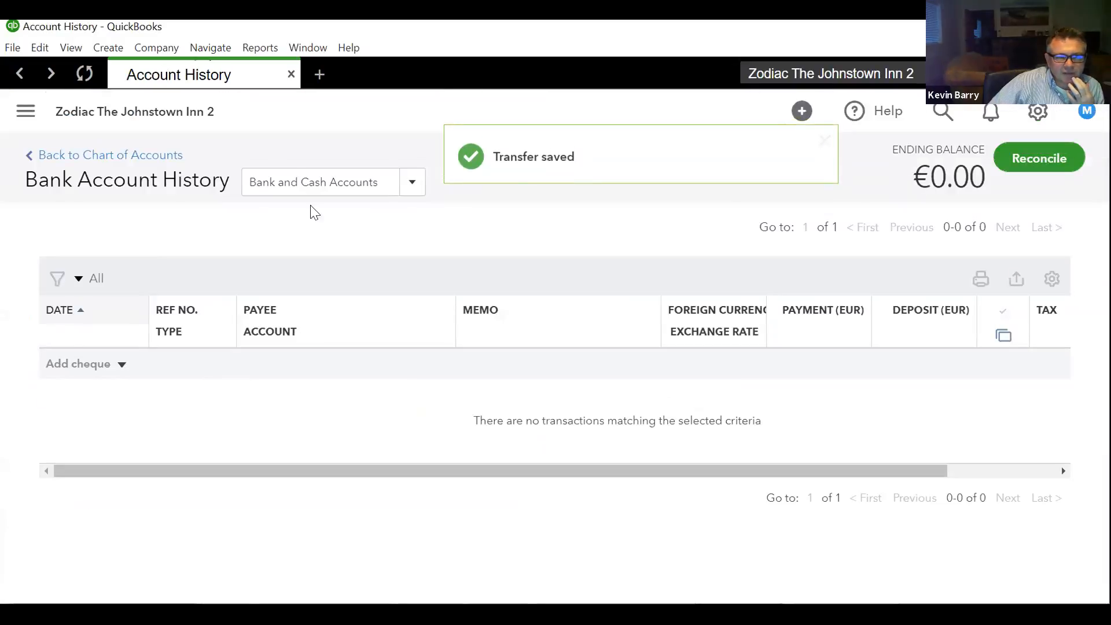
# Return to the Chart of Accounts and make the Bank and Cash Accounts account inactive
pyautogui.click(24, 116)
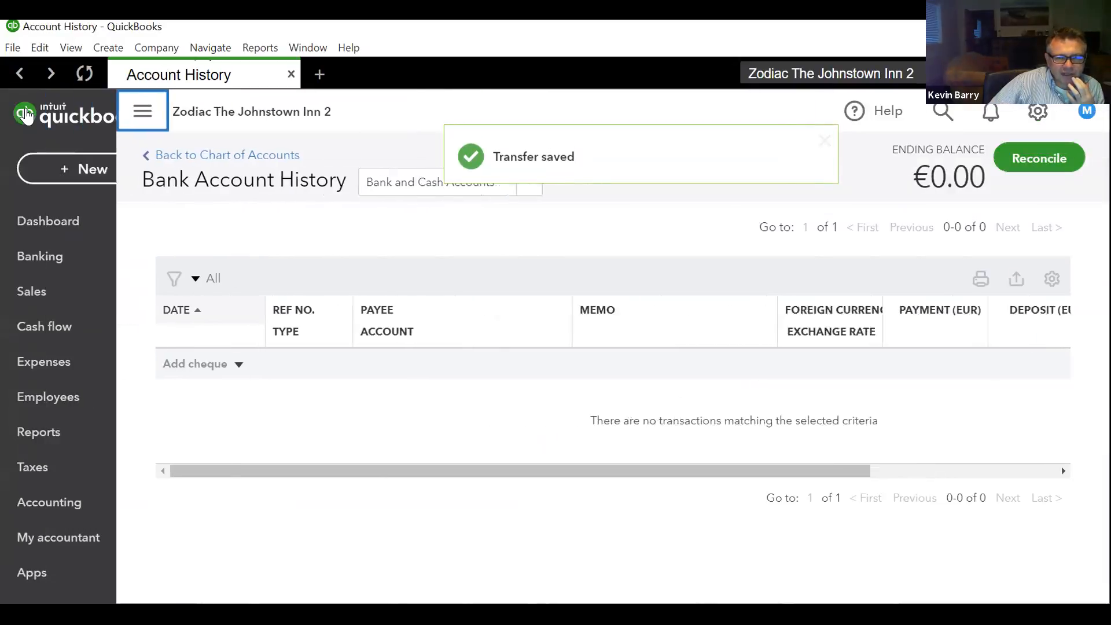
pyautogui.moveTo(112, 505)
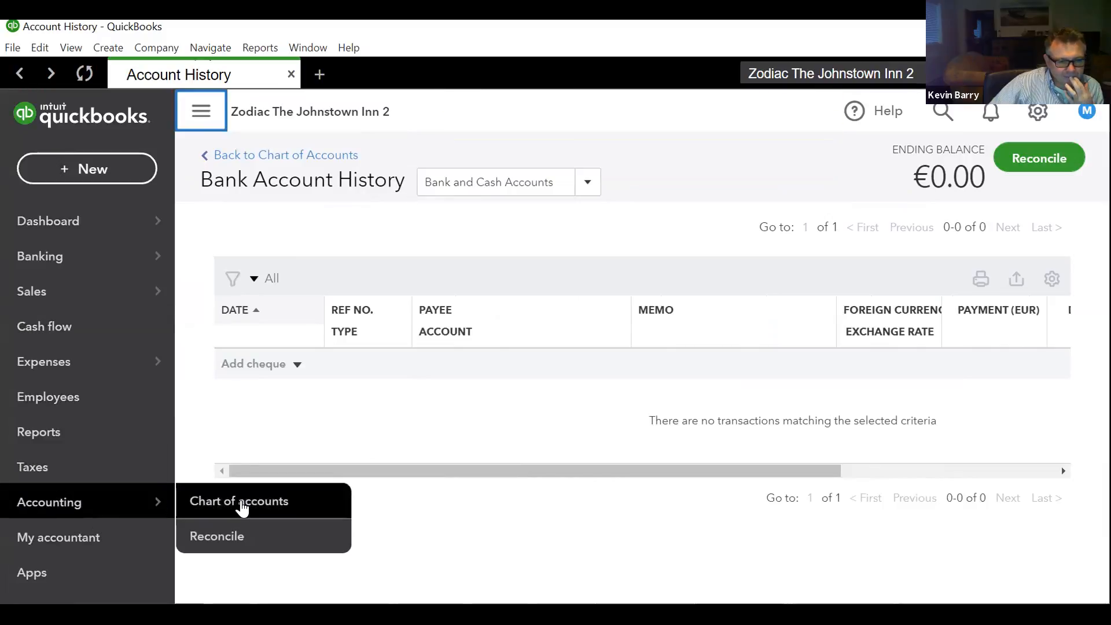
pyautogui.click(242, 504)
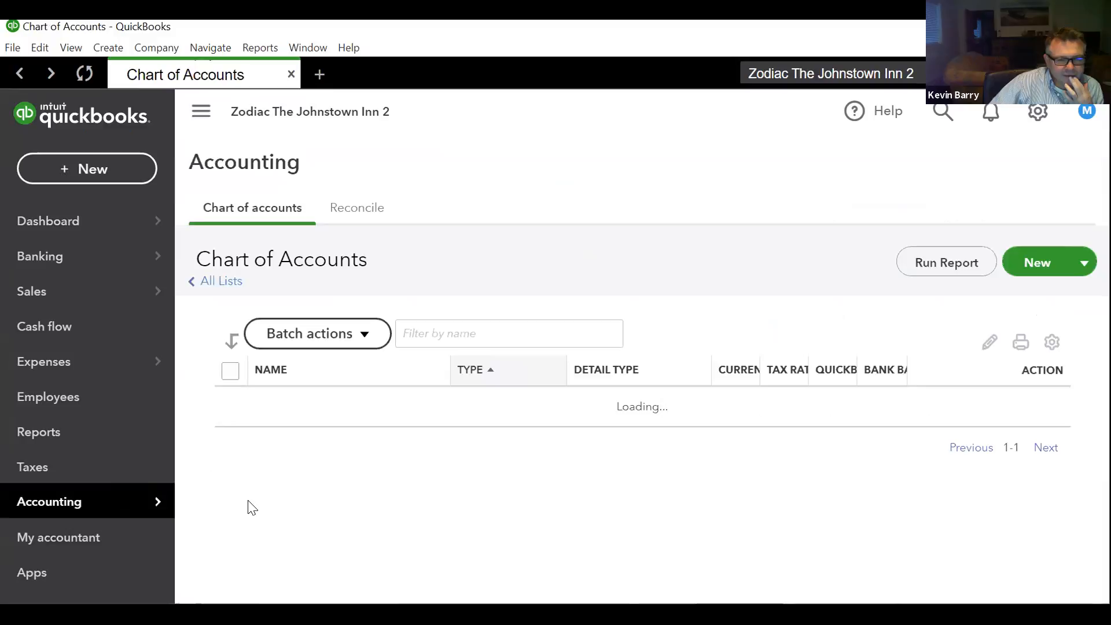
pyautogui.scroll(-2, 528, 452)
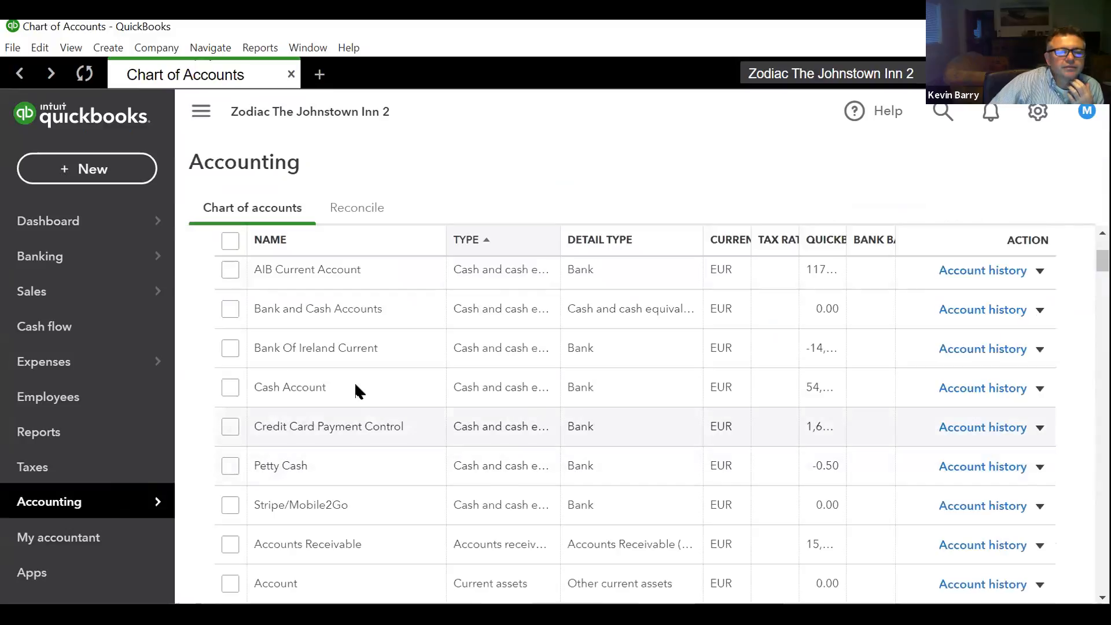
pyautogui.click(1039, 311)
pyautogui.click(952, 392)
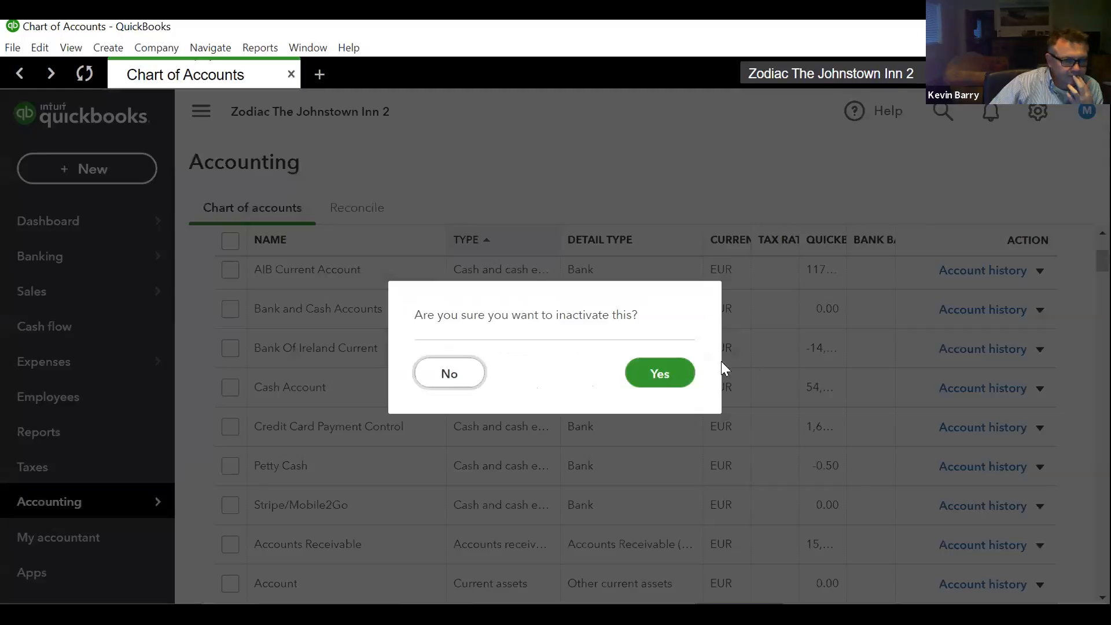
pyautogui.click(668, 371)
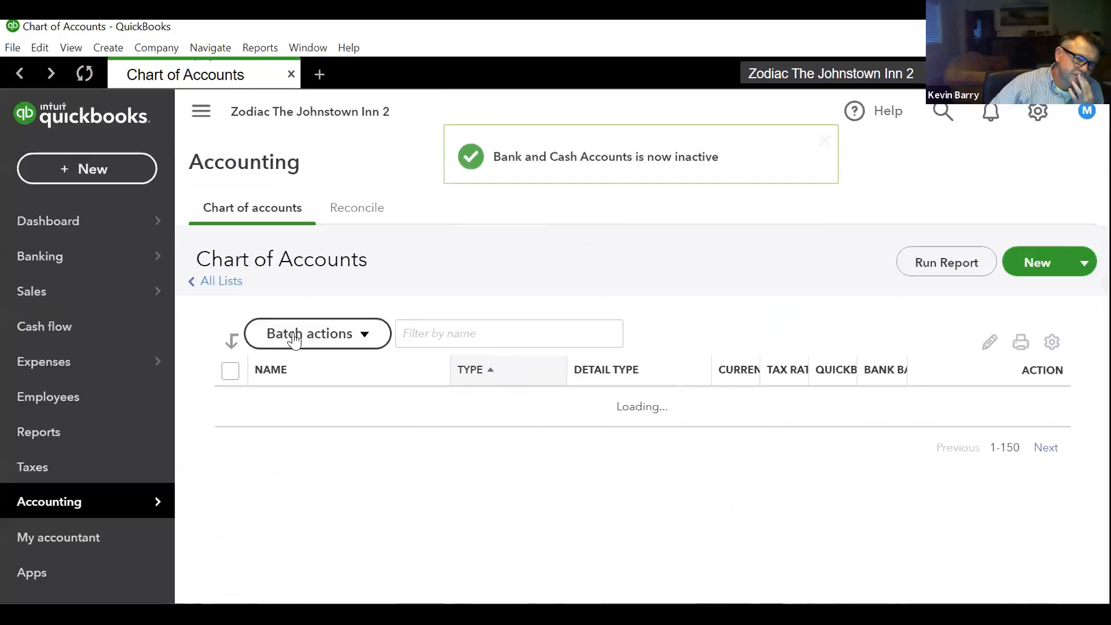
# Review the Dashboard's bank accounts list after inactivating Bank and Cash Accounts
pyautogui.click(69, 235)
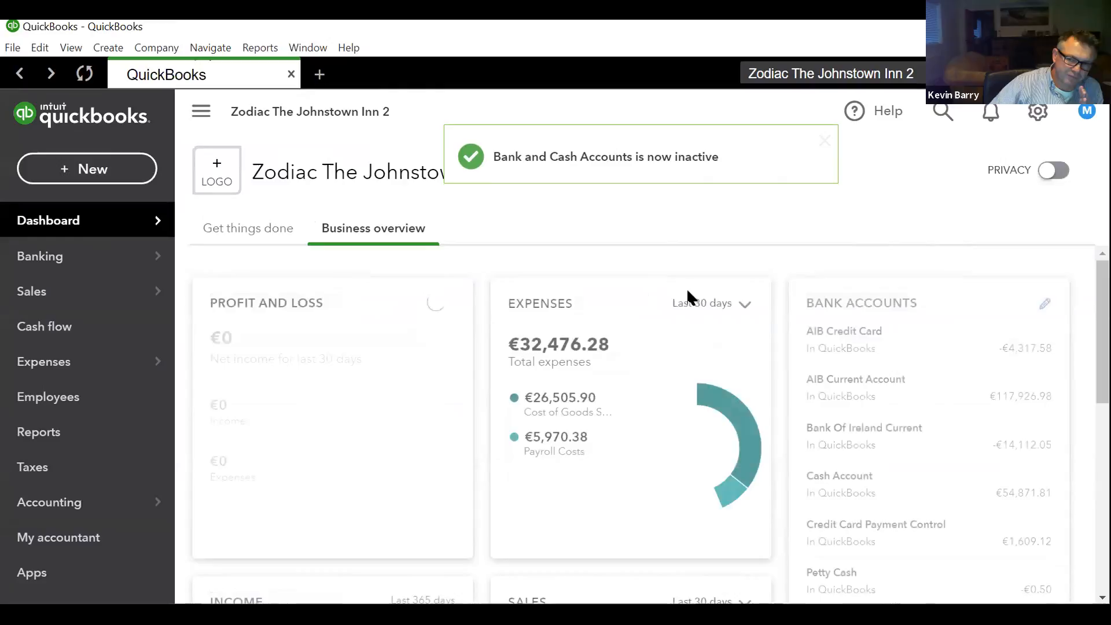
pyautogui.scroll(-4, 940, 445)
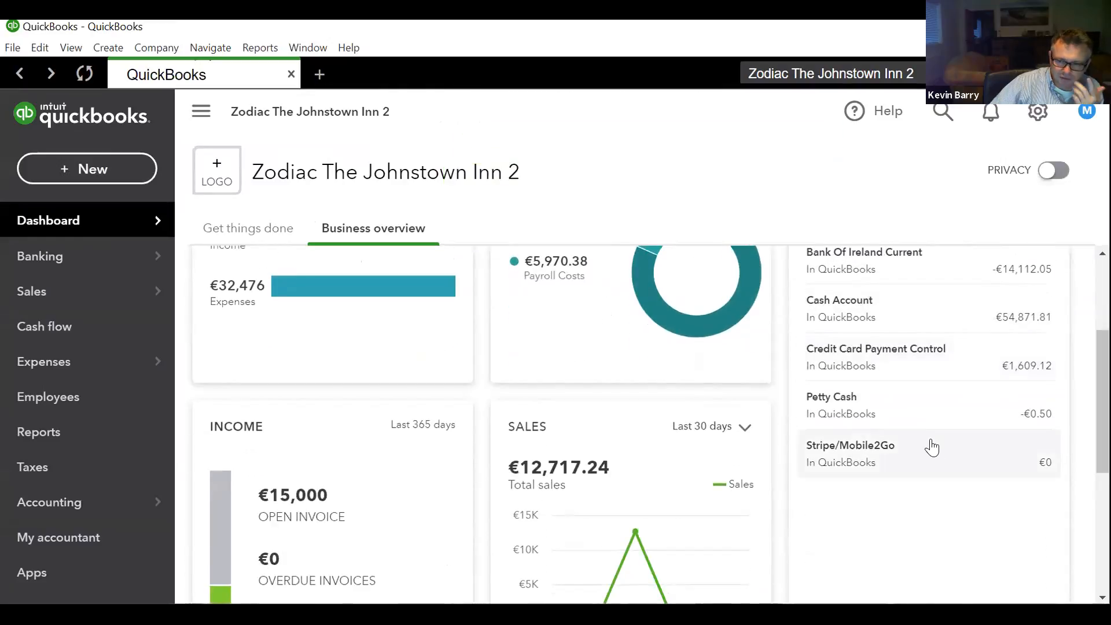
pyautogui.scroll(4, 930, 440)
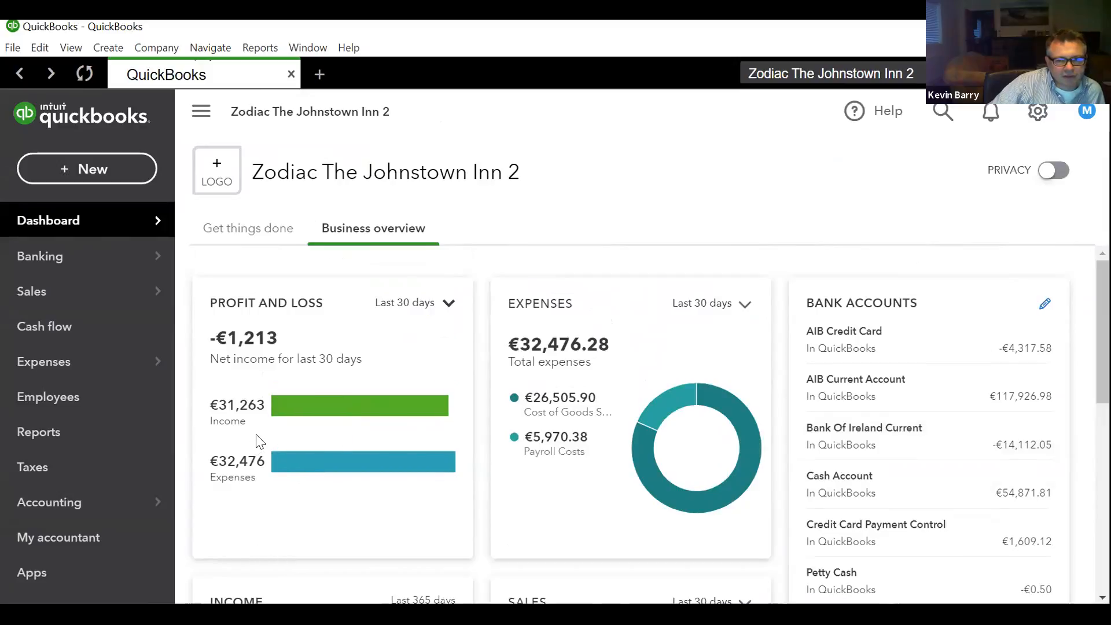
pyautogui.click(833, 495)
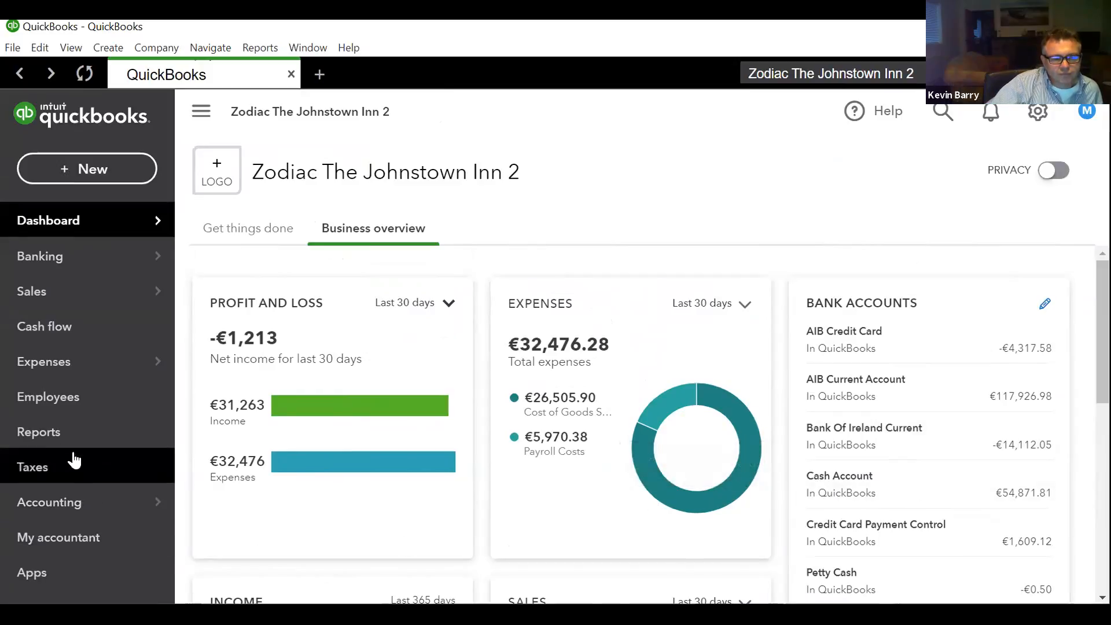
# Run the Profit and Loss report and drill down through Food Sales to the 01-10-2021 journal entry no. 839
pyautogui.click(39, 438)
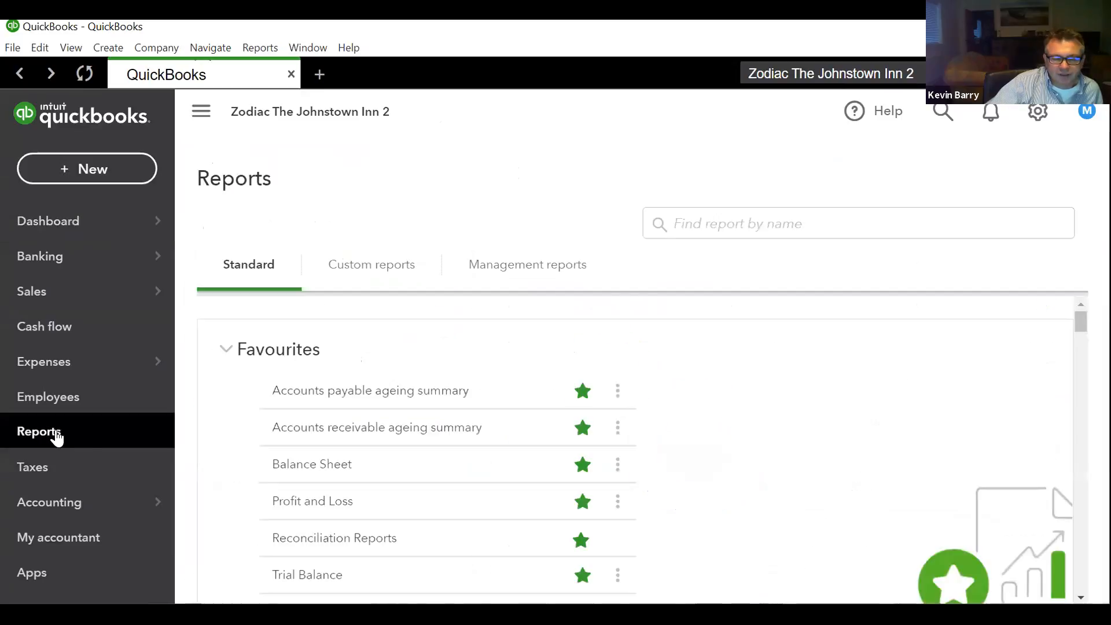
pyautogui.click(313, 503)
pyautogui.scroll(-5, 527, 465)
pyautogui.scroll(6, 526, 461)
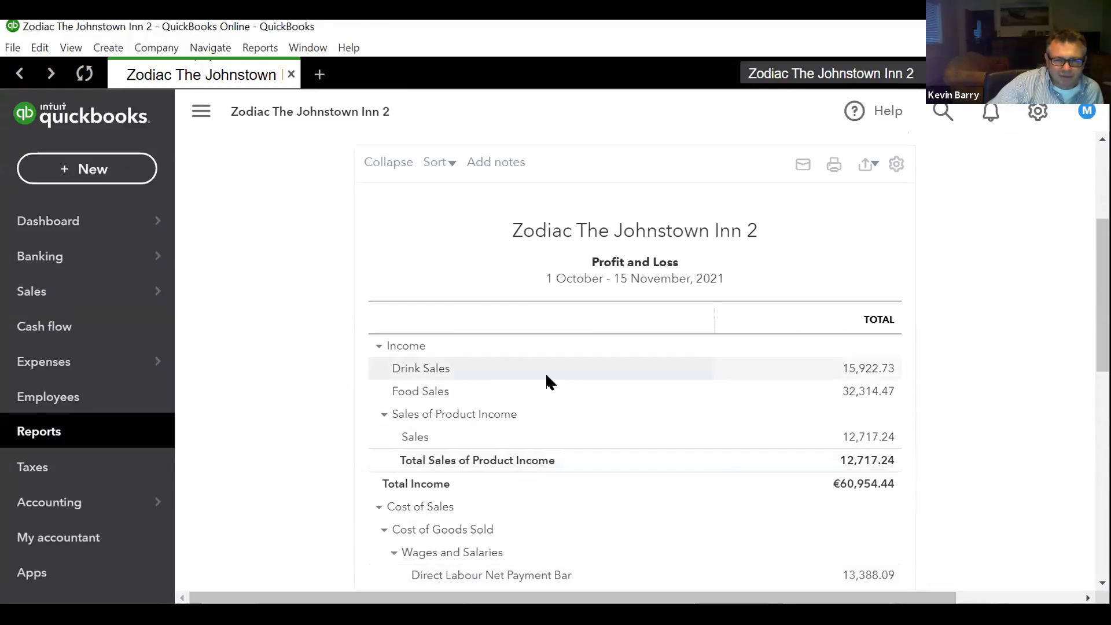
pyautogui.click(868, 391)
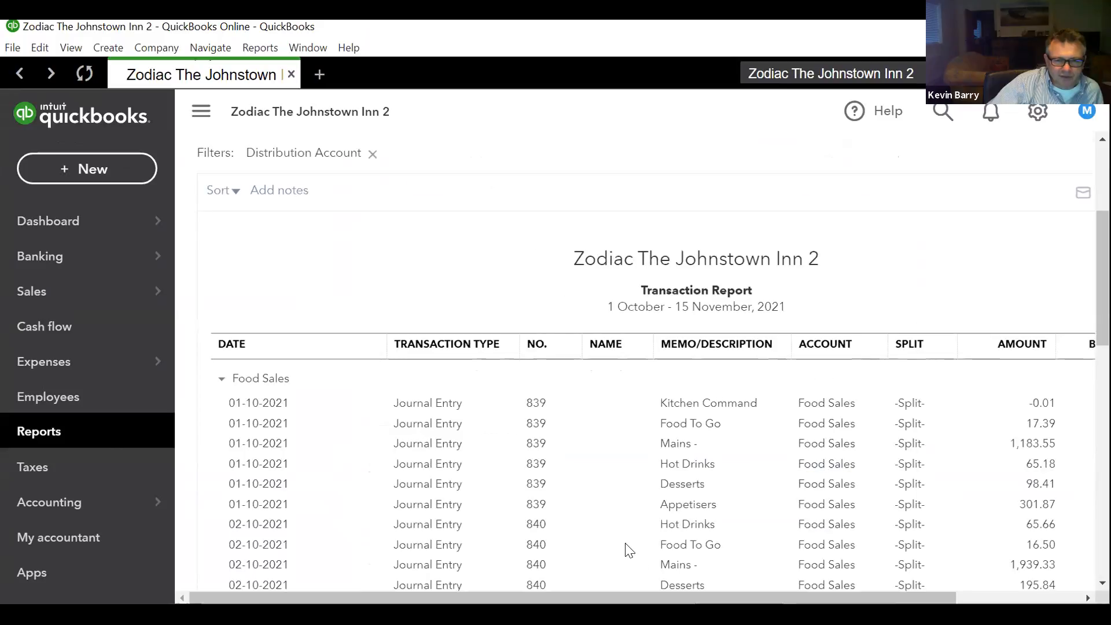
pyautogui.click(682, 484)
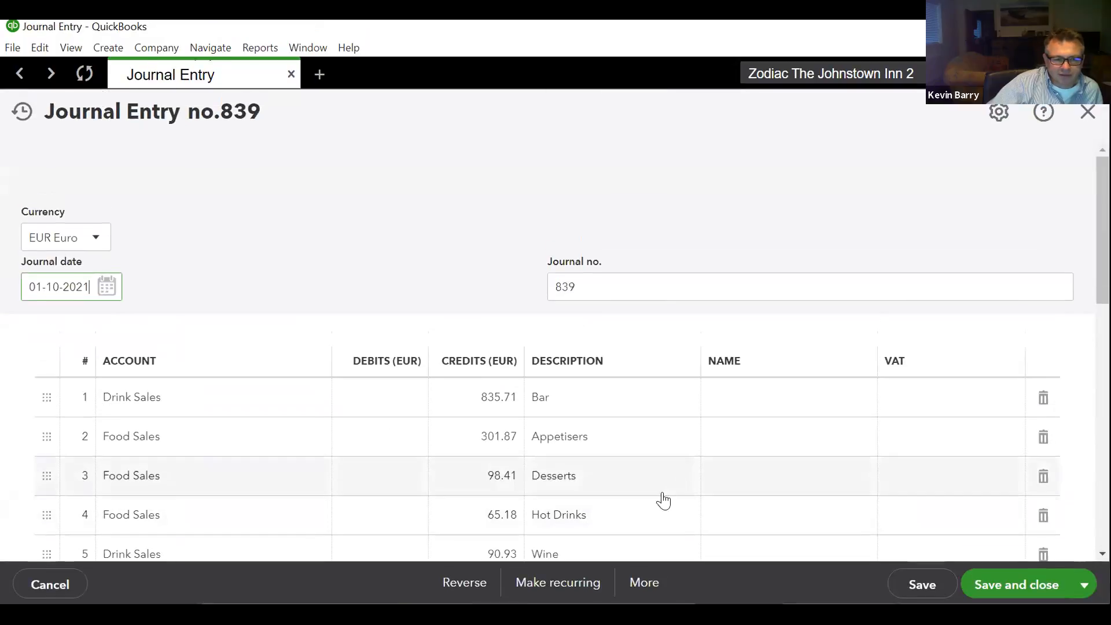
# Examine the sales, VAT and cash lines of journal entry no. 839, and save and close it to return to the Transaction Report
pyautogui.scroll(-5, 362, 509)
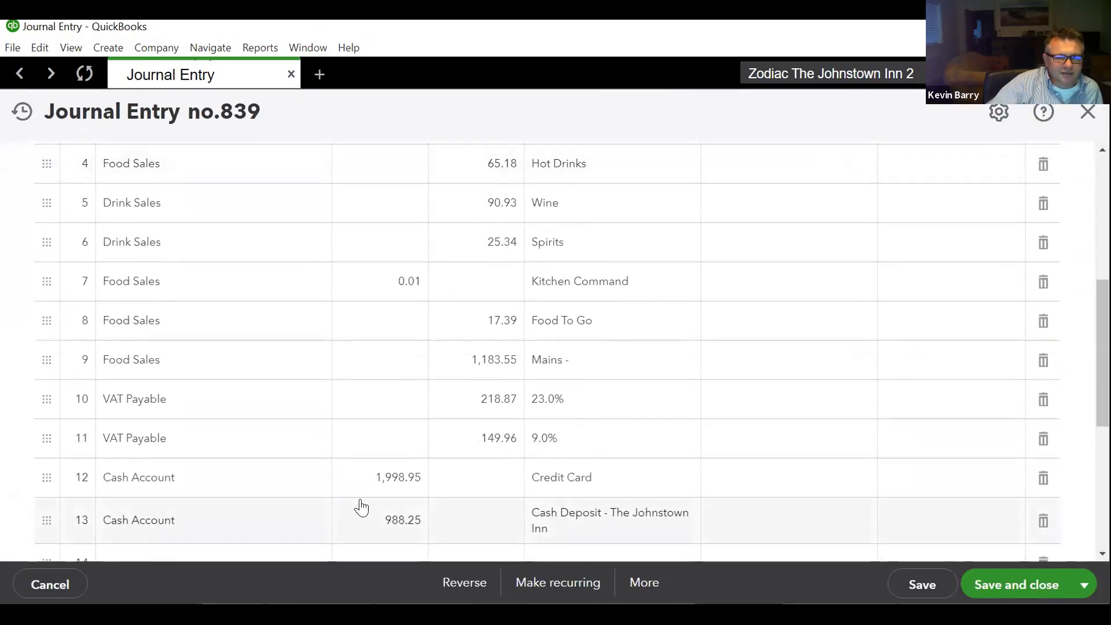
pyautogui.scroll(4, 363, 507)
pyautogui.scroll(2, 362, 507)
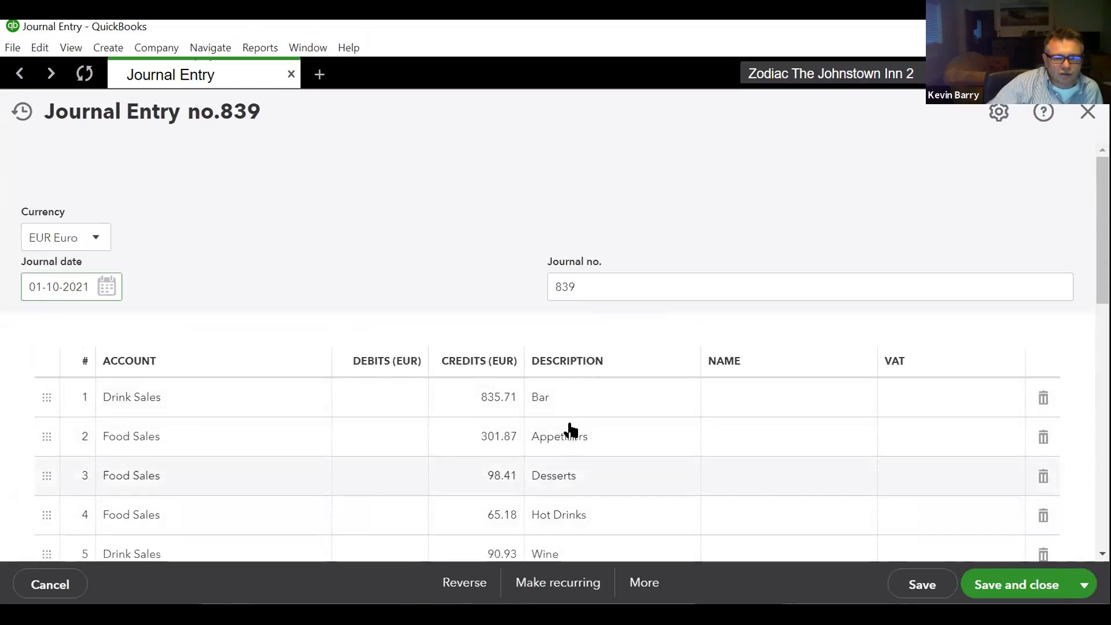
pyautogui.scroll(-3, 581, 519)
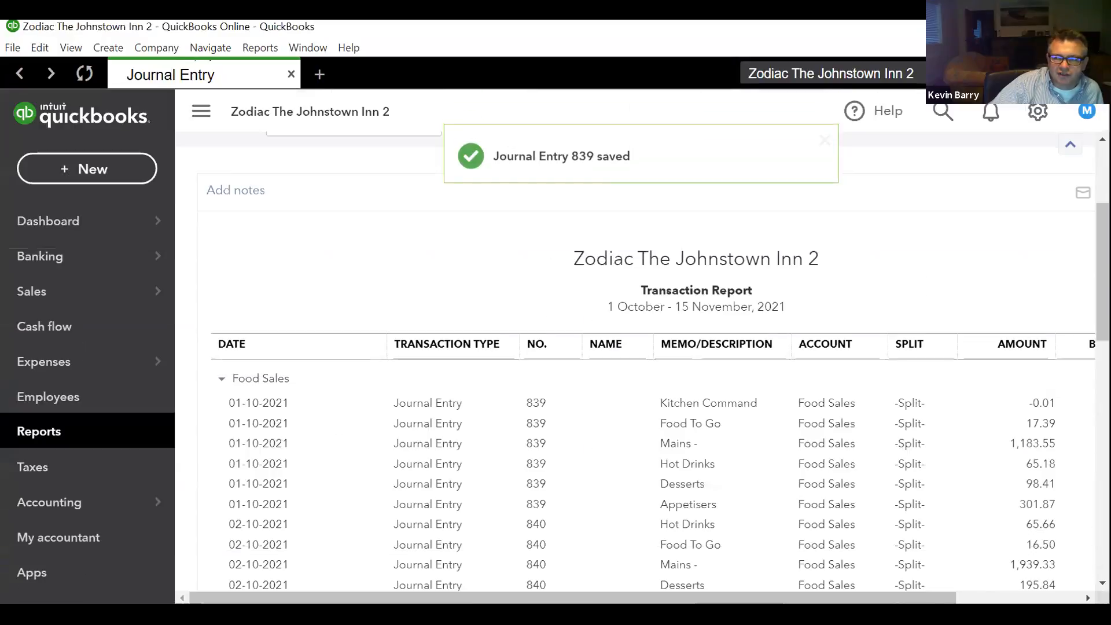
pyautogui.scroll(-1, 643, 386)
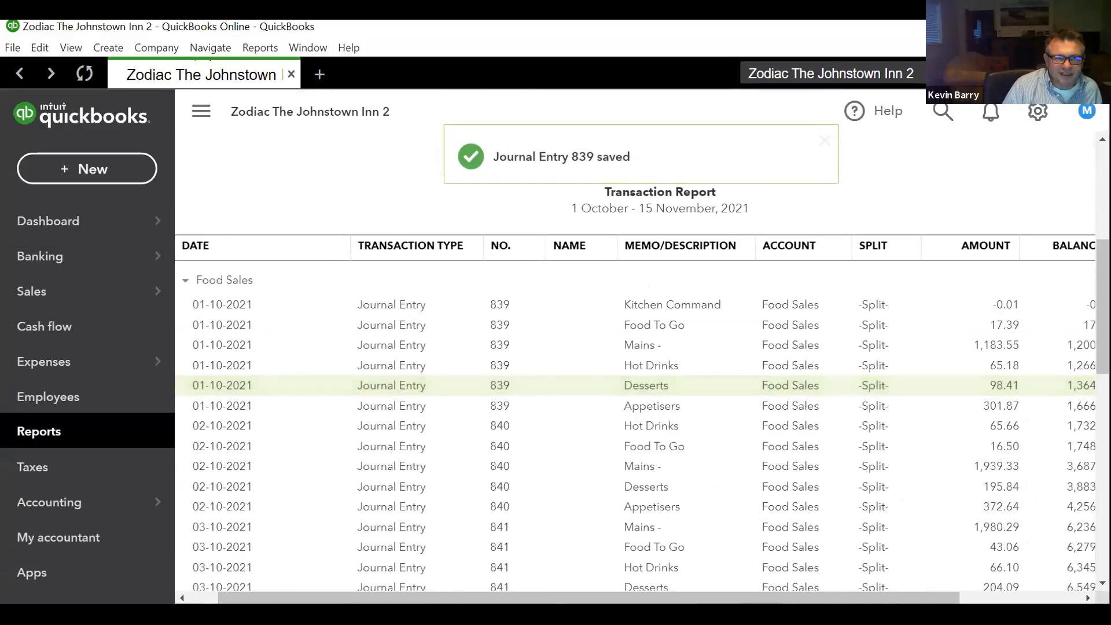
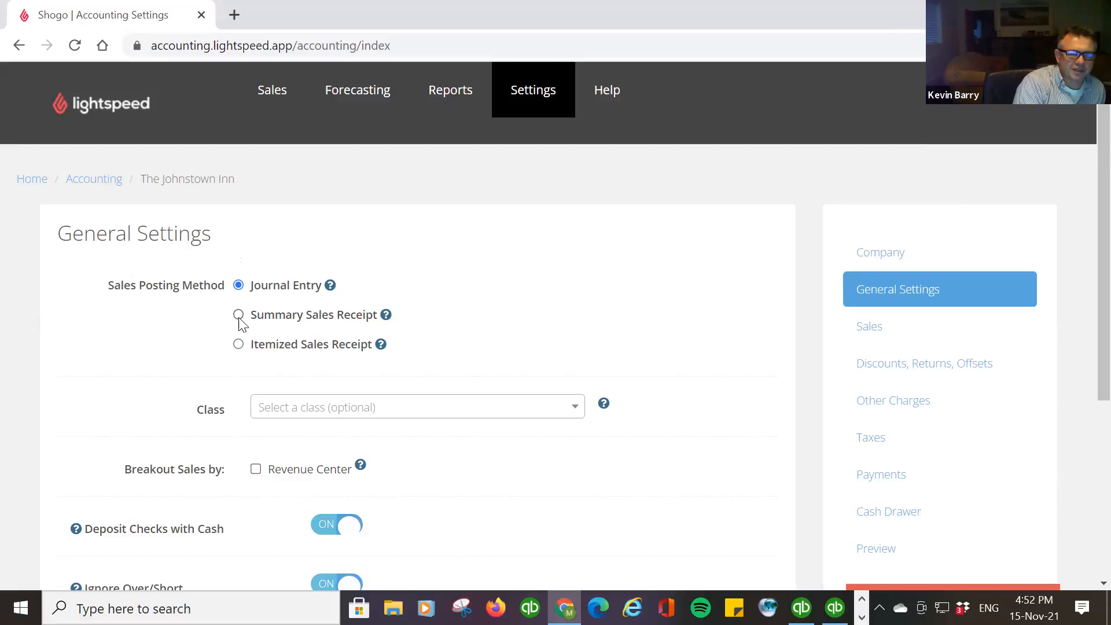
# In General Settings, set the sales posting method to Summary Sales Receipt, turn on Track Sales Tax in QuickBooks, and apply the changes
pyautogui.moveTo(386, 318)
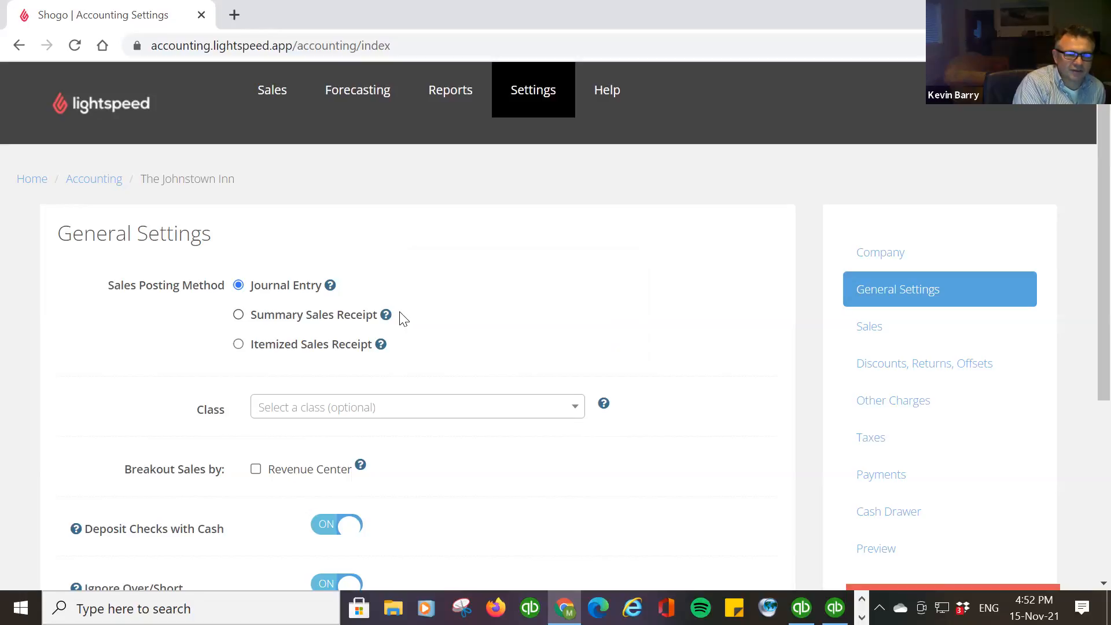
pyautogui.click(239, 316)
pyautogui.scroll(-3, 523, 342)
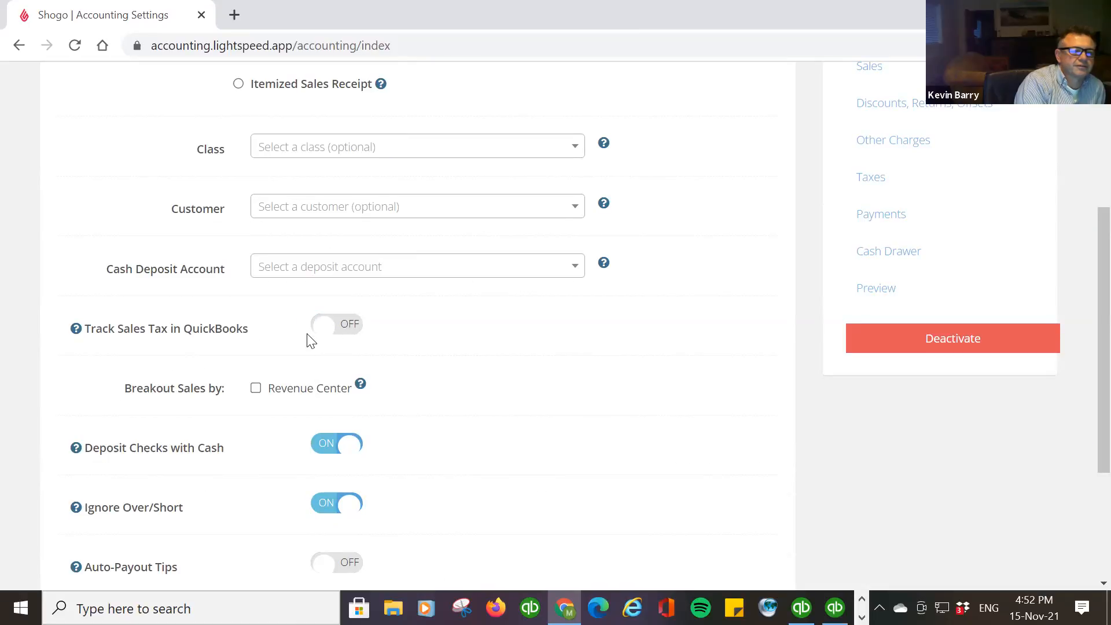
pyautogui.scroll(-2, 315, 347)
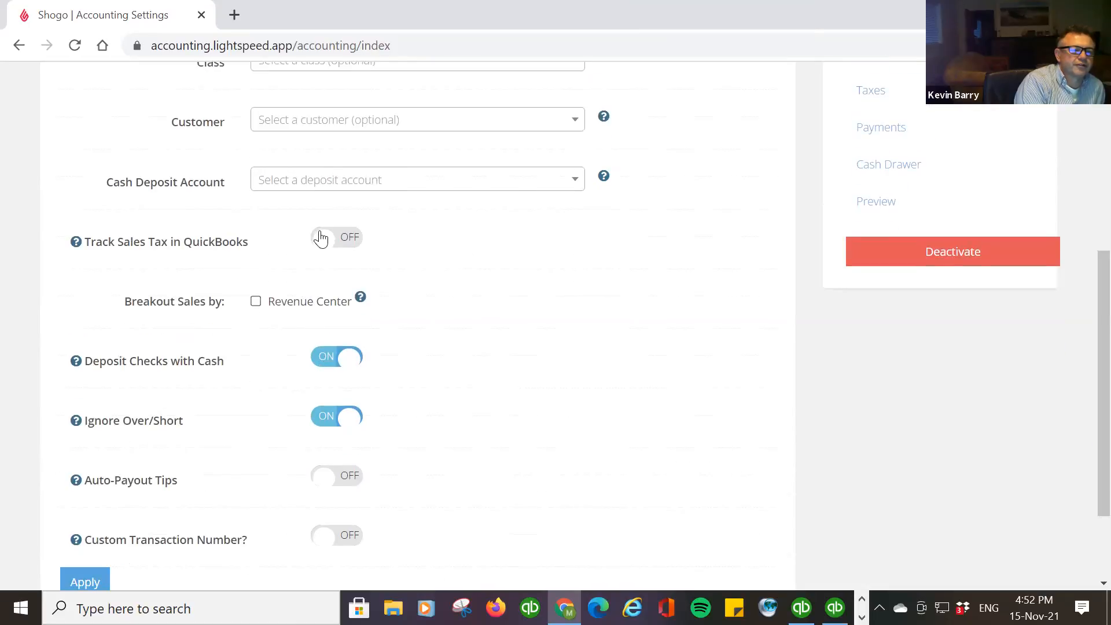
pyautogui.click(343, 240)
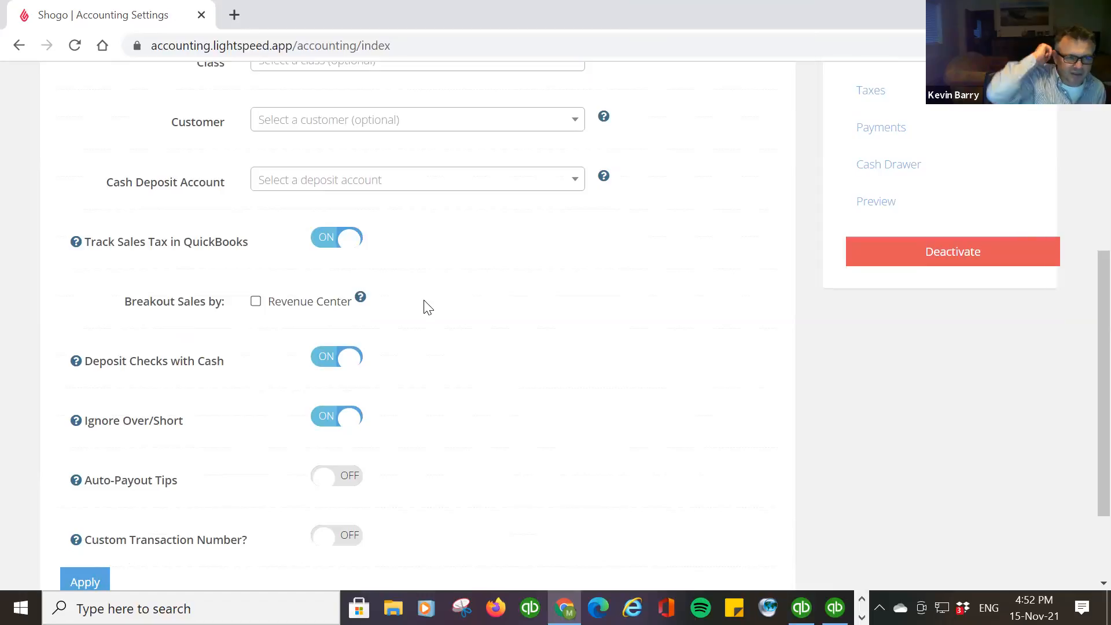
pyautogui.moveTo(82, 247)
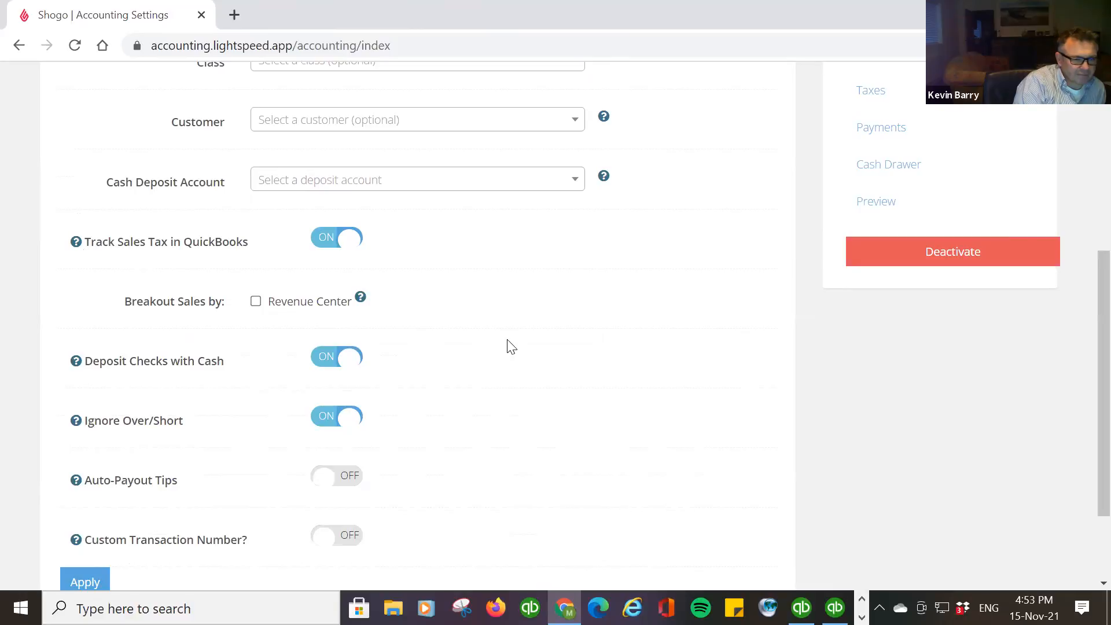
pyautogui.scroll(-2, 509, 345)
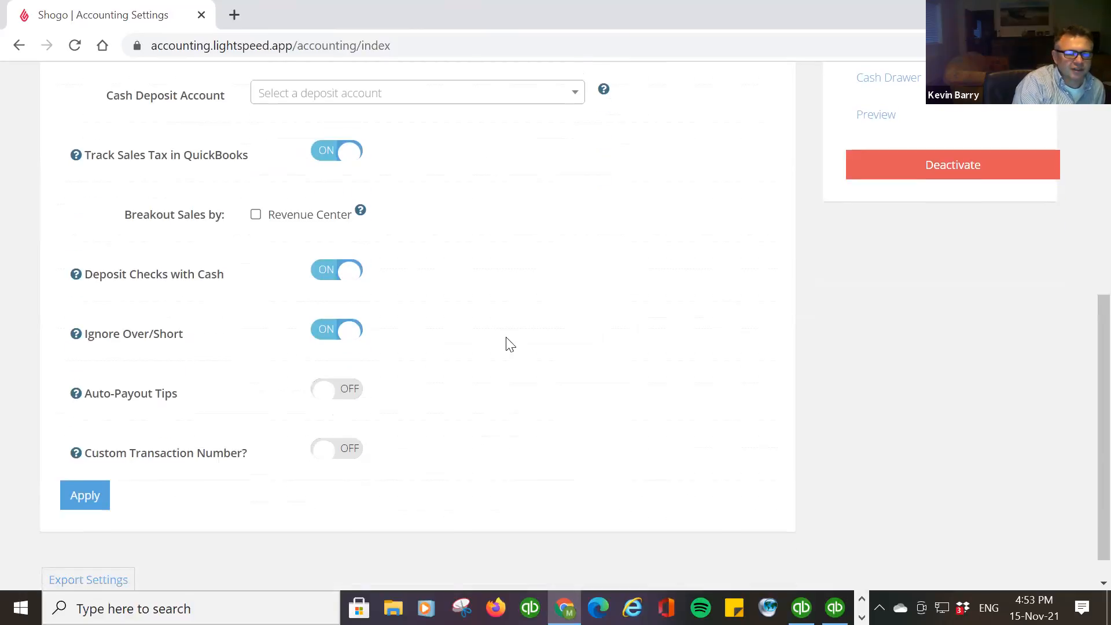
pyautogui.scroll(2, 509, 345)
pyautogui.scroll(-2, 510, 346)
pyautogui.click(93, 498)
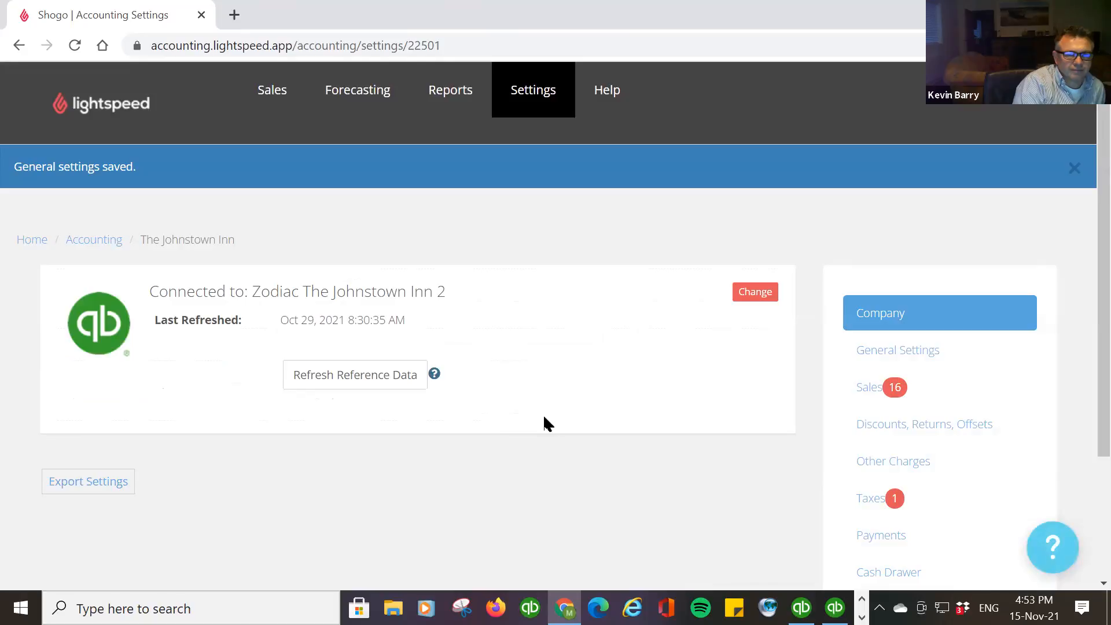
# In the Sales settings, map the restaurant categories Appetisers and Appetisers.. to the QuickBooks item Food Sales
pyautogui.click(899, 396)
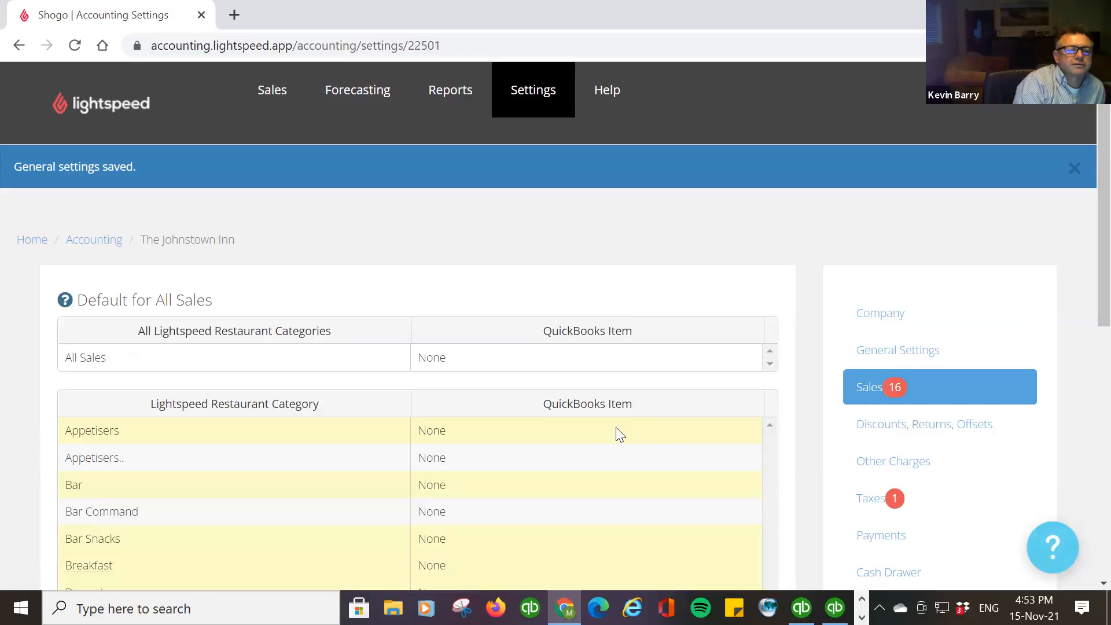
pyautogui.scroll(-3, 610, 440)
pyautogui.scroll(-6, 606, 454)
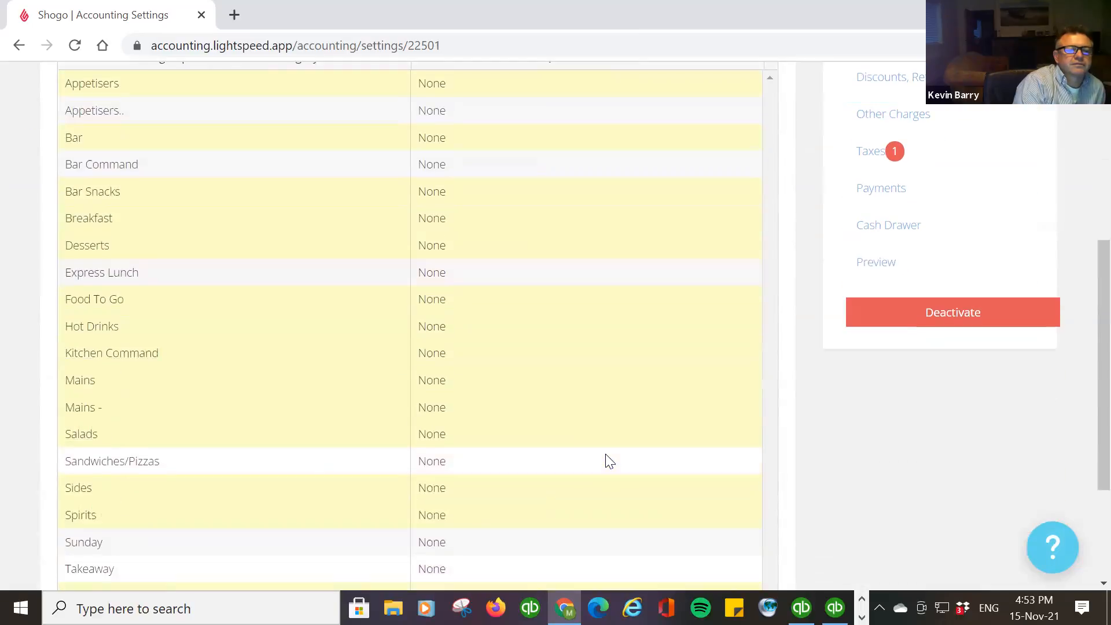
pyautogui.scroll(6, 602, 448)
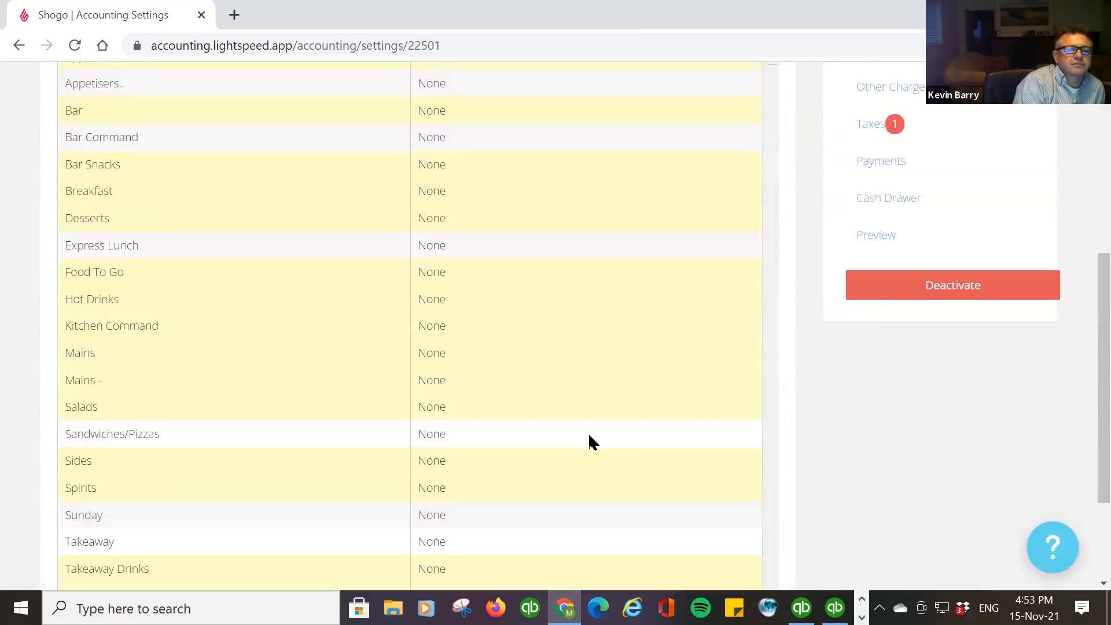
pyautogui.click(512, 253)
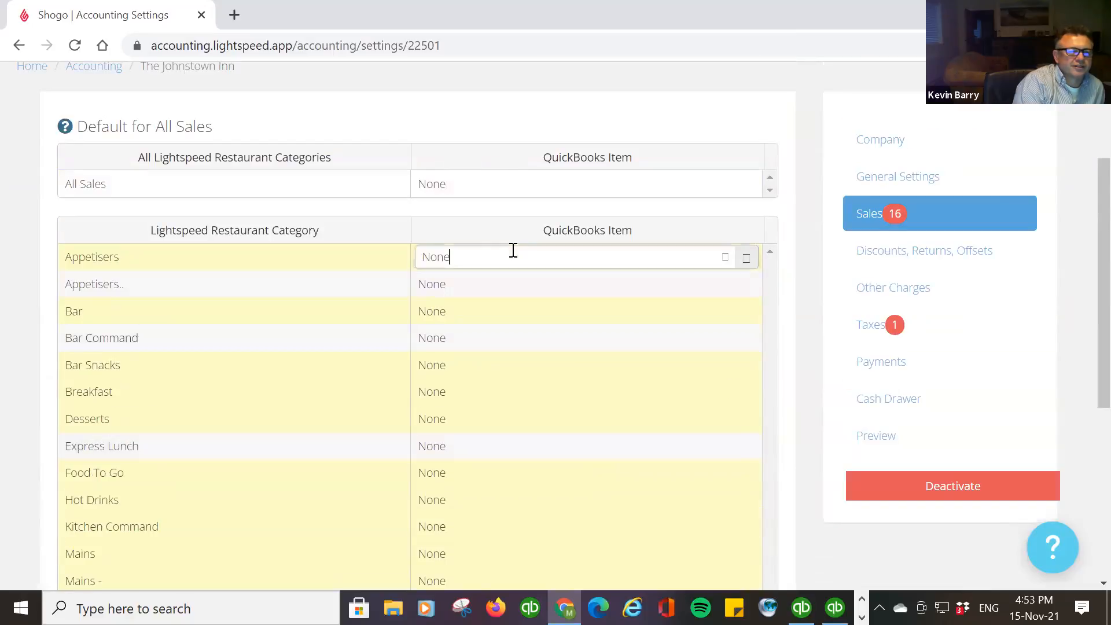
pyautogui.click(746, 258)
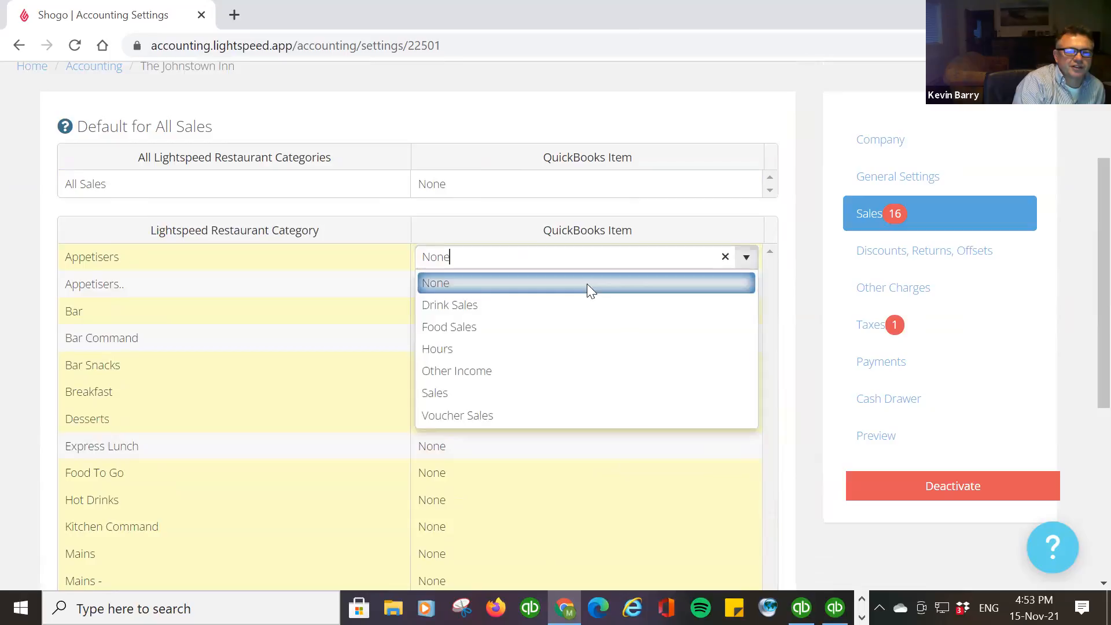
pyautogui.click(536, 325)
pyautogui.click(663, 287)
pyautogui.click(745, 286)
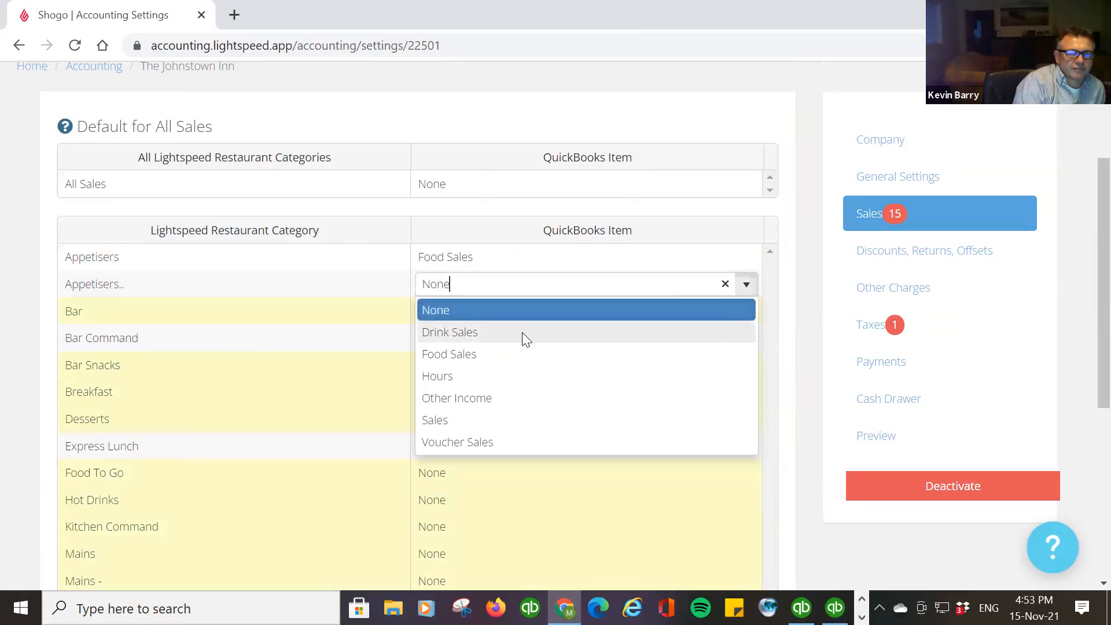
pyautogui.click(495, 354)
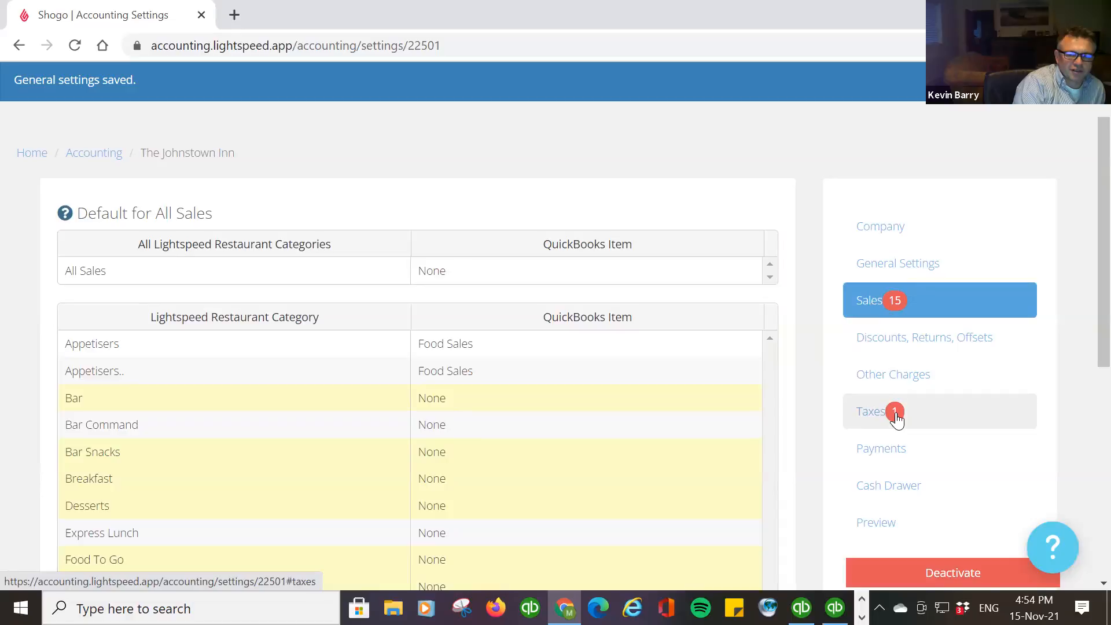
# In the Taxes settings, map the 23.0% (Tax) restaurant rate to the QuickBooks tax Standard
pyautogui.click(897, 420)
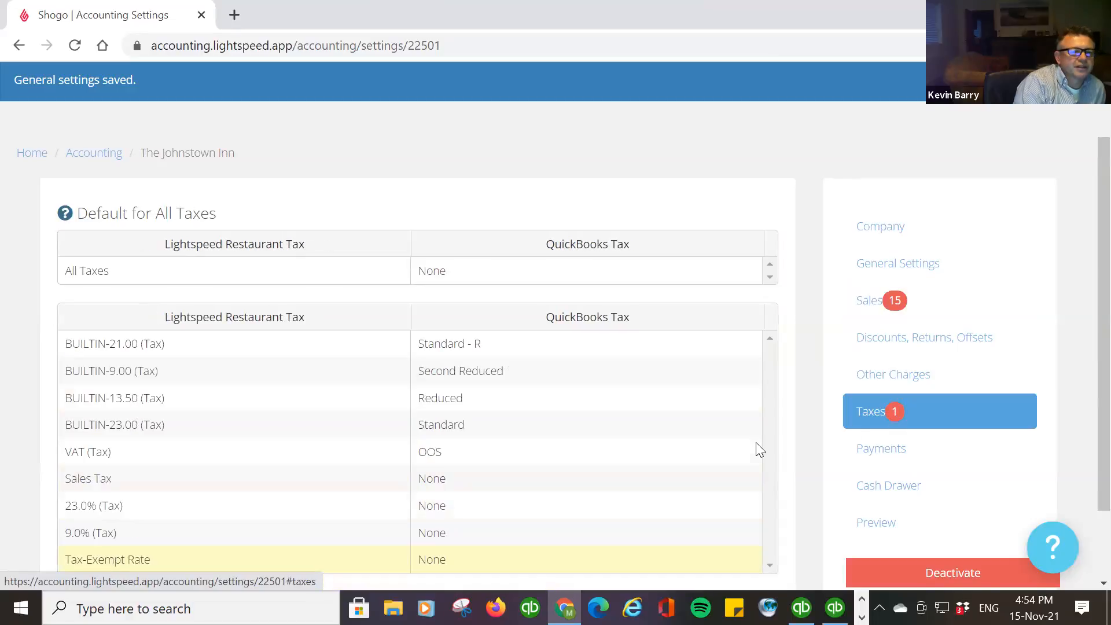
pyautogui.scroll(-2, 751, 450)
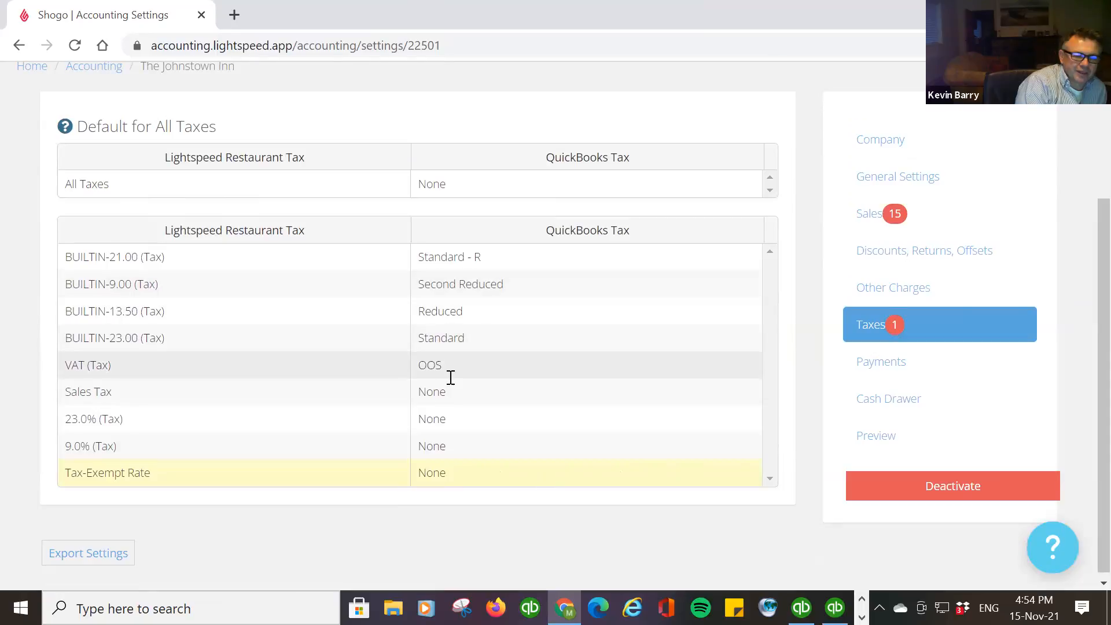
pyautogui.click(472, 418)
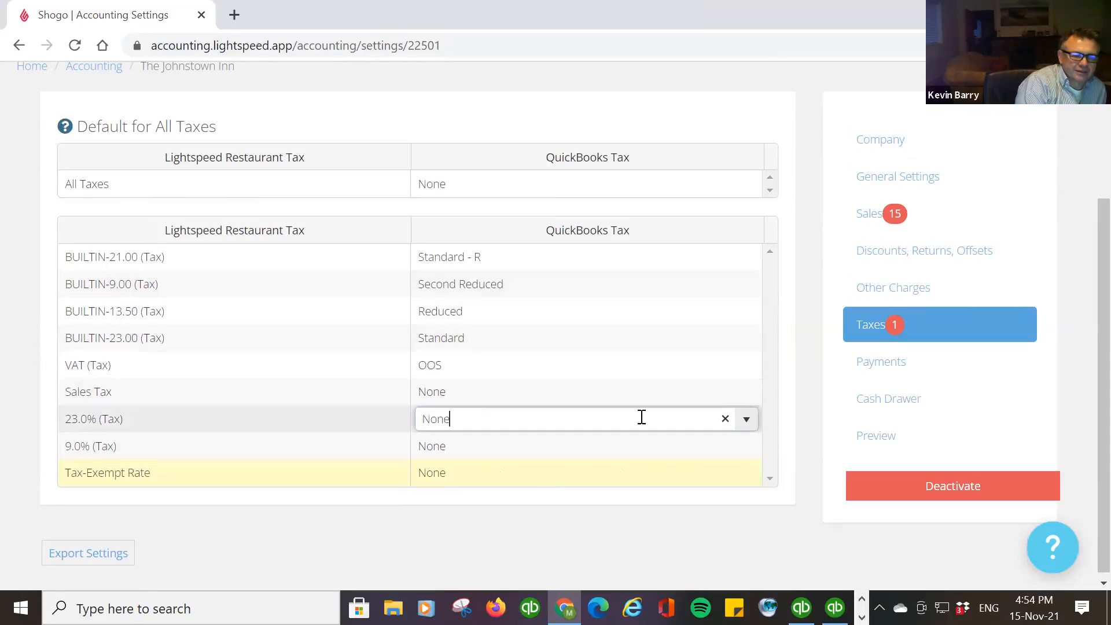
pyautogui.click(746, 419)
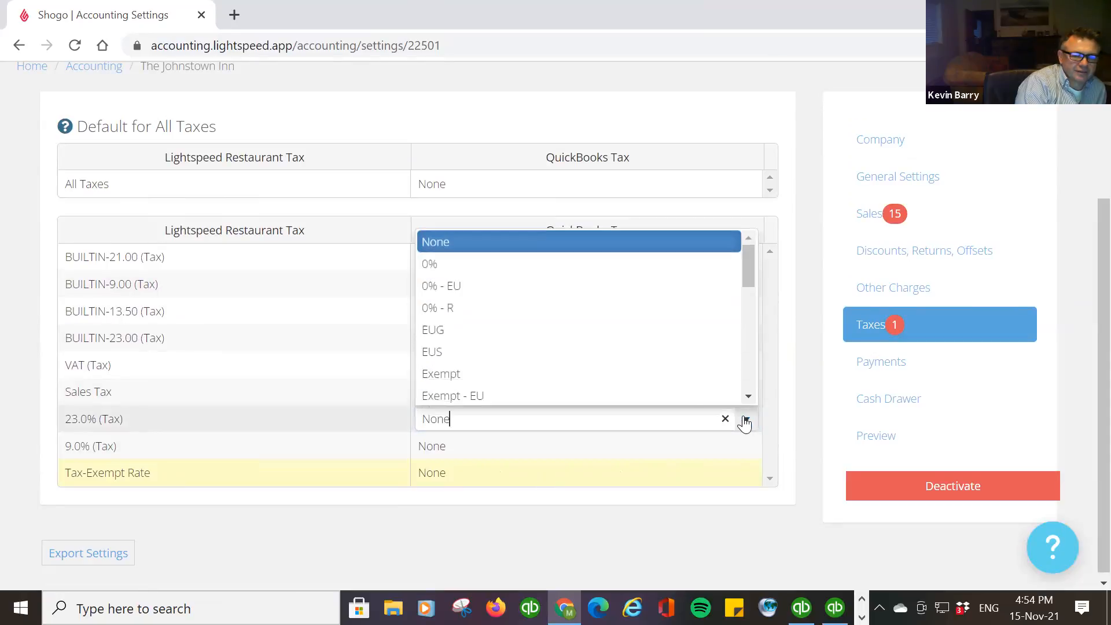
pyautogui.scroll(-3, 550, 354)
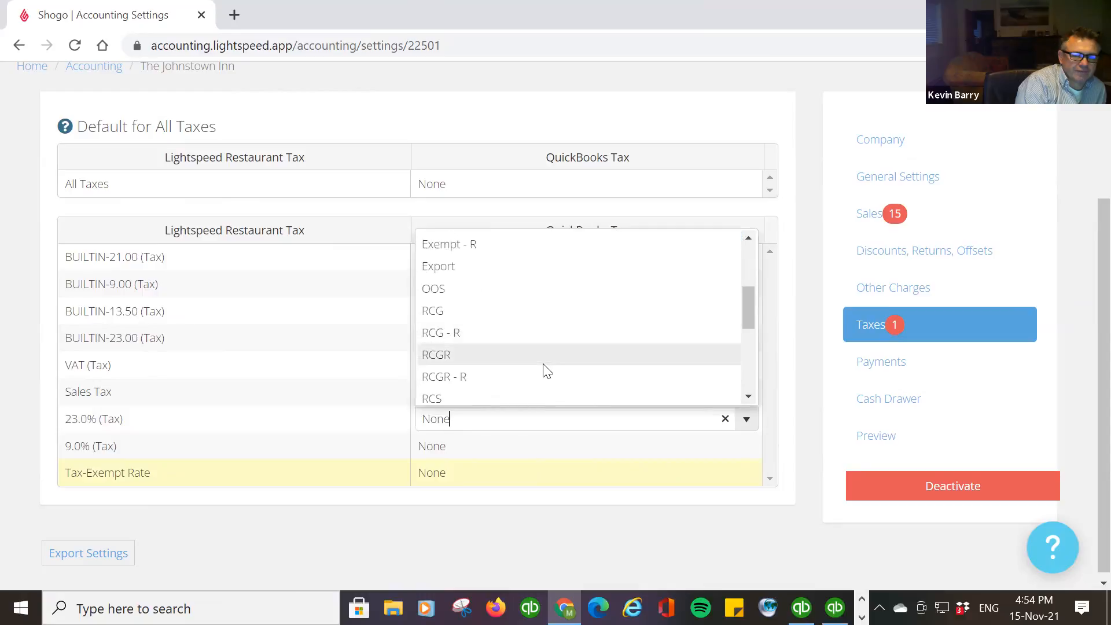
pyautogui.scroll(-5, 547, 370)
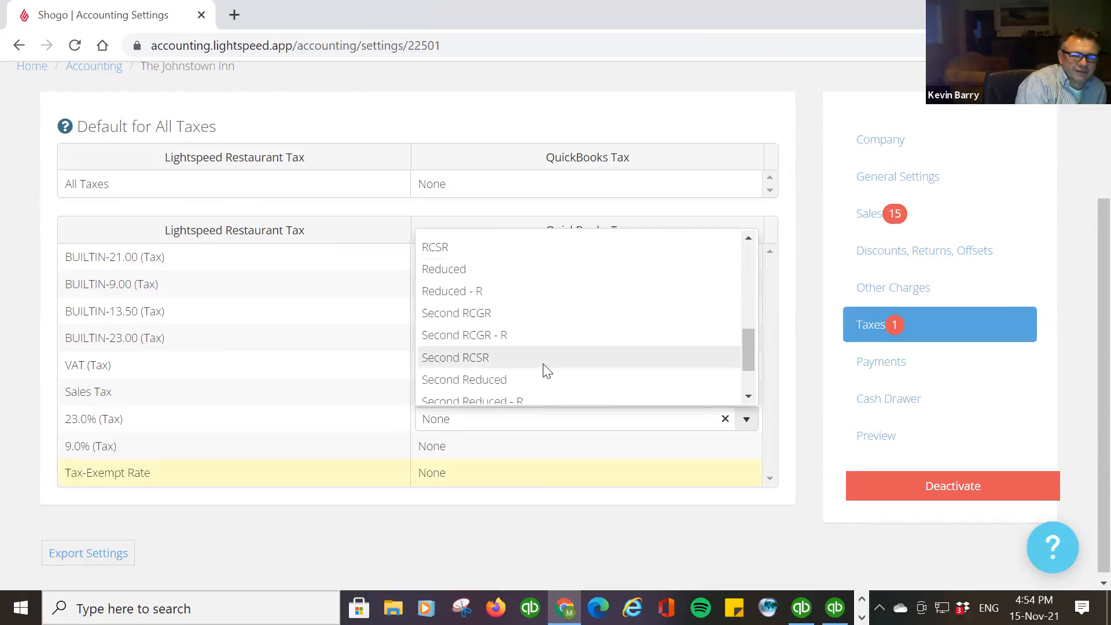
pyautogui.scroll(-1, 547, 370)
pyautogui.click(498, 346)
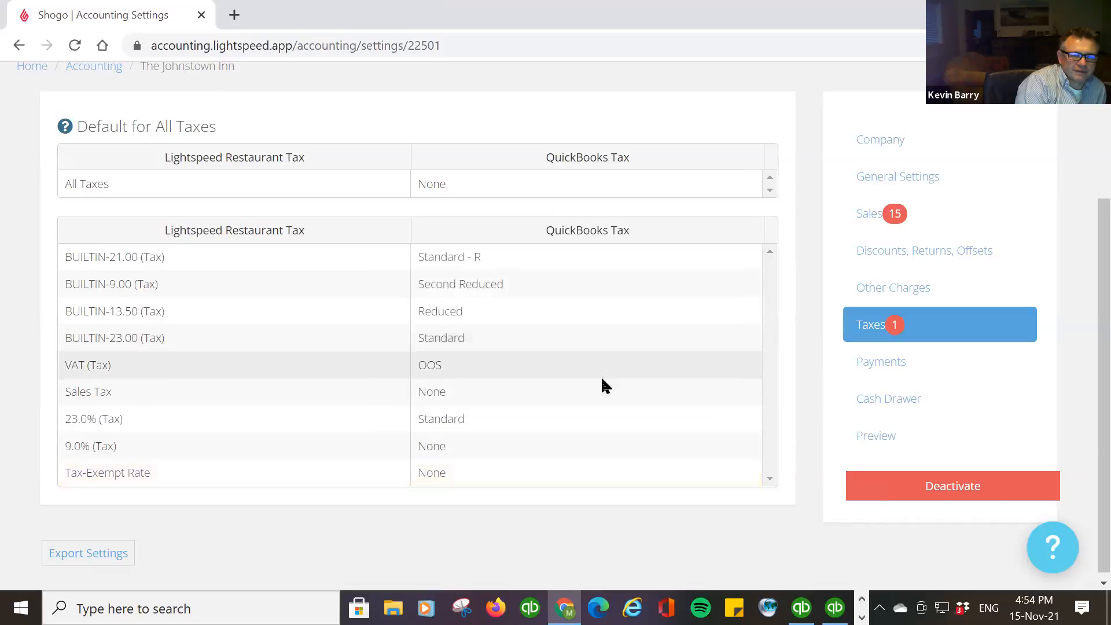
# Map the 9.0% (Tax) restaurant rate to the QuickBooks tax Second Reduced - R
pyautogui.click(730, 445)
pyautogui.click(745, 445)
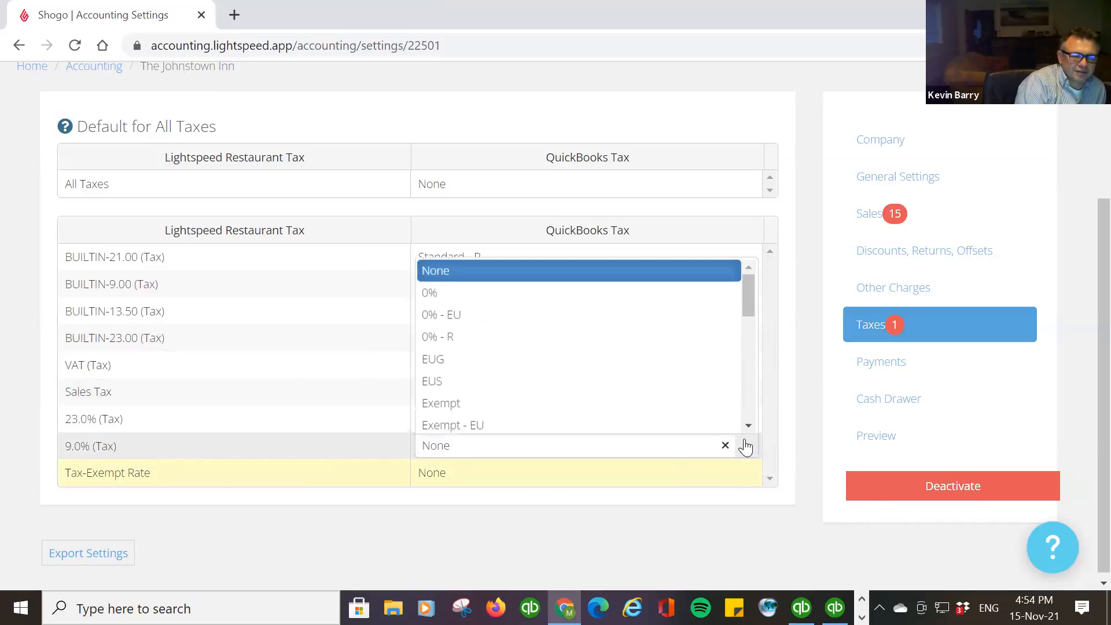
pyautogui.scroll(-3, 629, 389)
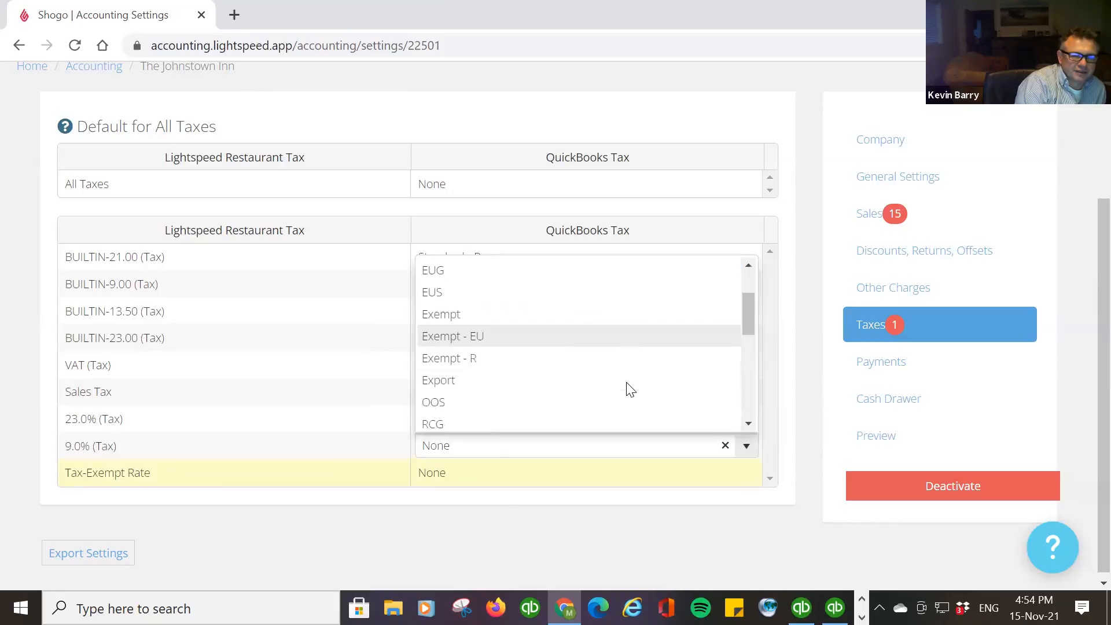
pyautogui.scroll(-4, 624, 383)
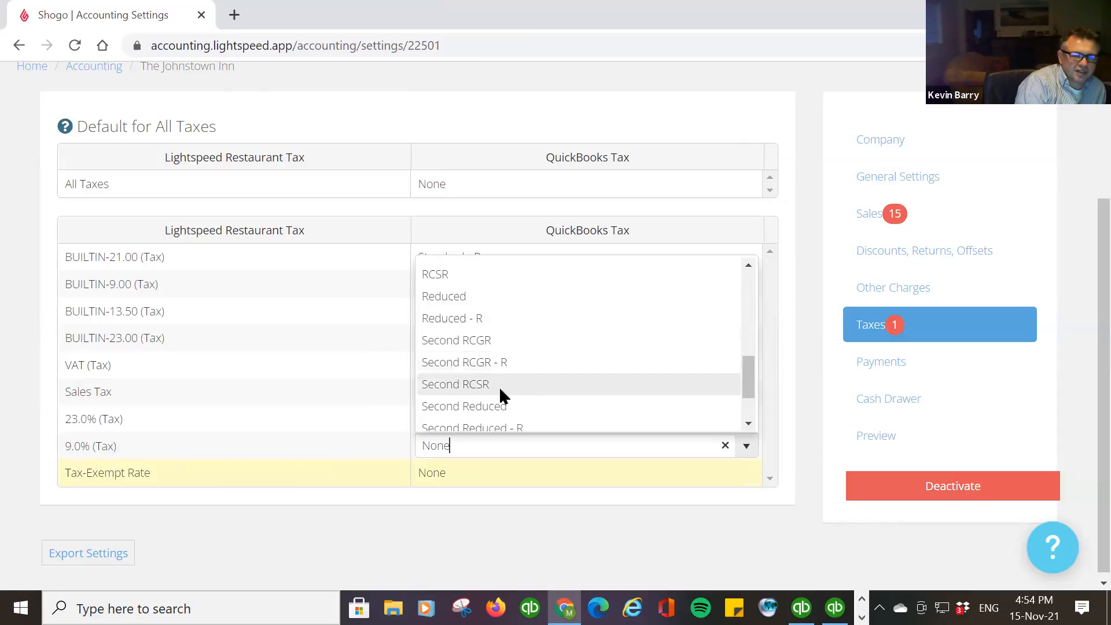
pyautogui.click(500, 425)
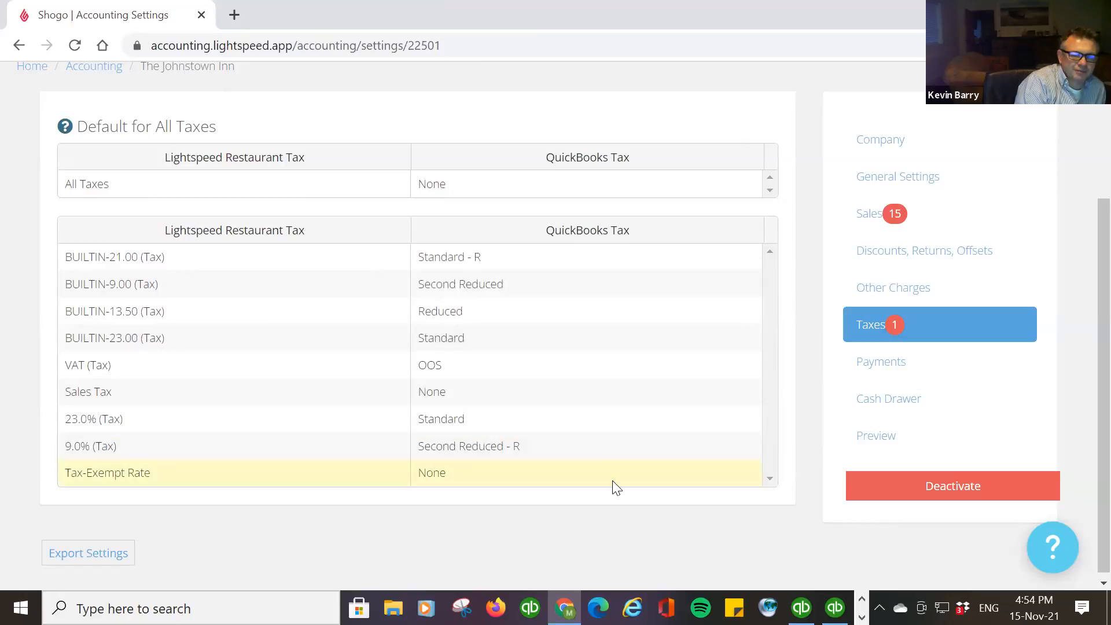
# Map the Tax-Exempt Rate to the QuickBooks tax Exempt
pyautogui.click(724, 480)
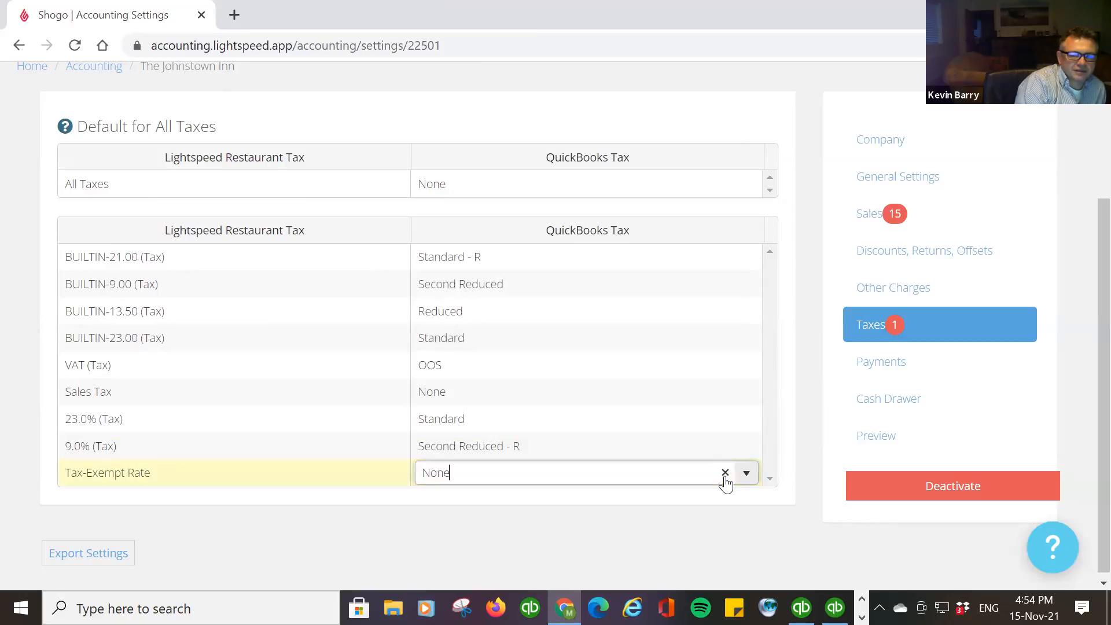
pyautogui.click(746, 473)
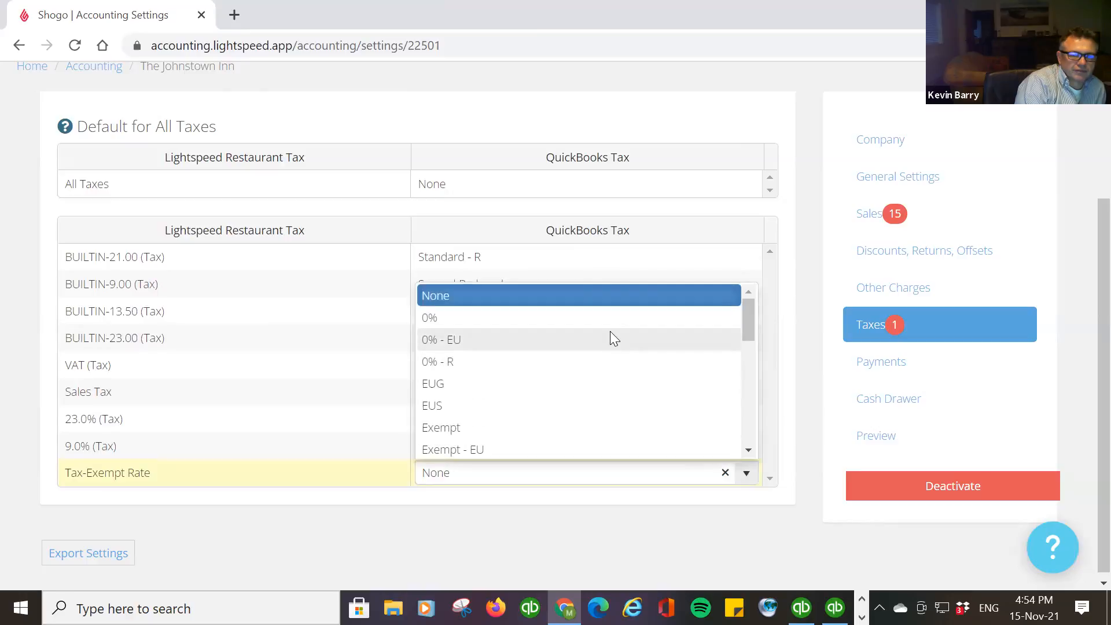
pyautogui.click(555, 427)
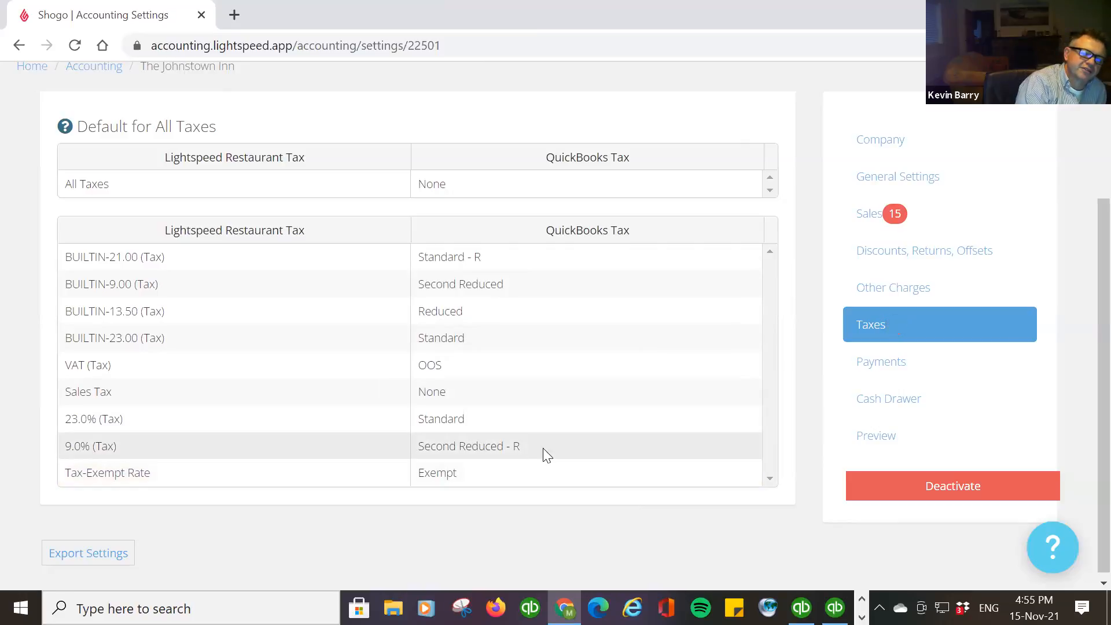
# Change the QuickBooks tax mapped to the 9.0% (Tax) restaurant rate to Second Reduced
pyautogui.click(743, 438)
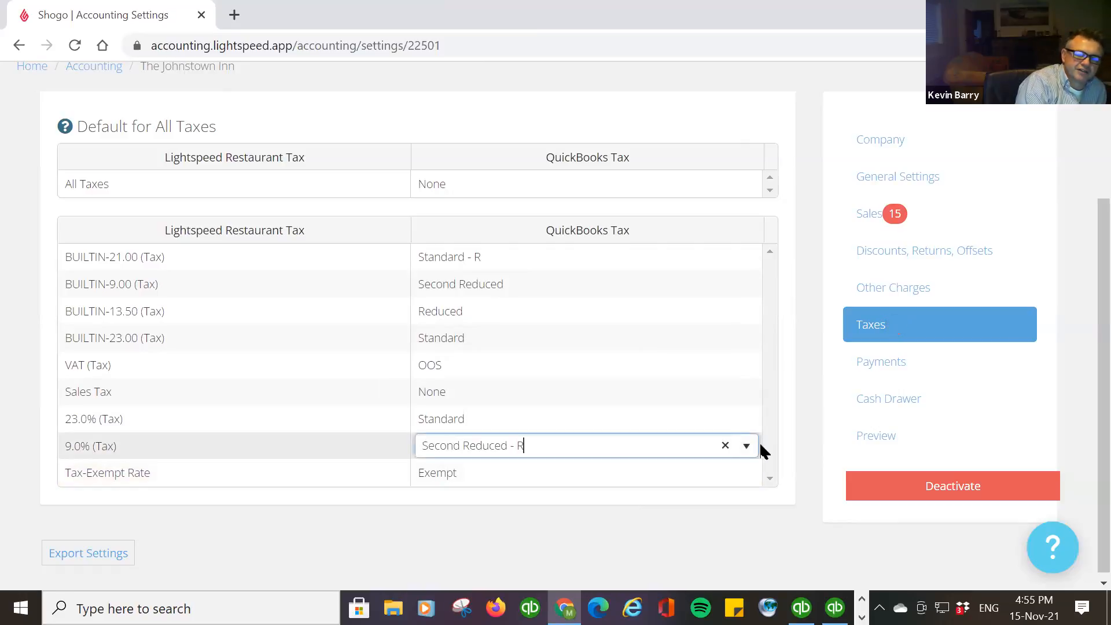
pyautogui.click(744, 446)
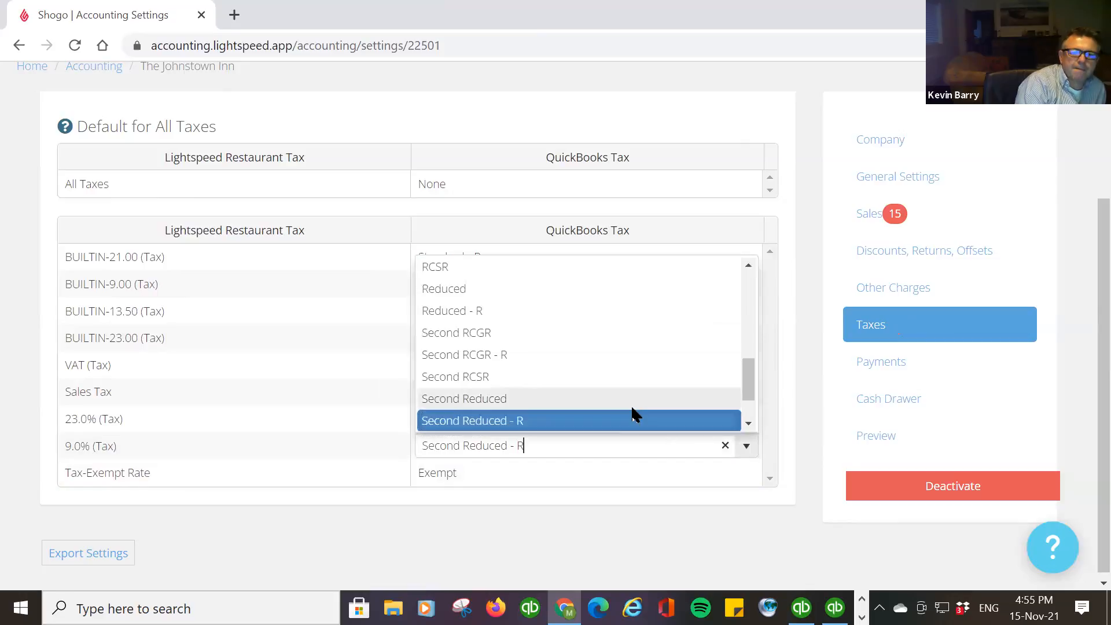
pyautogui.click(522, 399)
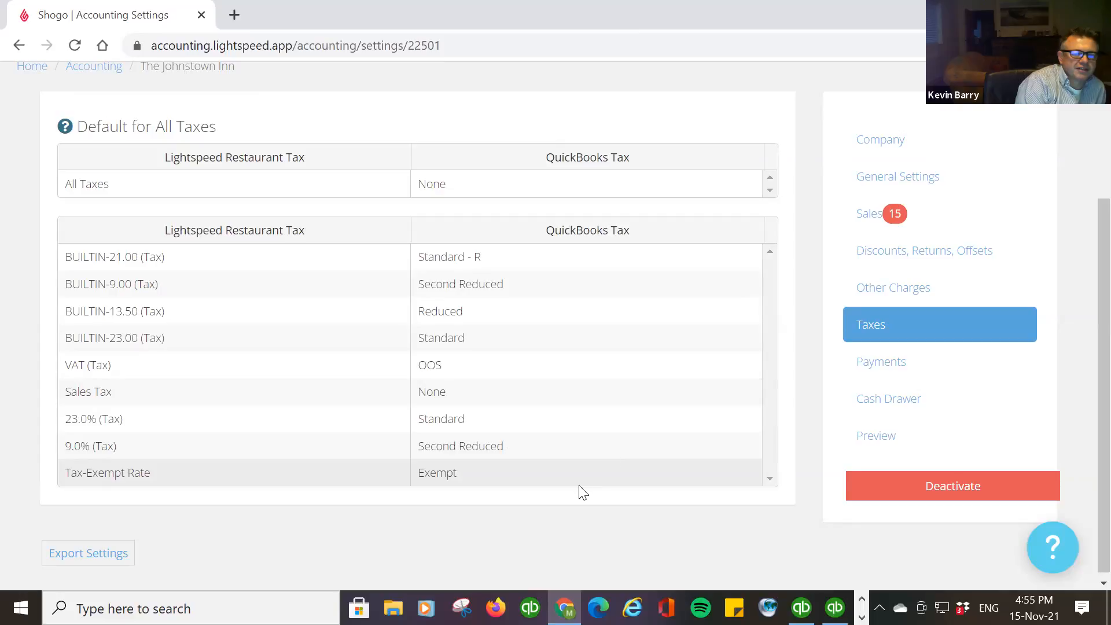
# Map the BUILTIN-21.00 (Tax) restaurant rate to the QuickBooks tax Standard
pyautogui.scroll(-1, 579, 498)
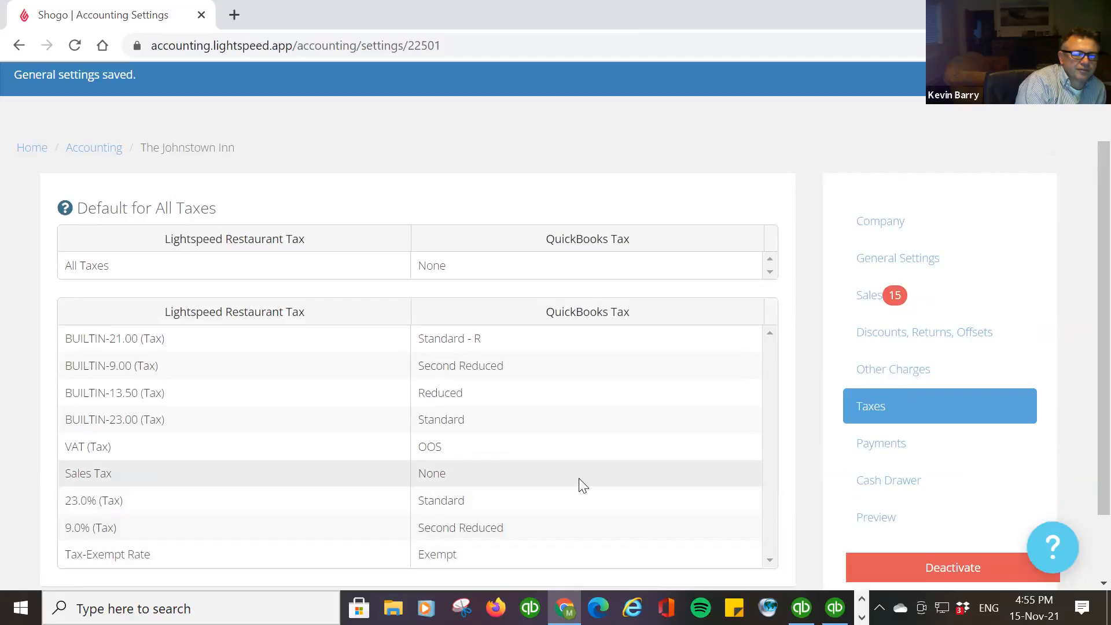
pyautogui.scroll(2, 584, 485)
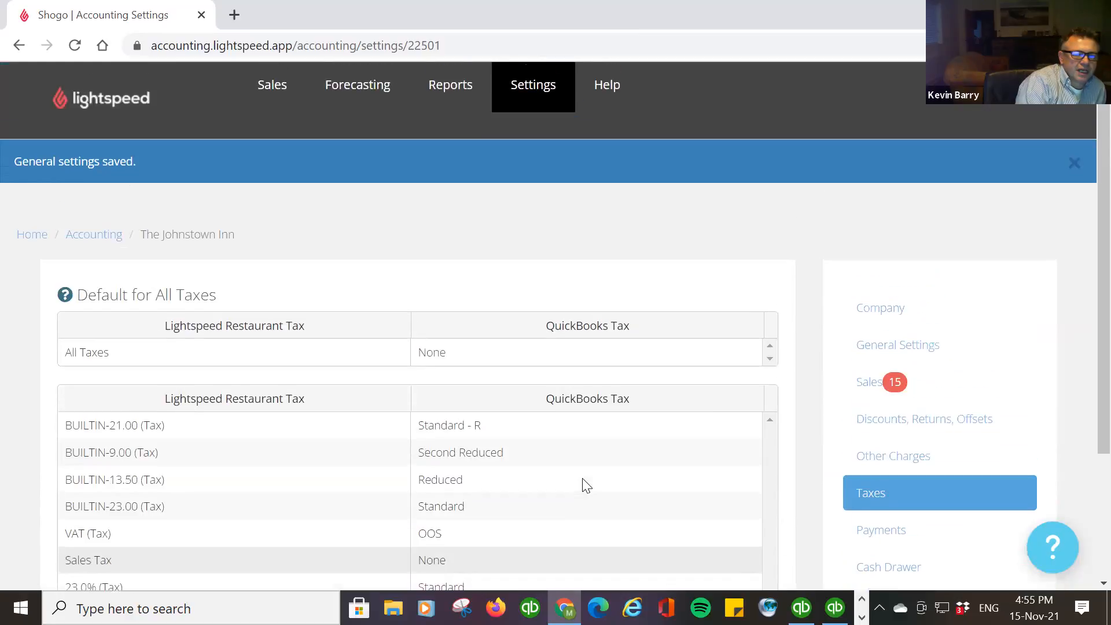
pyautogui.scroll(-2, 585, 485)
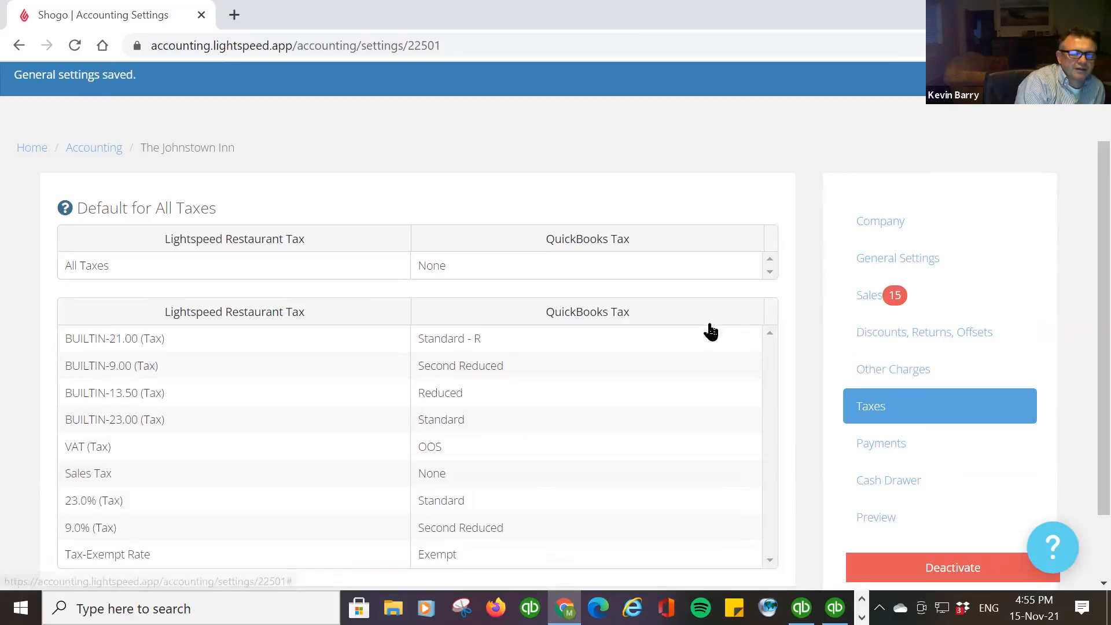
pyautogui.click(747, 336)
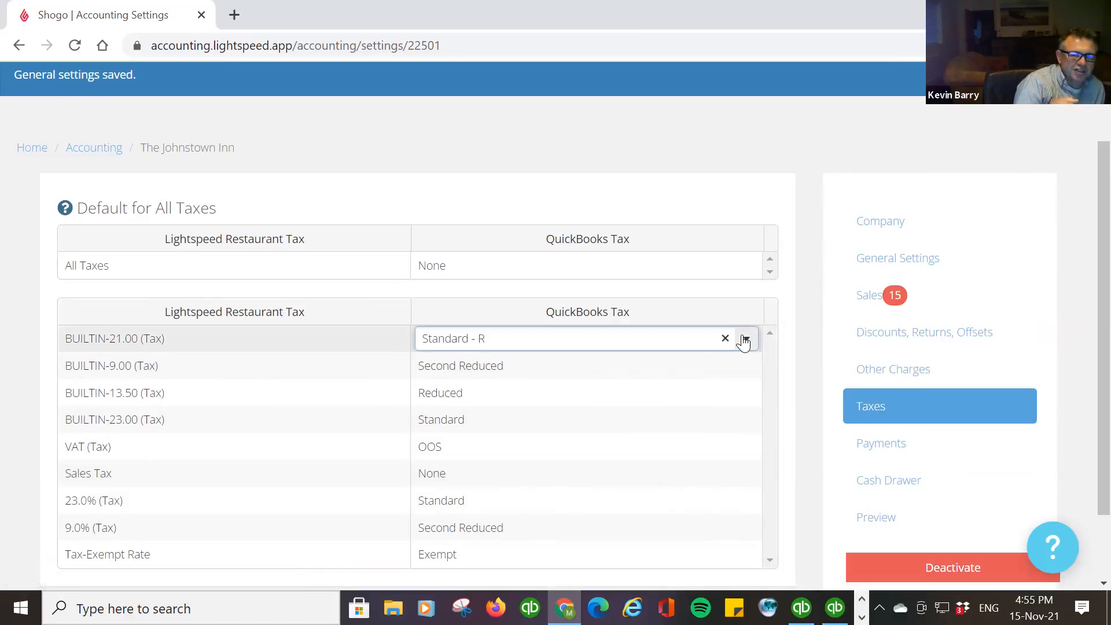
pyautogui.click(745, 340)
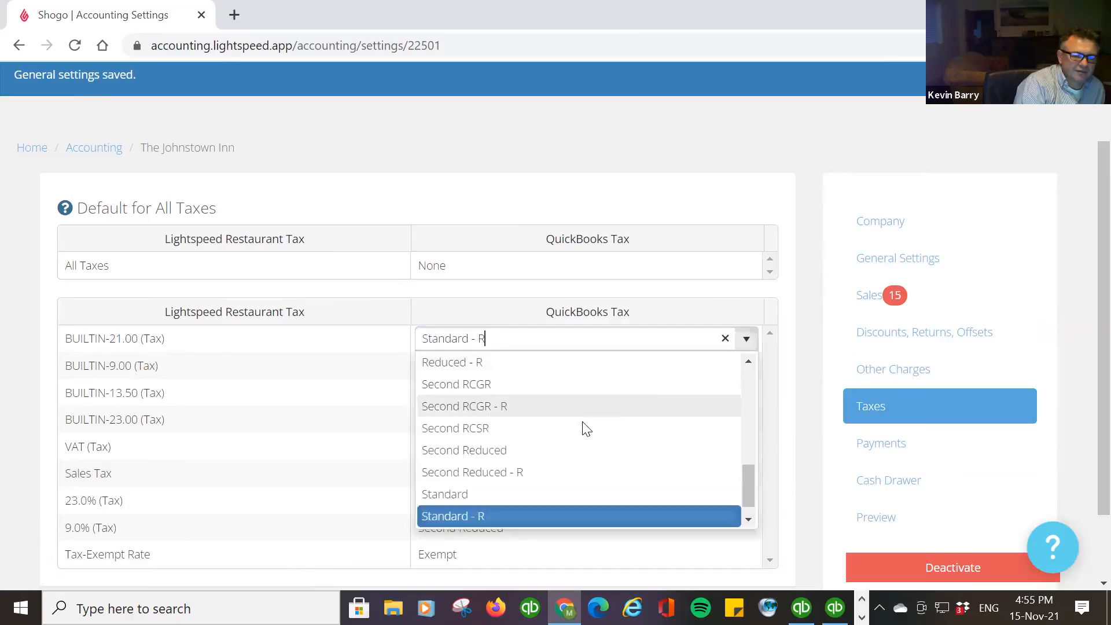
pyautogui.click(475, 499)
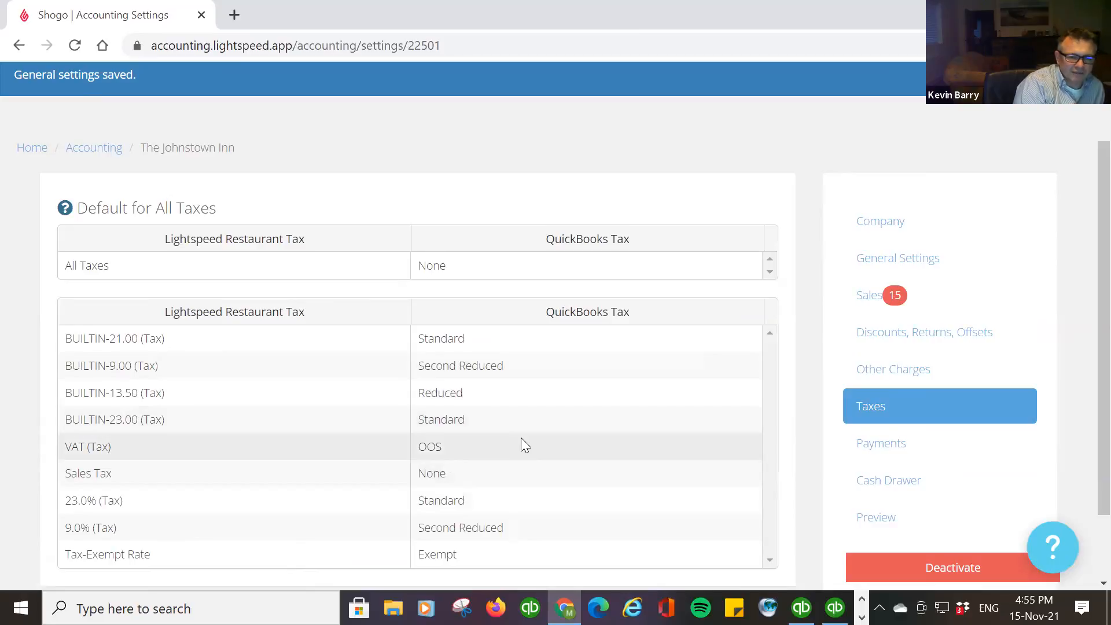
pyautogui.scroll(-2, 522, 440)
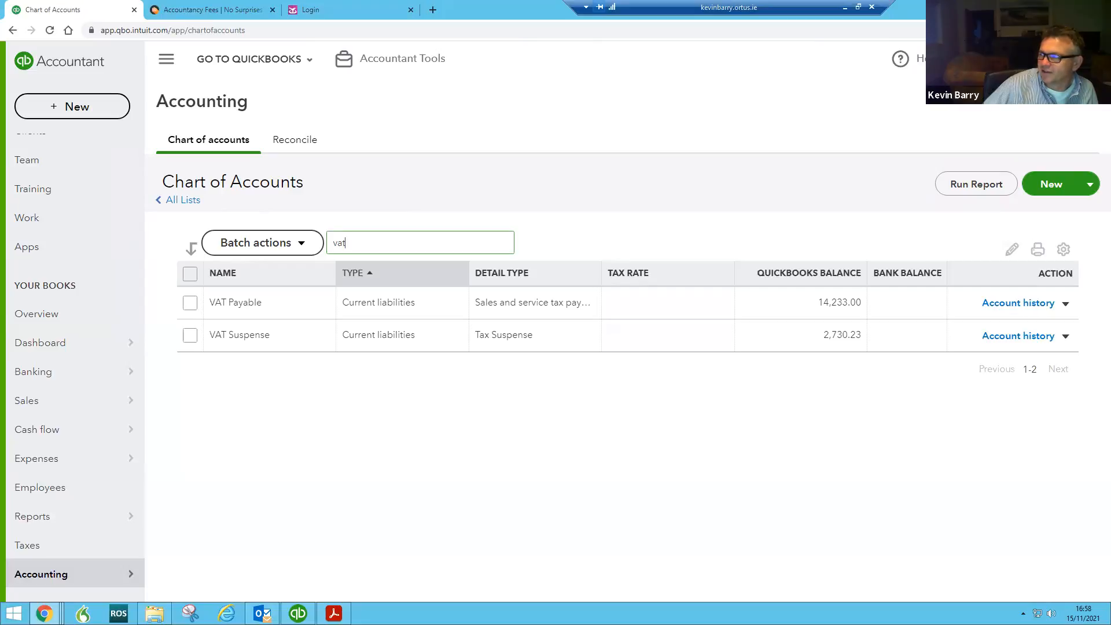
# Switch to GoProposal and start creating a new proposal from the proposals list
pyautogui.moveTo(1110, 72); pyautogui.dragTo(656, 61)
pyautogui.click(658, 64)
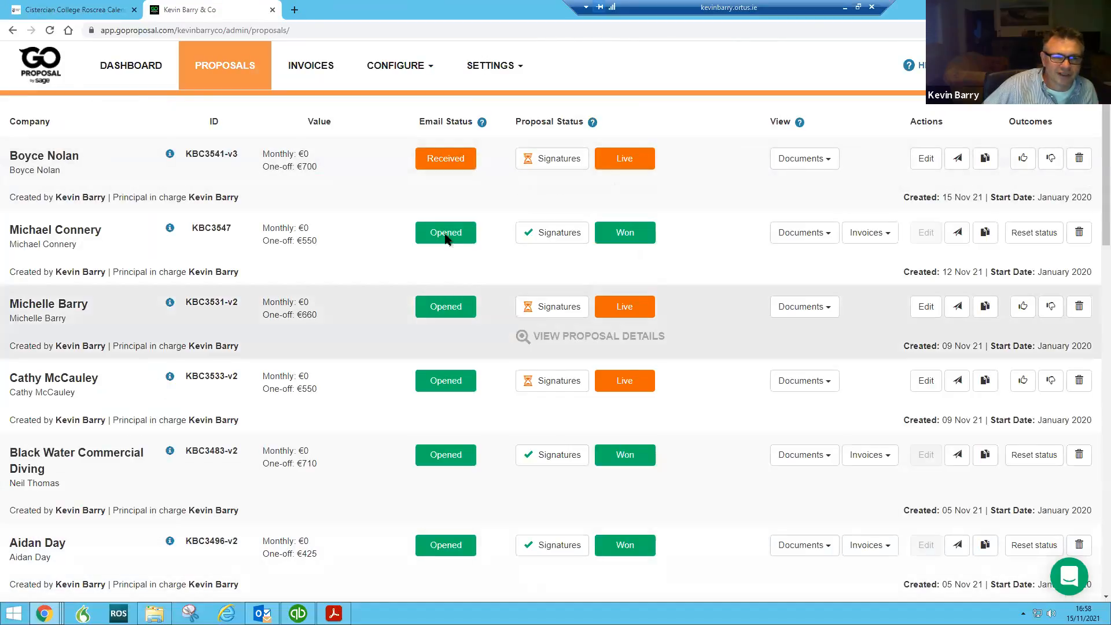
pyautogui.click(998, 65)
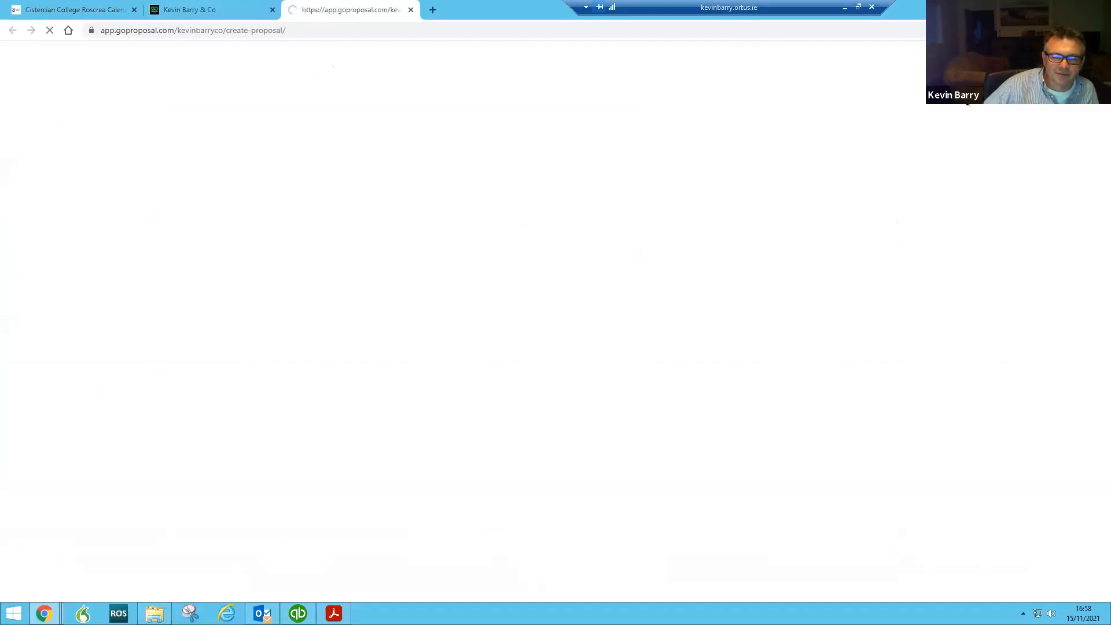
# Choose the Audit Exempt Limited Company letter of engagement and set the annual revenue range to €1m - €2m
pyautogui.scroll(-6, 872, 321)
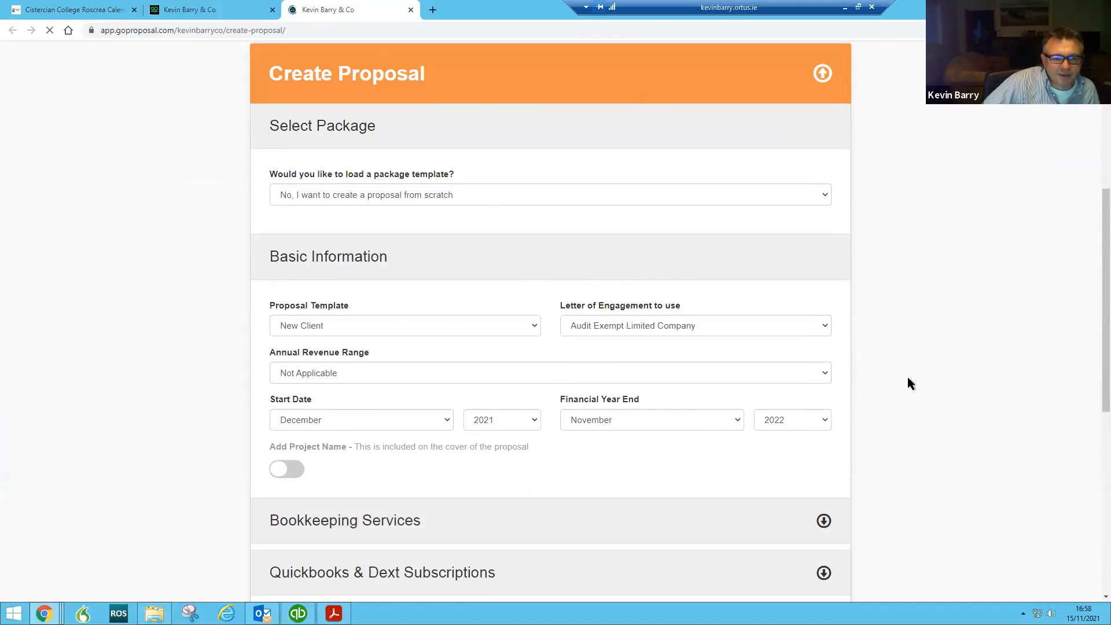
pyautogui.scroll(-1, 907, 384)
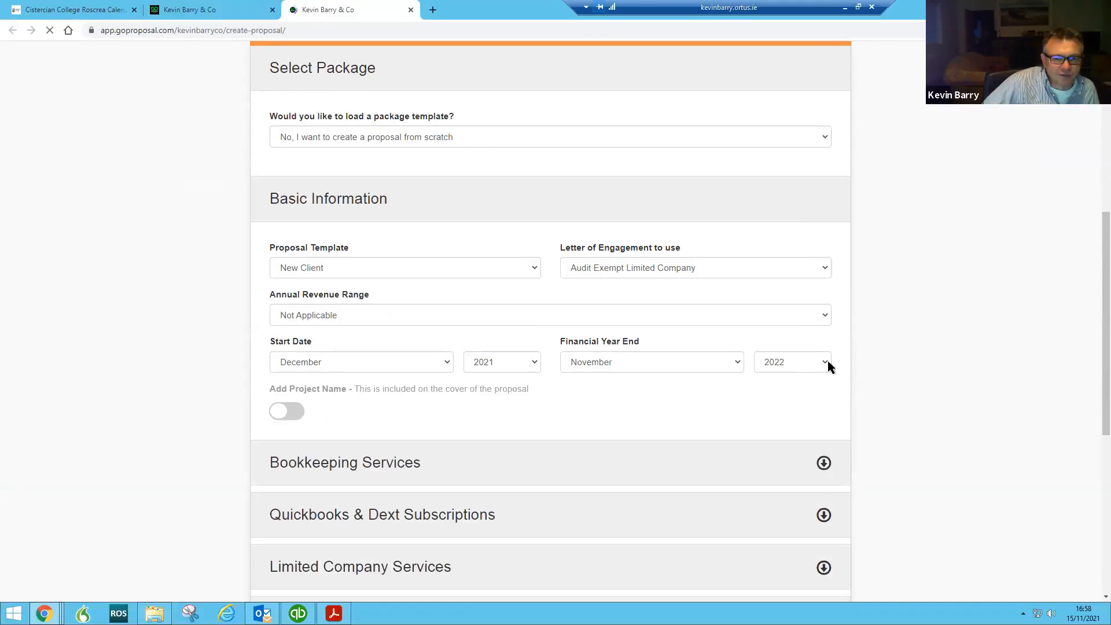
pyautogui.click(644, 265)
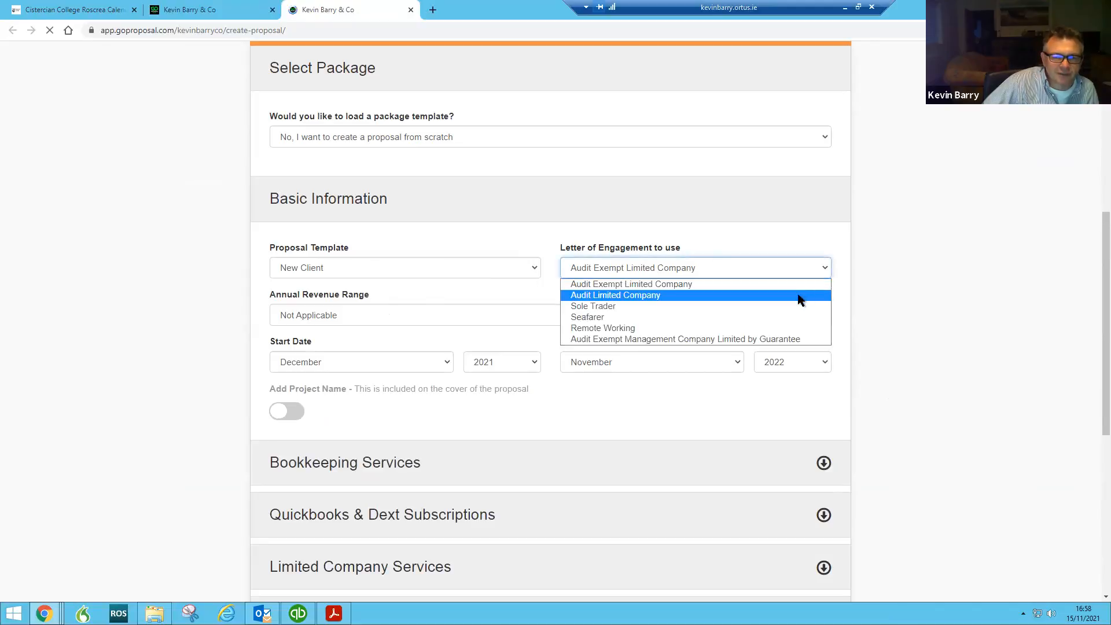
pyautogui.click(670, 289)
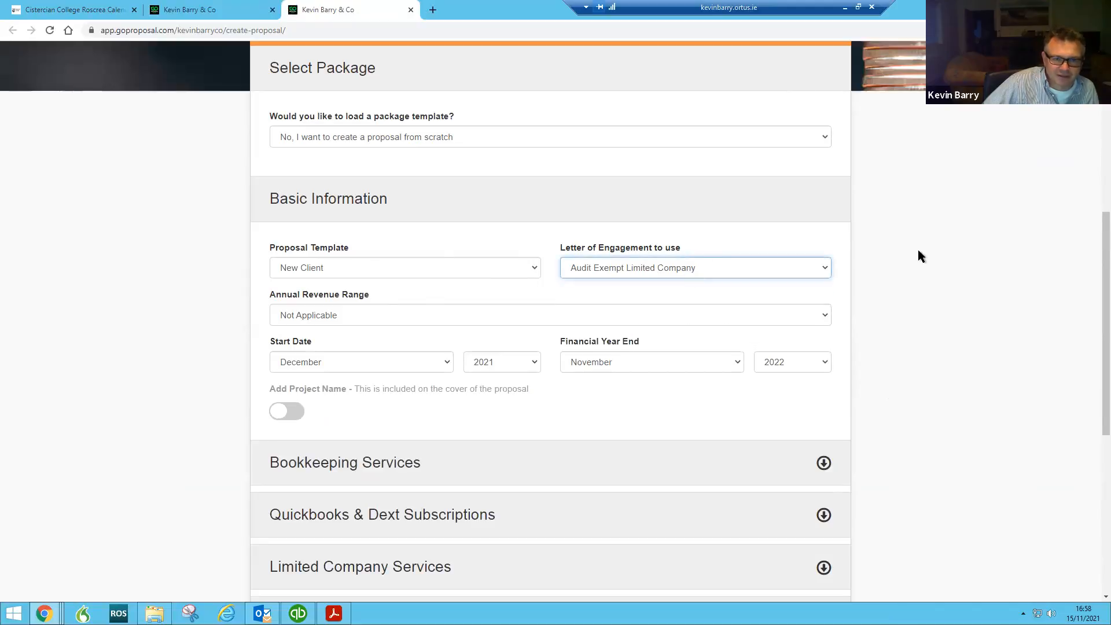
pyautogui.scroll(-1, 914, 250)
pyautogui.click(426, 265)
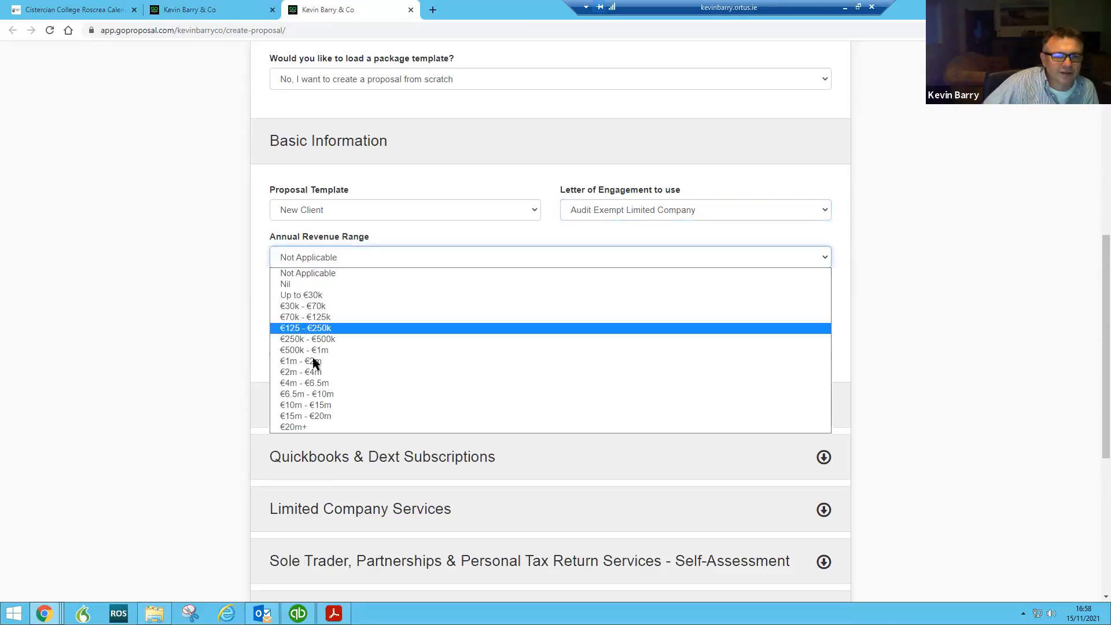
pyautogui.click(345, 362)
# Set the proposal's start month to January and the financial year end to December 2021
pyautogui.click(434, 304)
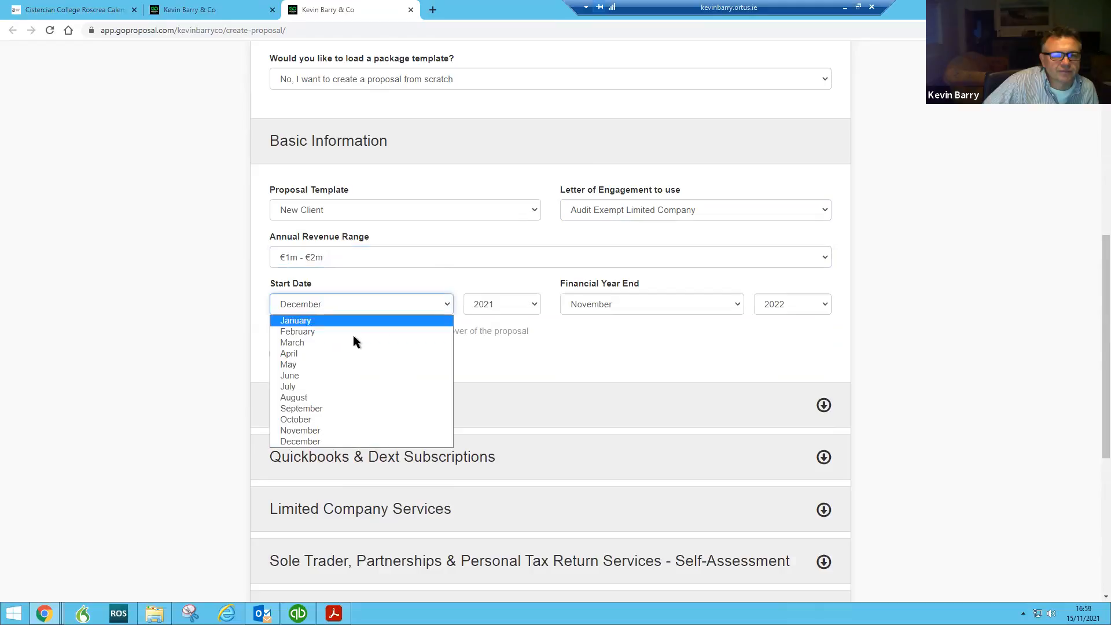
pyautogui.click(355, 321)
pyautogui.click(707, 311)
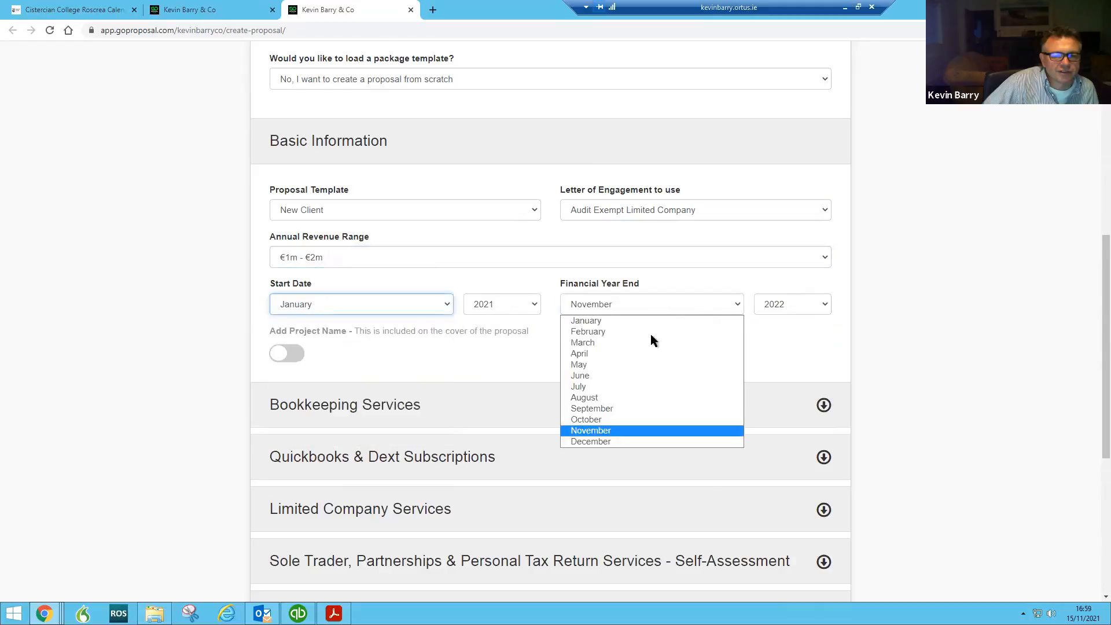
pyautogui.click(606, 444)
pyautogui.click(768, 305)
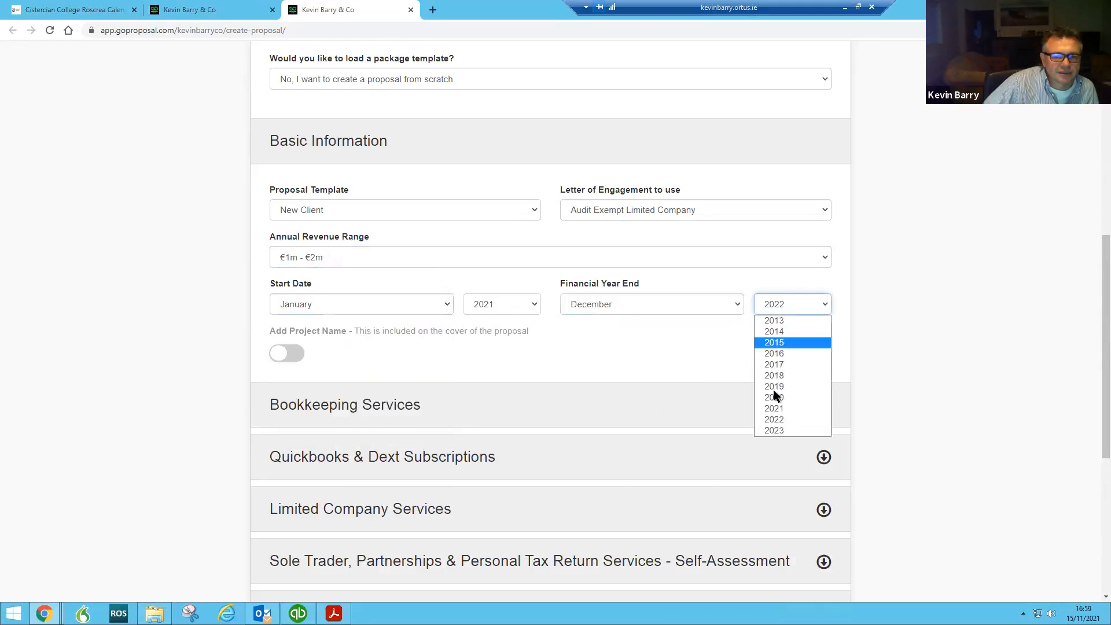
pyautogui.click(773, 409)
# Expand Limited Company Services and add Limited Company Annual Accounts: Yearly to the proposal
pyautogui.scroll(-4, 527, 407)
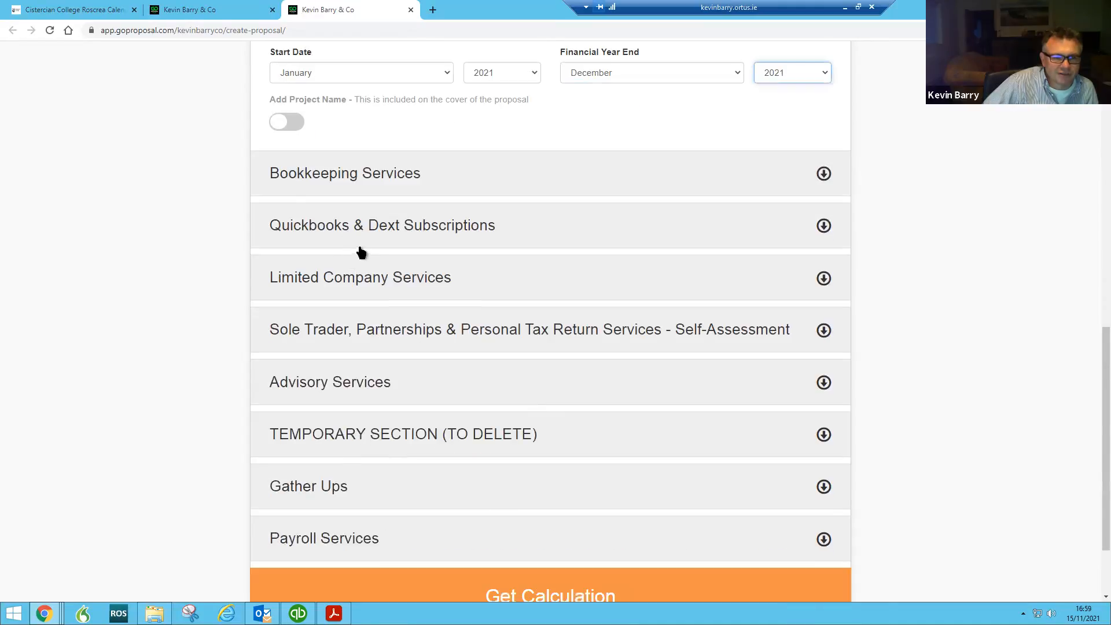
pyautogui.click(390, 284)
pyautogui.scroll(-2, 622, 358)
pyautogui.scroll(-1, 622, 355)
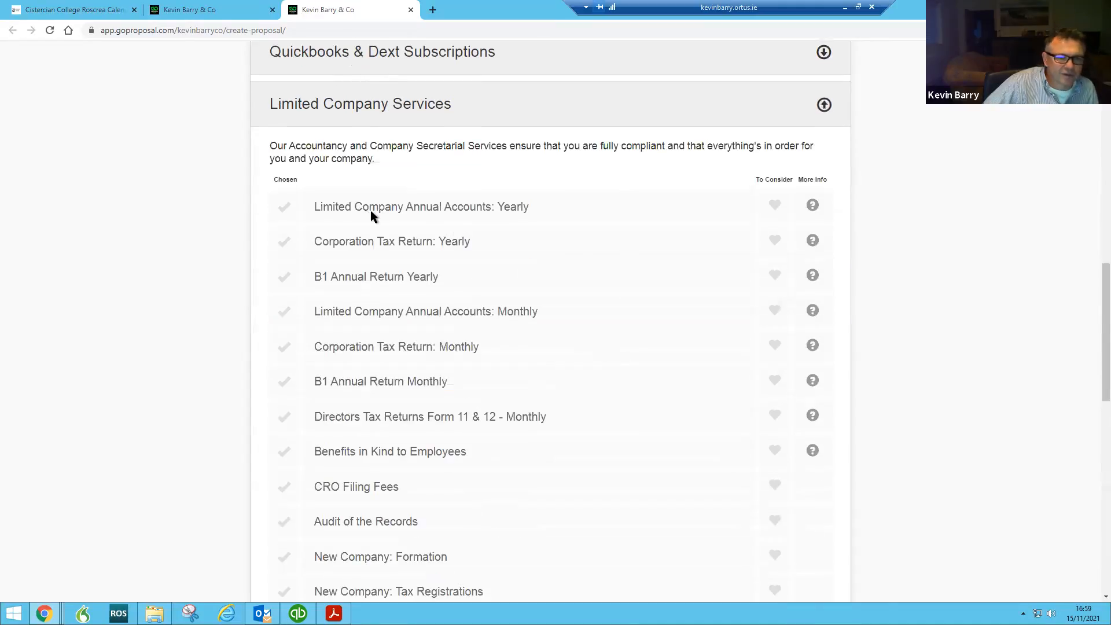
pyautogui.click(283, 211)
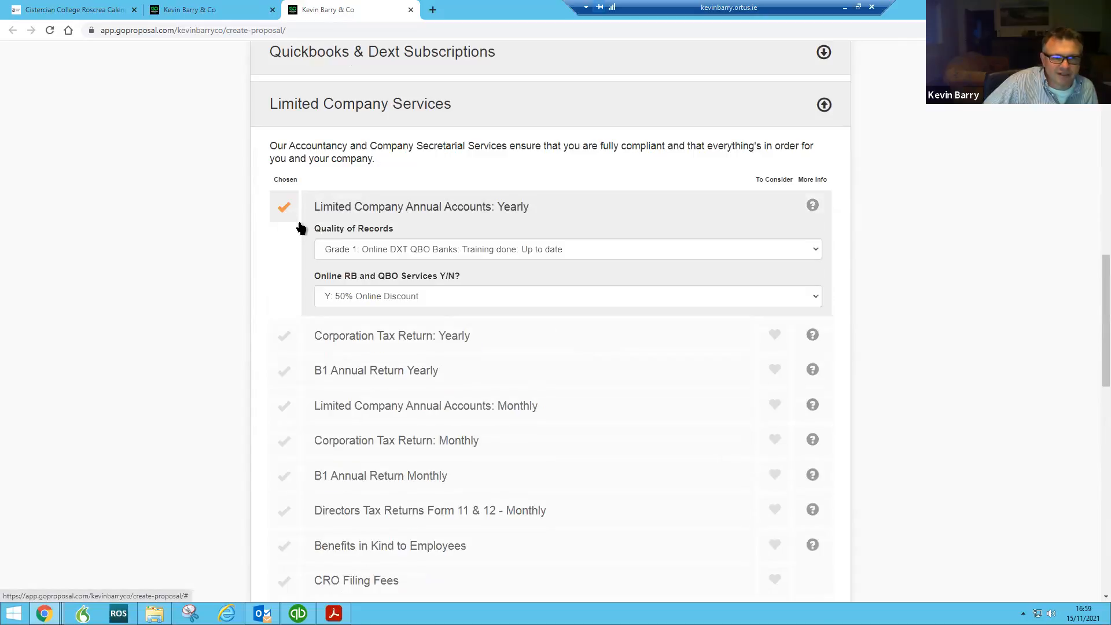
pyautogui.click(431, 251)
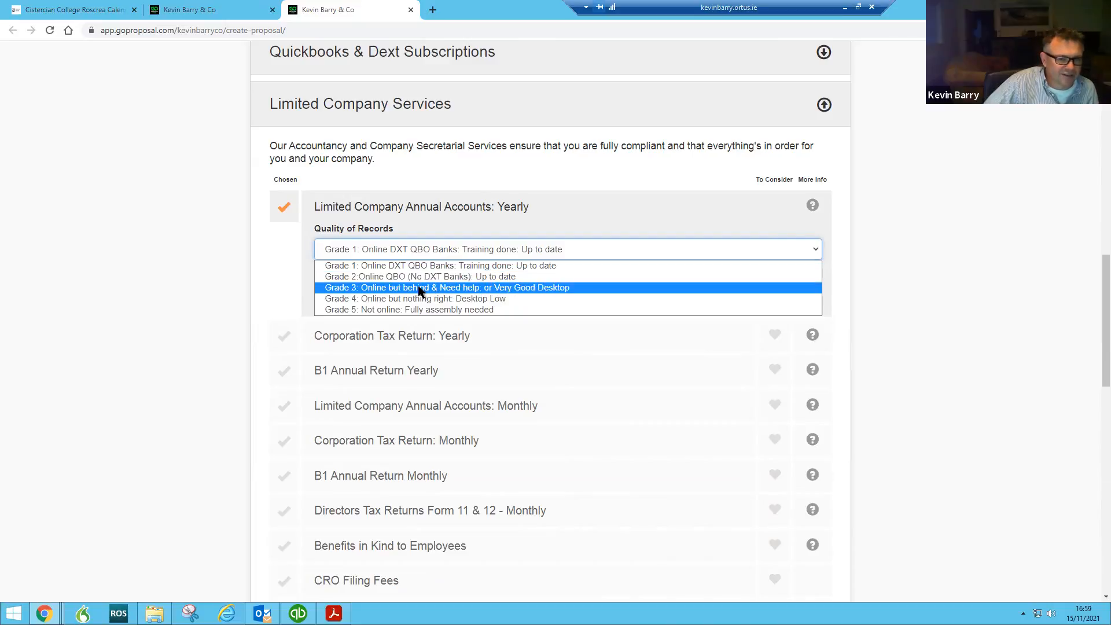
pyautogui.click(381, 277)
pyautogui.click(433, 248)
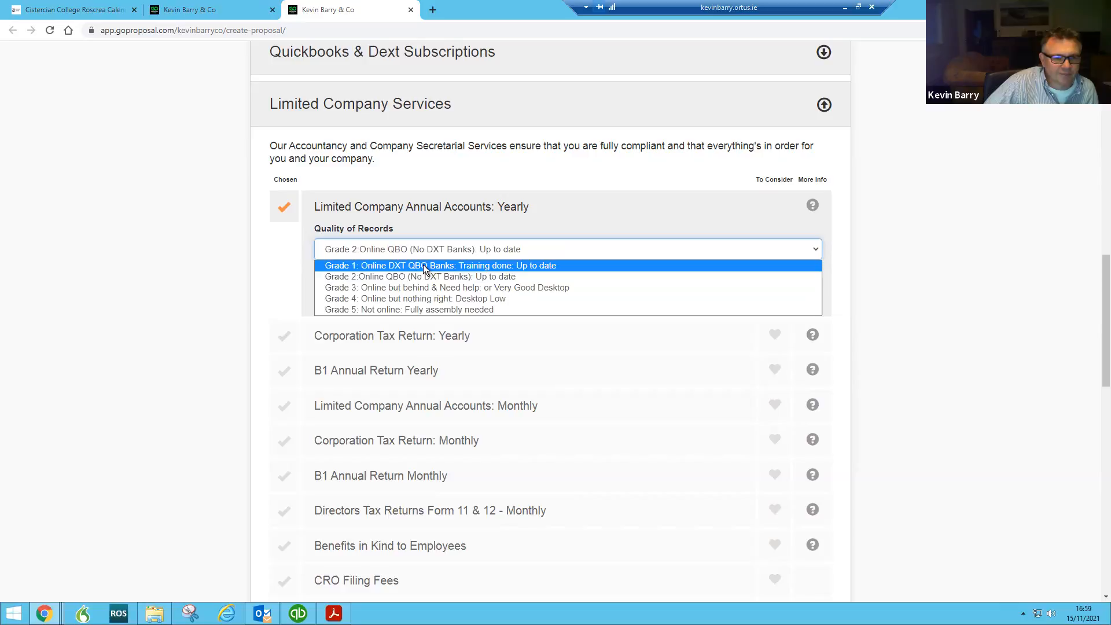
pyautogui.click(422, 265)
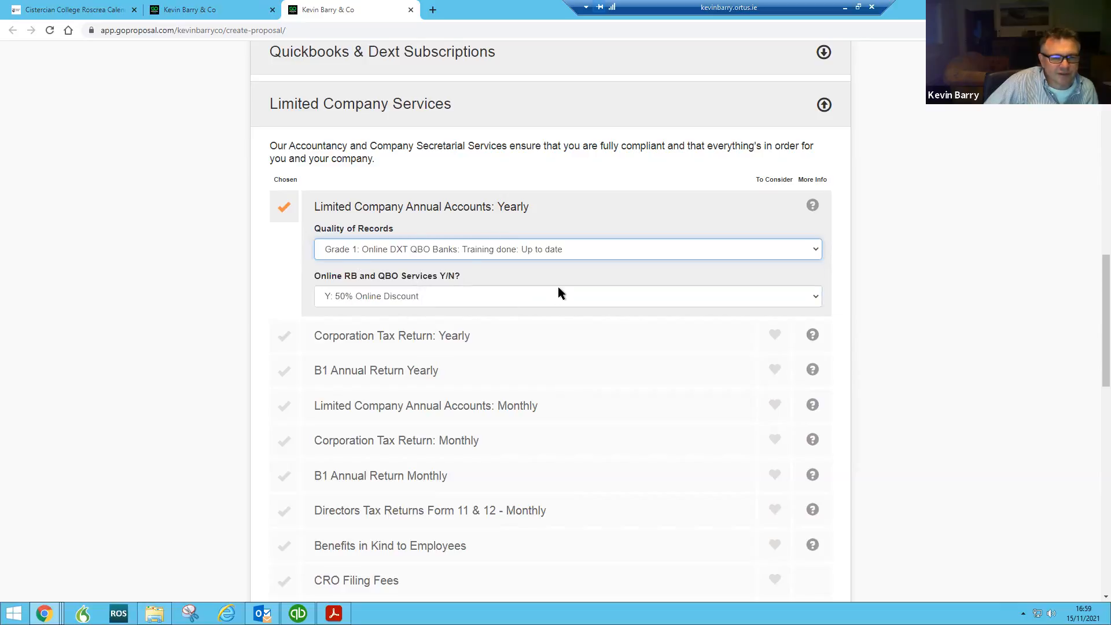
# Set the yearly accounts' record quality to Grade 2: Online QBO (No DXT Banks): Up to date, with Y: 25% Online Discount: No RB
pyautogui.click(419, 252)
pyautogui.click(397, 276)
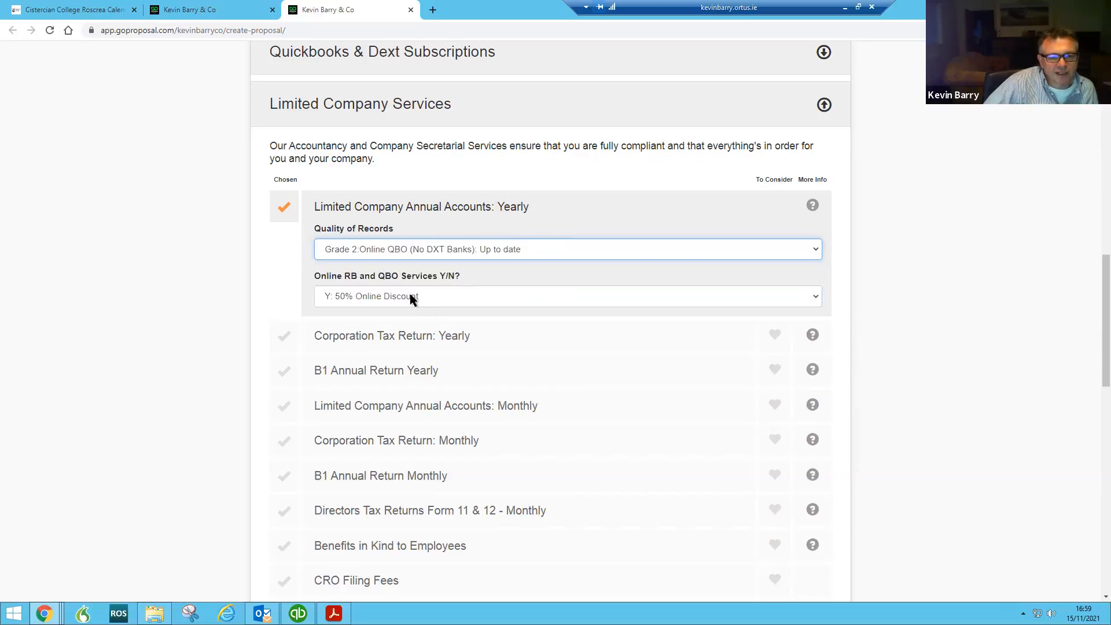
pyautogui.click(427, 296)
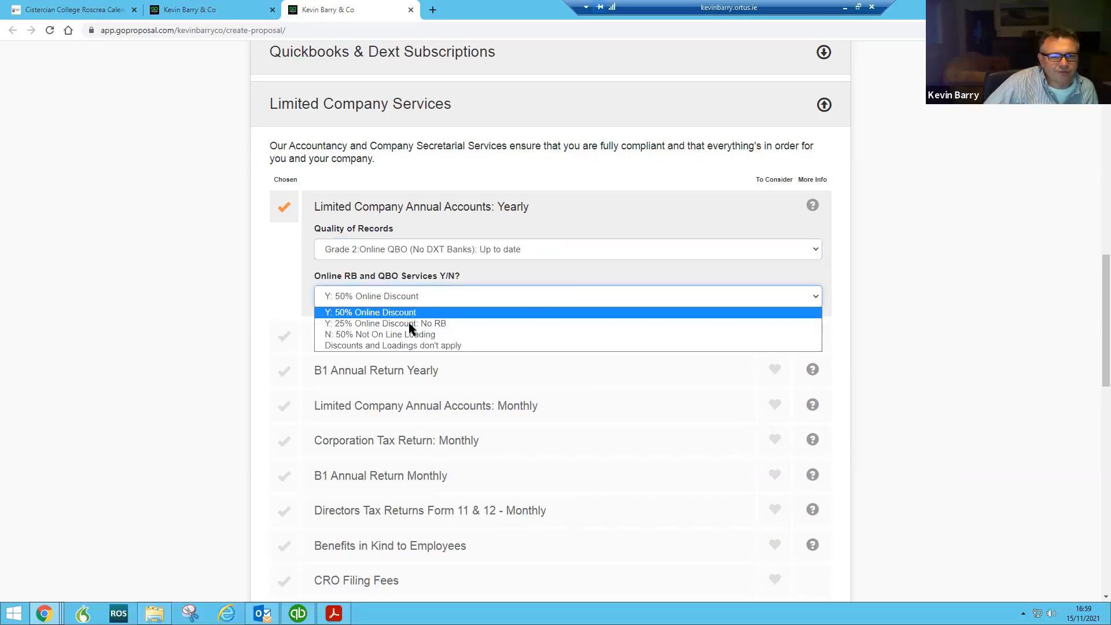
pyautogui.click(355, 327)
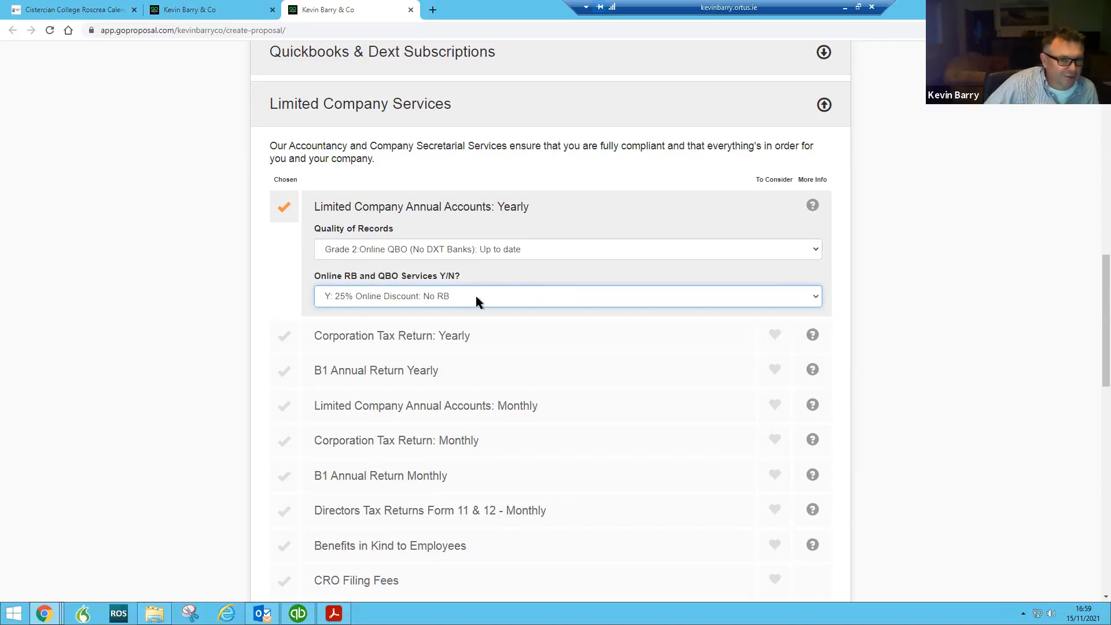
# Add Corporation Tax Return: Yearly with Grade 2: Online QBO (No DXT Banks): Up to date and Y: 25% Online Discount: No RB
pyautogui.scroll(-2, 475, 296)
pyautogui.click(298, 234)
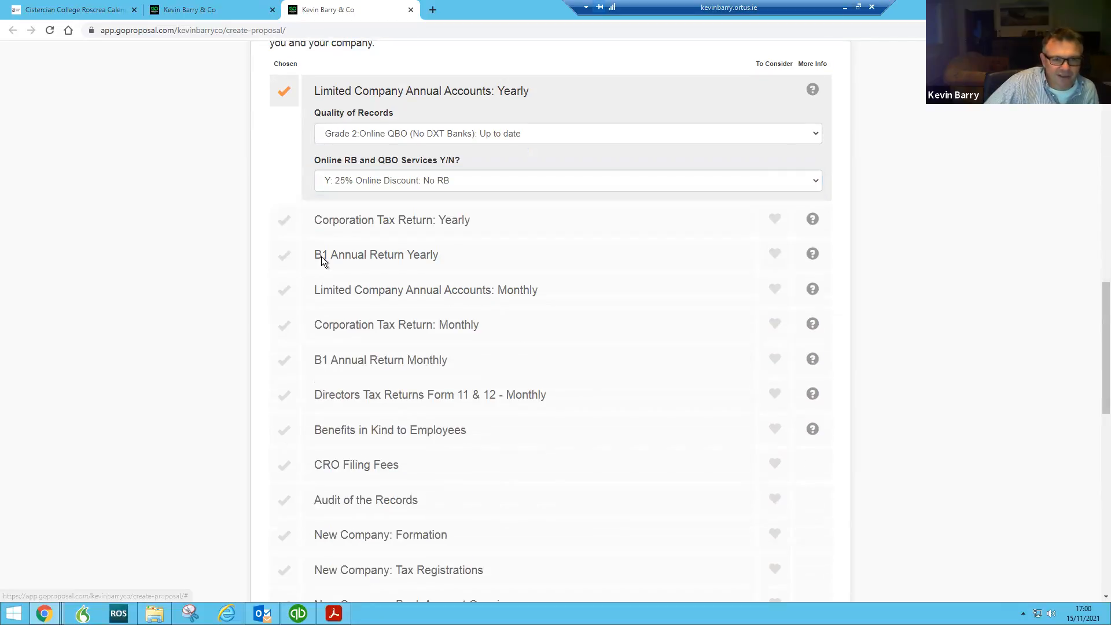
pyautogui.click(404, 263)
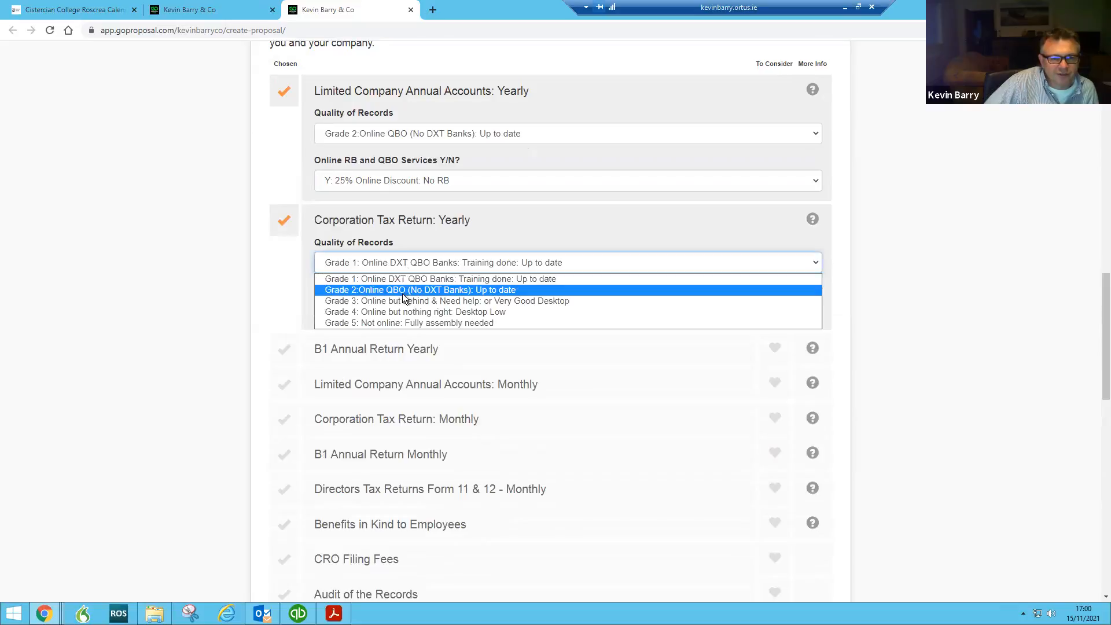
pyautogui.click(401, 290)
pyautogui.click(367, 313)
pyautogui.click(361, 338)
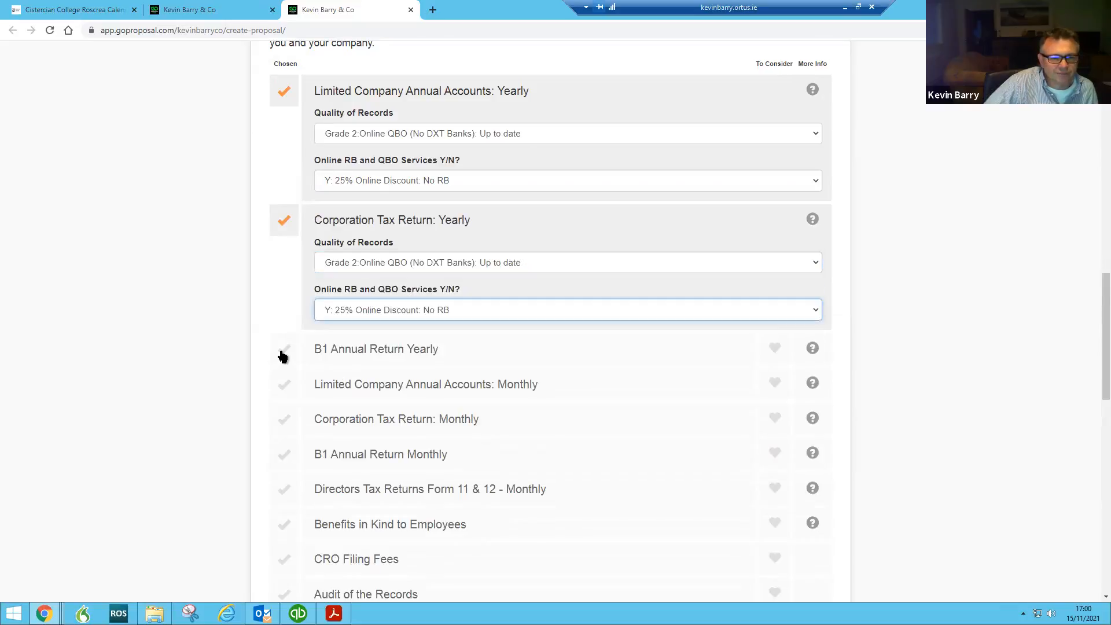
# Add the B1 Annual Return Yearly service to the proposal
pyautogui.click(284, 350)
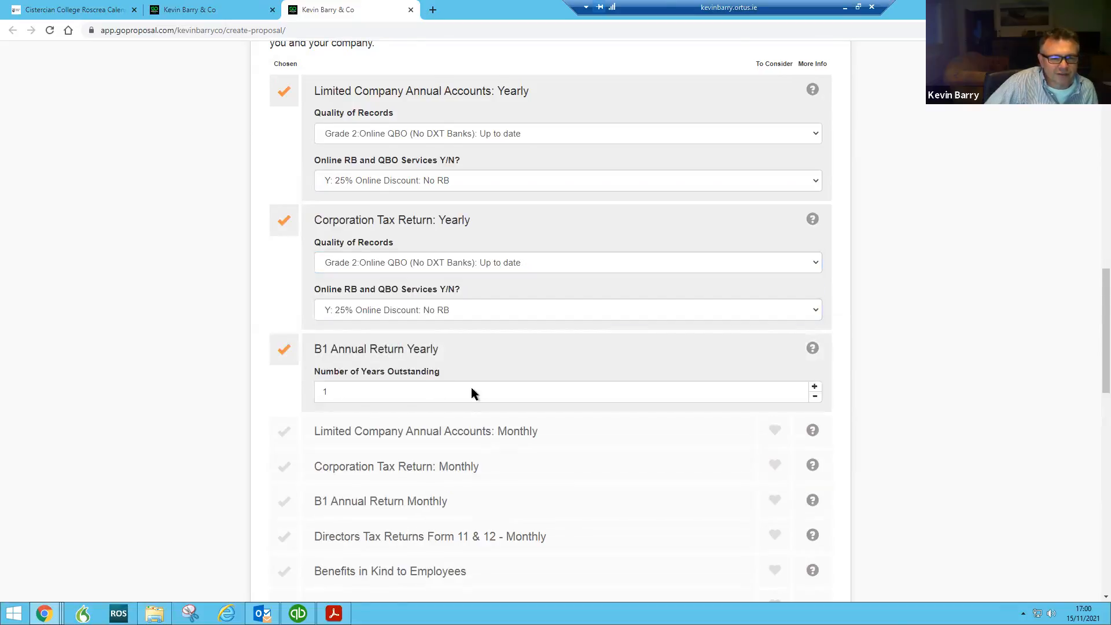
pyautogui.scroll(-4, 471, 394)
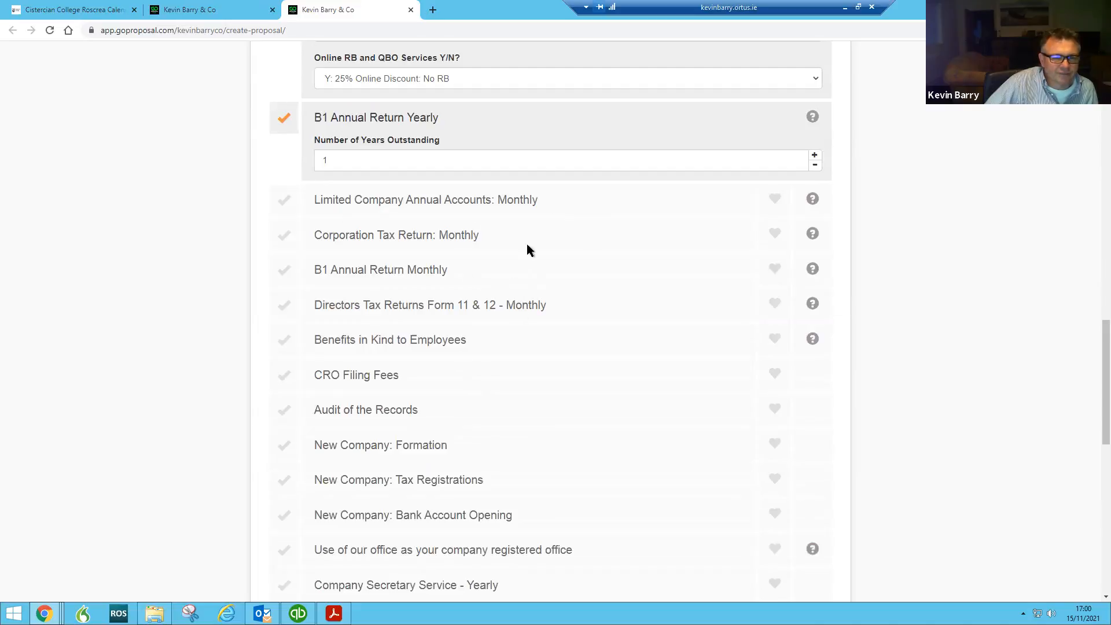
pyautogui.scroll(-2, 568, 255)
pyautogui.scroll(2, 567, 249)
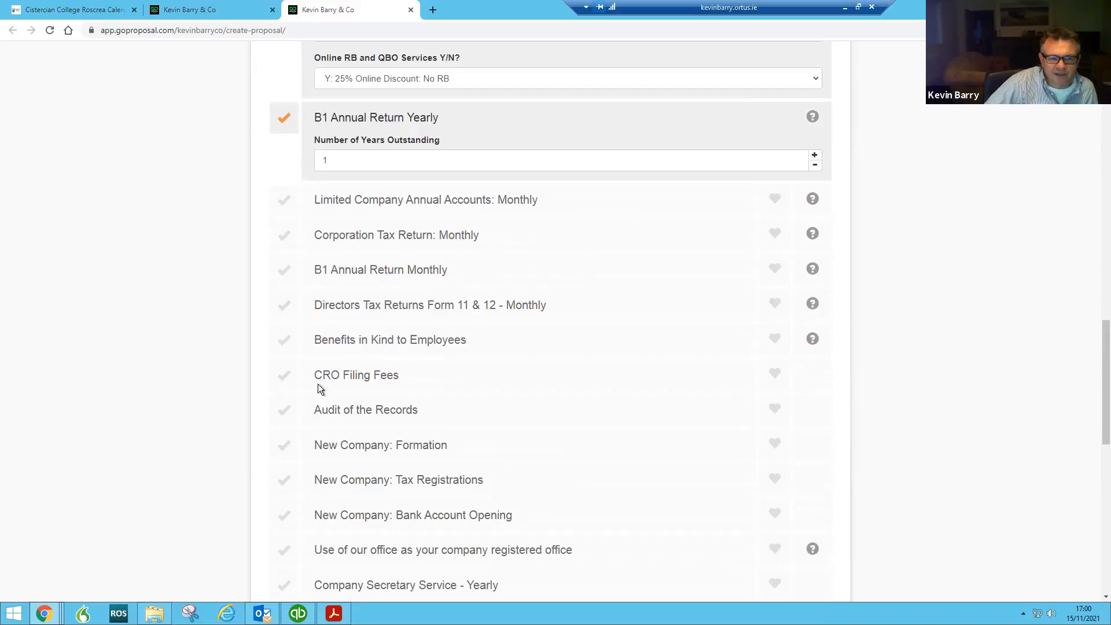
# Add the CRO Filing Fees service to the proposal and calculate its fees
pyautogui.click(301, 375)
pyautogui.scroll(-3, 515, 384)
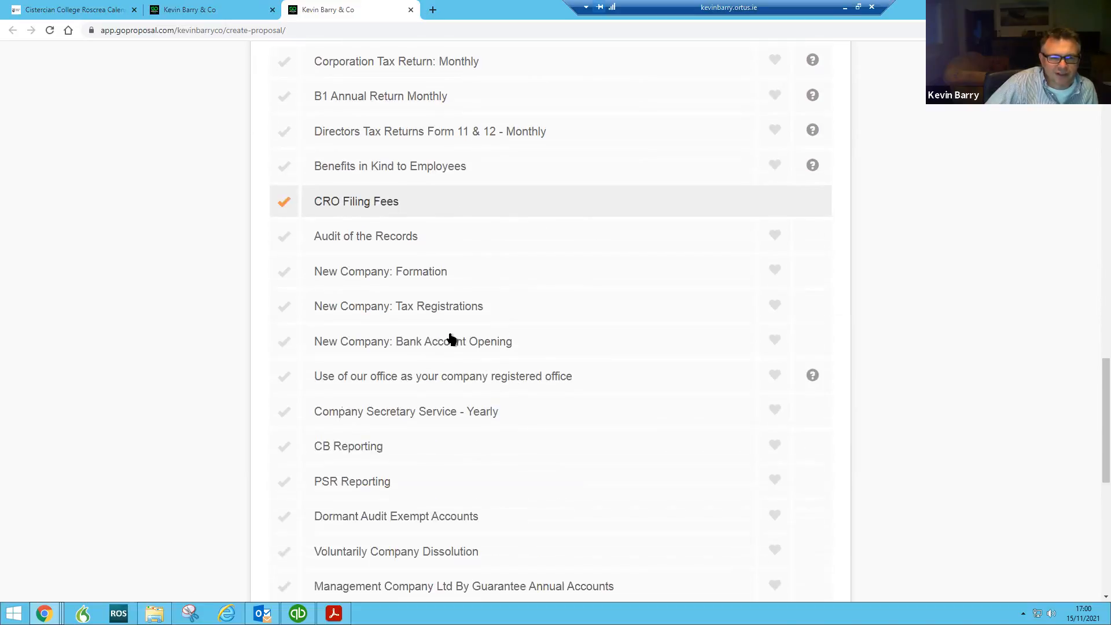
pyautogui.scroll(-3, 492, 330)
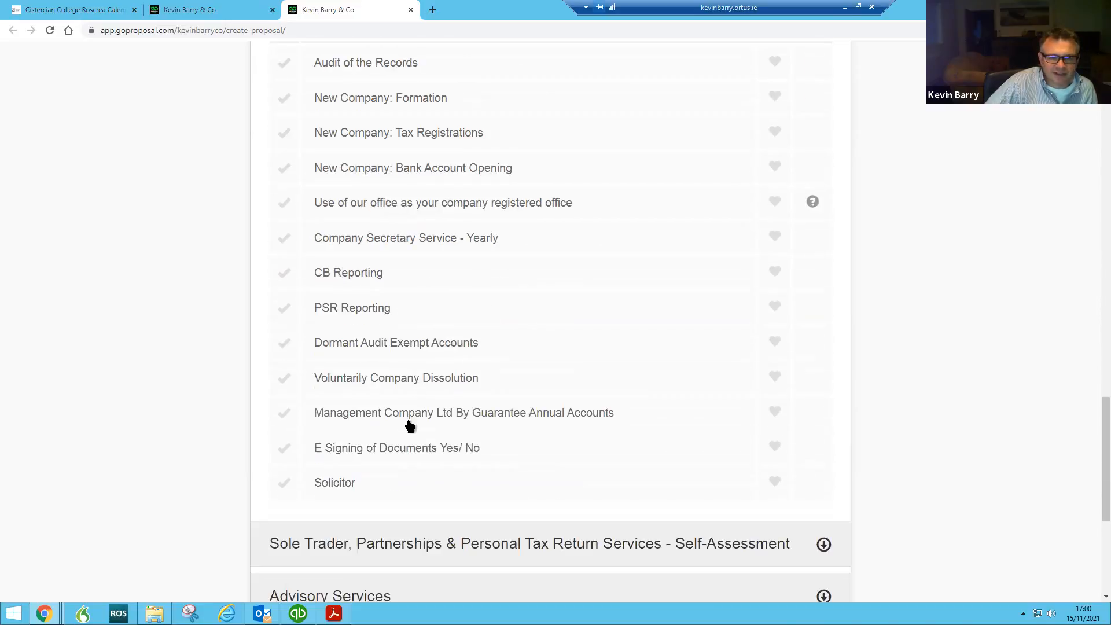
pyautogui.scroll(-4, 446, 390)
pyautogui.click(588, 585)
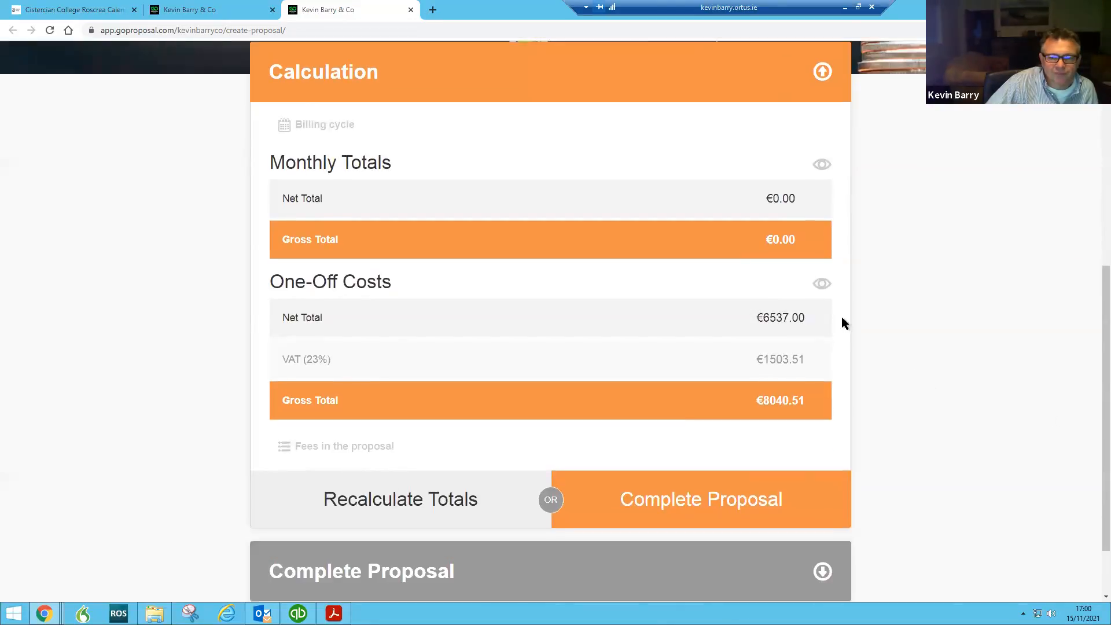
# Show the individual service fees that make up the One-Off Costs and review them
pyautogui.click(822, 283)
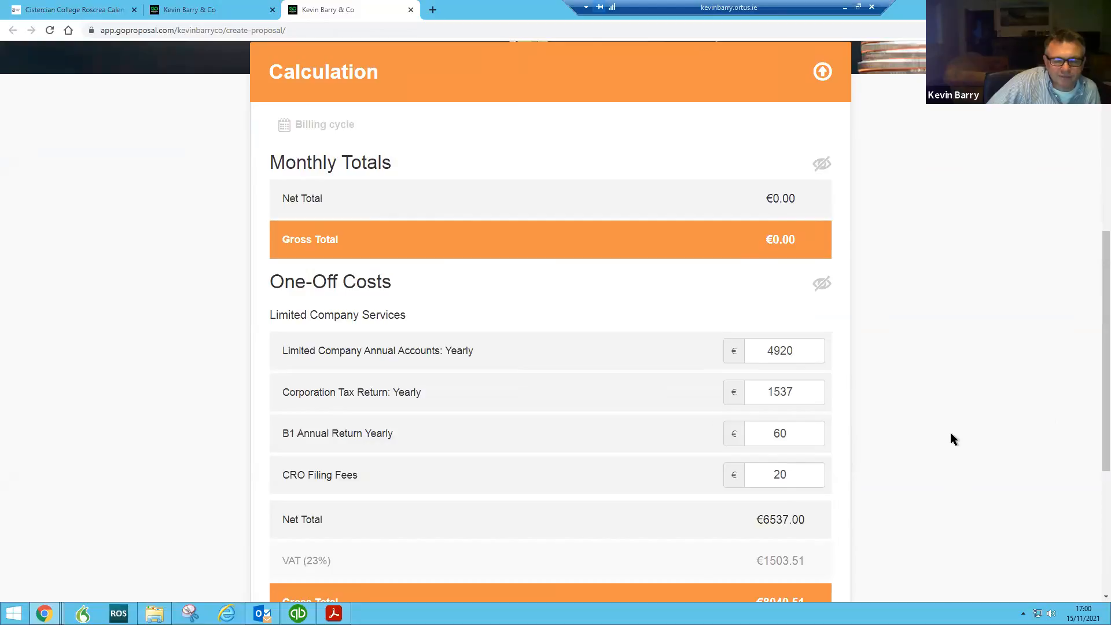
pyautogui.scroll(-3, 950, 434)
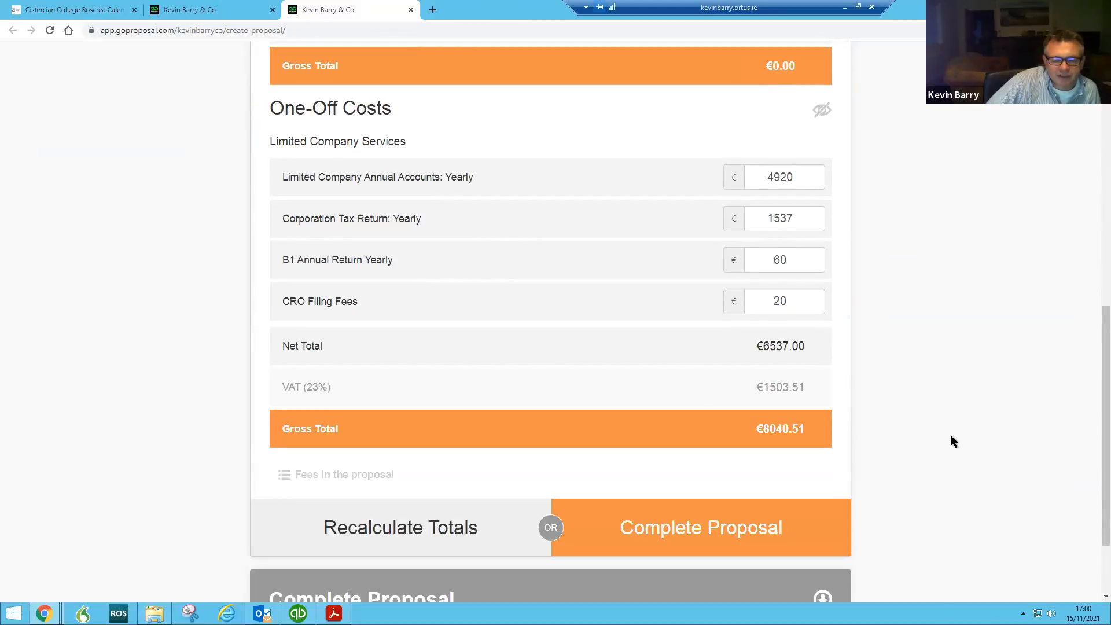
pyautogui.scroll(3, 950, 437)
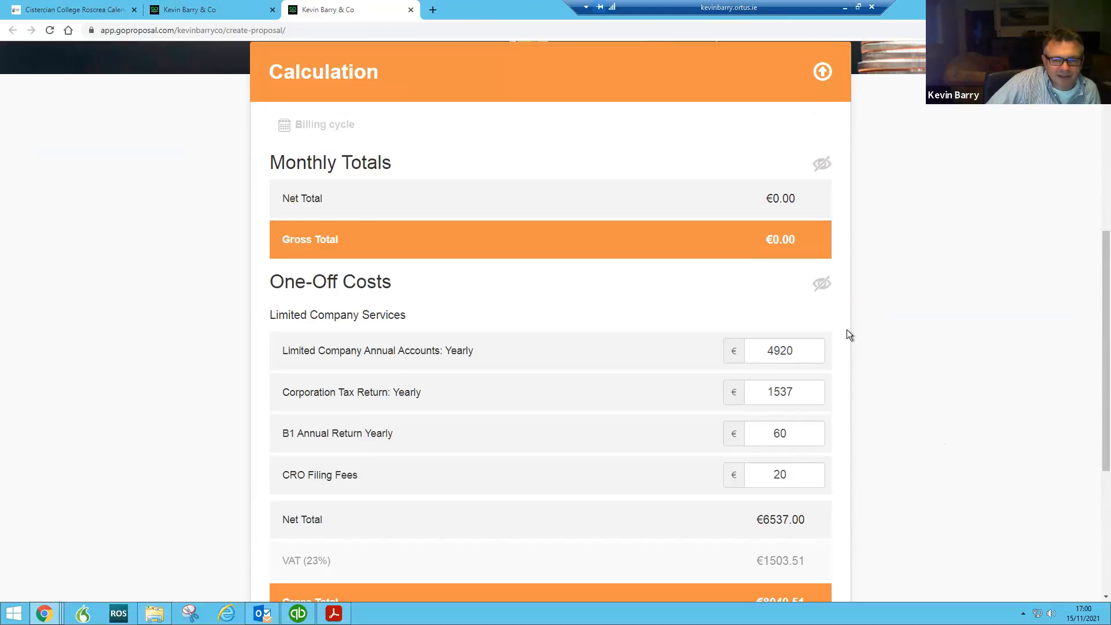
pyautogui.scroll(5, 848, 331)
pyautogui.click(522, 308)
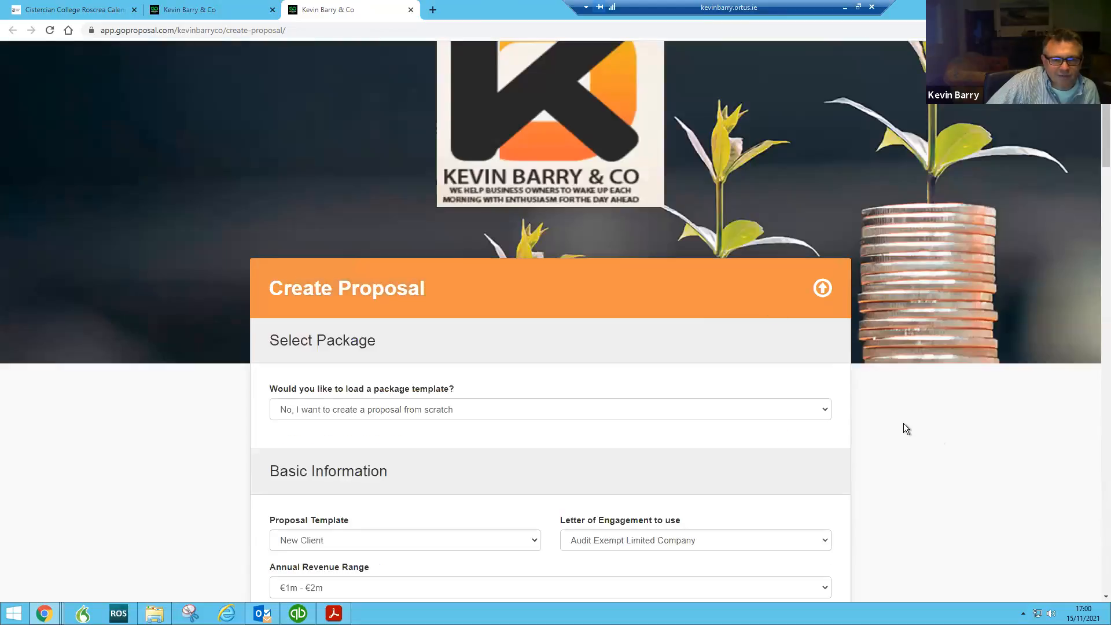
pyautogui.scroll(-3, 564, 401)
pyautogui.scroll(-3, 524, 388)
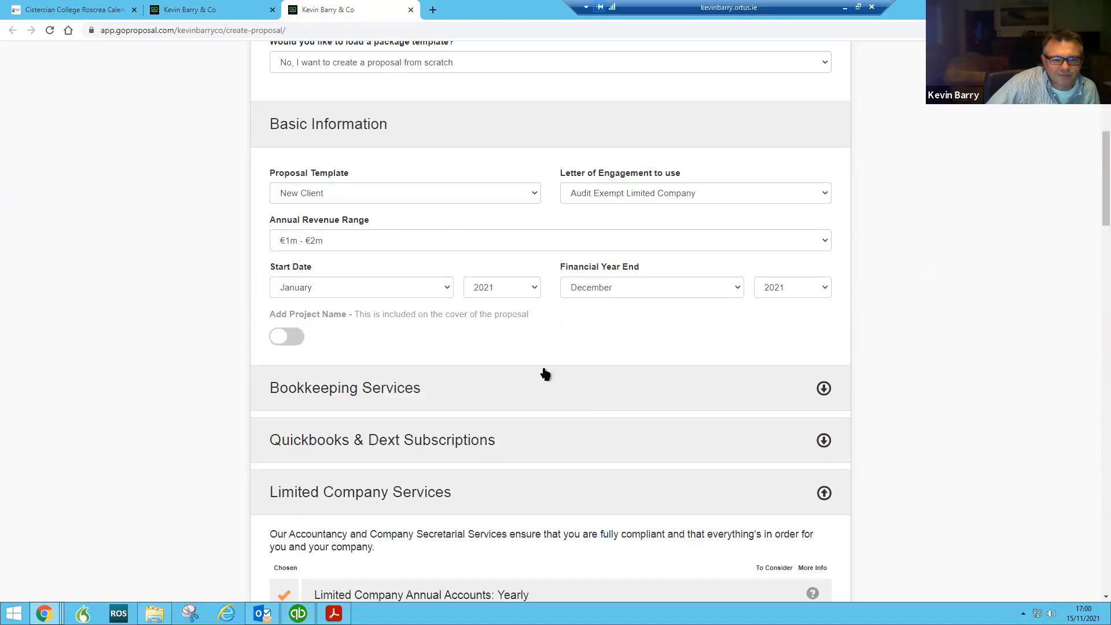
pyautogui.scroll(3, 536, 345)
pyautogui.click(445, 114)
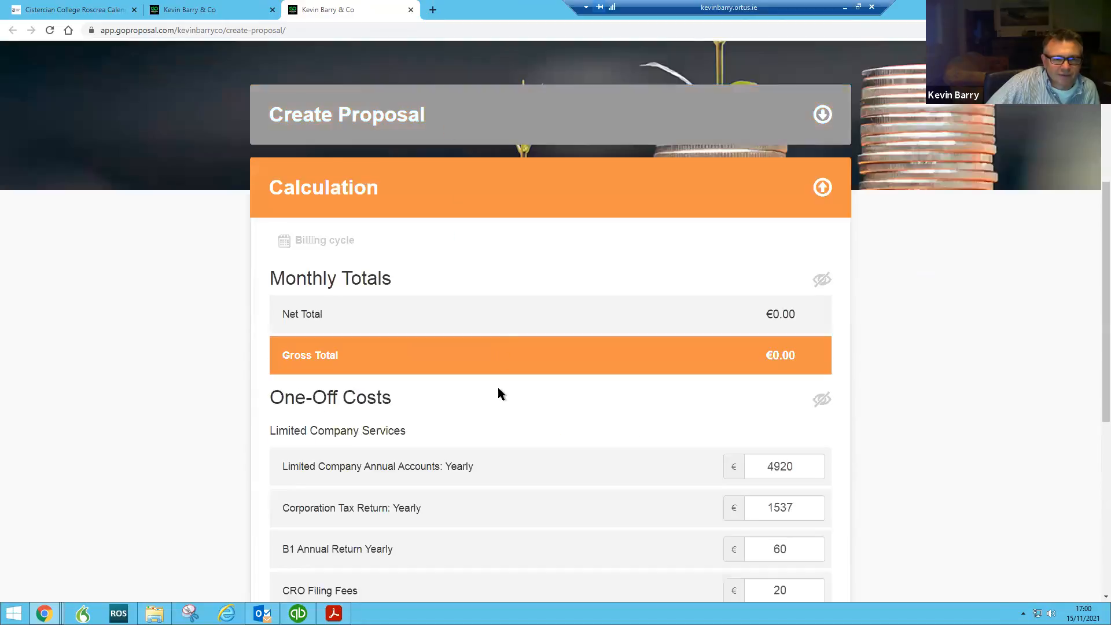
pyautogui.scroll(-5, 498, 391)
pyautogui.scroll(4, 499, 400)
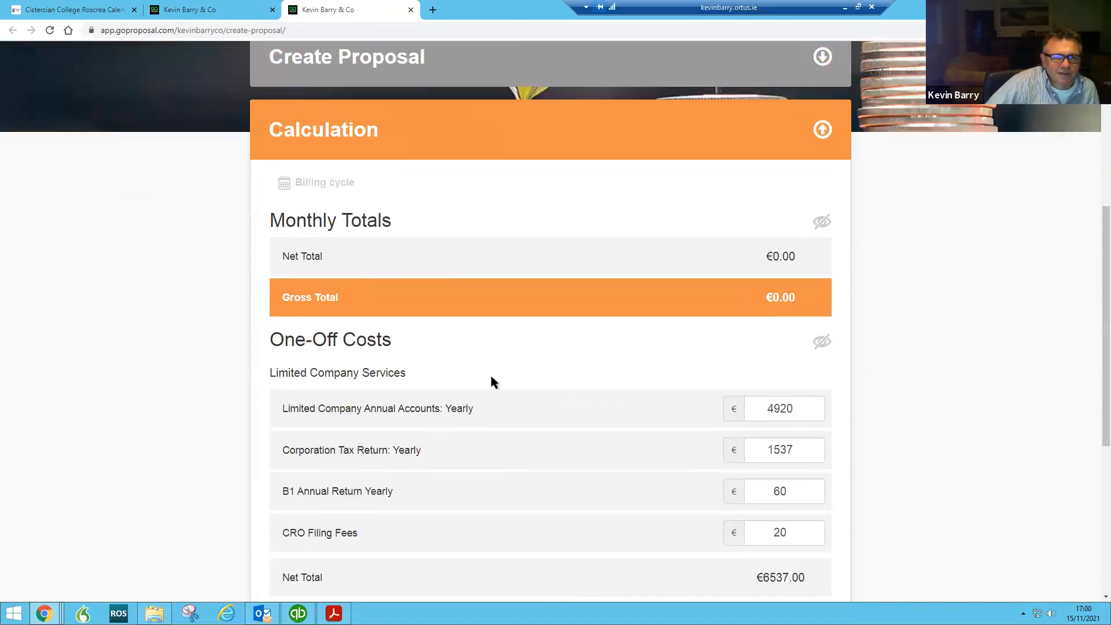
# Reopen the proposal details and set the yearly accounts to Grade 1: Online DXT QBO Banks: Training done: Up to date, with Y: 50% Online Discount
pyautogui.click(822, 57)
pyautogui.scroll(-3, 1001, 421)
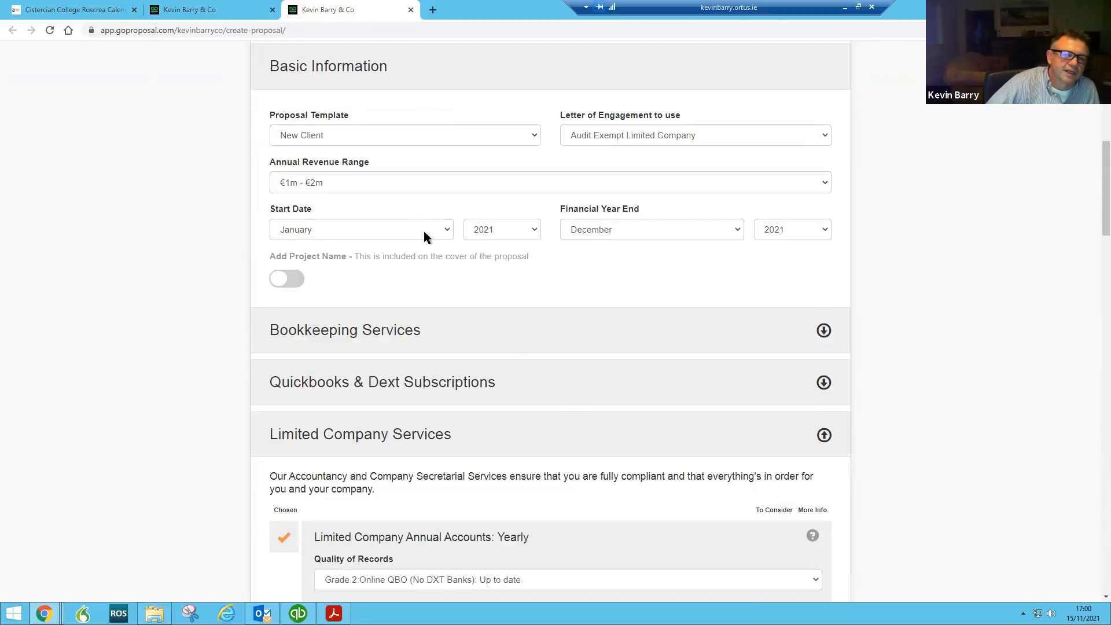
pyautogui.scroll(-4, 438, 417)
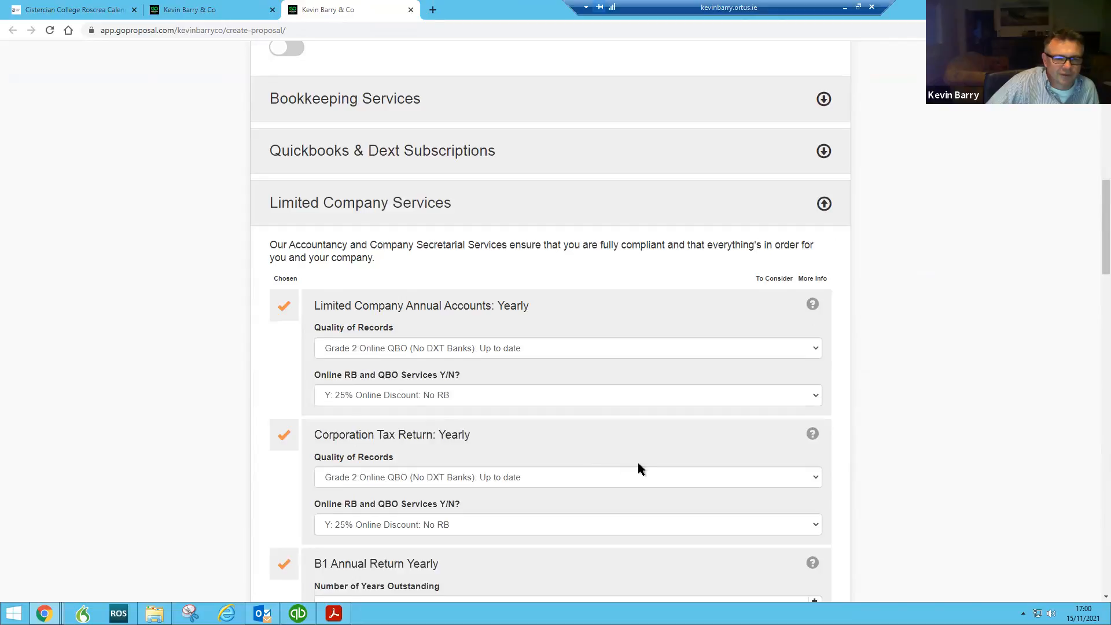
pyautogui.scroll(-2, 424, 315)
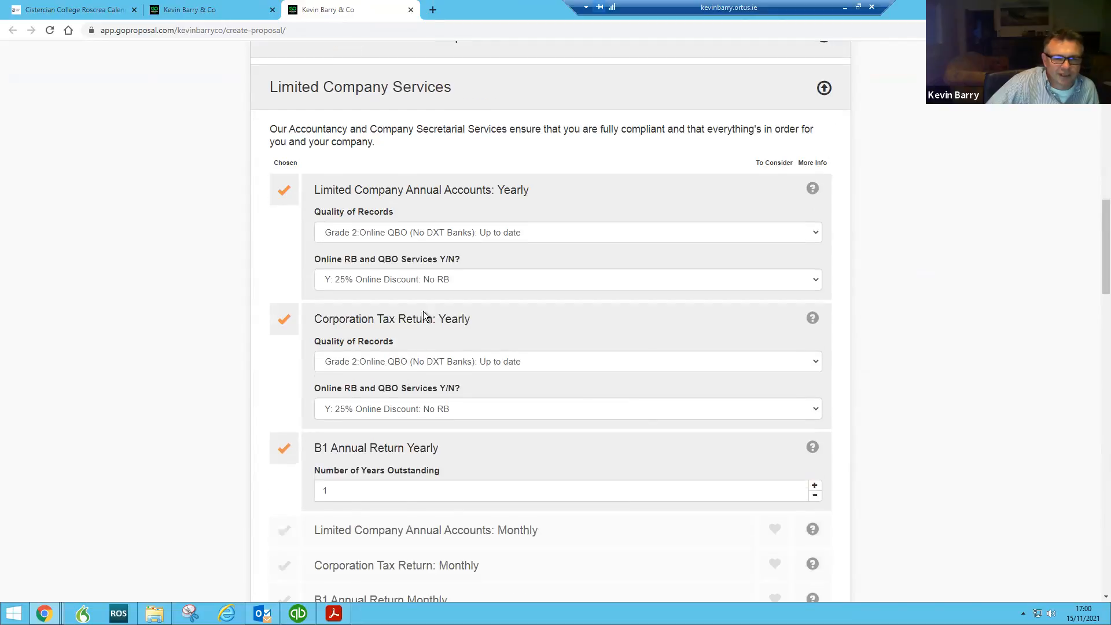
pyautogui.click(435, 234)
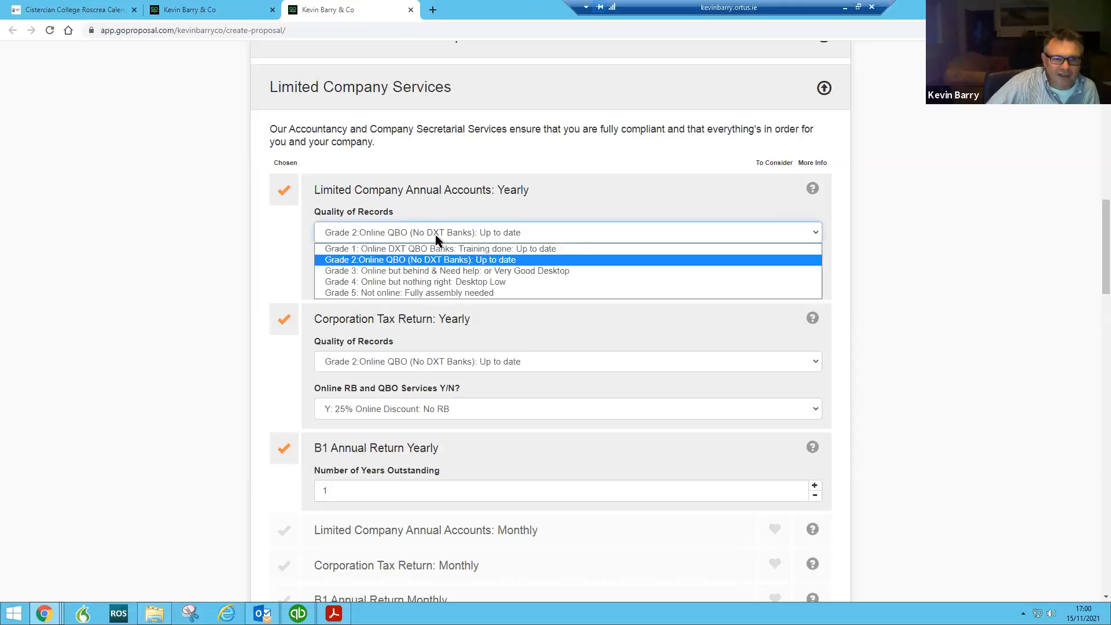
pyautogui.click(507, 248)
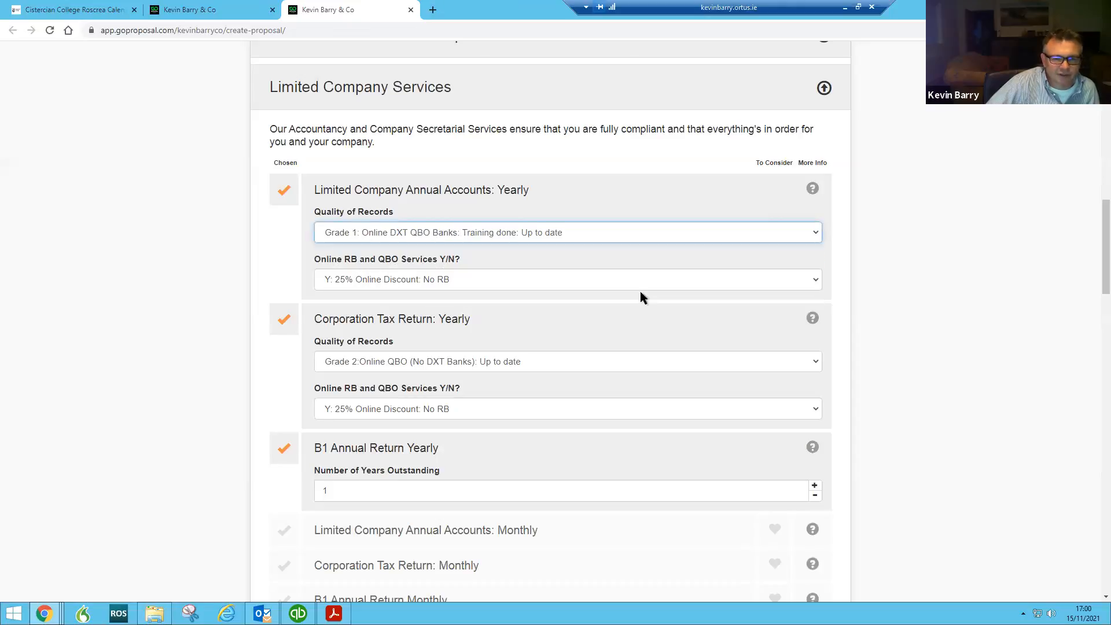
pyautogui.click(424, 283)
pyautogui.click(440, 305)
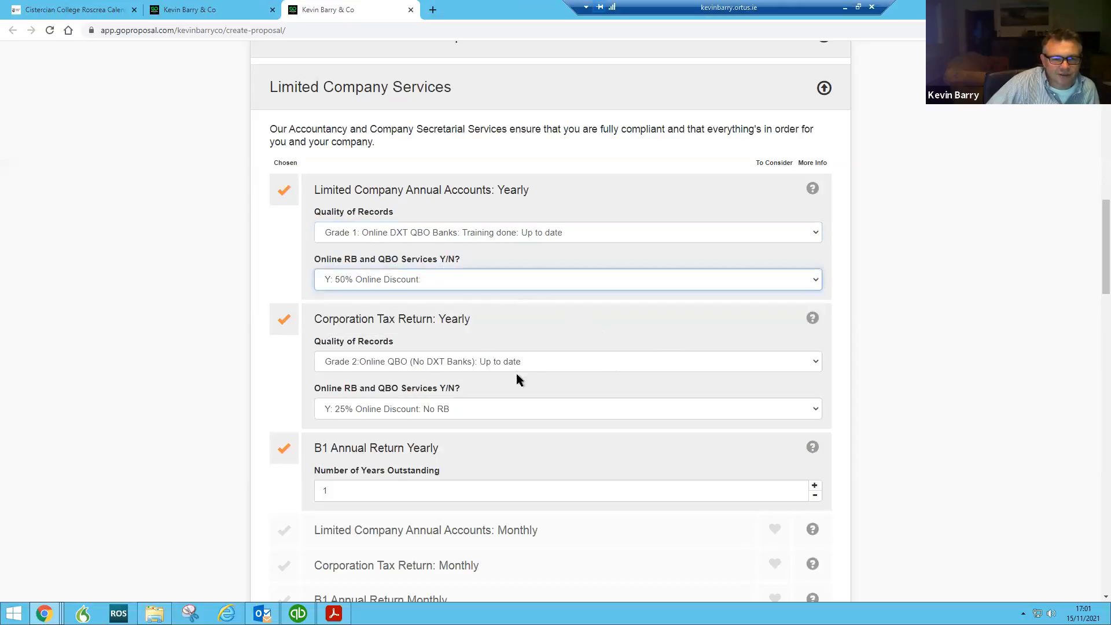
# Set Corporation Tax Return: Yearly to Grade 1: Online DXT QBO Banks: Training done: Up to date with Y: 50% Online Discount, and recalculate the fees
pyautogui.click(440, 360)
pyautogui.click(435, 375)
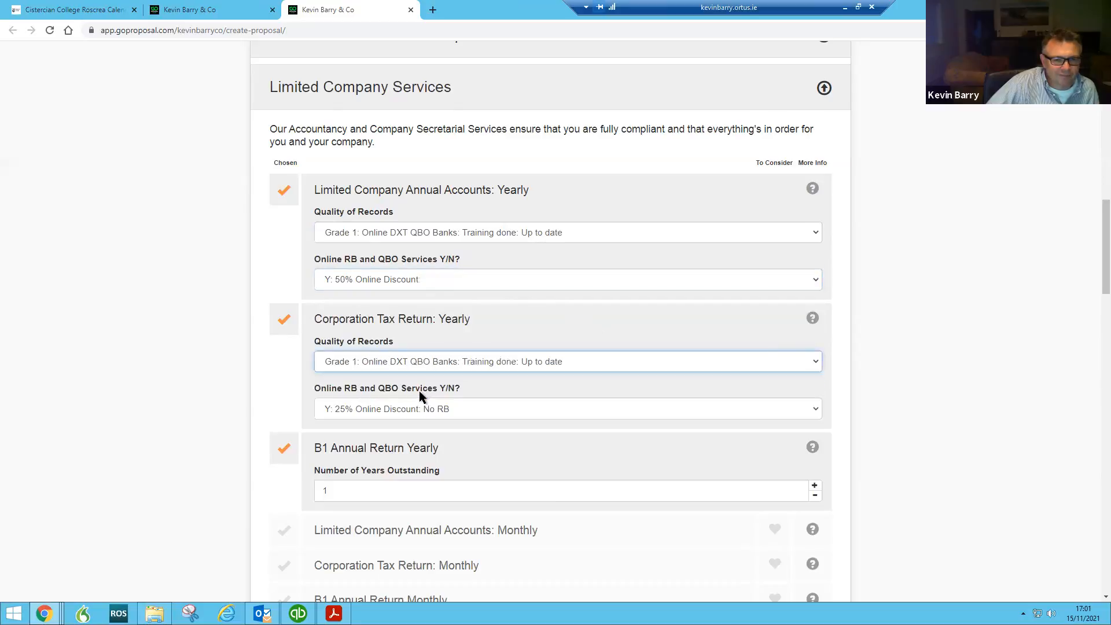
pyautogui.click(428, 414)
pyautogui.click(405, 425)
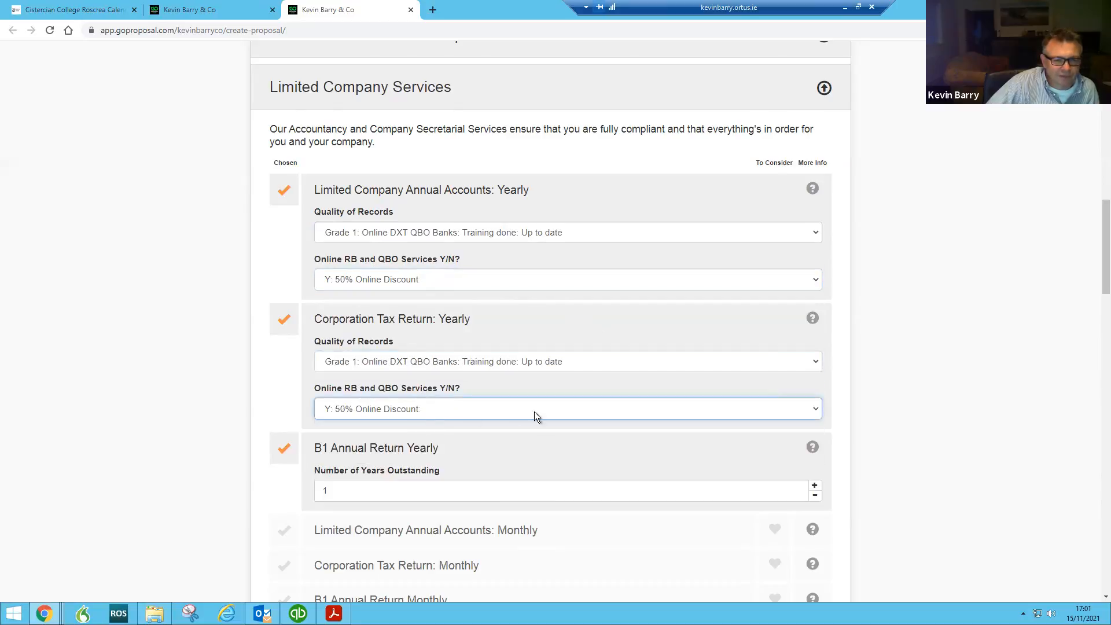
pyautogui.scroll(-16, 966, 461)
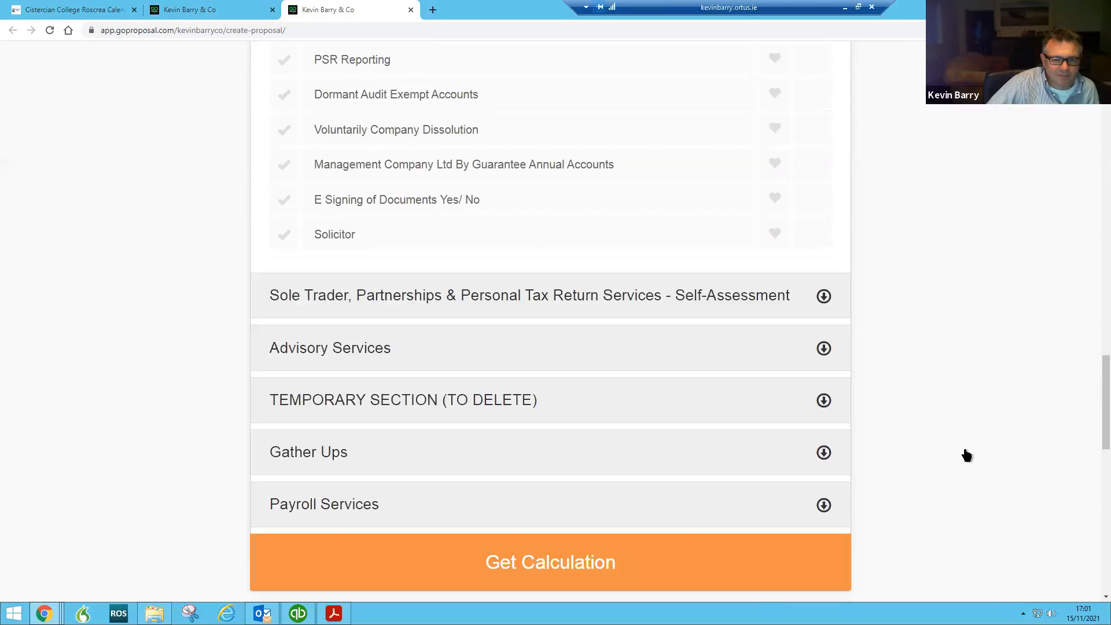
pyautogui.click(724, 566)
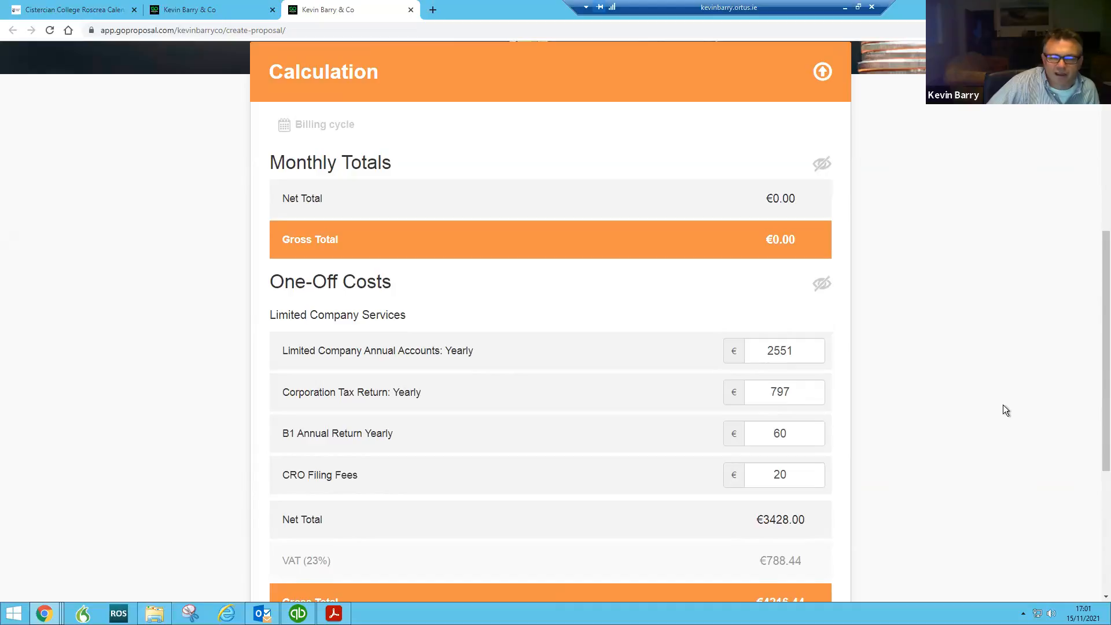
# Switch to Dext in a new browser tab, log in with the saved credentials, and open Dext Prepare
pyautogui.click(433, 14)
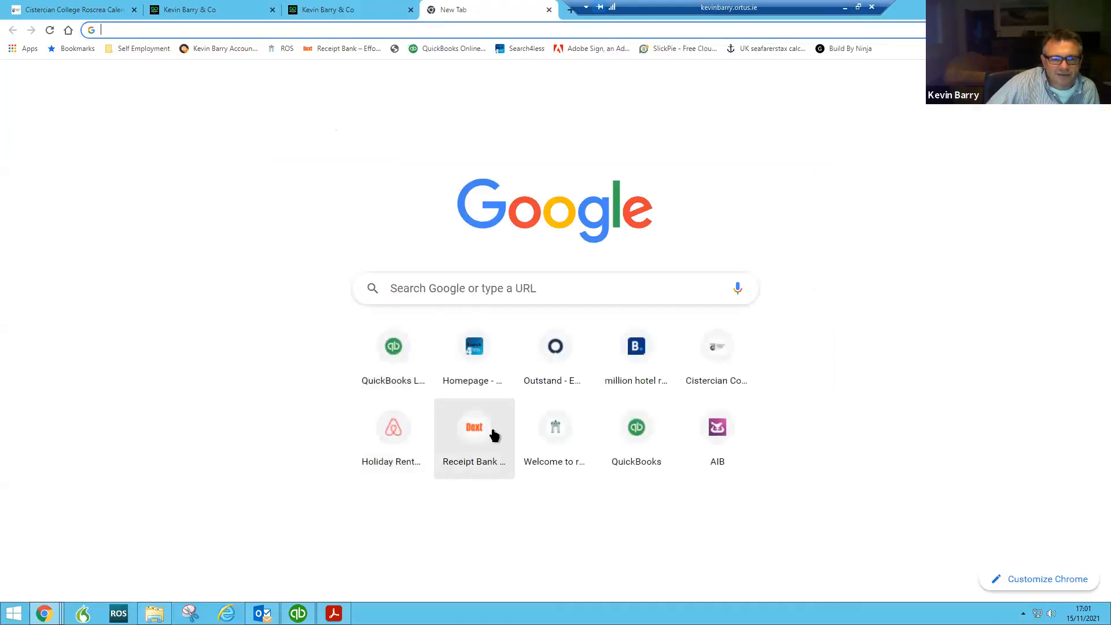
pyautogui.click(493, 435)
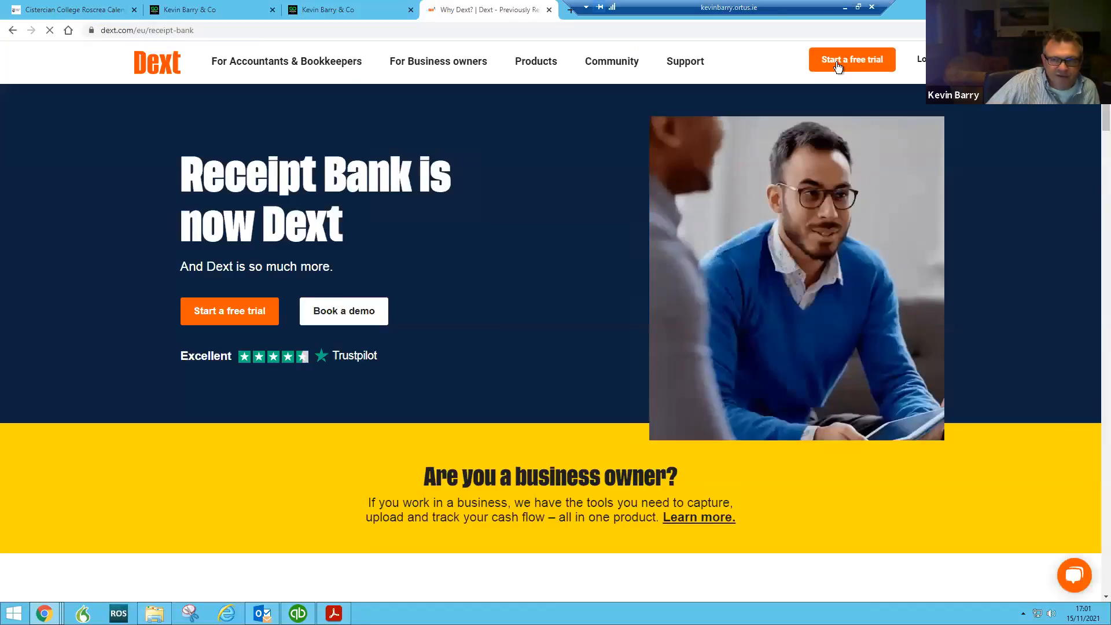
pyautogui.click(918, 64)
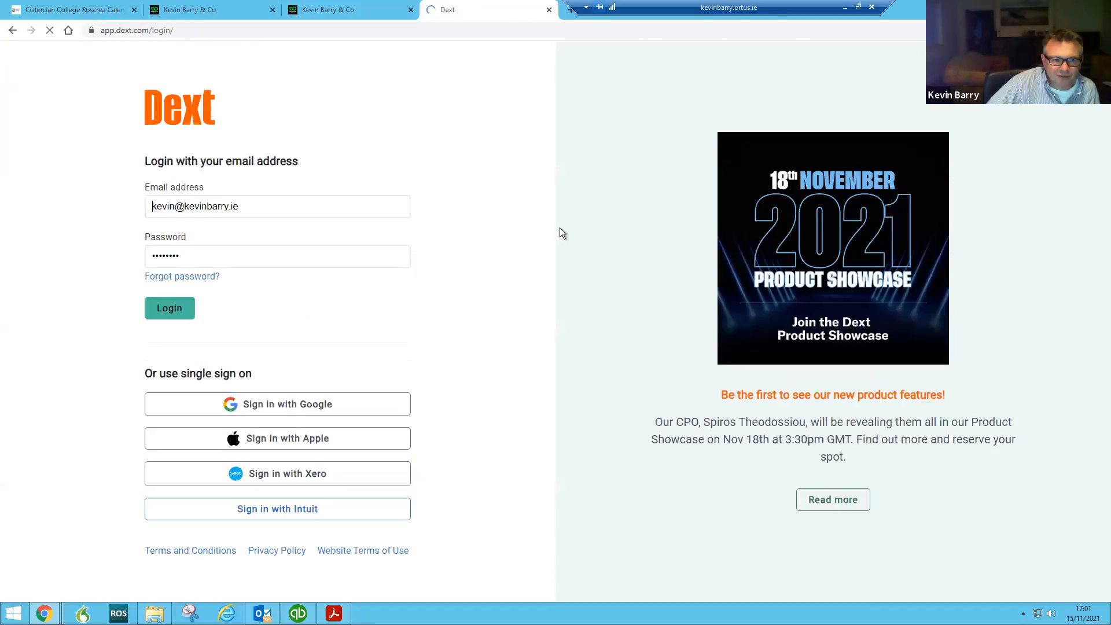
pyautogui.click(199, 309)
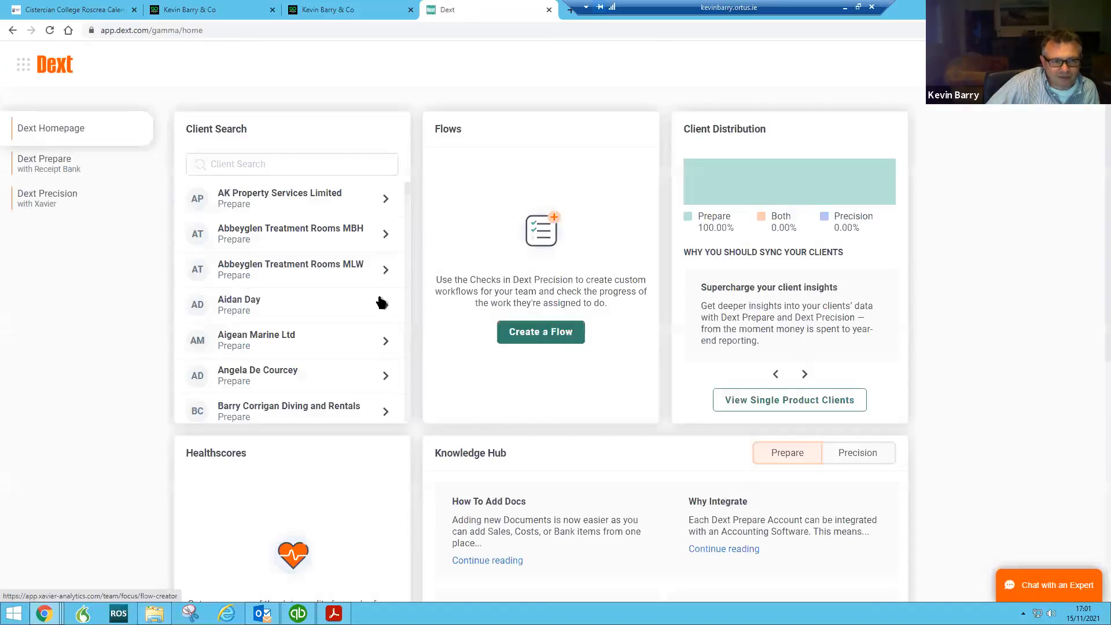
pyautogui.click(40, 163)
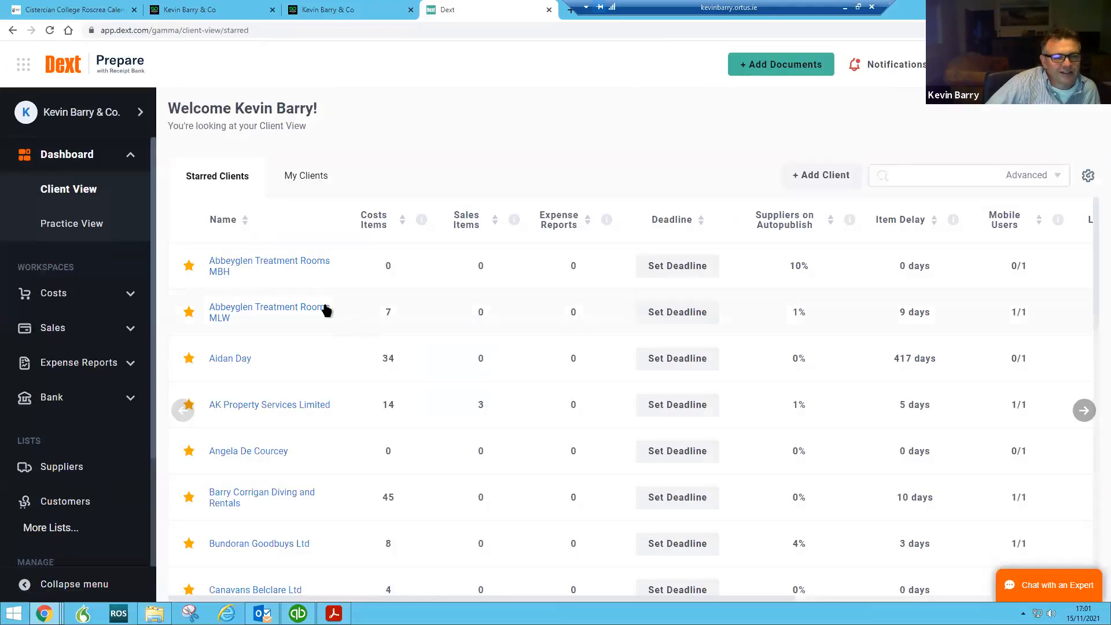
# Look through the starred clients list and open the practice's Costs inbox
pyautogui.scroll(-12, 325, 352)
pyautogui.scroll(12, 320, 343)
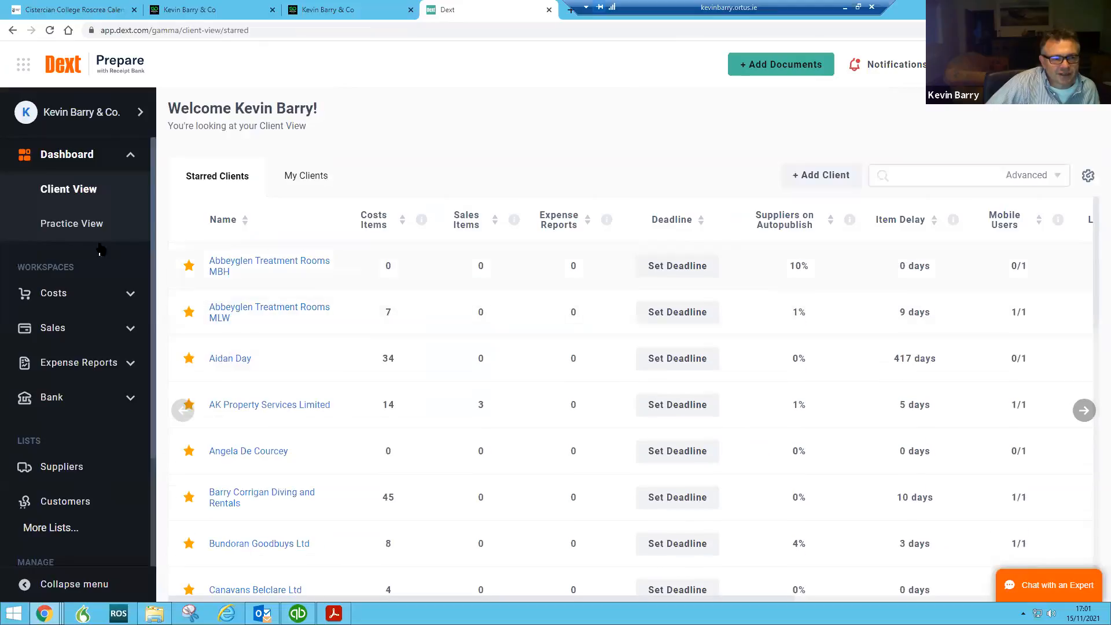
pyautogui.scroll(-1, 81, 289)
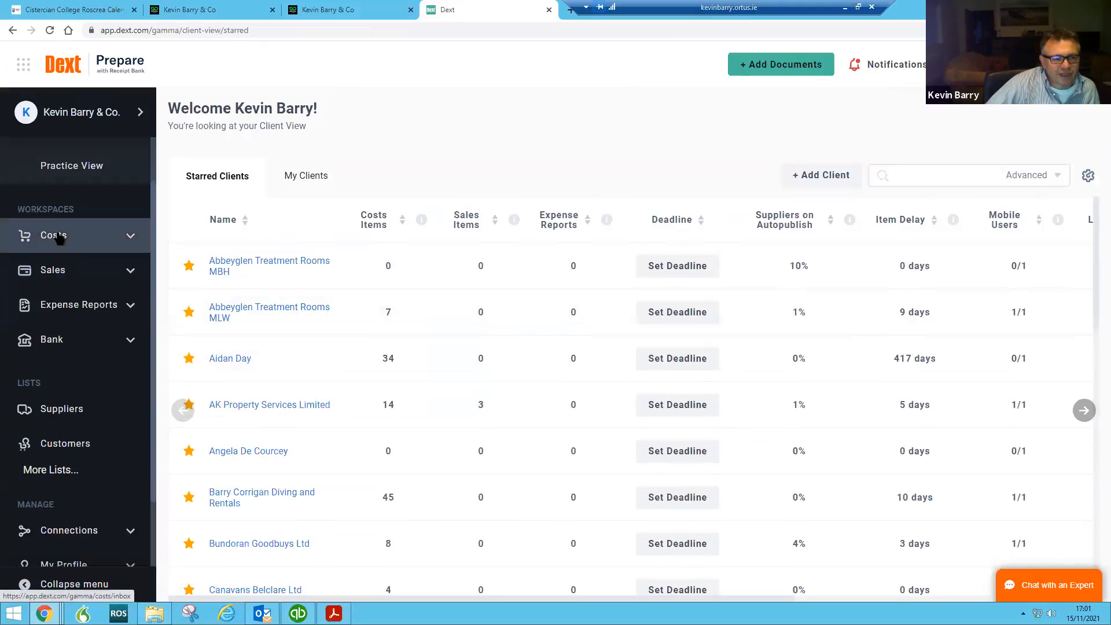
pyautogui.click(58, 236)
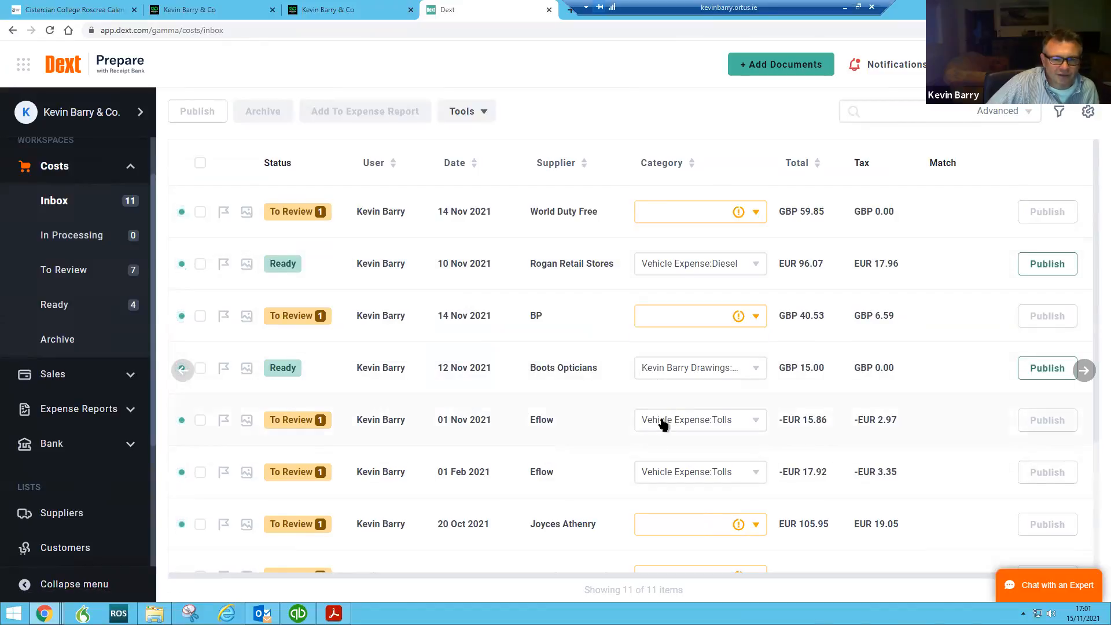
# Open the Eflow cost item dated 01 Nov 2021 and examine its statement, category, class, amount and tax details
pyautogui.click(540, 422)
pyautogui.scroll(-3, 546, 414)
pyautogui.scroll(4, 546, 410)
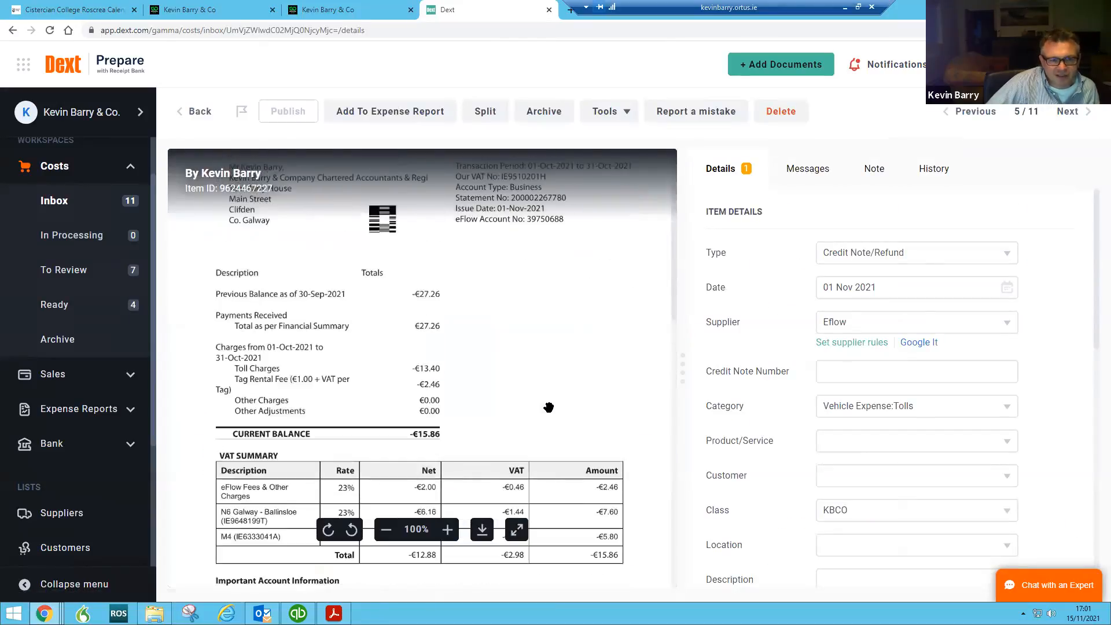
pyautogui.scroll(-1, 550, 408)
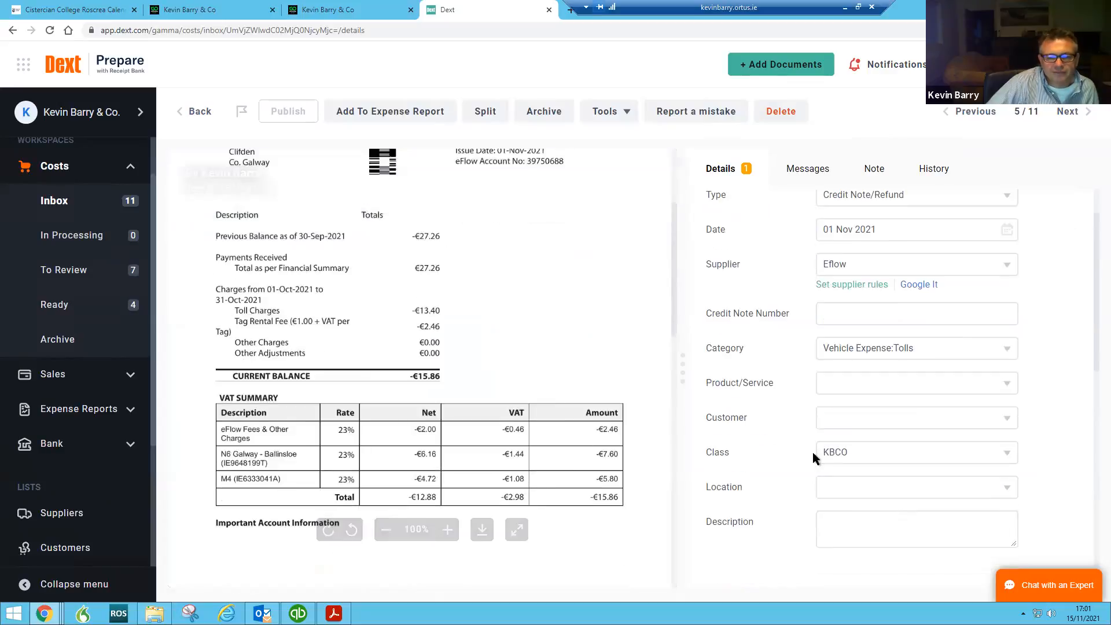
pyautogui.scroll(-4, 813, 453)
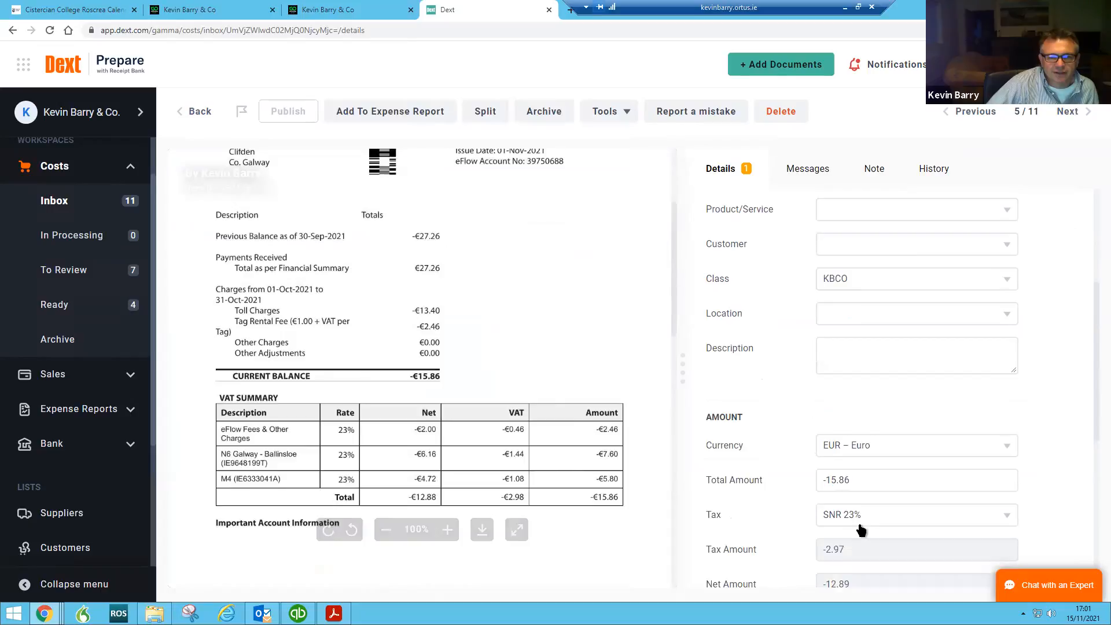
pyautogui.scroll(-1, 856, 521)
pyautogui.scroll(-1, 786, 382)
pyautogui.scroll(1, 786, 382)
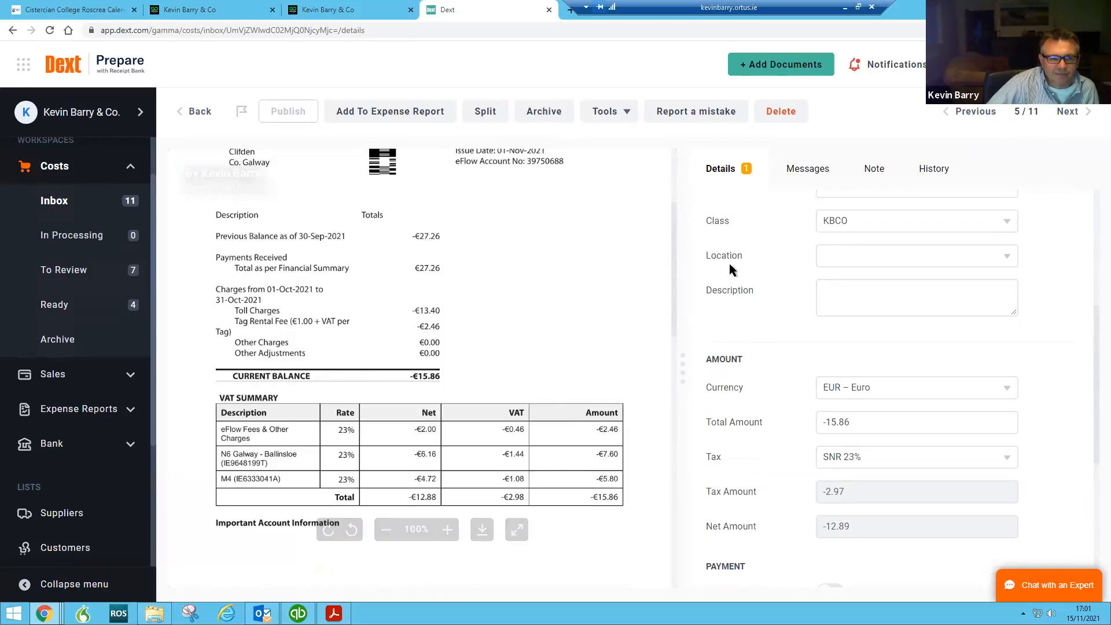
# View the options for adding cost documents, including file upload, supplier connection, email and mobile, and close them
pyautogui.click(801, 68)
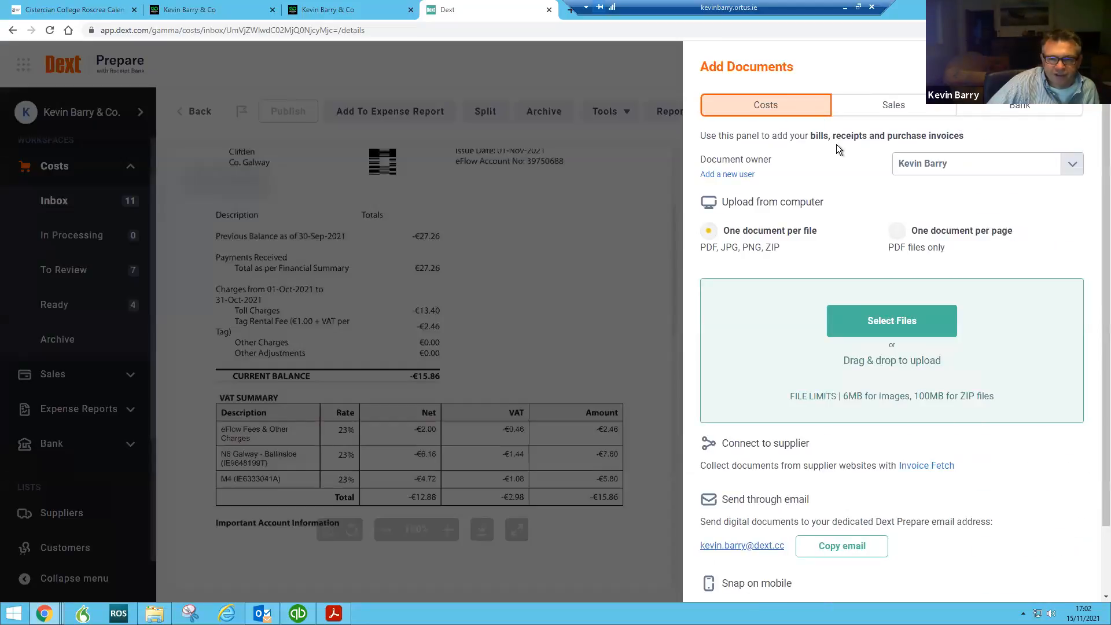
pyautogui.scroll(-2, 871, 353)
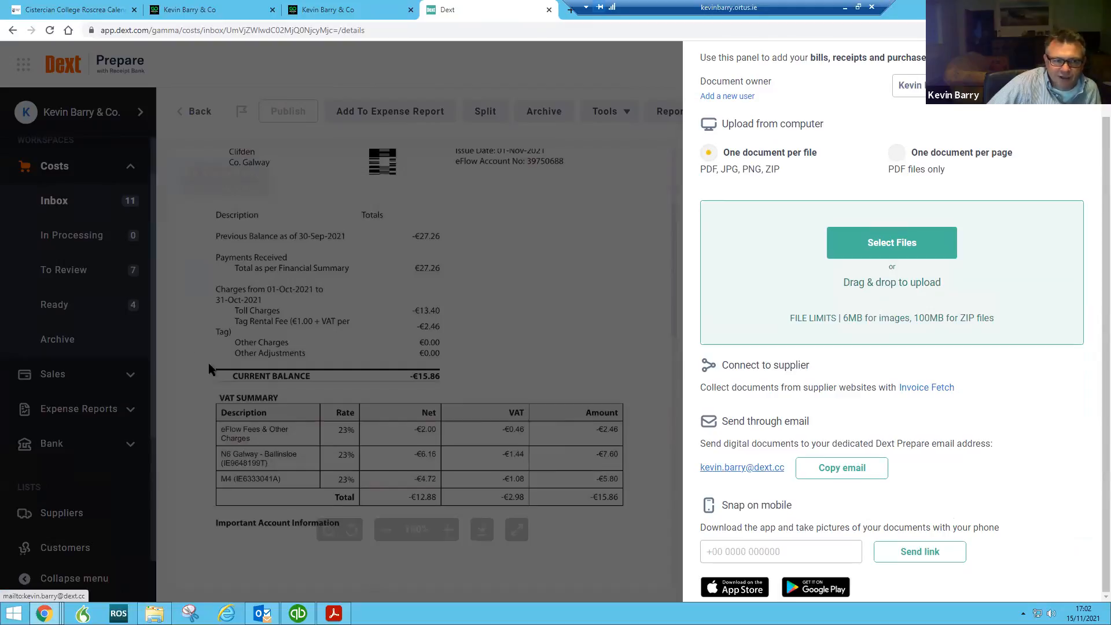
pyautogui.click(82, 215)
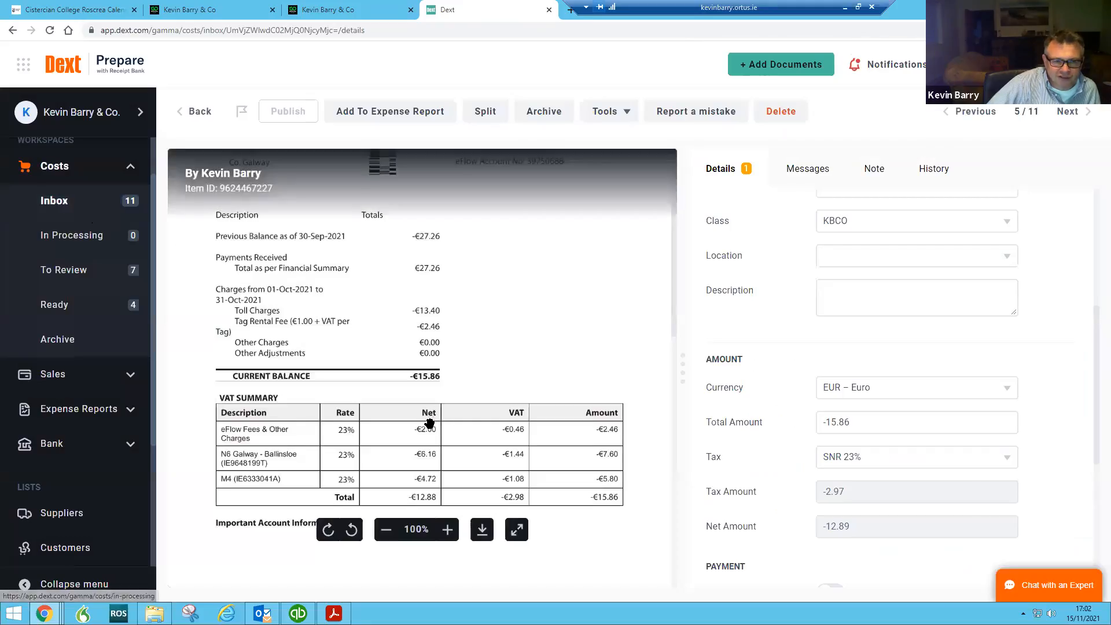
# Return to the Costs inbox, look through its items, and view and close the options for adding documents
pyautogui.click(131, 204)
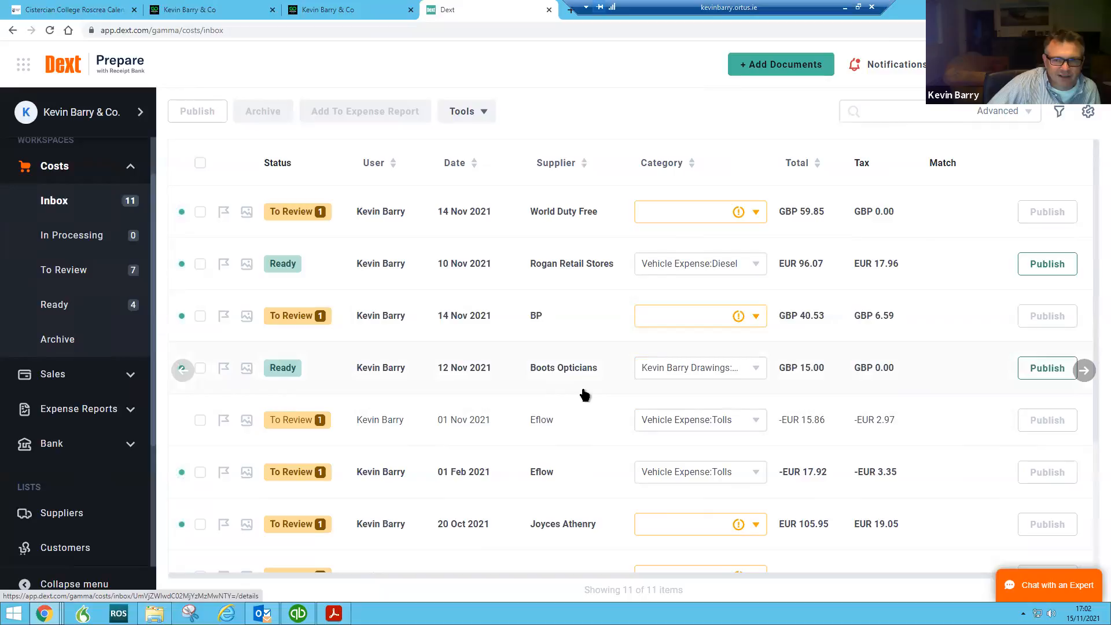
pyautogui.scroll(-3, 585, 403)
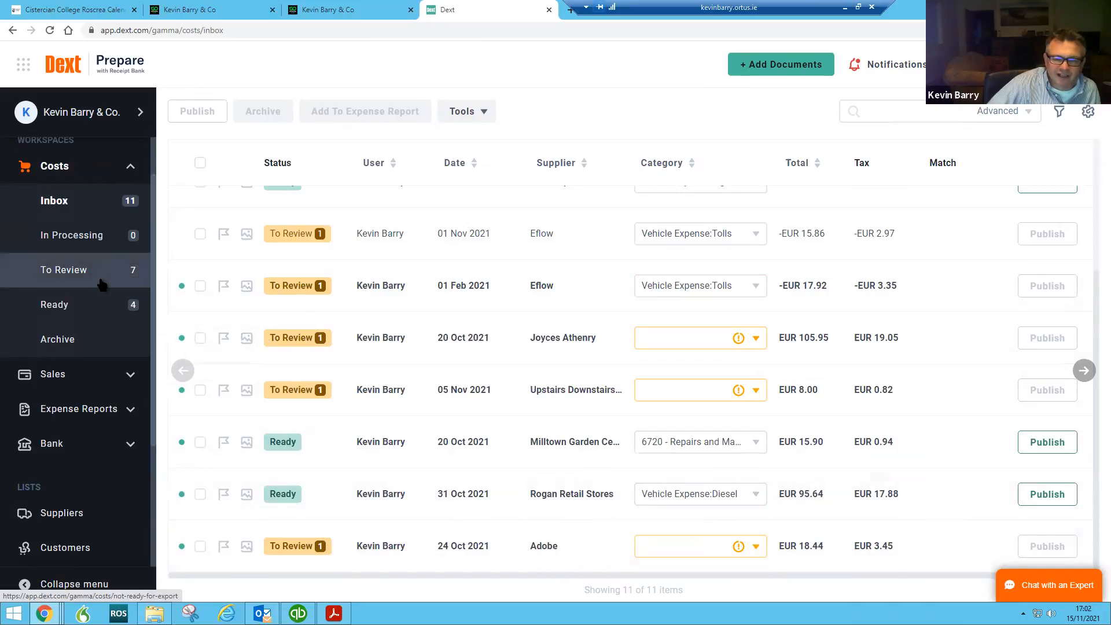
pyautogui.click(776, 65)
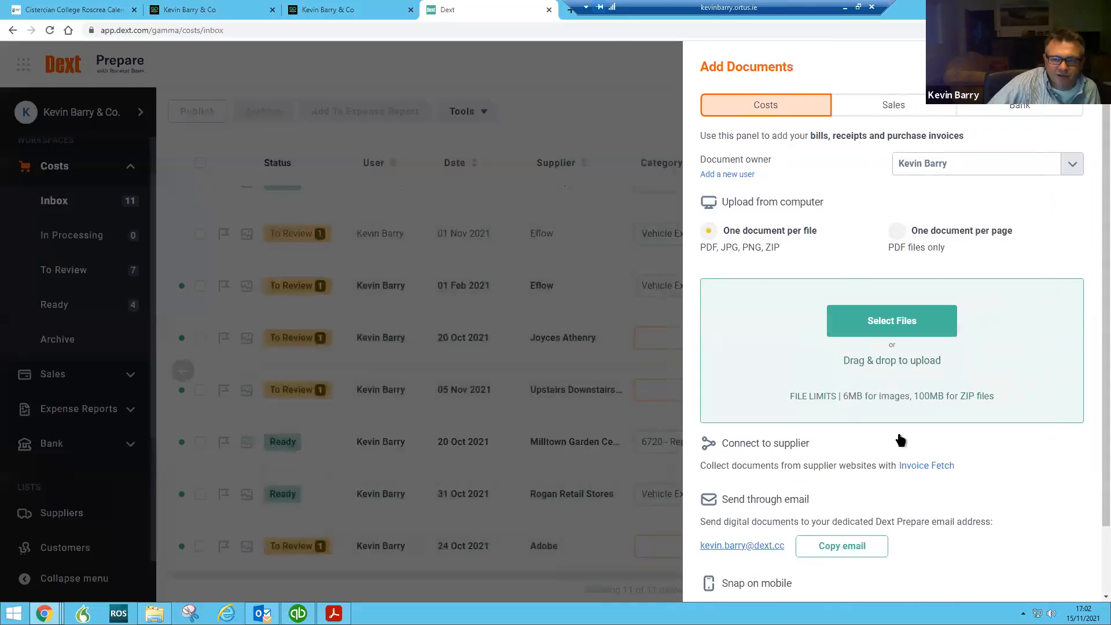
pyautogui.scroll(-2, 821, 512)
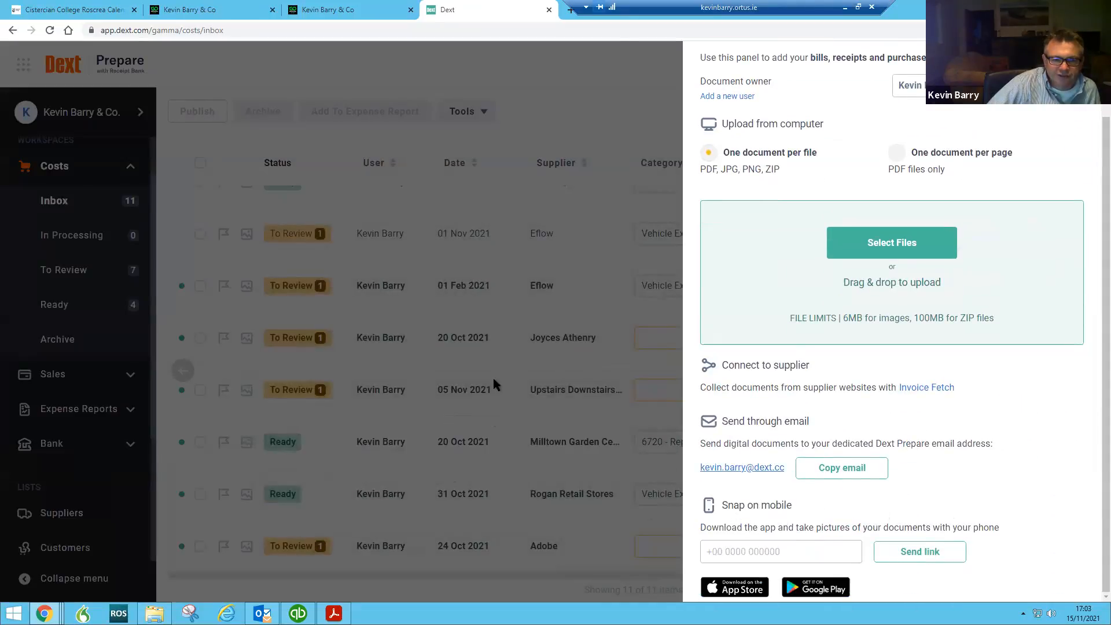
pyautogui.click(581, 324)
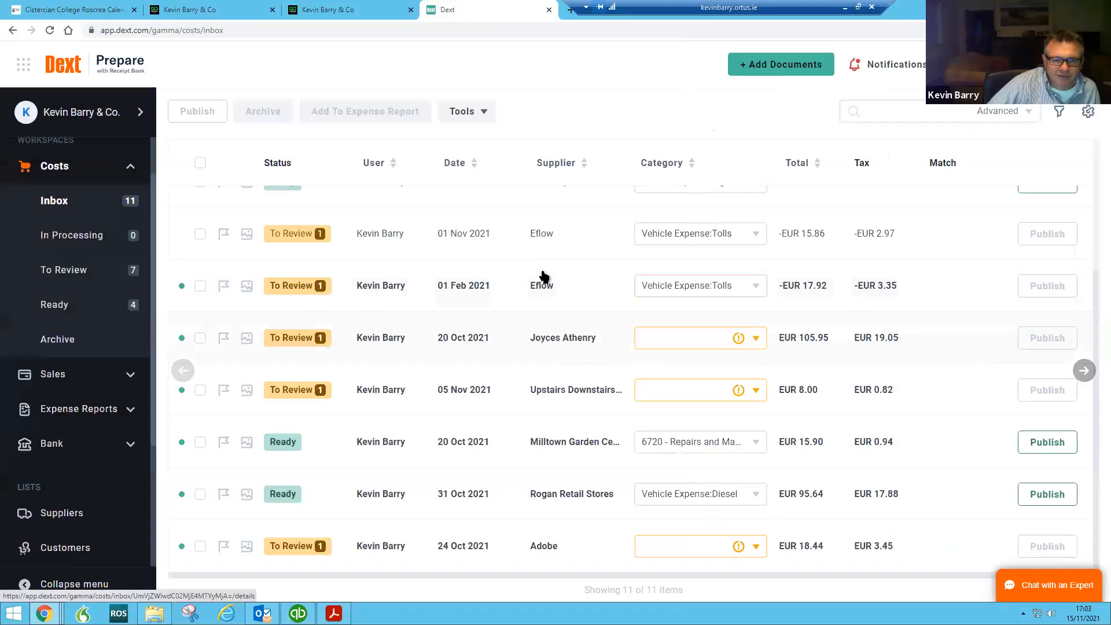
# Open the Upstairs Downstairs Cafe cost item dated 05 Nov 2021 and examine its receipt image and item details
pyautogui.click(576, 389)
pyautogui.scroll(-2, 626, 492)
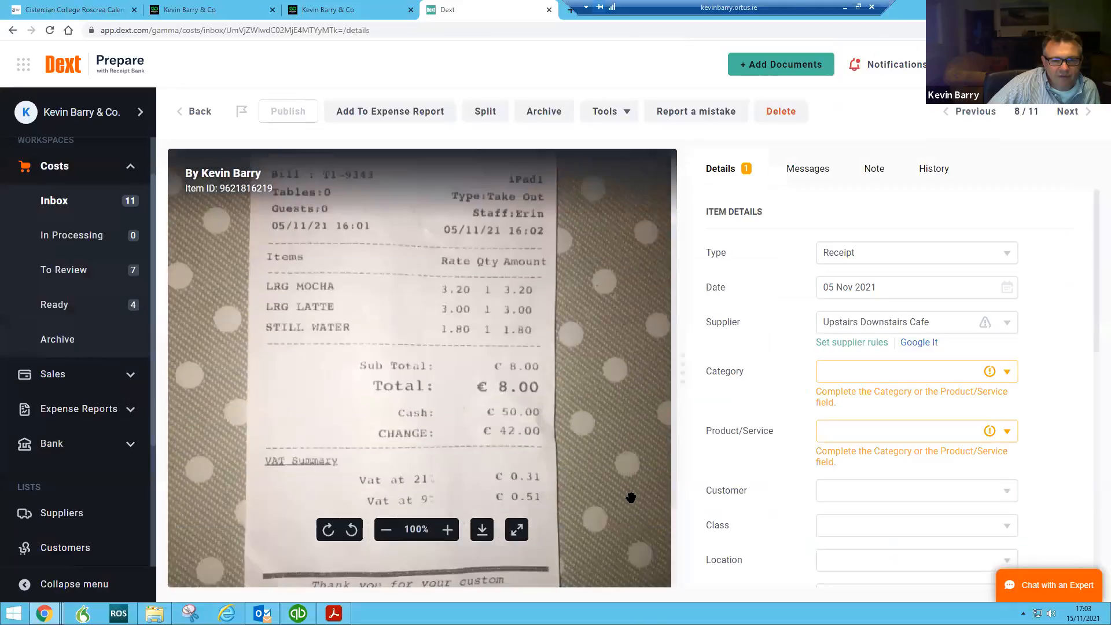
pyautogui.scroll(2, 633, 499)
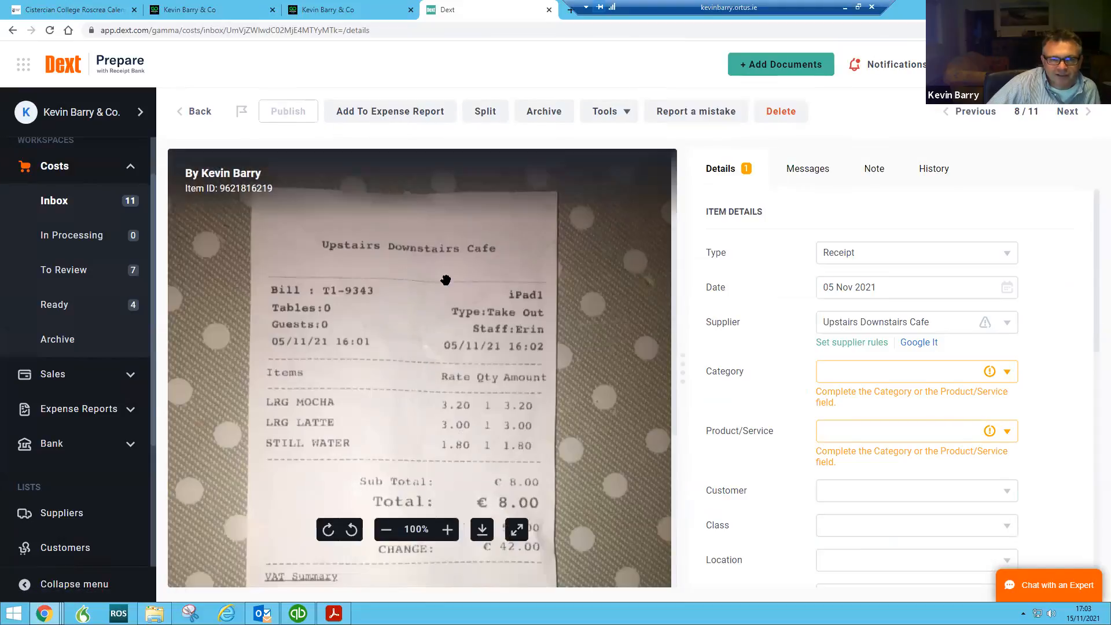
pyautogui.rightClick(499, 50)
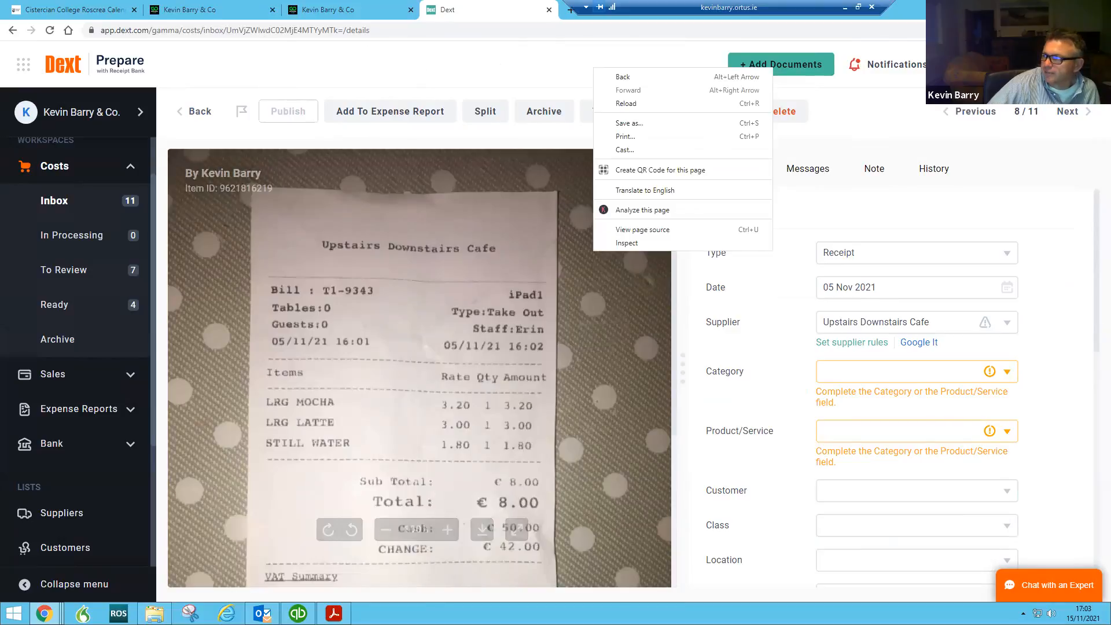
pyautogui.press('Escape')
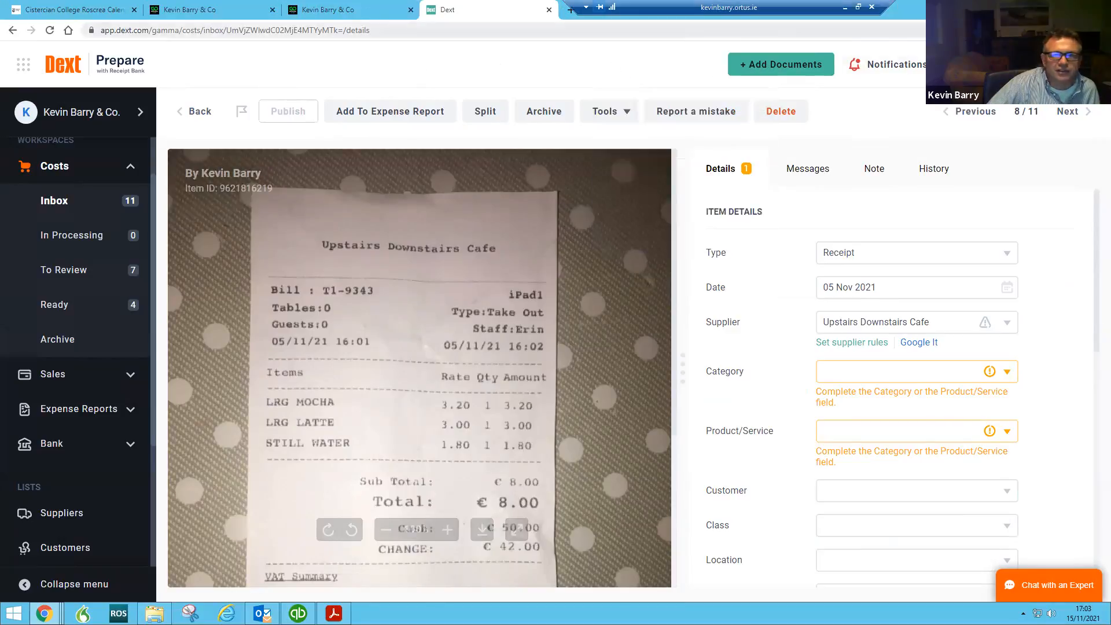
# Switch to the QuickBooks Online window and change the company to the practice's own accountant company
pyautogui.click(1058, 6)
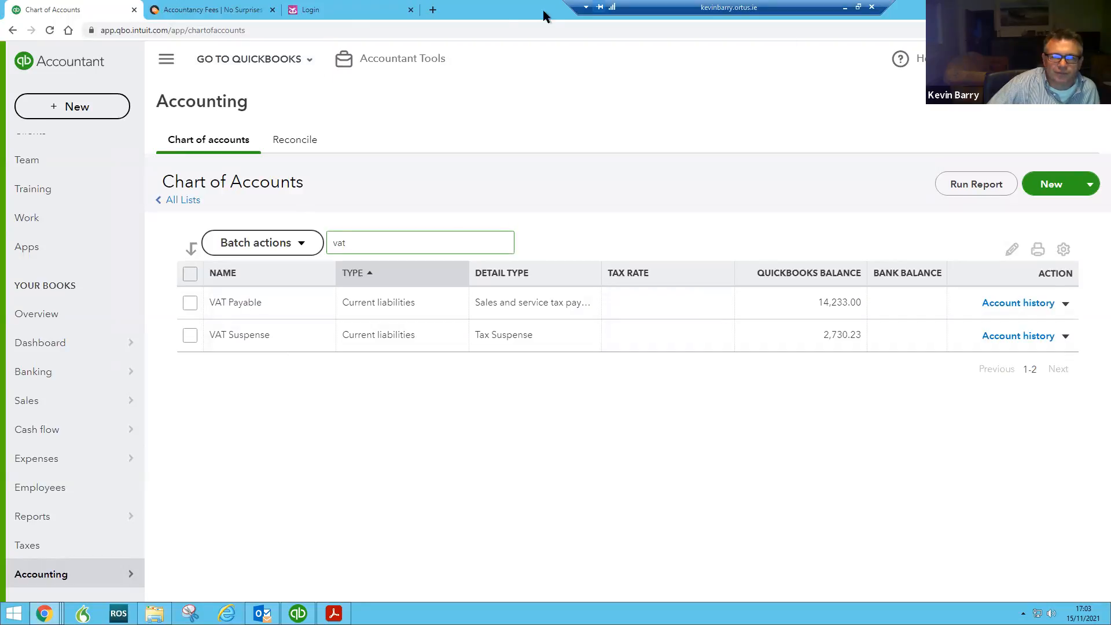
pyautogui.click(1059, 58)
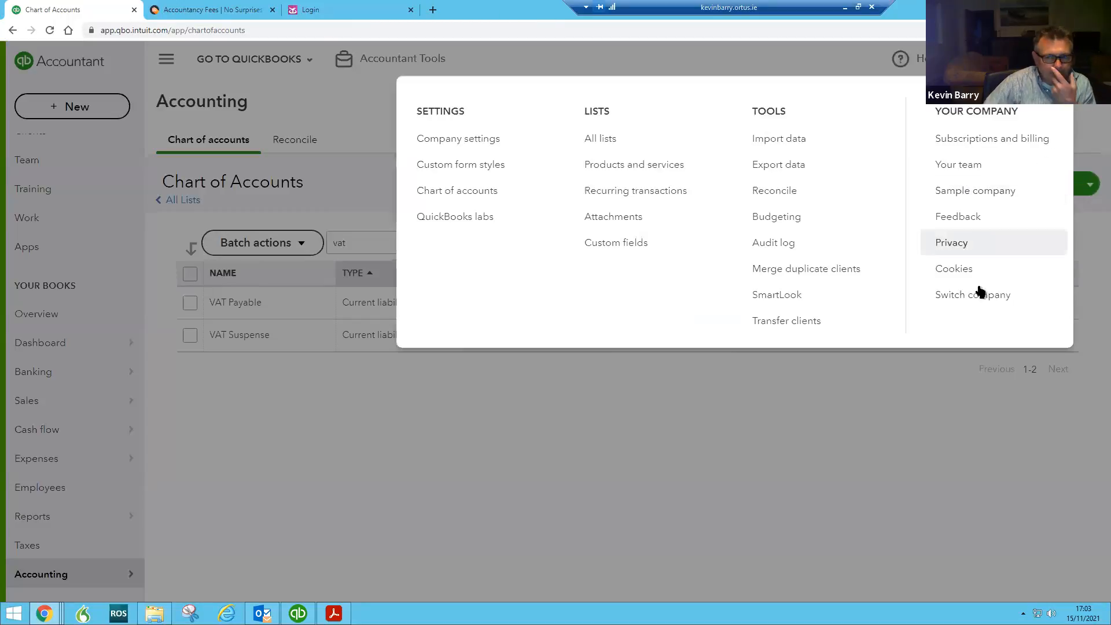
pyautogui.click(973, 291)
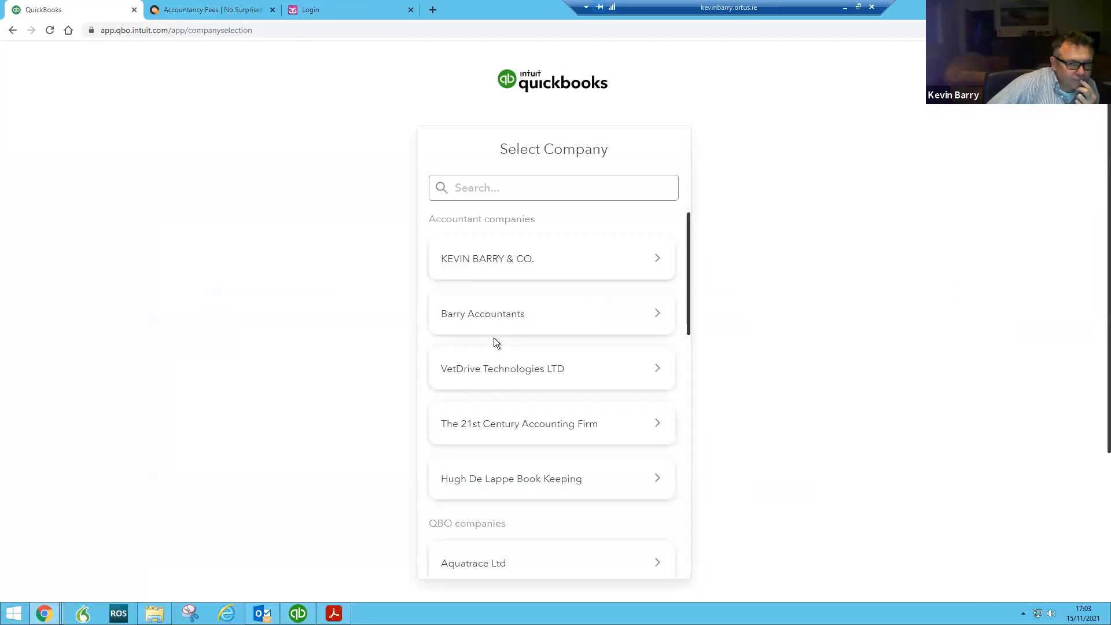
pyautogui.click(496, 258)
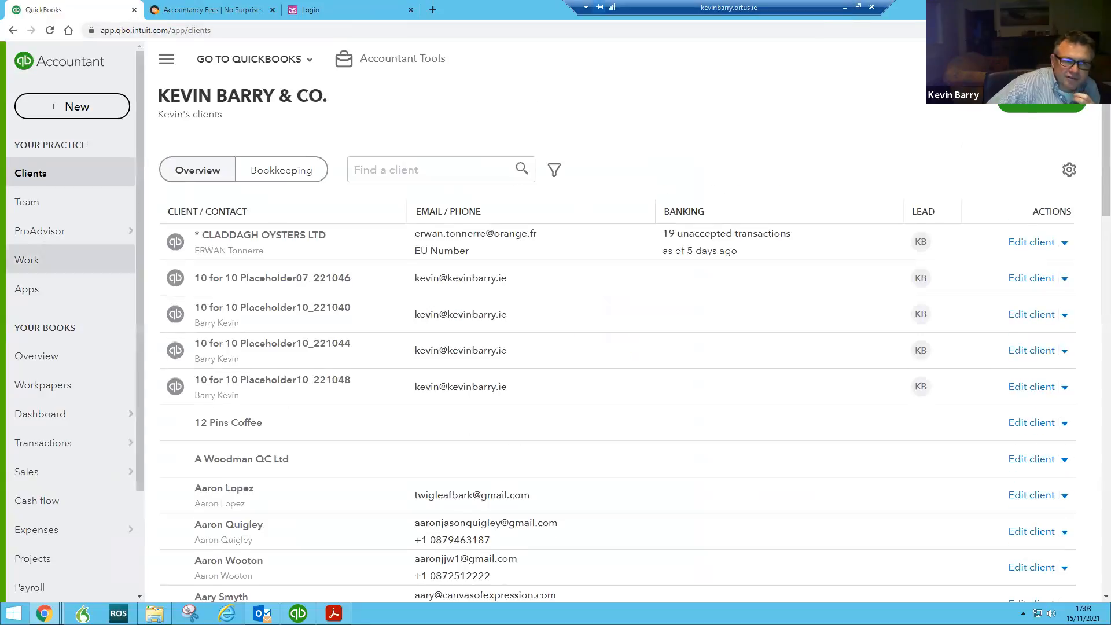
# Open this month's Profit and Loss report from the practice's dashboard and examine its income and expense lines
pyautogui.click(57, 416)
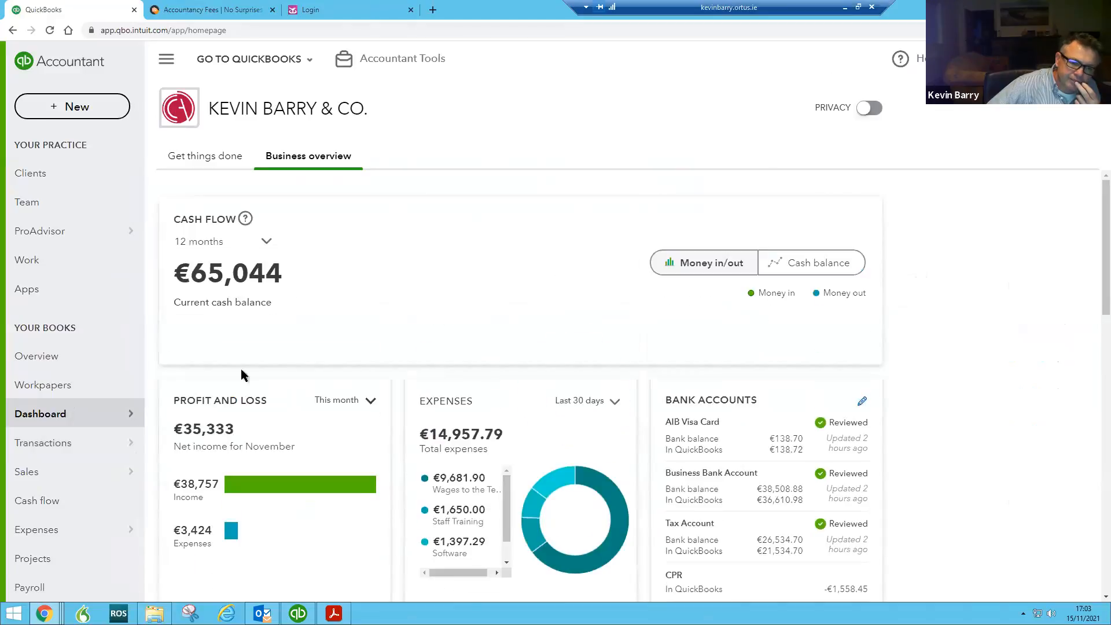
pyautogui.scroll(-2, 218, 497)
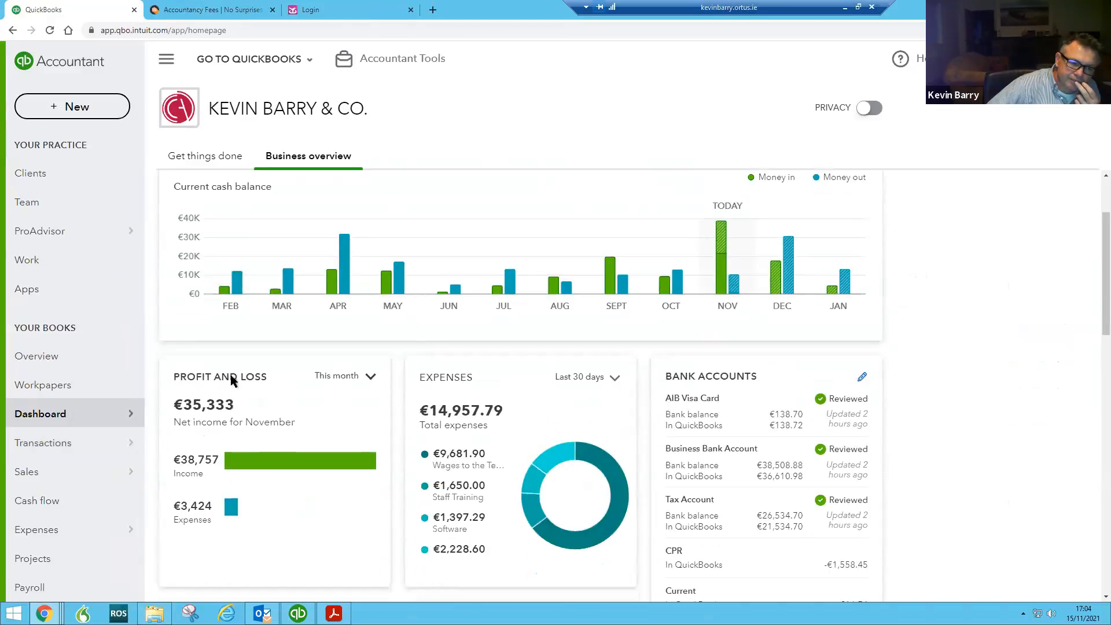
pyautogui.click(231, 378)
pyautogui.scroll(-3, 497, 377)
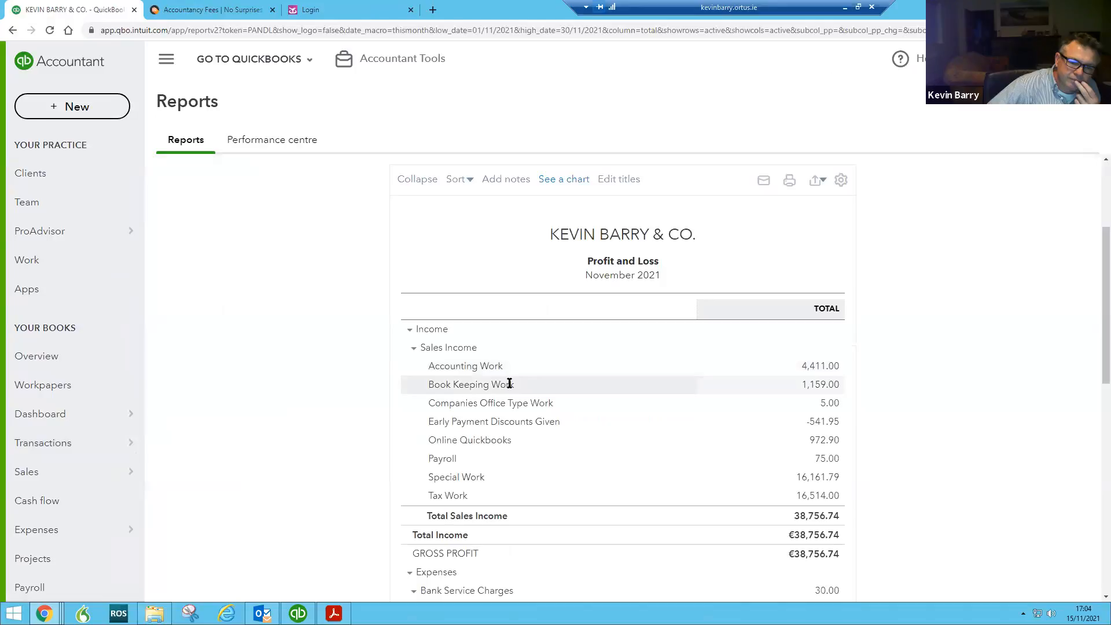
pyautogui.scroll(-10, 509, 383)
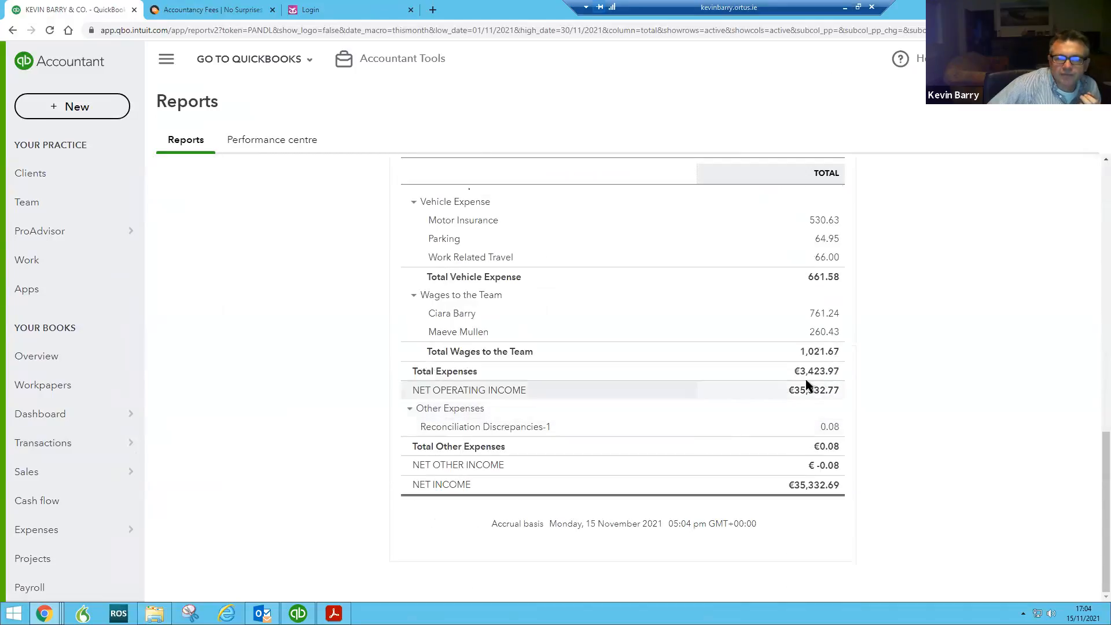
# Drill into the Parking expense in the Profit and Loss report and open the Dublin Airport bill dated 06/11/2021
pyautogui.scroll(1, 804, 380)
pyautogui.click(825, 297)
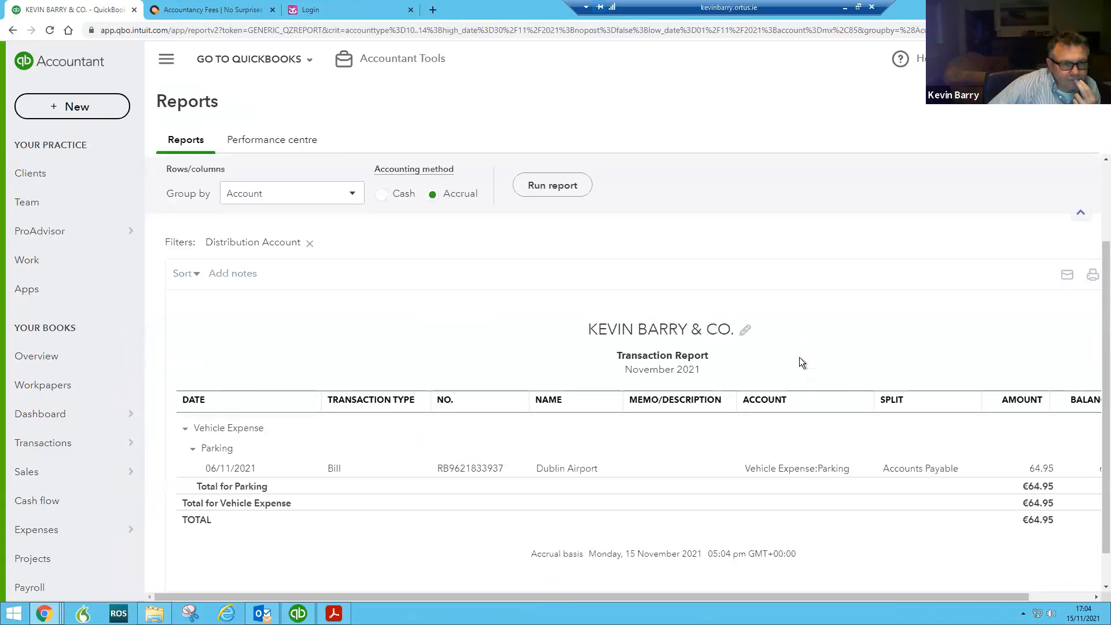
pyautogui.click(472, 469)
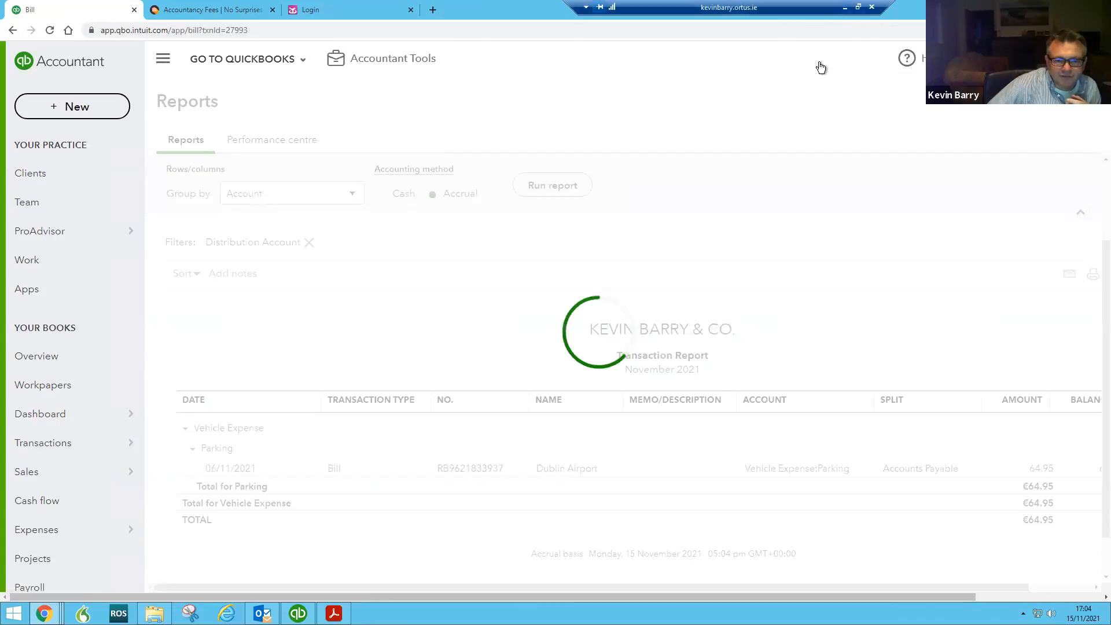
pyautogui.scroll(-3, 619, 367)
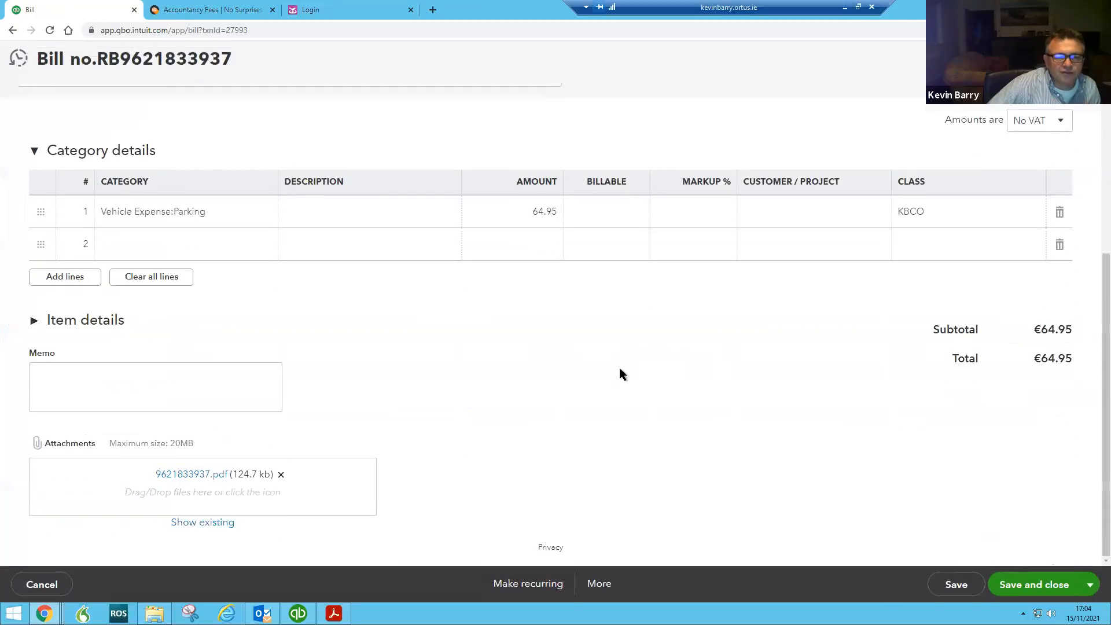
pyautogui.scroll(-4, 625, 364)
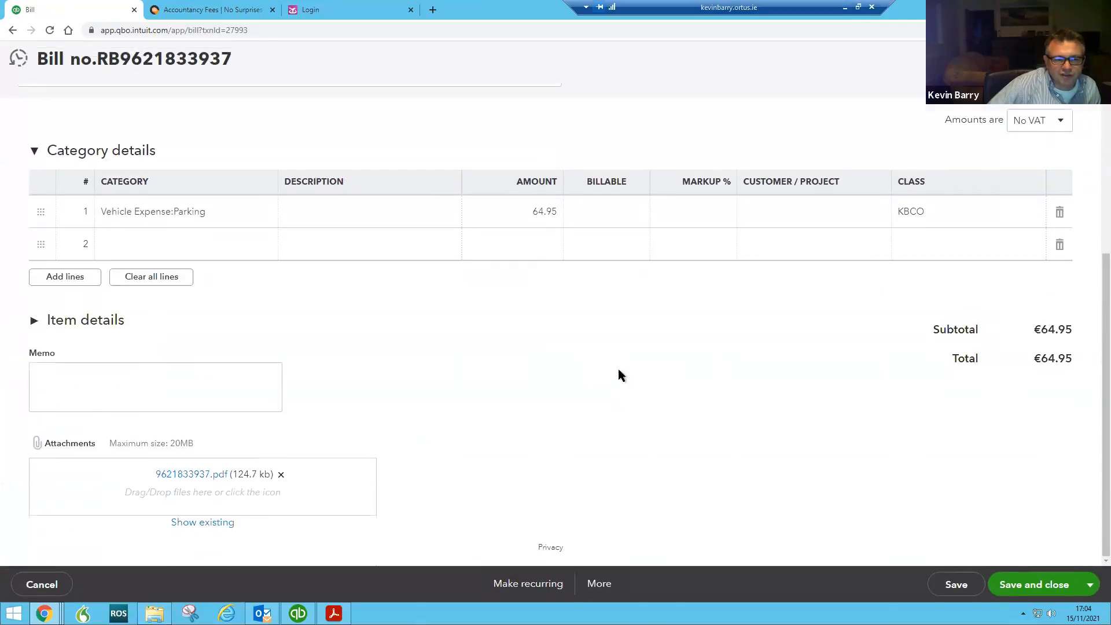
# View the bill's attached PDF, close it, and check the bill's supplier, dates, category and amount
pyautogui.click(171, 475)
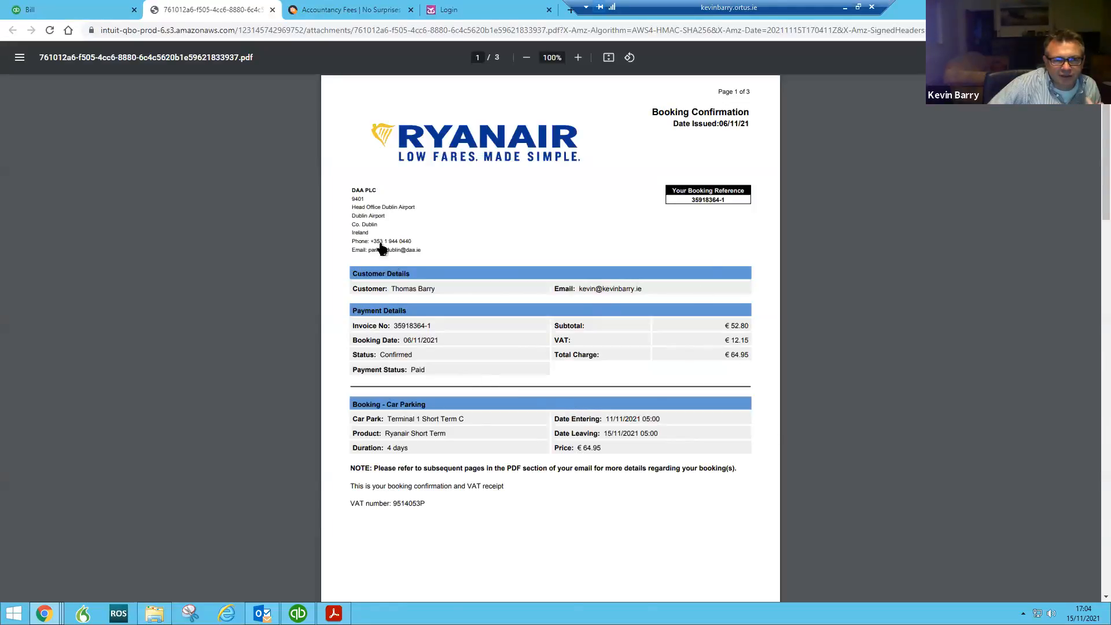
pyautogui.click(272, 10)
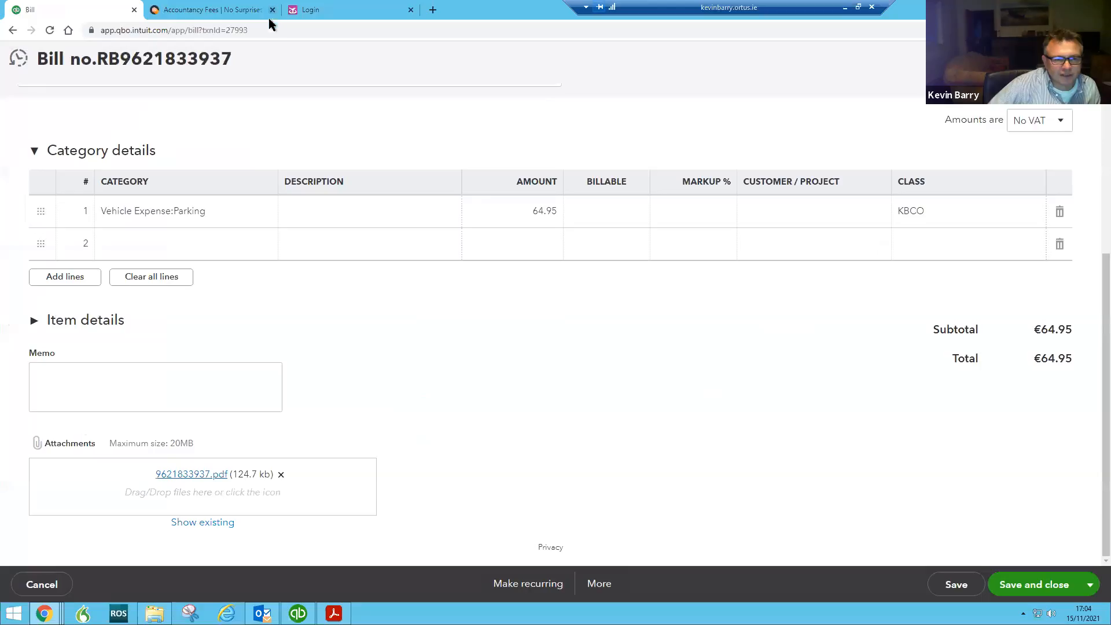
pyautogui.scroll(4, 375, 166)
pyautogui.scroll(-3, 444, 228)
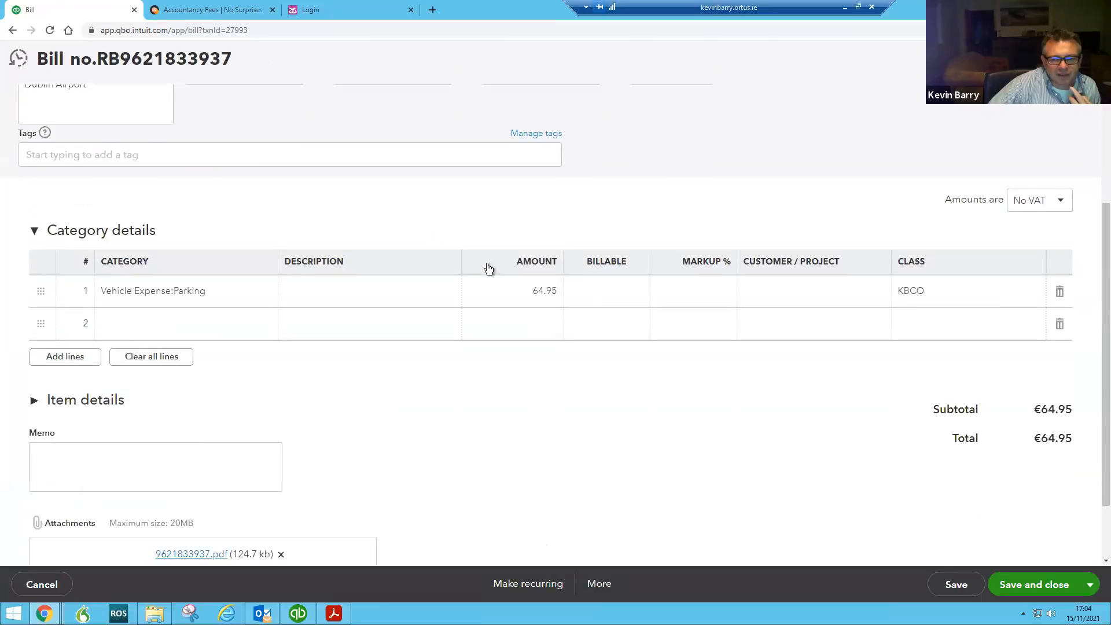
pyautogui.scroll(3, 568, 315)
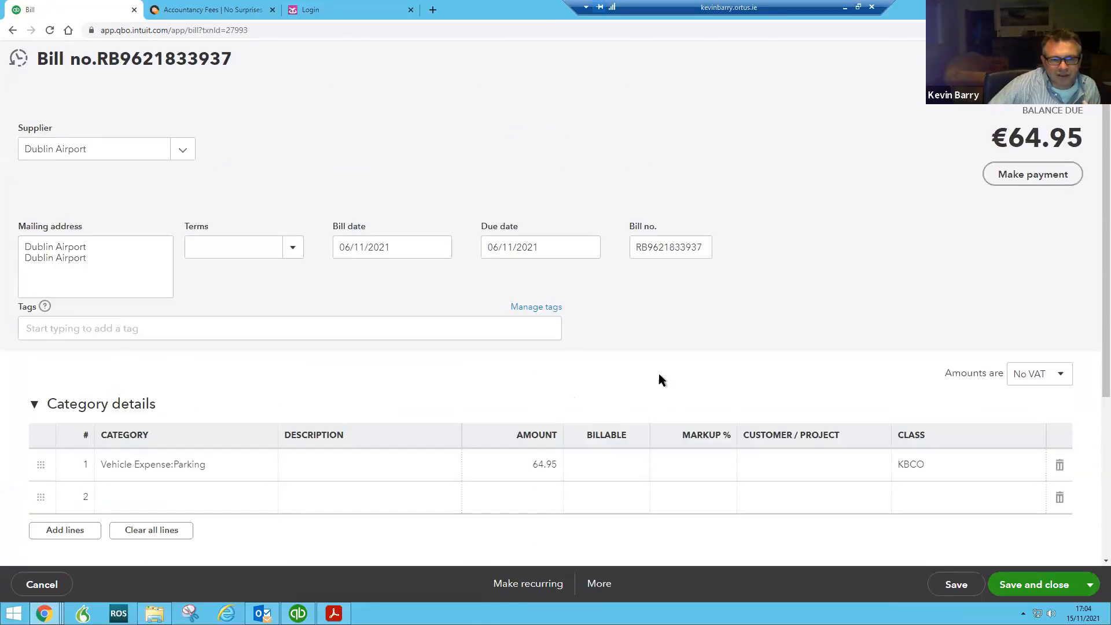
# Reopen the bill's PDF attachment and highlight the VAT amount in the payment details
pyautogui.scroll(-4, 510, 503)
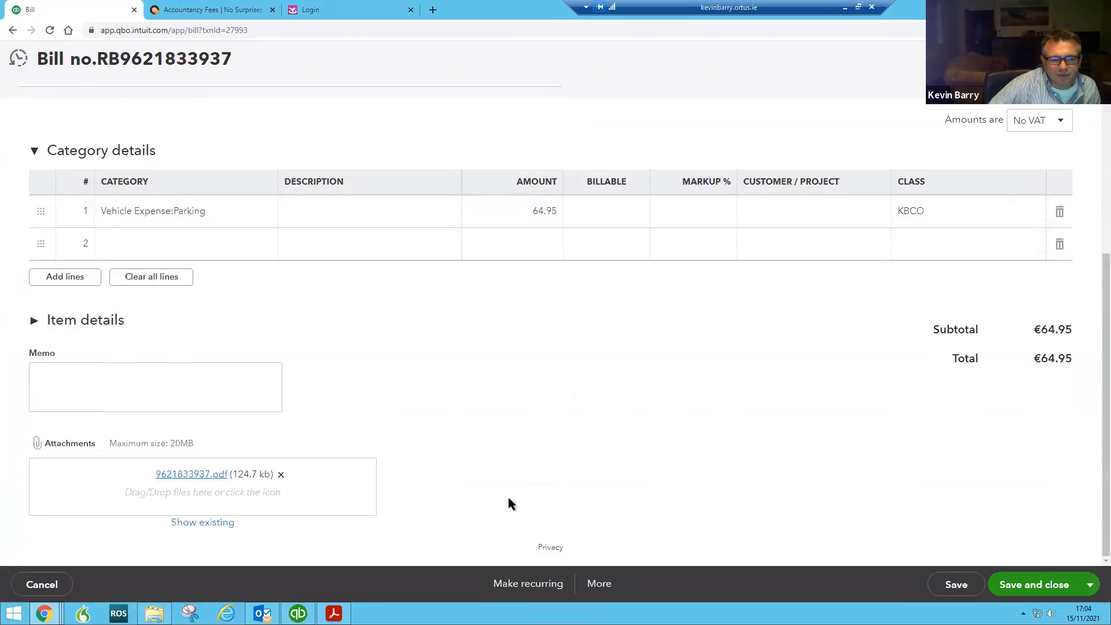
pyautogui.click(205, 479)
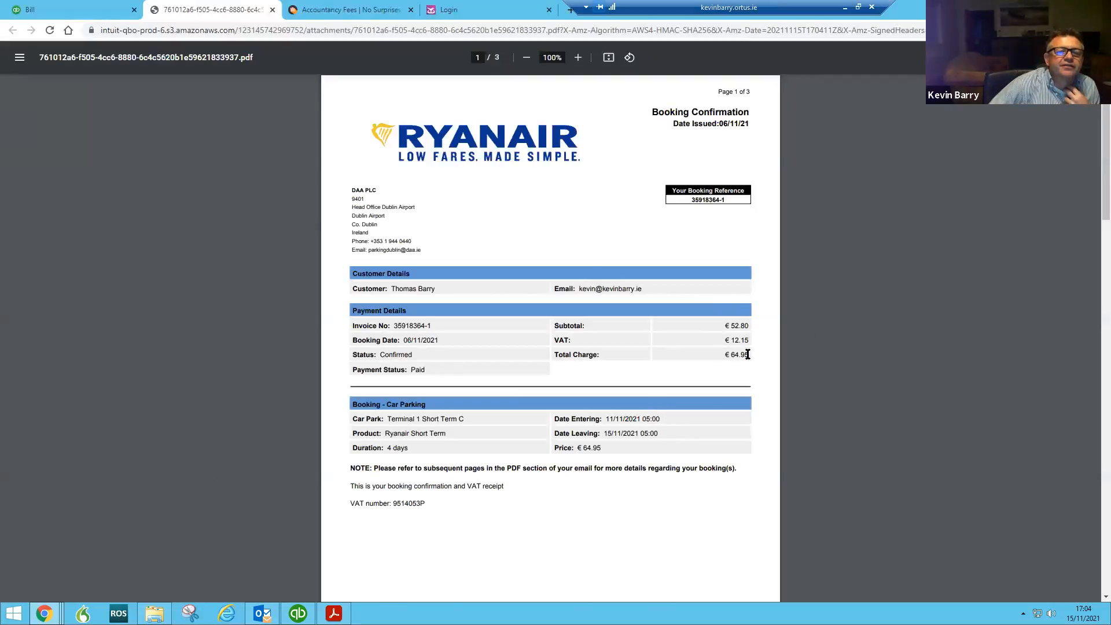
pyautogui.moveTo(723, 340); pyautogui.dragTo(749, 340)
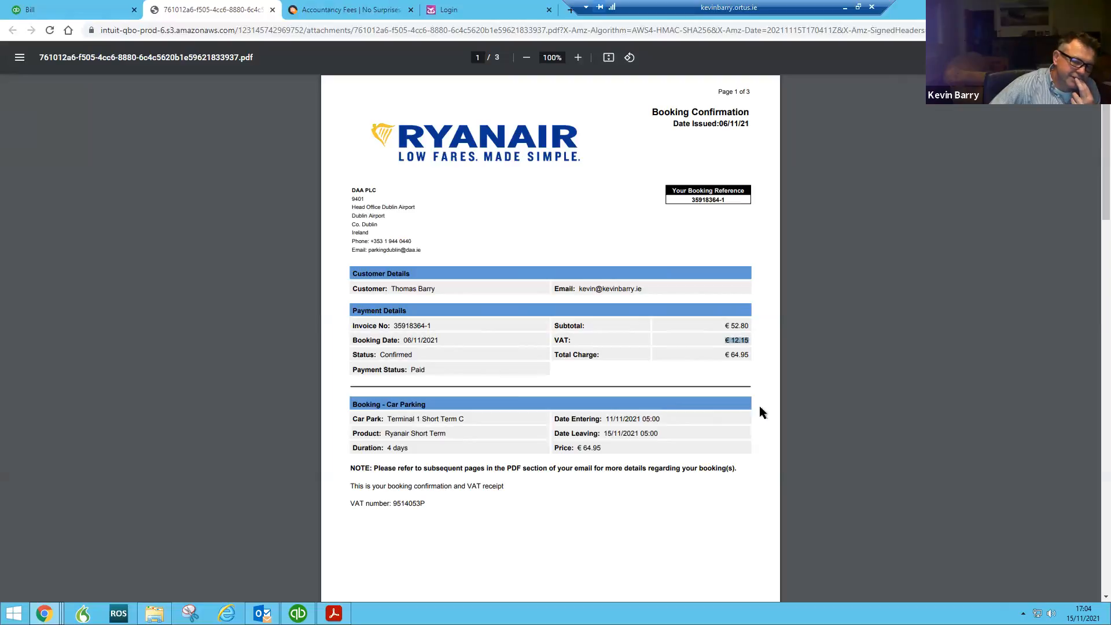